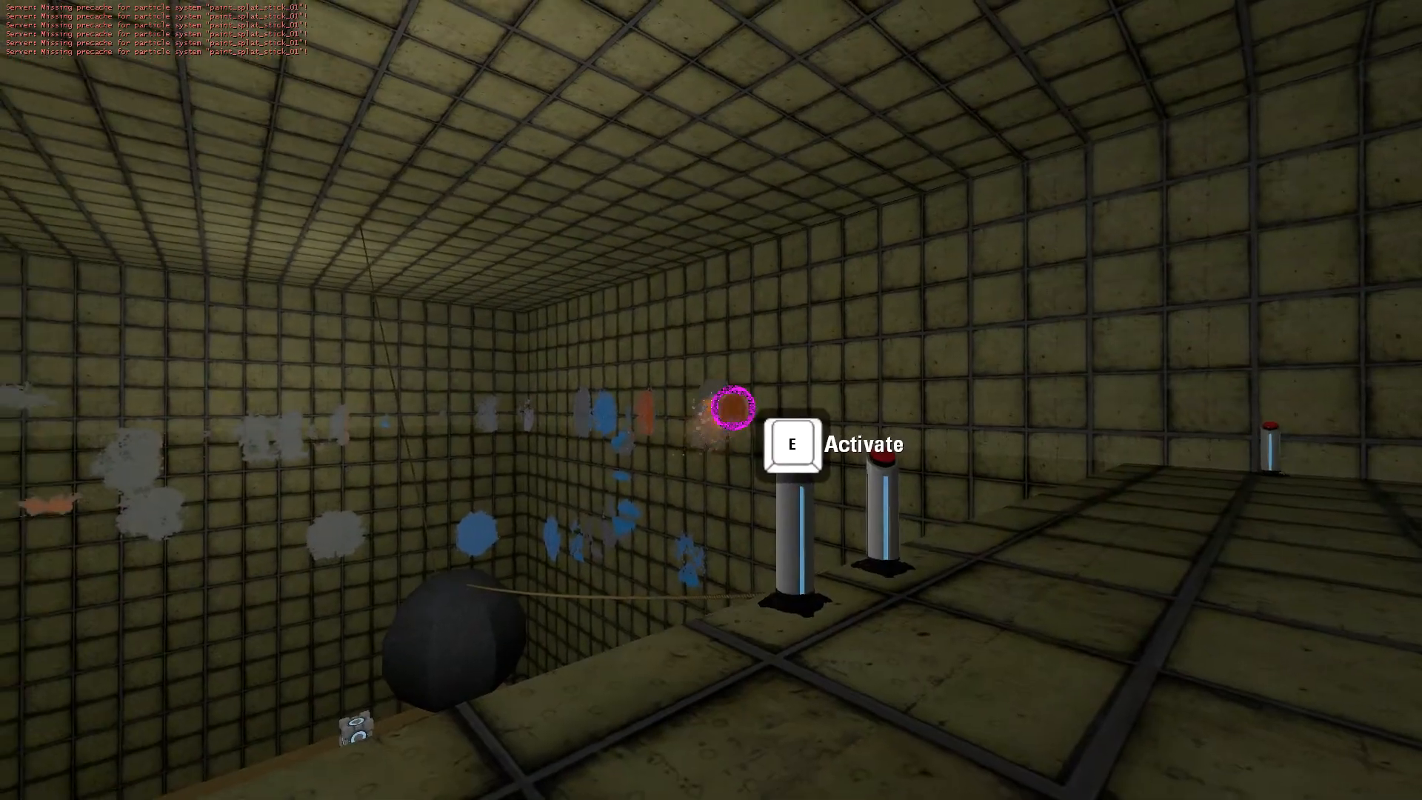
pyautogui.rightClick(711, 400)
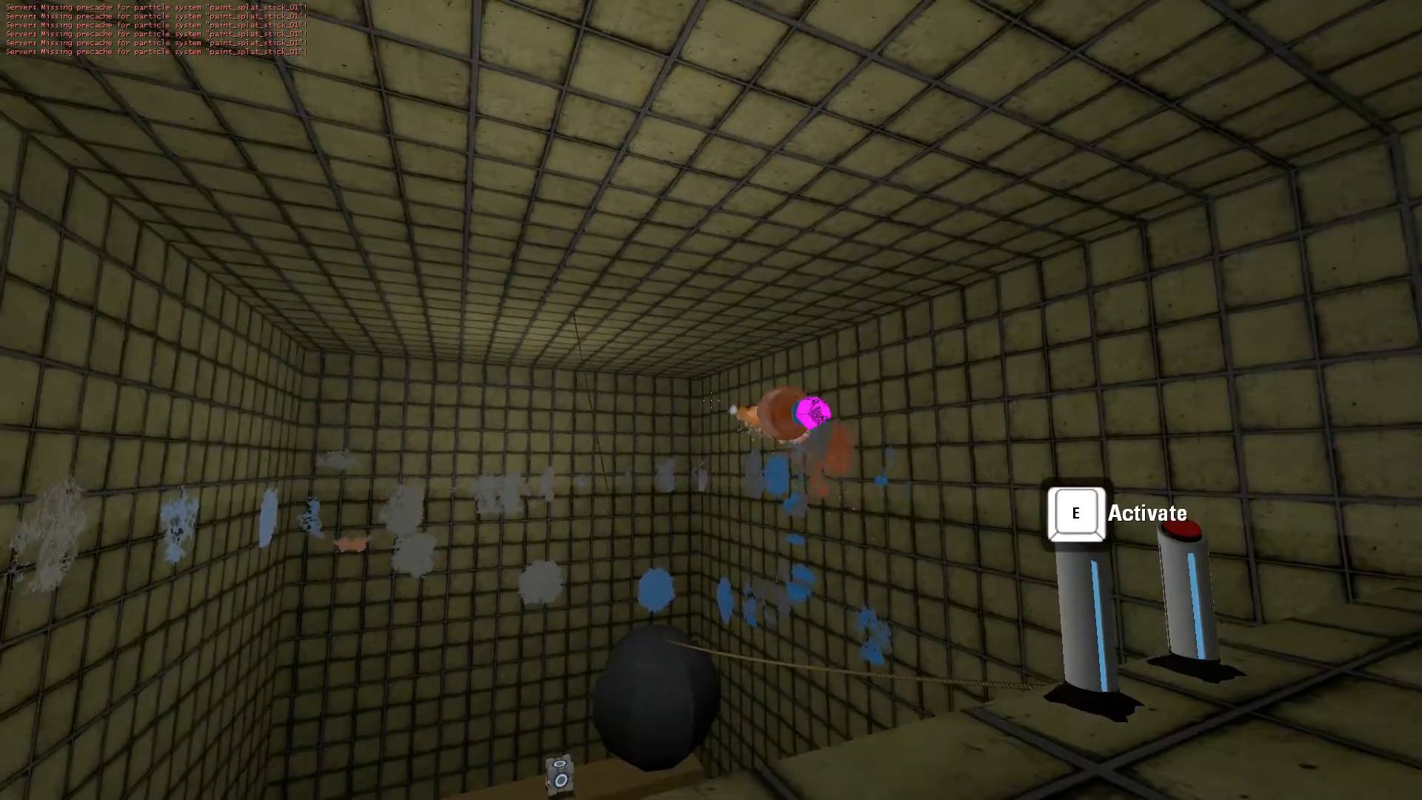
pyautogui.click(711, 399)
pyautogui.click(711, 400)
pyautogui.press('w')
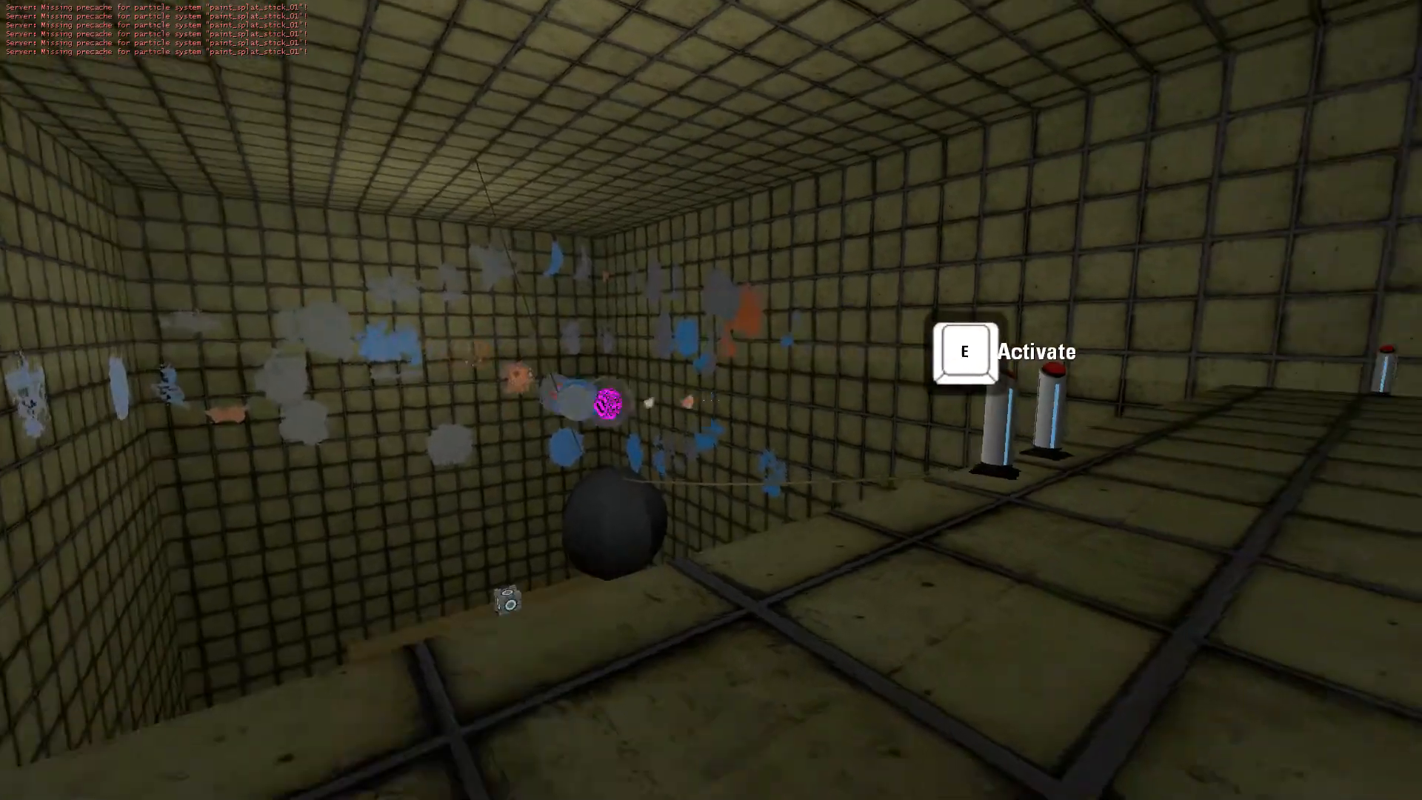
pyautogui.click(711, 400)
pyautogui.click(711, 400)
pyautogui.click(711, 400)
pyautogui.press('w')
pyautogui.click(710, 399)
pyautogui.click(710, 400)
pyautogui.click(710, 399)
pyautogui.click(711, 400)
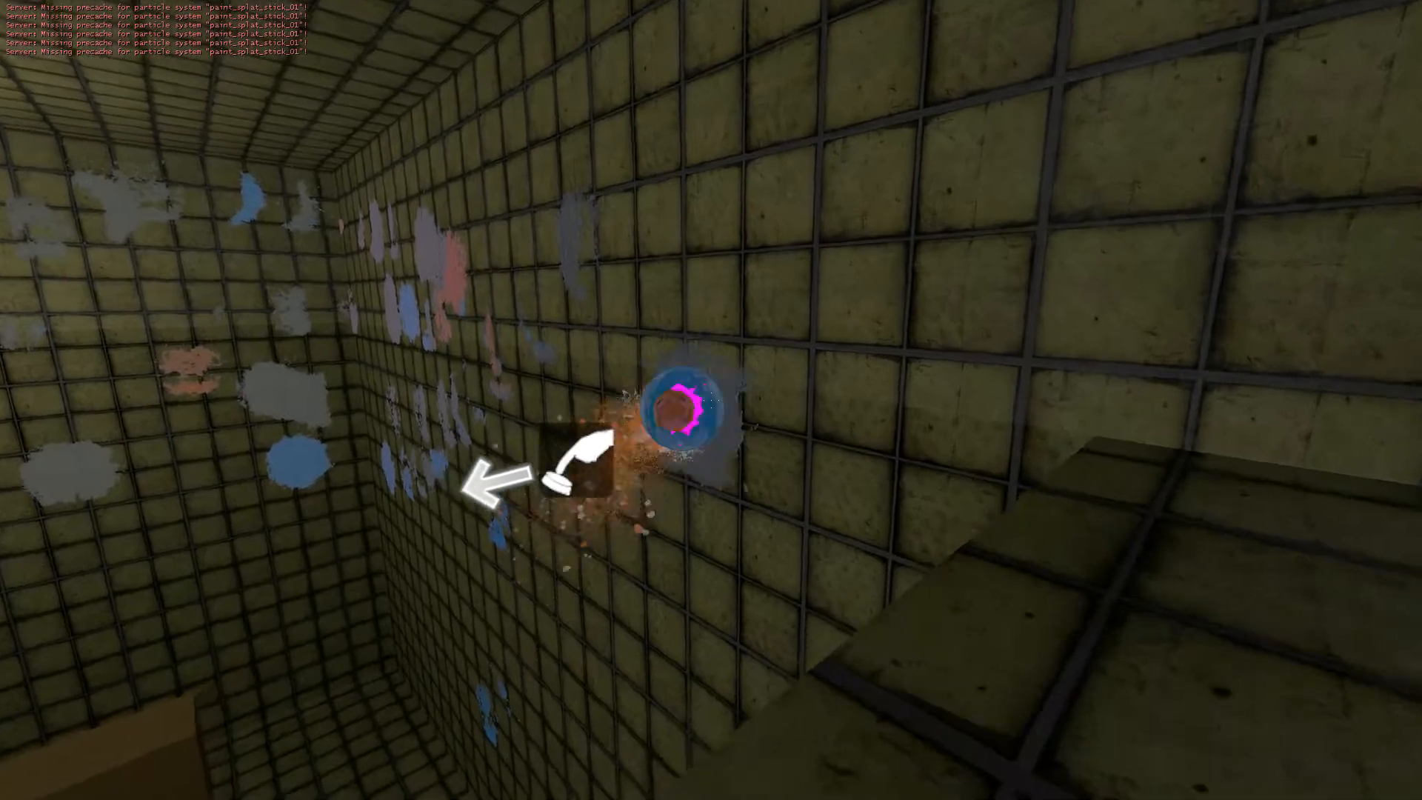
pyautogui.click(711, 400)
pyautogui.click(710, 400)
pyautogui.press('w')
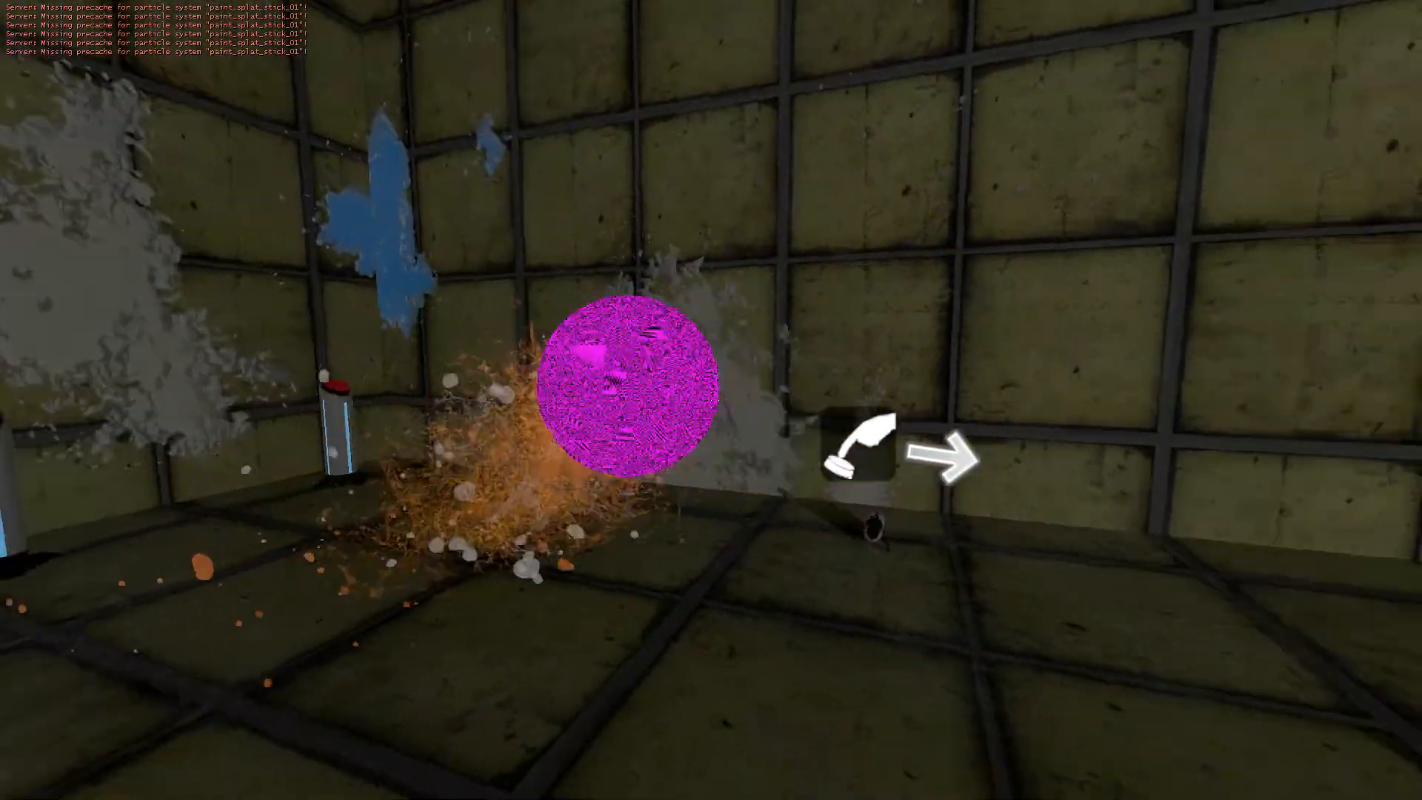
pyautogui.press('w')
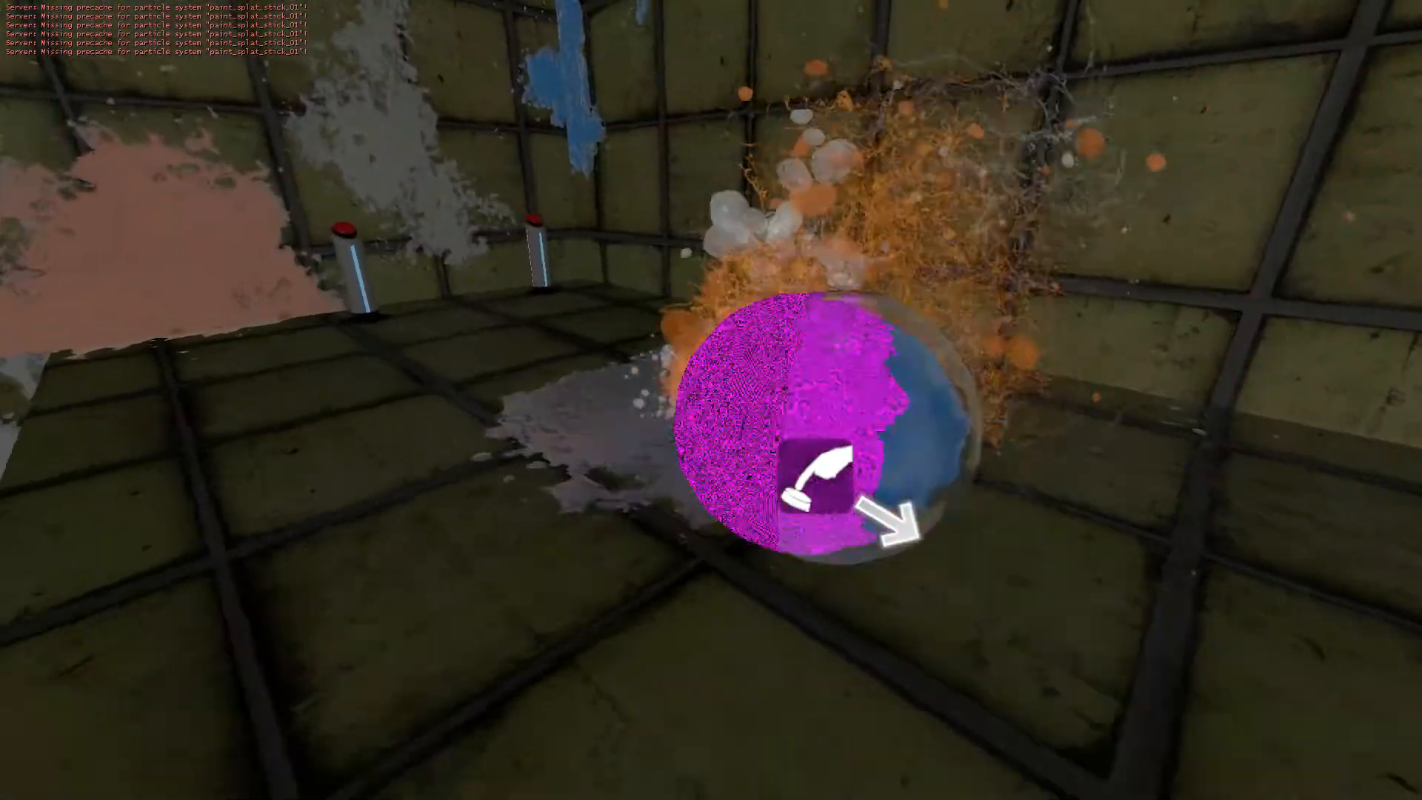
pyautogui.press('w')
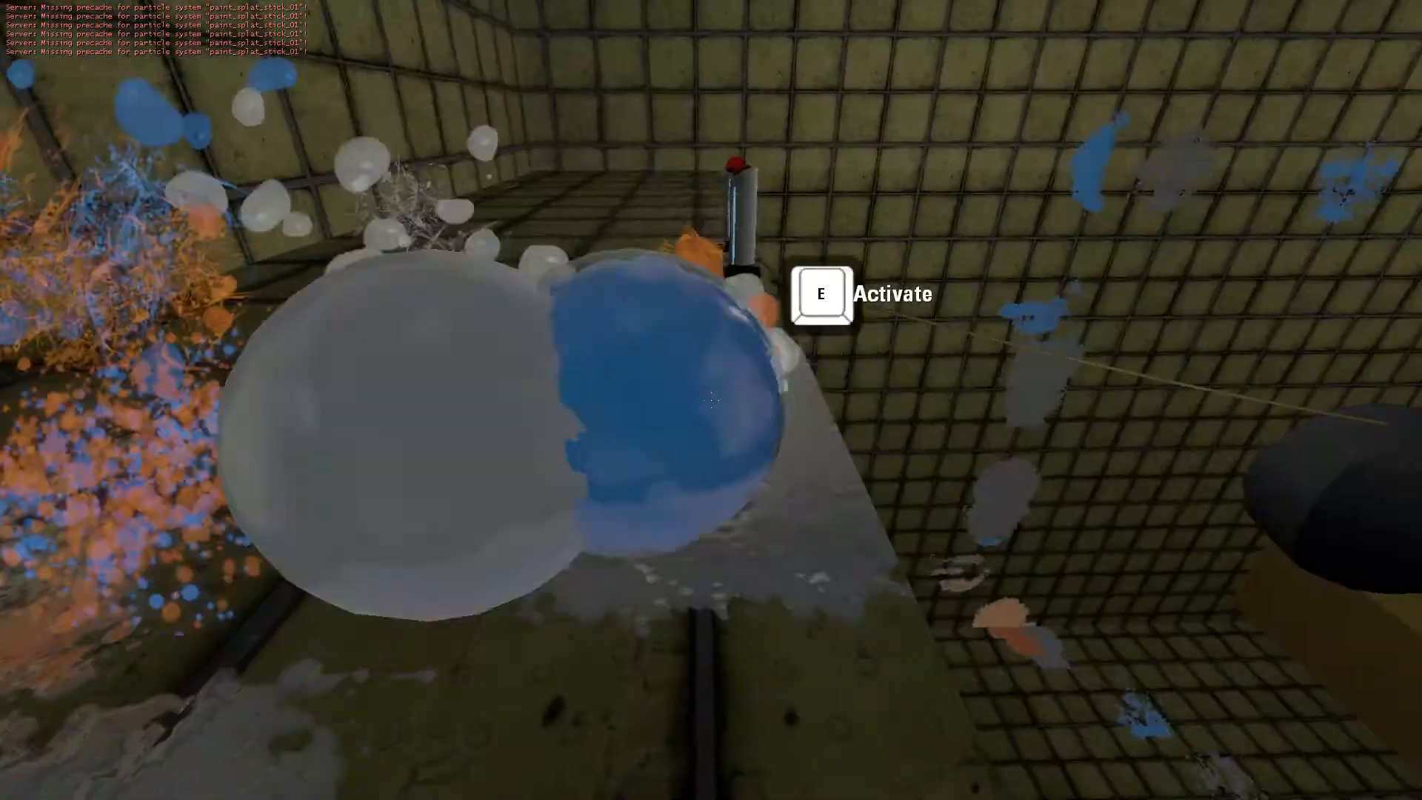
pyautogui.press('s')
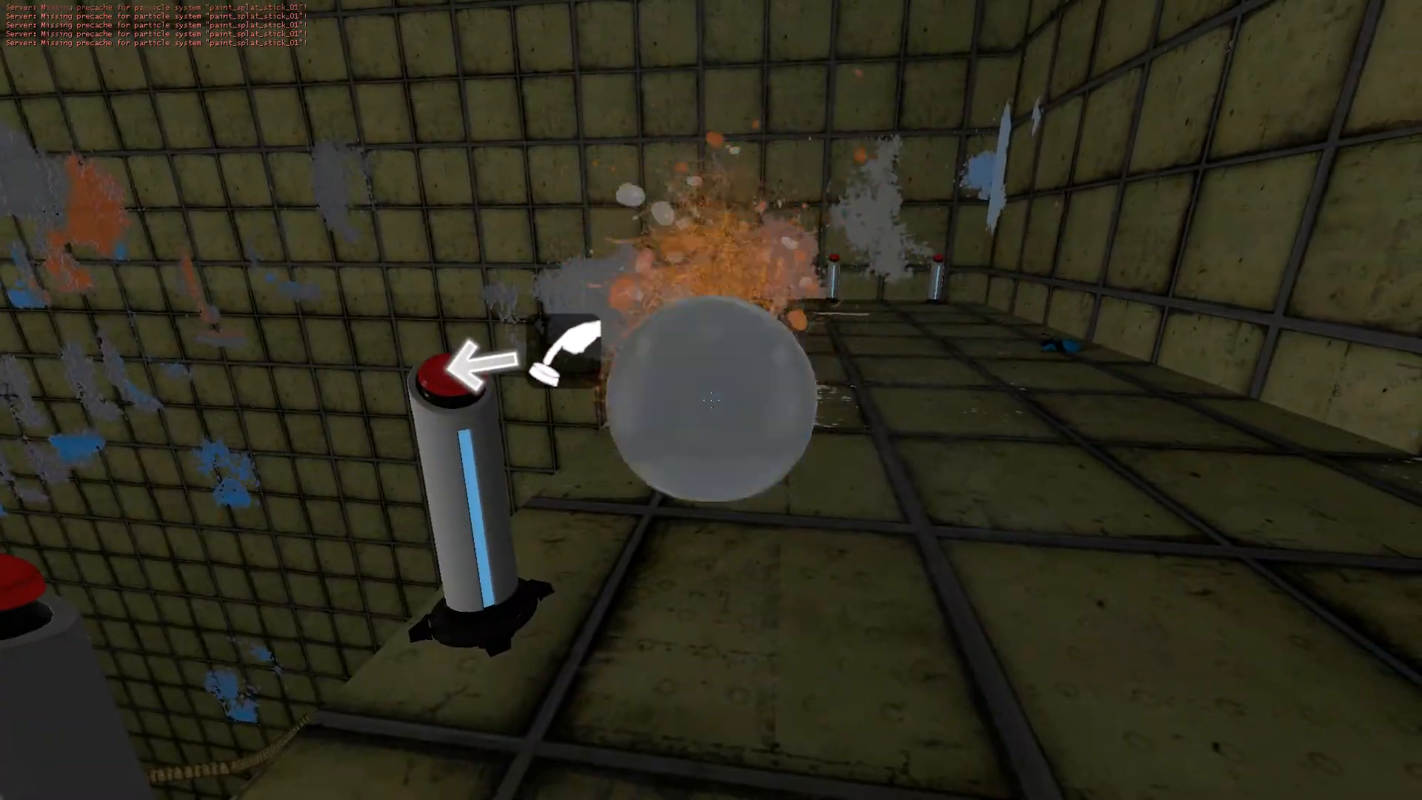
pyautogui.press('w')
pyautogui.press('w')
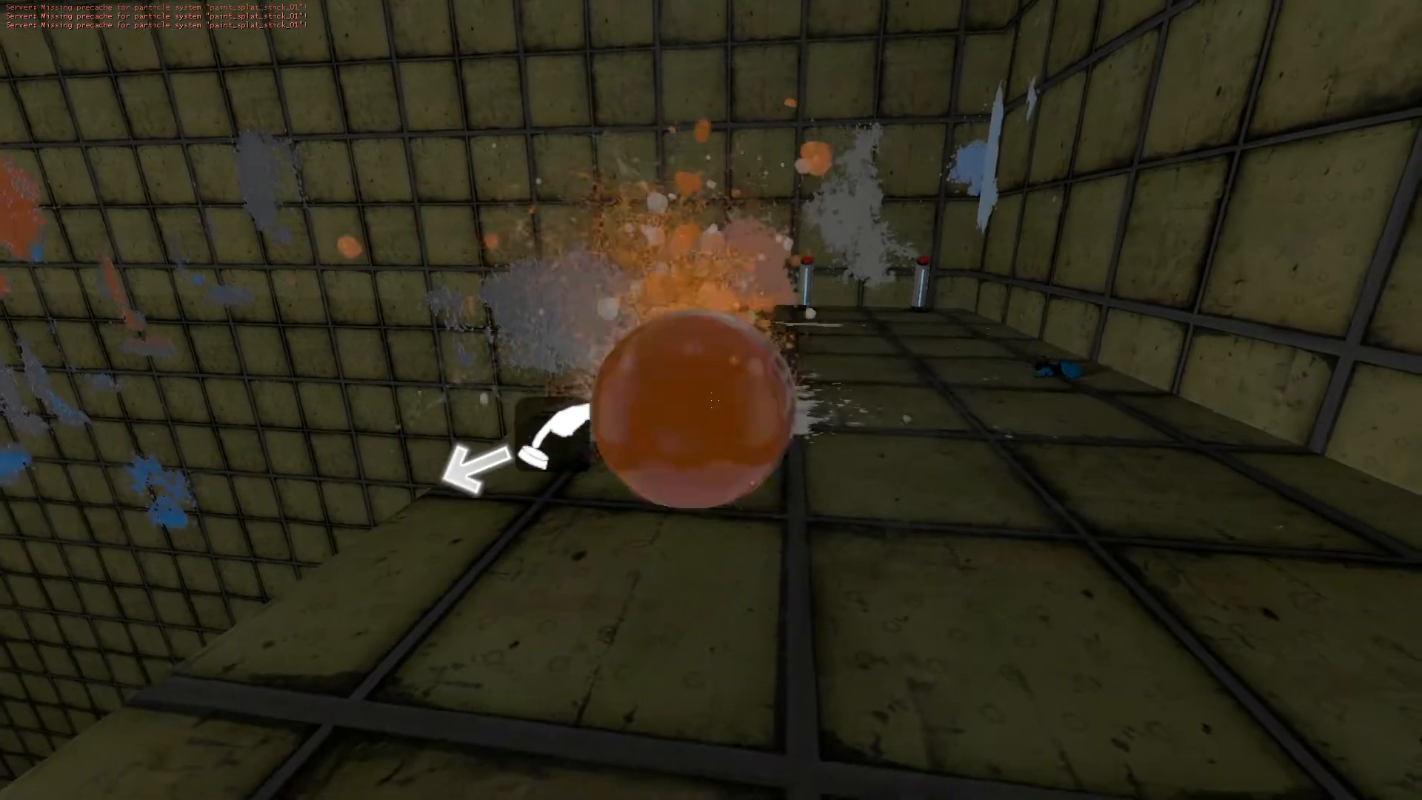
pyautogui.press('w')
pyautogui.press('w')
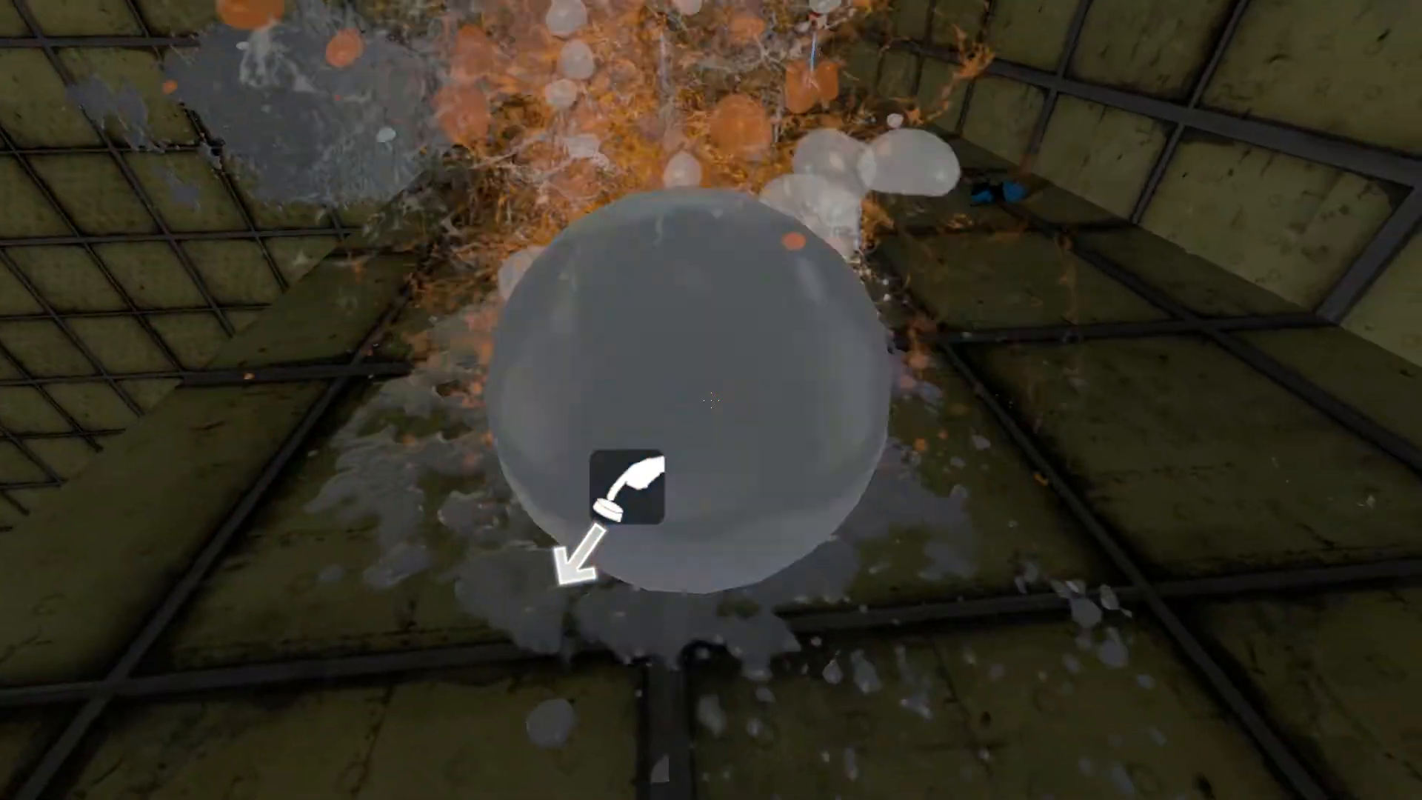
pyautogui.press('s')
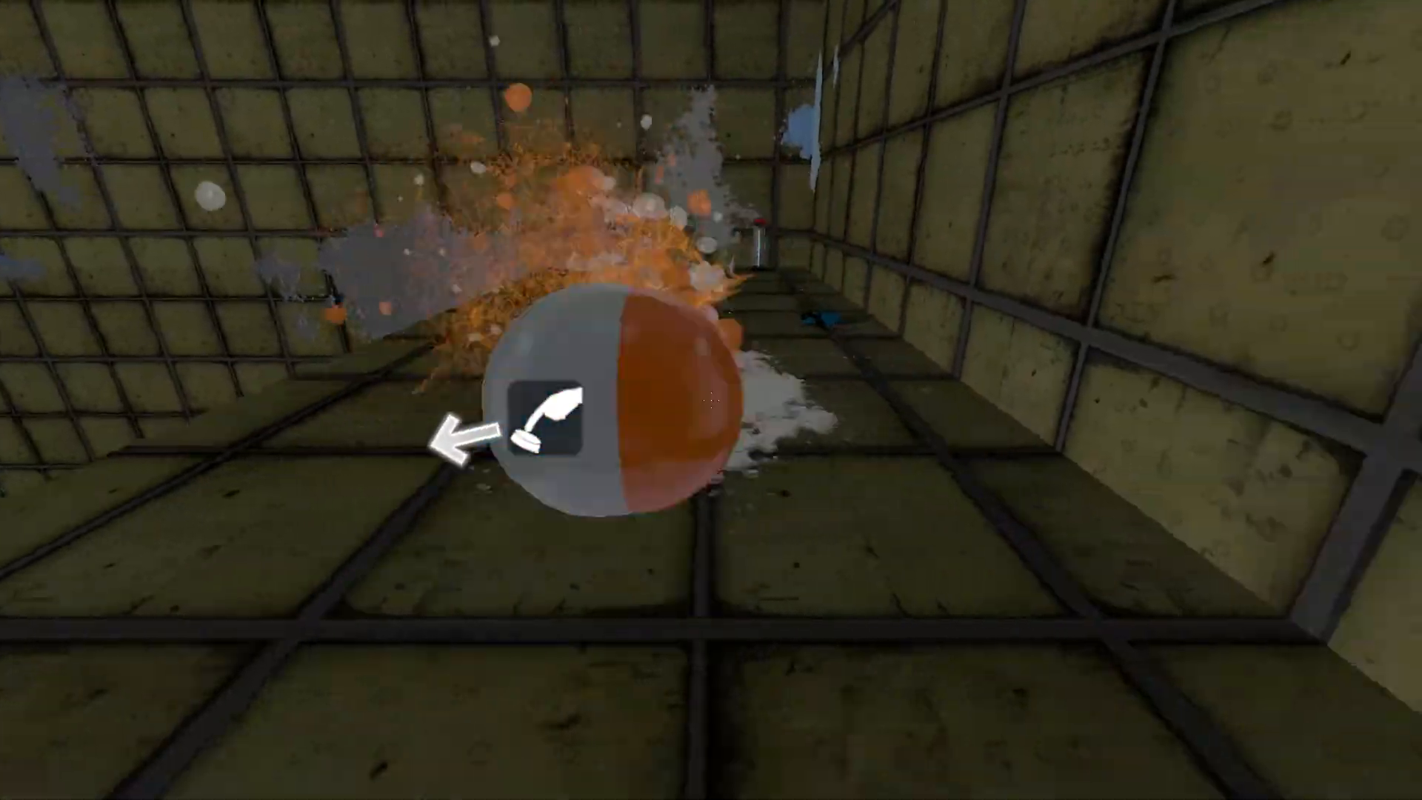
pyautogui.press('w')
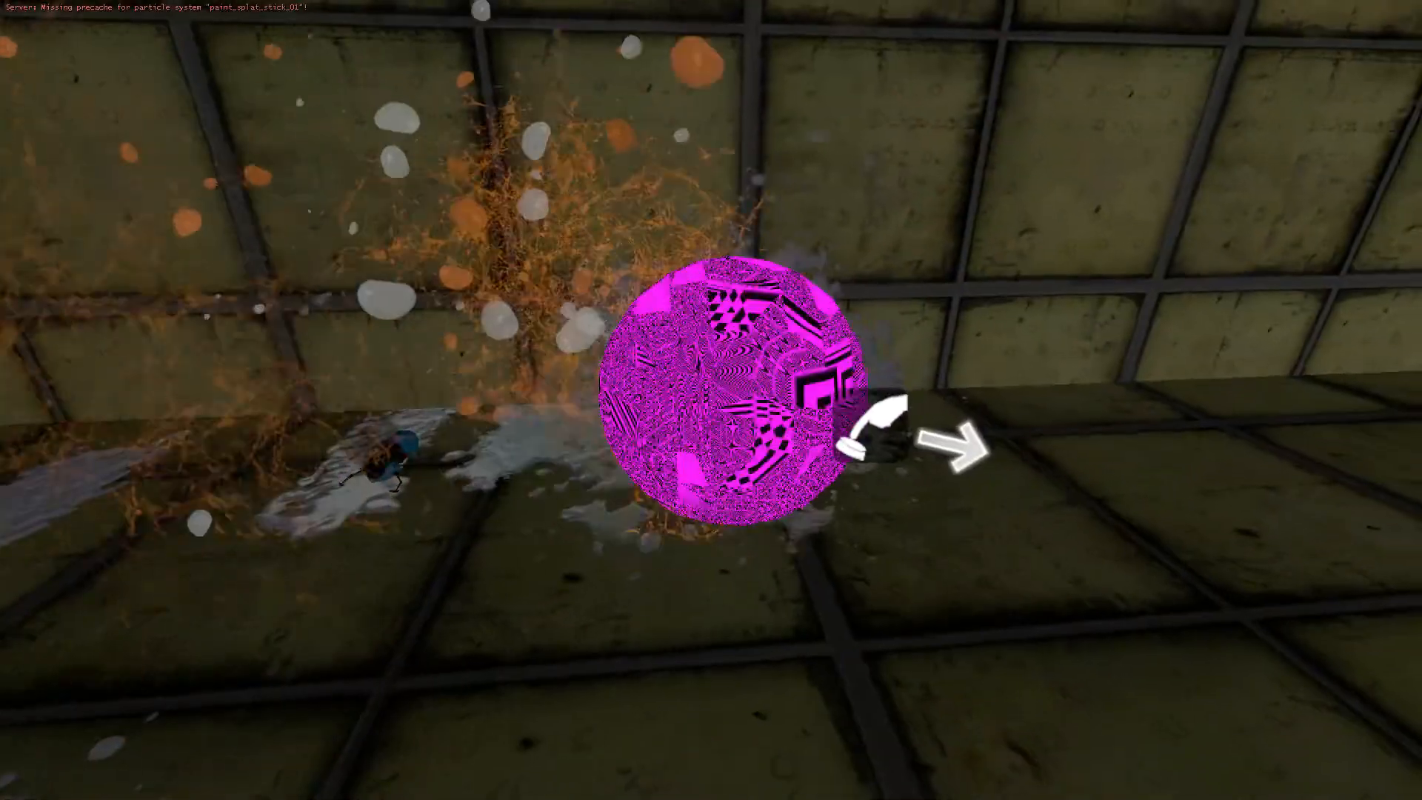
pyautogui.press('w')
pyautogui.press('s')
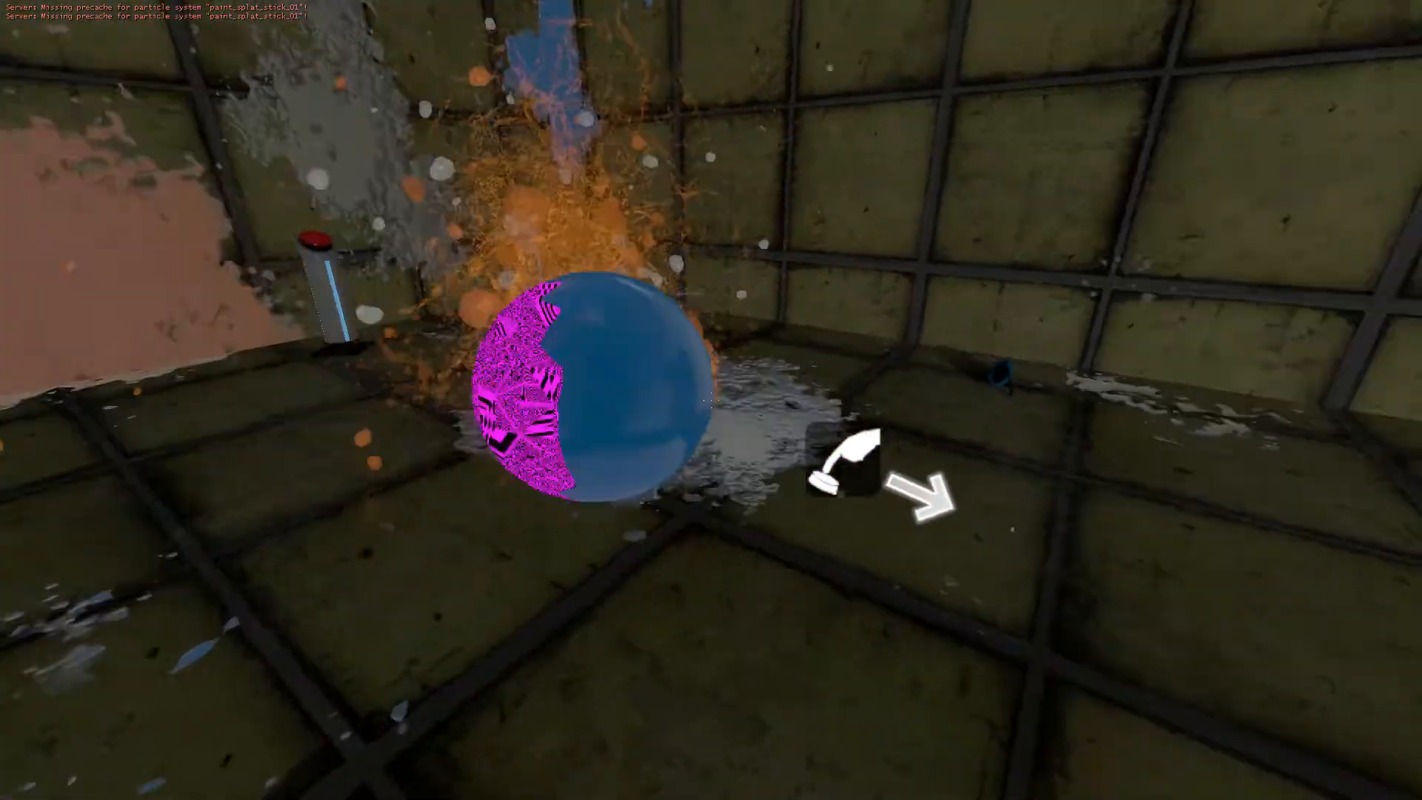
pyautogui.press('a')
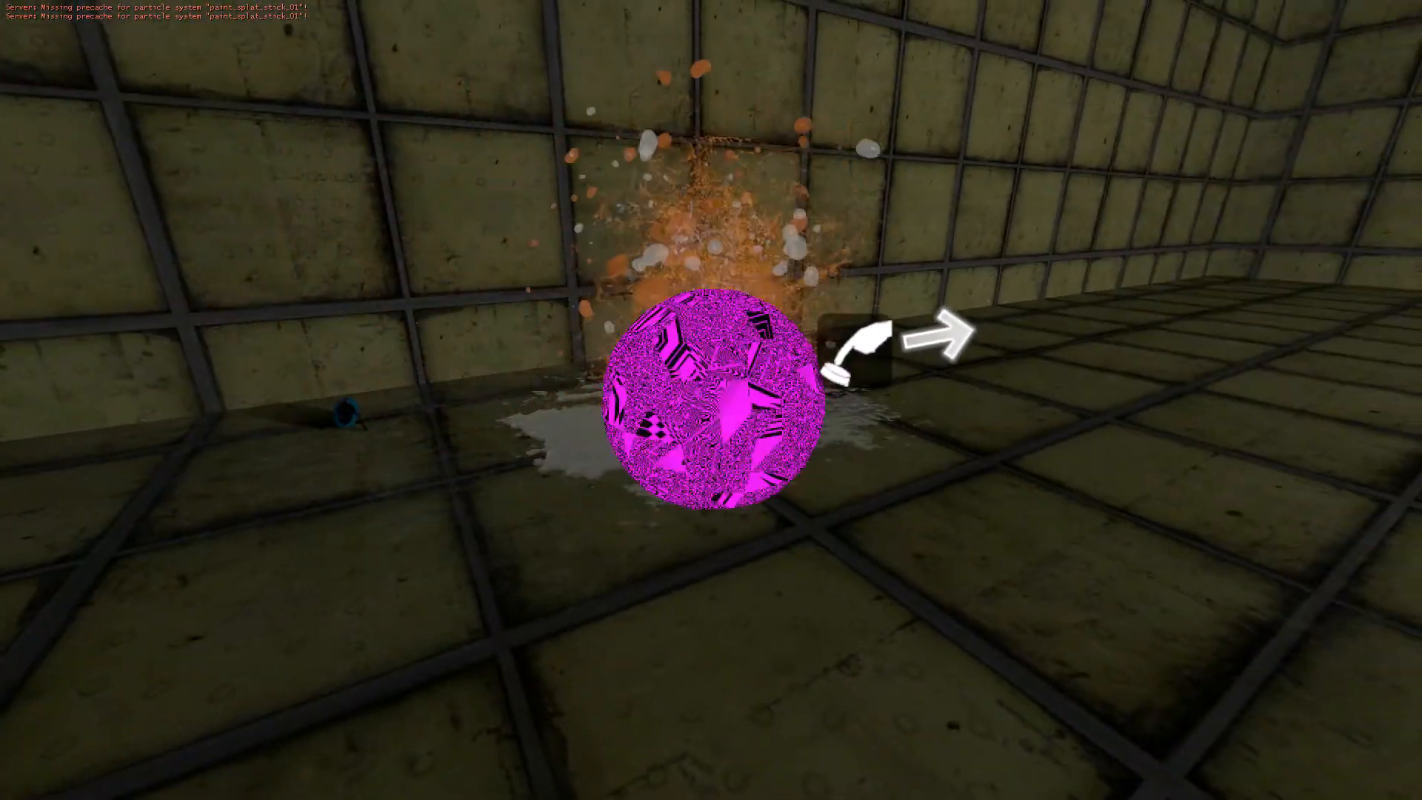
pyautogui.press('a')
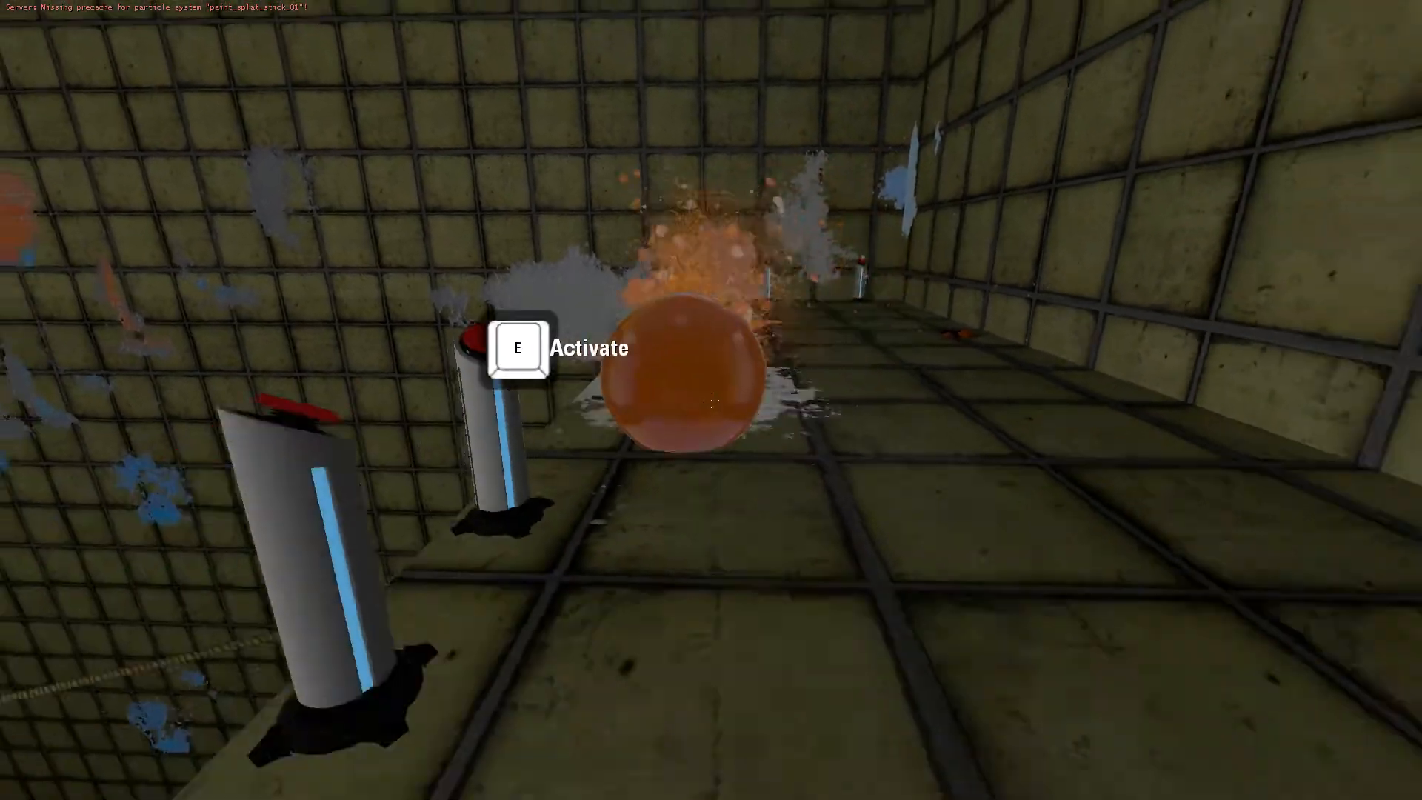
pyautogui.press('w')
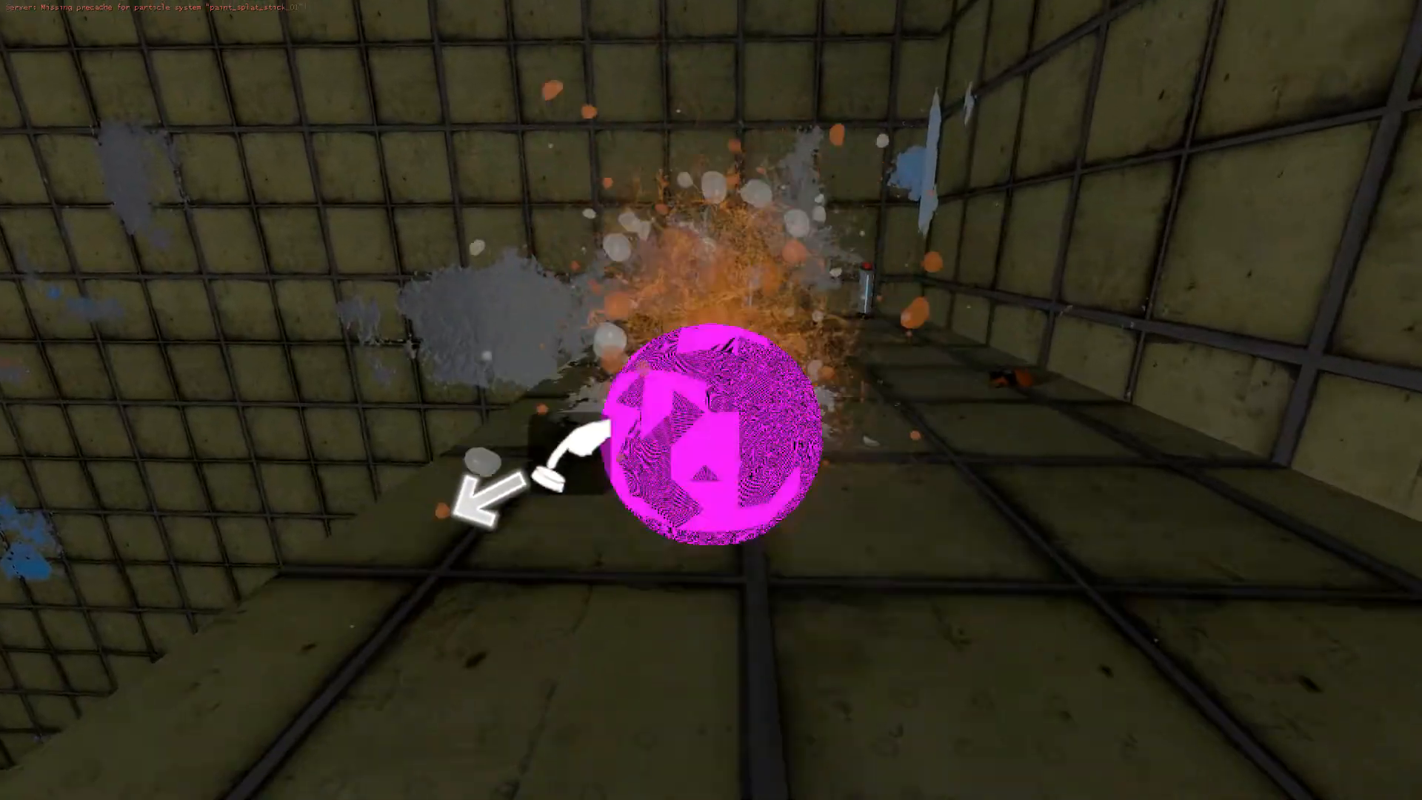
pyautogui.press('w')
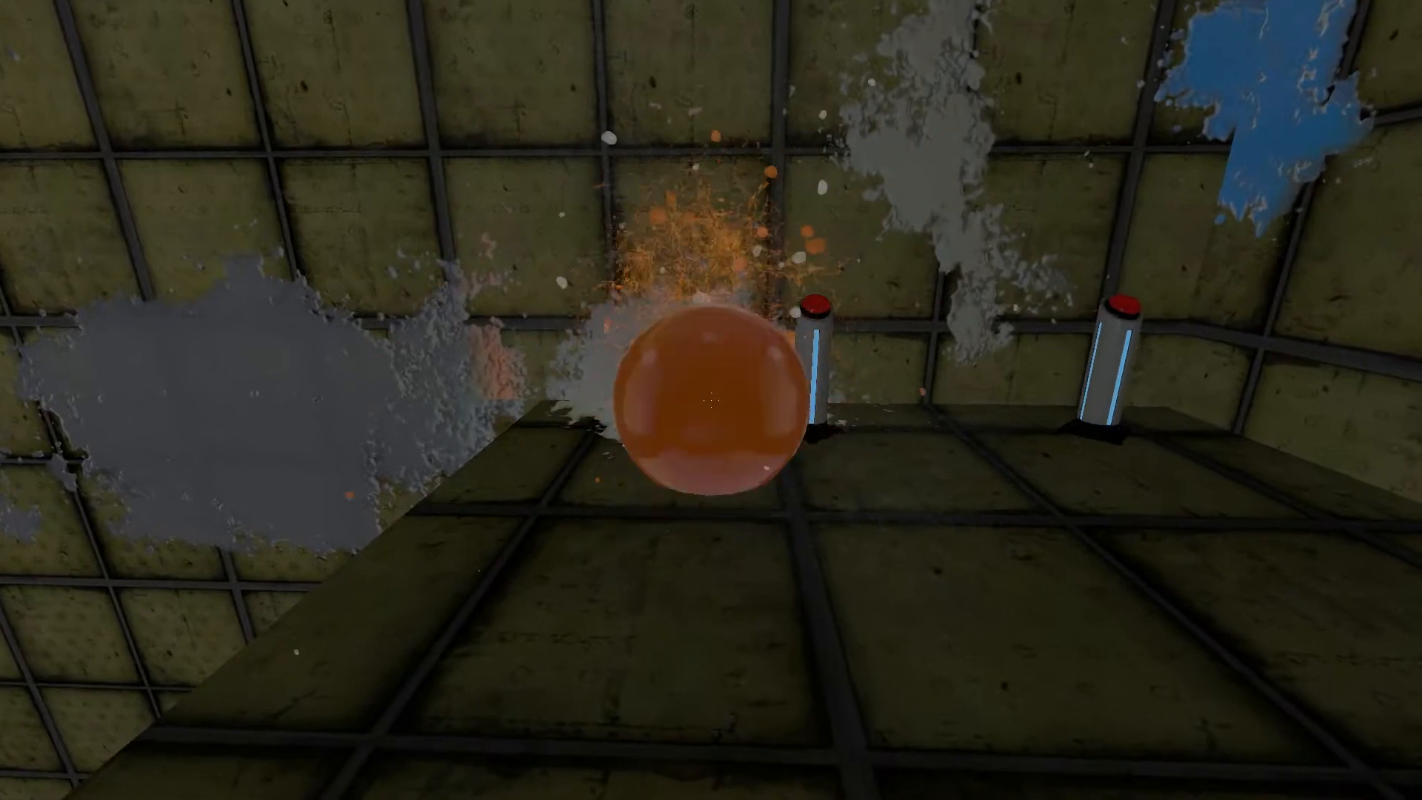
pyautogui.press('s')
pyautogui.press('s')
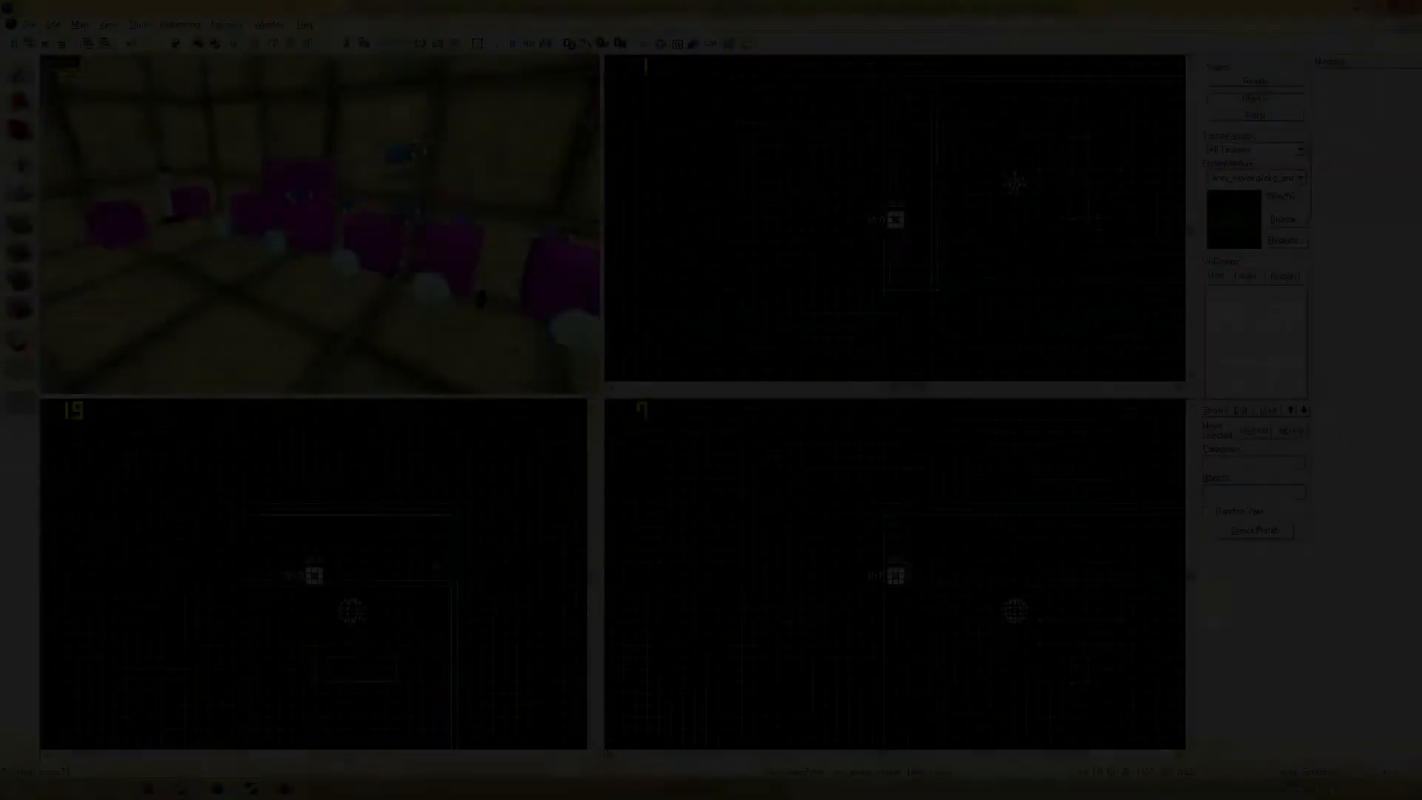
# Open the outputs of the Paint_Math math_counter entity among the logic entities.
pyautogui.press('a')
pyautogui.press('w')
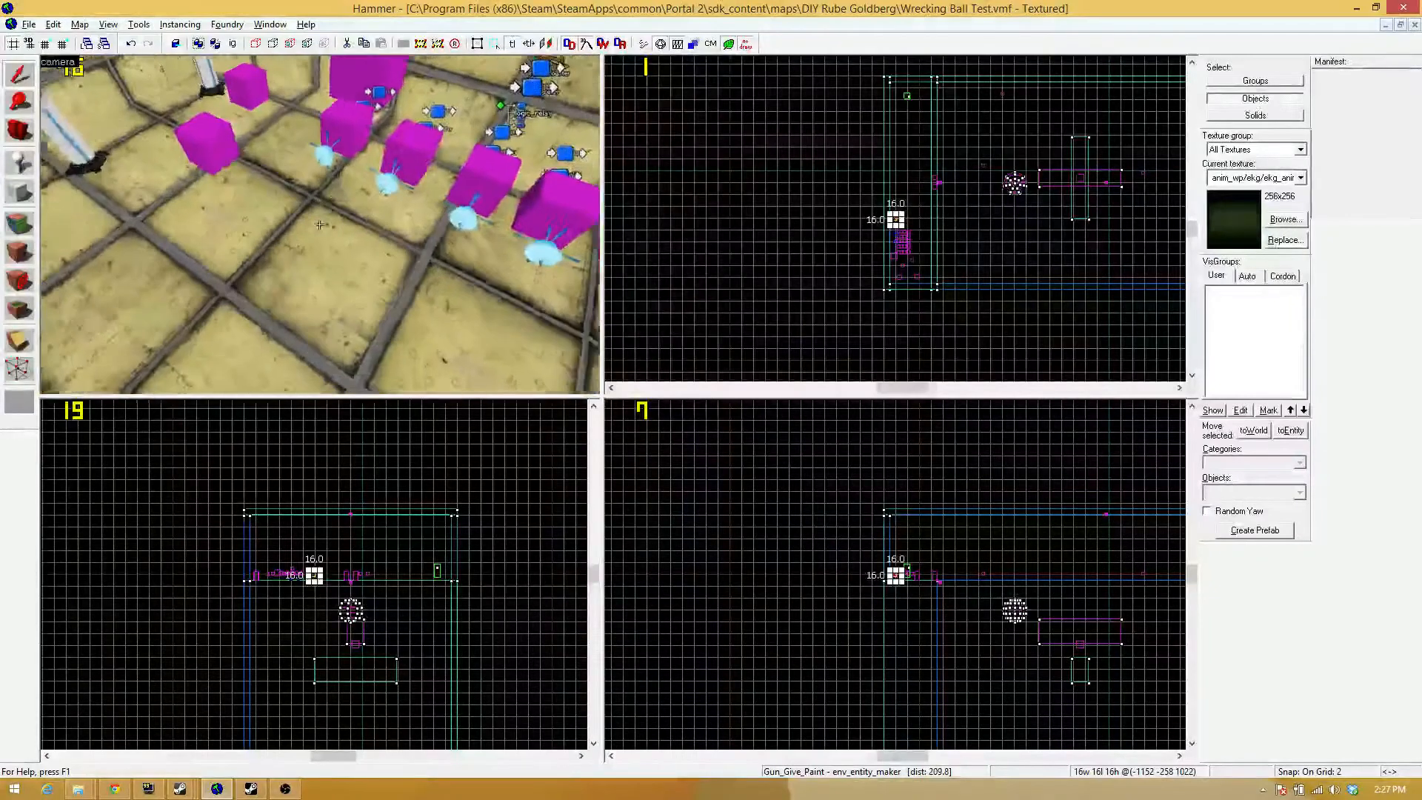
pyautogui.press('w')
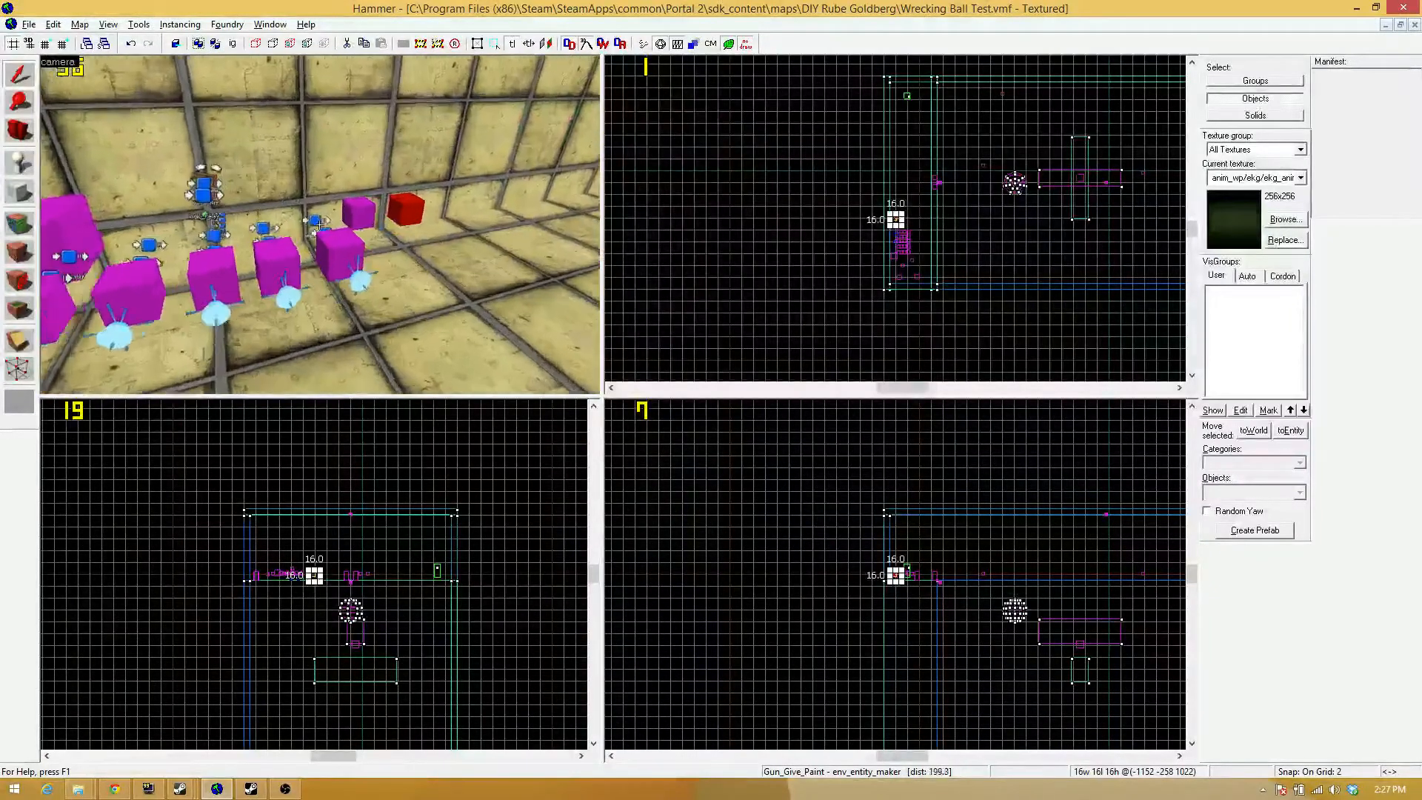
pyautogui.press('s')
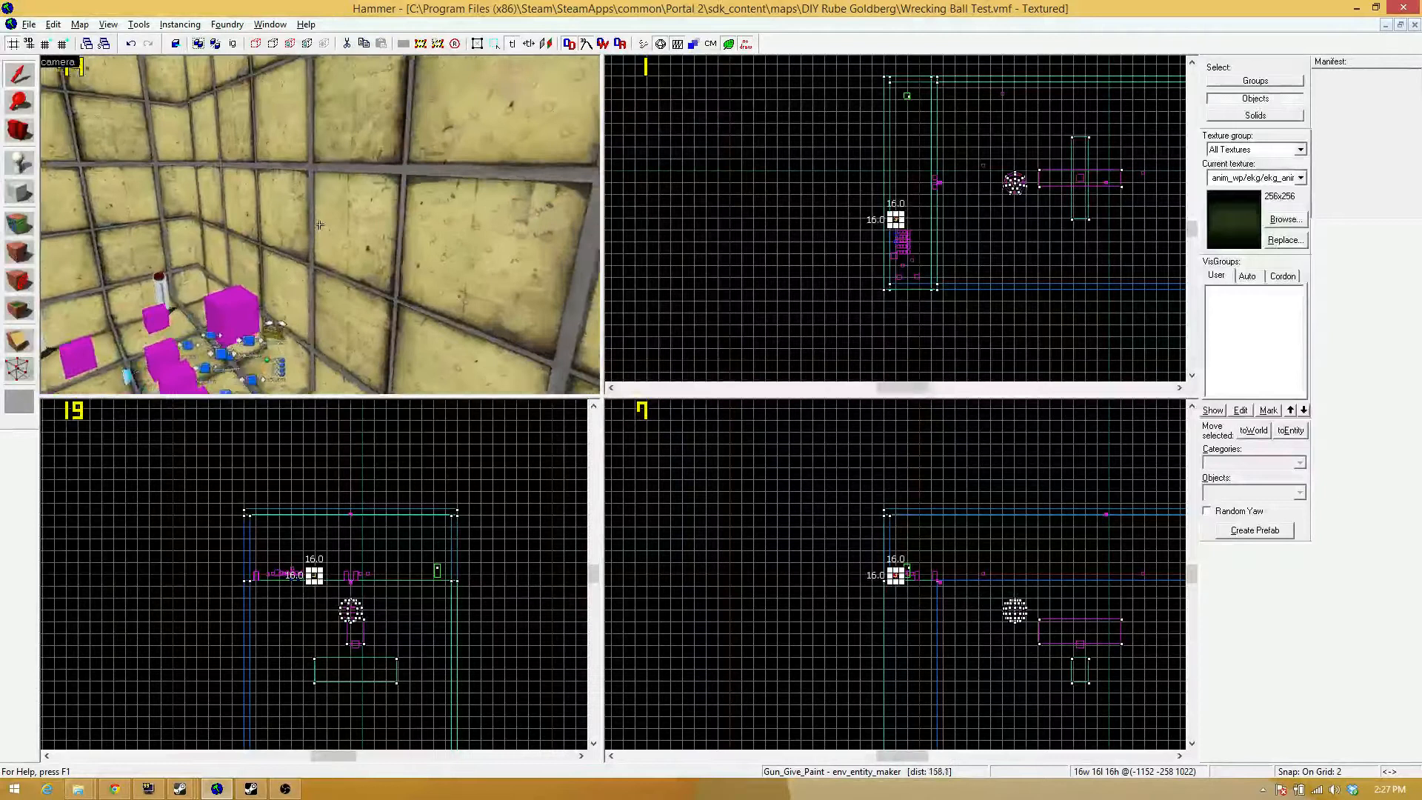
pyautogui.press('a')
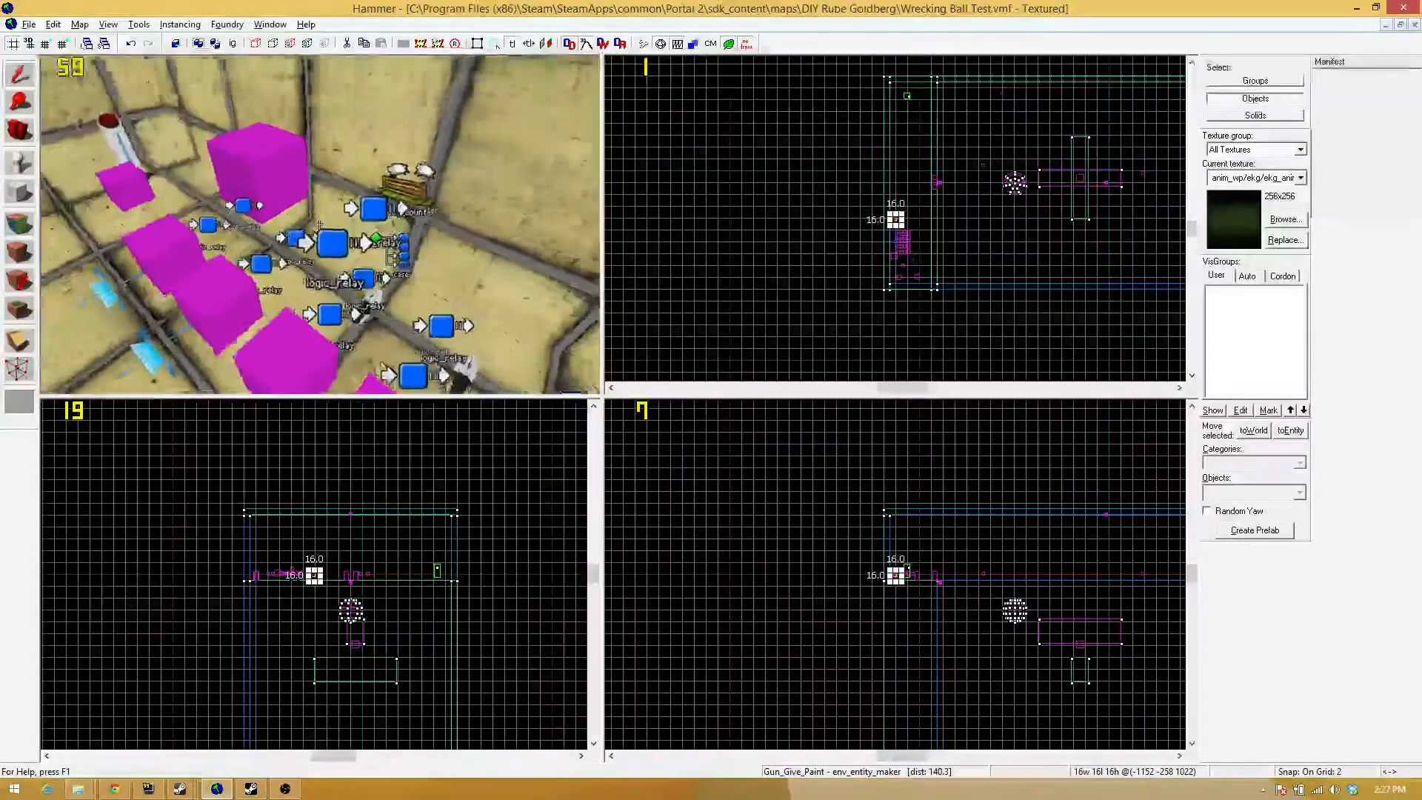
pyautogui.press('z')
pyautogui.doubleClick(324, 191)
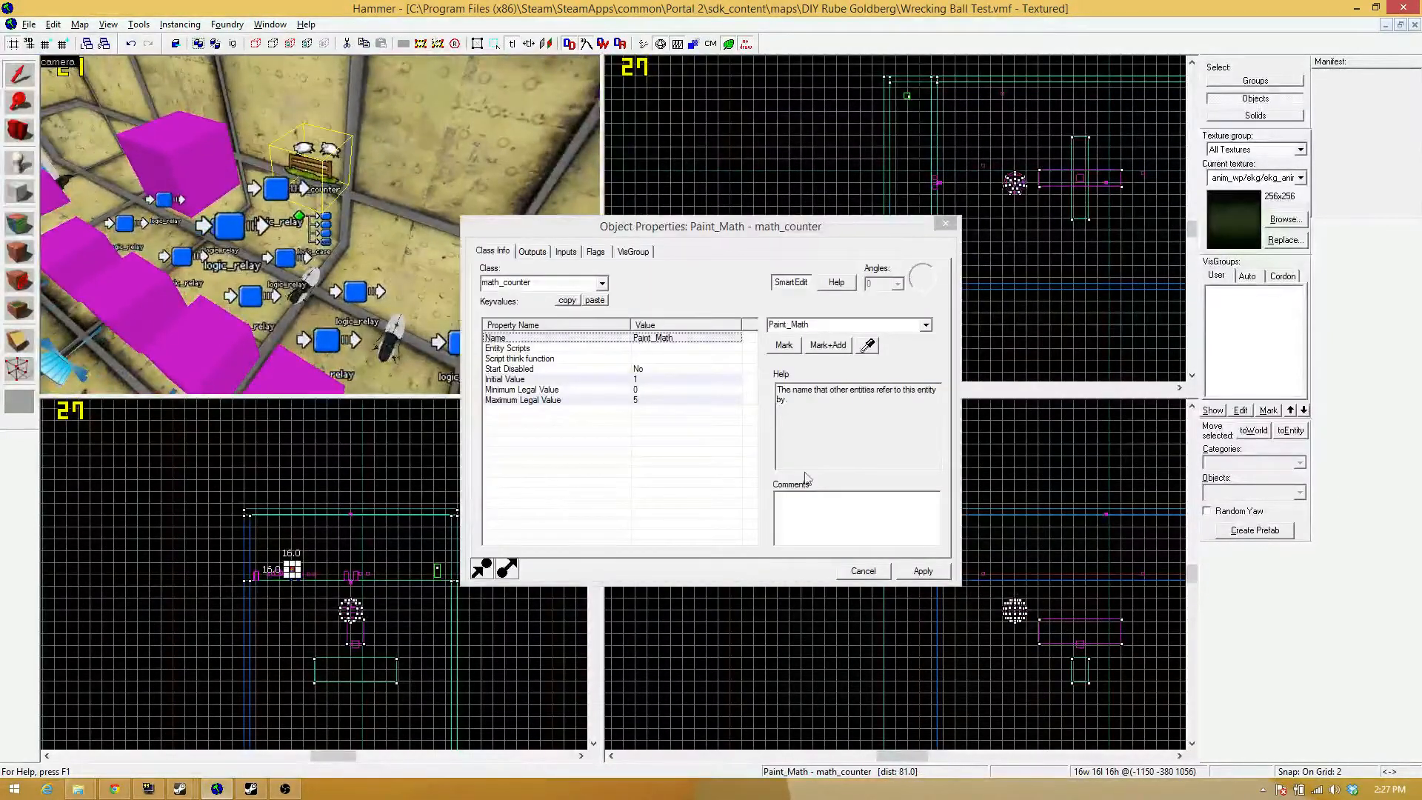
pyautogui.click(531, 255)
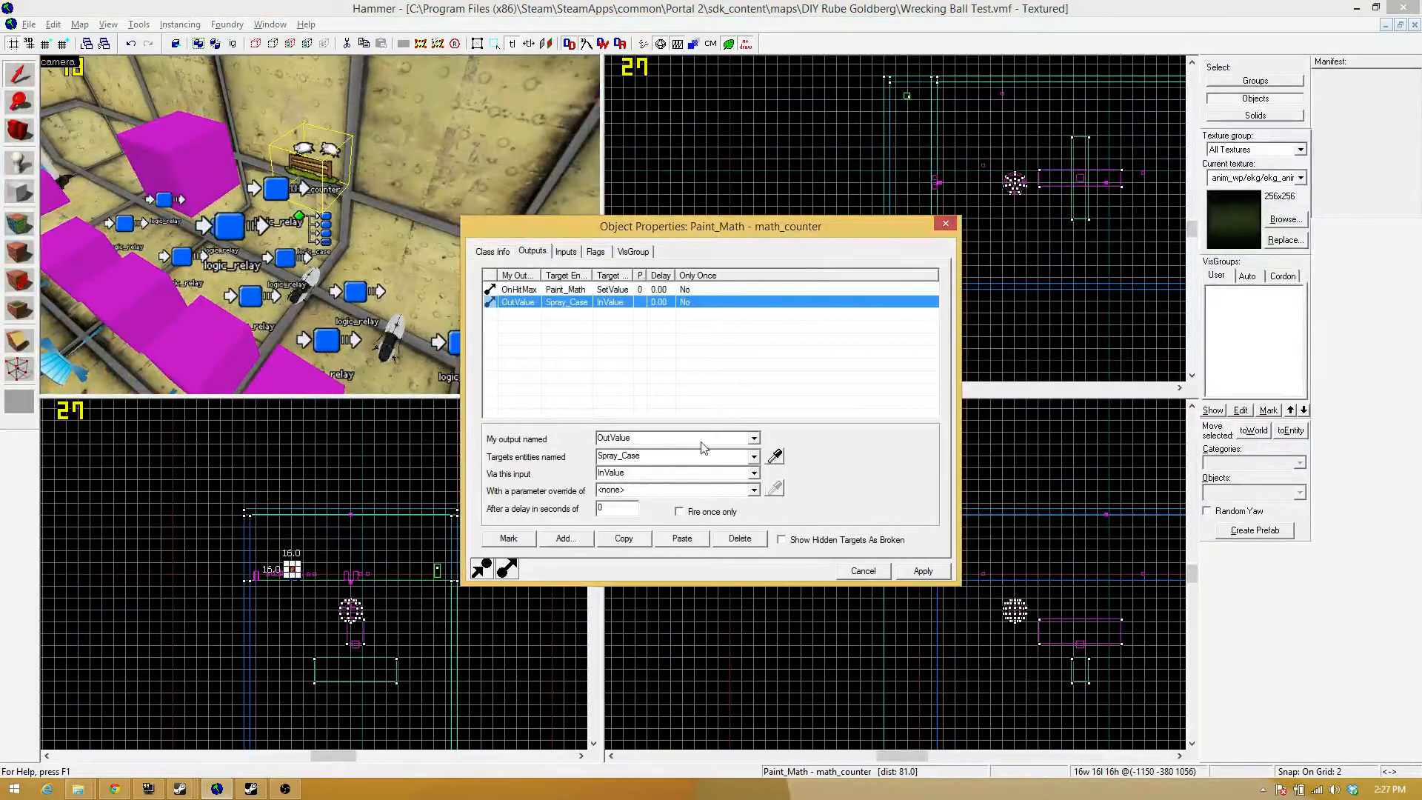
# Check which output names are available for Paint_Math's OutValue output to Spray_Case, keep OutValue, and close the properties.
pyautogui.click(753, 438)
pyautogui.scroll(1, 691, 475)
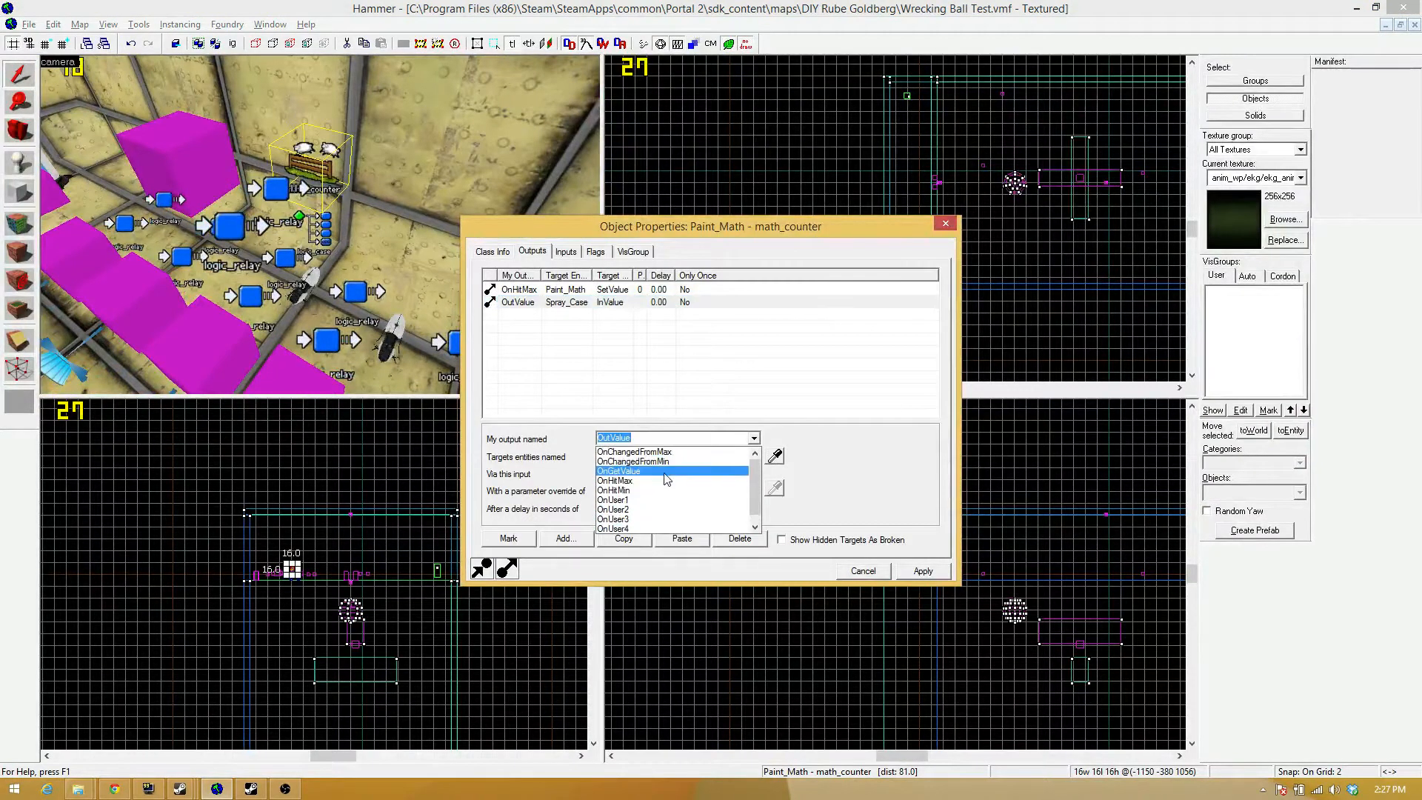
pyautogui.click(838, 462)
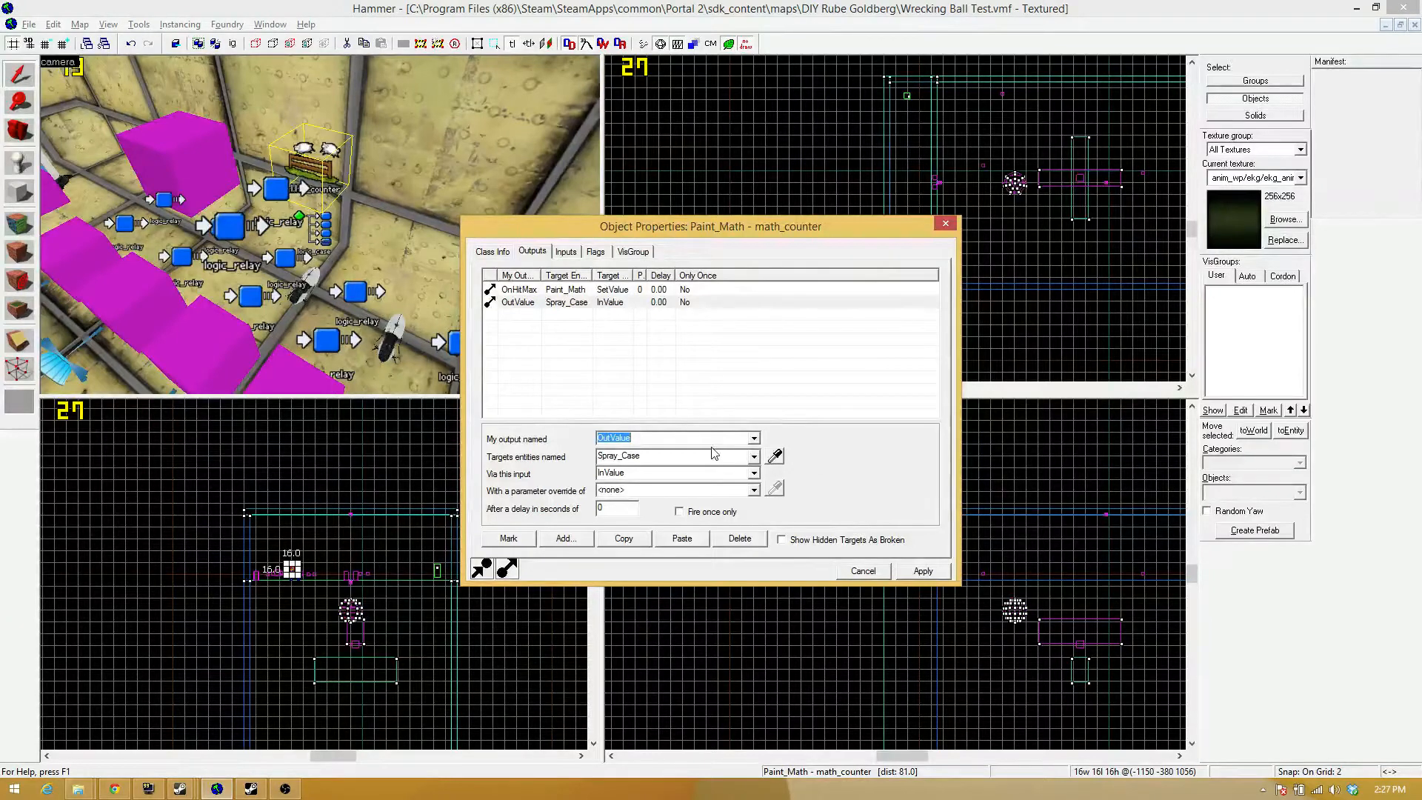
pyautogui.click(924, 571)
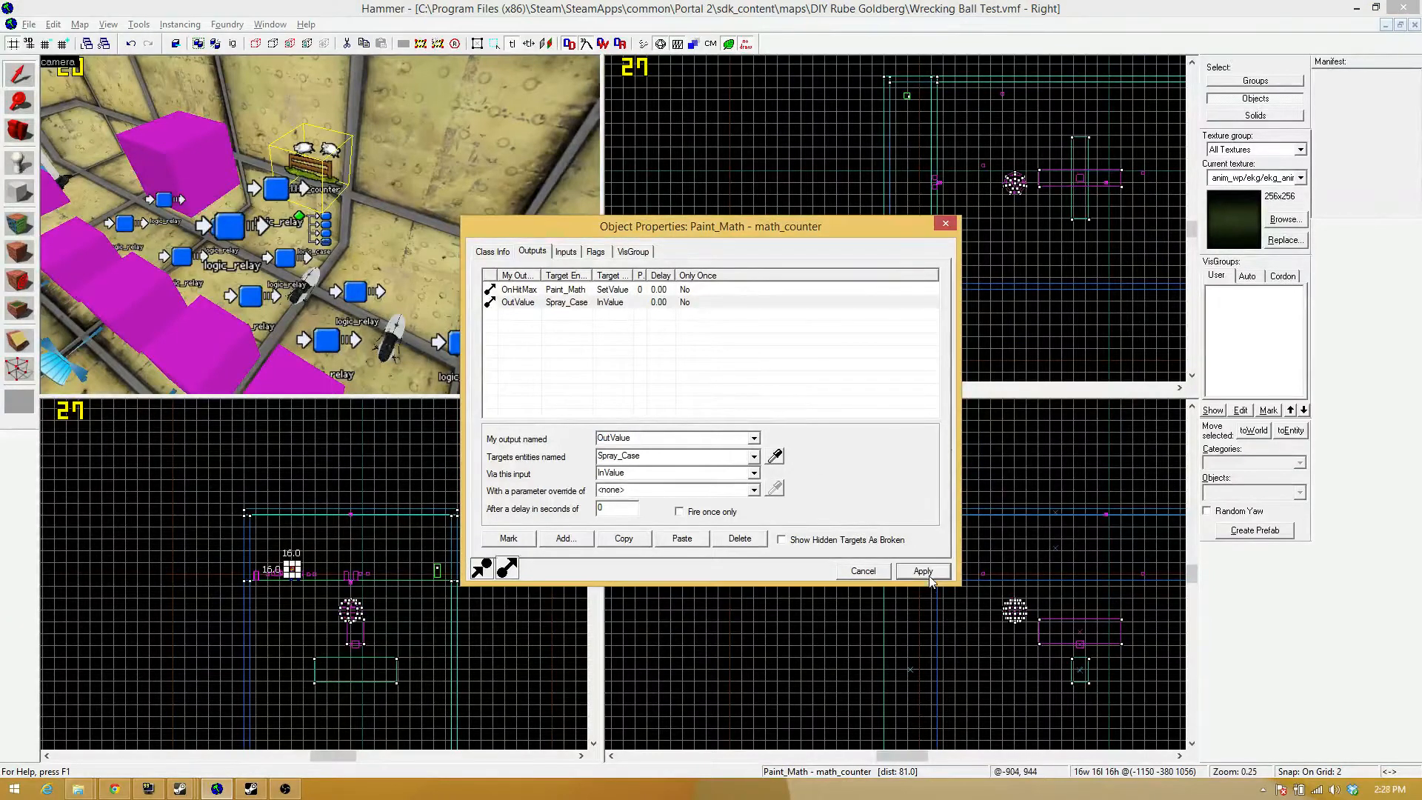
pyautogui.click(945, 224)
# Review the properties of the Gun_Give_Paint env_entity_maker and the neighbouring Gun_Give_Paint_Template point_template.
pyautogui.press('z')
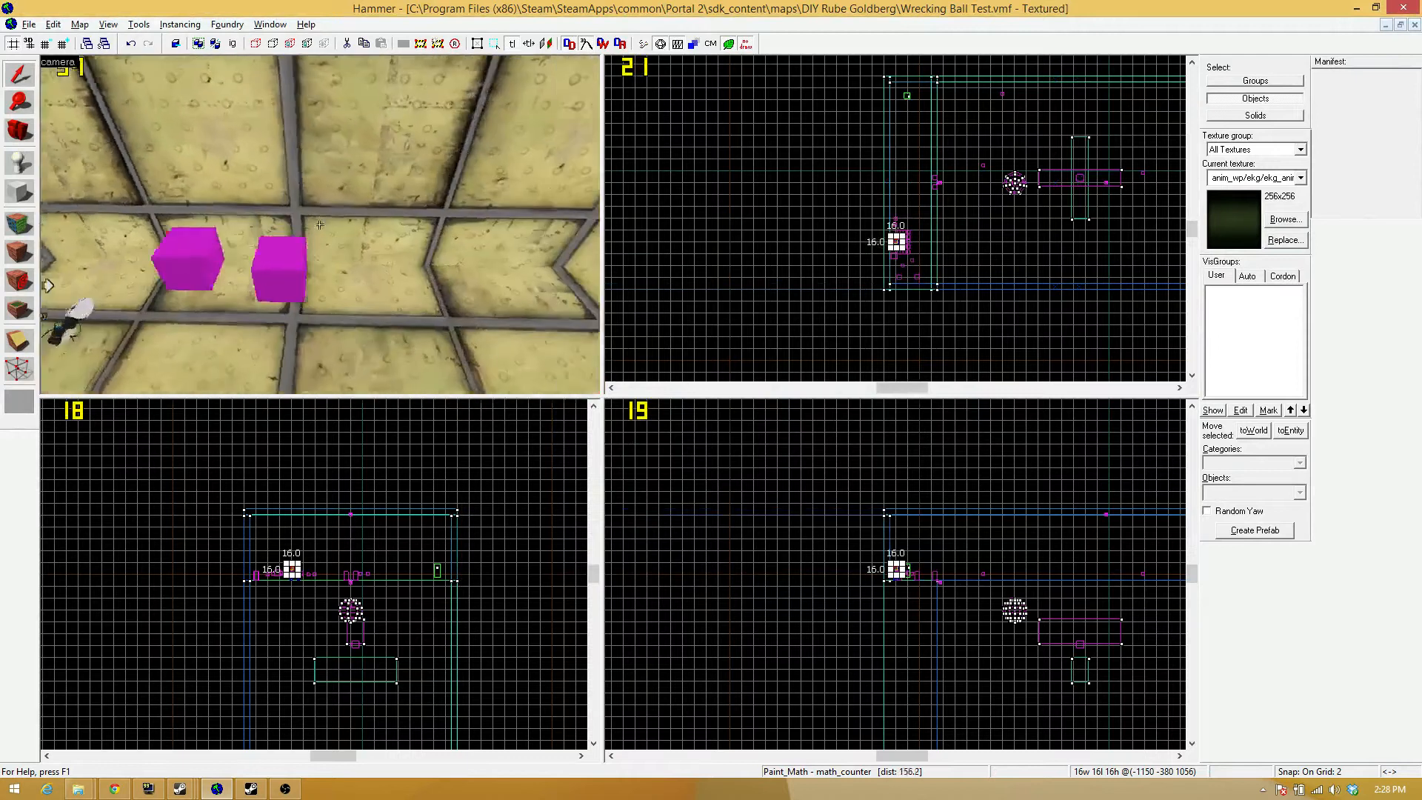
pyautogui.press('z')
pyautogui.doubleClick(226, 255)
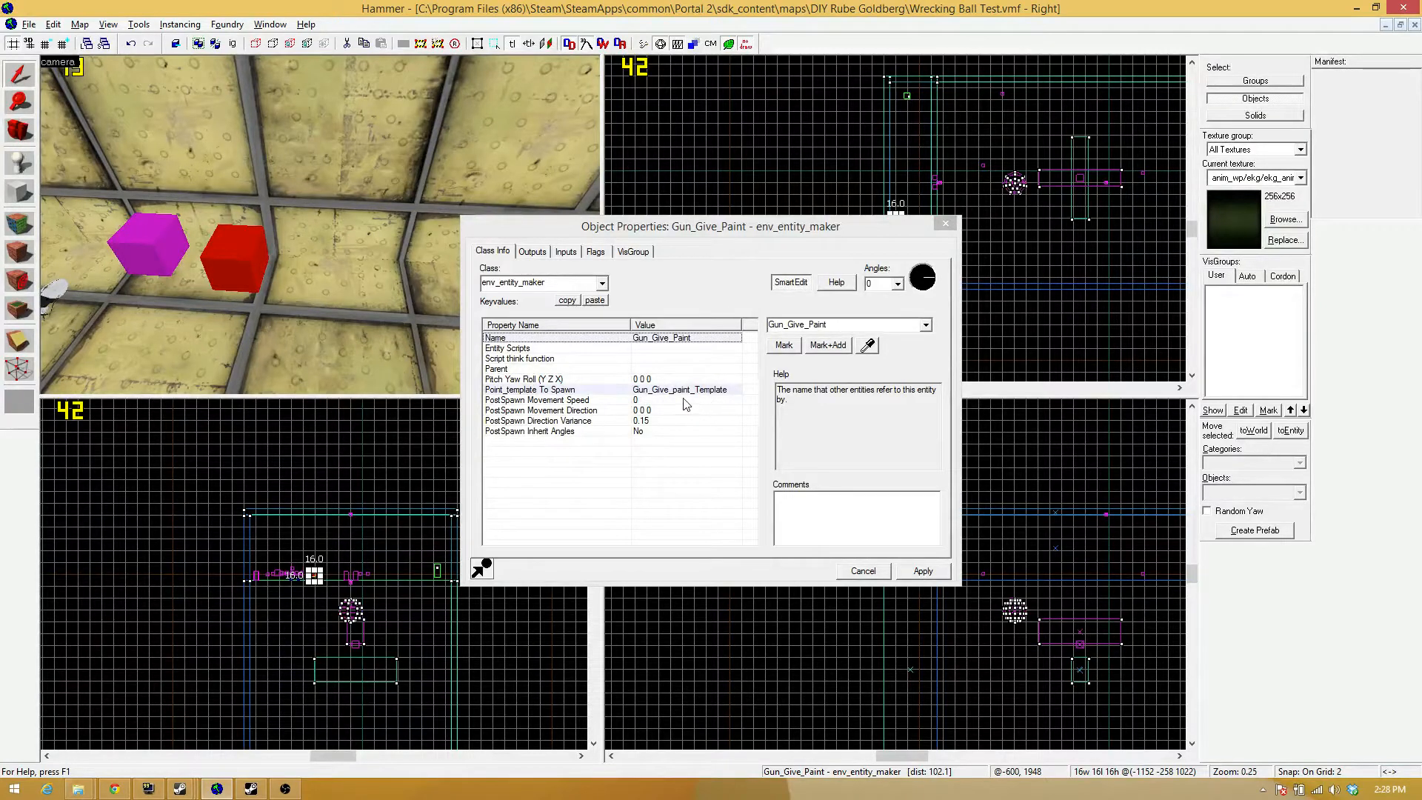
pyautogui.click(945, 224)
pyautogui.doubleClick(151, 241)
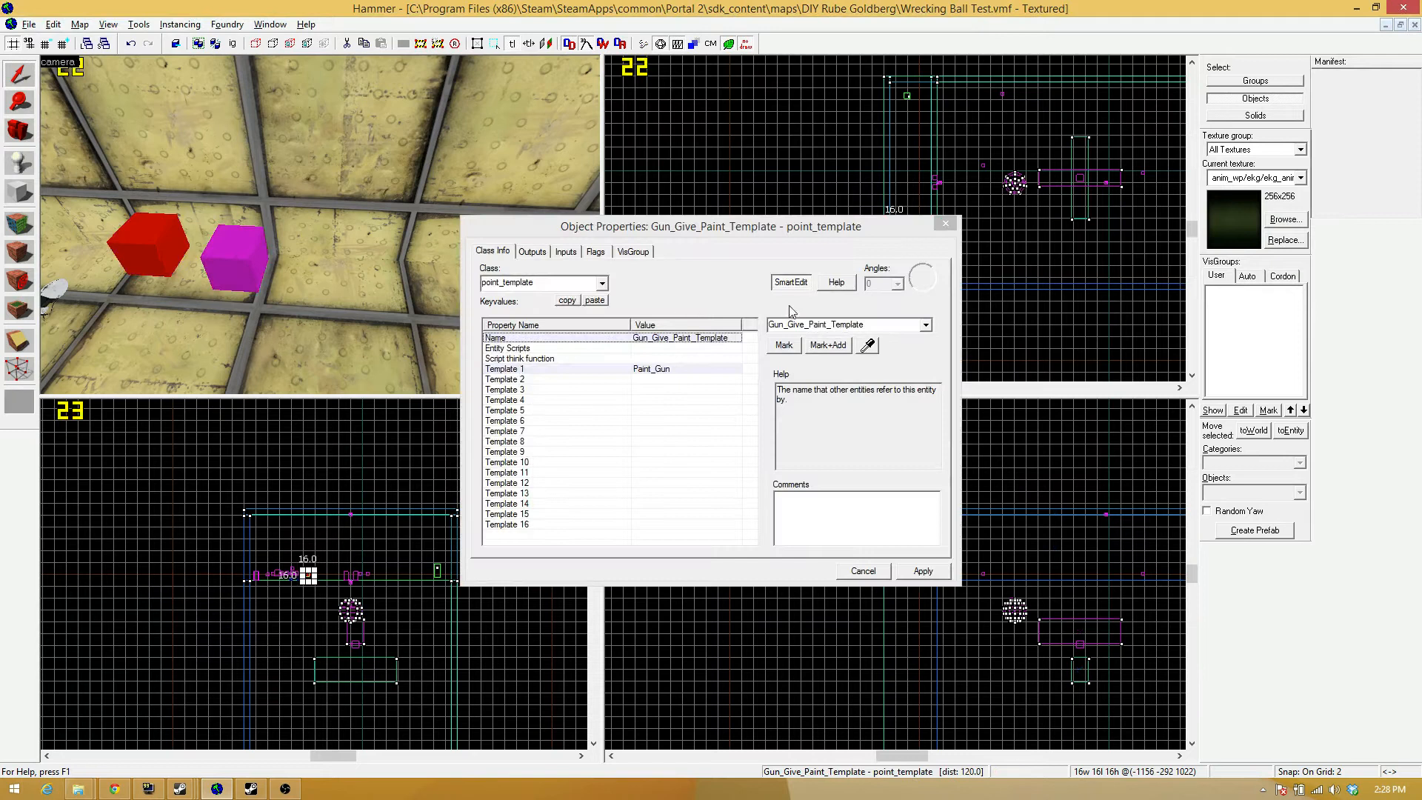
pyautogui.click(944, 224)
# Examine the layout of the pedestal buttons, entity cubes, paint sprayers and logic relays in the 3D view.
pyautogui.press('z')
pyautogui.press('s')
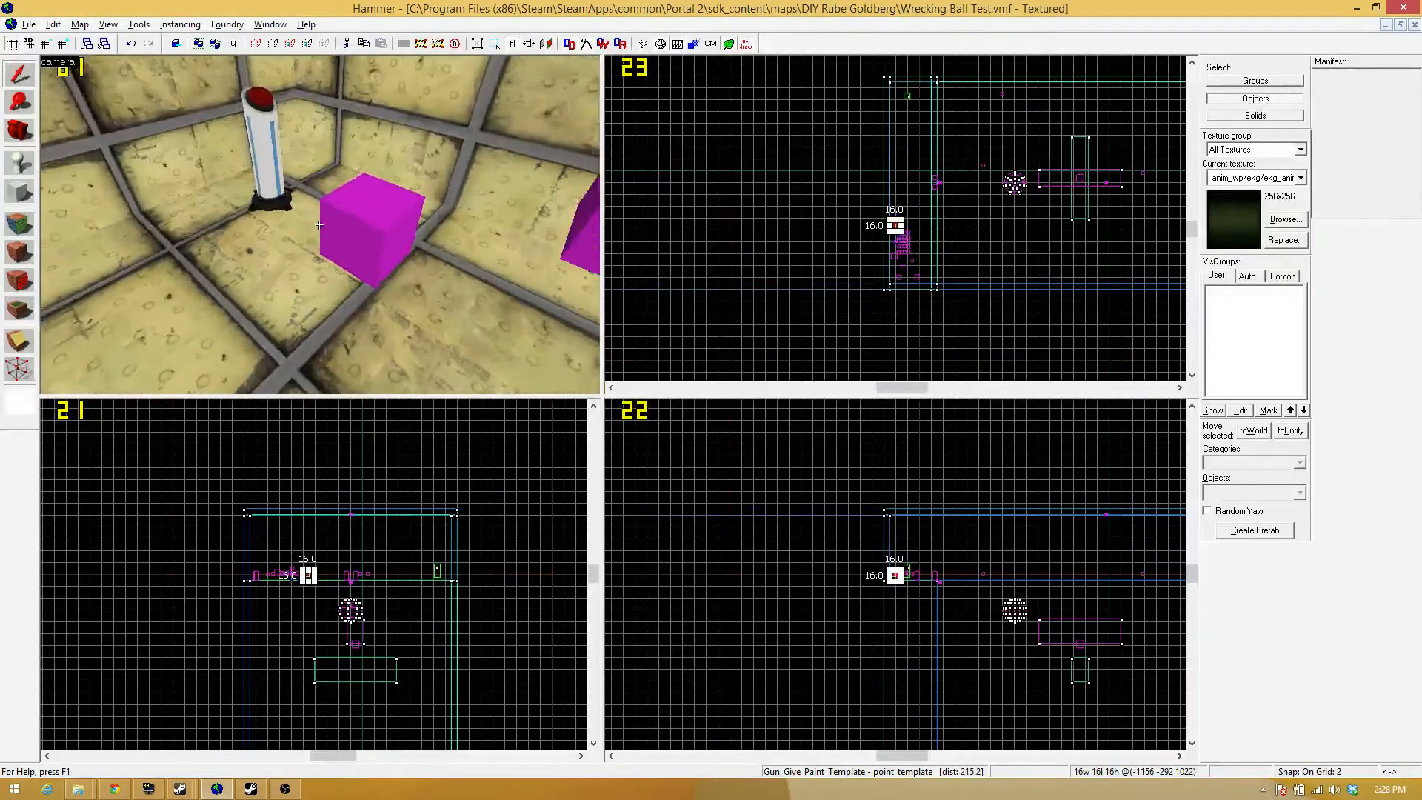
pyautogui.press('z')
pyautogui.press('z')
pyautogui.press('s')
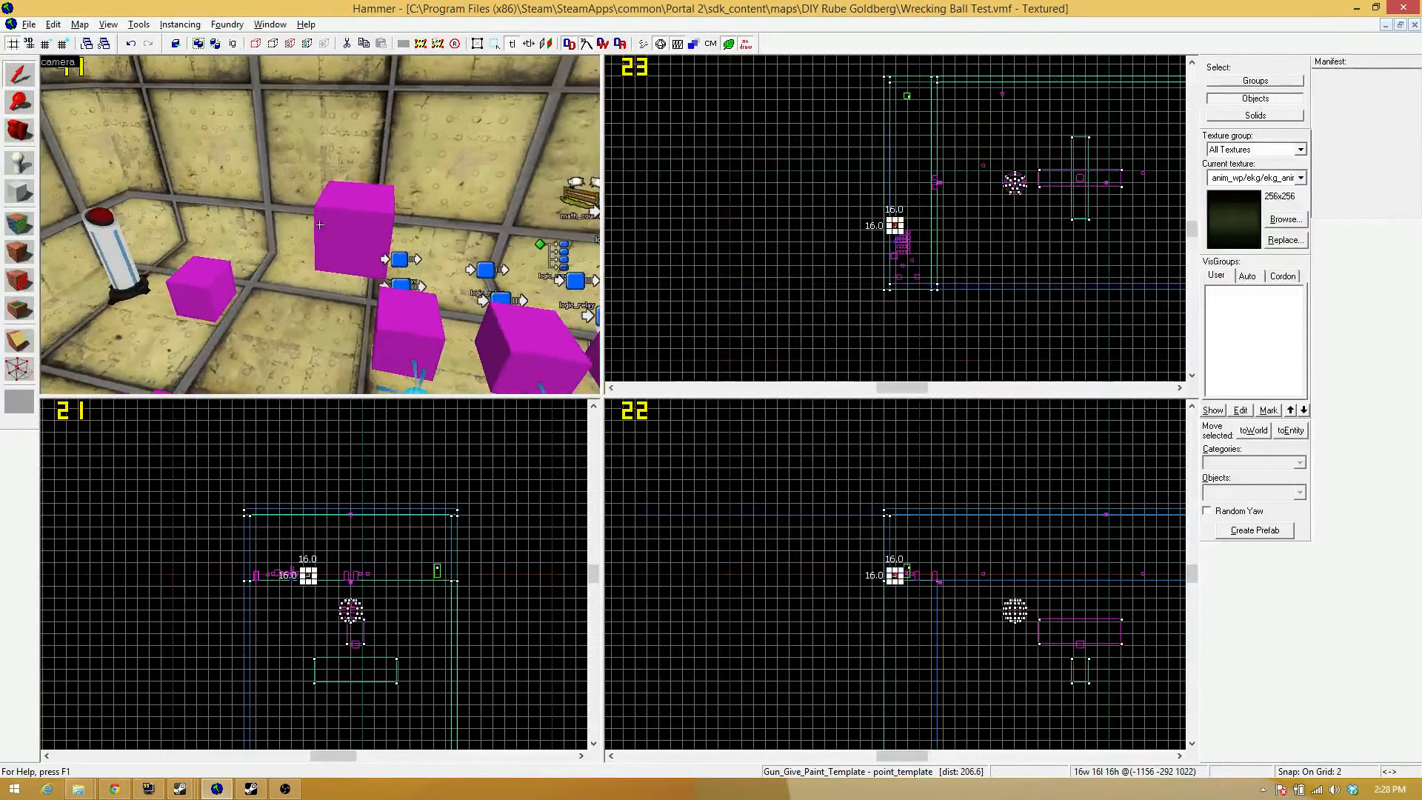
pyautogui.press('w')
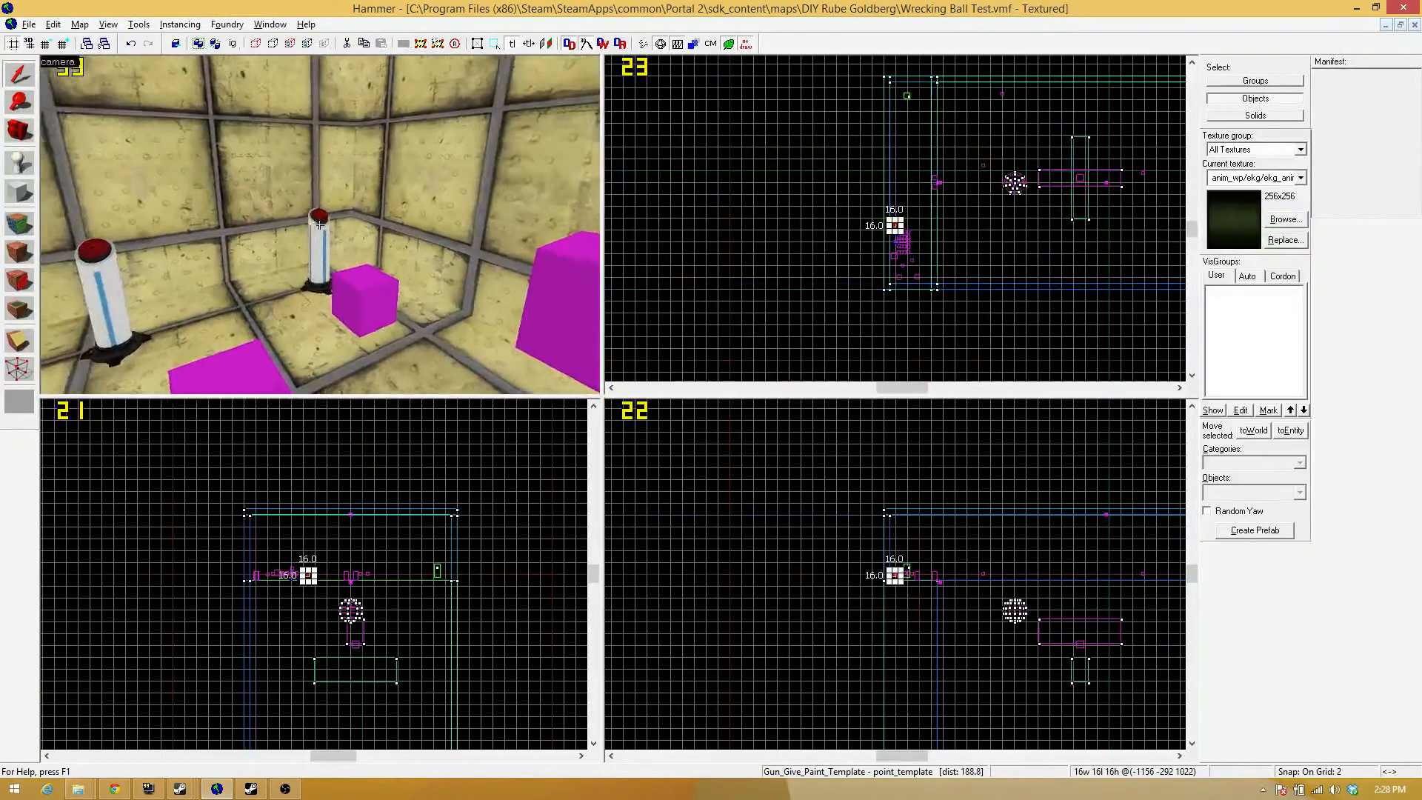
pyautogui.press('s')
pyautogui.press('z')
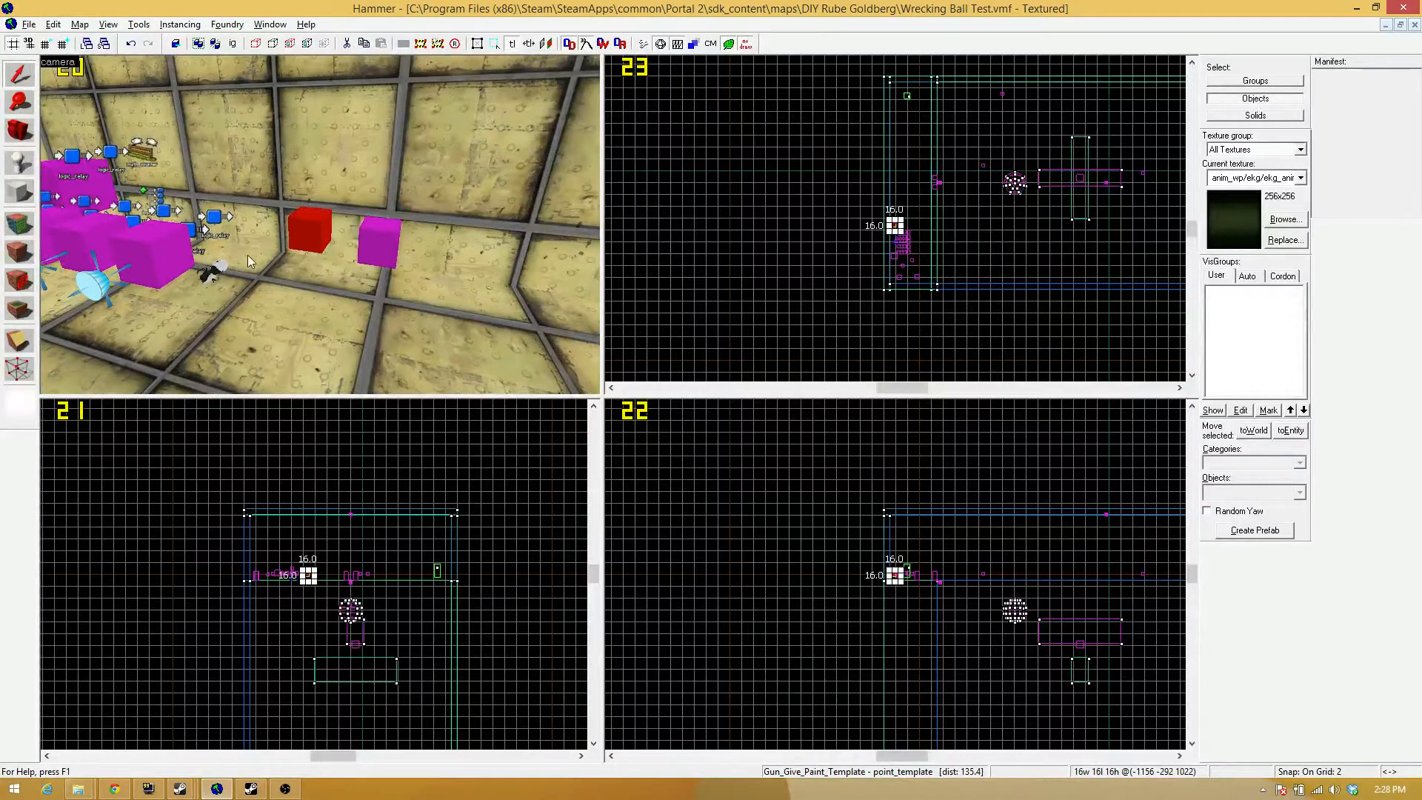
pyautogui.press('z')
pyautogui.press('s')
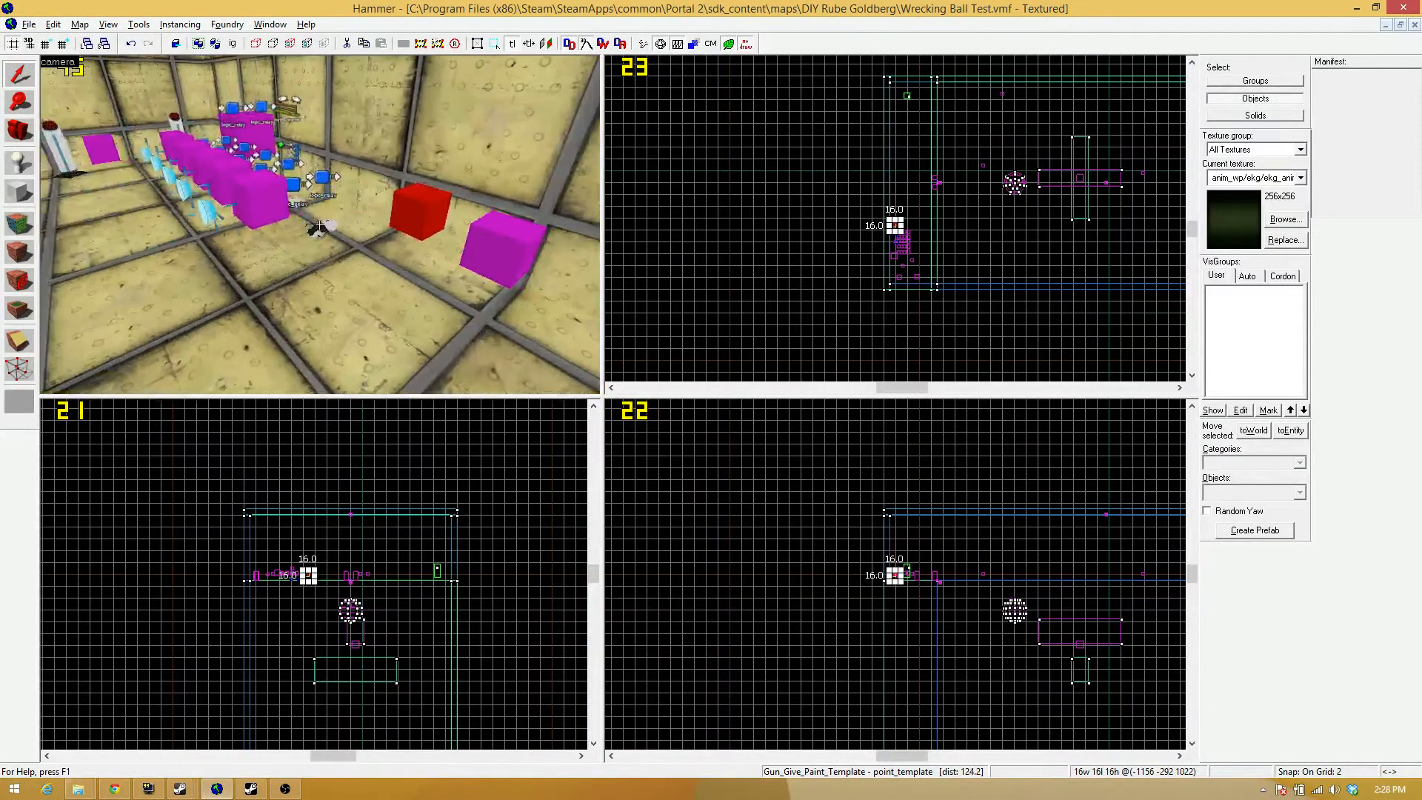
pyautogui.press('w')
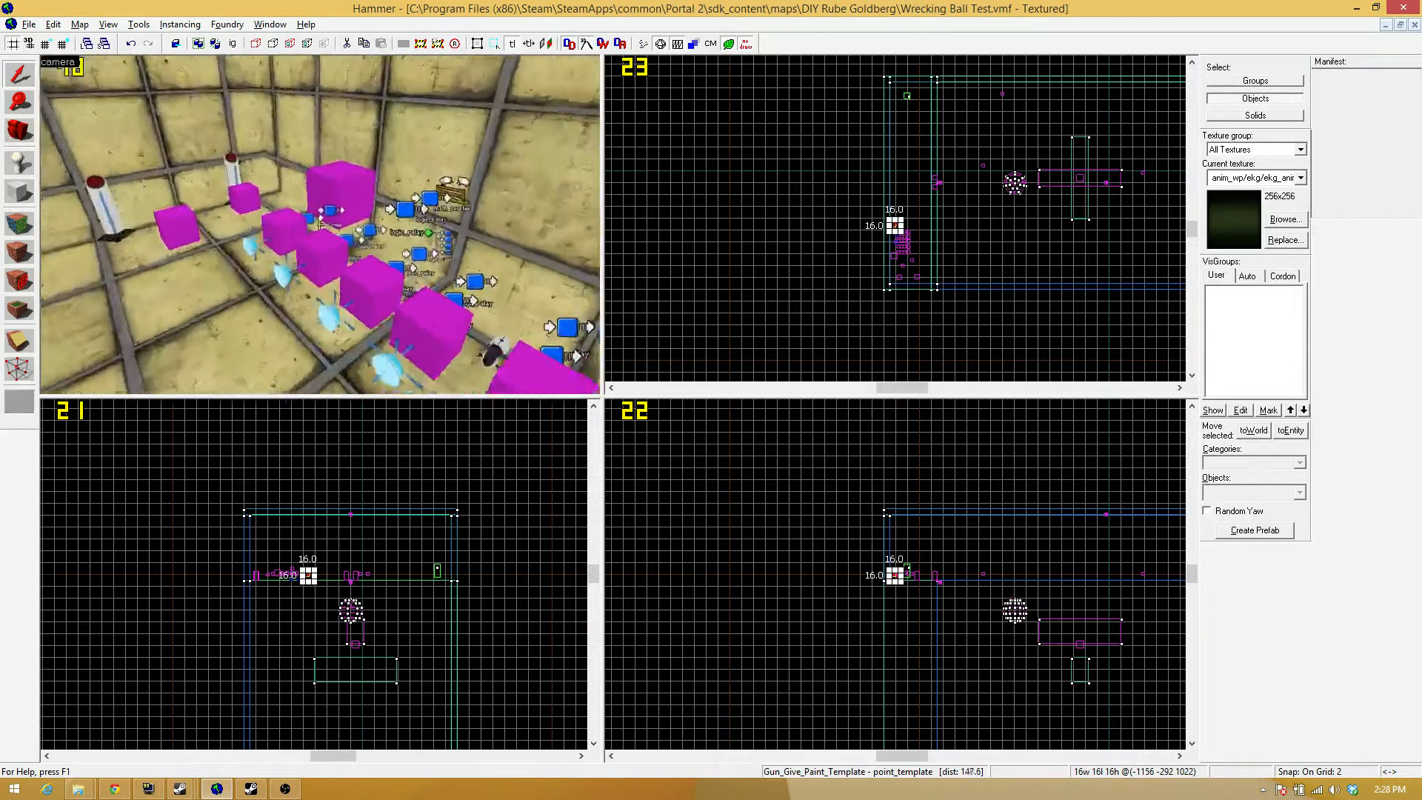
# Open the Paints_Spray_Relay logic_relay among the logic entities and review its outputs and inputs.
pyautogui.press('s')
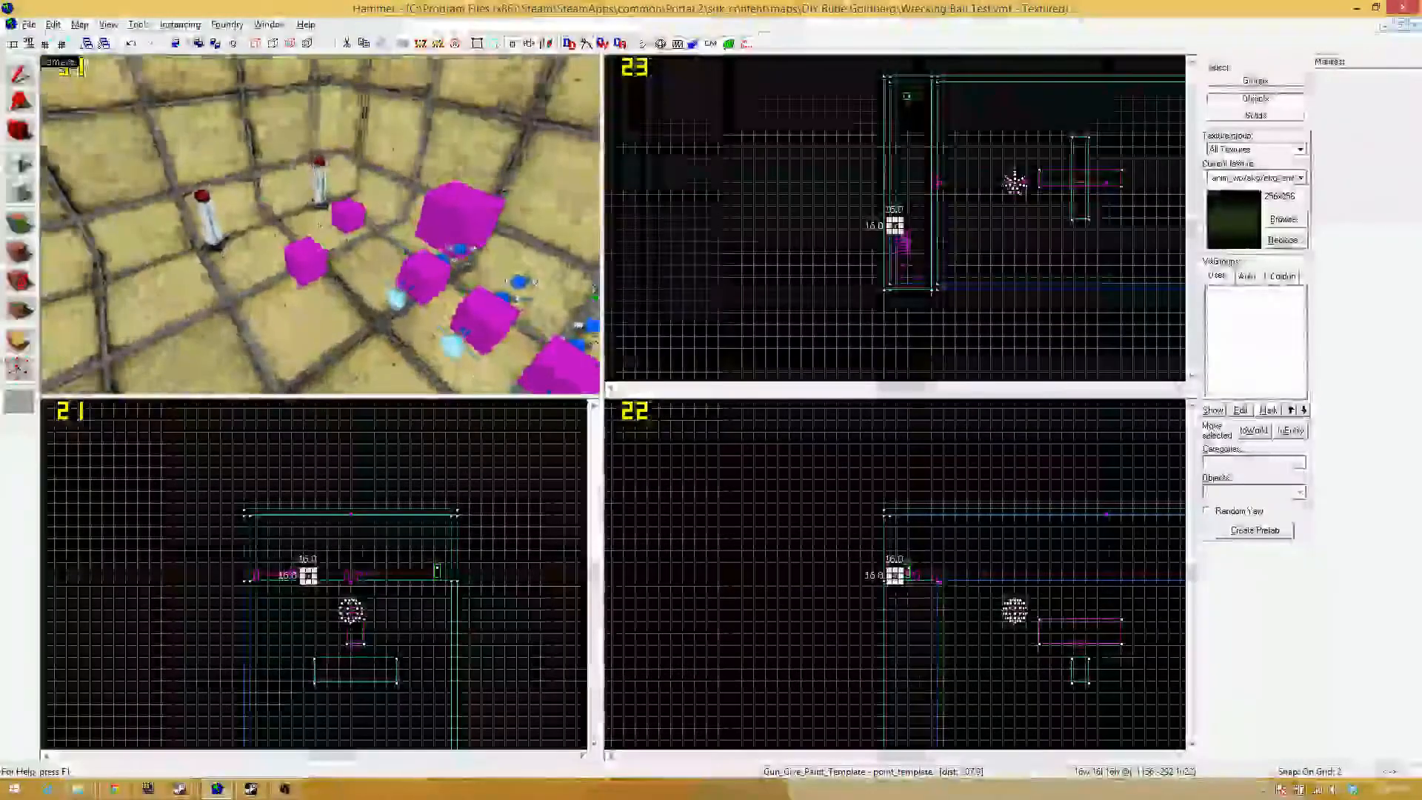
pyautogui.press('a')
pyautogui.press('w')
pyautogui.press('z')
pyautogui.doubleClick(329, 242)
pyautogui.click(531, 251)
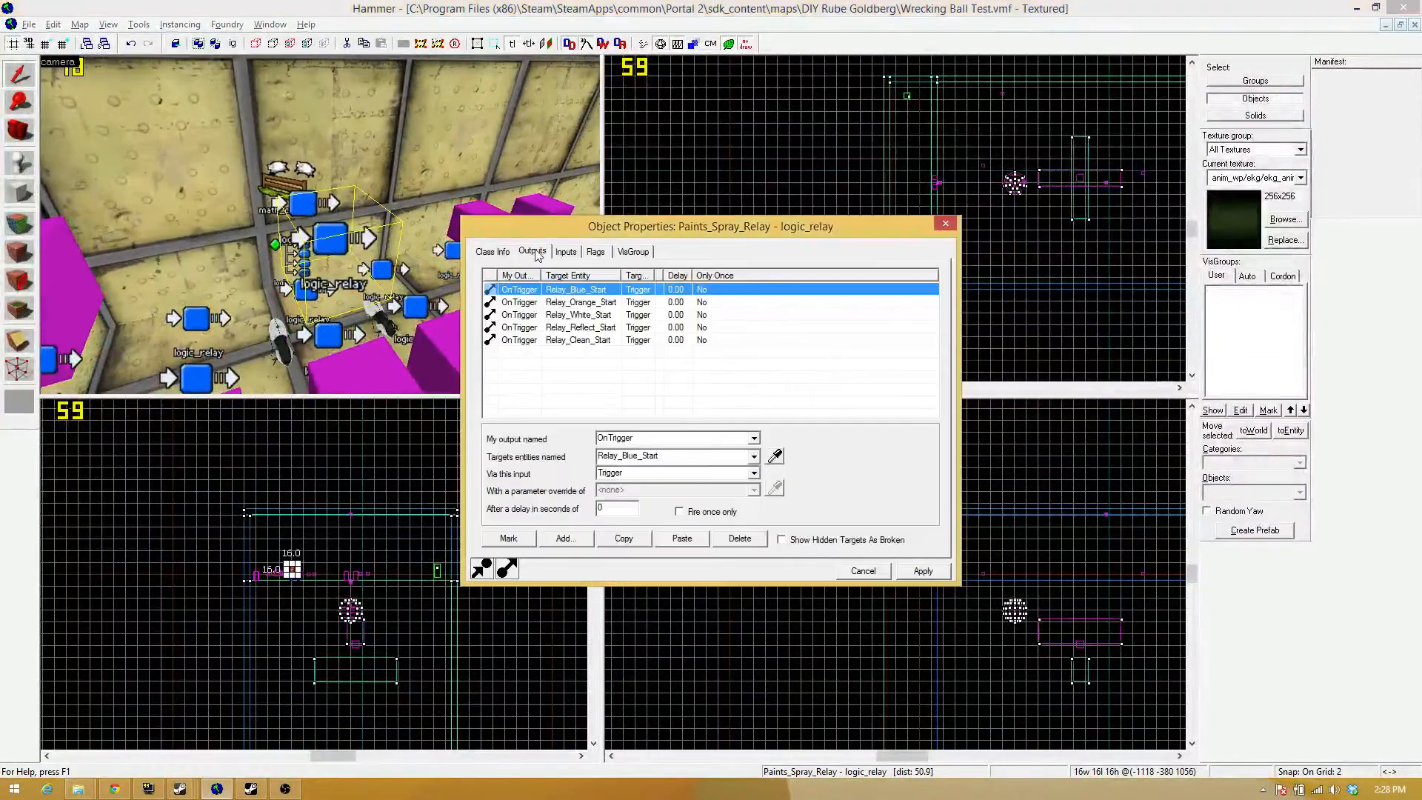
pyautogui.click(559, 252)
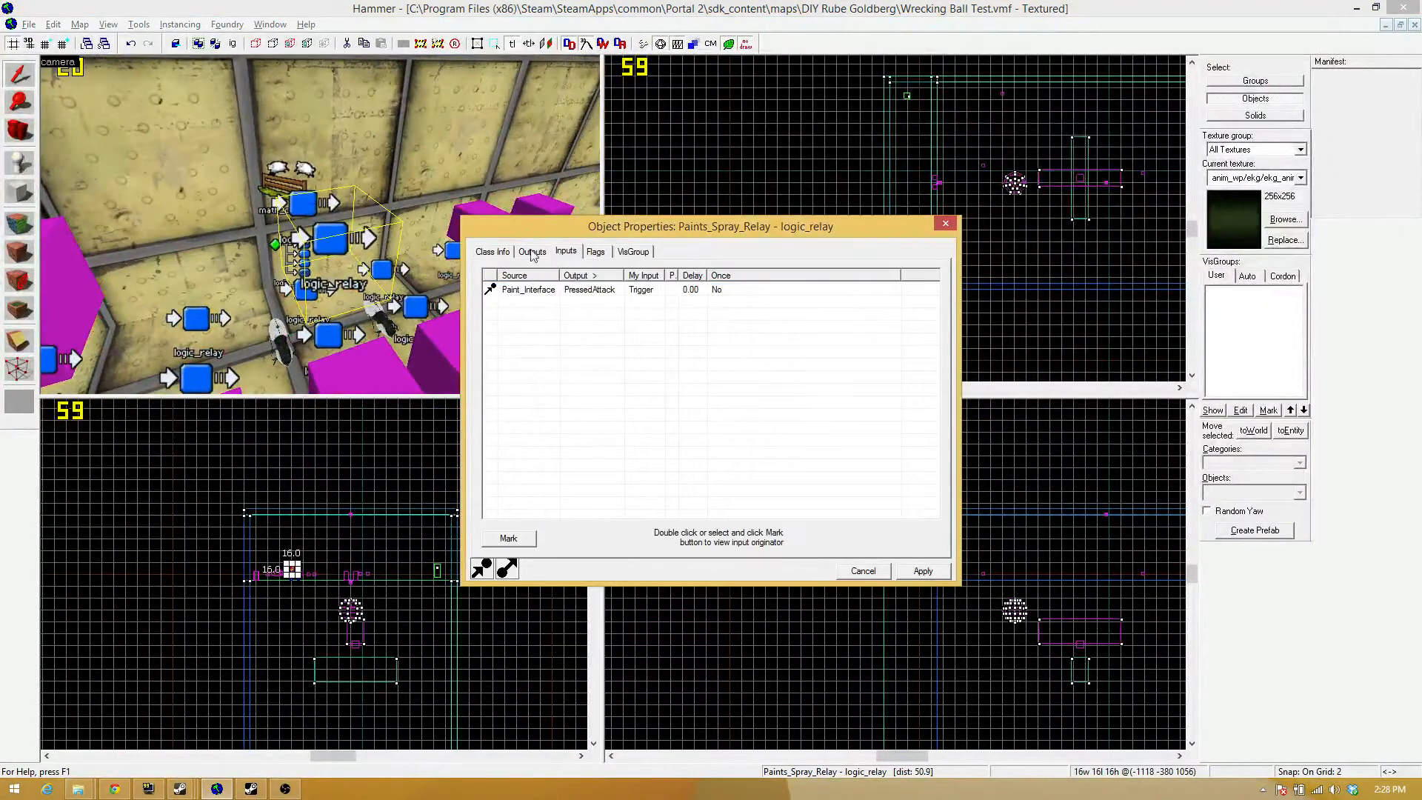
pyautogui.click(532, 252)
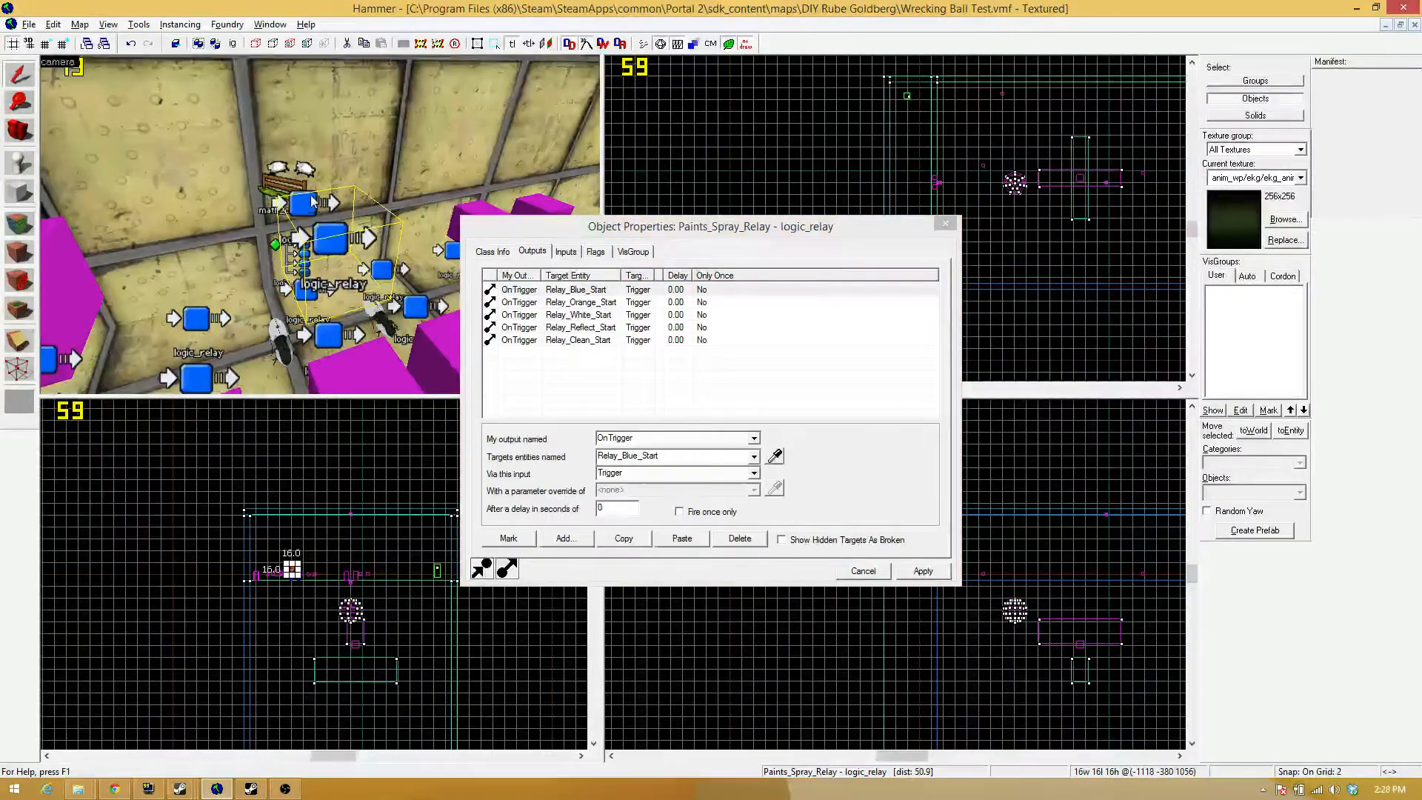
# Compare the outputs of Paints_Unspray_Relay with those of Paints_Spray_Relay and examine the surrounding relays and paint sprayers.
pyautogui.click(259, 223)
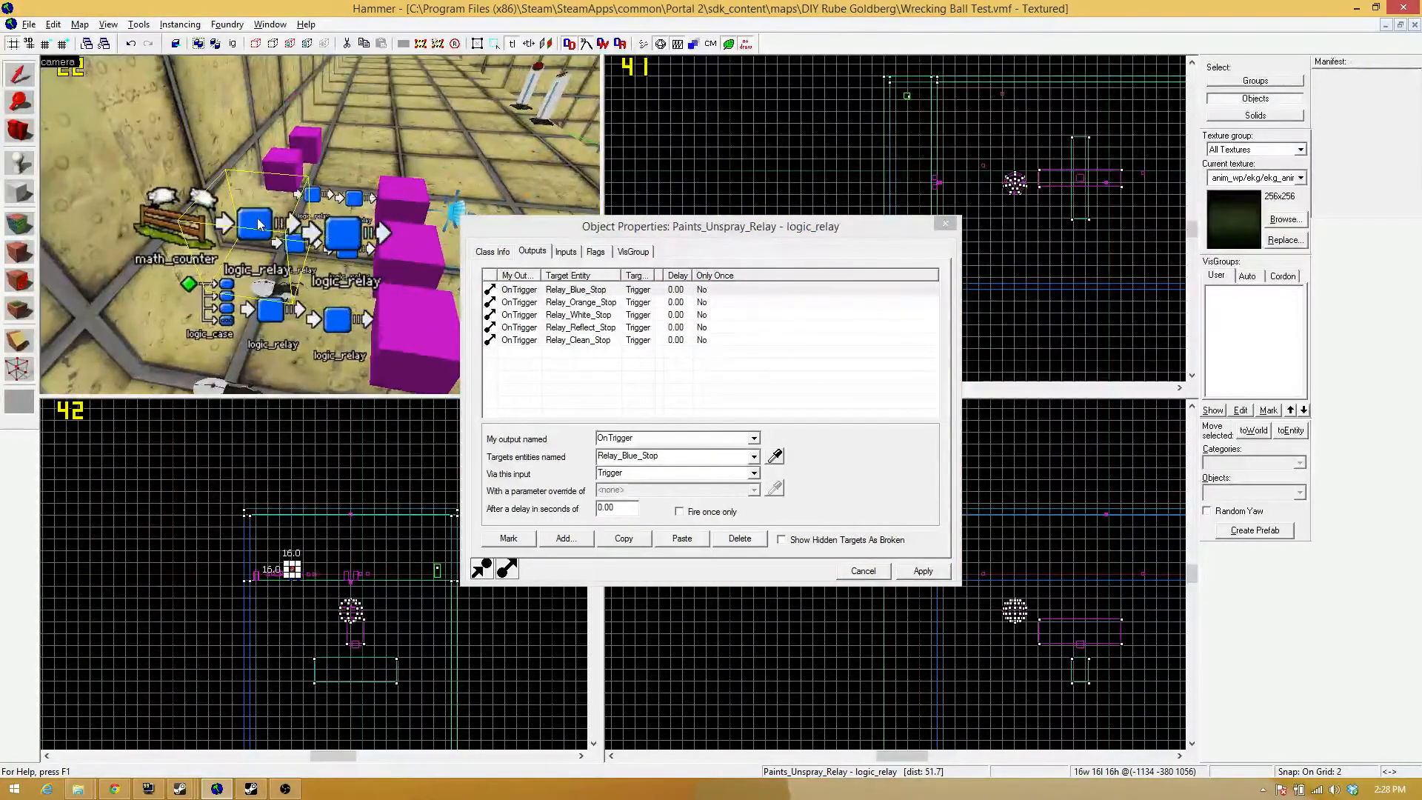
pyautogui.click(335, 231)
pyautogui.press('z')
pyautogui.press('d')
pyautogui.press('s')
pyautogui.press('a')
pyautogui.press('w')
pyautogui.press('z')
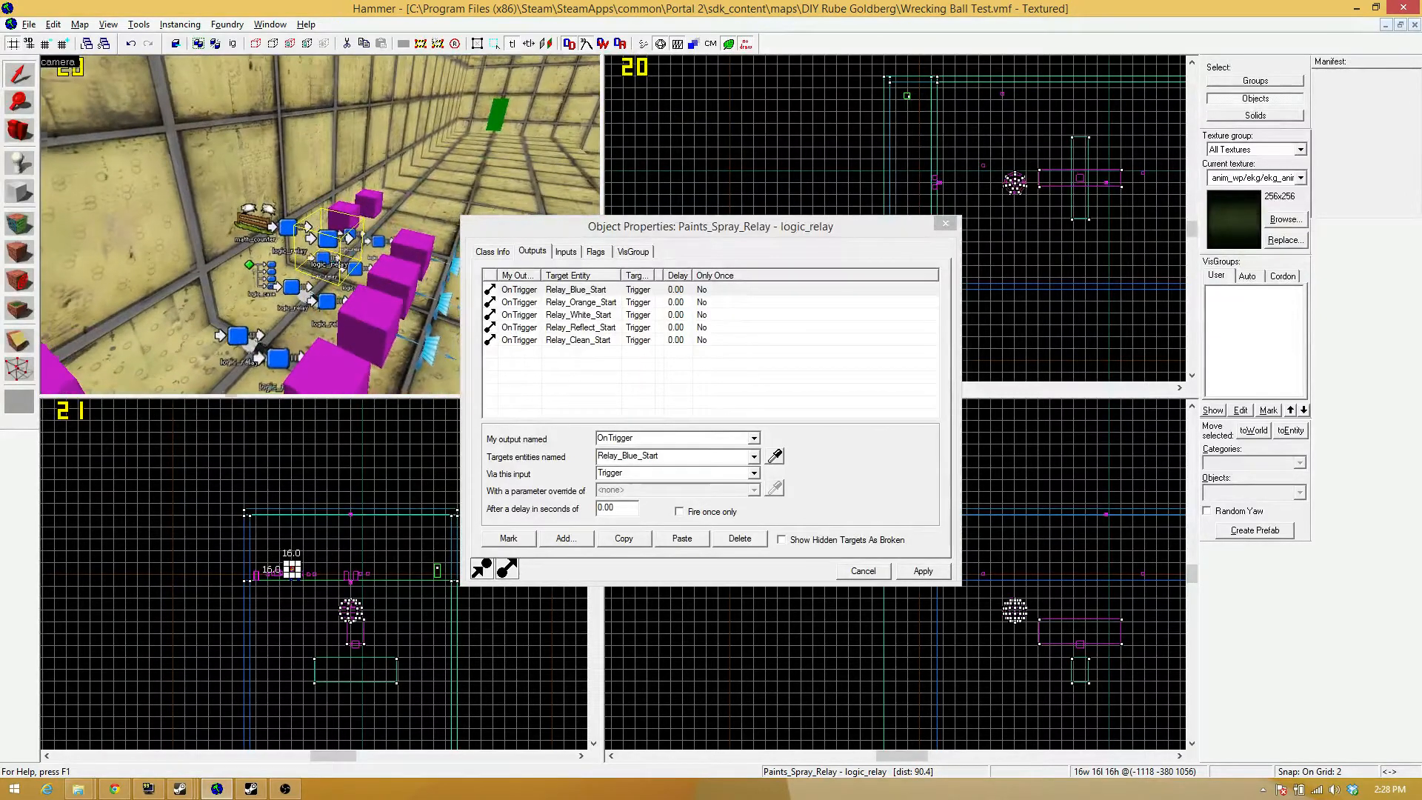
pyautogui.press('z')
pyautogui.press('d')
pyautogui.press('a')
pyautogui.press('z')
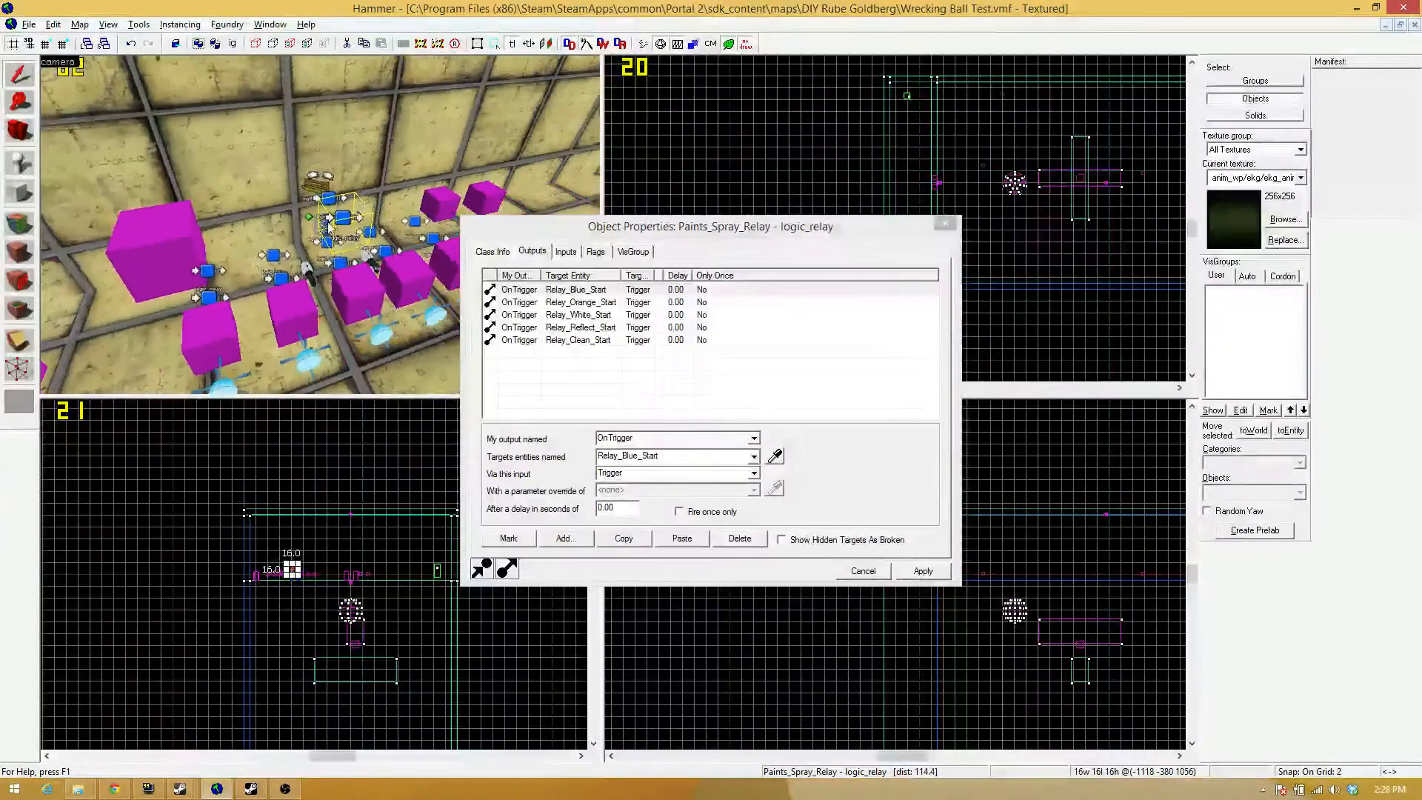
# Compare the Paint_Interface inputs that trigger Paints_Spray_Relay and Paints_Unspray_Relay.
pyautogui.click(568, 251)
pyautogui.click(566, 289)
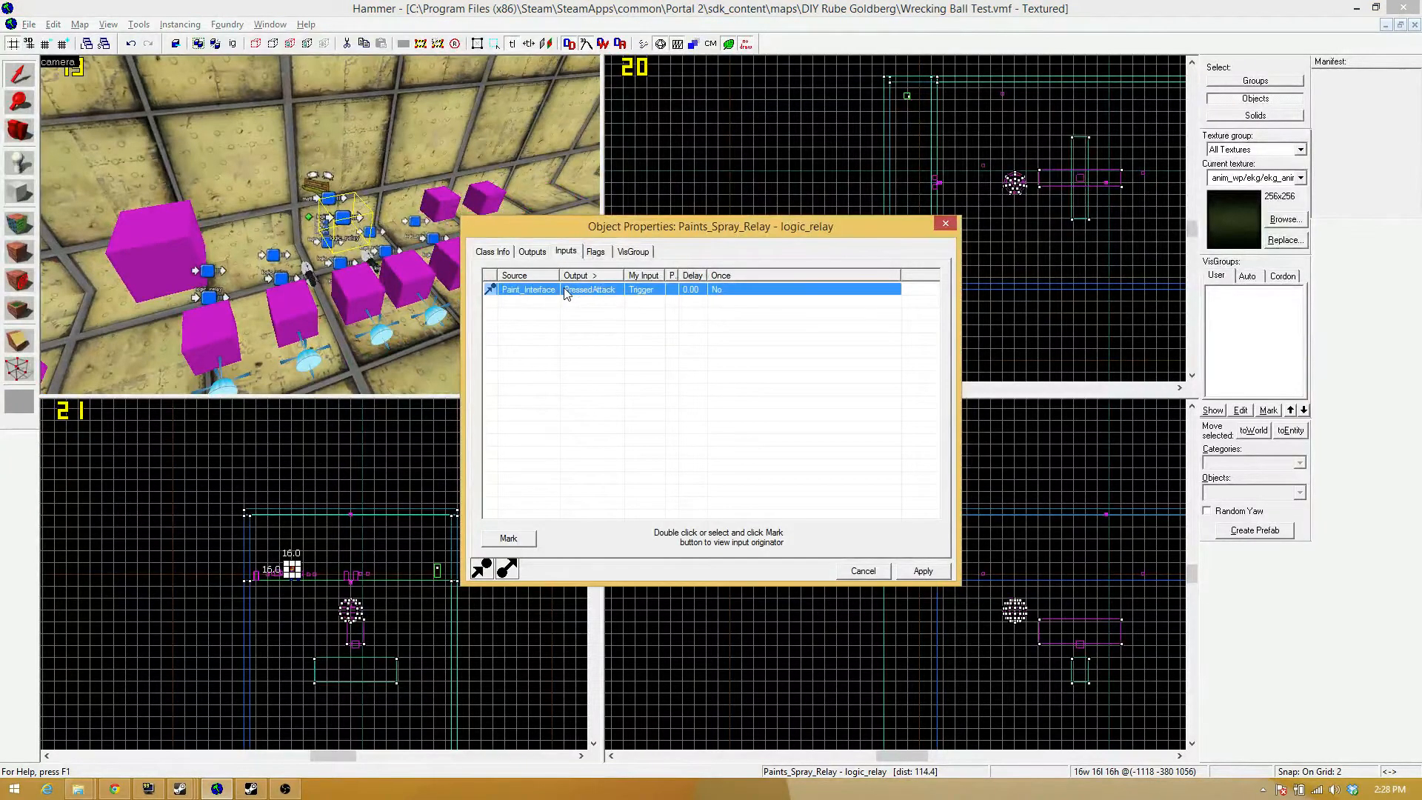
pyautogui.scroll(4, 339, 226)
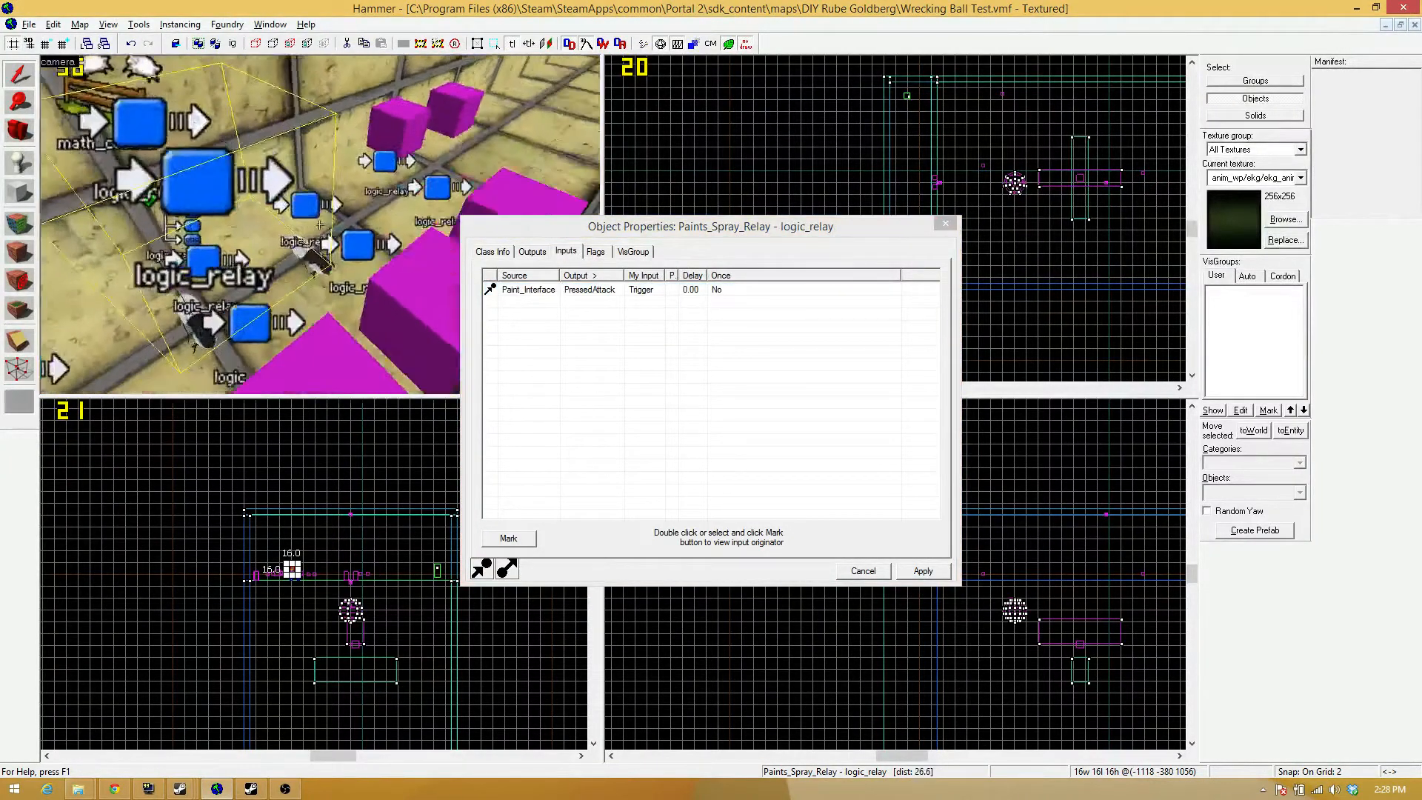
pyautogui.click(250, 220)
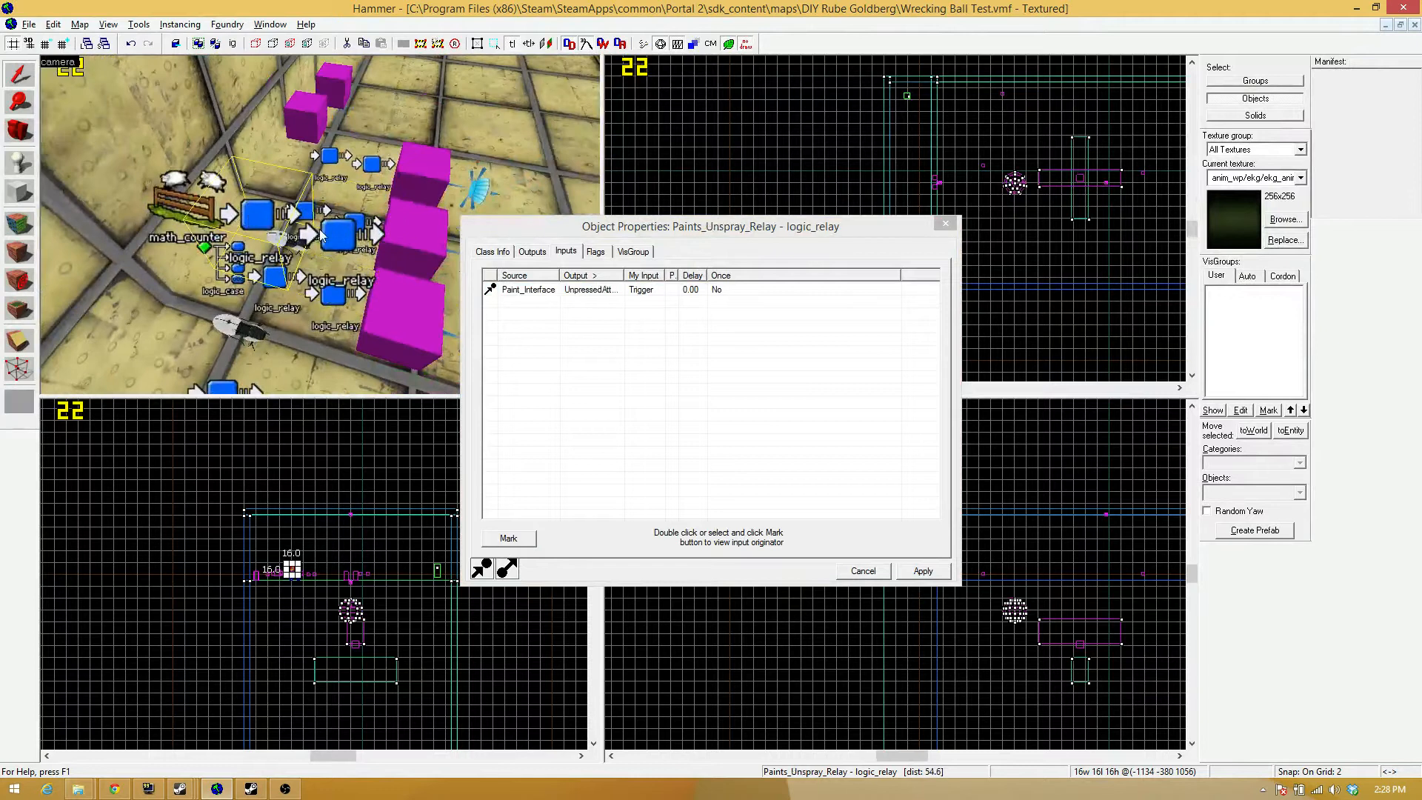
pyautogui.click(337, 231)
pyautogui.click(252, 214)
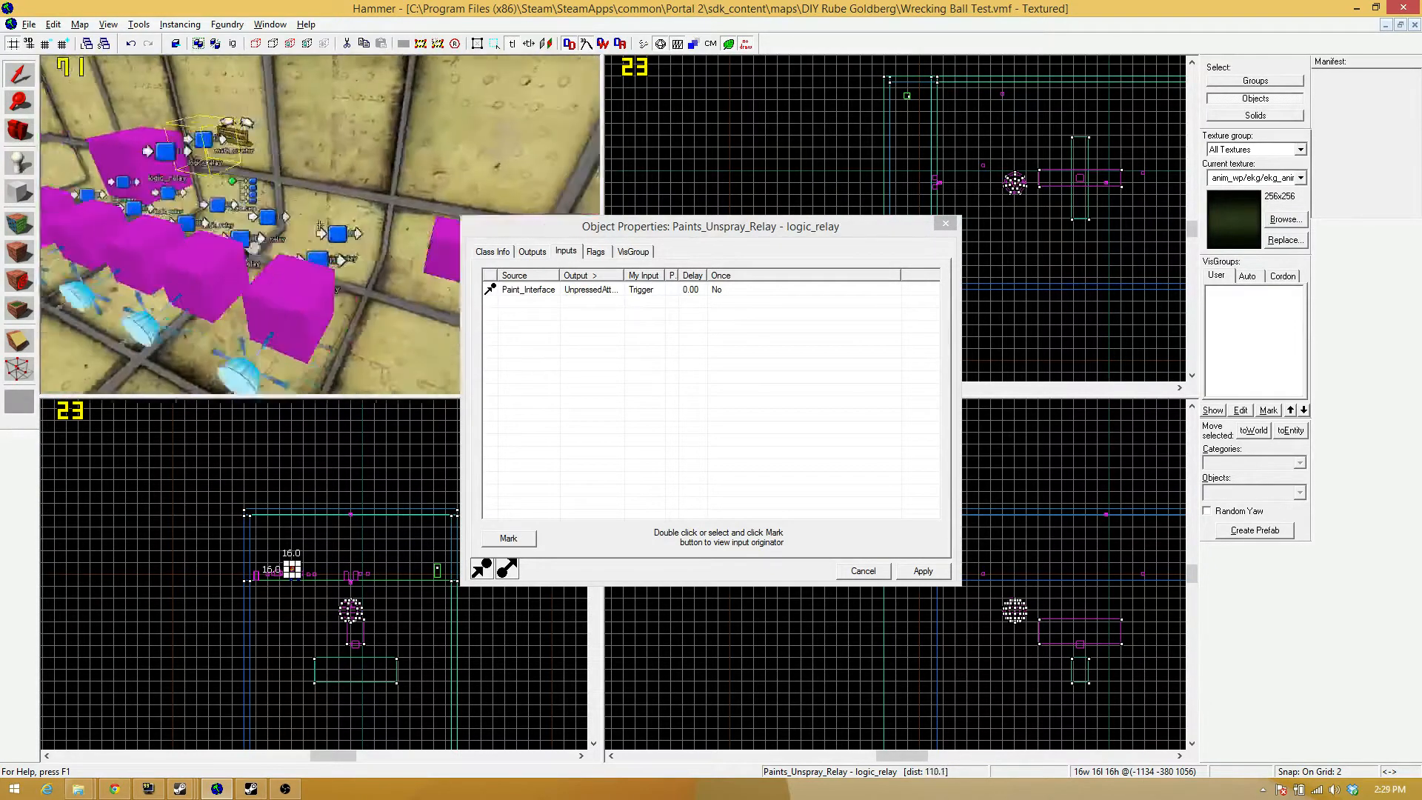
pyautogui.press('a')
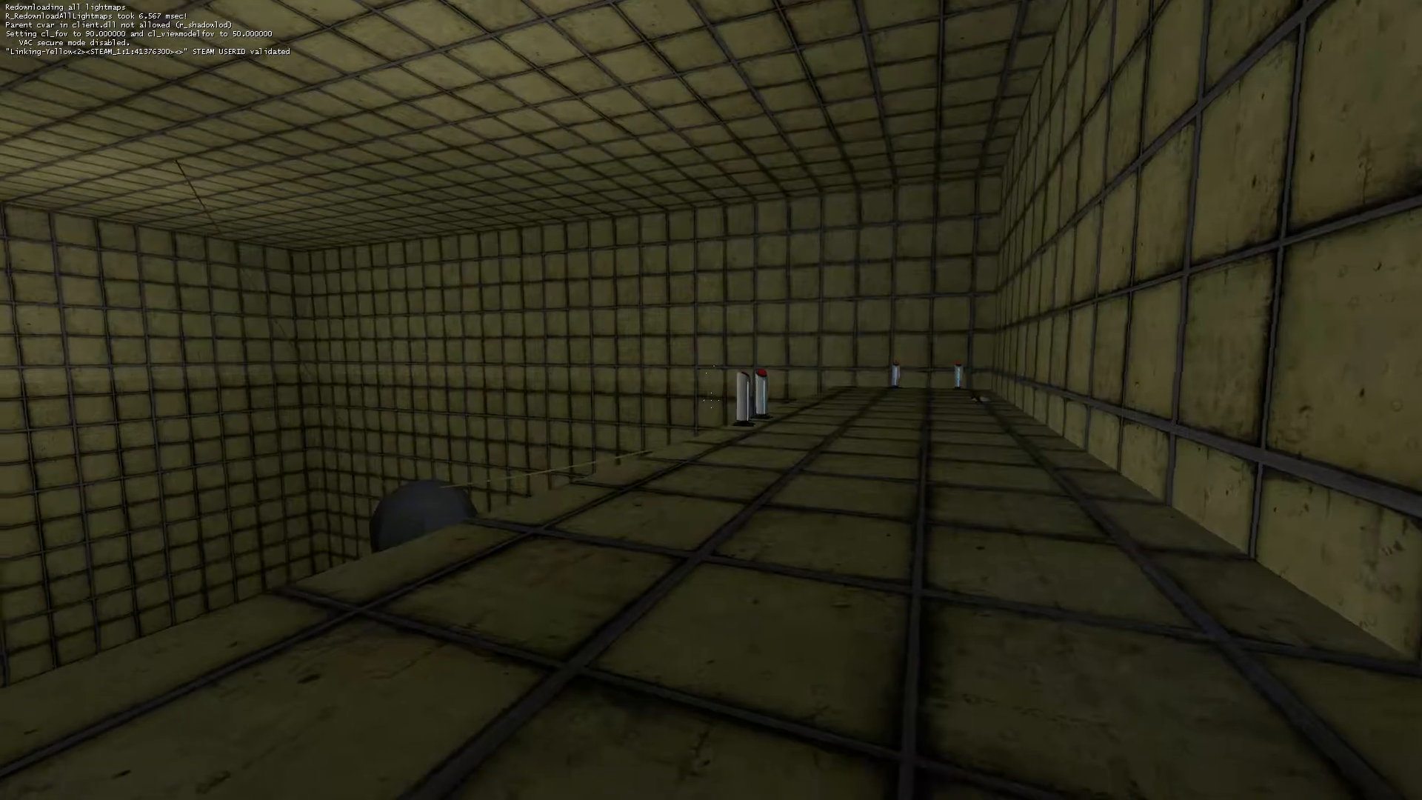
pyautogui.press('w')
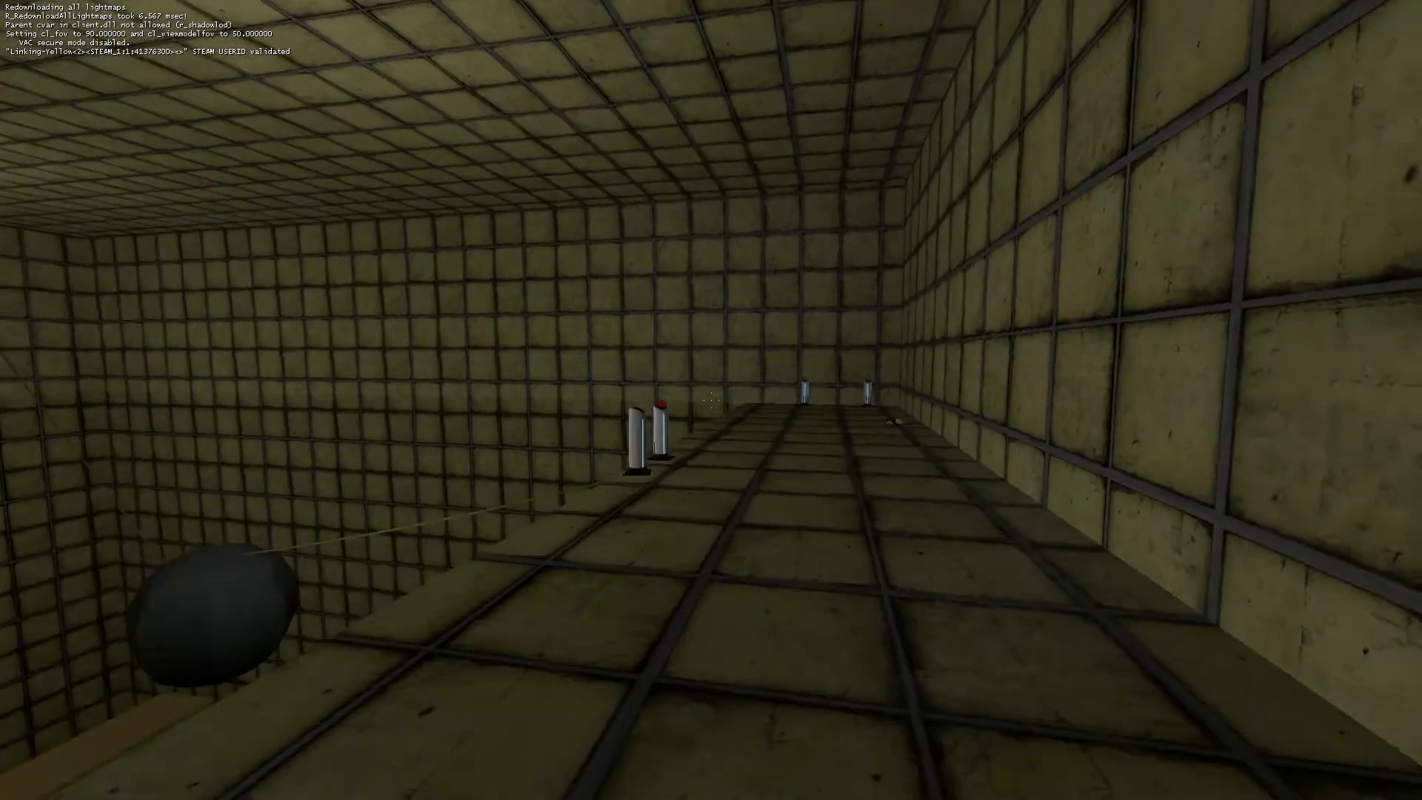
pyautogui.press('w')
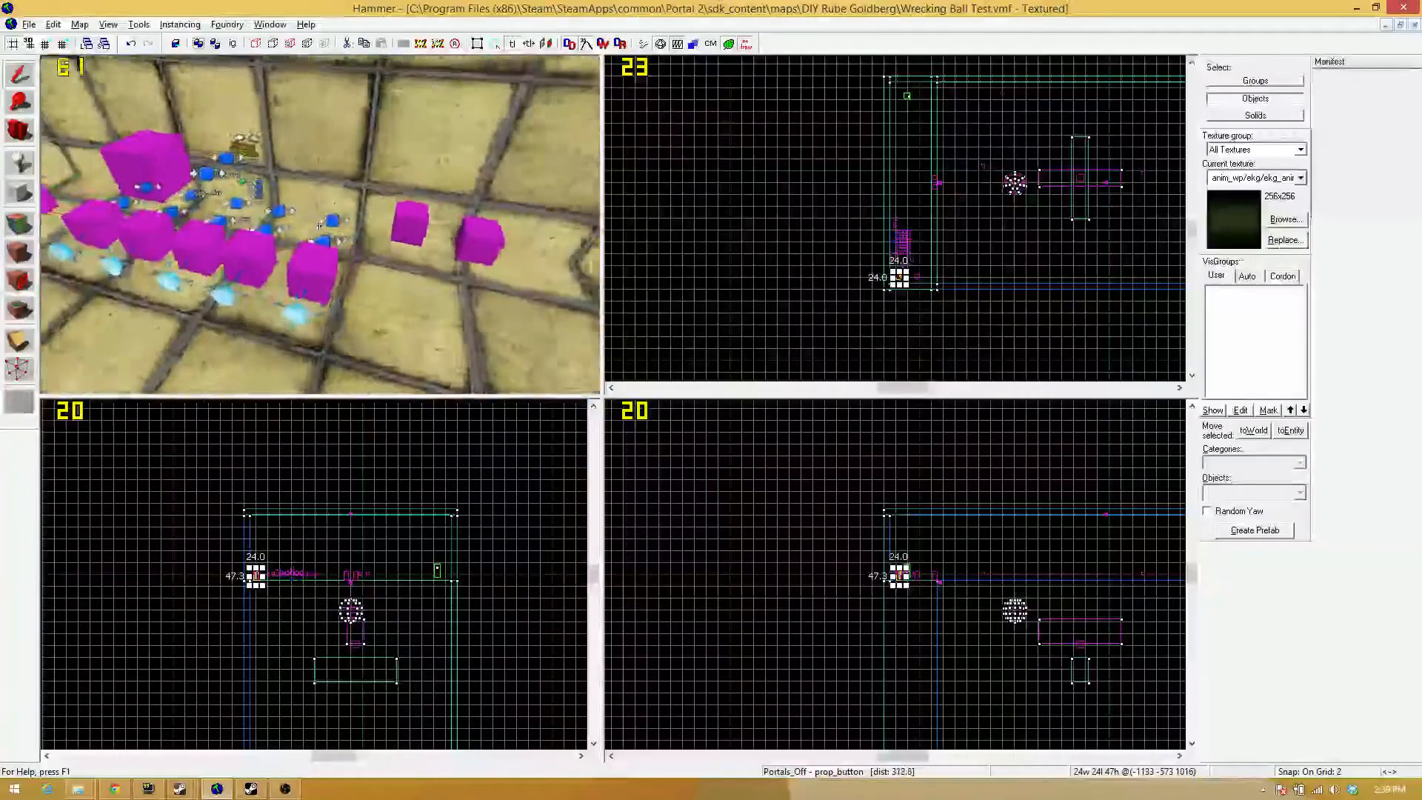
pyautogui.press('w')
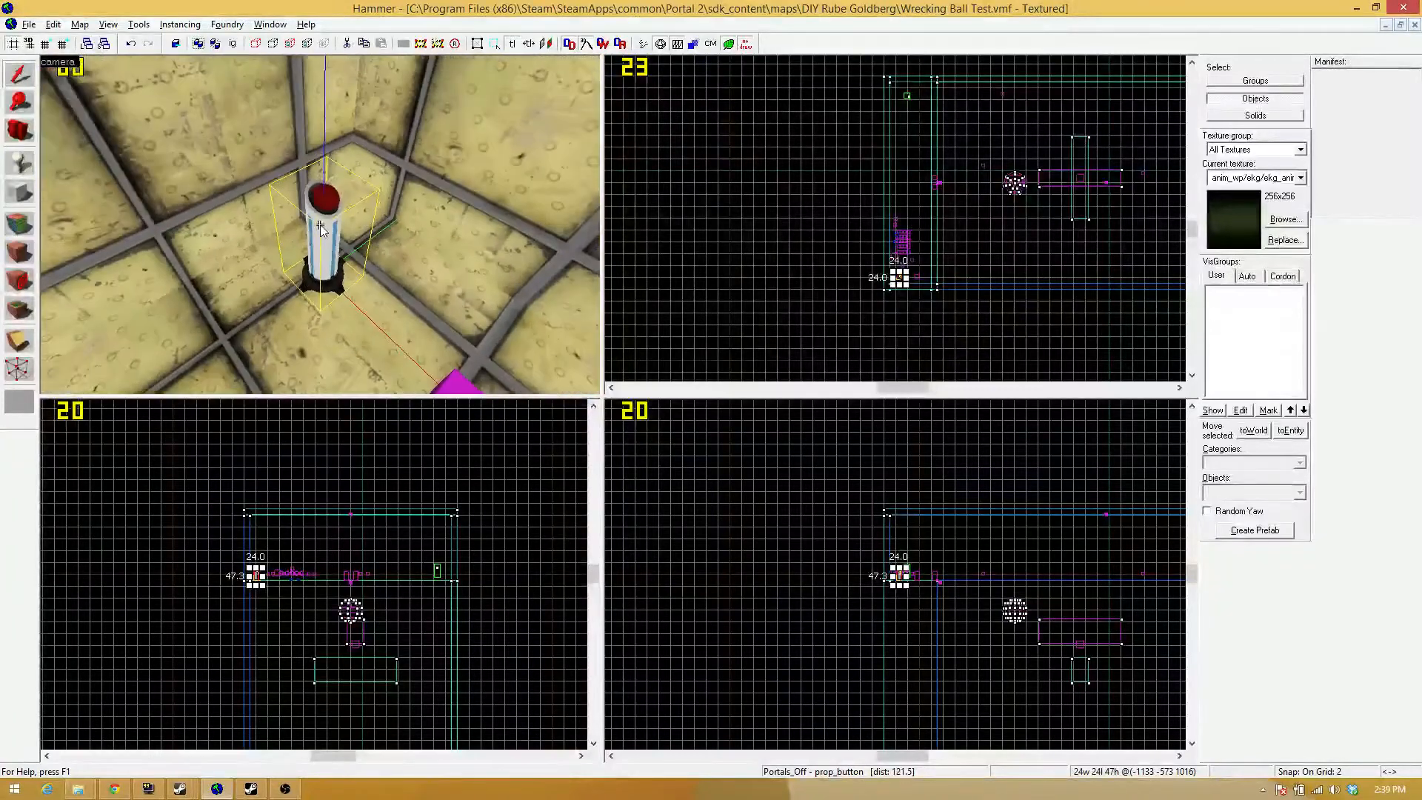
# Change the Portals_Off button's Gun_Give_Paint output to ForceSpawnAtEntityOrigin with parameter override !player, apply it and close the properties.
pyautogui.doubleClick(321, 228)
pyautogui.click(532, 251)
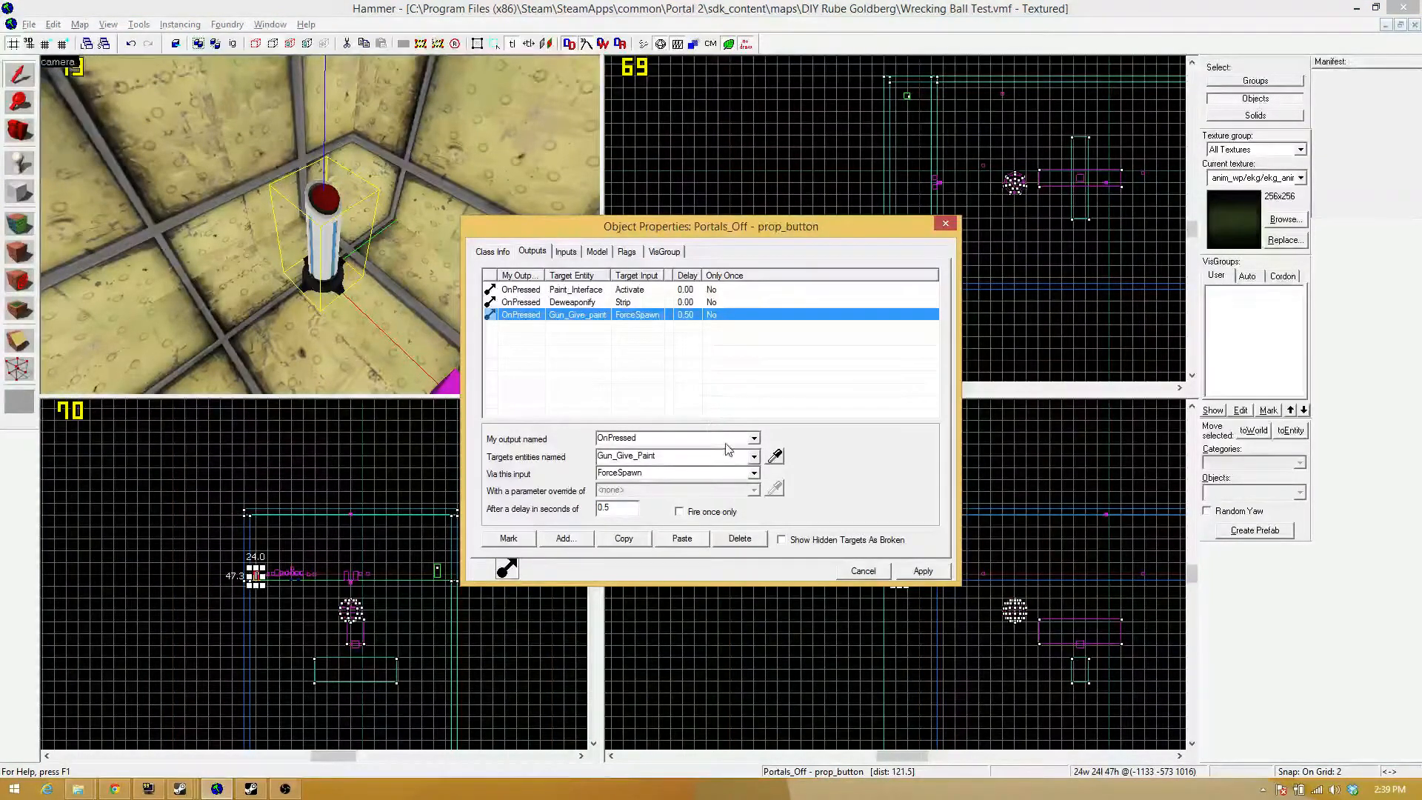
pyautogui.click(753, 473)
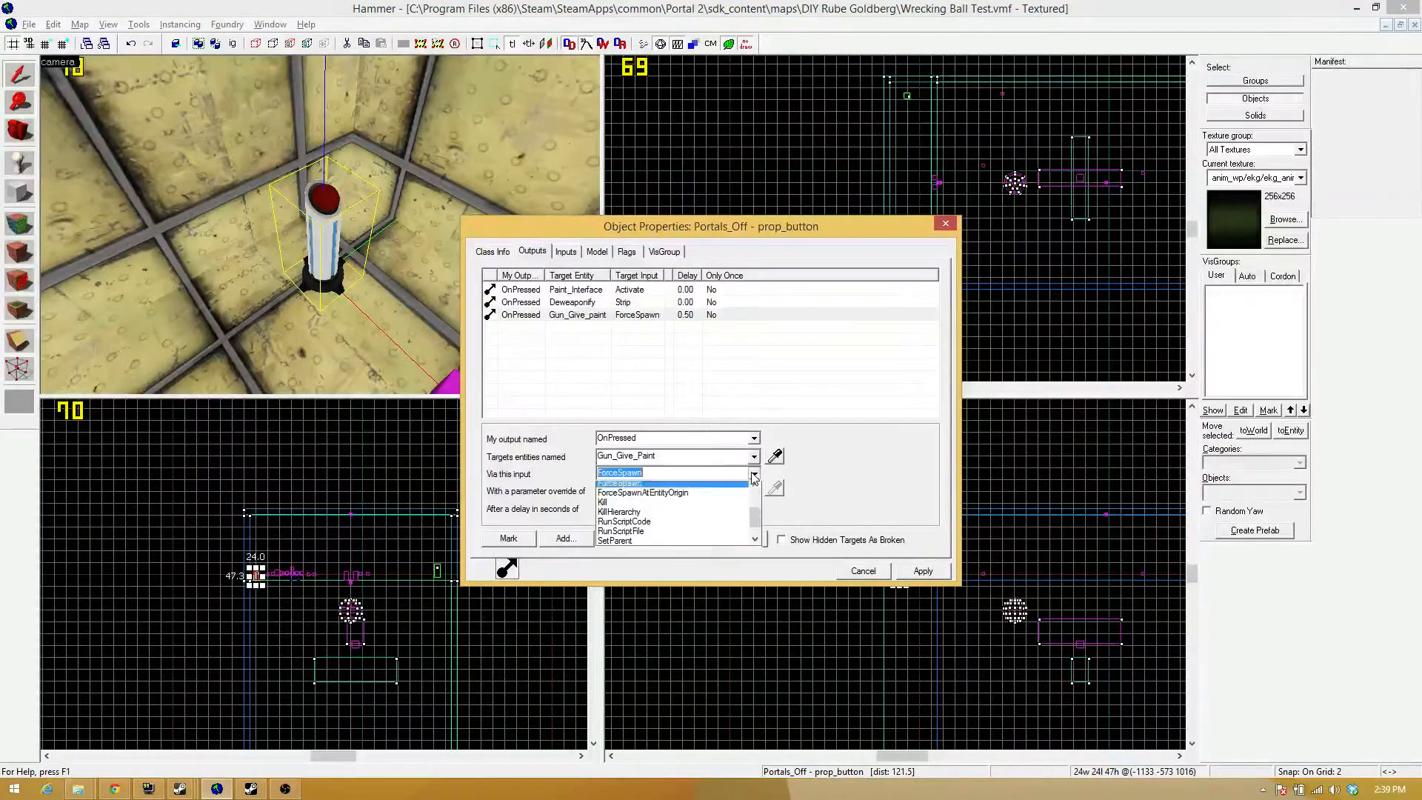
pyautogui.click(699, 492)
pyautogui.write('!')
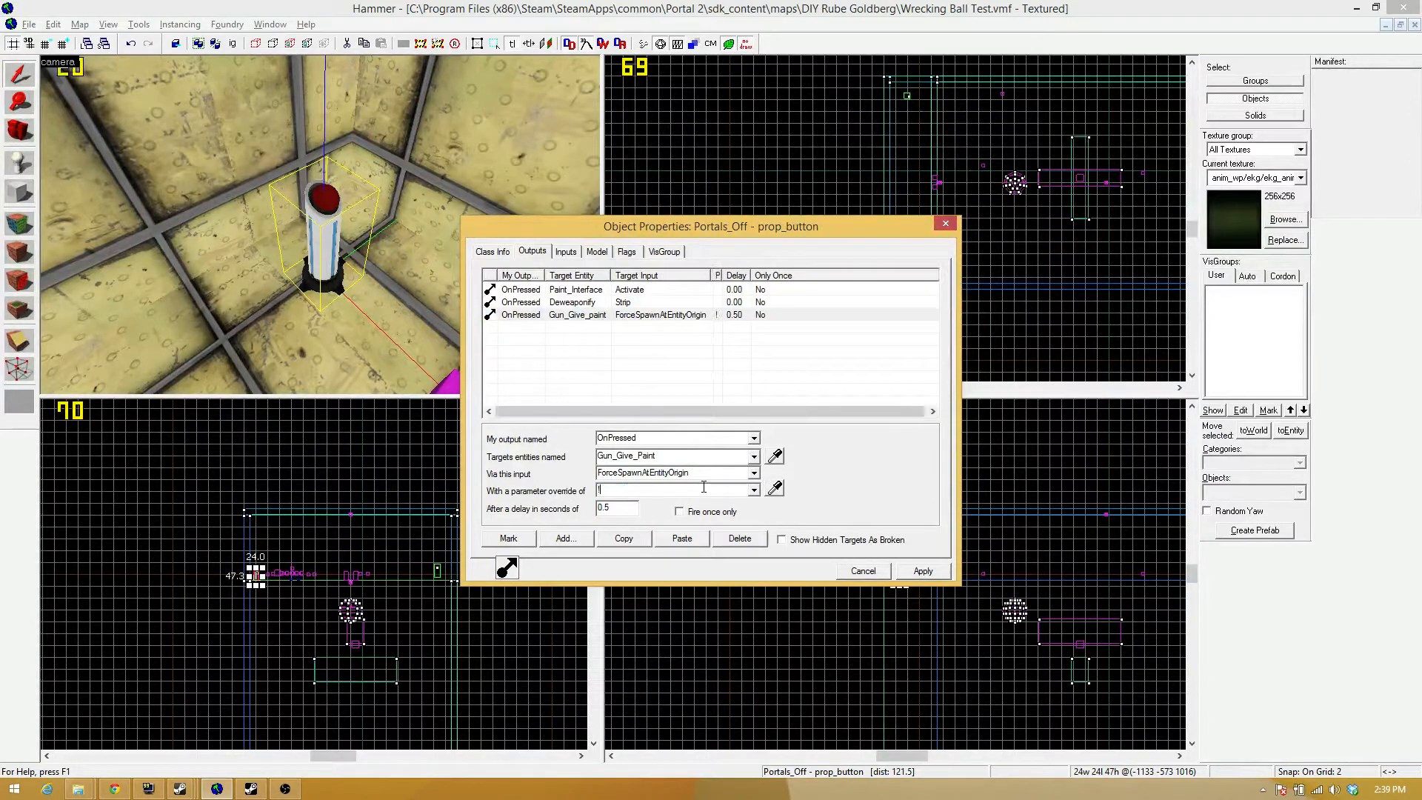
pyautogui.write('PLayer')
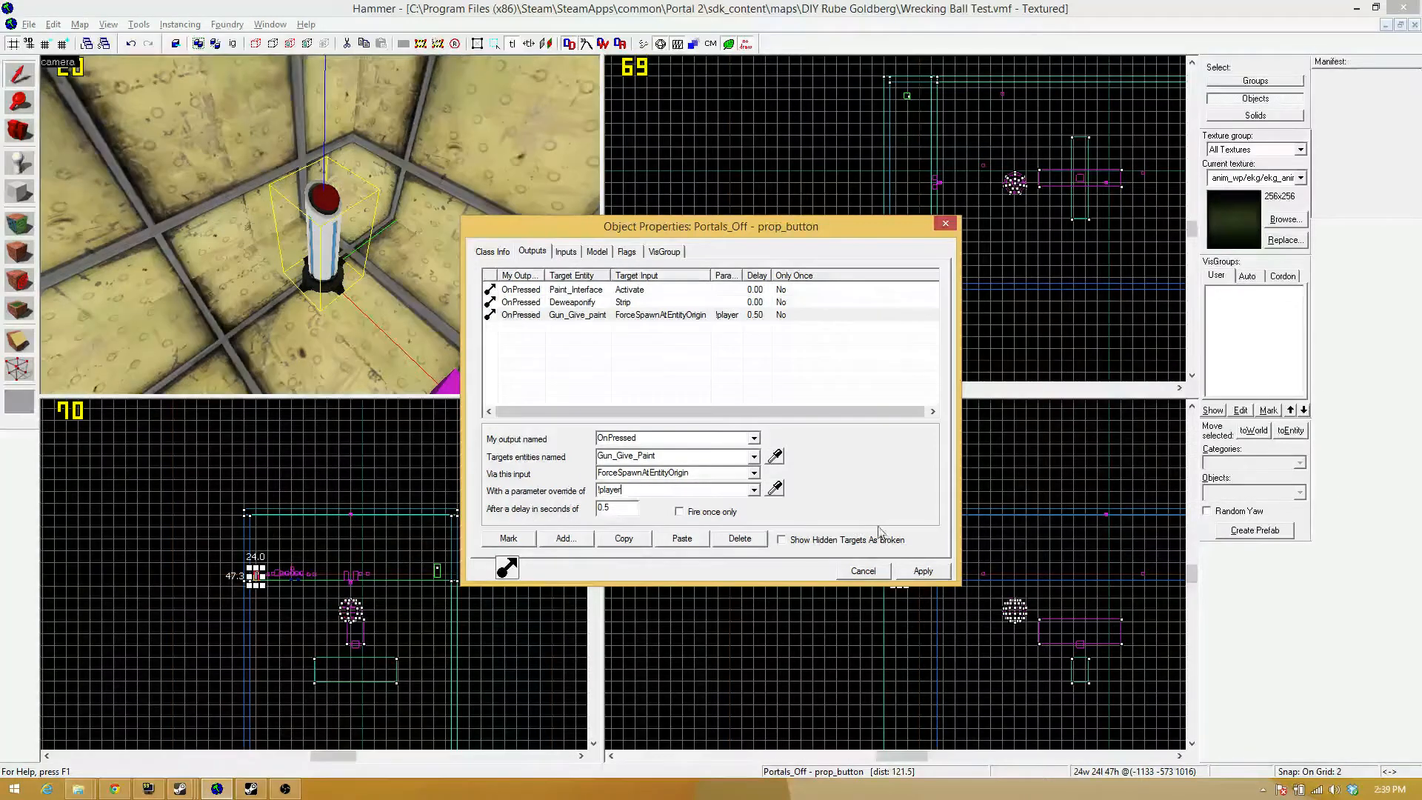
pyautogui.click(912, 576)
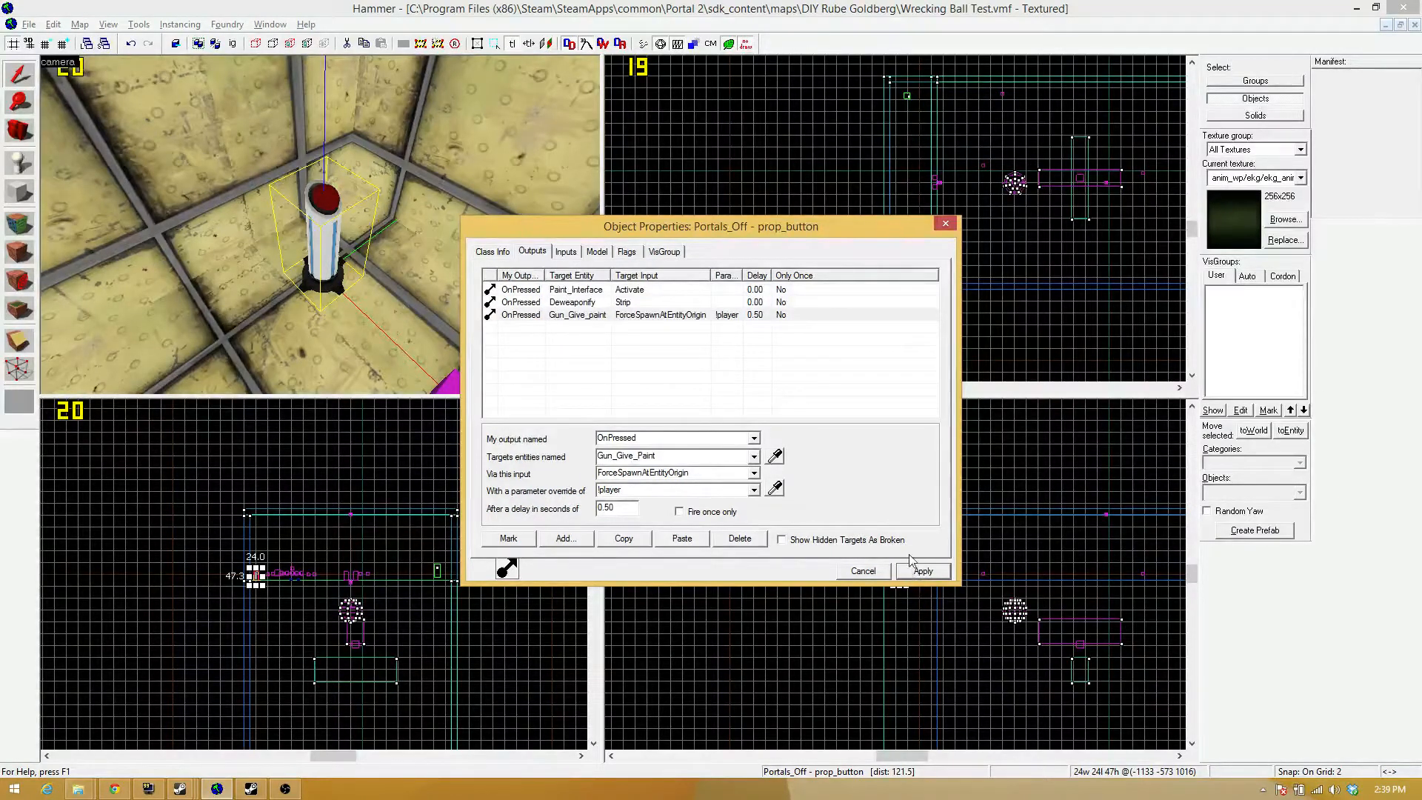
pyautogui.click(944, 224)
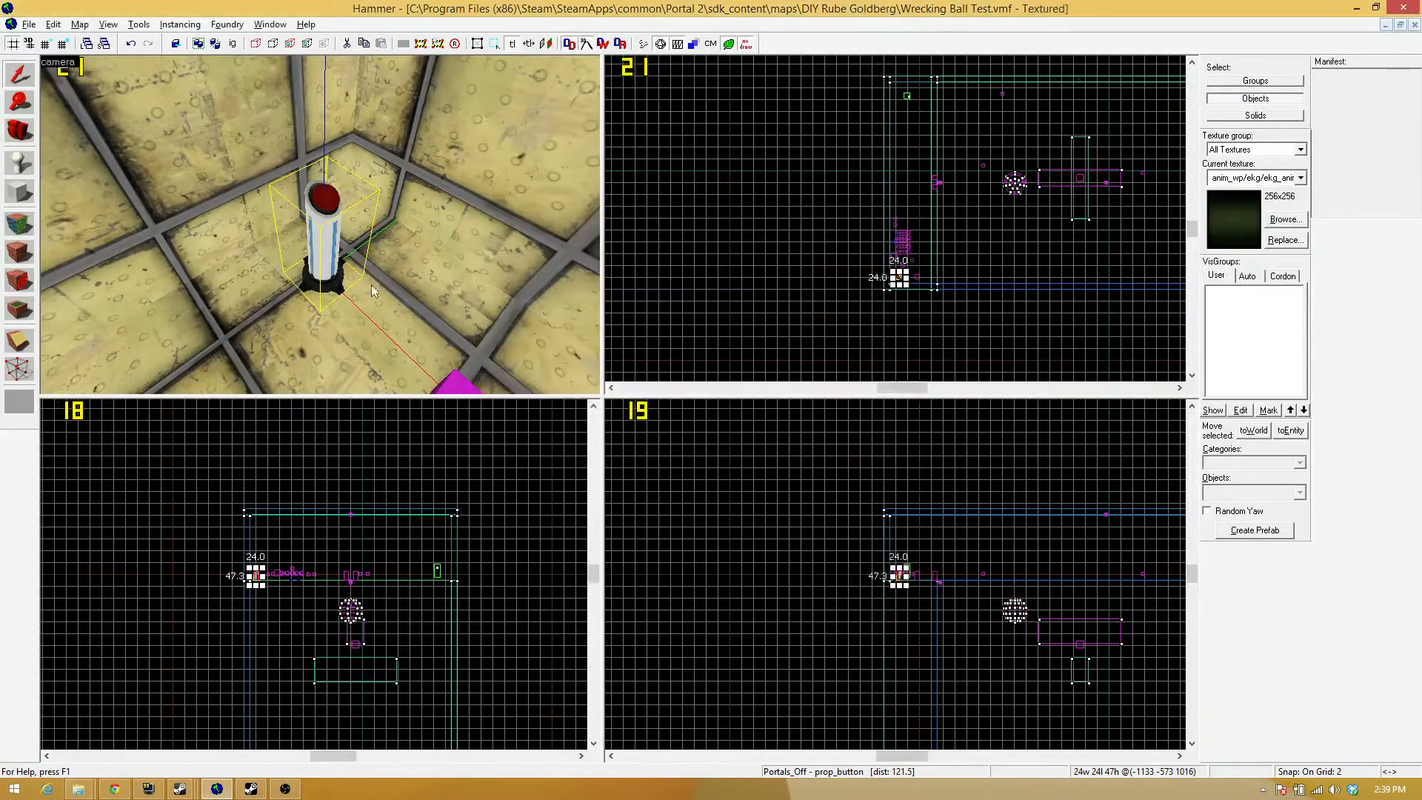
# Review the properties of the Paint_Measure logic_measure_movement entity near the pedestal buttons and close them.
pyautogui.press('z')
pyautogui.press('d')
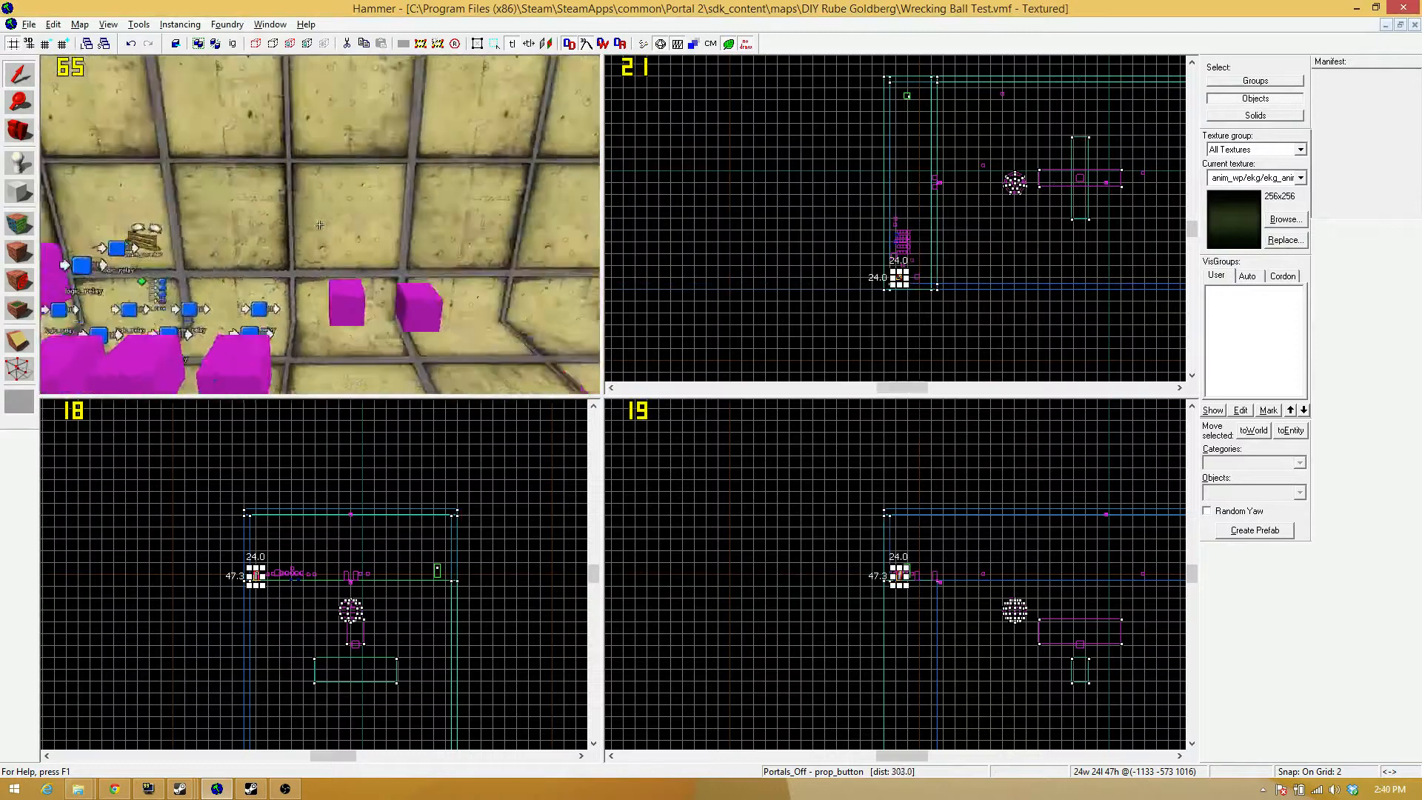
pyautogui.press('s')
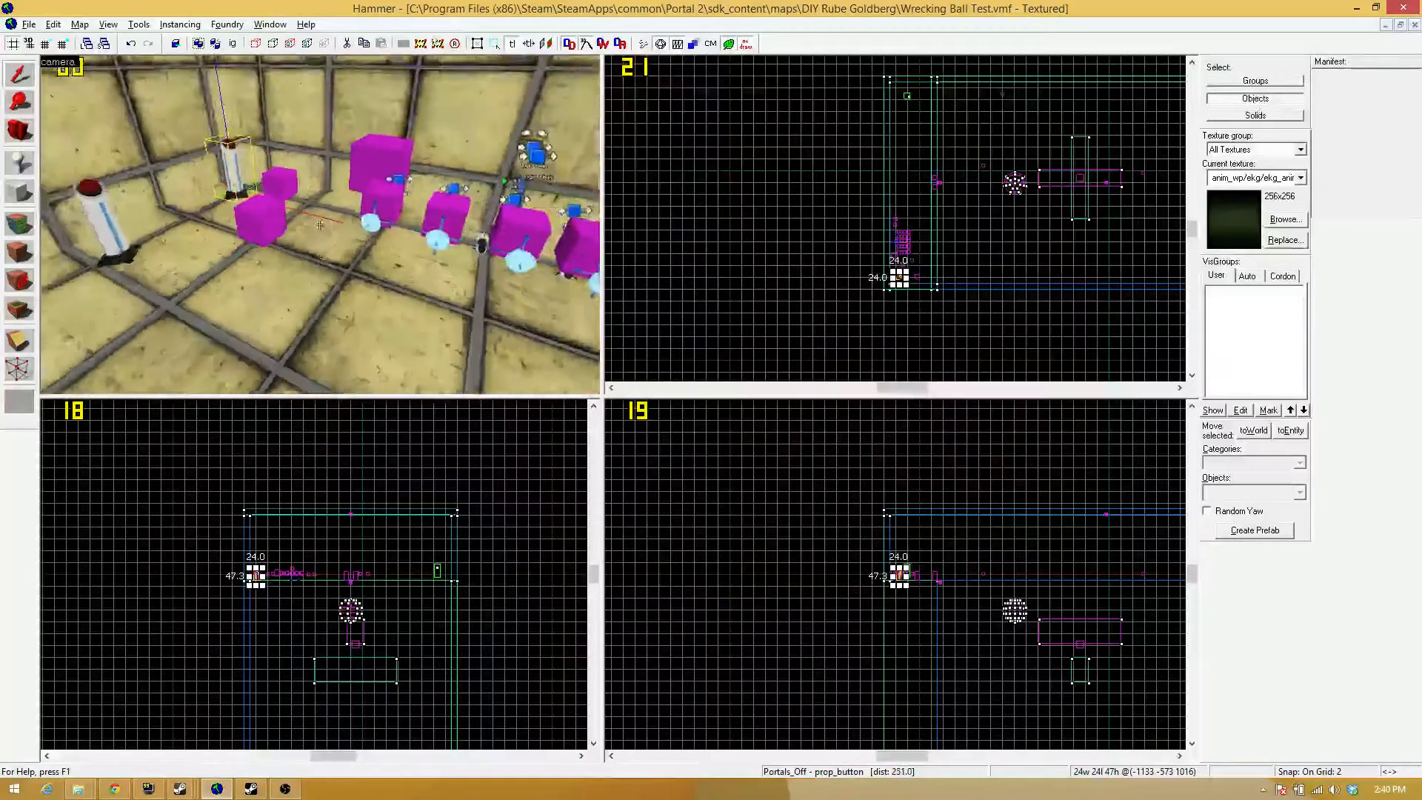
pyautogui.press('z')
pyautogui.doubleClick(215, 306)
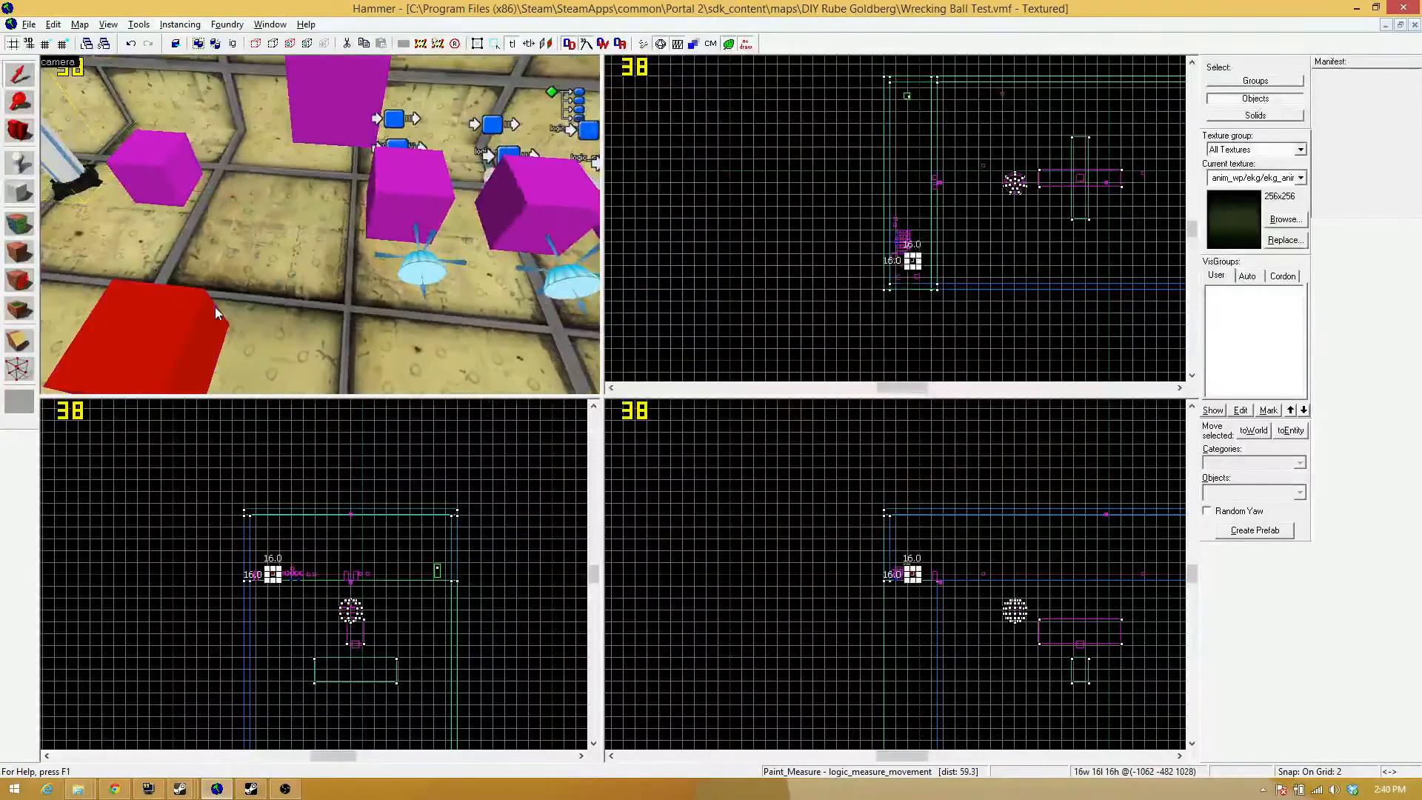
pyautogui.click(945, 224)
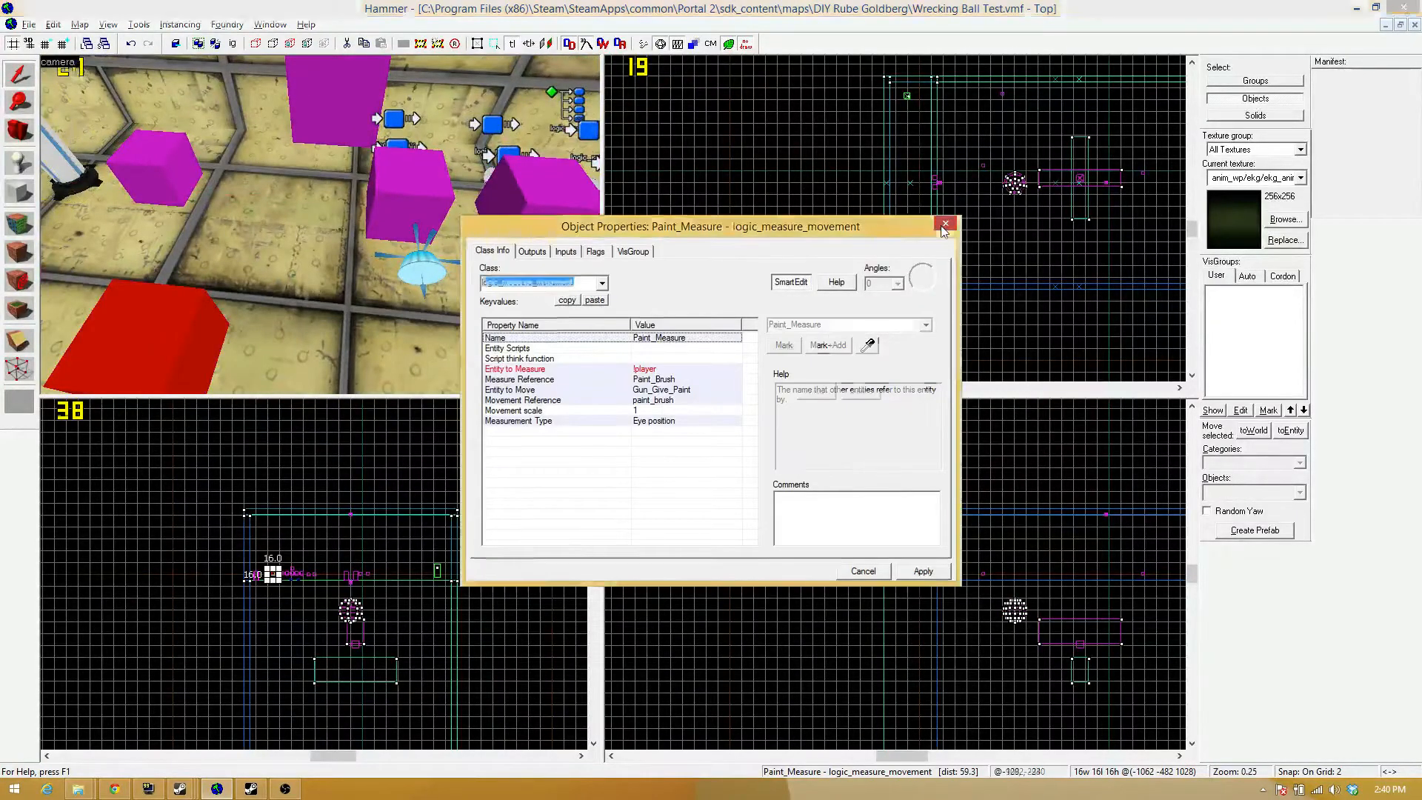
pyautogui.press('z')
pyautogui.press('z')
pyautogui.press('z')
pyautogui.press('z')
pyautogui.press('z')
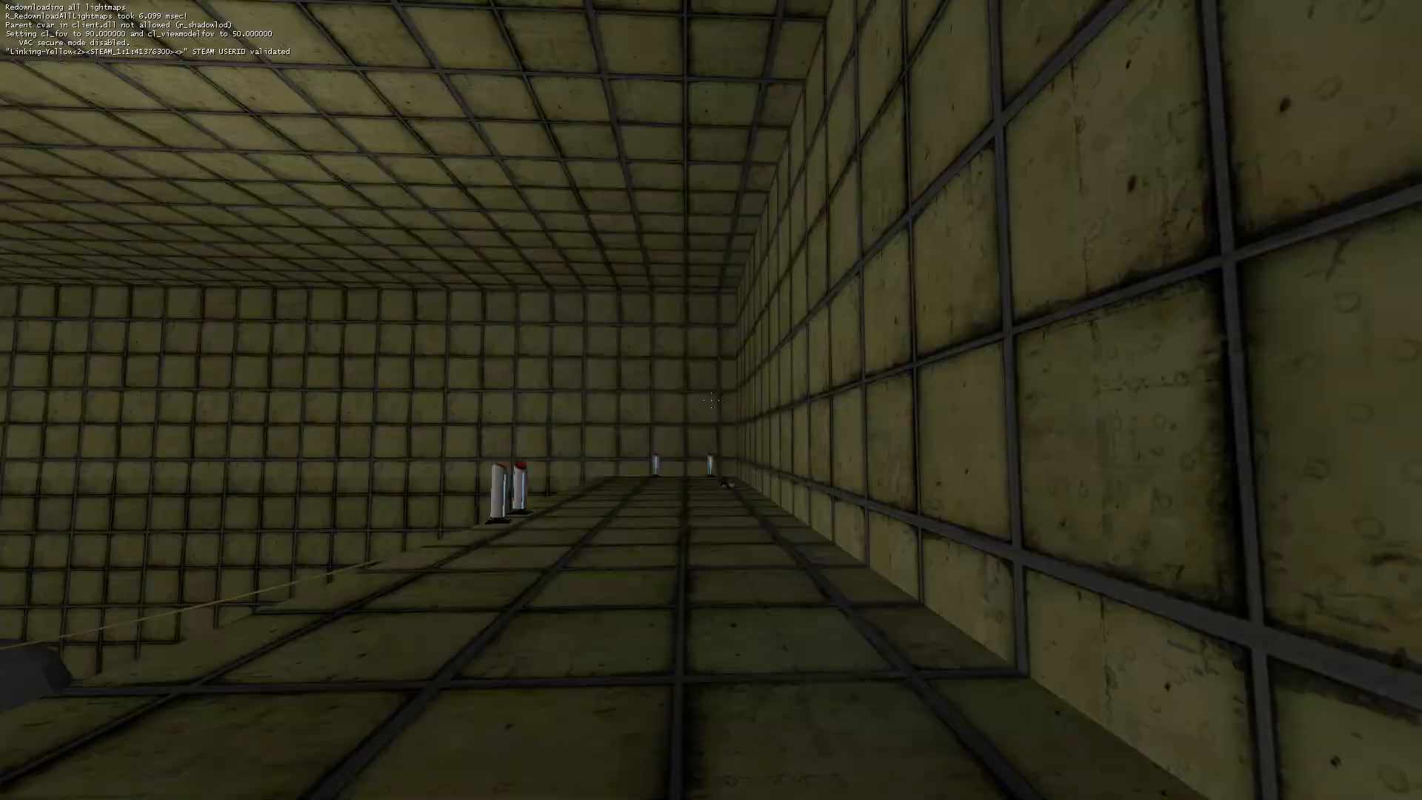
pyautogui.press('w')
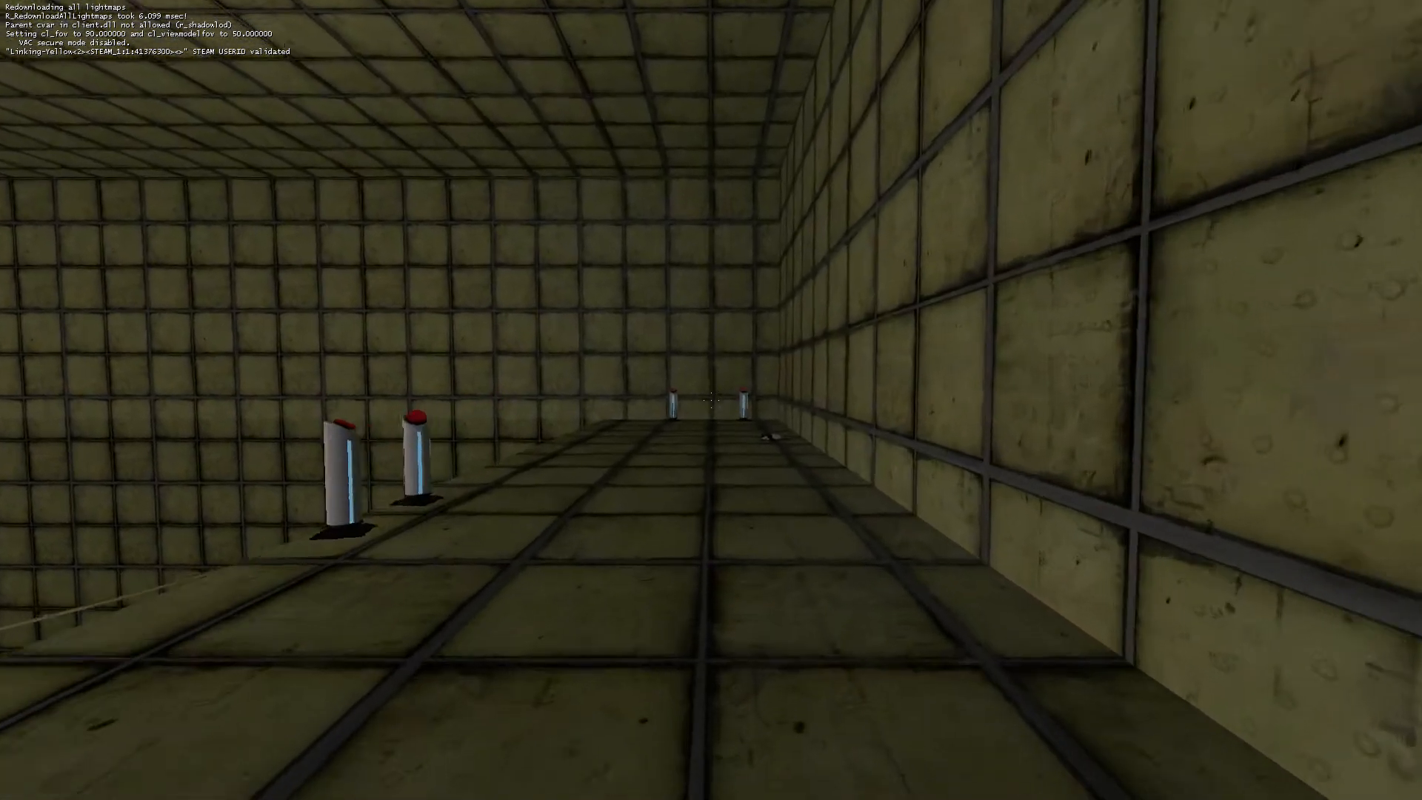
pyautogui.press('w')
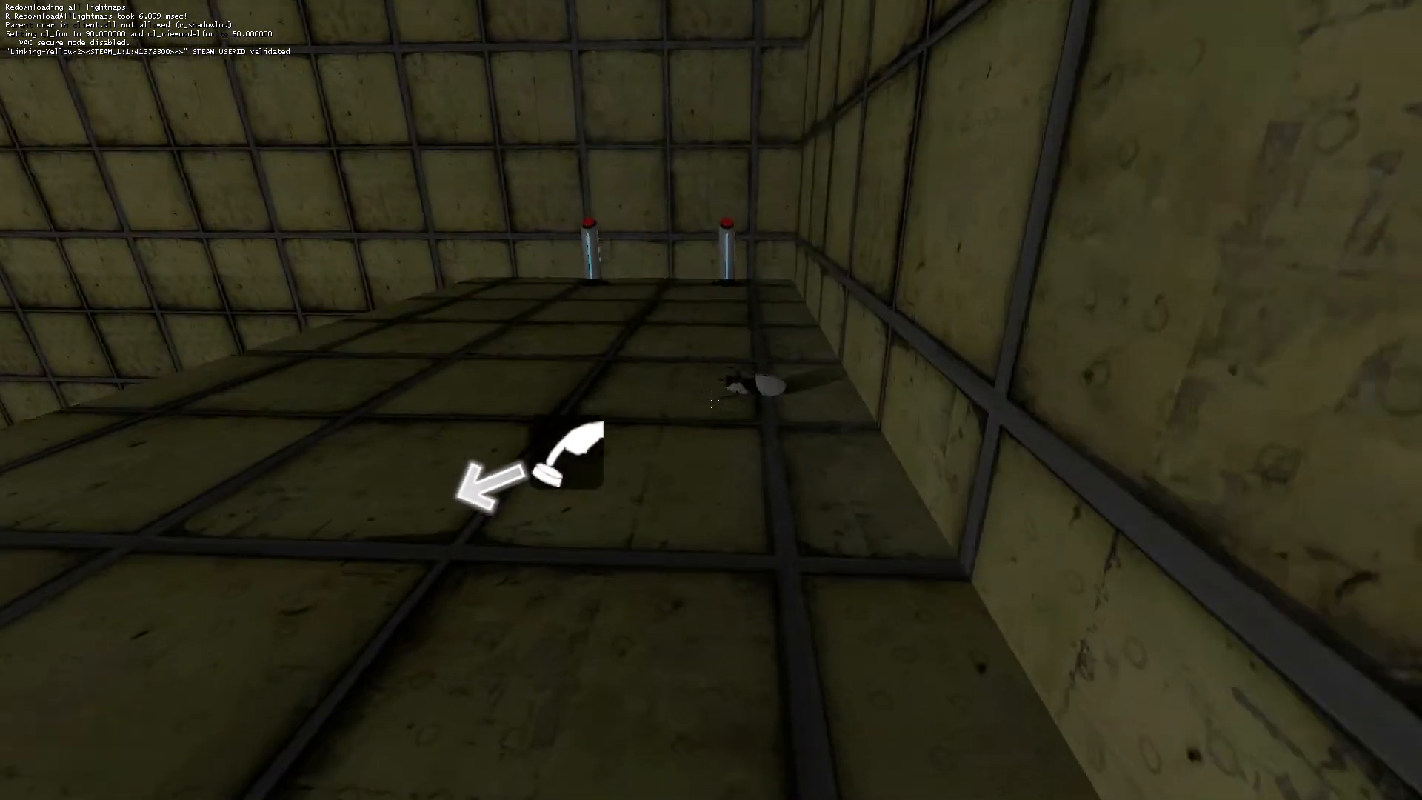
pyautogui.press('w')
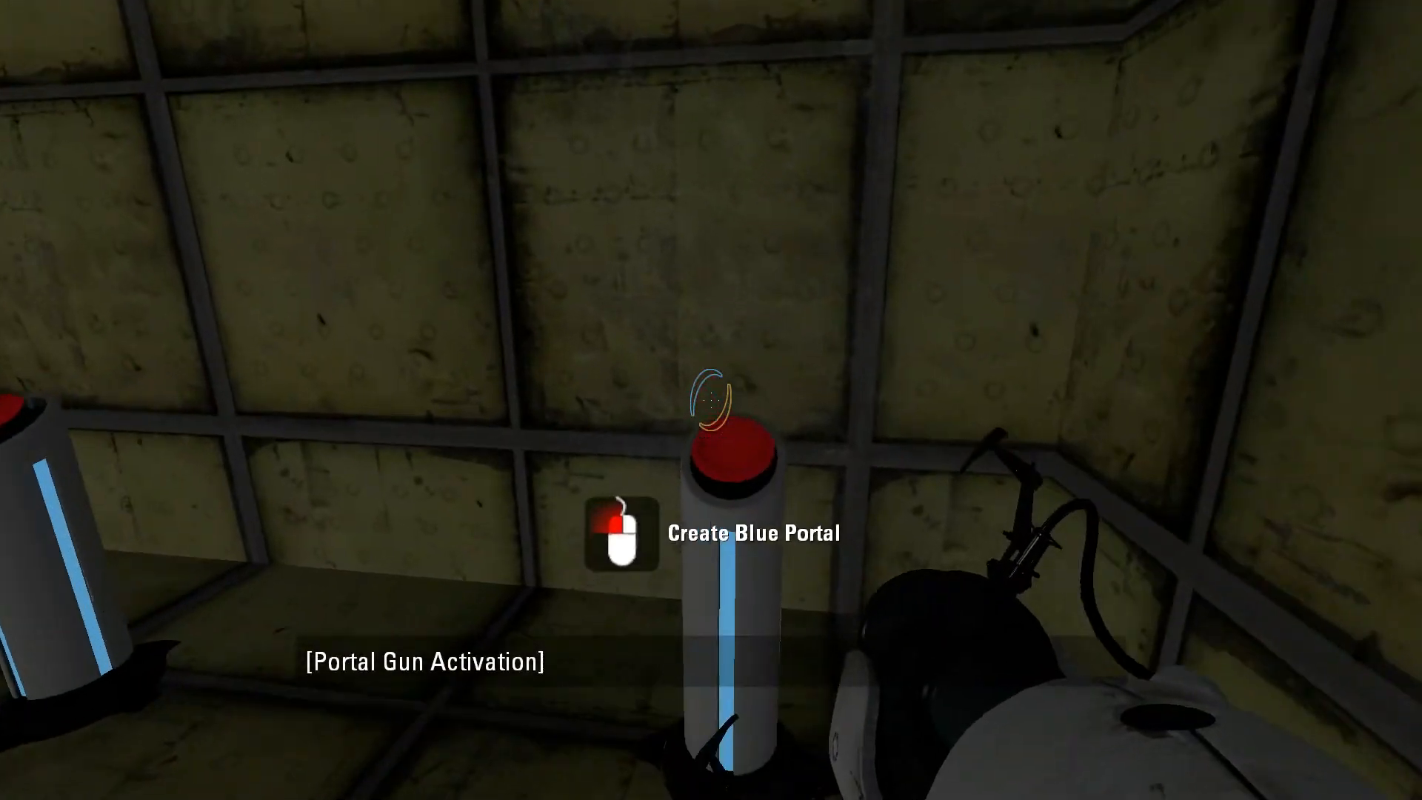
pyautogui.press('e')
pyautogui.press('w')
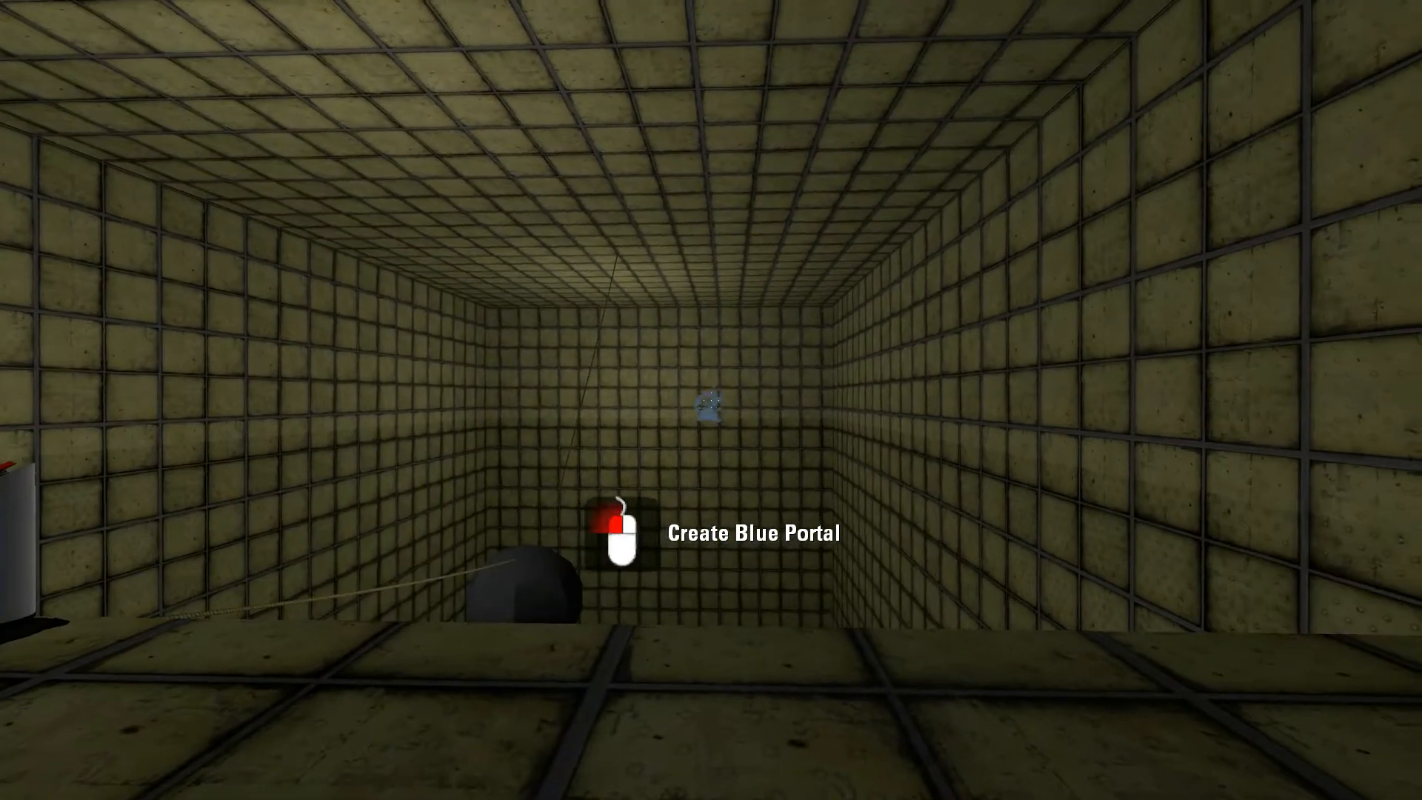
pyautogui.click(711, 400)
pyautogui.rightClick(711, 400)
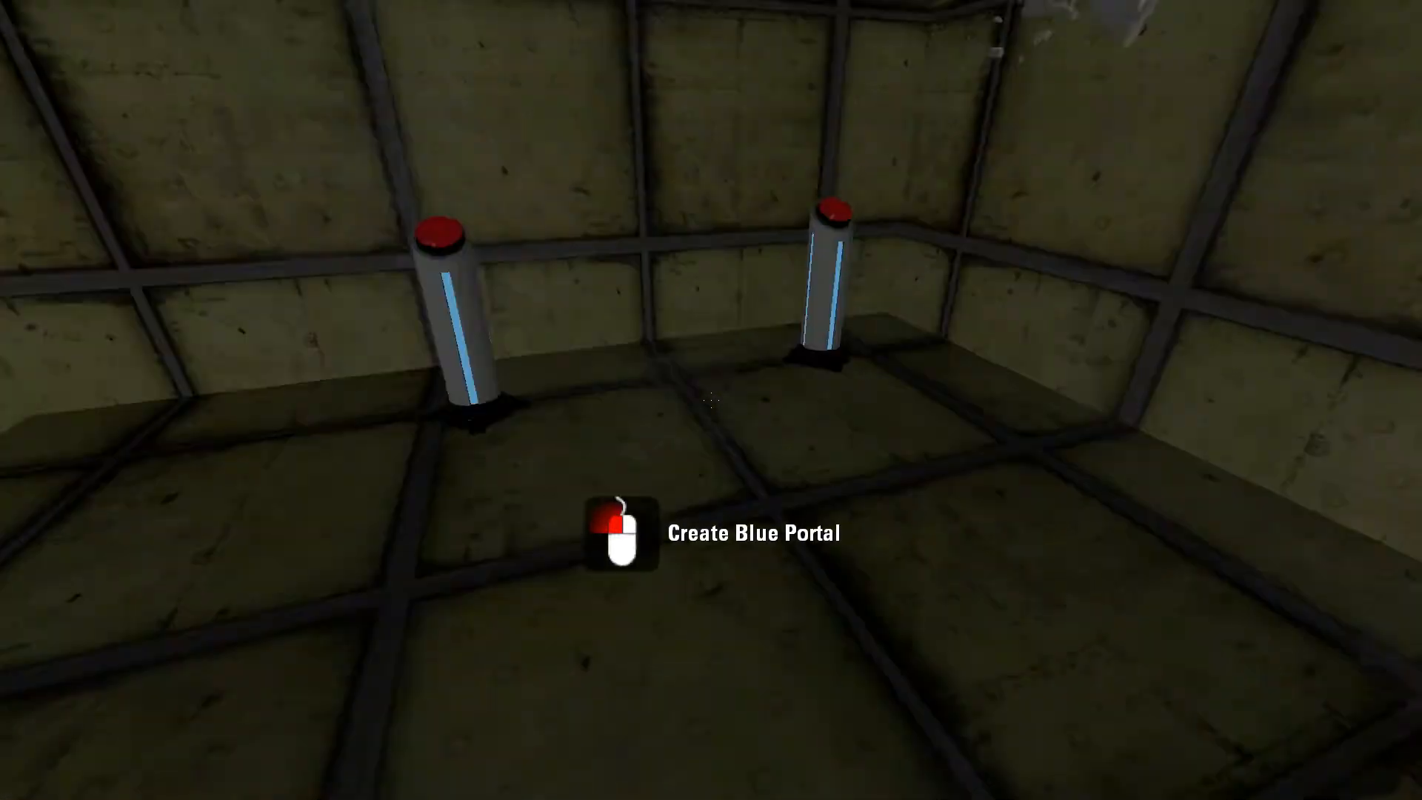
pyautogui.press('w')
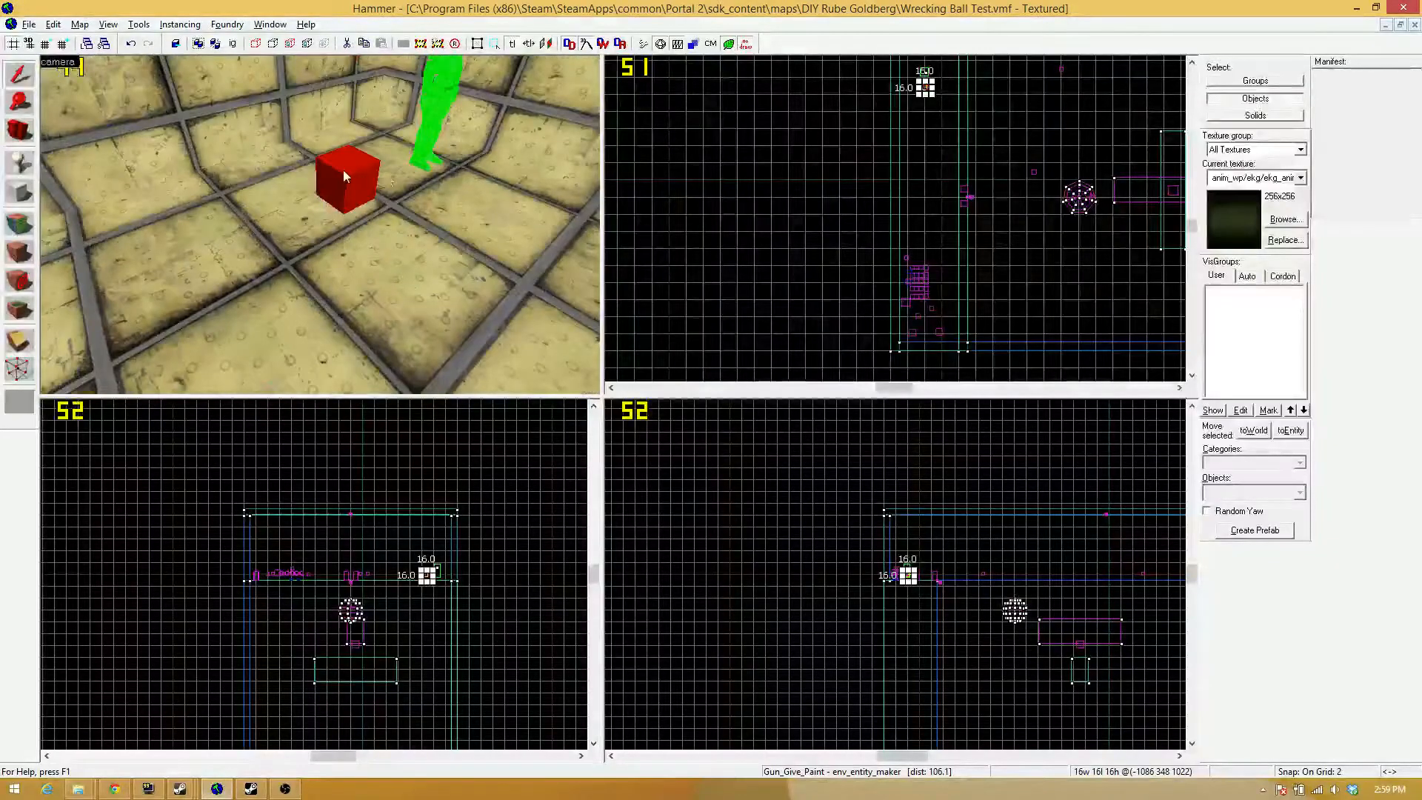
# Check the Parent and template settings of the Gun_Give_Paint env_entity_maker near the player start and close its properties.
pyautogui.scroll(-5, 770, 224)
pyautogui.scroll(5, 805, 215)
pyautogui.scroll(-3, 805, 272)
pyautogui.hotkey('alt', 'Return')
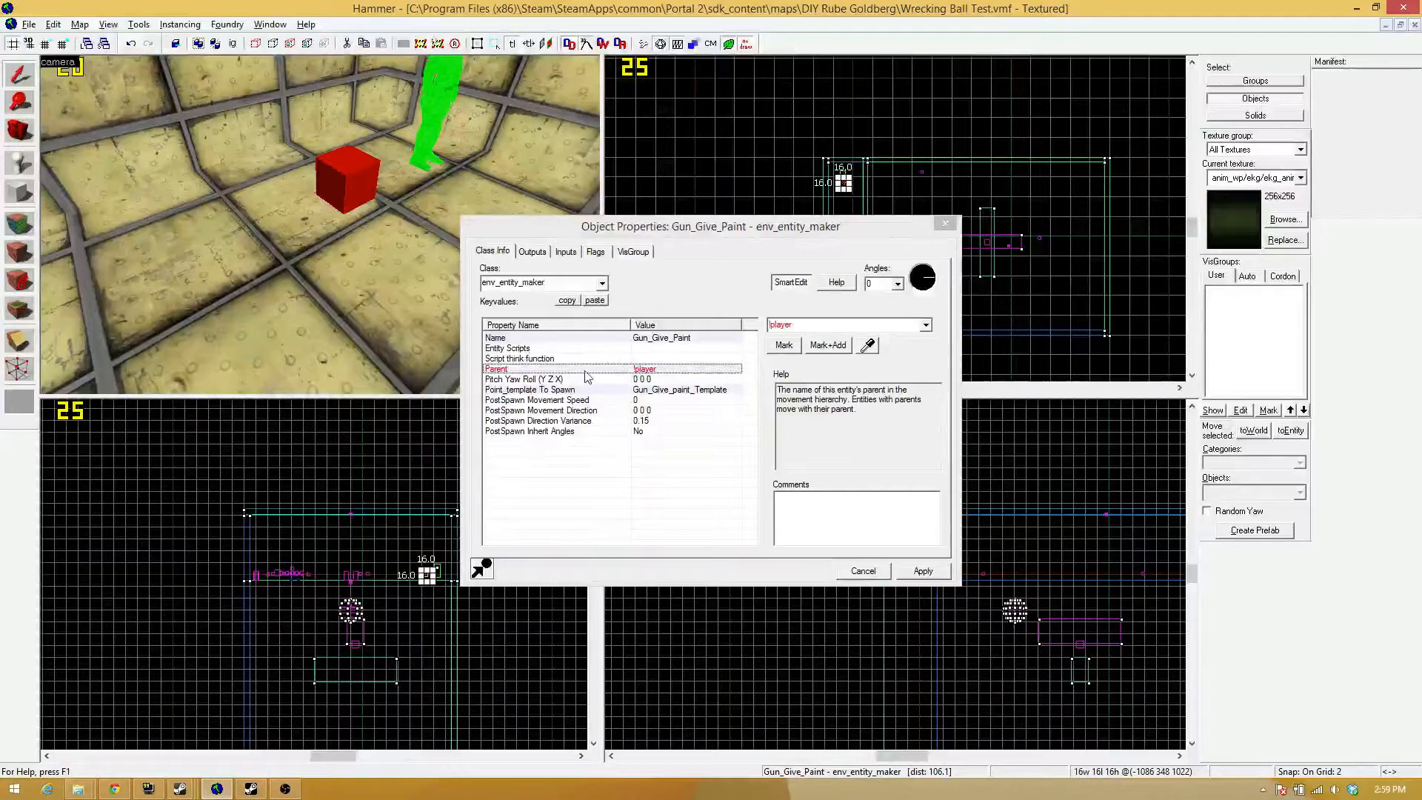
pyautogui.click(941, 224)
# Move the Gun_Give_Paint env_entity_maker onto the info_player_start in the top view.
pyautogui.scroll(4, 835, 177)
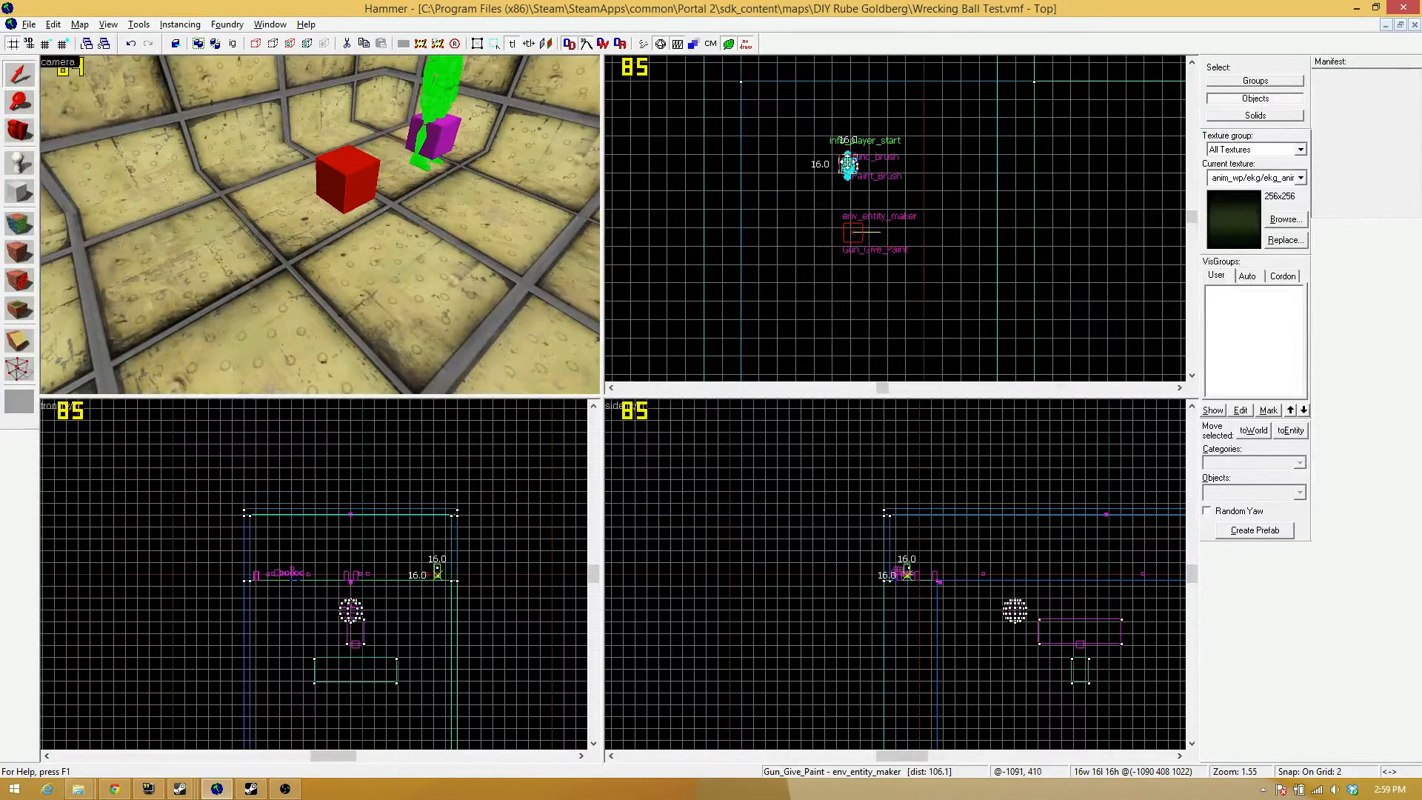
pyautogui.moveTo(848, 164); pyautogui.dragTo(848, 165)
pyautogui.press('z')
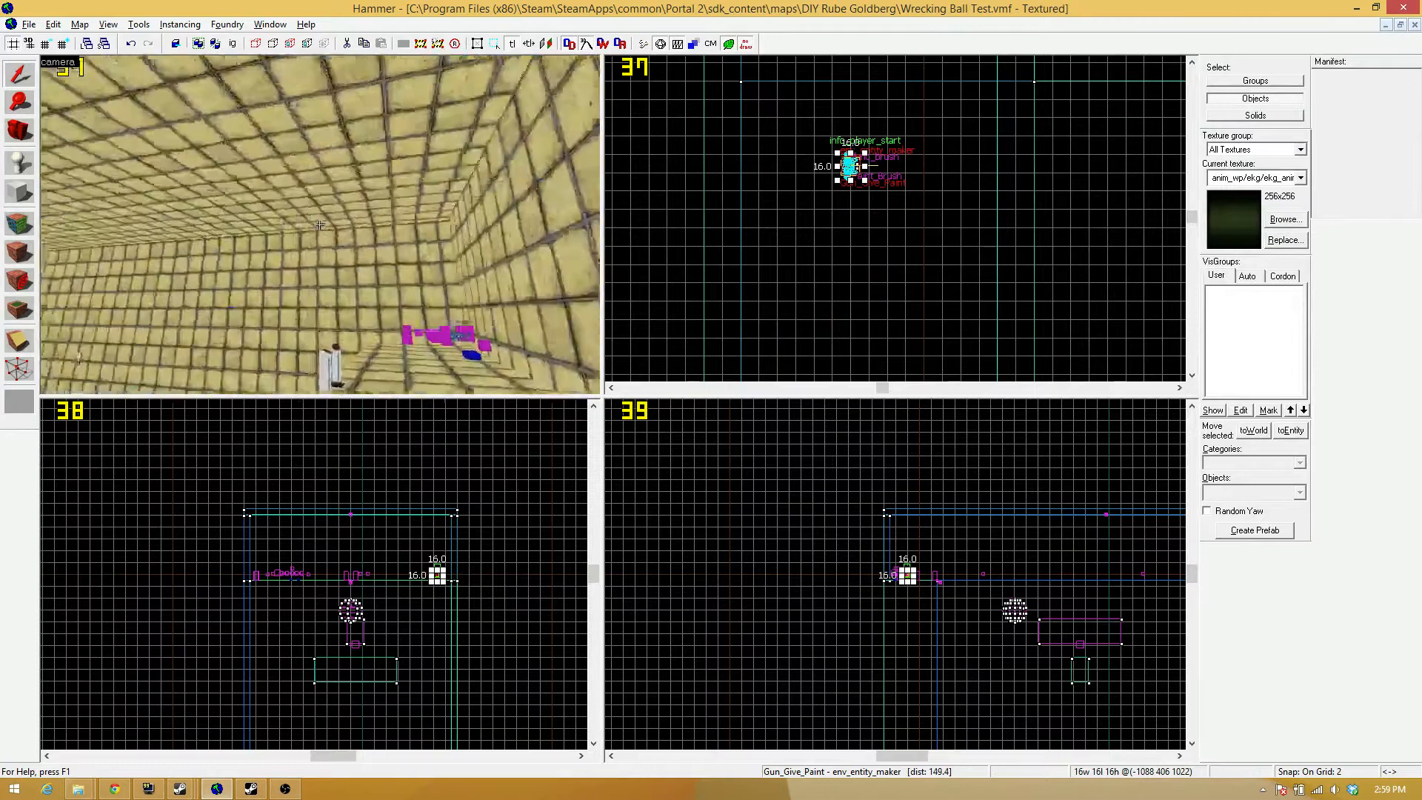
# Raise the Gun_Give_Paint env_entity_maker to about Z 1050 on the info_player_start in the side view.
pyautogui.press('w')
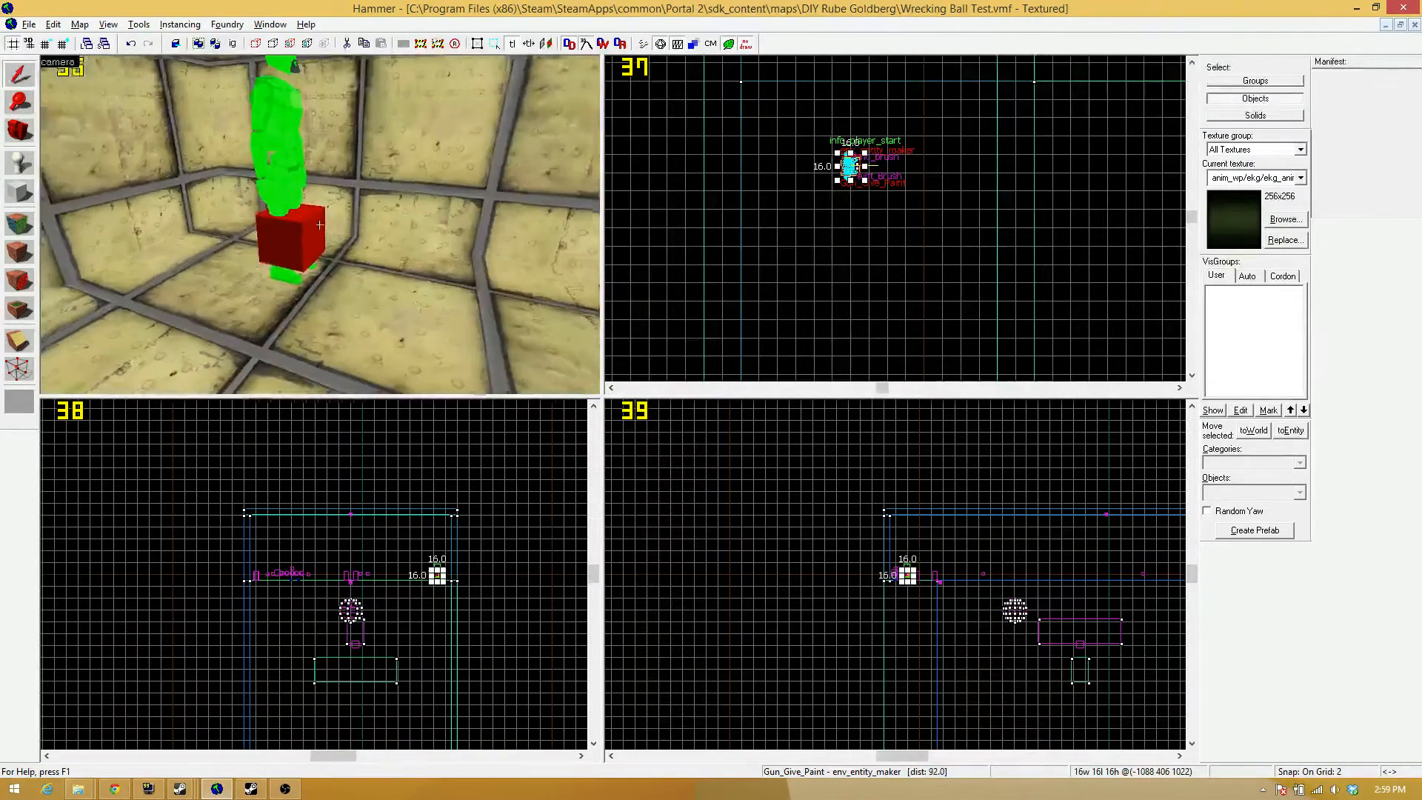
pyautogui.press('z')
pyautogui.scroll(5, 896, 496)
pyautogui.moveTo(896, 496); pyautogui.dragTo(889, 442)
pyautogui.press('z')
# Review the Portals_Off button's outputs and its Delay Before Reset setting.
pyautogui.press('w')
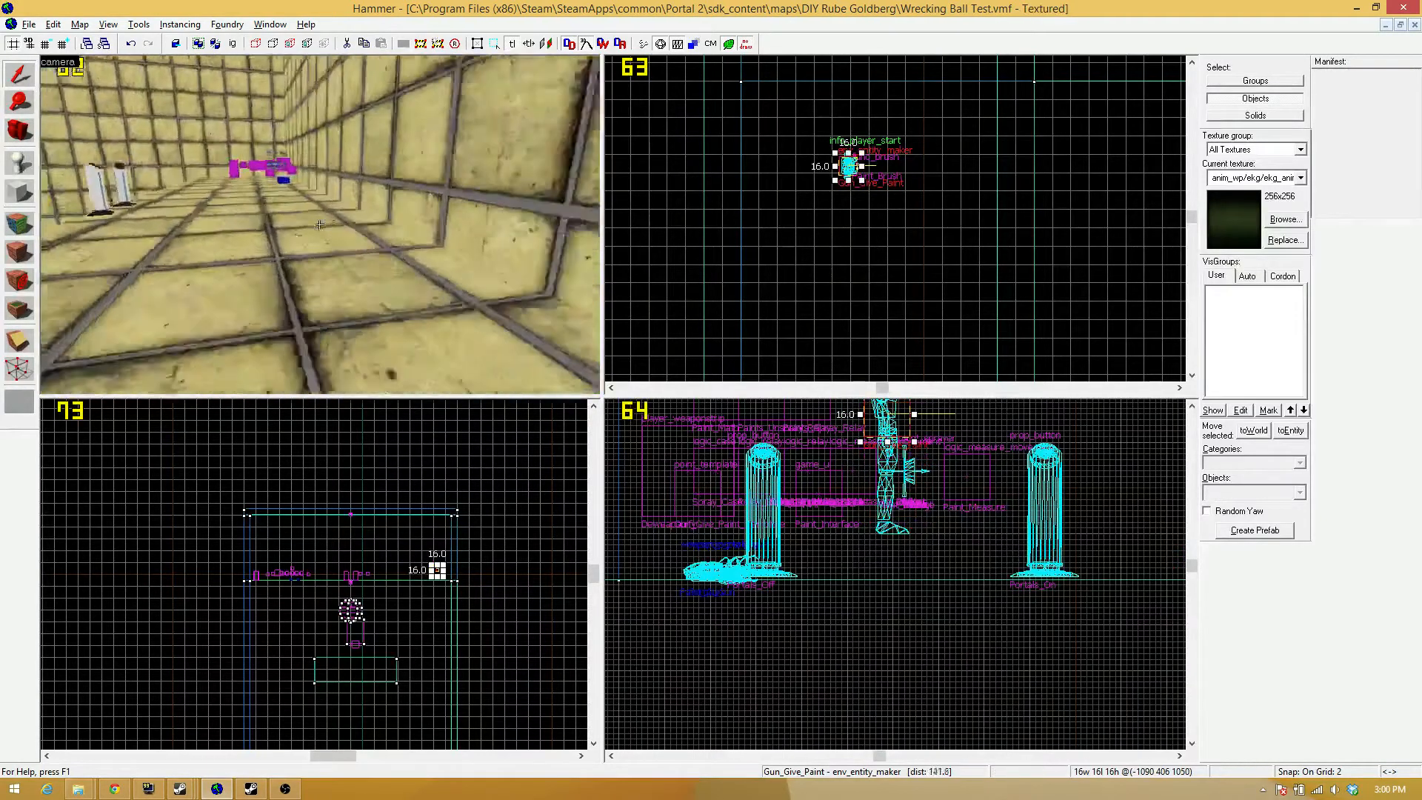
pyautogui.press('w')
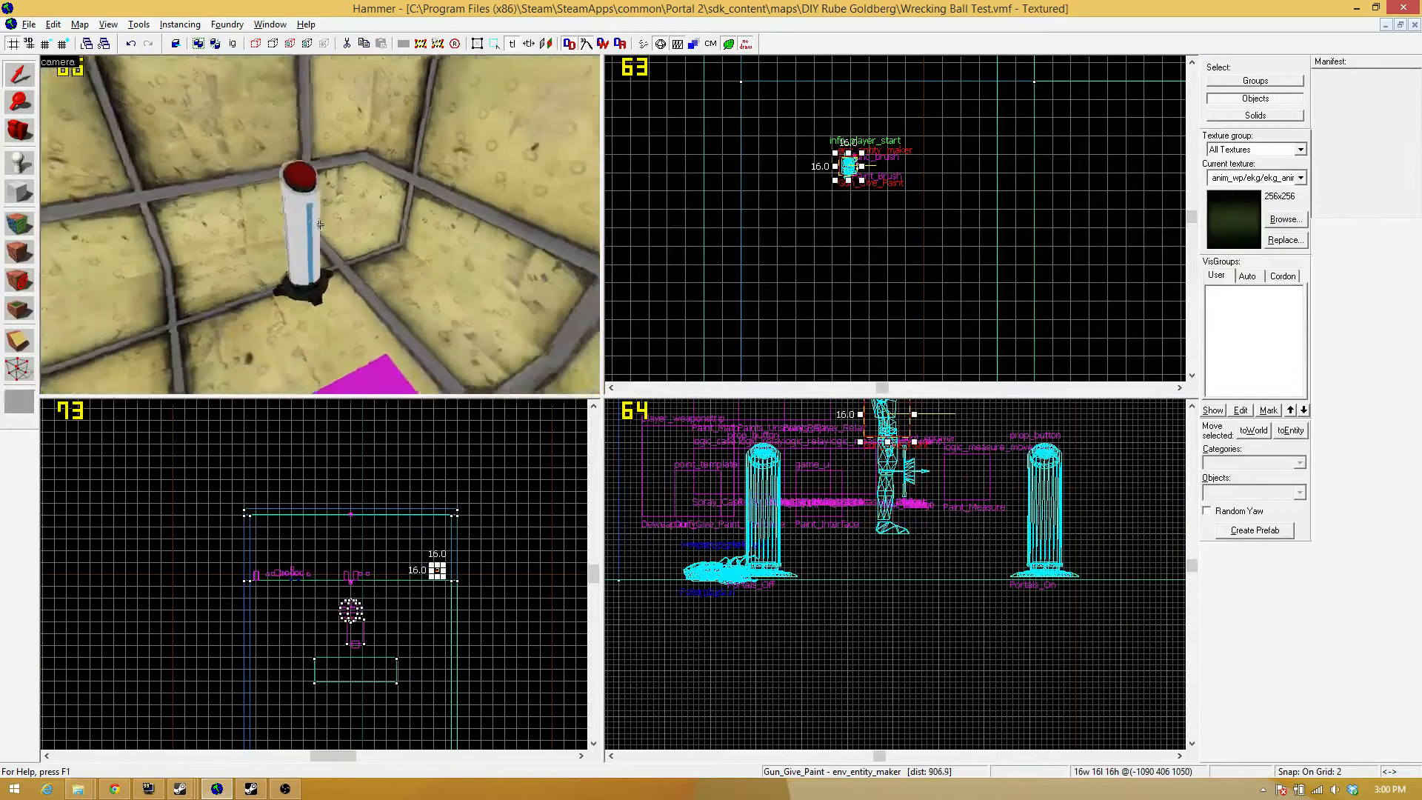
pyautogui.press('w')
pyautogui.press('s')
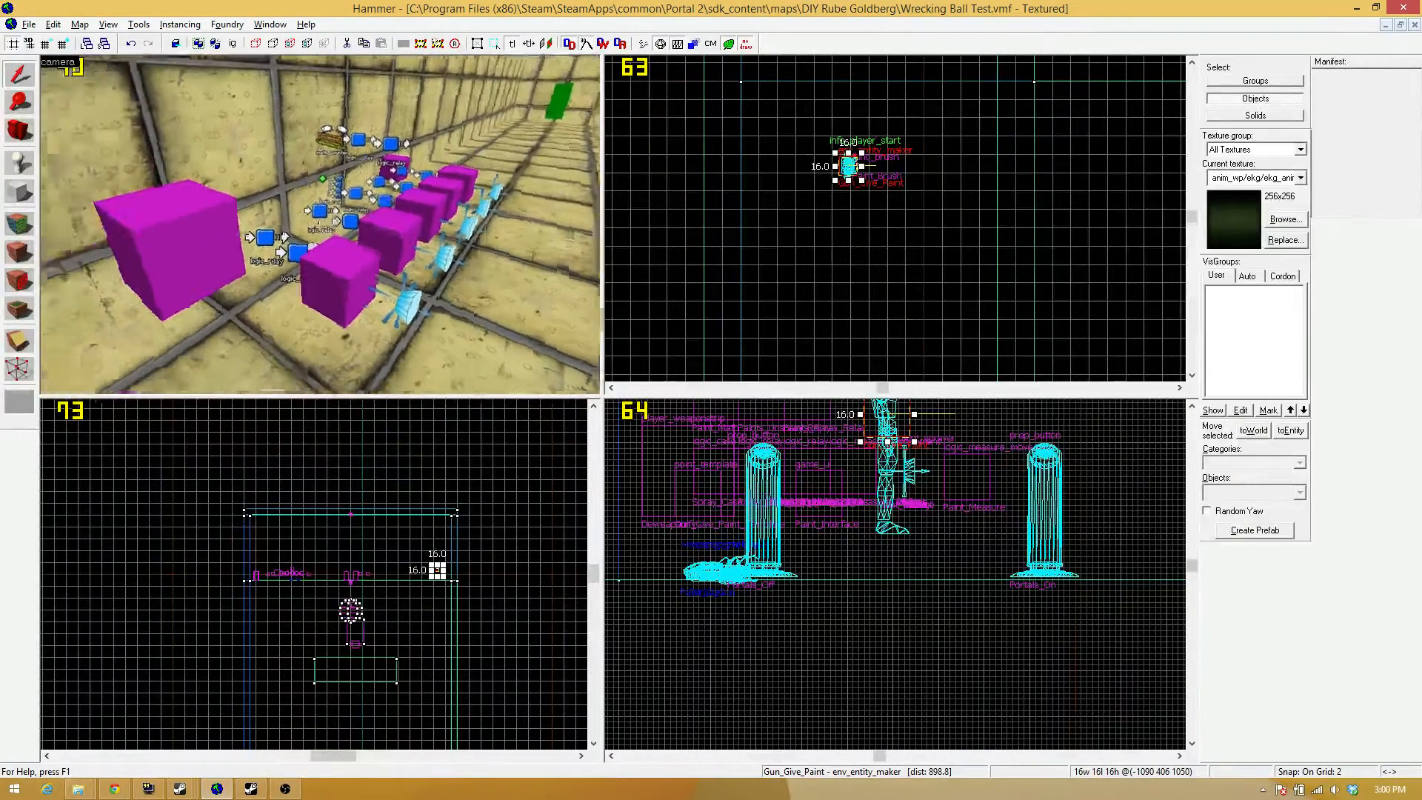
pyautogui.press('w')
pyautogui.doubleClick(320, 224)
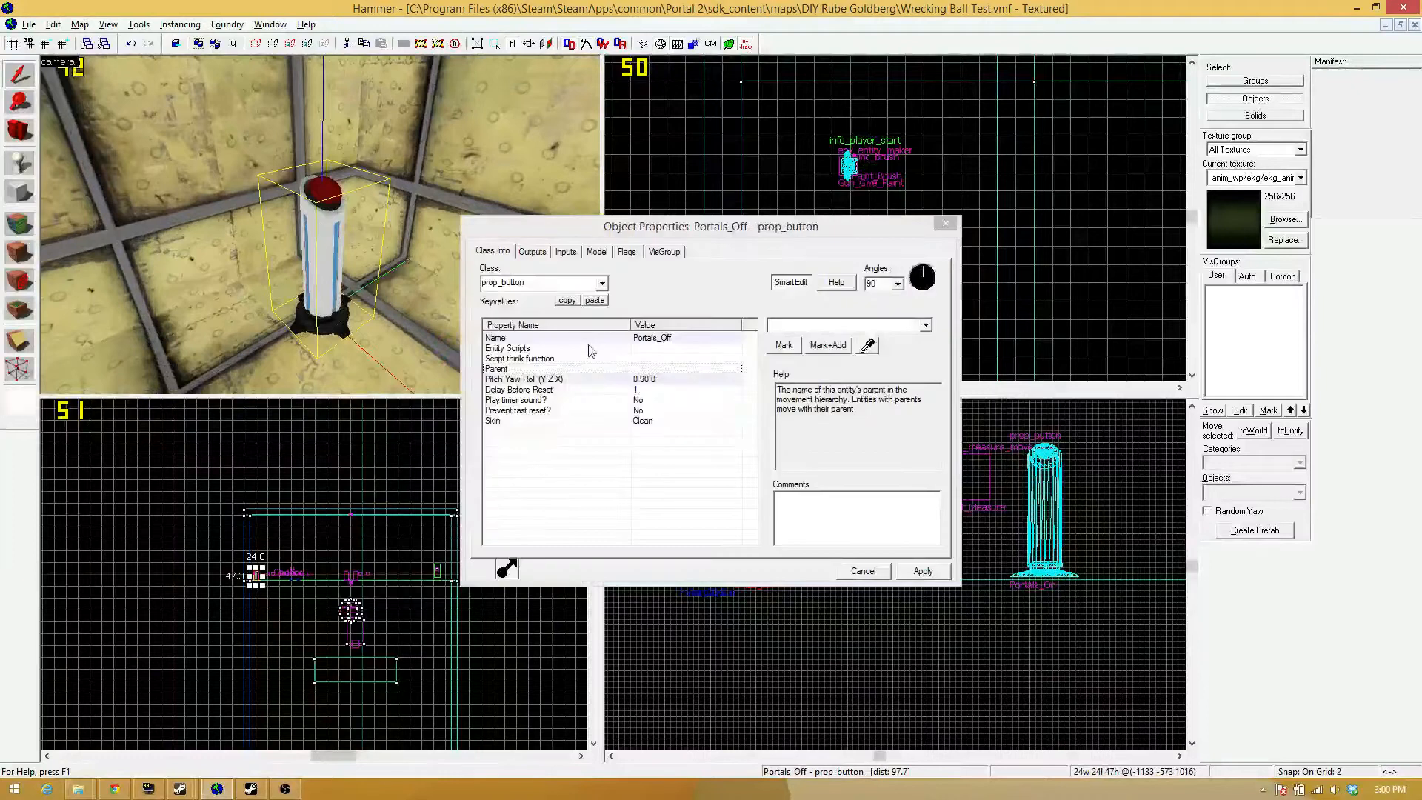
pyautogui.click(532, 251)
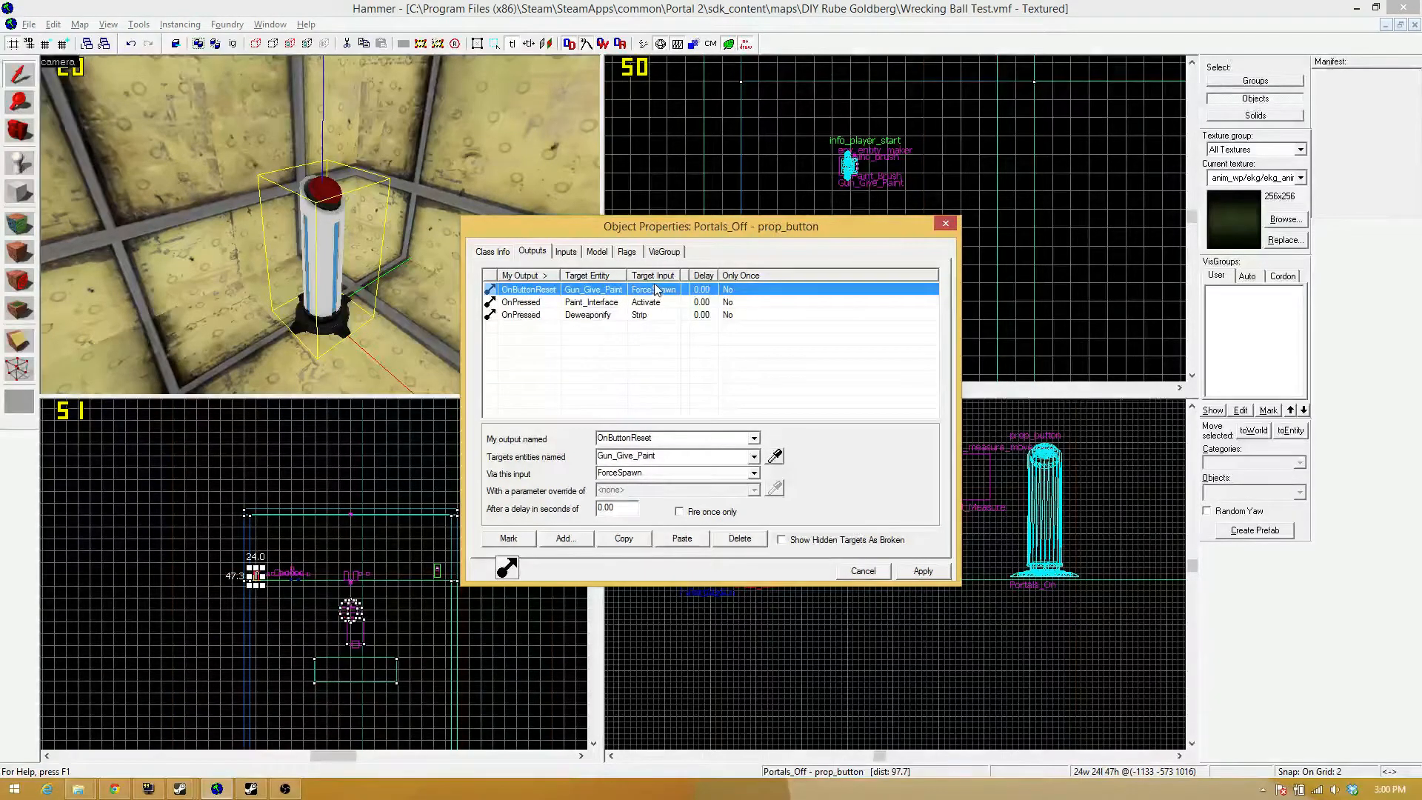
pyautogui.click(500, 249)
pyautogui.click(641, 390)
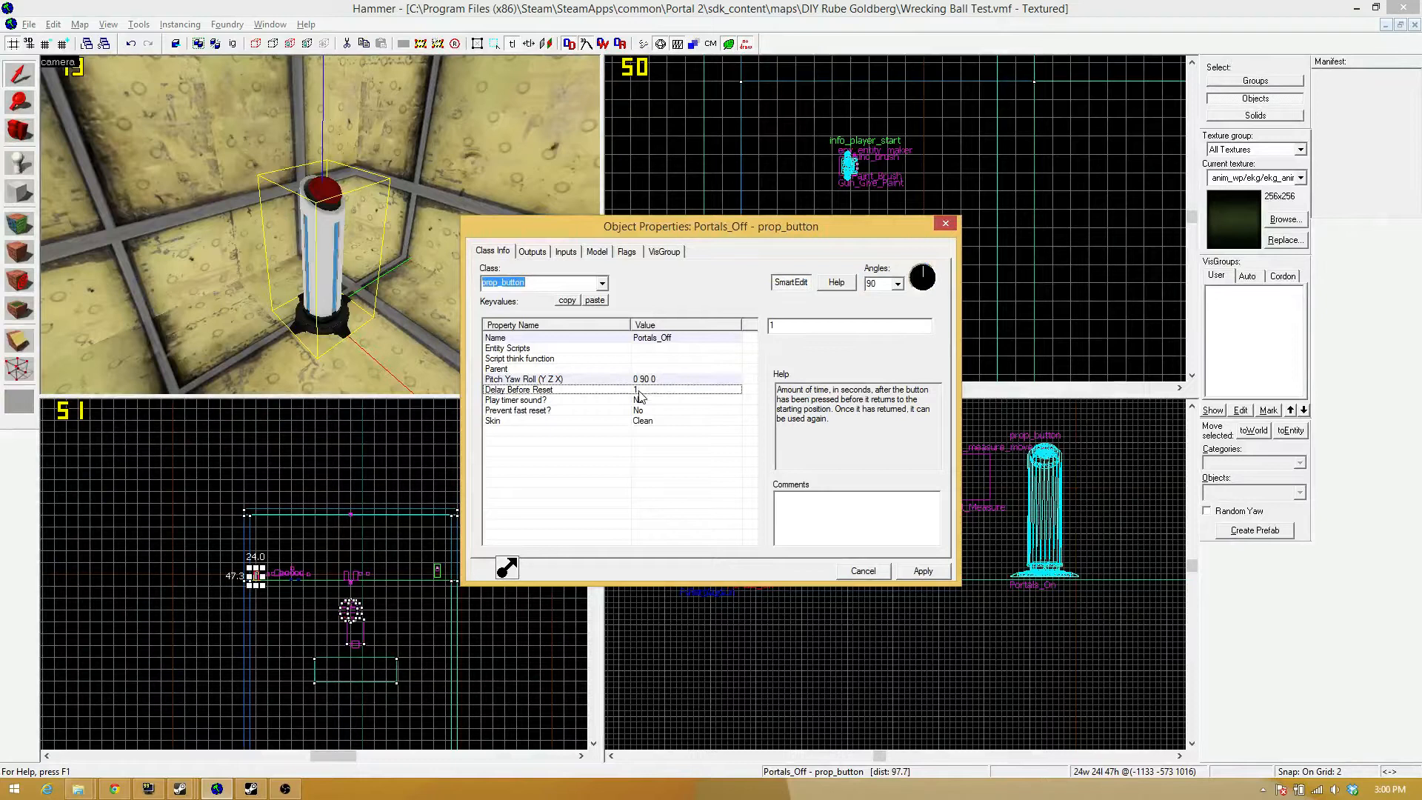
pyautogui.click(532, 252)
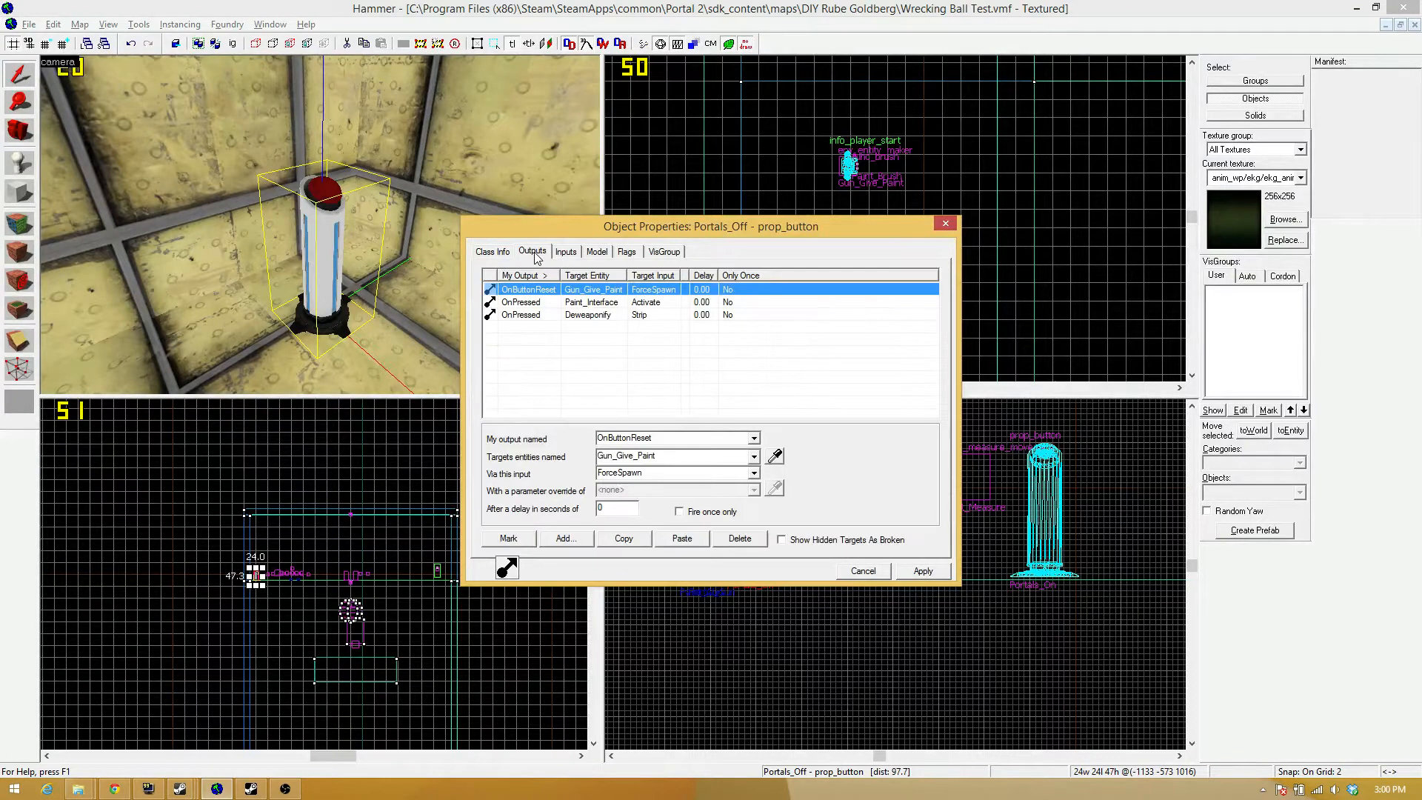
# Follow the button's Gun_Give_Paint output to the targeted env_entity_maker and examine its inputs and its placement at the player start.
pyautogui.click(354, 230)
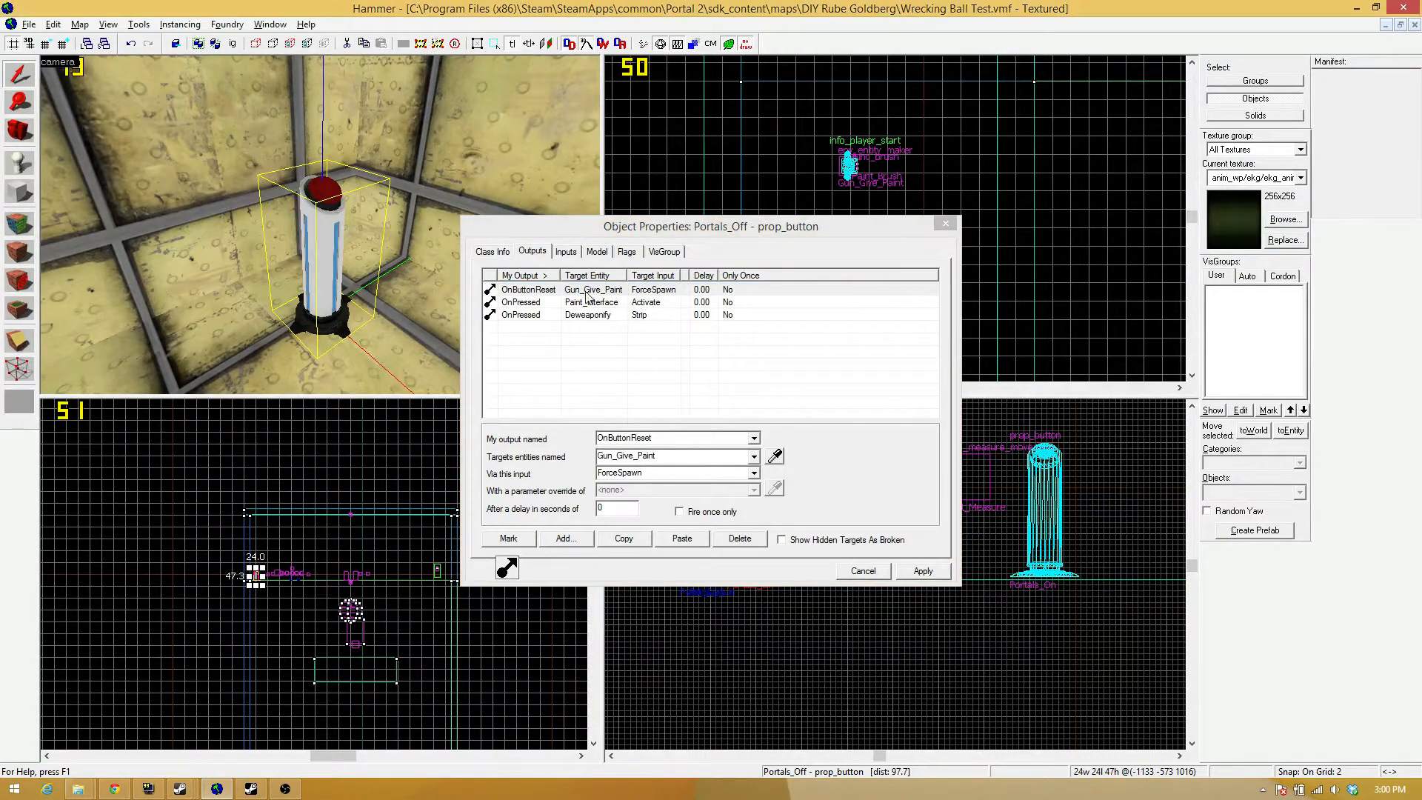
pyautogui.press('z')
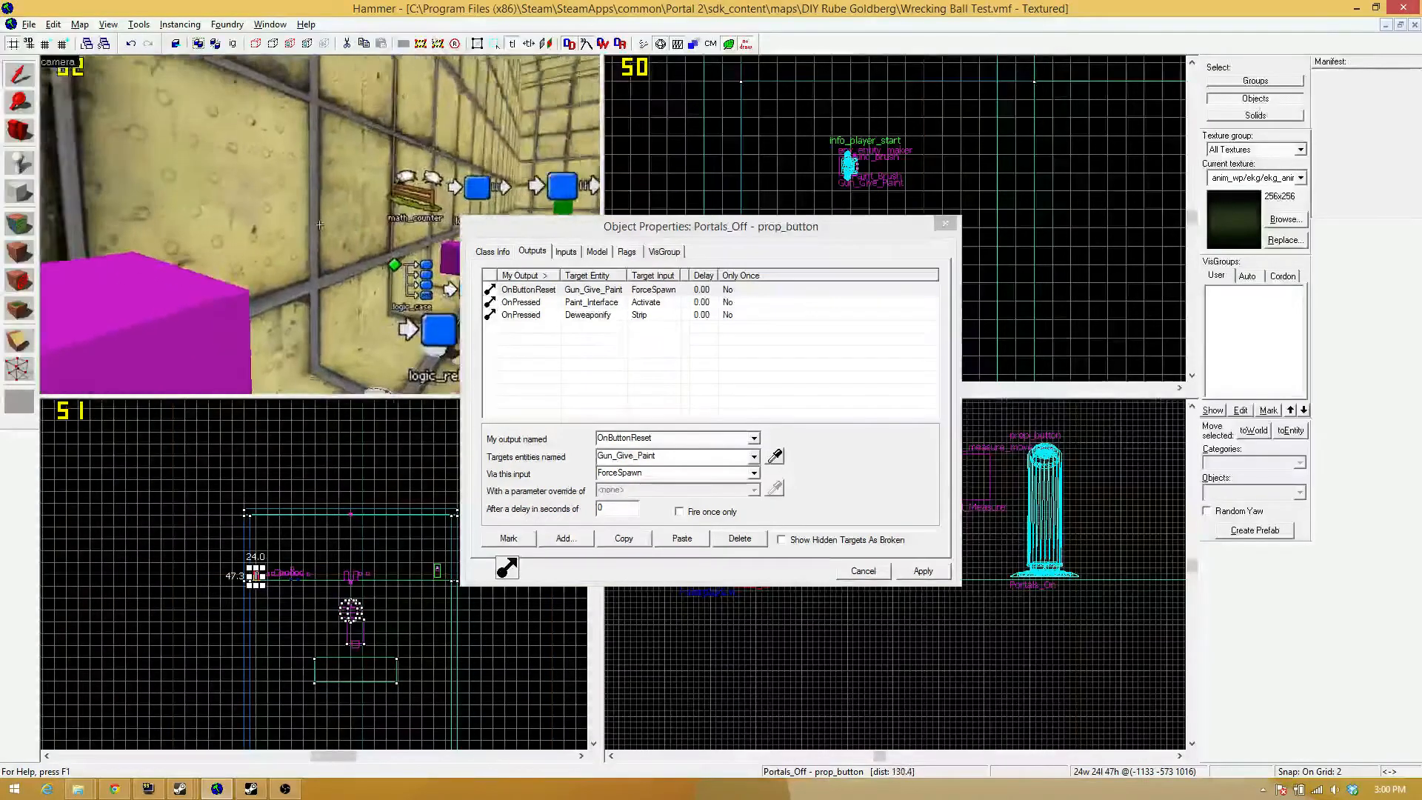
pyautogui.press('z')
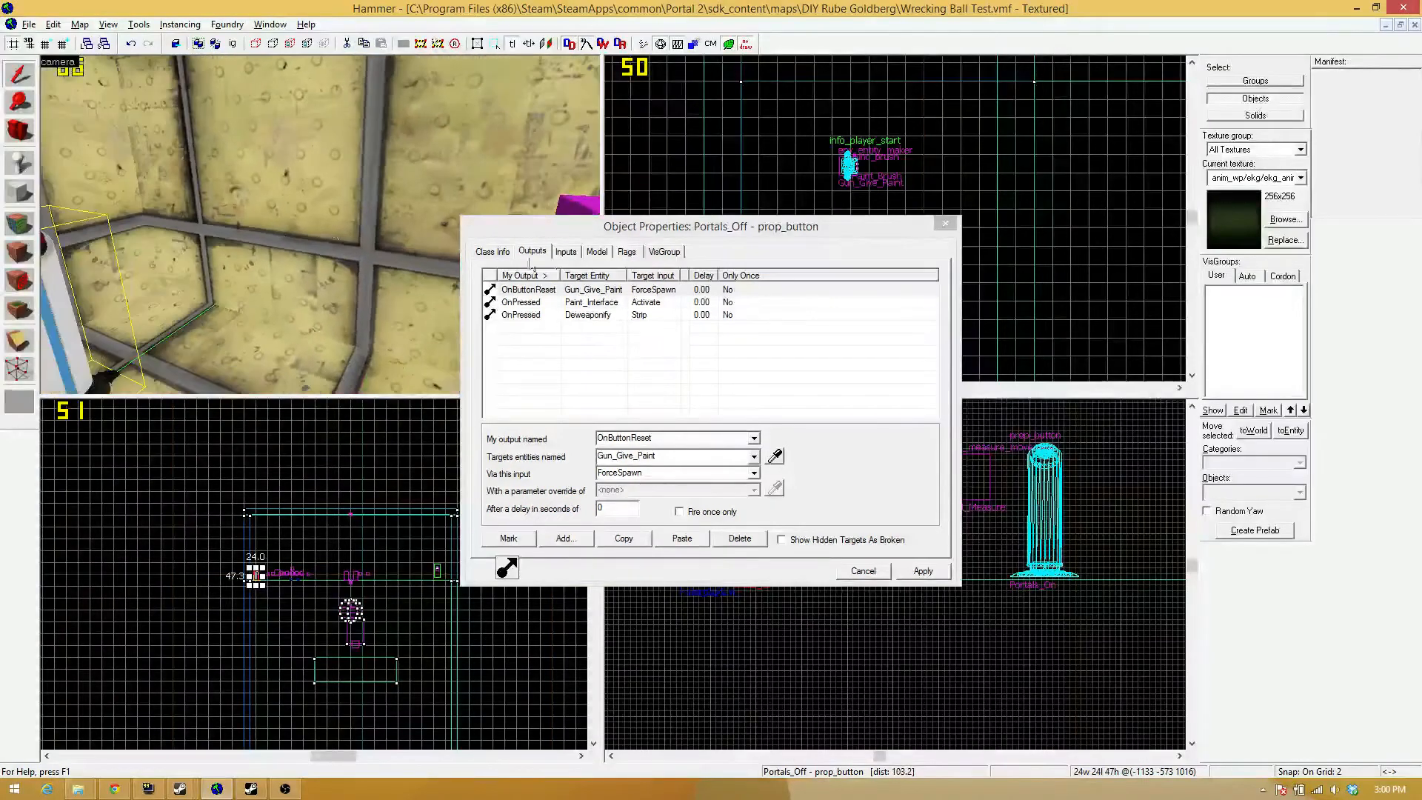
pyautogui.doubleClick(606, 291)
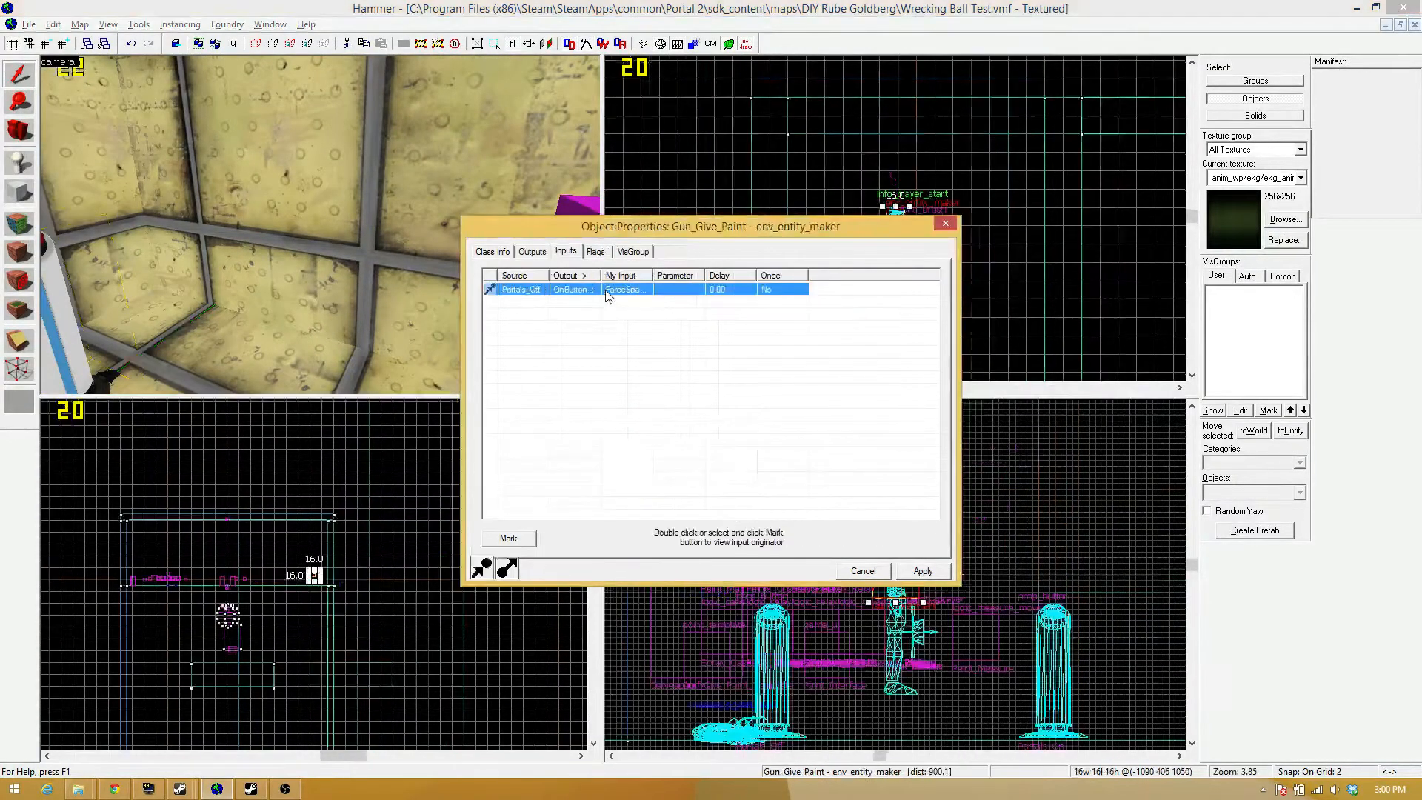
pyautogui.press('z')
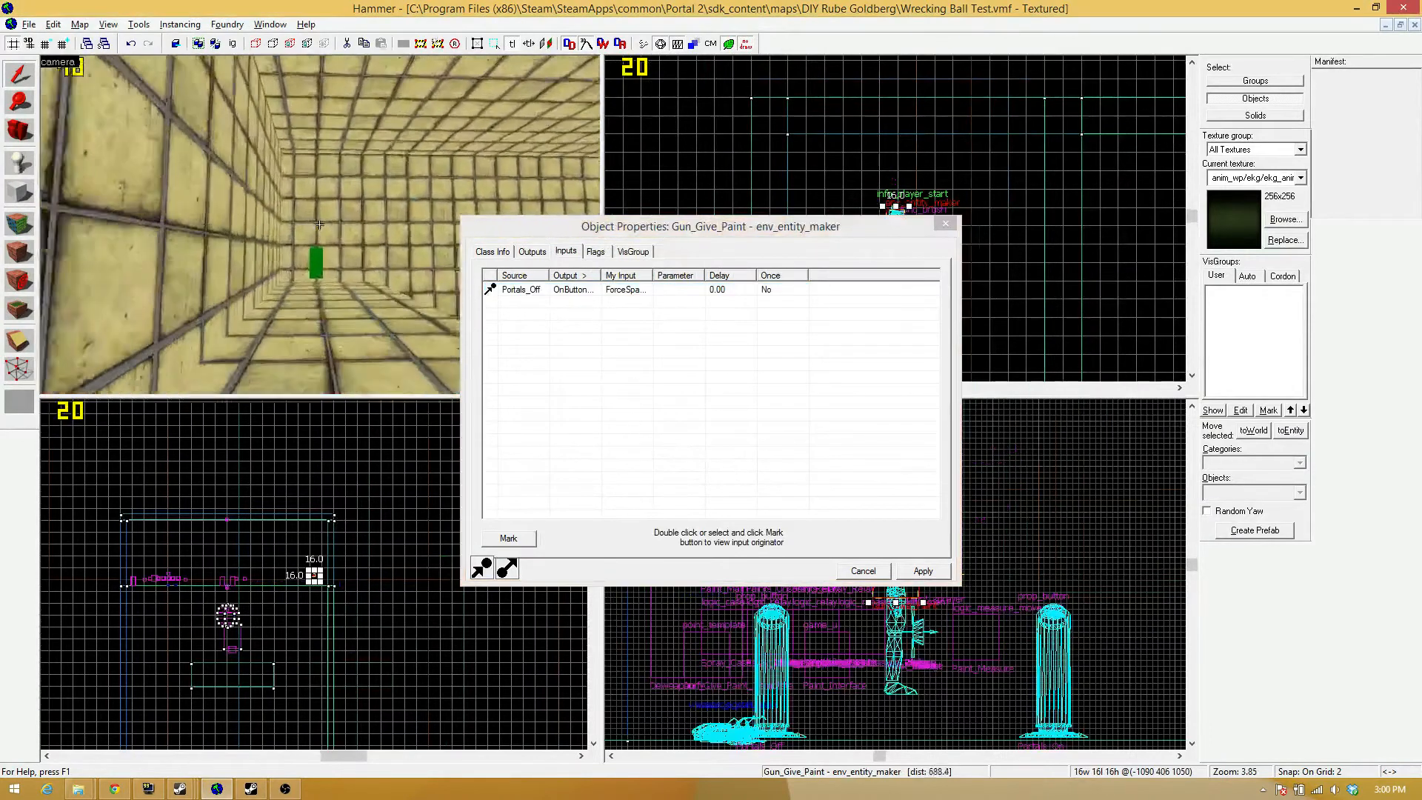
pyautogui.press('w')
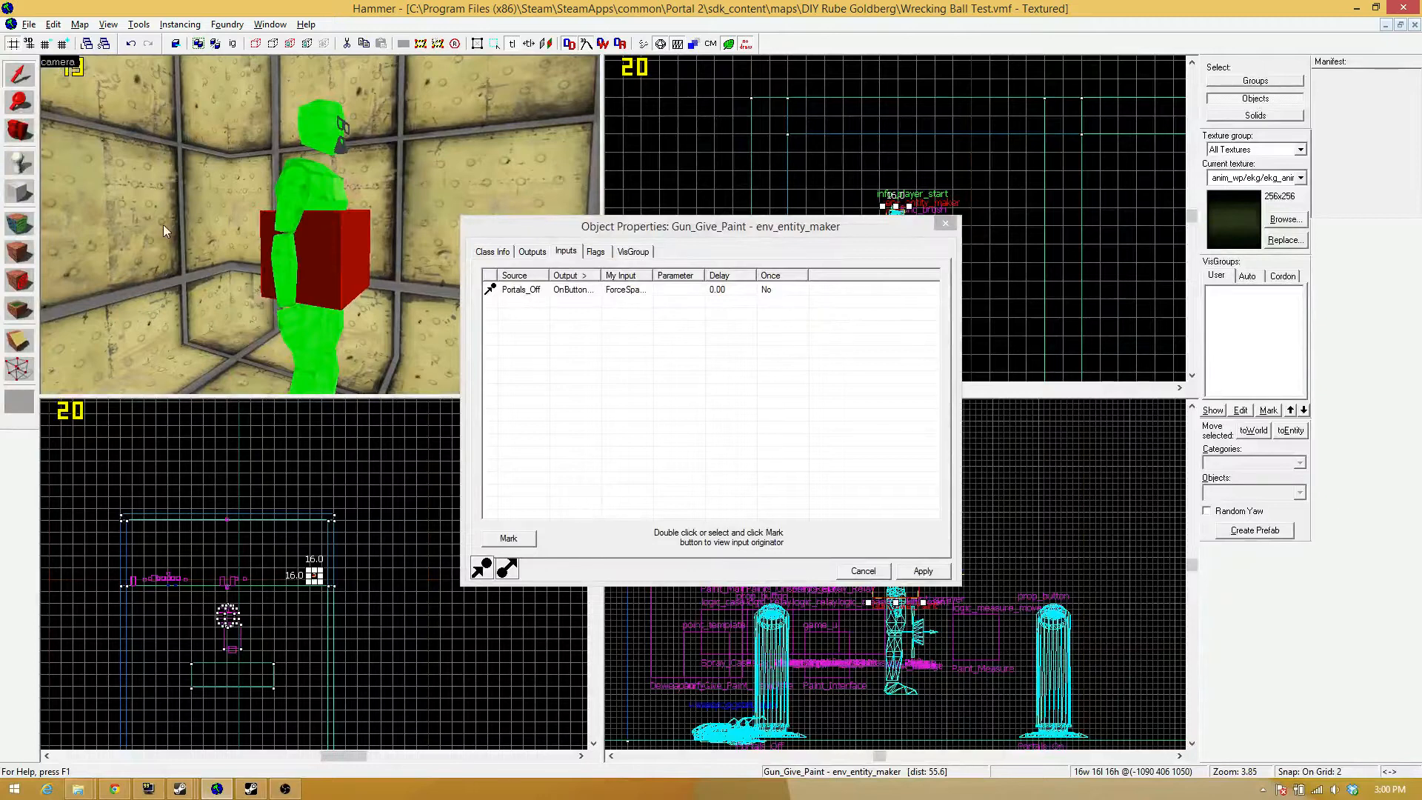
pyautogui.press('z')
pyautogui.press('w')
pyautogui.press('z')
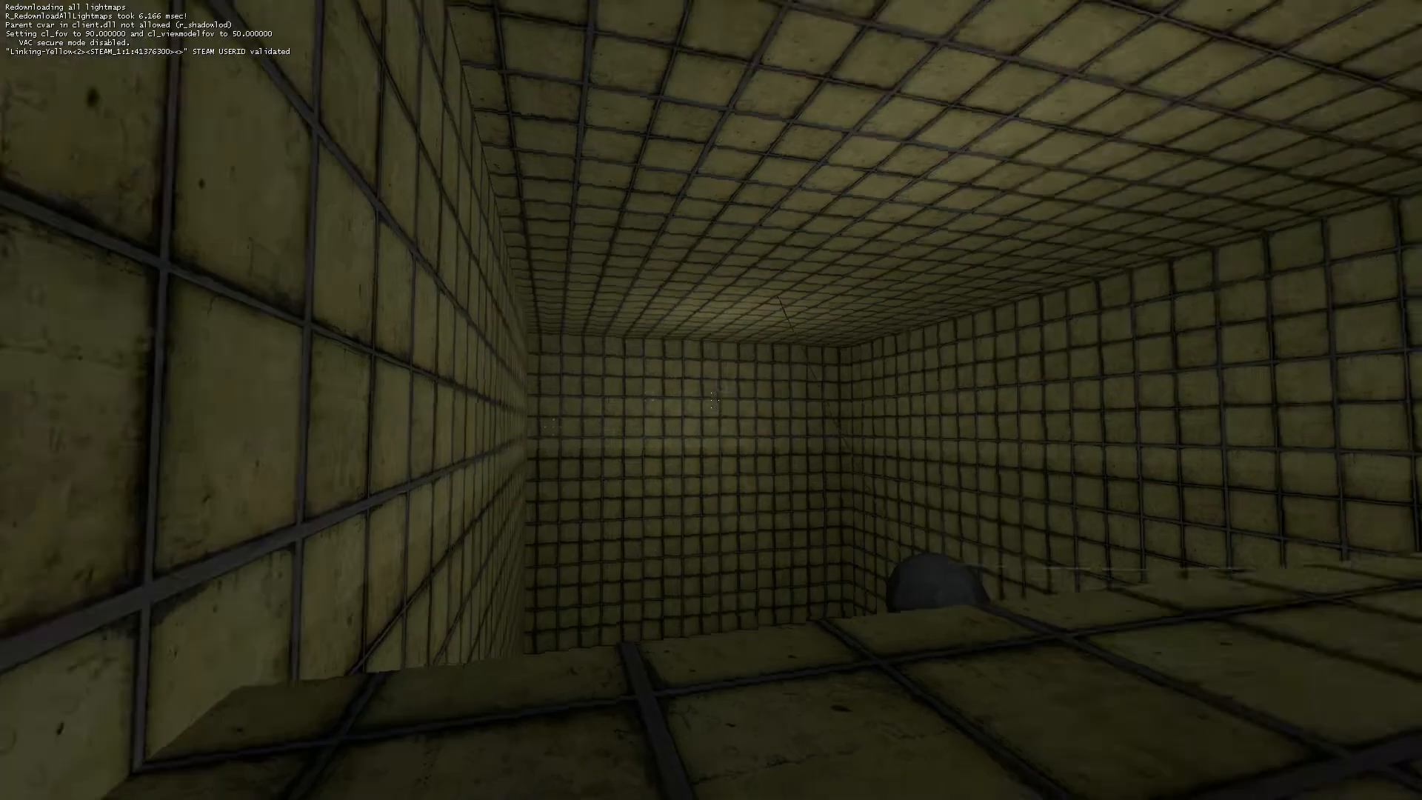
pyautogui.press('w')
pyautogui.press('w')
pyautogui.press('w')
pyautogui.press('e')
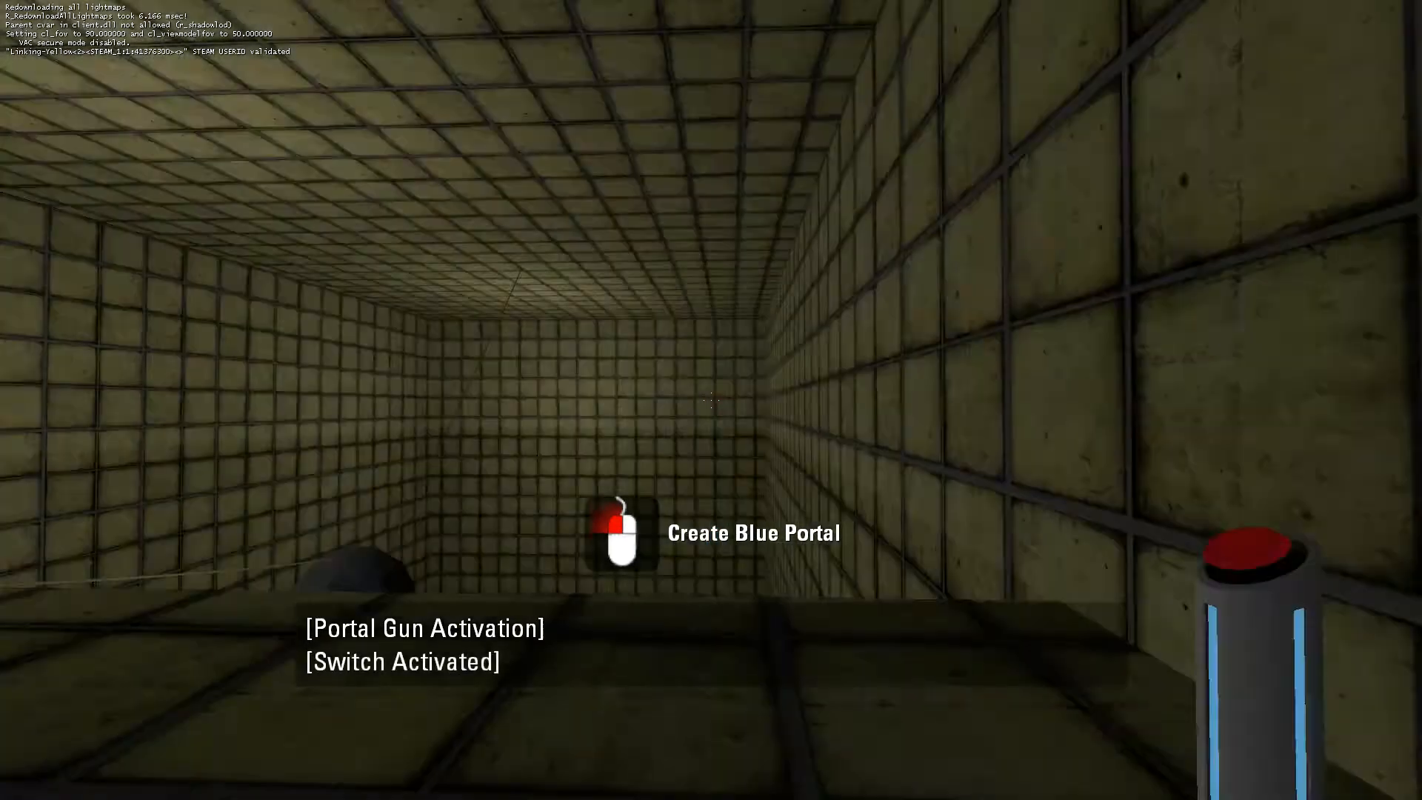
pyautogui.press('s')
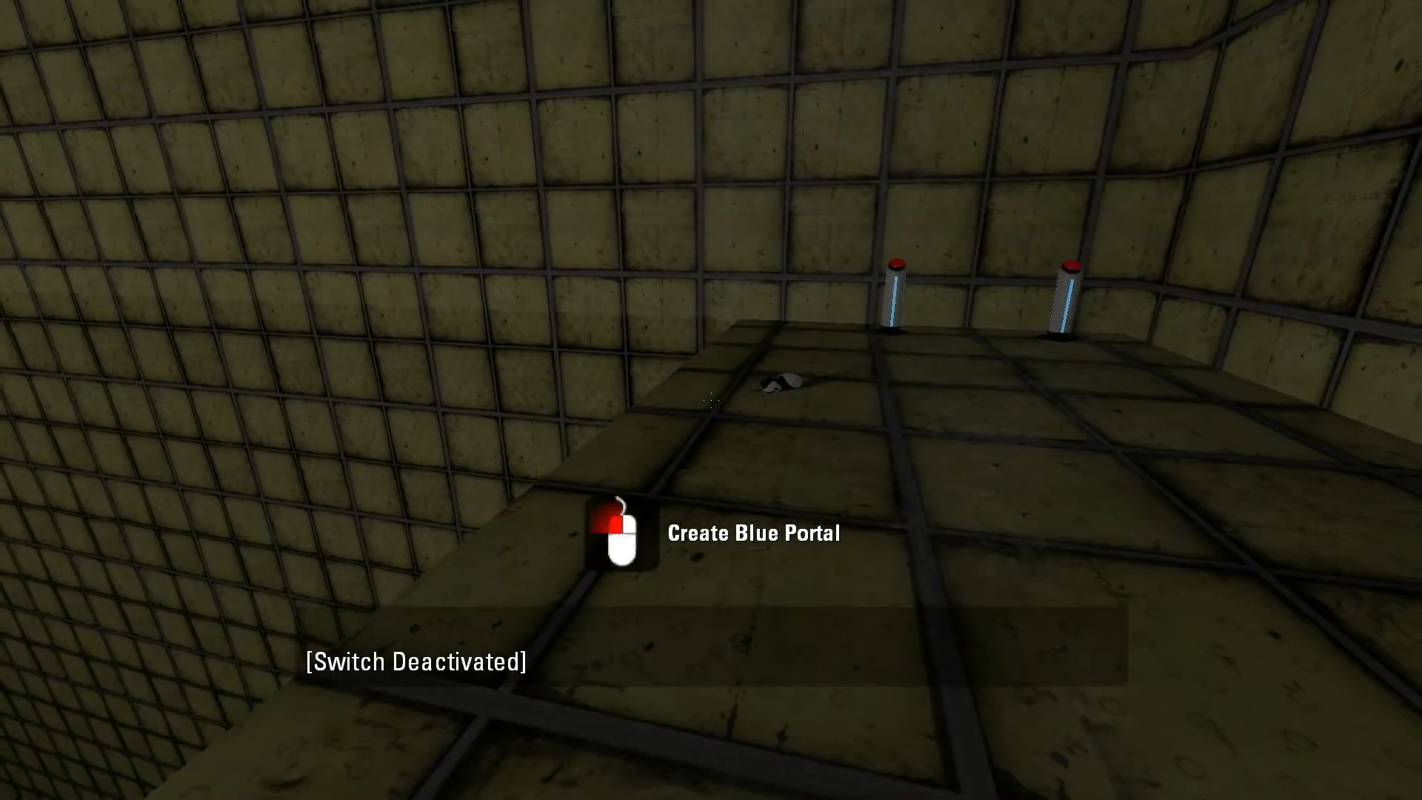
pyautogui.press('w')
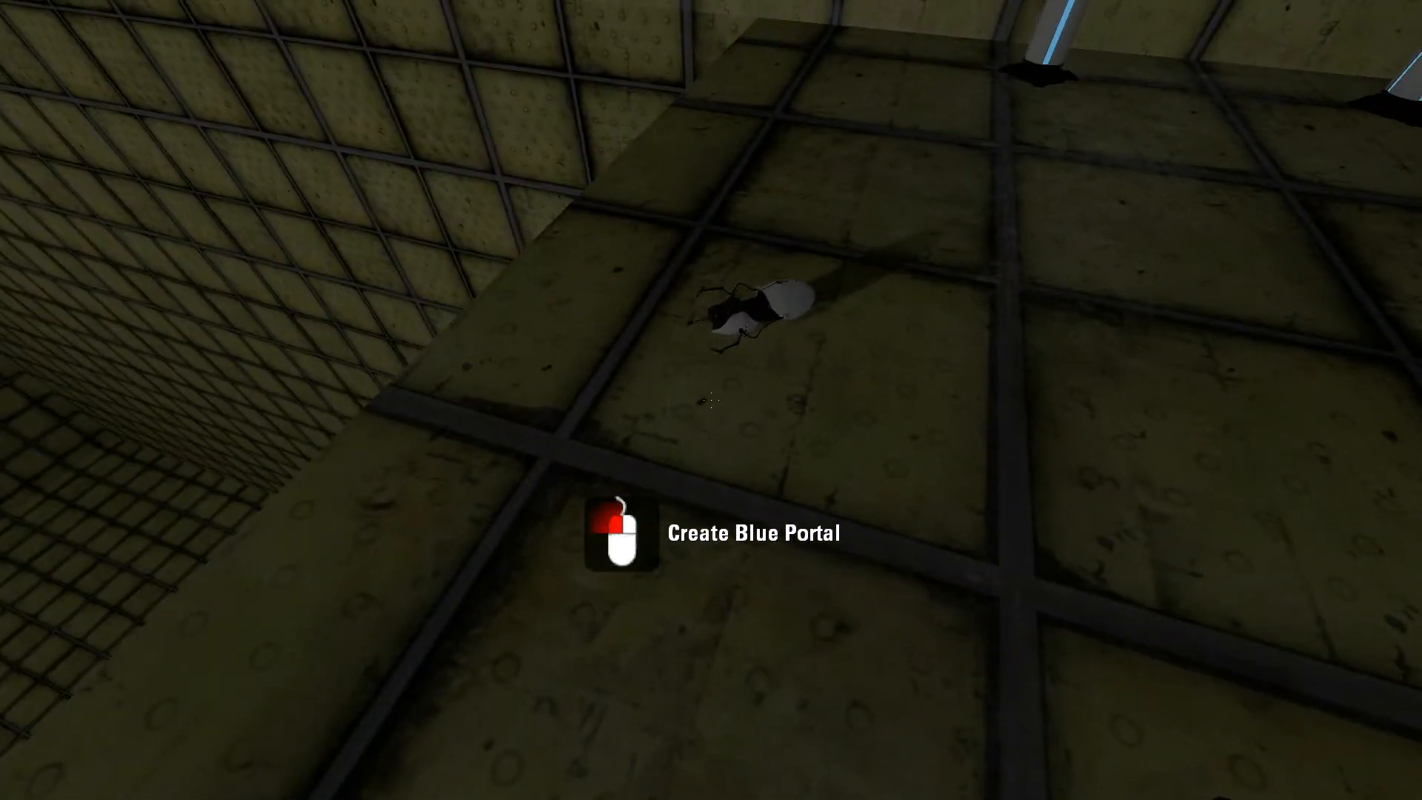
pyautogui.press('w')
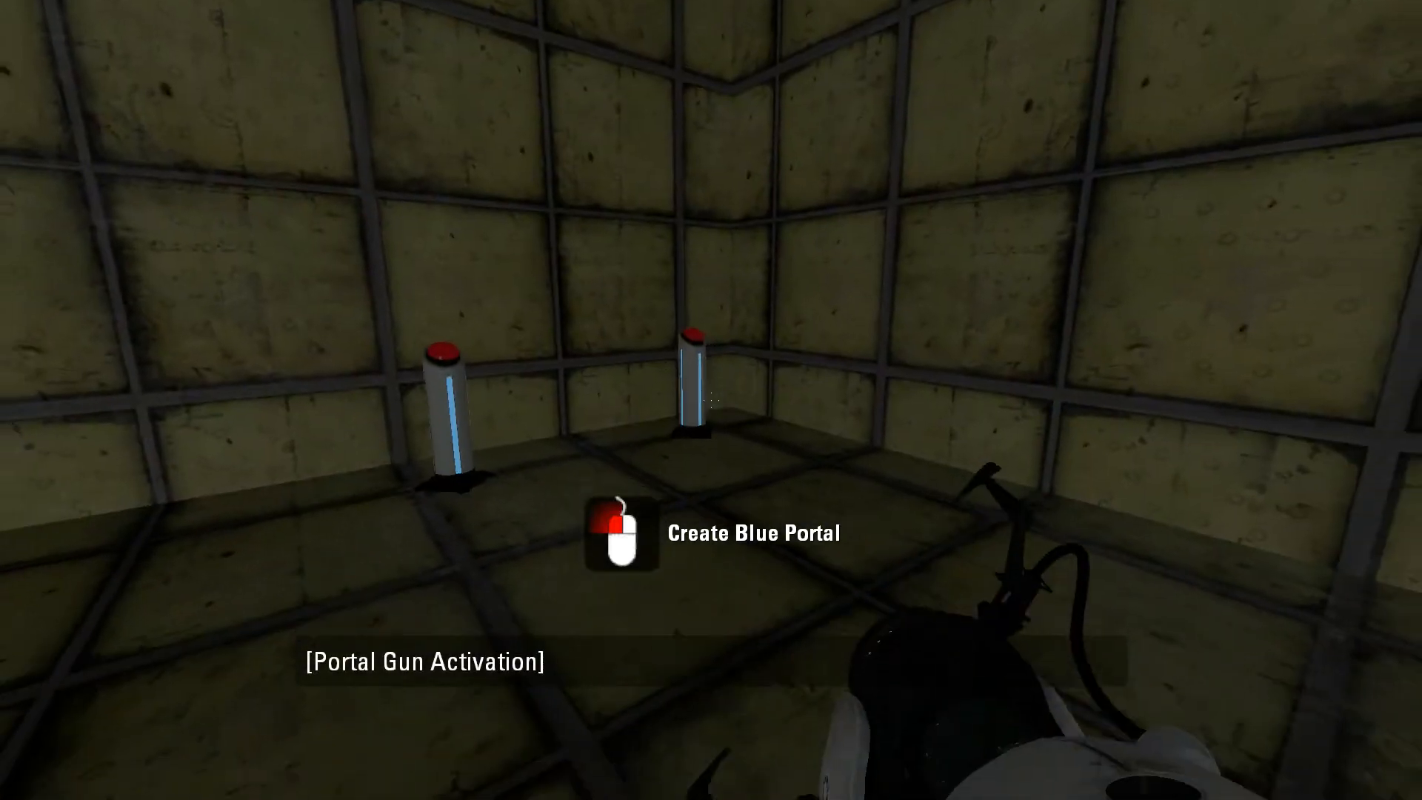
pyautogui.press('w')
pyautogui.press('e')
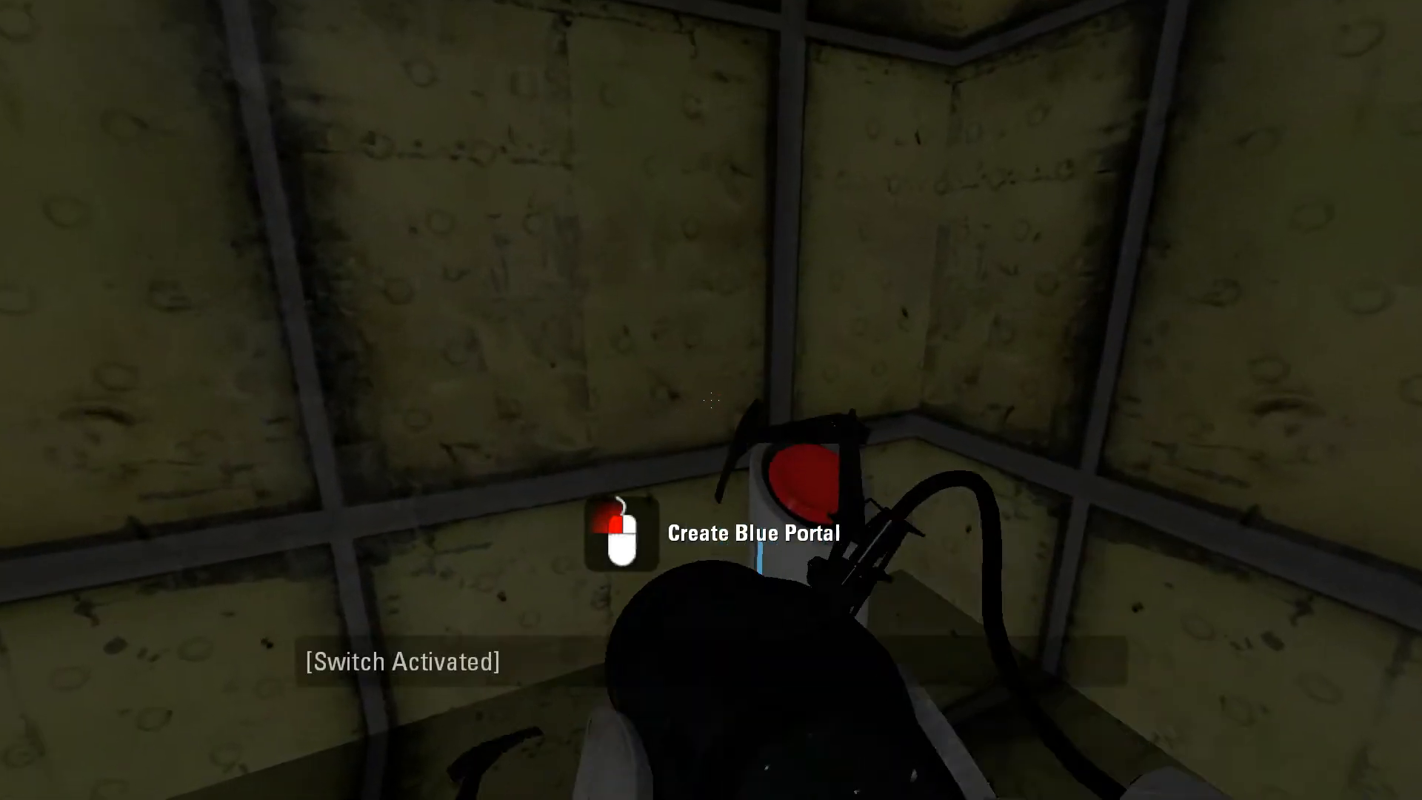
pyautogui.press('s')
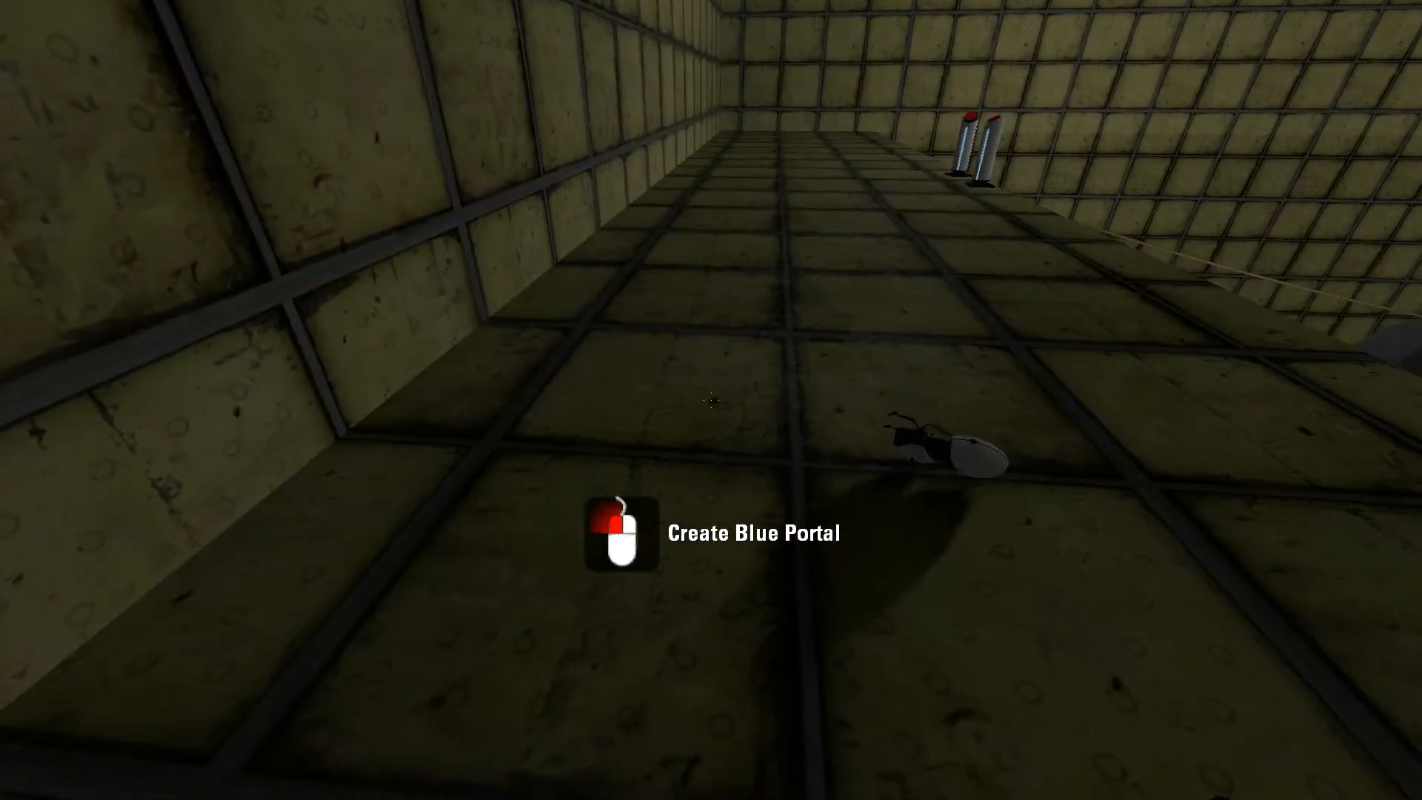
pyautogui.press('w')
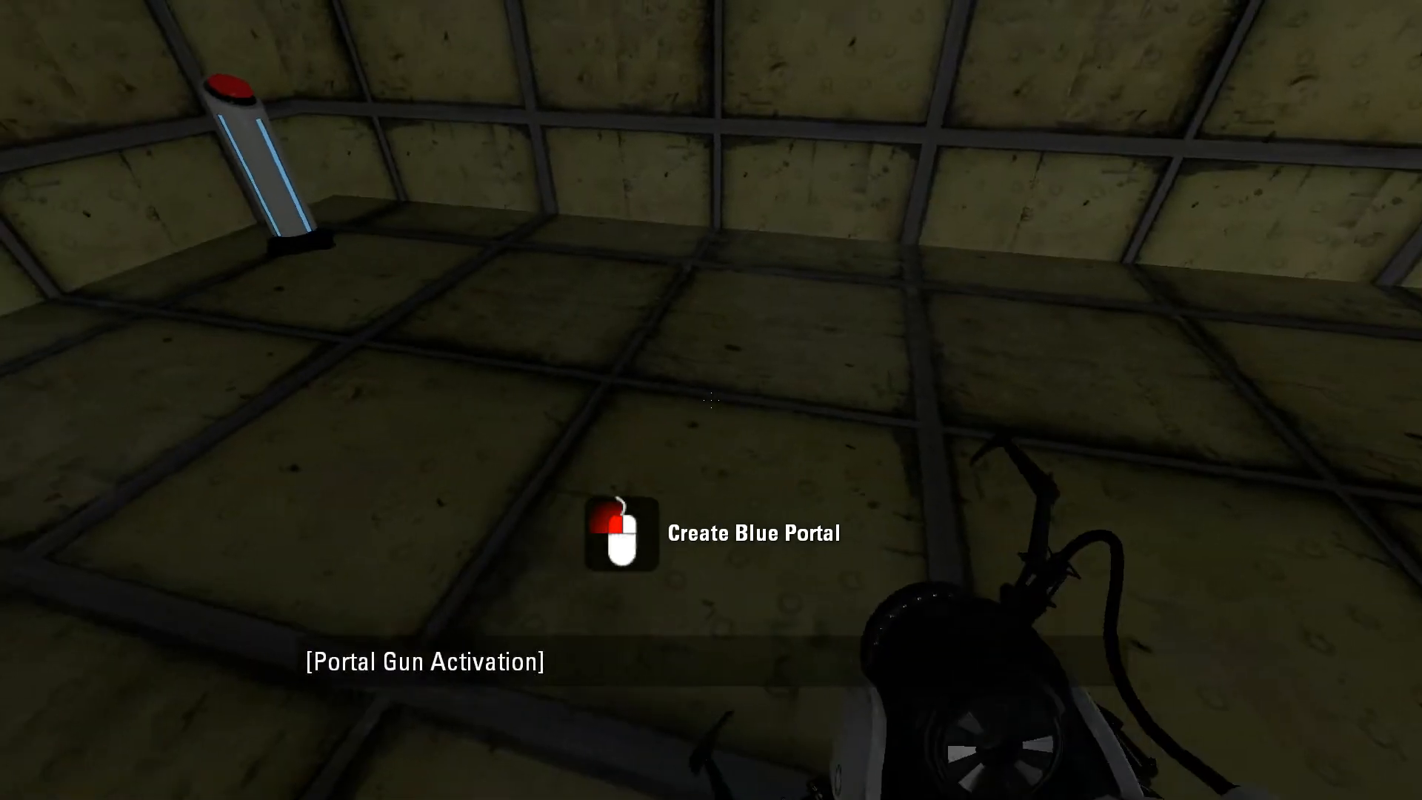
pyautogui.press('w')
pyautogui.press('e')
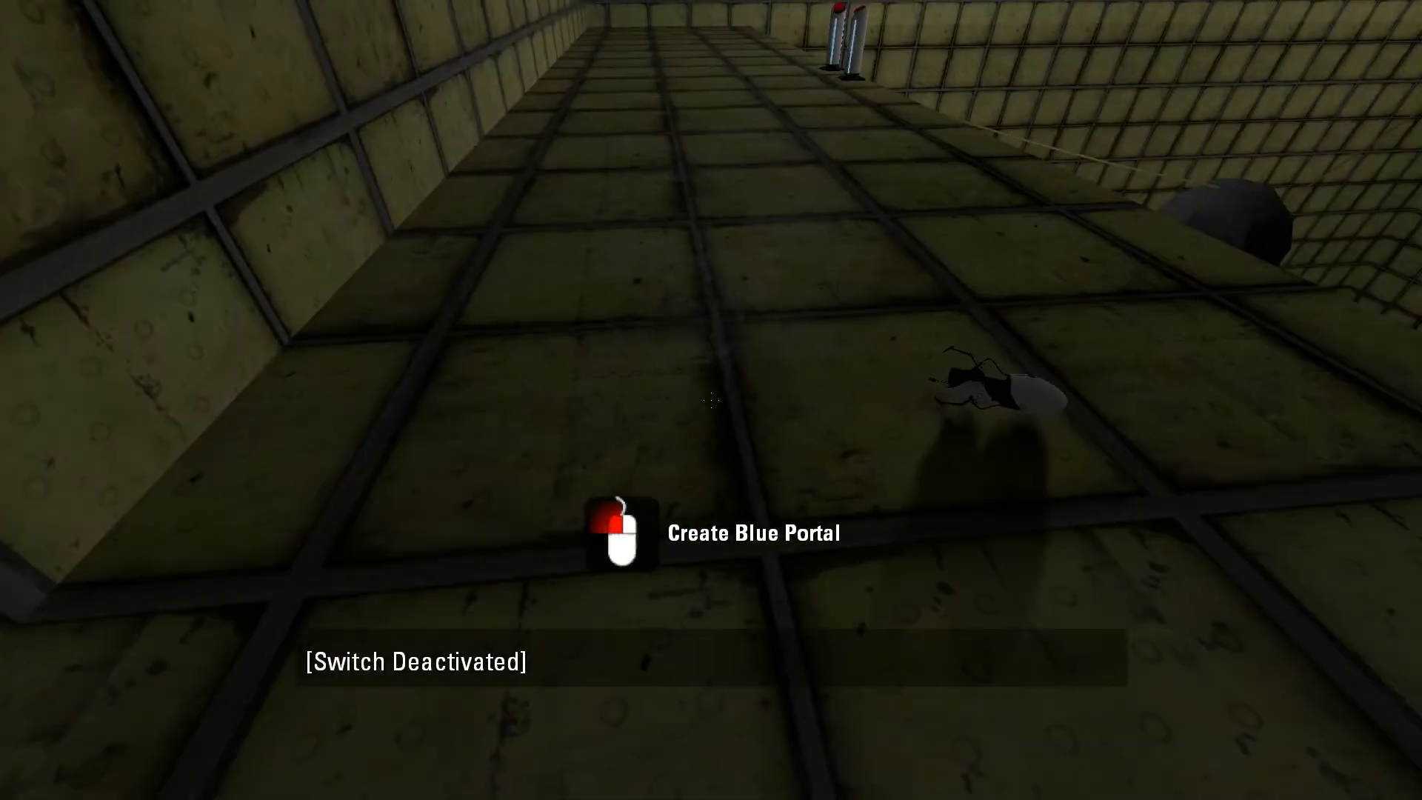
pyautogui.press('d')
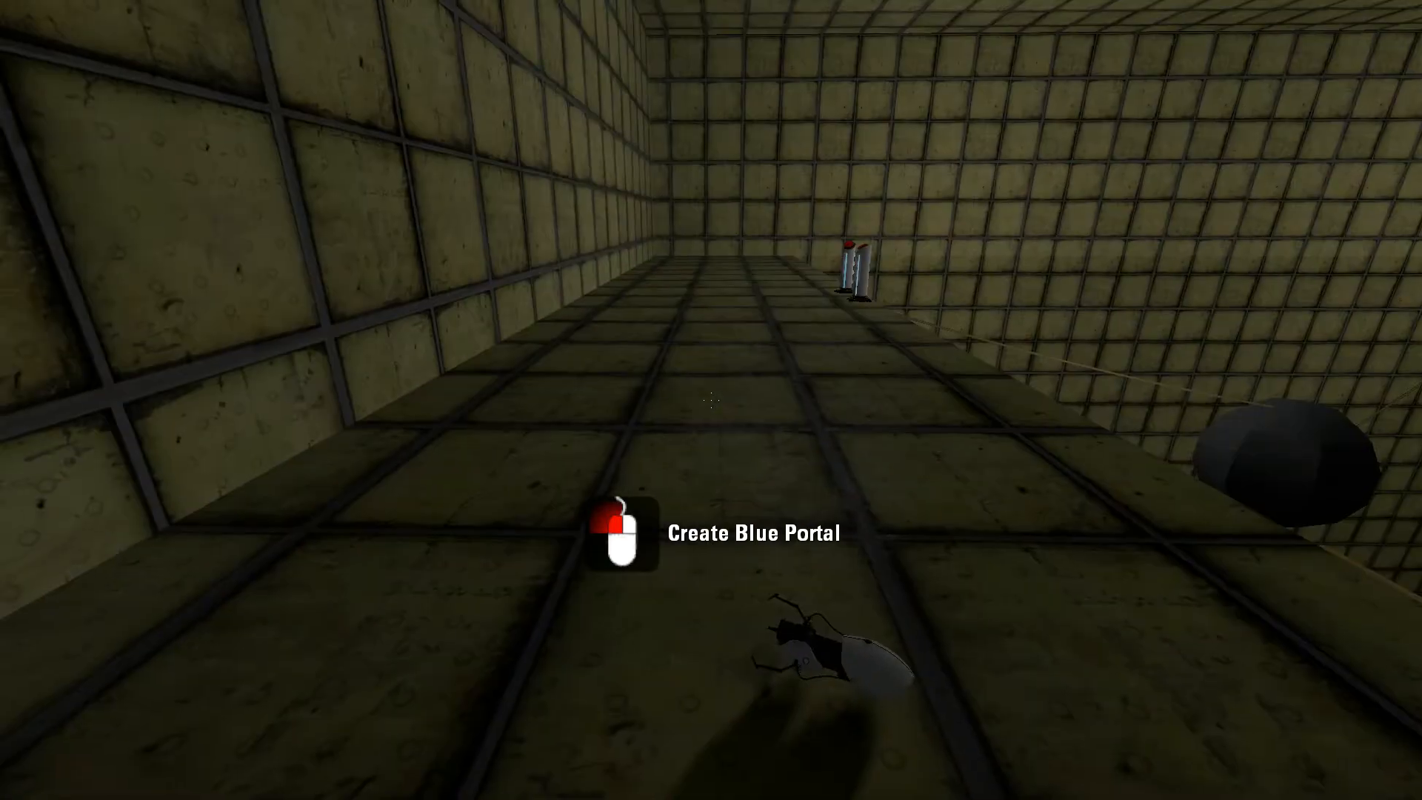
pyautogui.press('a')
pyautogui.press('w')
pyautogui.press('d')
pyautogui.press('w')
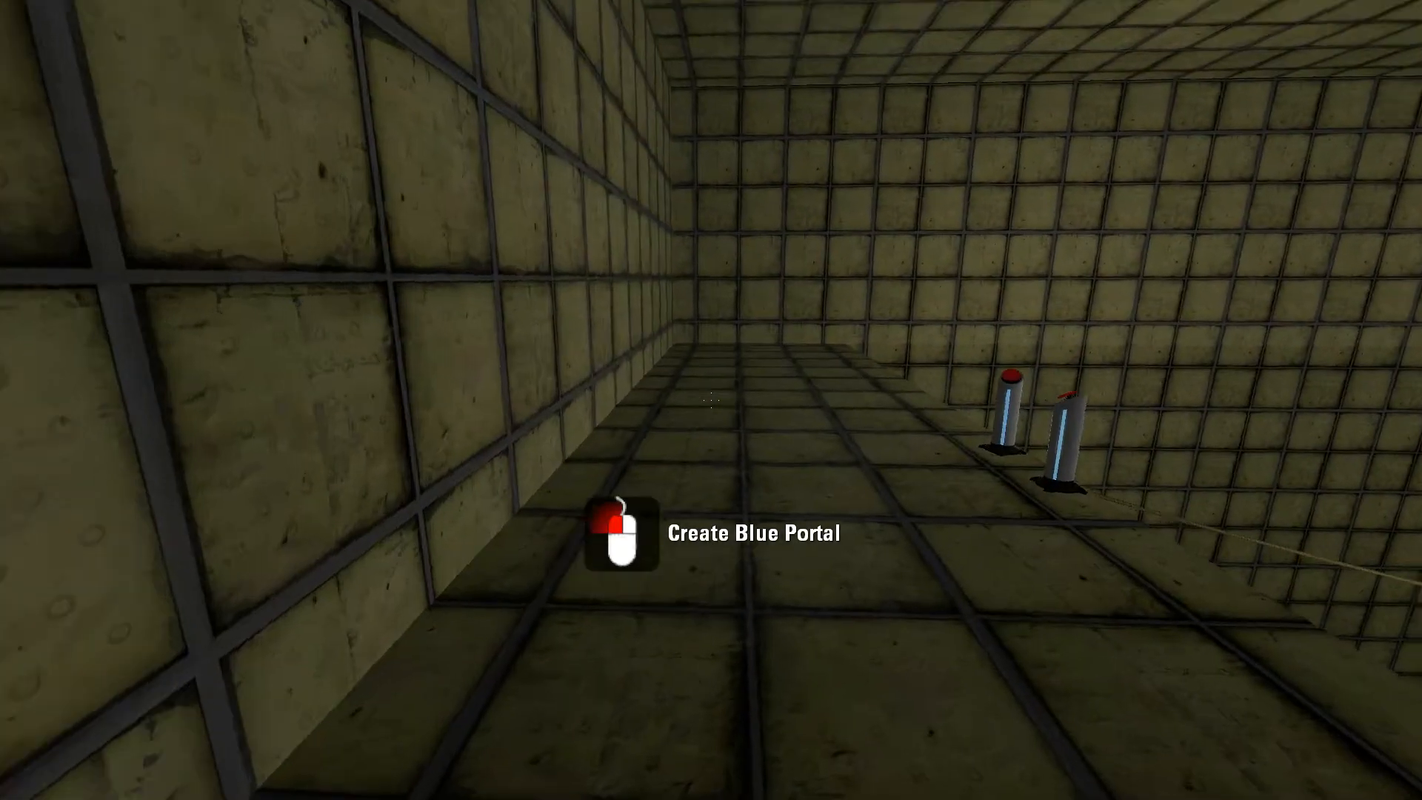
pyautogui.press('w')
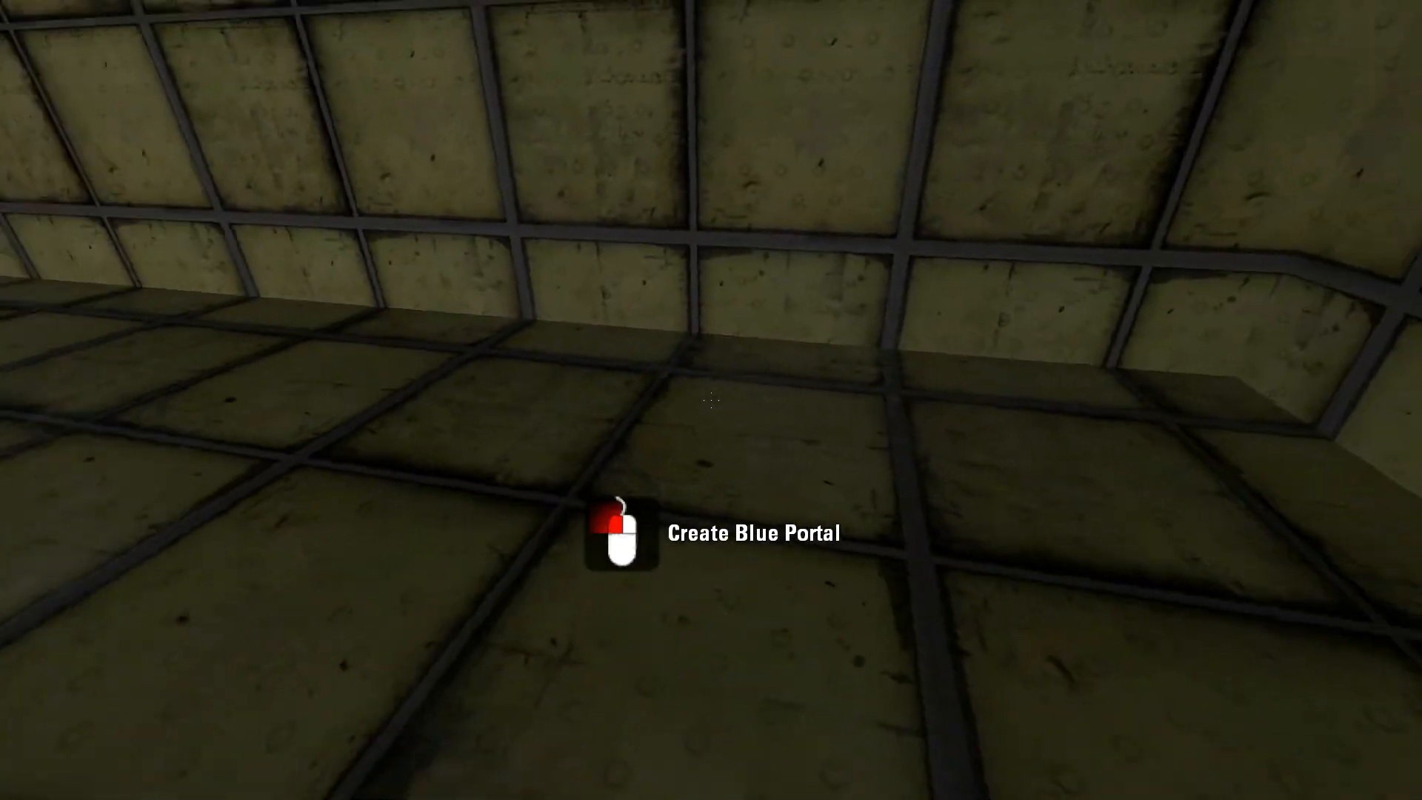
pyautogui.press('w')
pyautogui.press('w')
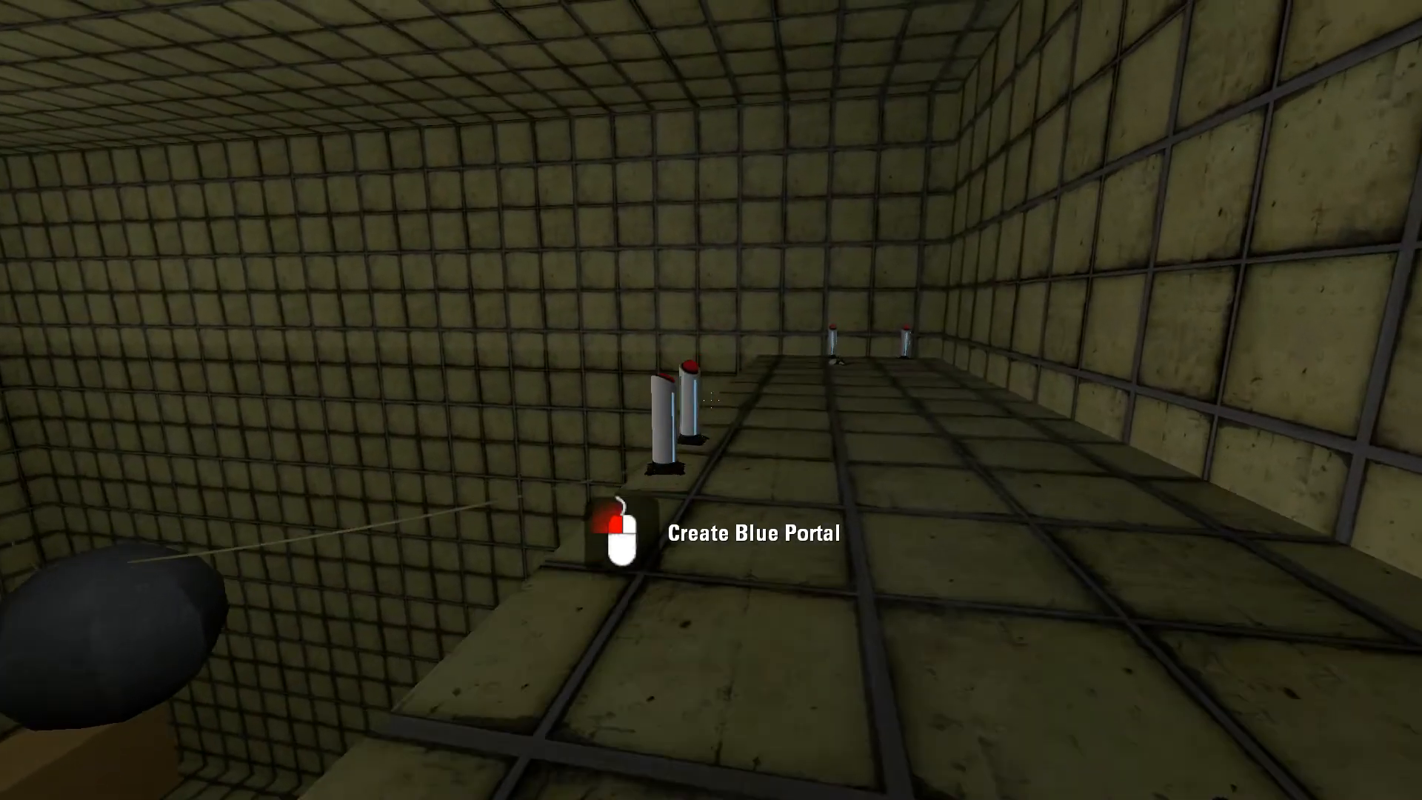
pyautogui.press('w')
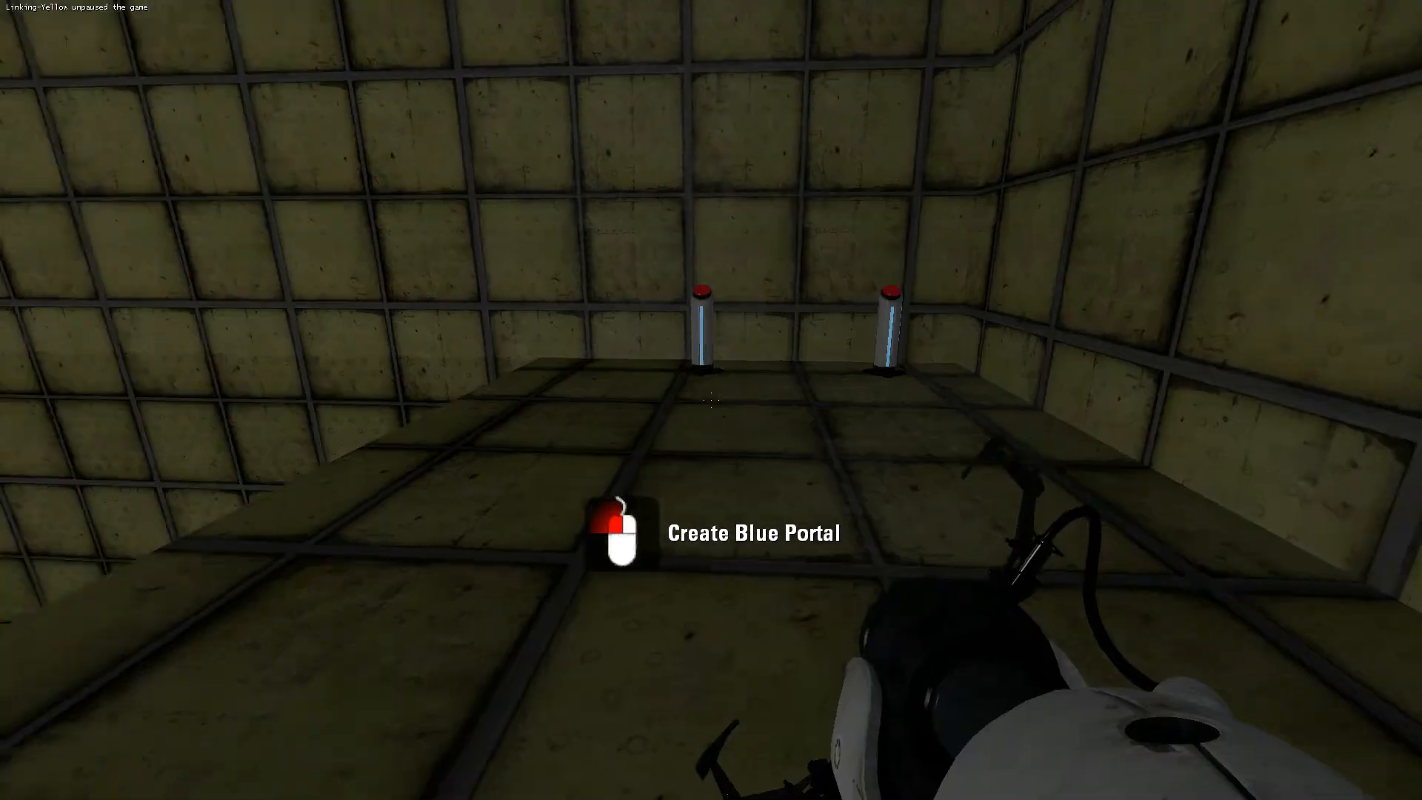
pyautogui.press('w')
pyautogui.press('w')
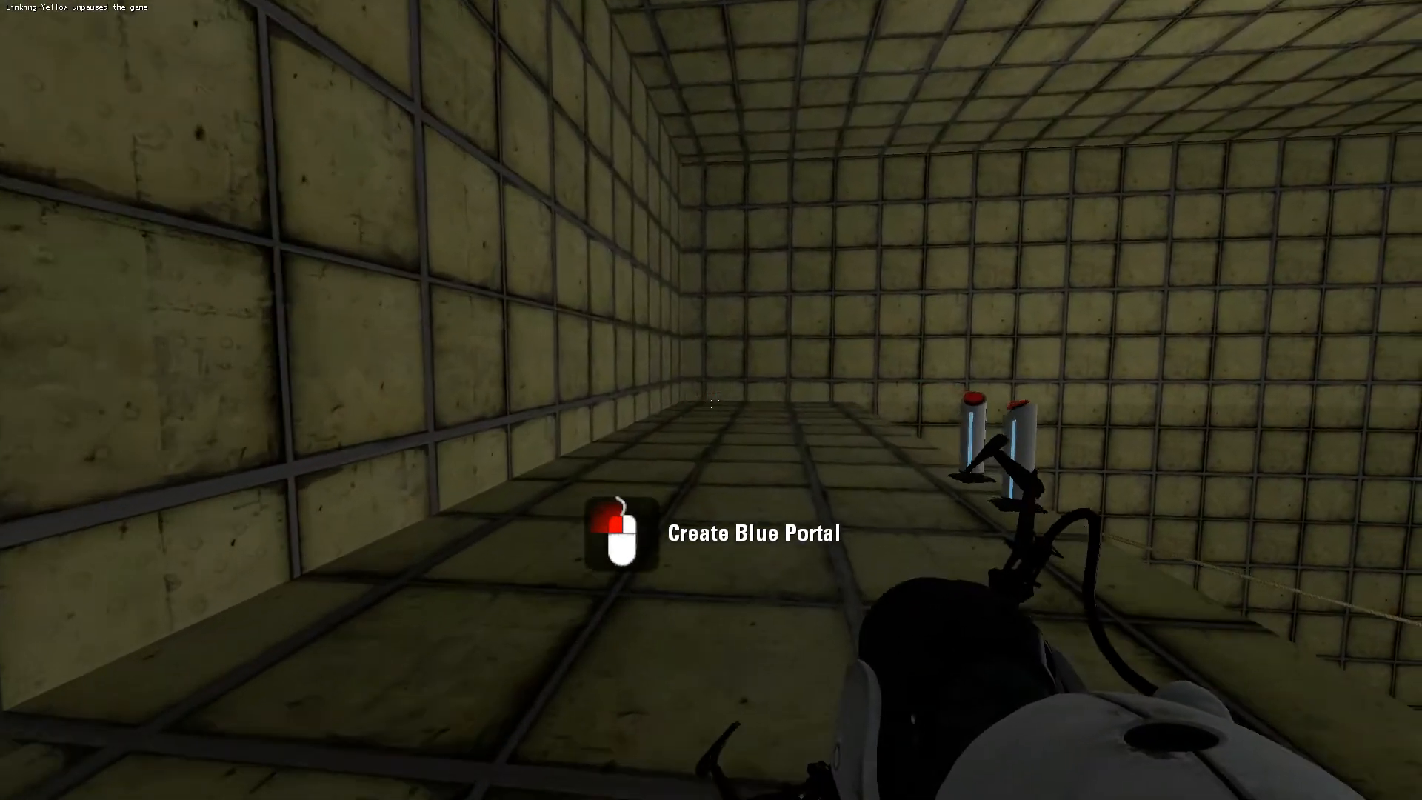
pyautogui.press('w')
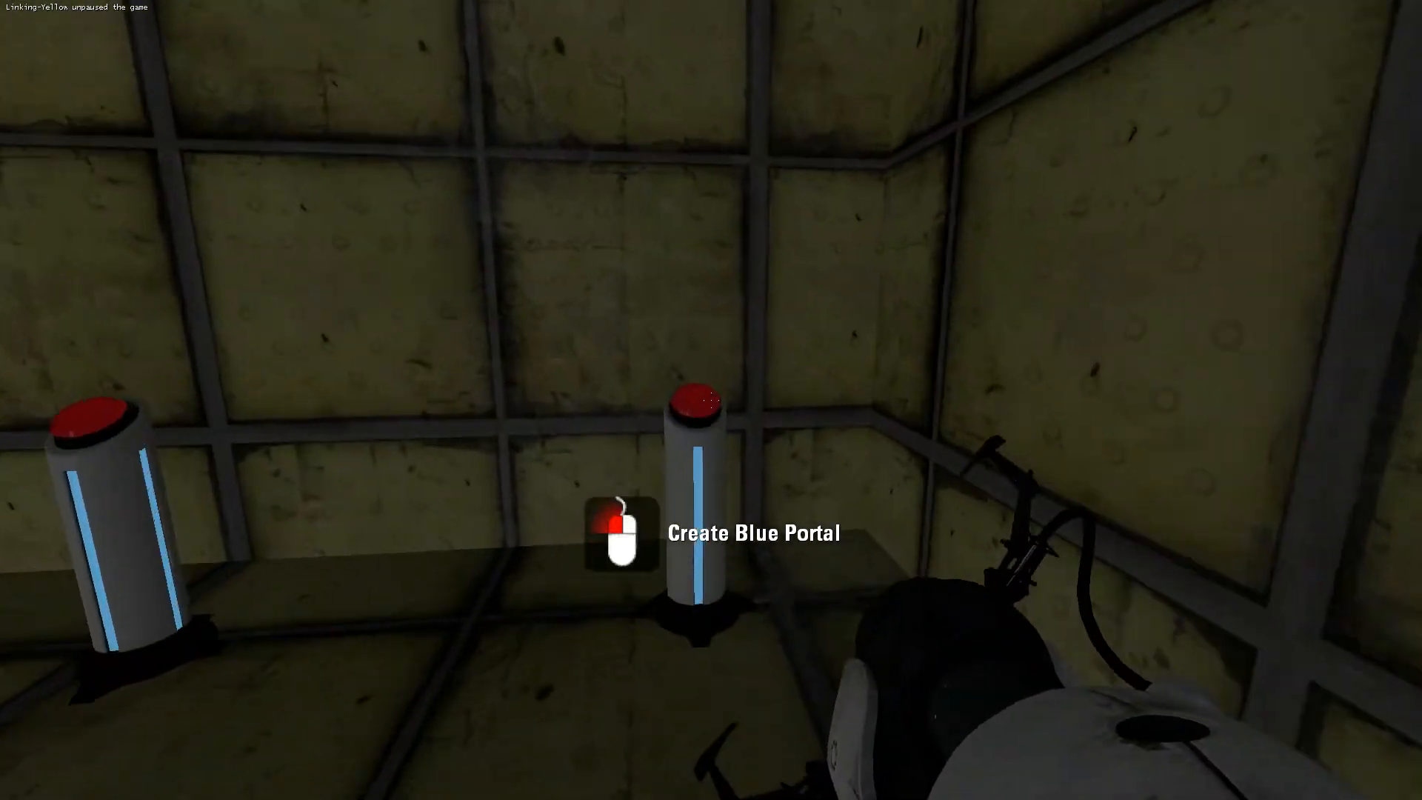
pyautogui.press('e')
pyautogui.press('w')
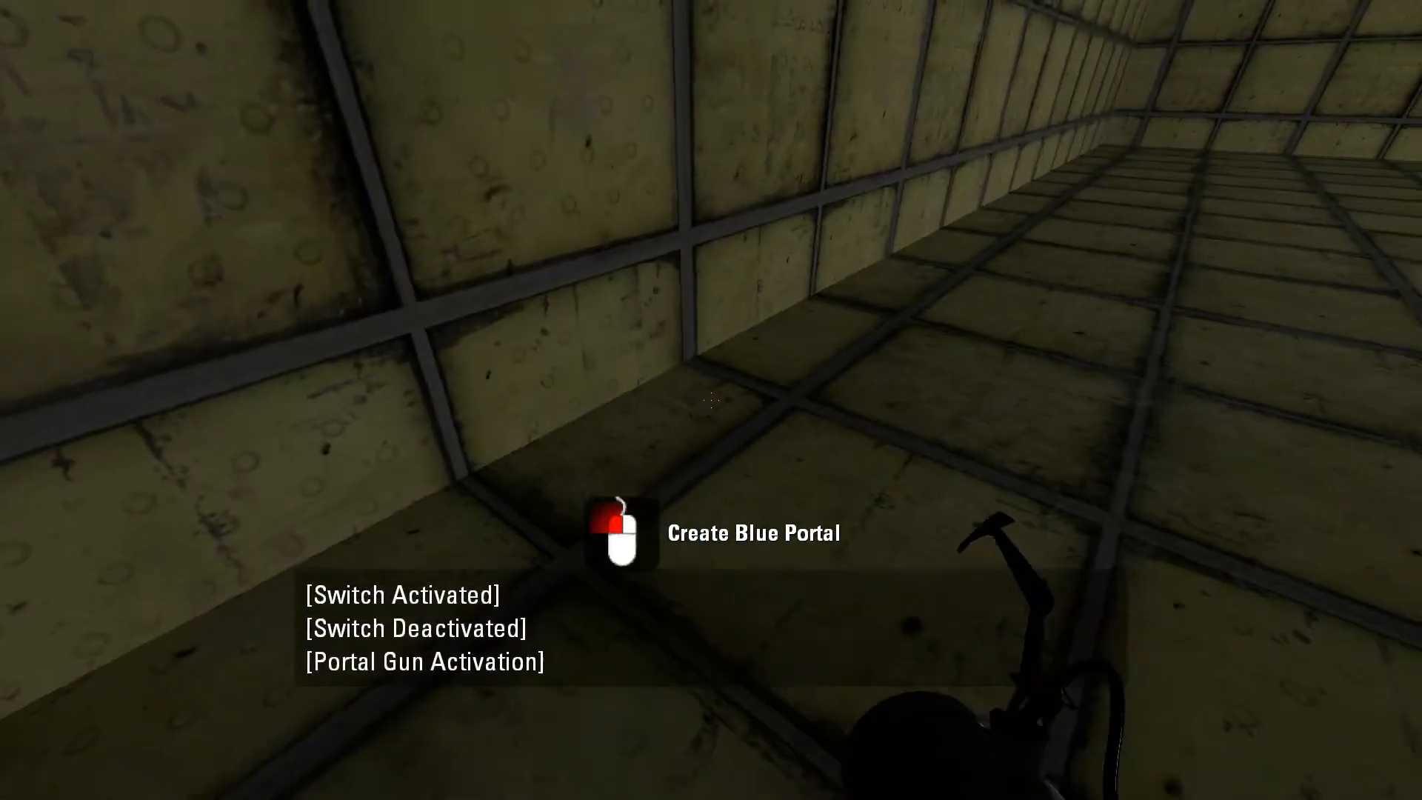
pyautogui.press('w')
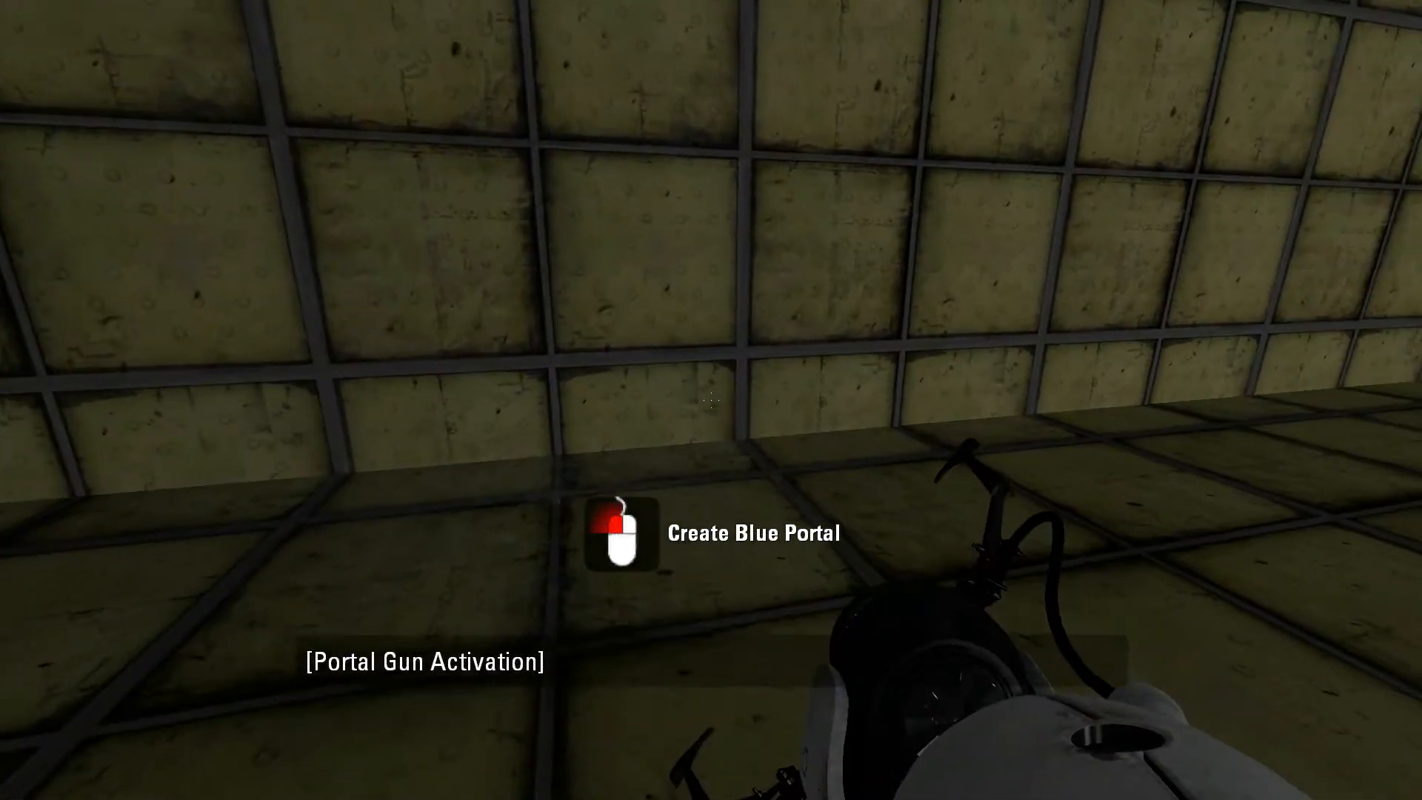
pyautogui.press('d')
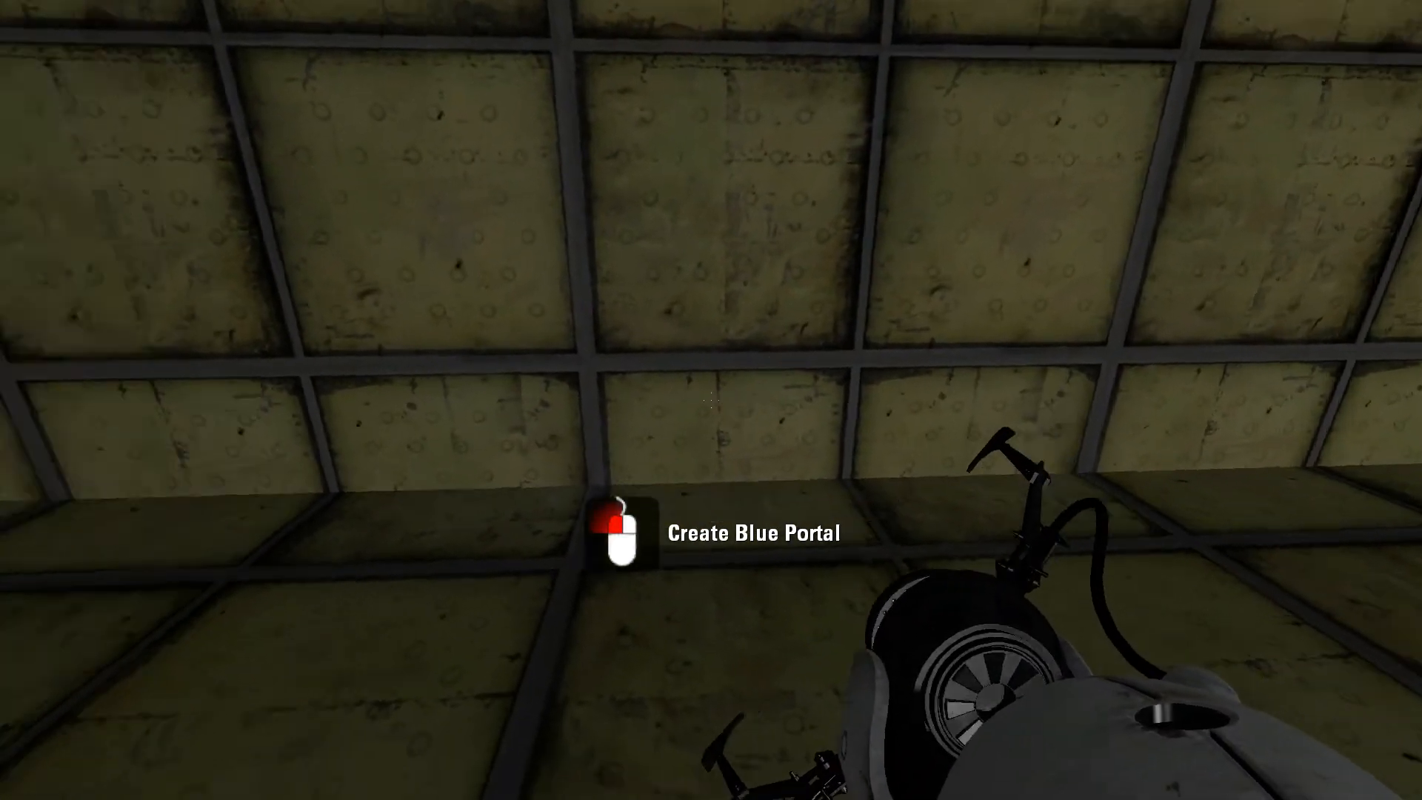
pyautogui.press('d')
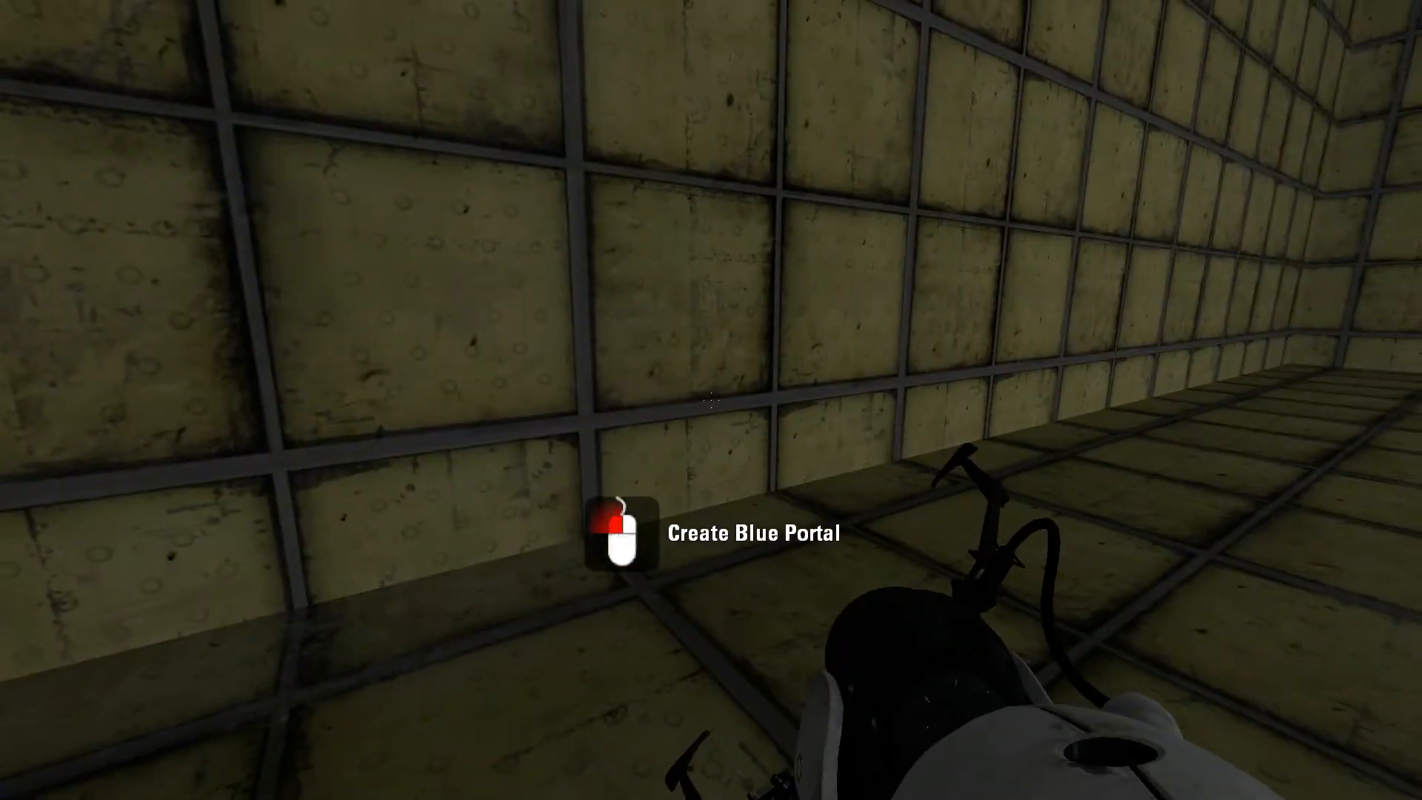
pyautogui.press('w')
# Walk along the ledge in the running map and look over the buttons and the room.
pyautogui.press('w')
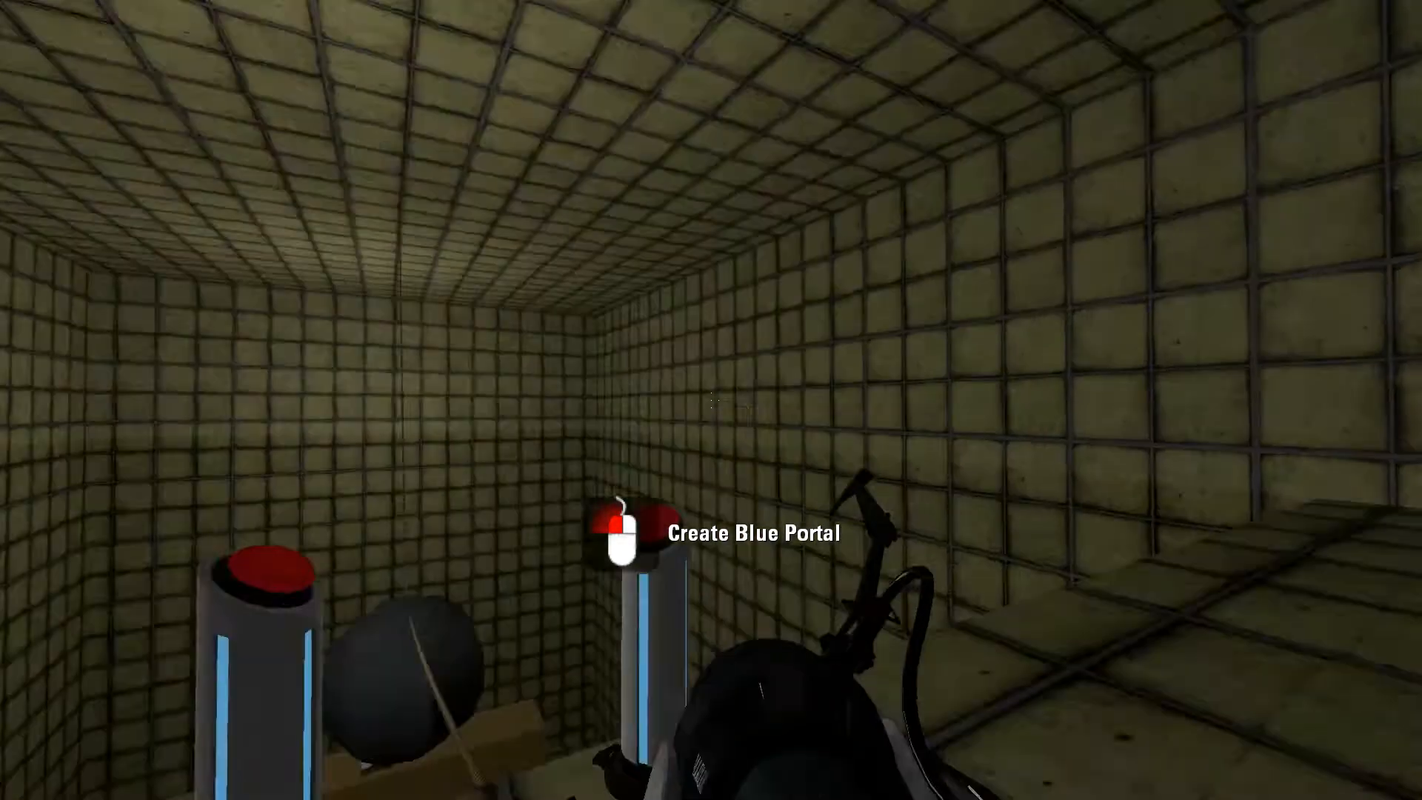
pyautogui.press('w')
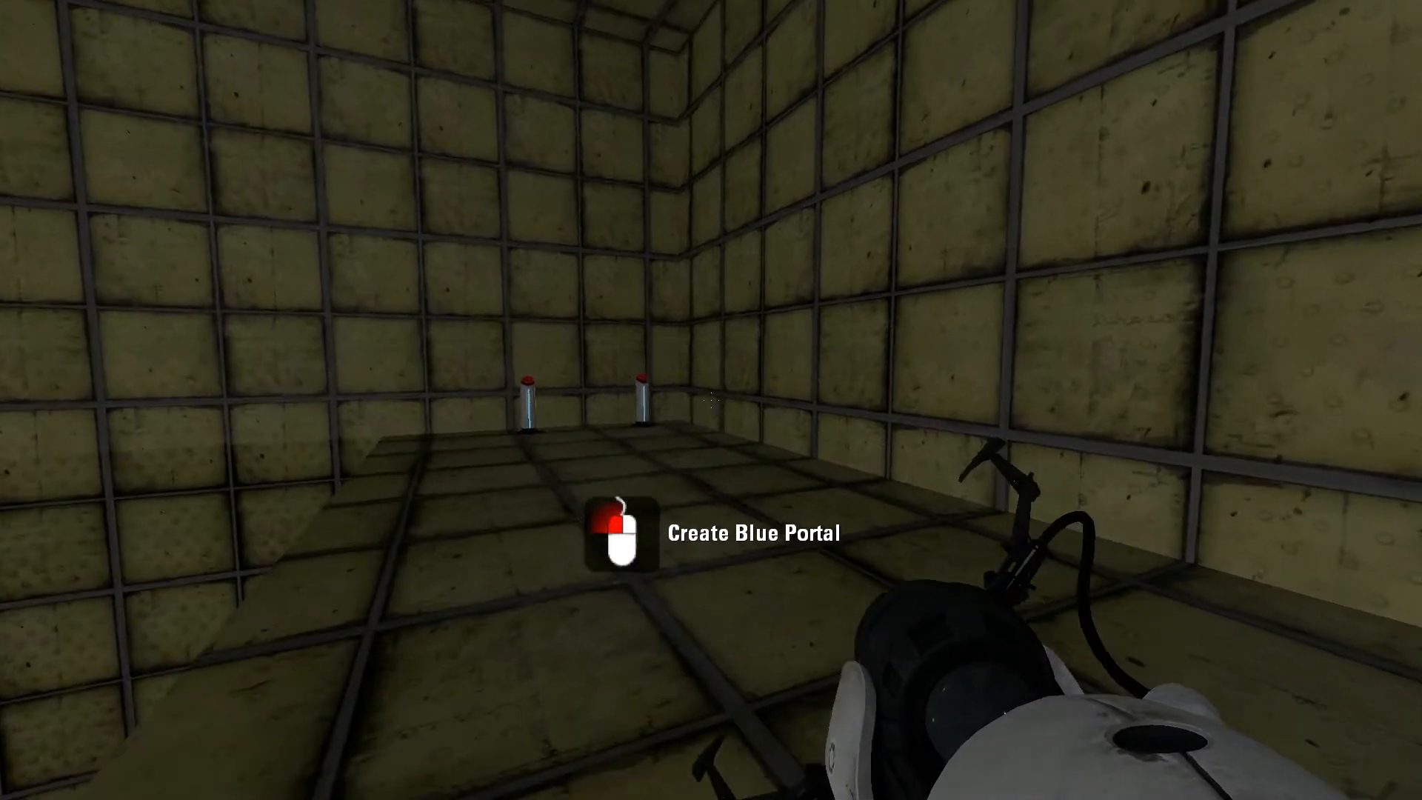
pyautogui.press('w')
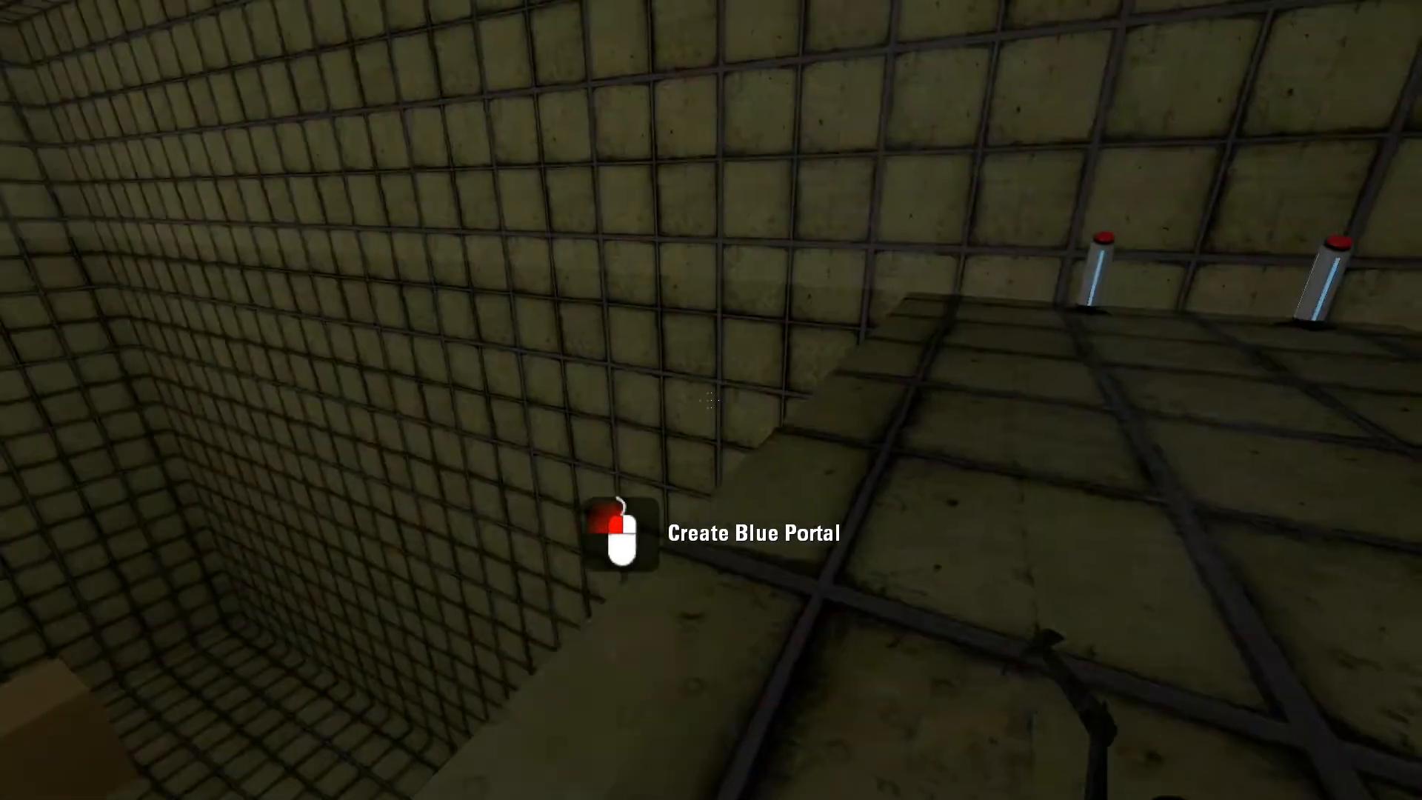
pyautogui.press('w')
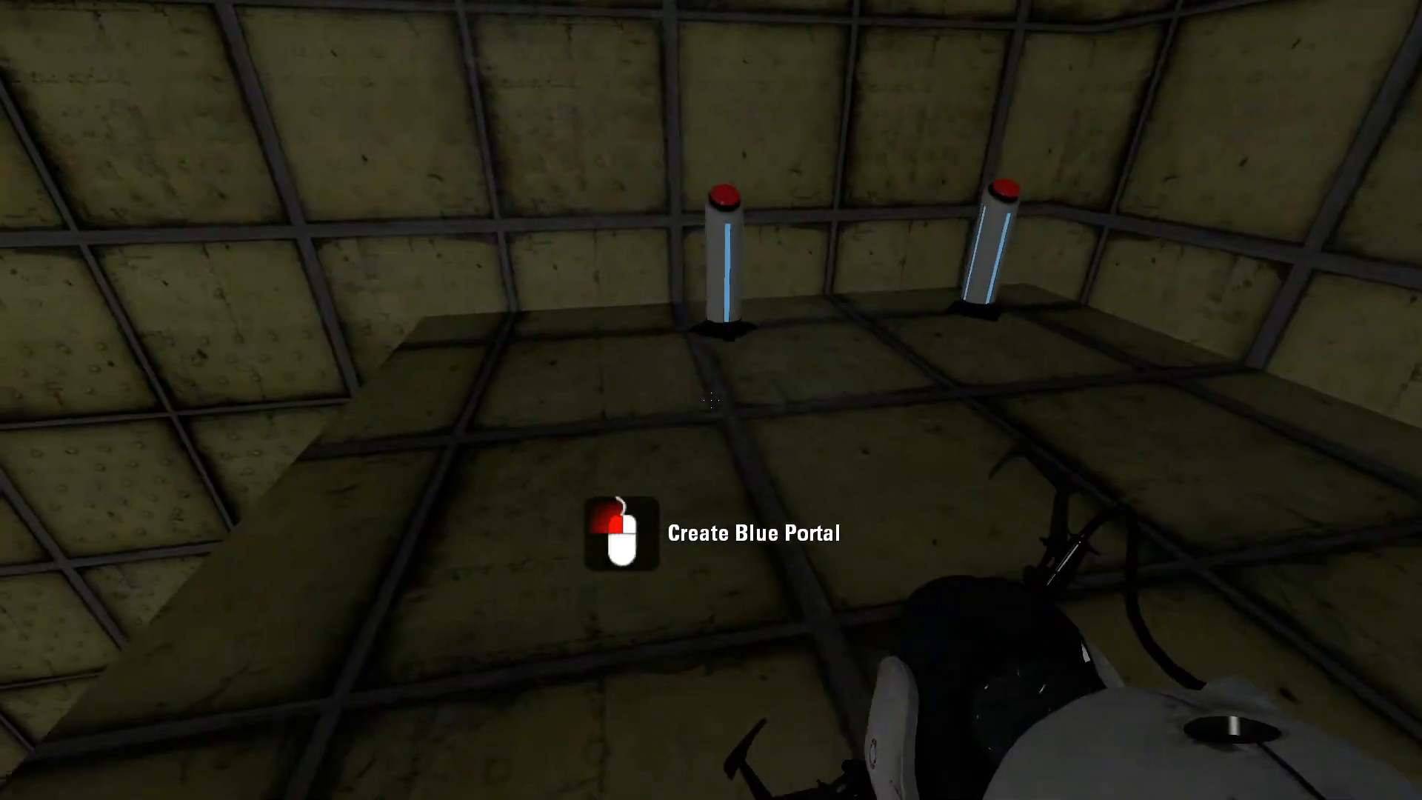
pyautogui.press('w')
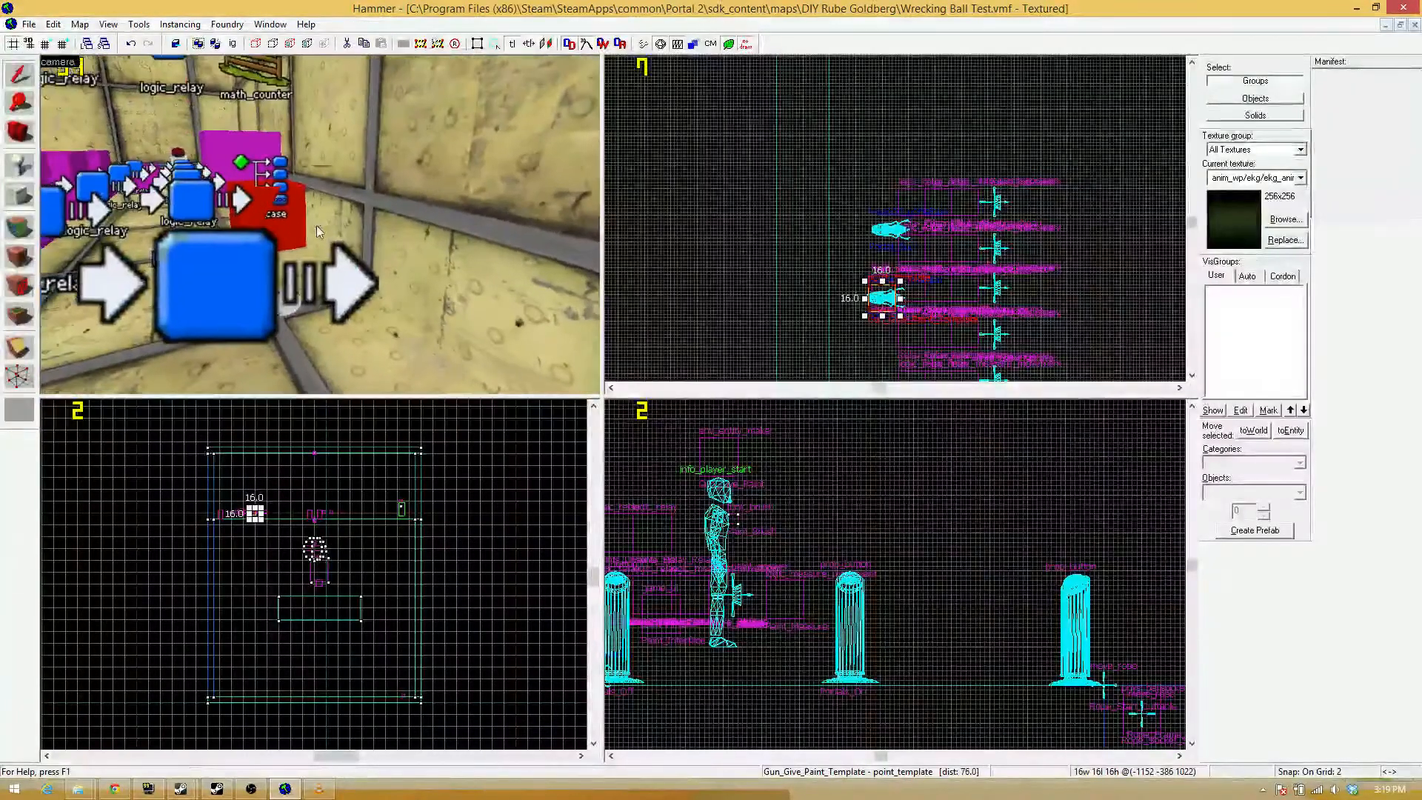
# Duplicate the Gun_Give_Paint_Template point_template onto the other gun model in the top view.
pyautogui.press('d')
pyautogui.press('z')
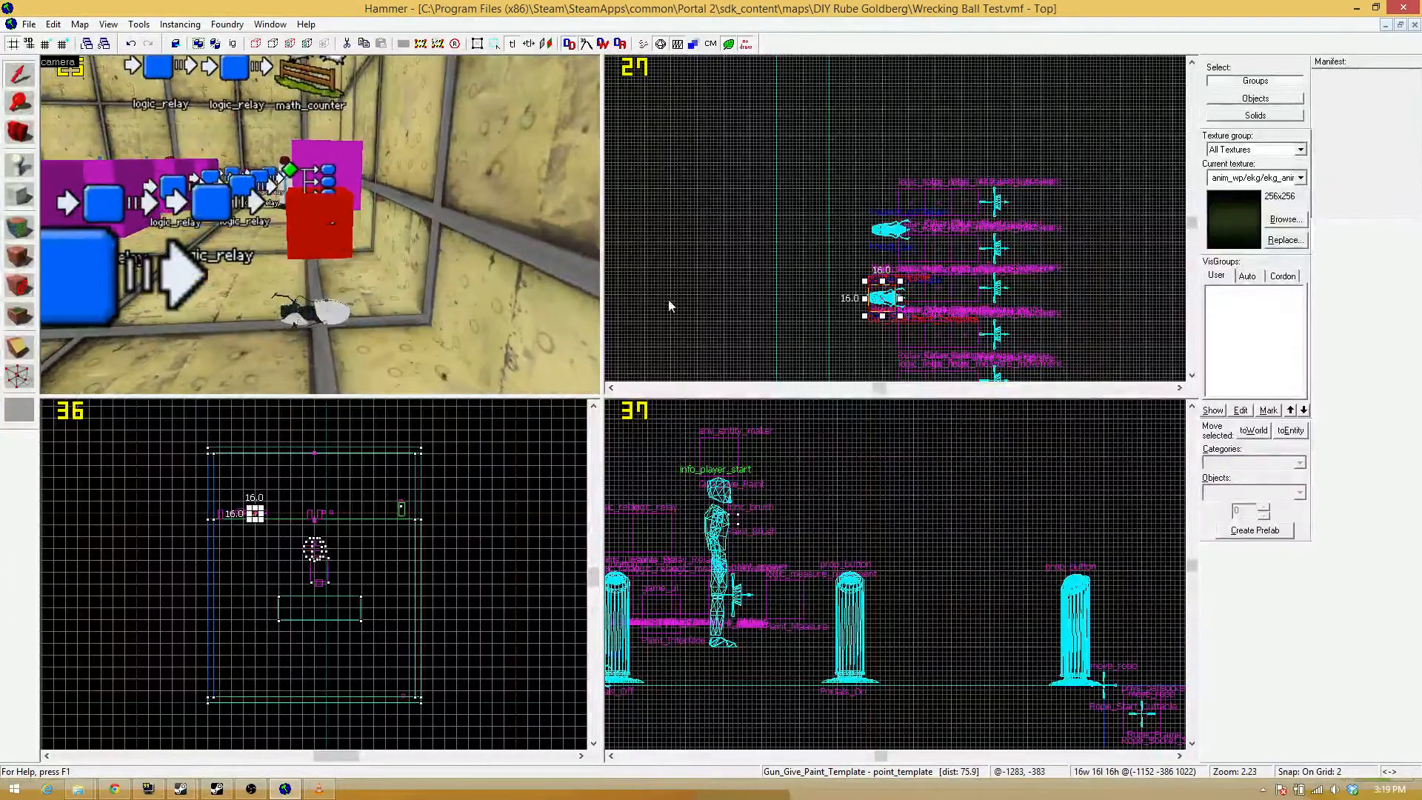
pyautogui.moveTo(873, 296); pyautogui.dragTo(877, 228)
pyautogui.press('z')
pyautogui.press('s')
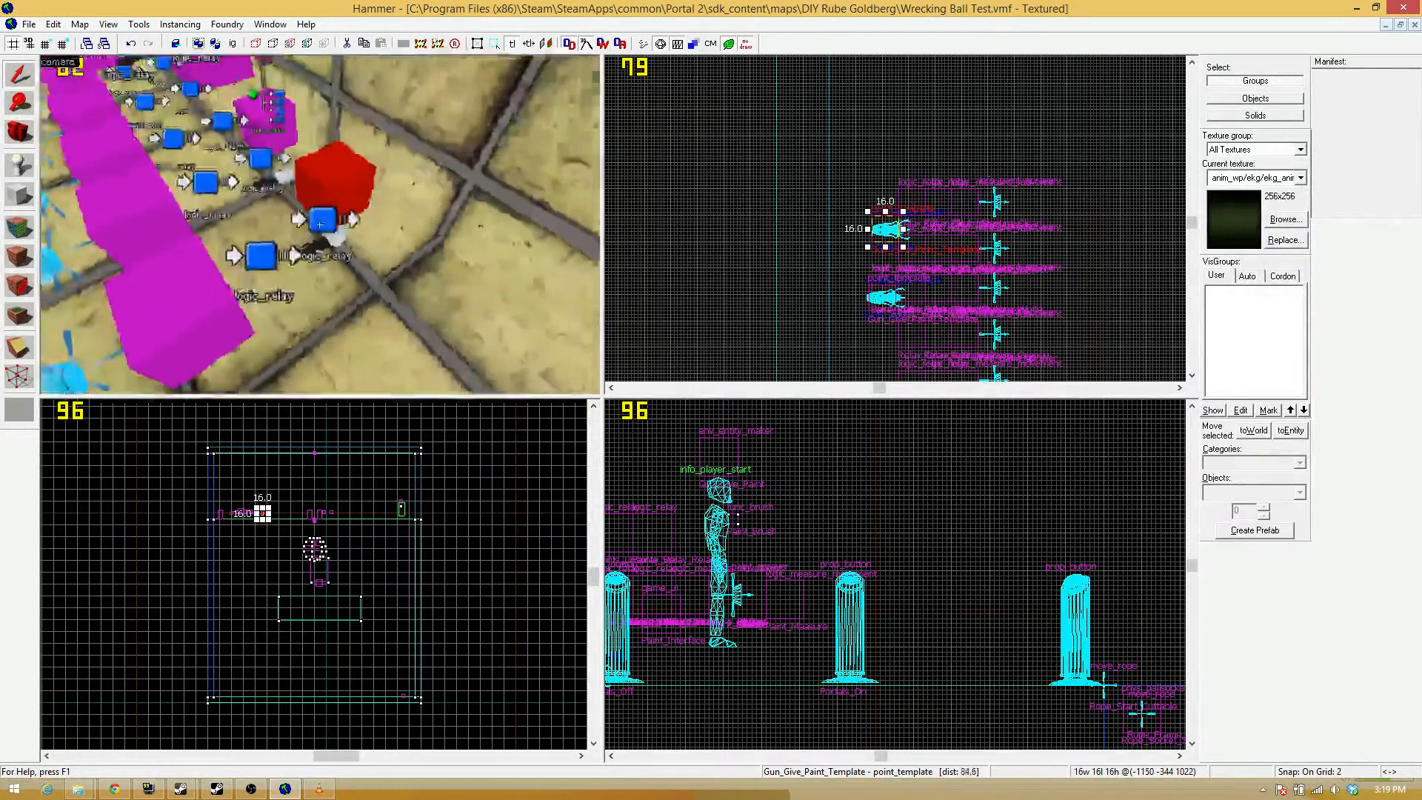
# Set Template 1 of the duplicated point_template to Portal_Gun and apply it.
pyautogui.press('z')
pyautogui.hotkey('alt', 'Return')
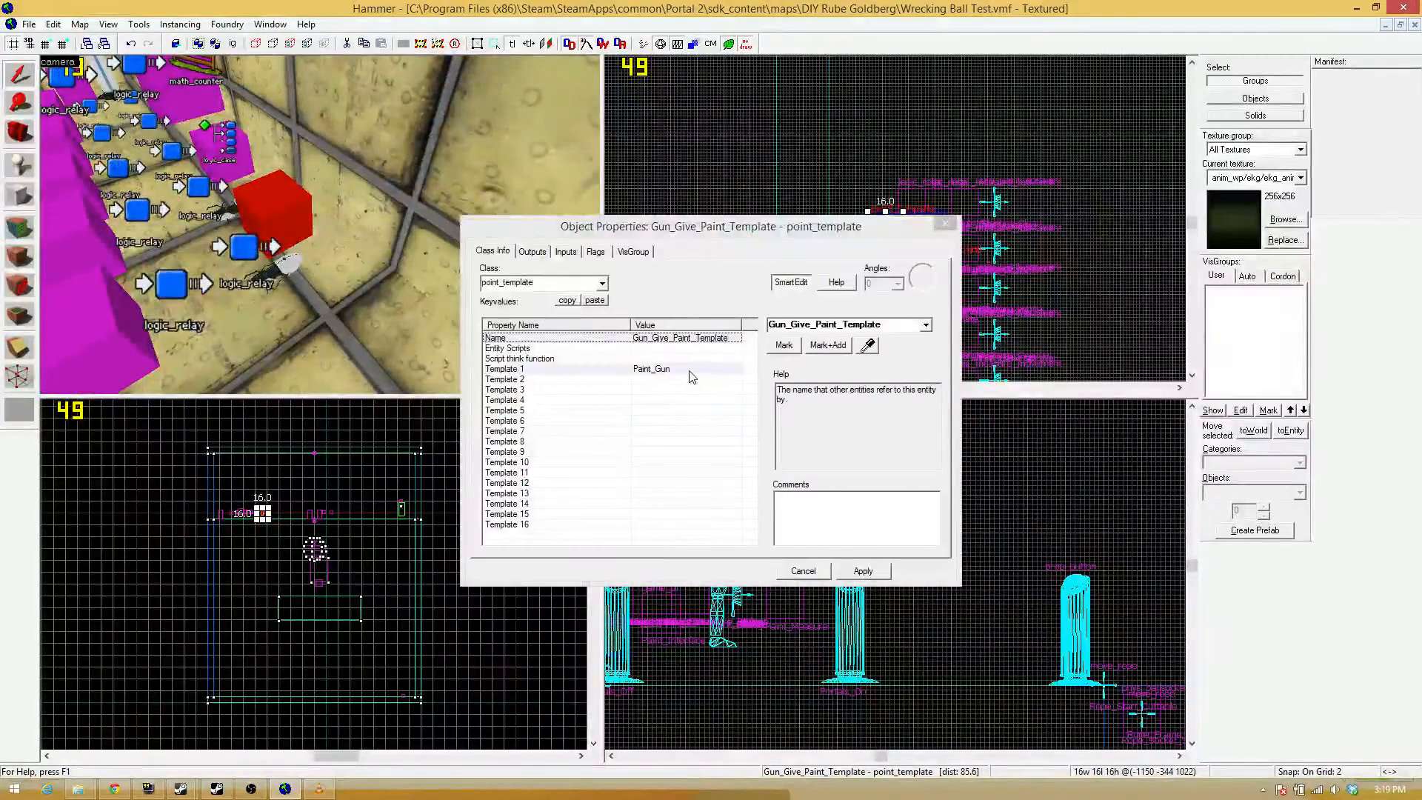
pyautogui.click(692, 369)
pyautogui.click(848, 323)
pyautogui.write('portal')
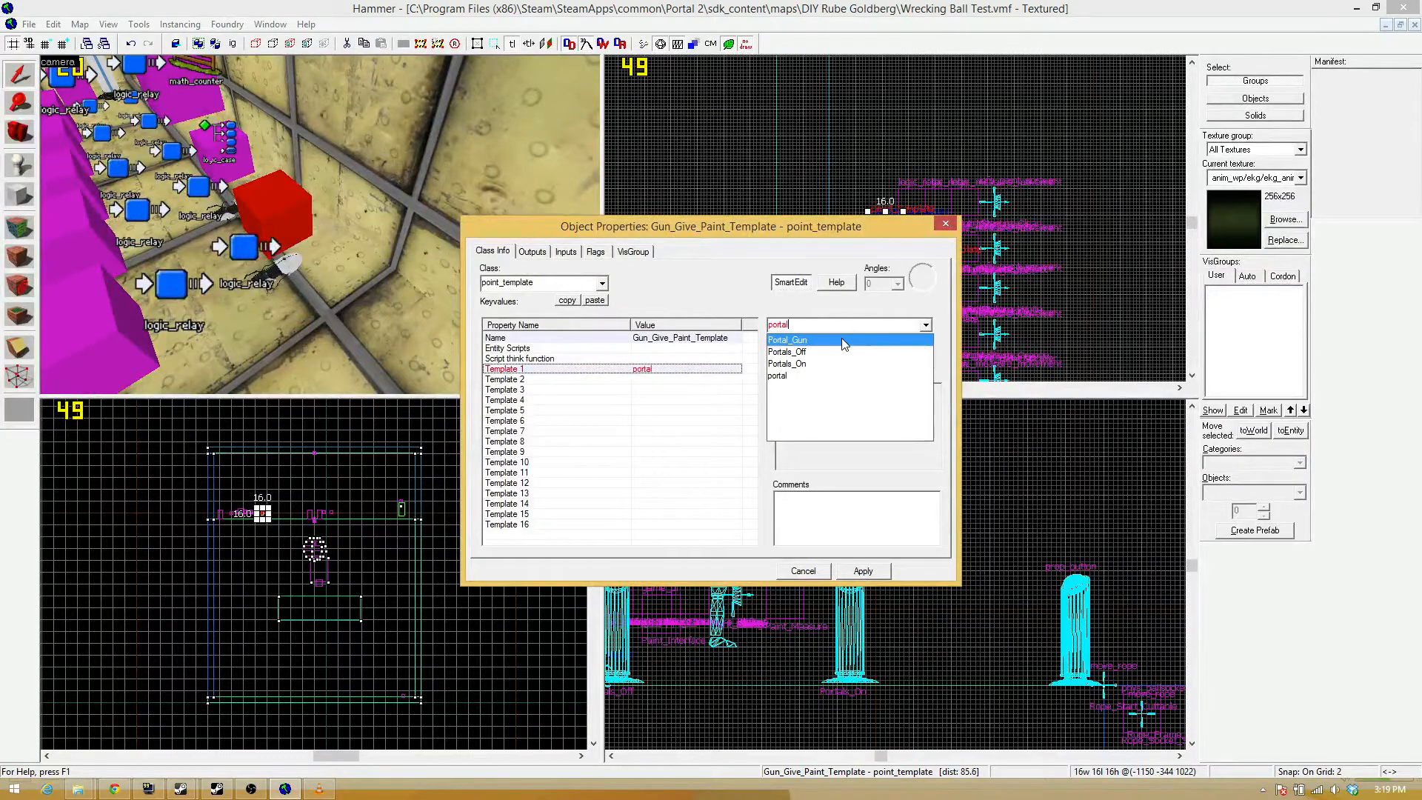
pyautogui.click(847, 339)
pyautogui.click(857, 567)
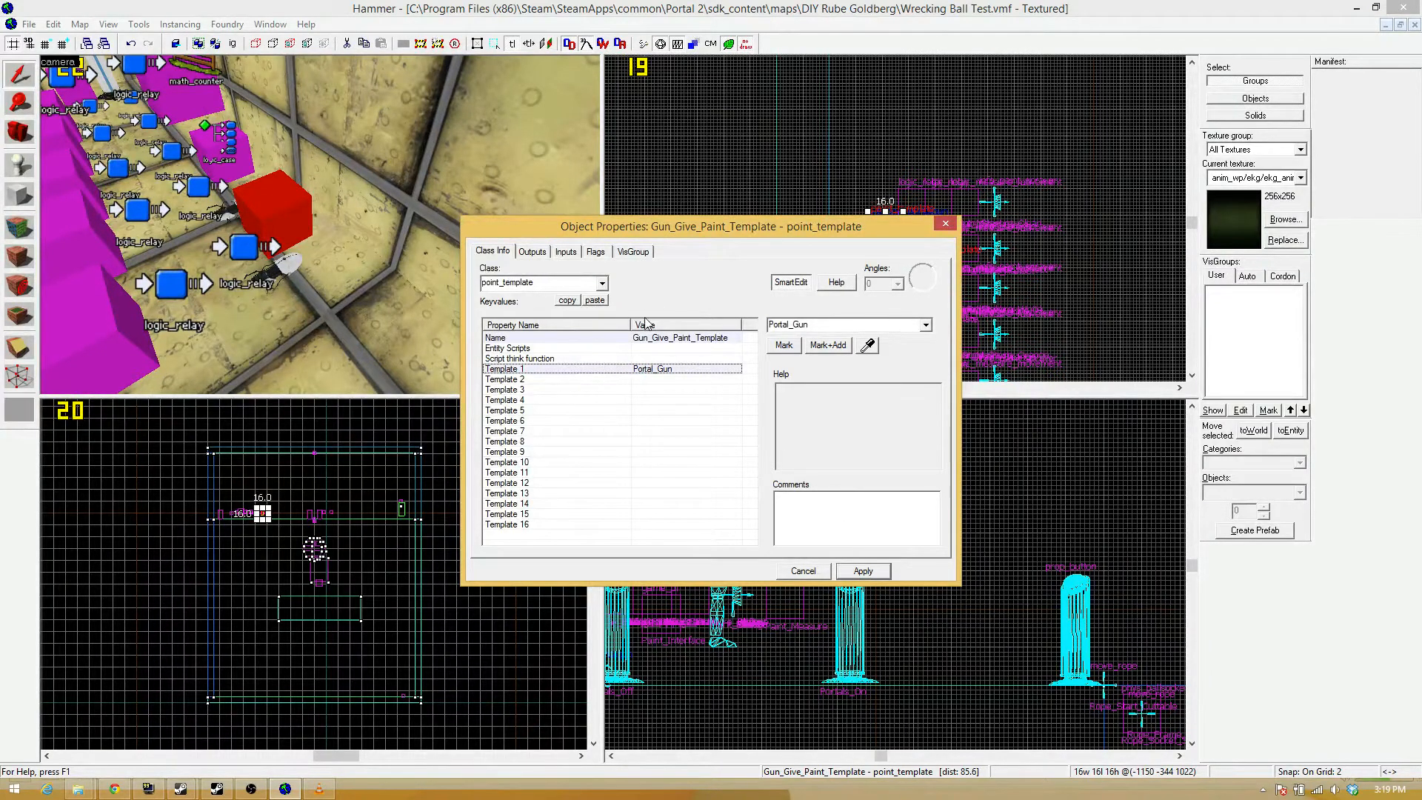
# Rename the duplicated point_template as Gun_Give_Portal_Template.
pyautogui.click(683, 338)
pyautogui.doubleClick(836, 325)
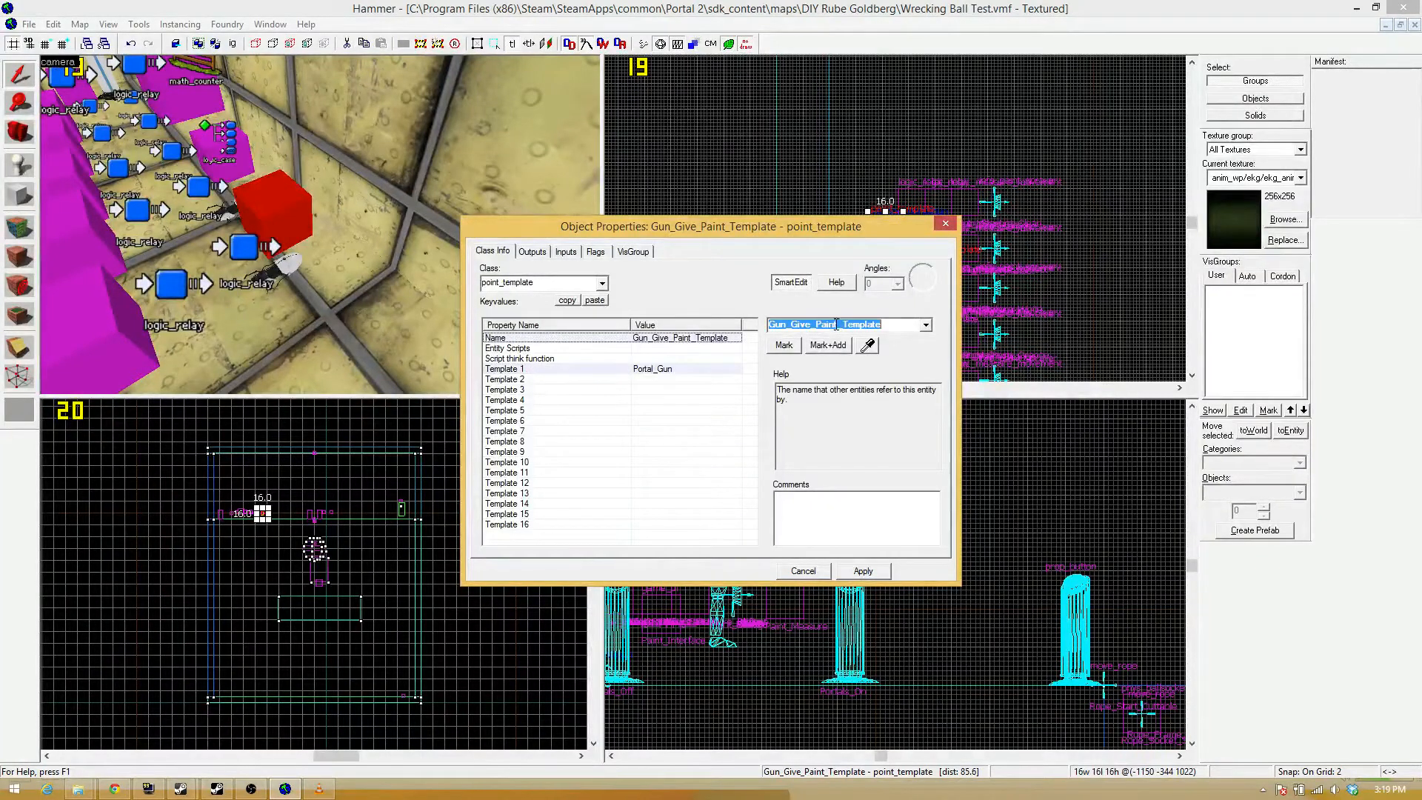
pyautogui.moveTo(837, 326); pyautogui.dragTo(817, 330)
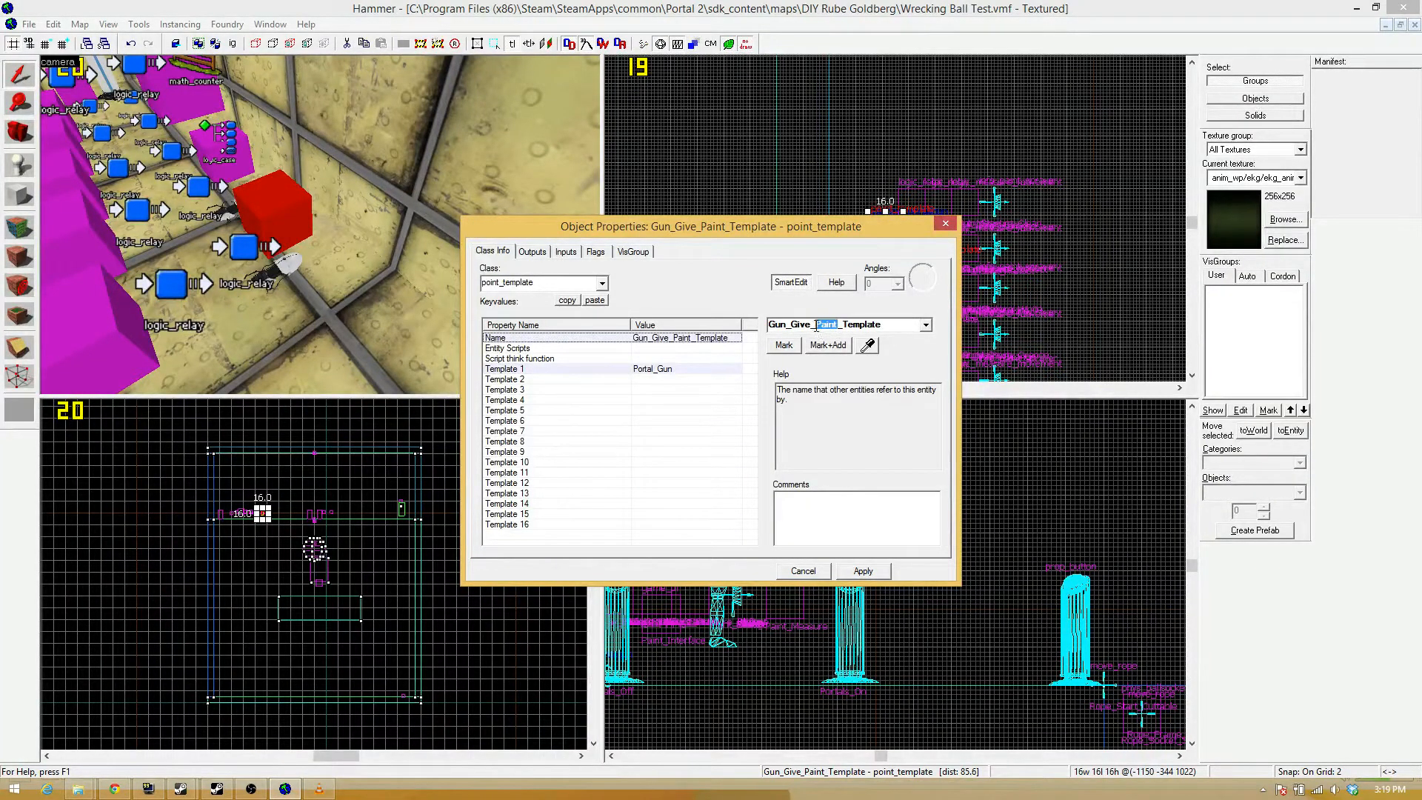
pyautogui.write('Portal')
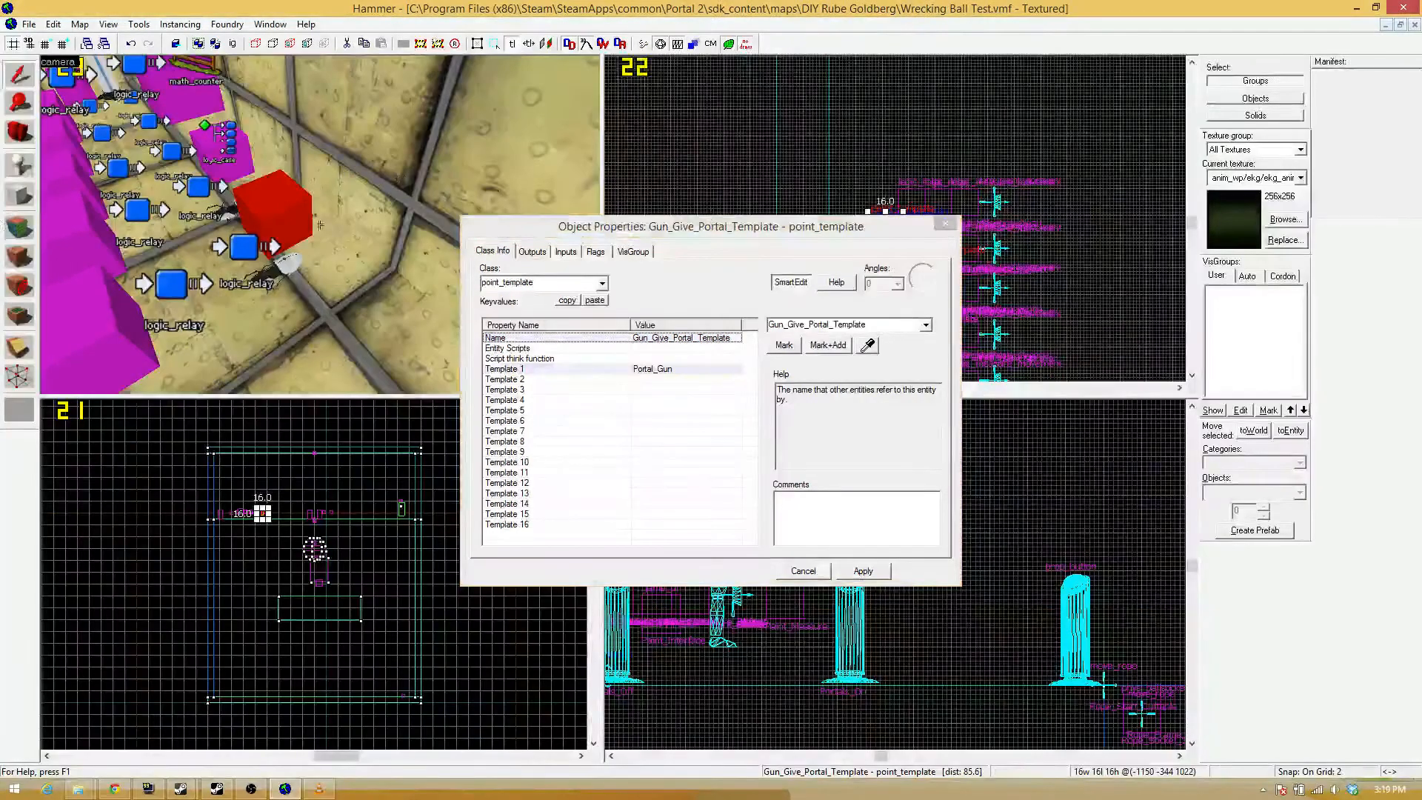
pyautogui.write('zwz')
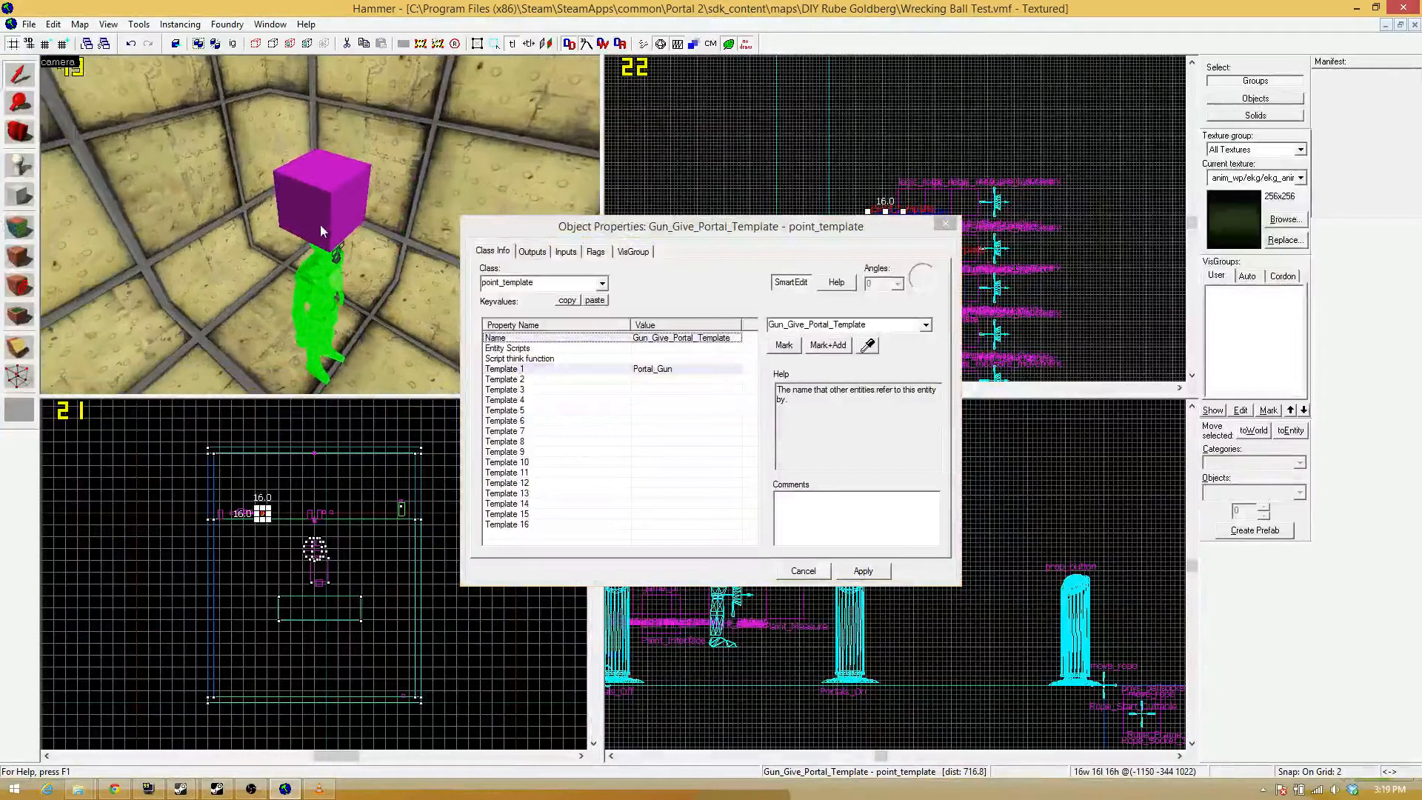
# Duplicate the Gun_Give_Paint env_entity_maker with a 2-unit offset above the info_player_start in the side view.
pyautogui.click(320, 223)
pyautogui.click(944, 223)
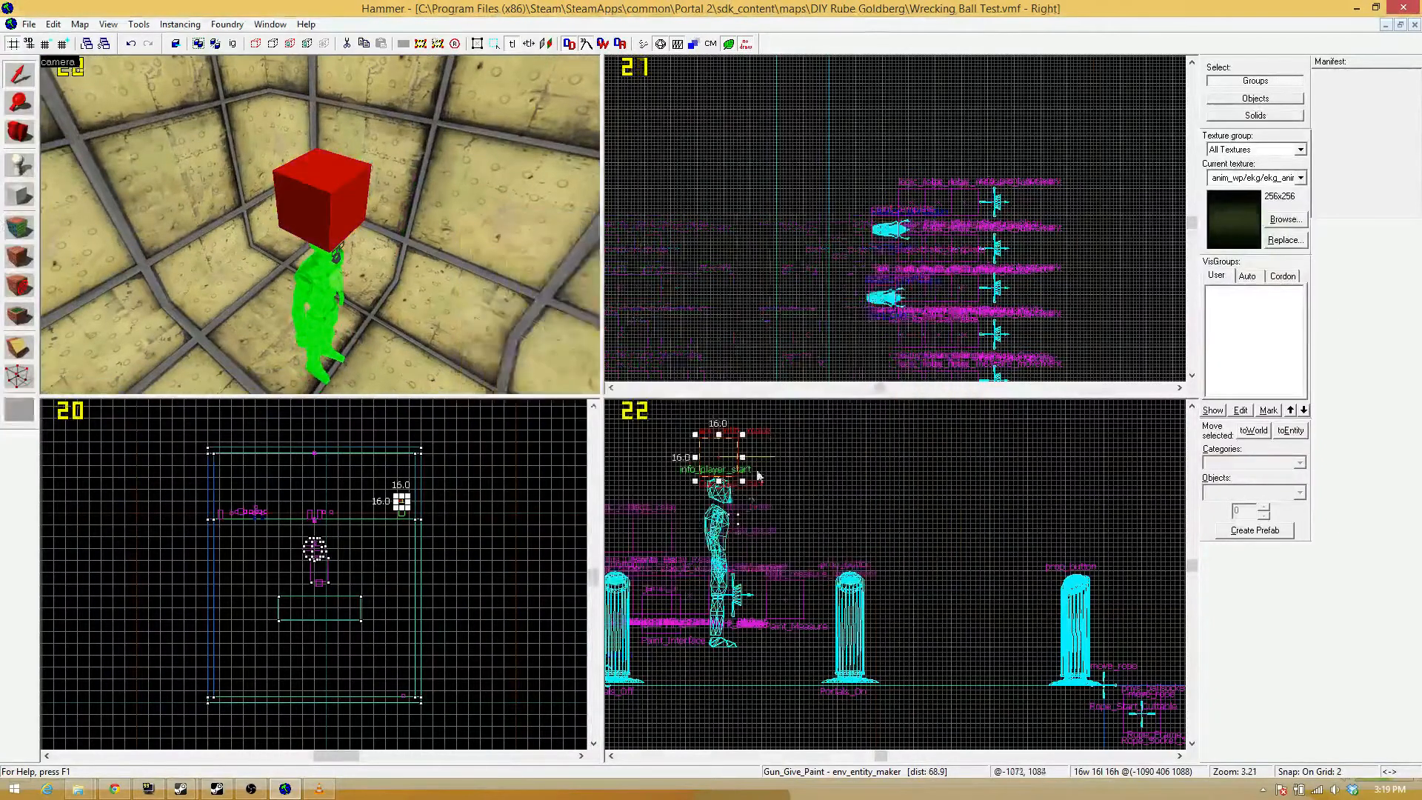
pyautogui.scroll(5, 740, 448)
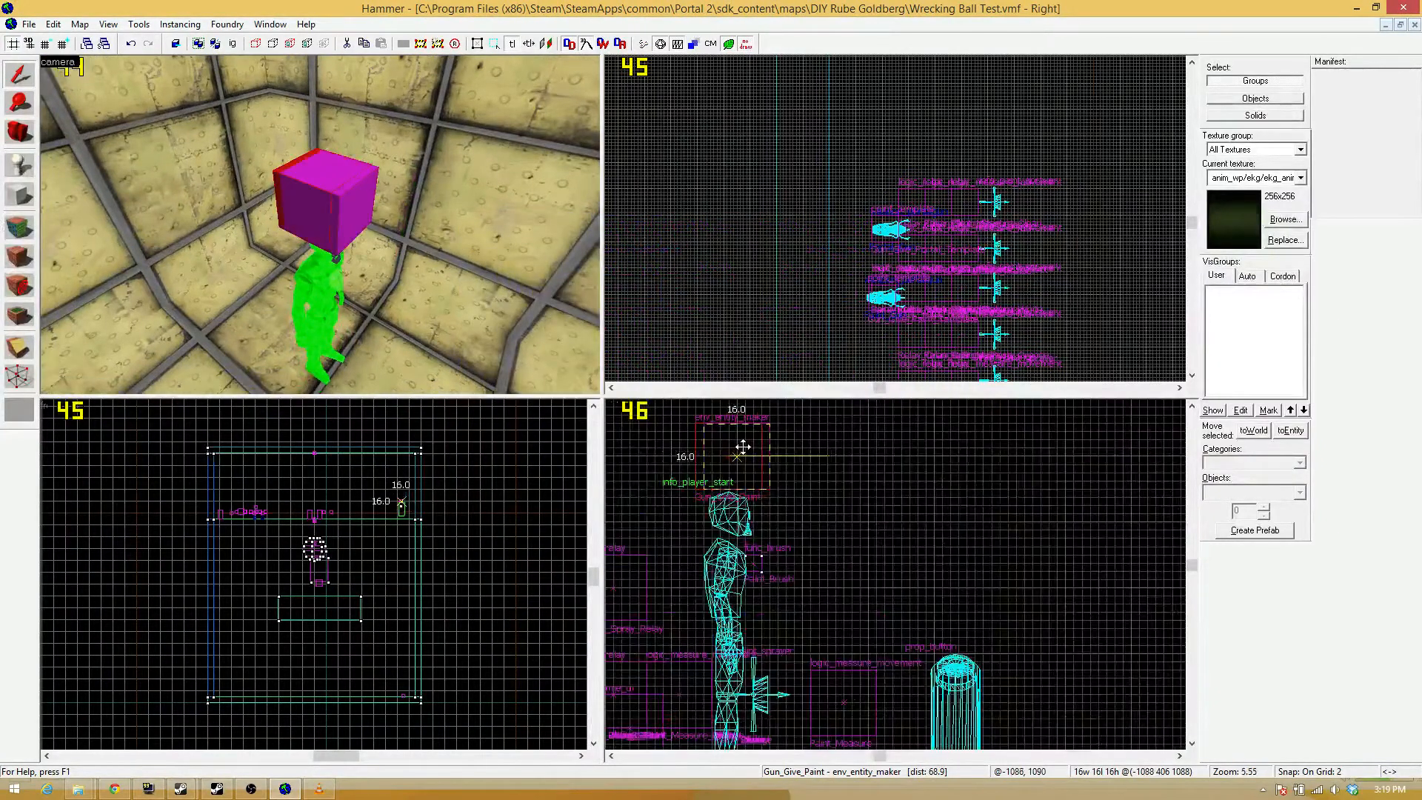
# Set the duplicated env_entity_maker's Point_template To Spawn to Gun_Give_Portal_Template.
pyautogui.doubleClick(743, 448)
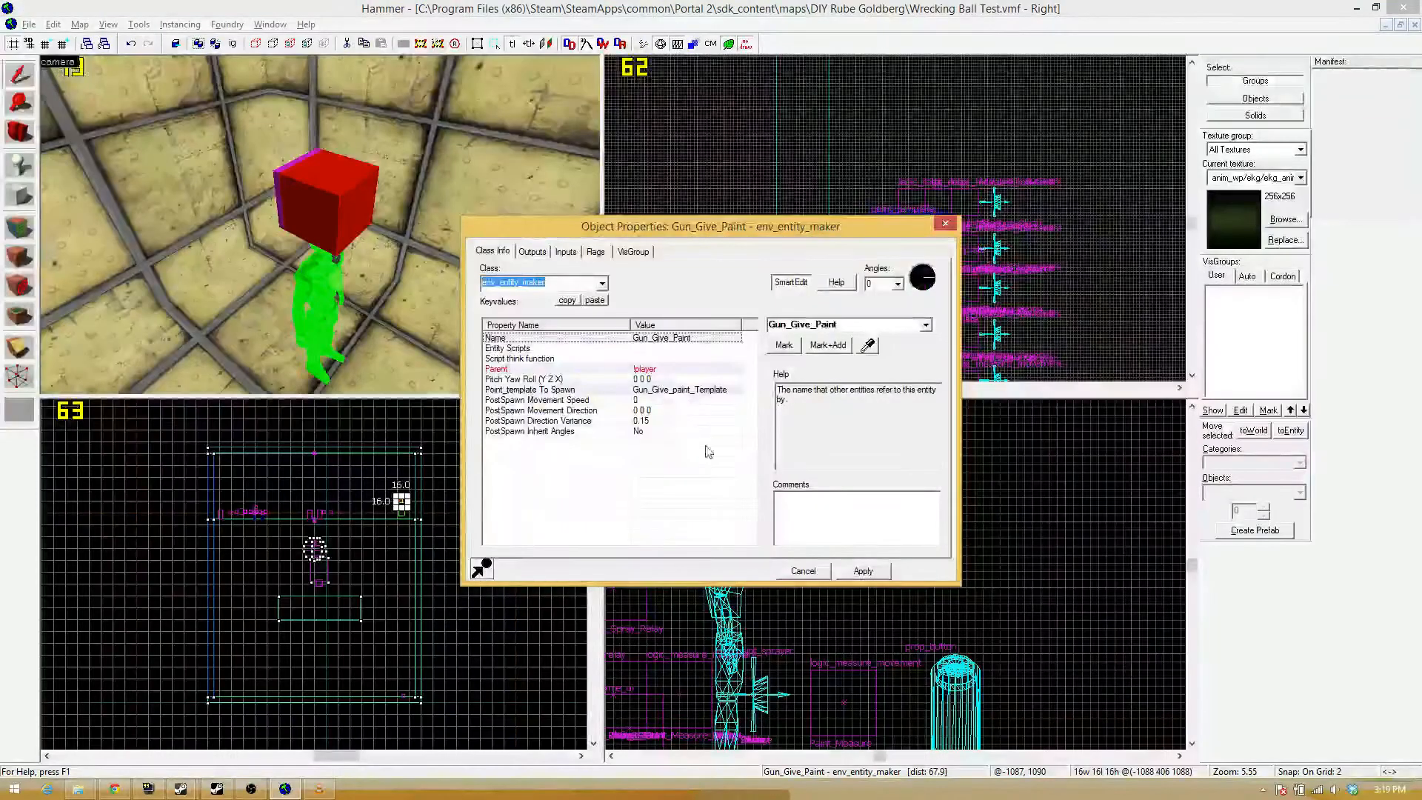
pyautogui.click(675, 393)
pyautogui.doubleClick(827, 327)
pyautogui.moveTo(827, 326); pyautogui.dragTo(809, 327)
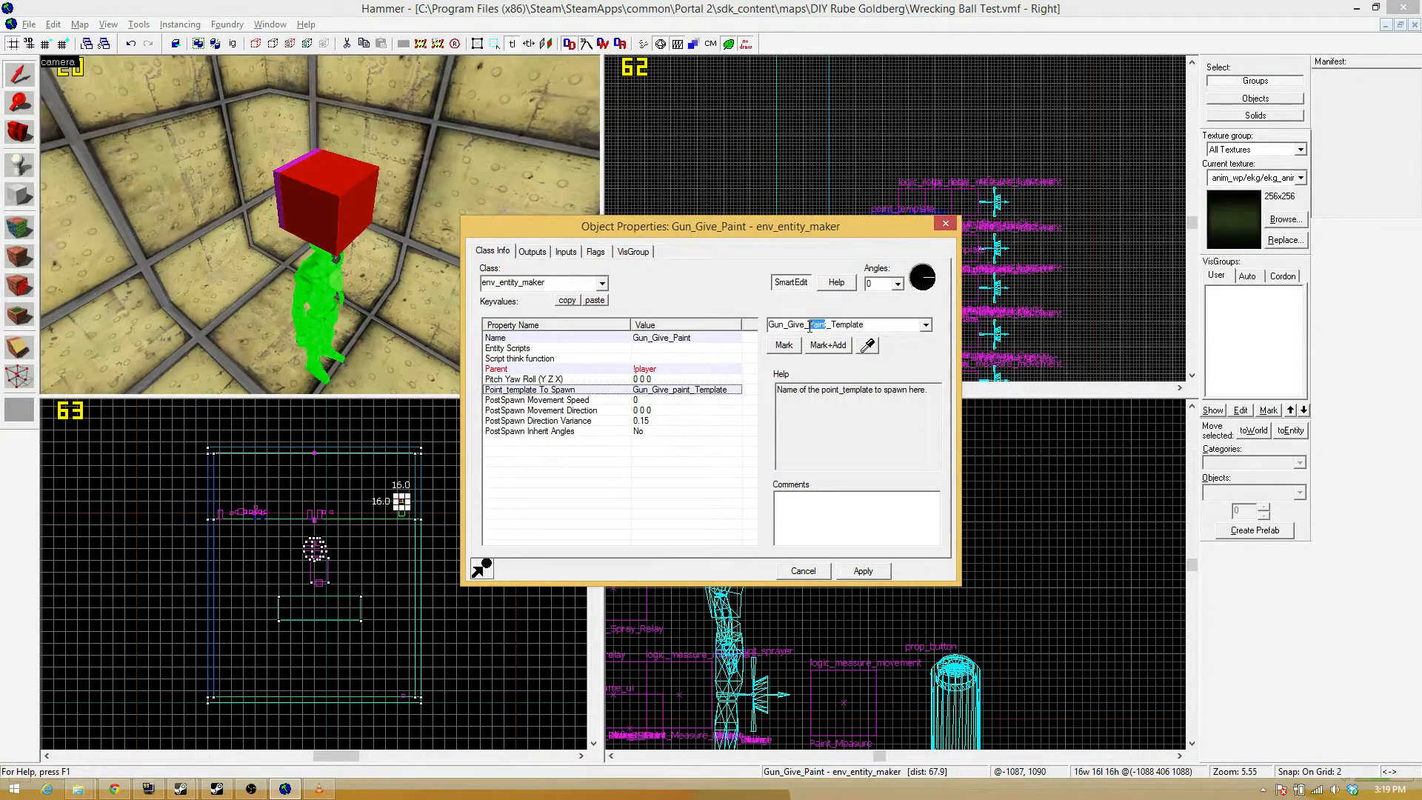
pyautogui.write('Portal')
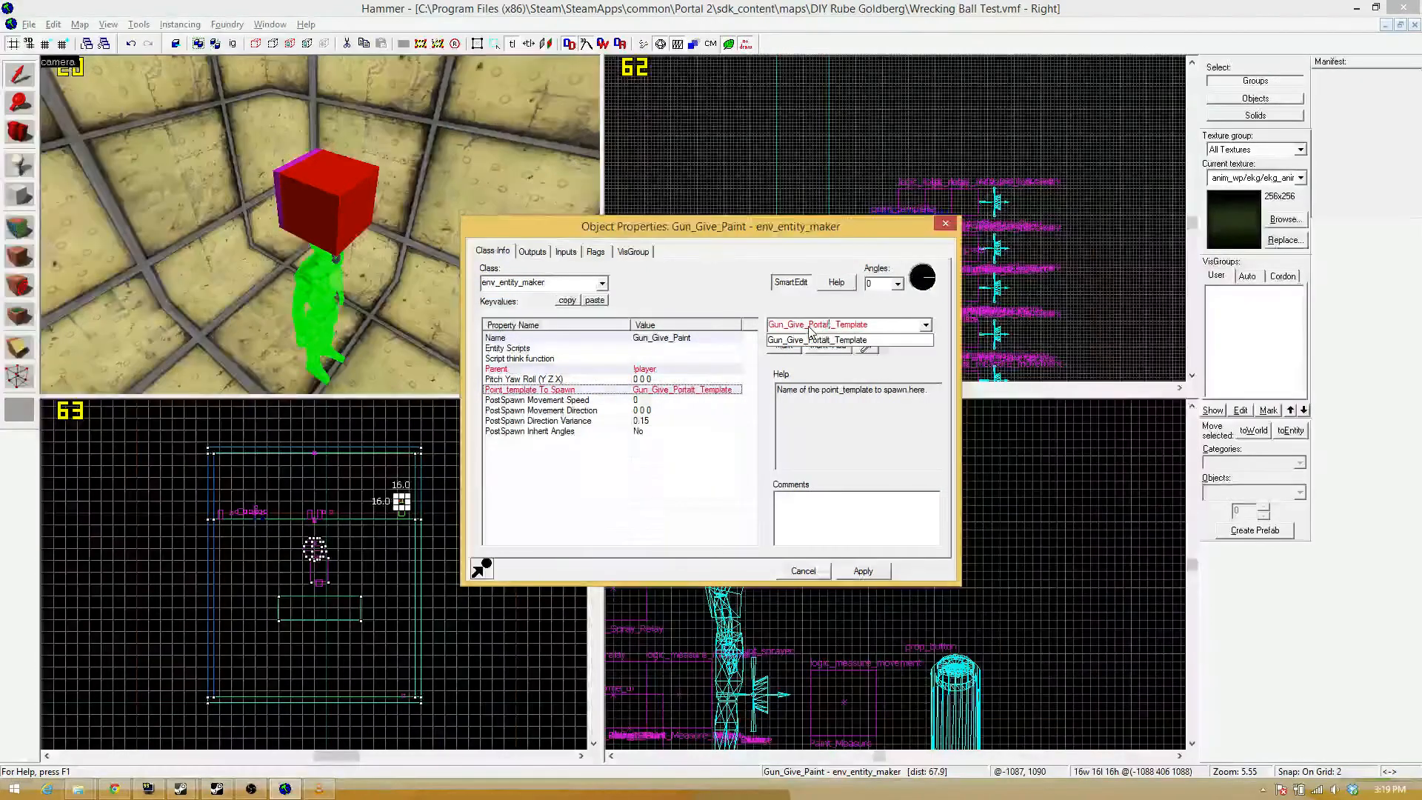
pyautogui.press('Delete')
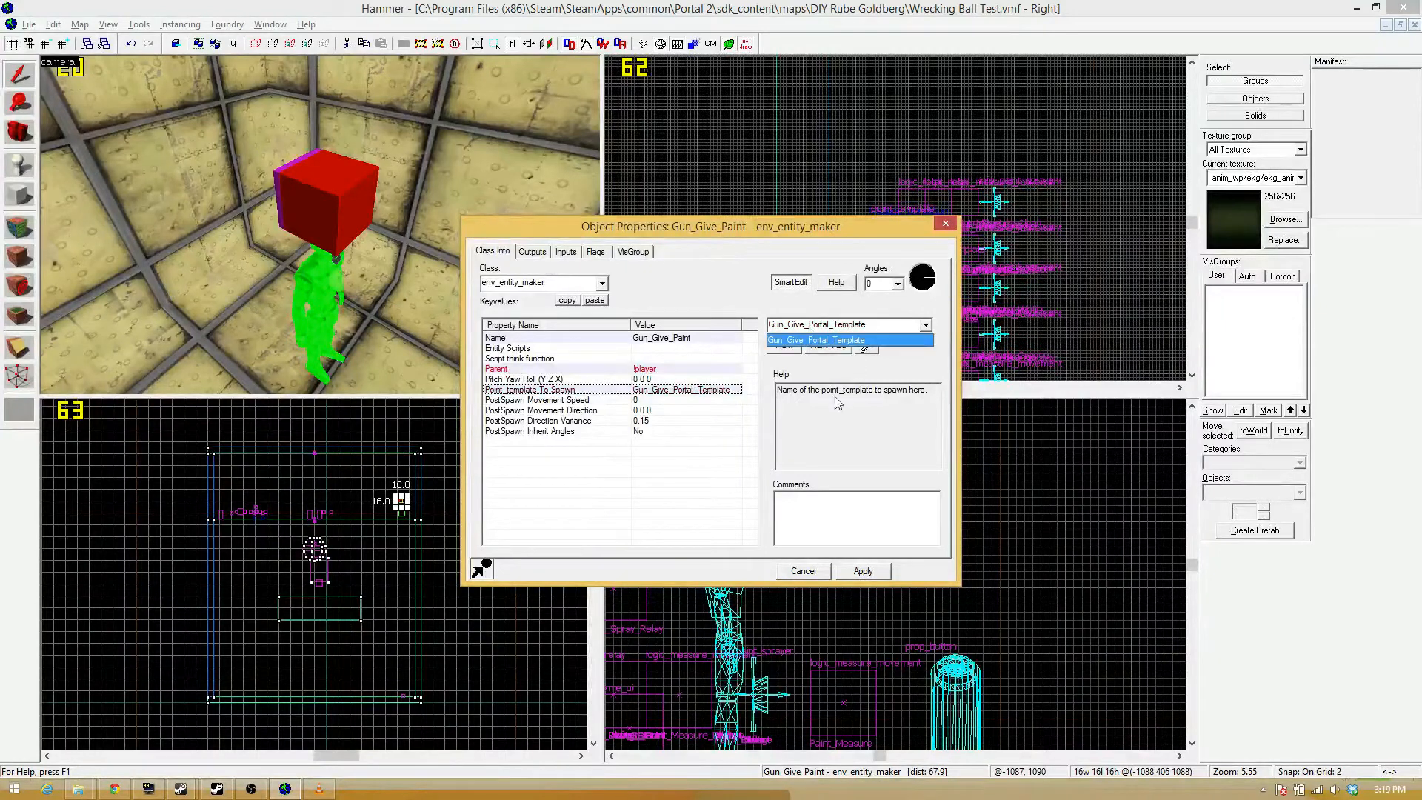
# Rename the duplicated env_entity_maker as Gun_Give_Portal and close its properties.
pyautogui.click(690, 339)
pyautogui.click(711, 339)
pyautogui.doubleClick(843, 326)
pyautogui.click(847, 326)
pyautogui.press('BackSpace')
pyautogui.press('BackSpace')
pyautogui.press('BackSpace')
pyautogui.press('BackSpace')
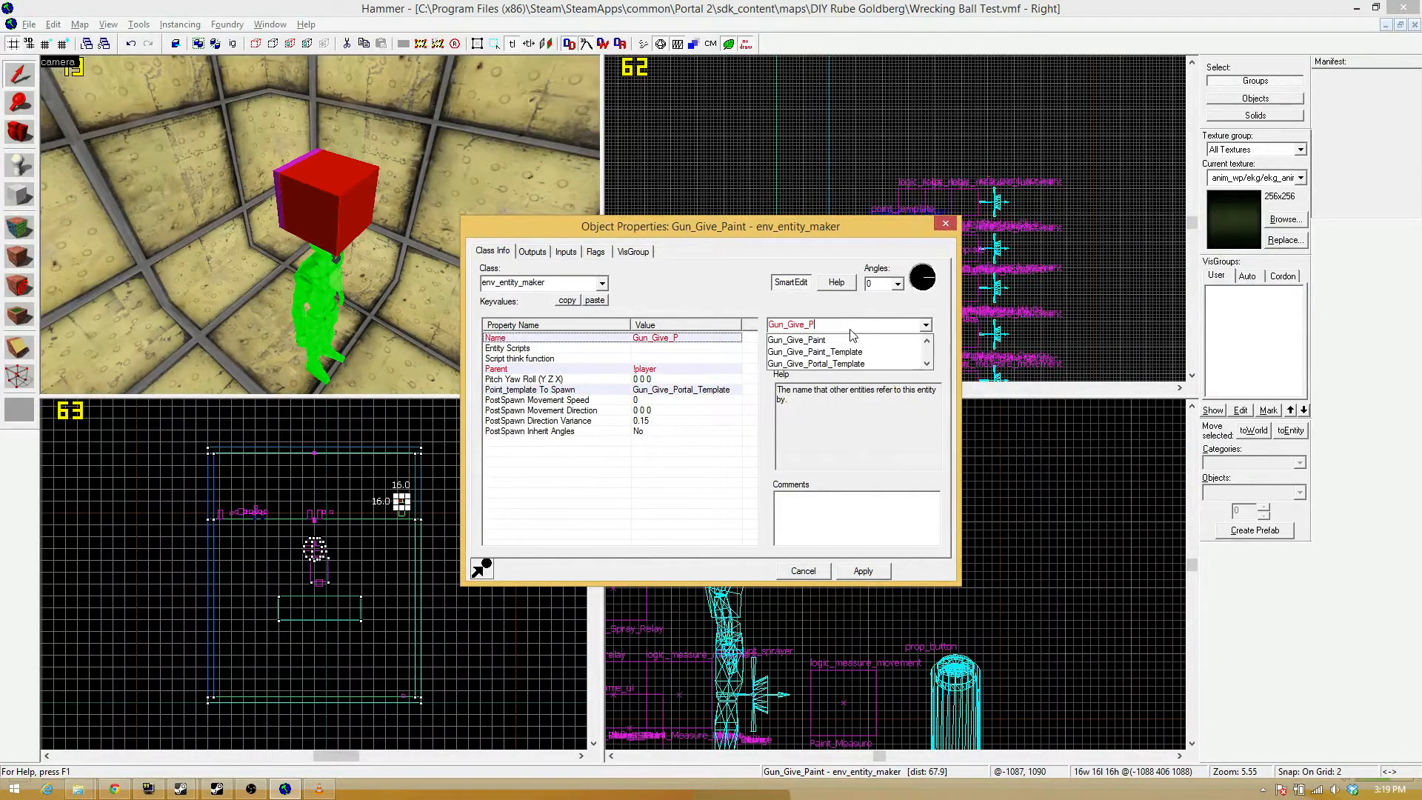
pyautogui.write('Portal')
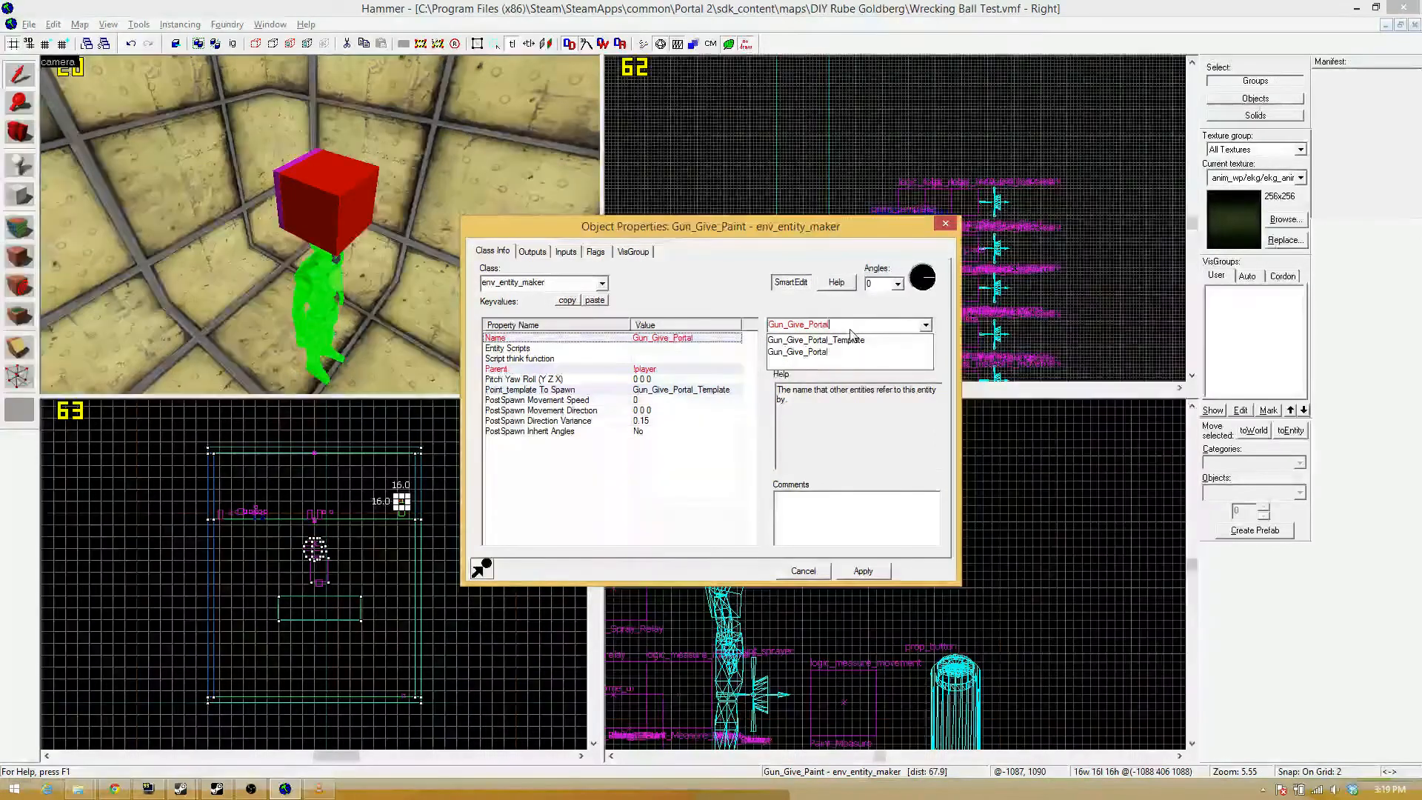
pyautogui.press('Return')
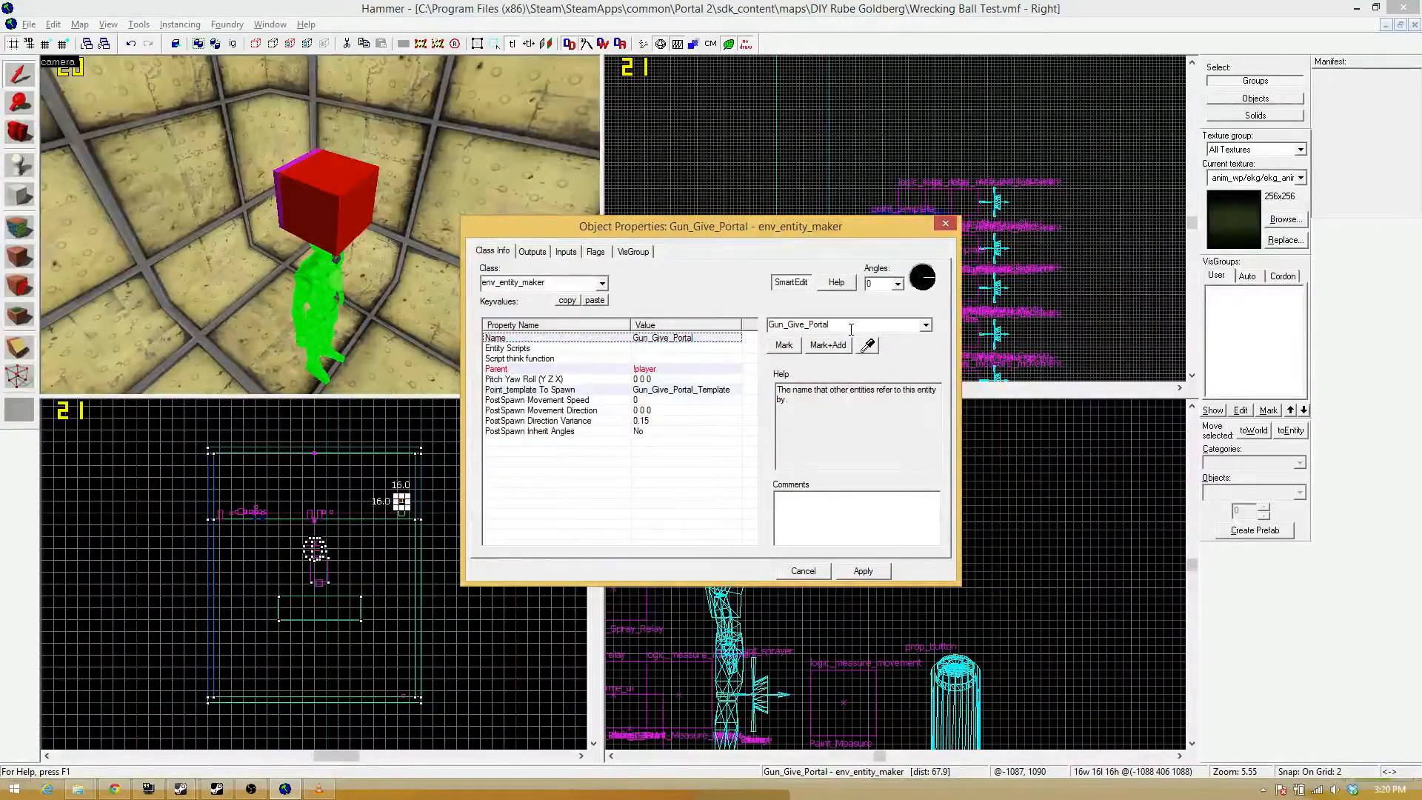
pyautogui.click(945, 223)
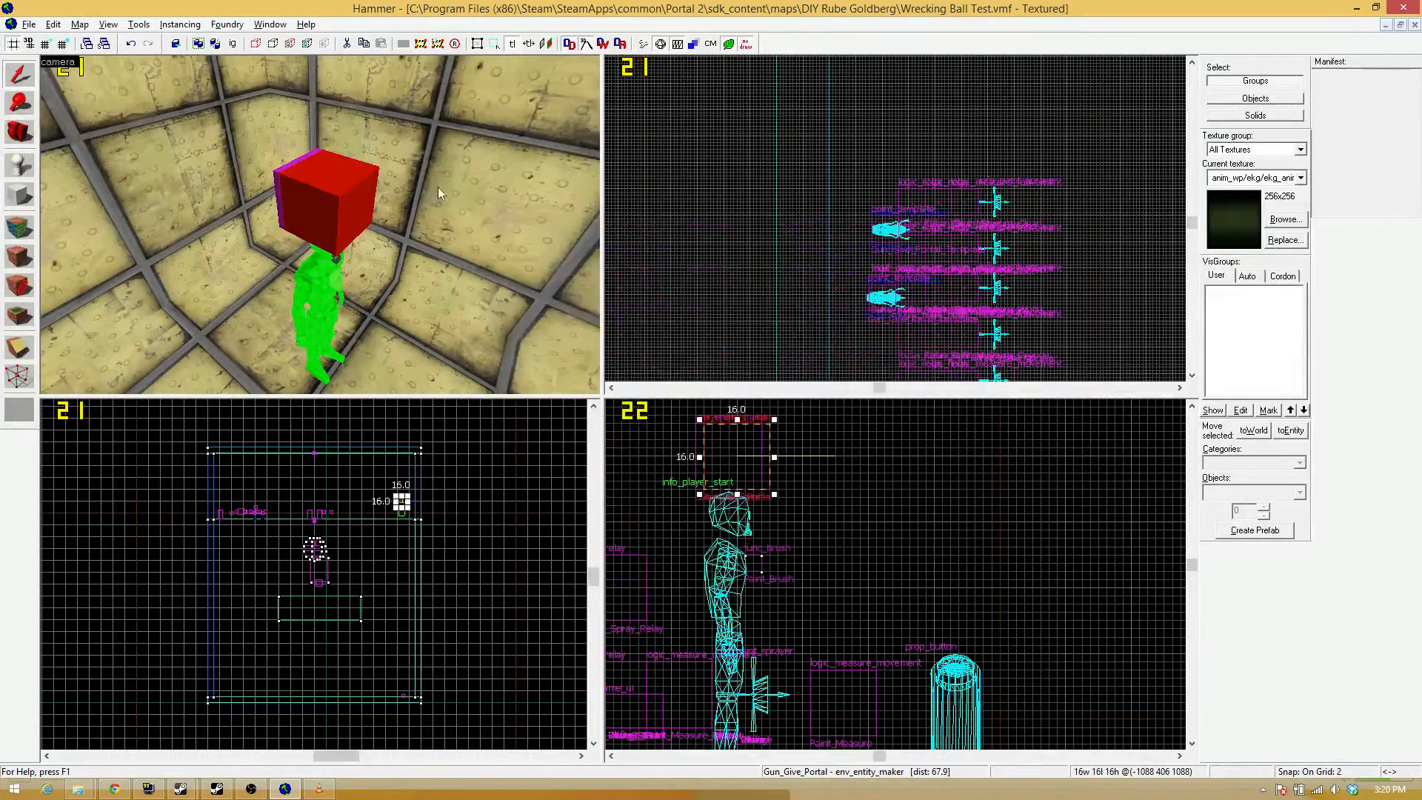
# Add an output to the Portals_On prop_button that fires on OnPressed.
pyautogui.press('z')
pyautogui.press('w')
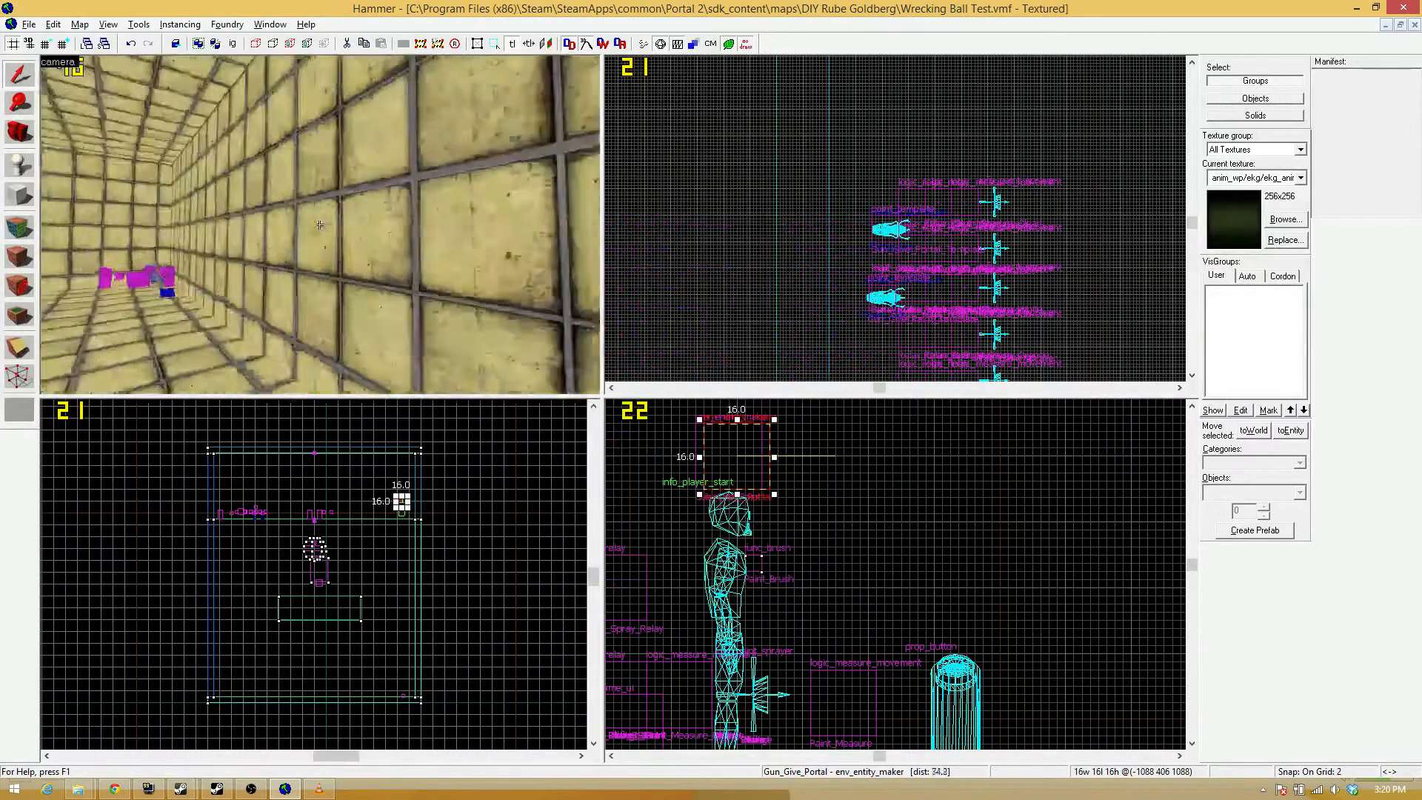
pyautogui.press('z')
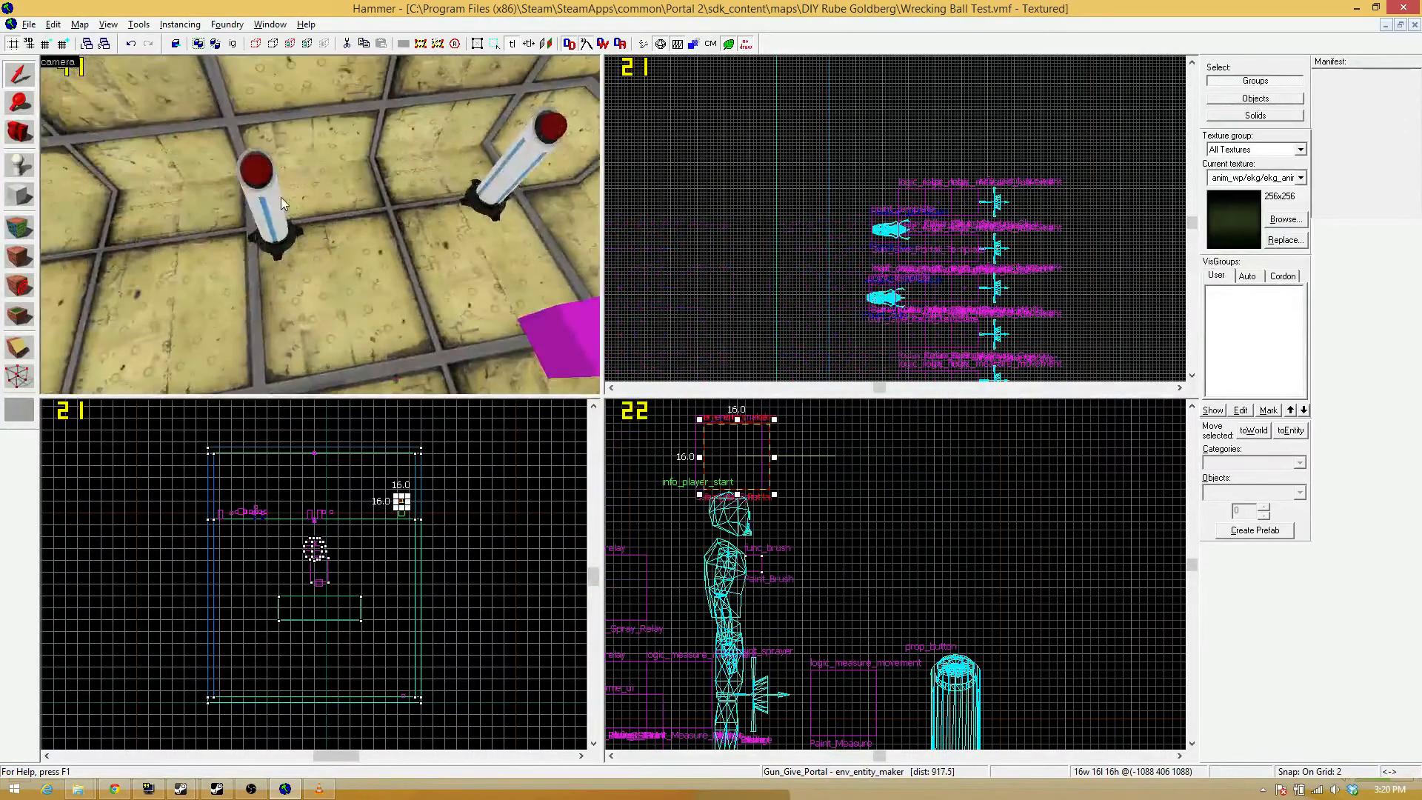
pyautogui.doubleClick(282, 197)
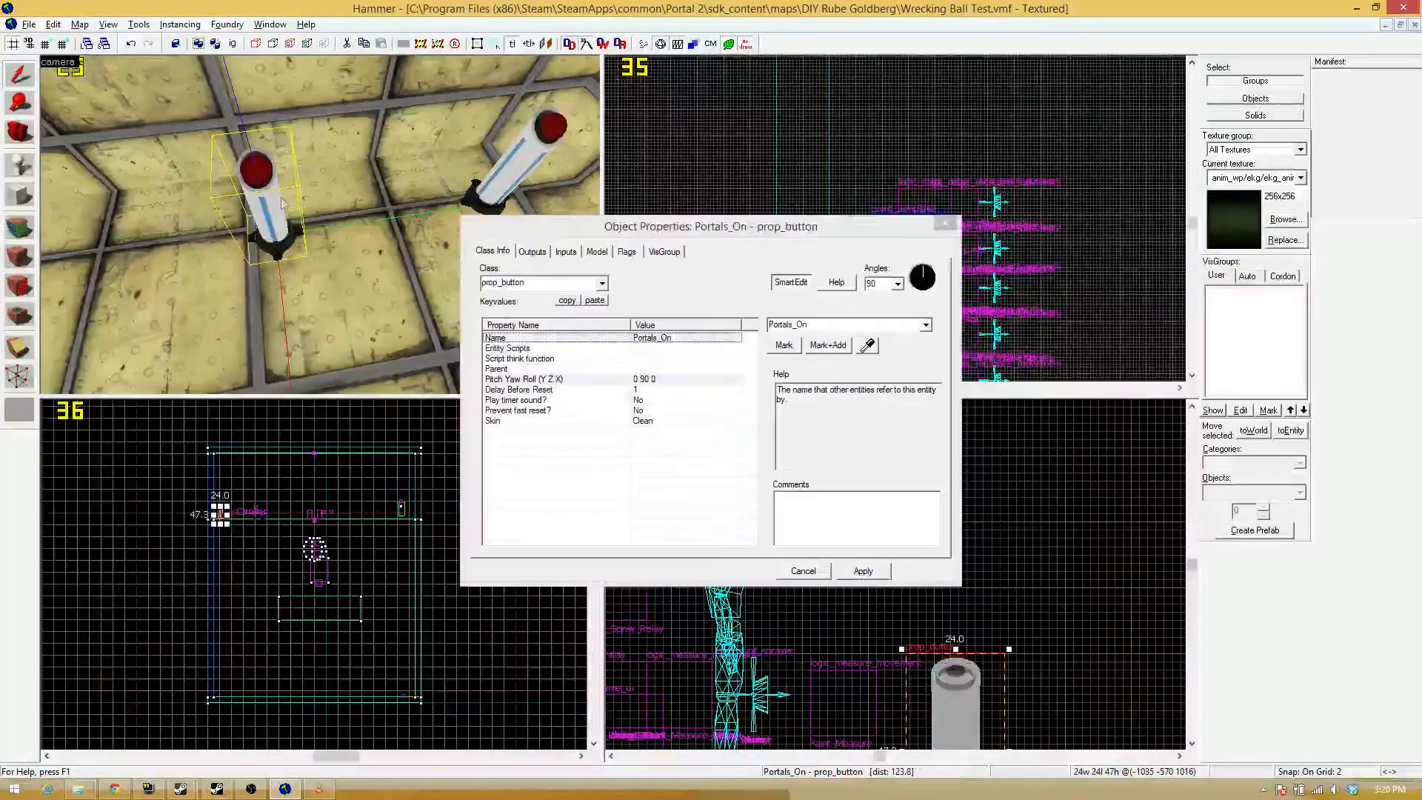
pyautogui.click(533, 252)
pyautogui.click(565, 538)
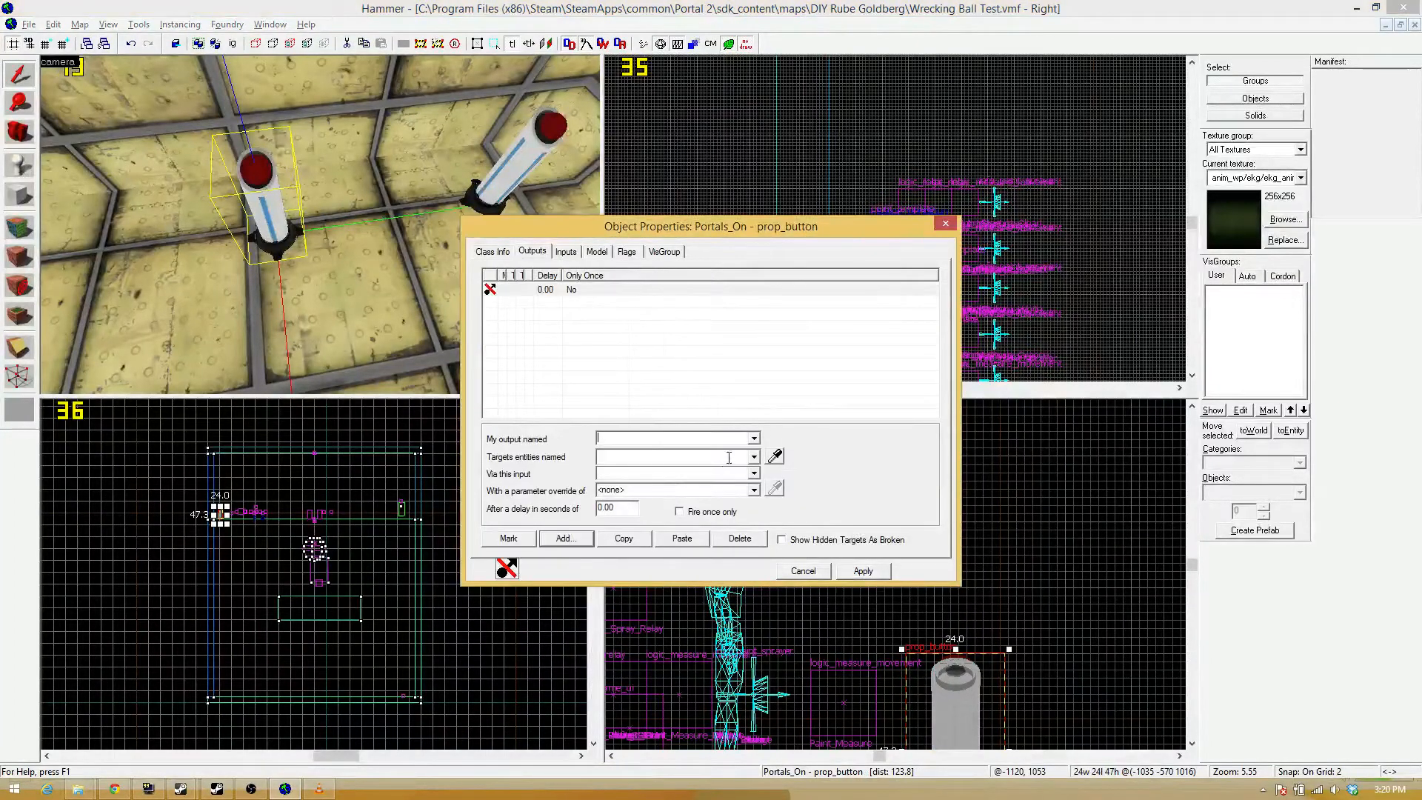
pyautogui.click(752, 440)
pyautogui.click(689, 461)
# Target the Deweaponify entity with the button's OnPressed output, using the Strip input.
pyautogui.press('z')
pyautogui.press('z')
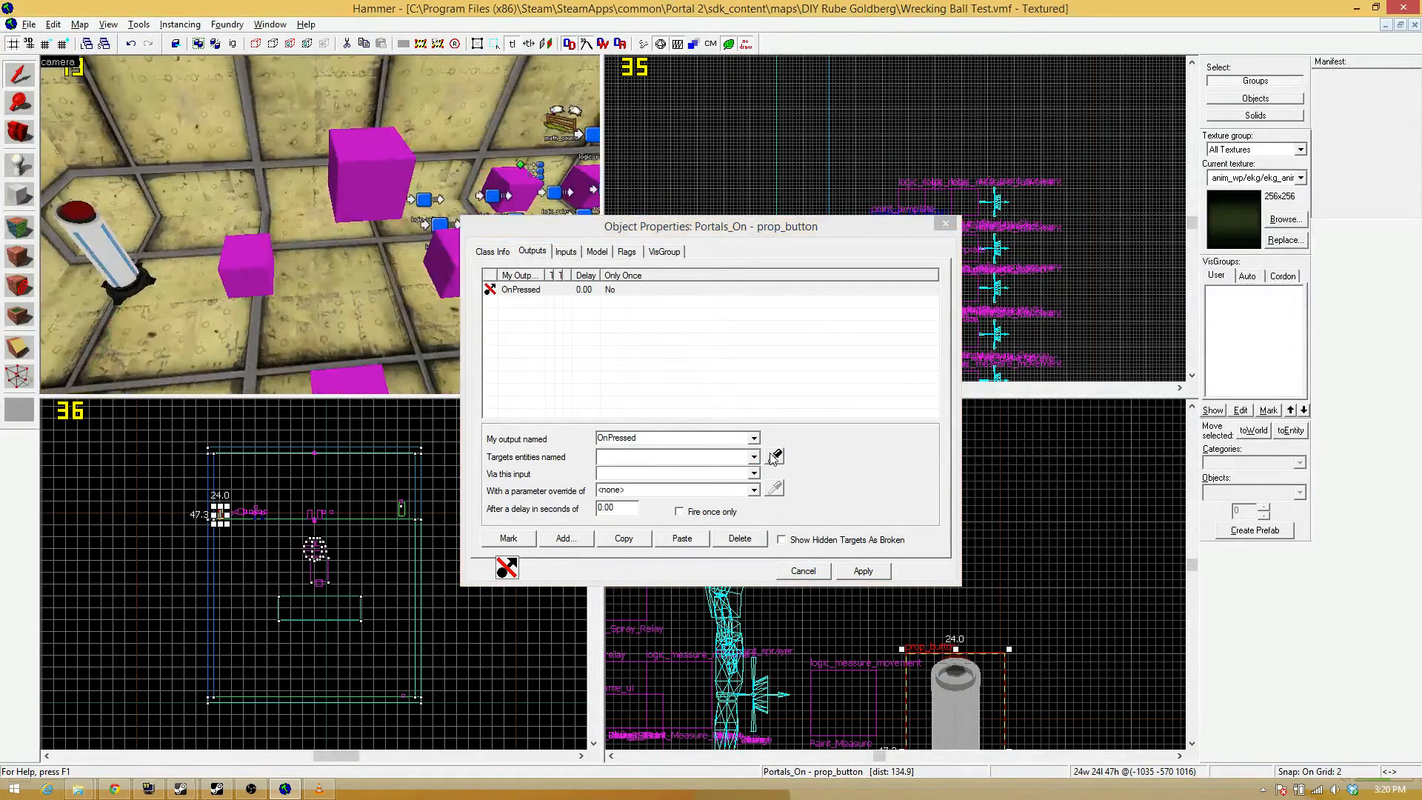
pyautogui.click(774, 456)
pyautogui.click(220, 513)
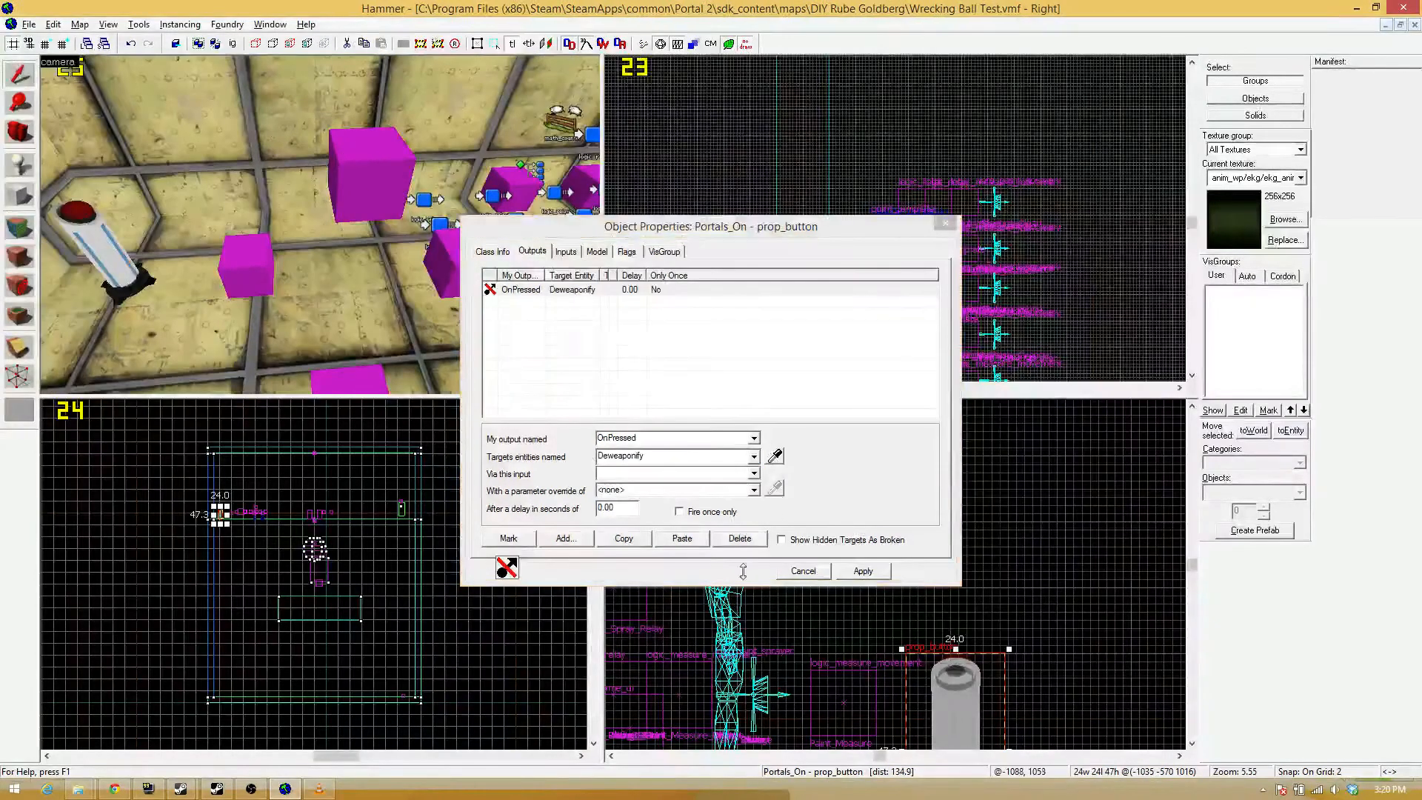
pyautogui.click(754, 474)
pyautogui.scroll(-1, 679, 497)
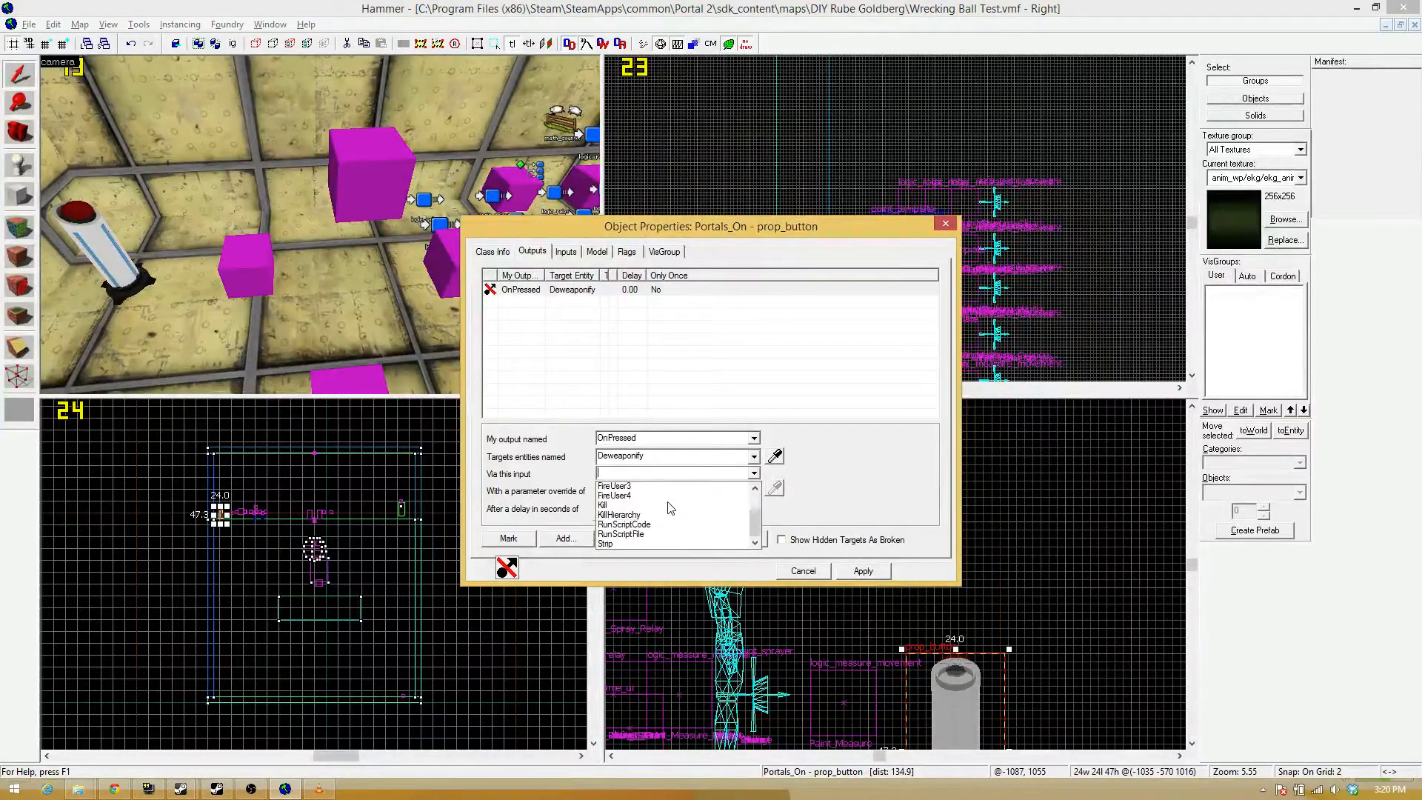
pyautogui.click(682, 534)
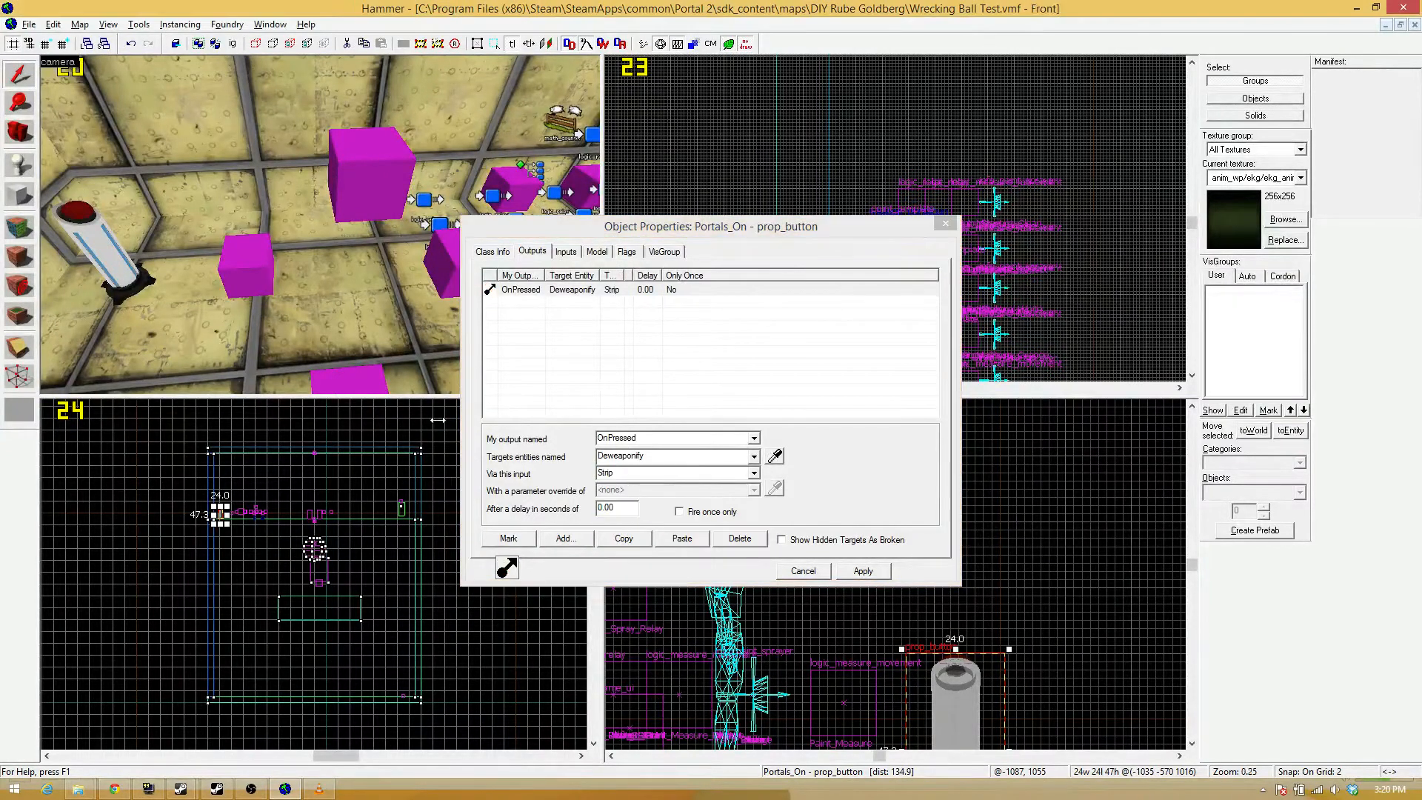
# Add a second output to the Portals_On prop_button that fires on OnButtonReset.
pyautogui.press('z')
pyautogui.press('z')
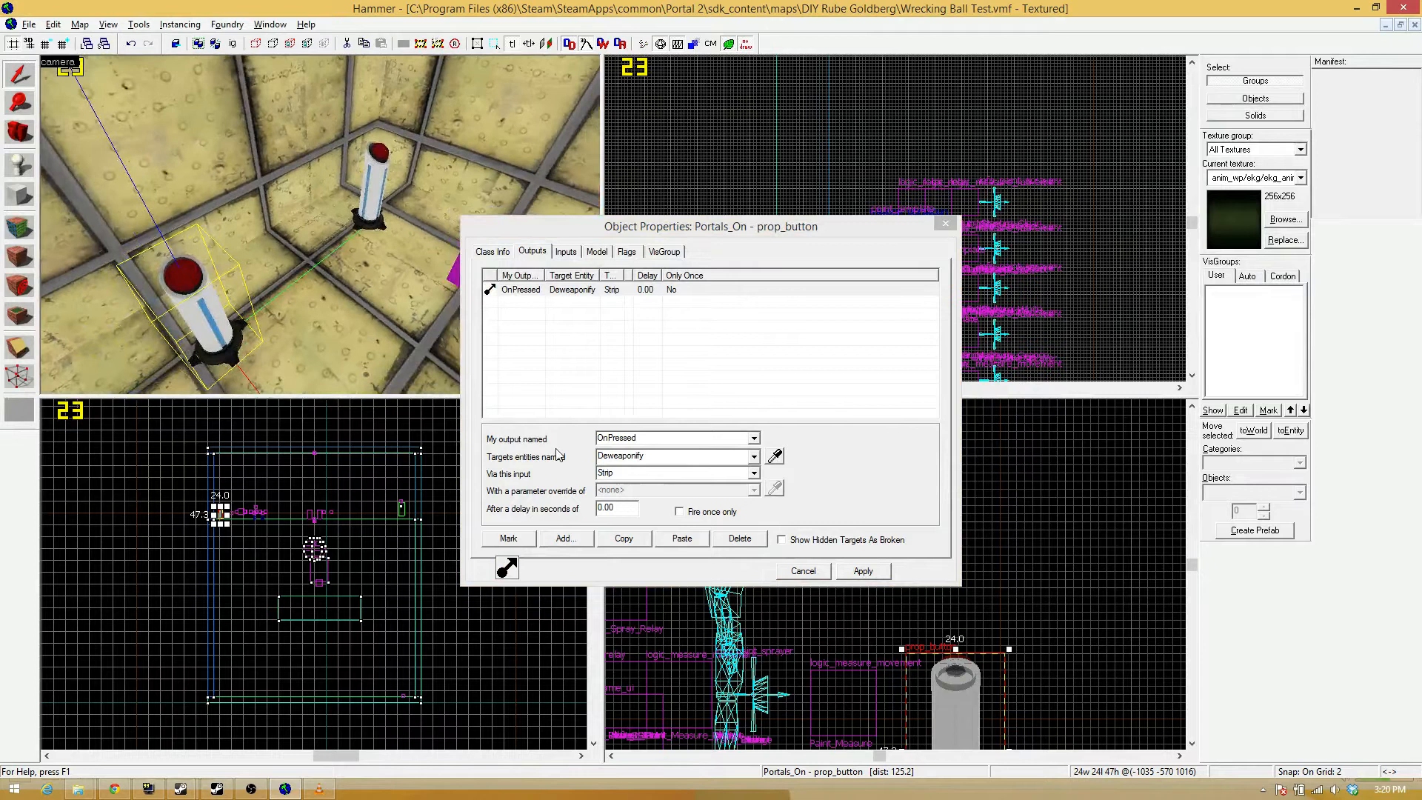
pyautogui.press('z')
pyautogui.press('w')
pyautogui.press('z')
pyautogui.press('z')
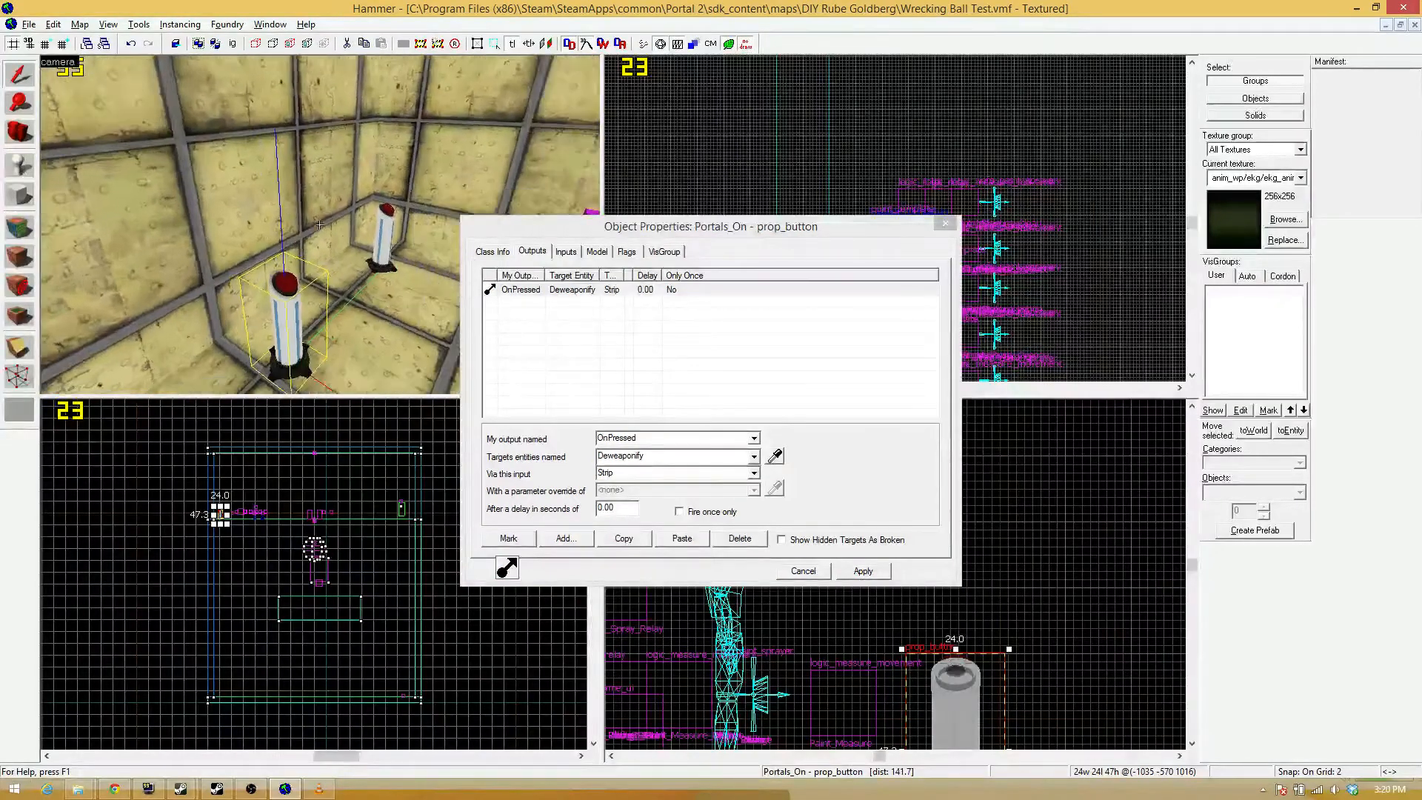
pyautogui.press('z')
pyautogui.click(565, 539)
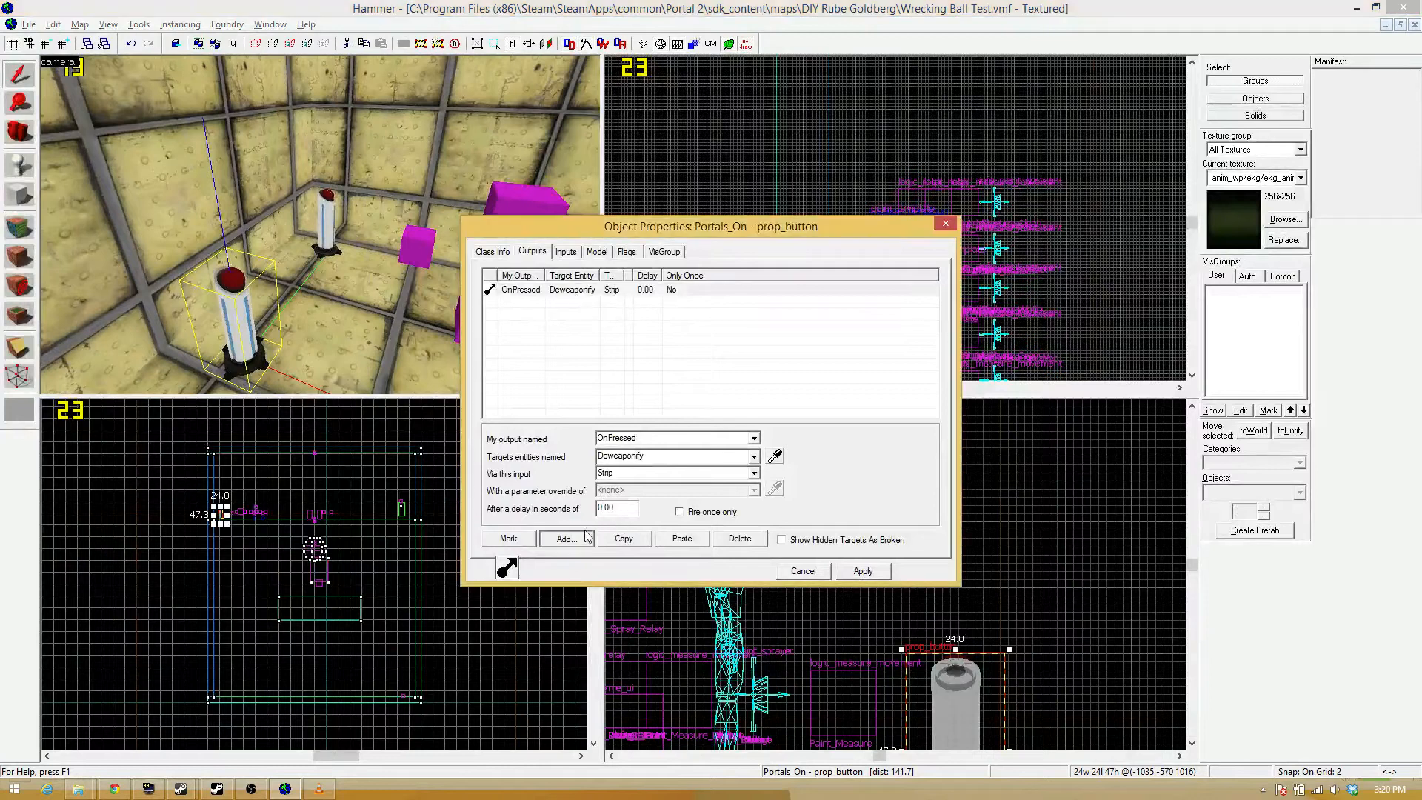
pyautogui.click(753, 437)
pyautogui.click(660, 452)
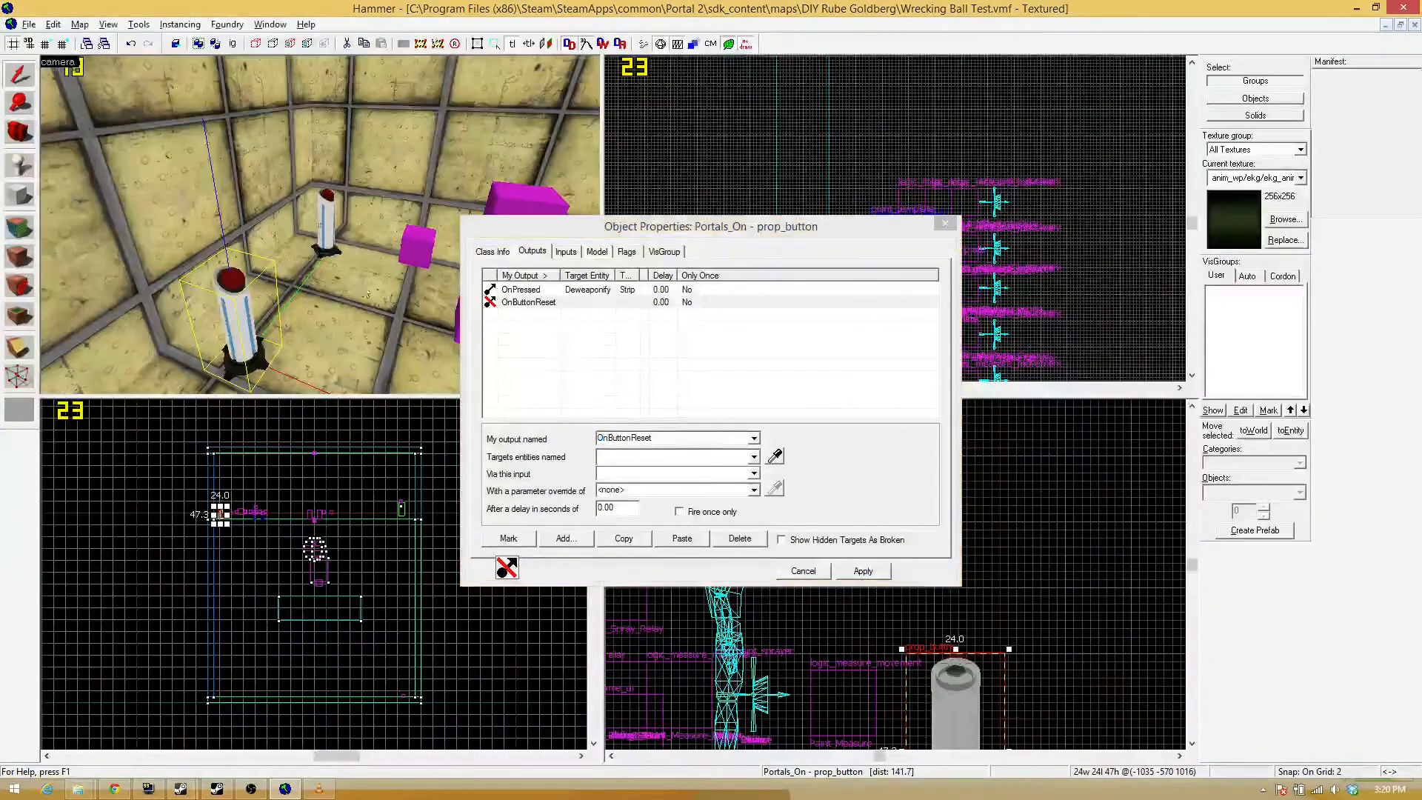
# Target the Gun_Give_Portal entity maker with the OnButtonReset output using the ForceSpawn input, and close the button's properties.
pyautogui.press('z')
pyautogui.press('w')
pyautogui.press('z')
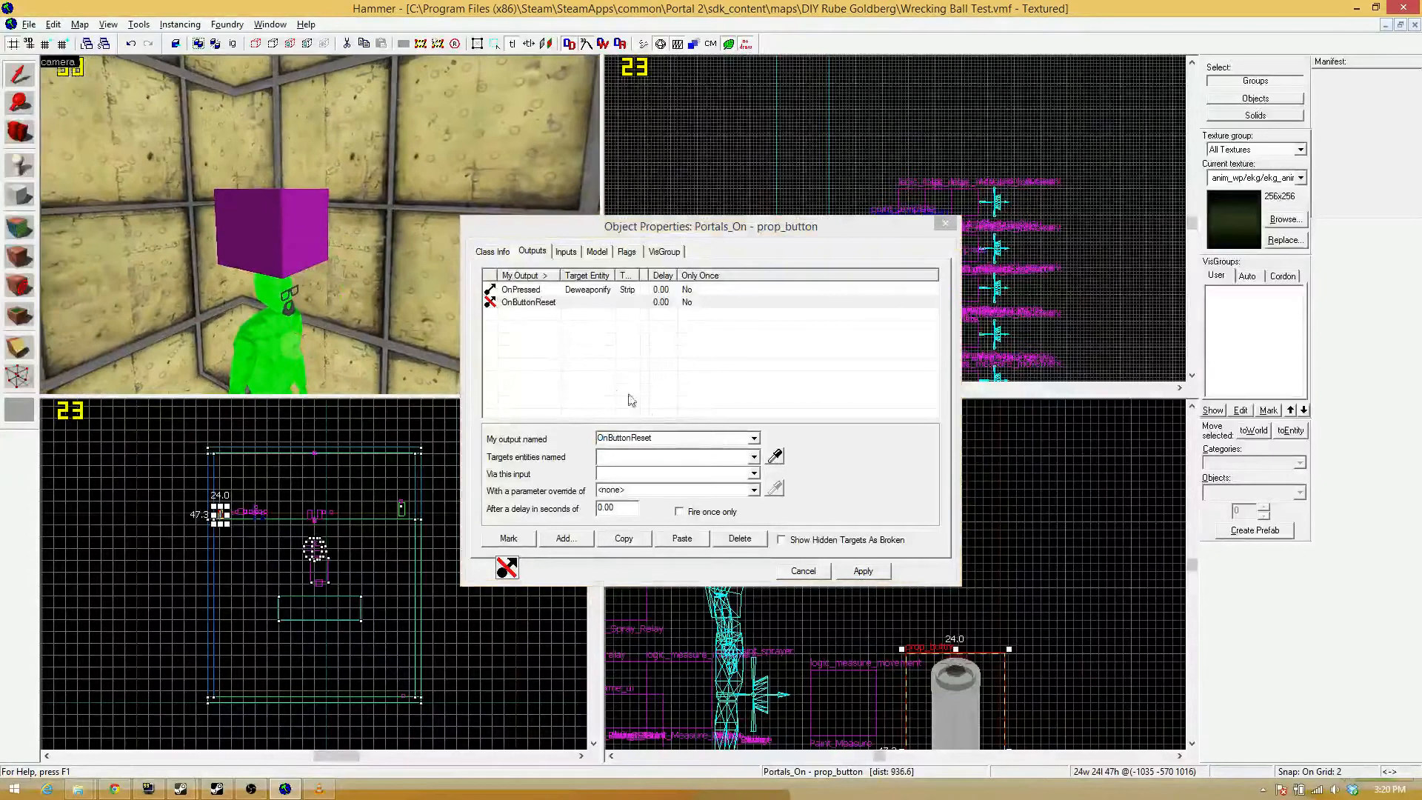
pyautogui.click(776, 458)
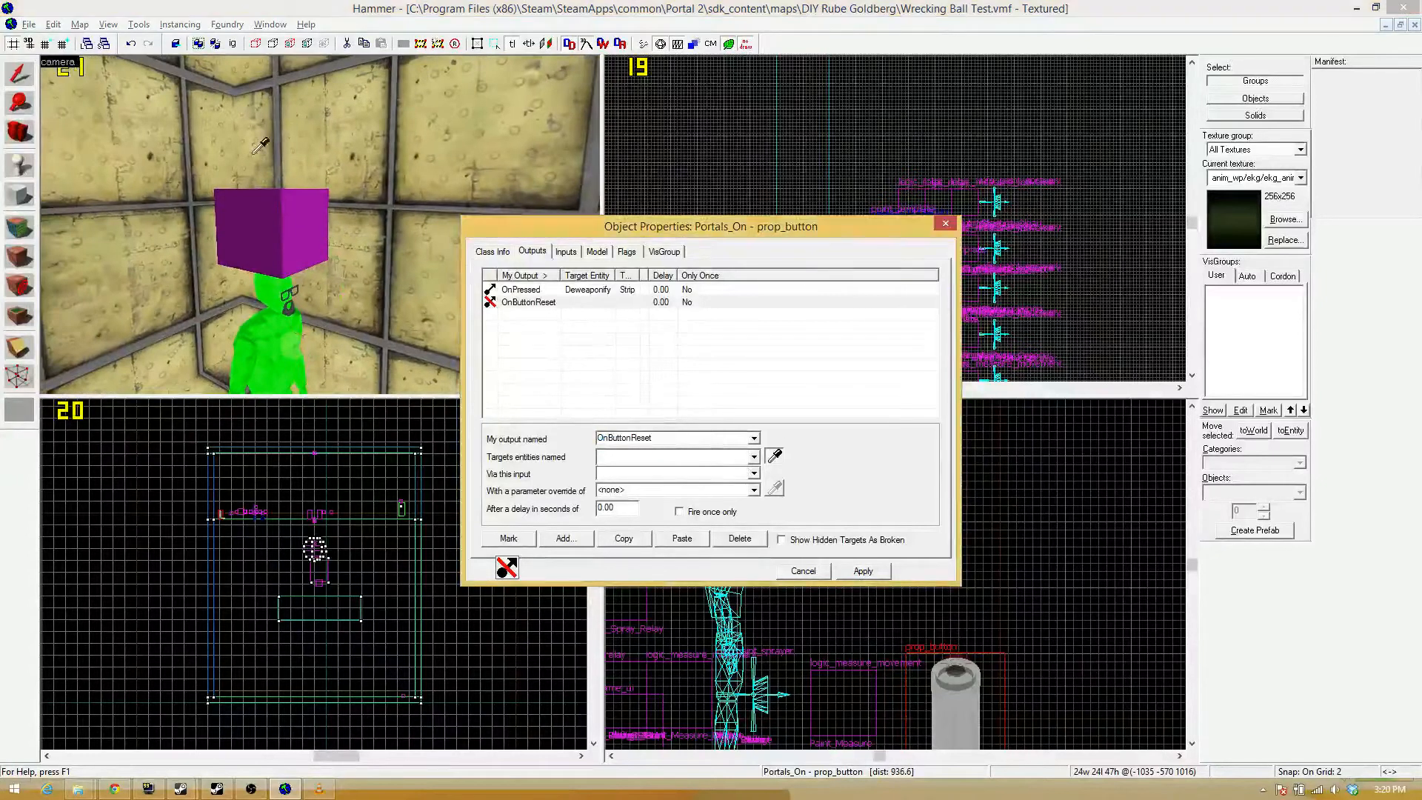
pyautogui.click(299, 217)
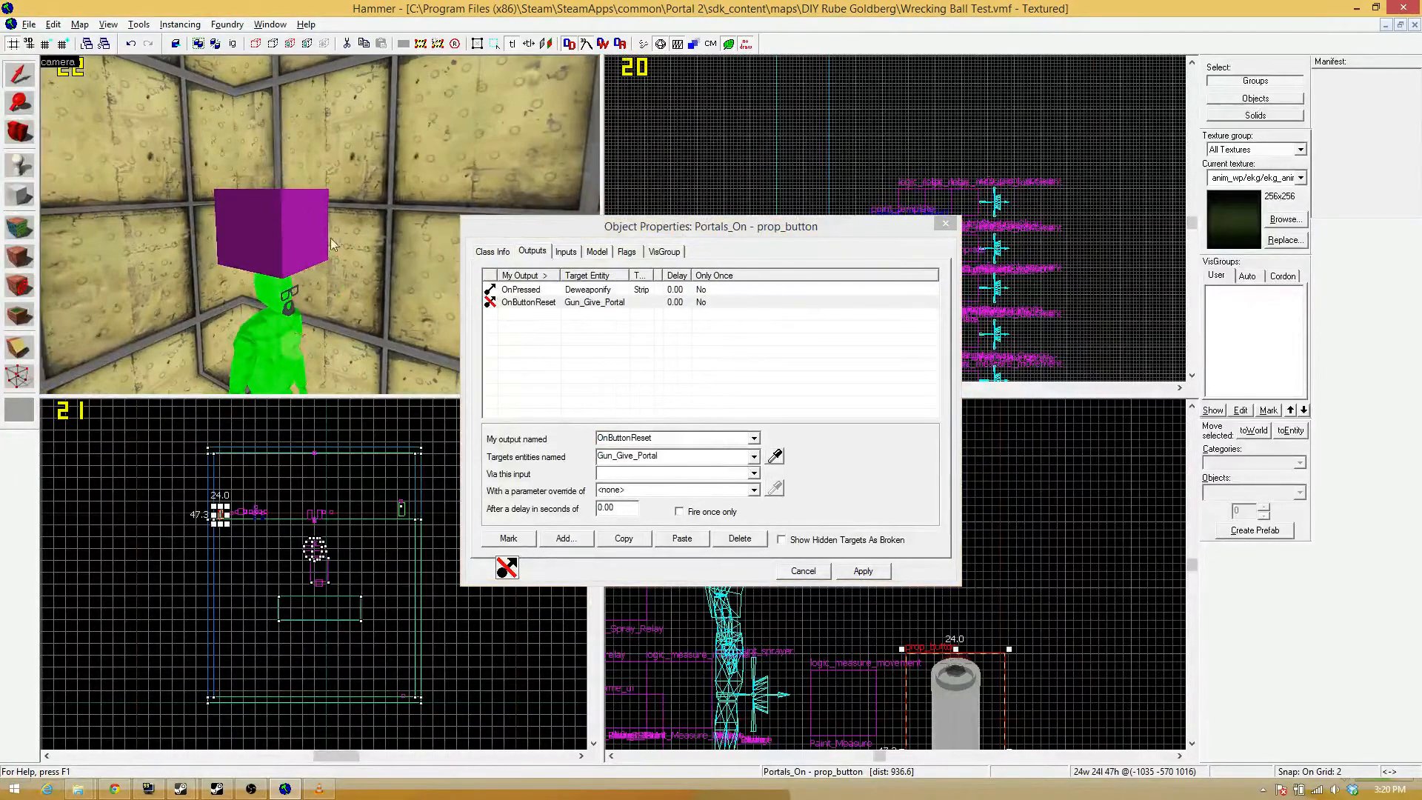
pyautogui.click(753, 473)
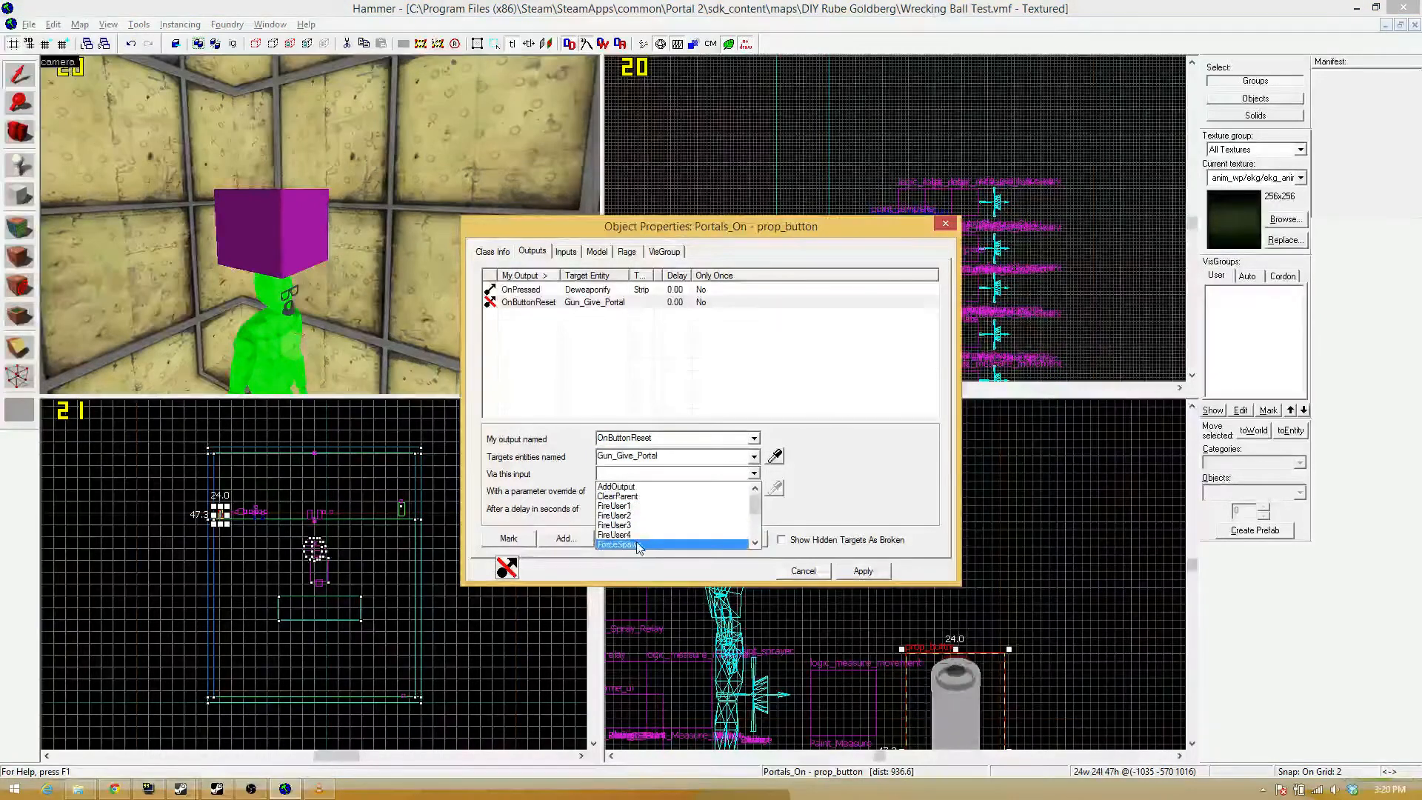
pyautogui.click(637, 545)
pyautogui.click(860, 571)
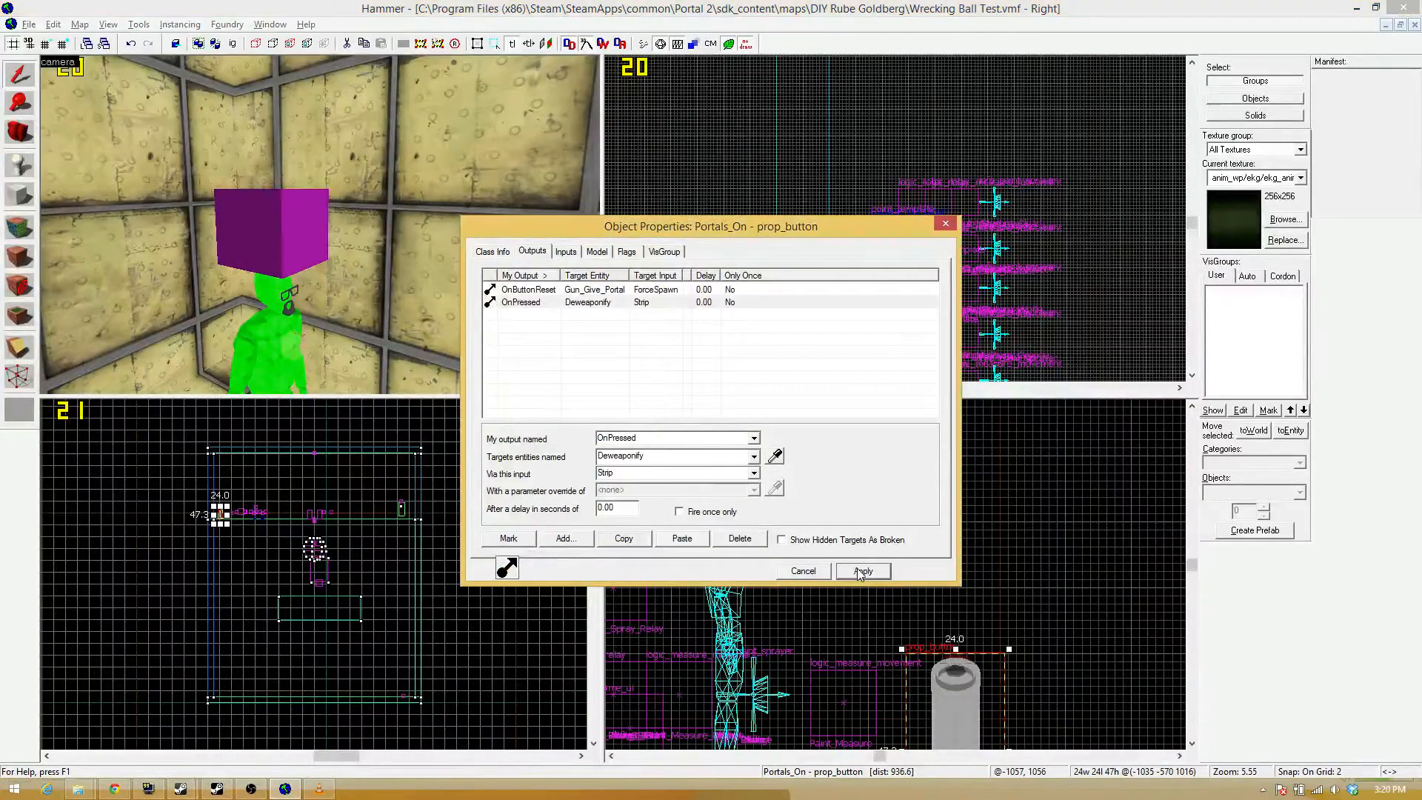
pyautogui.click(944, 223)
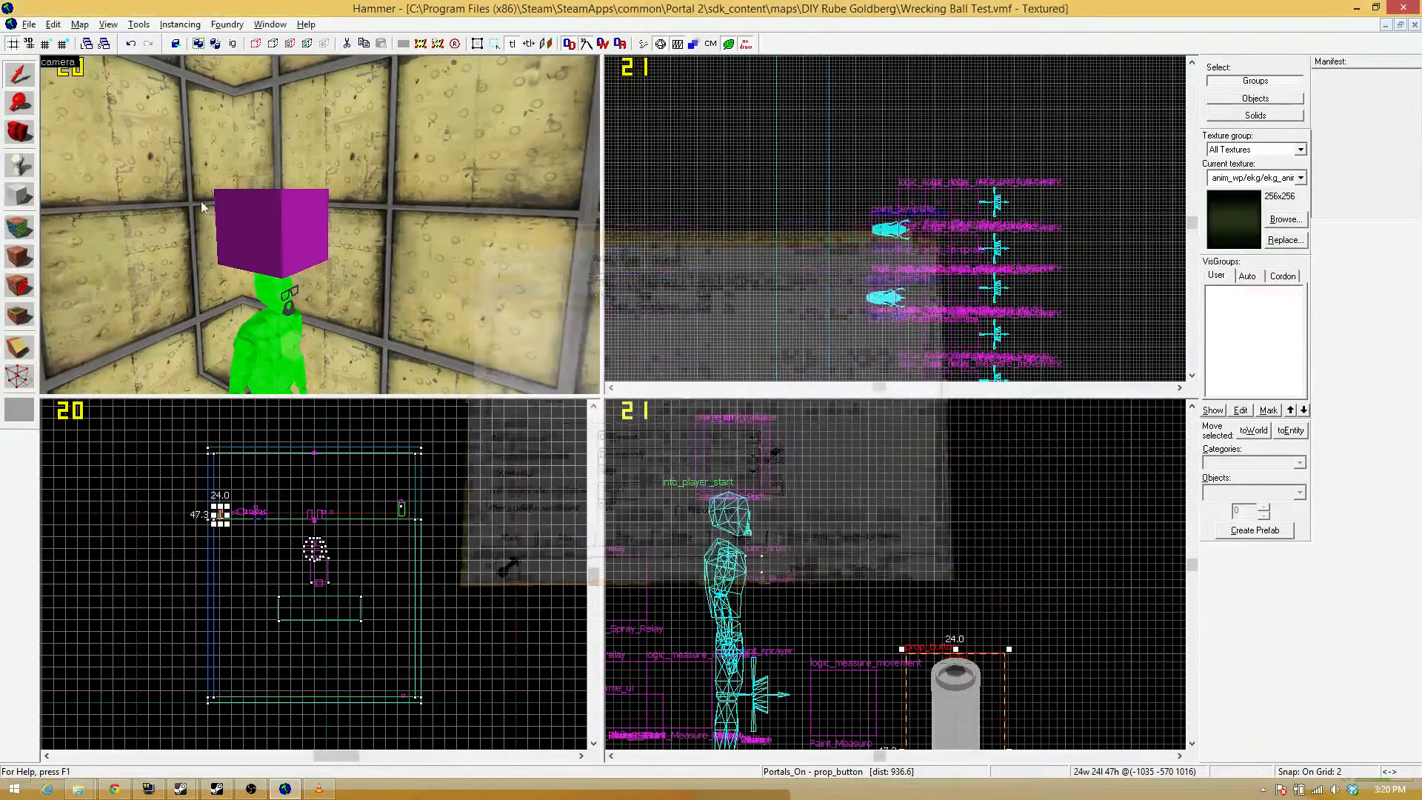
# Place a new info_player_start entity on the room's wall beside the purple logic entities.
pyautogui.press('z')
pyautogui.press('w')
pyautogui.press('w')
pyautogui.press('z')
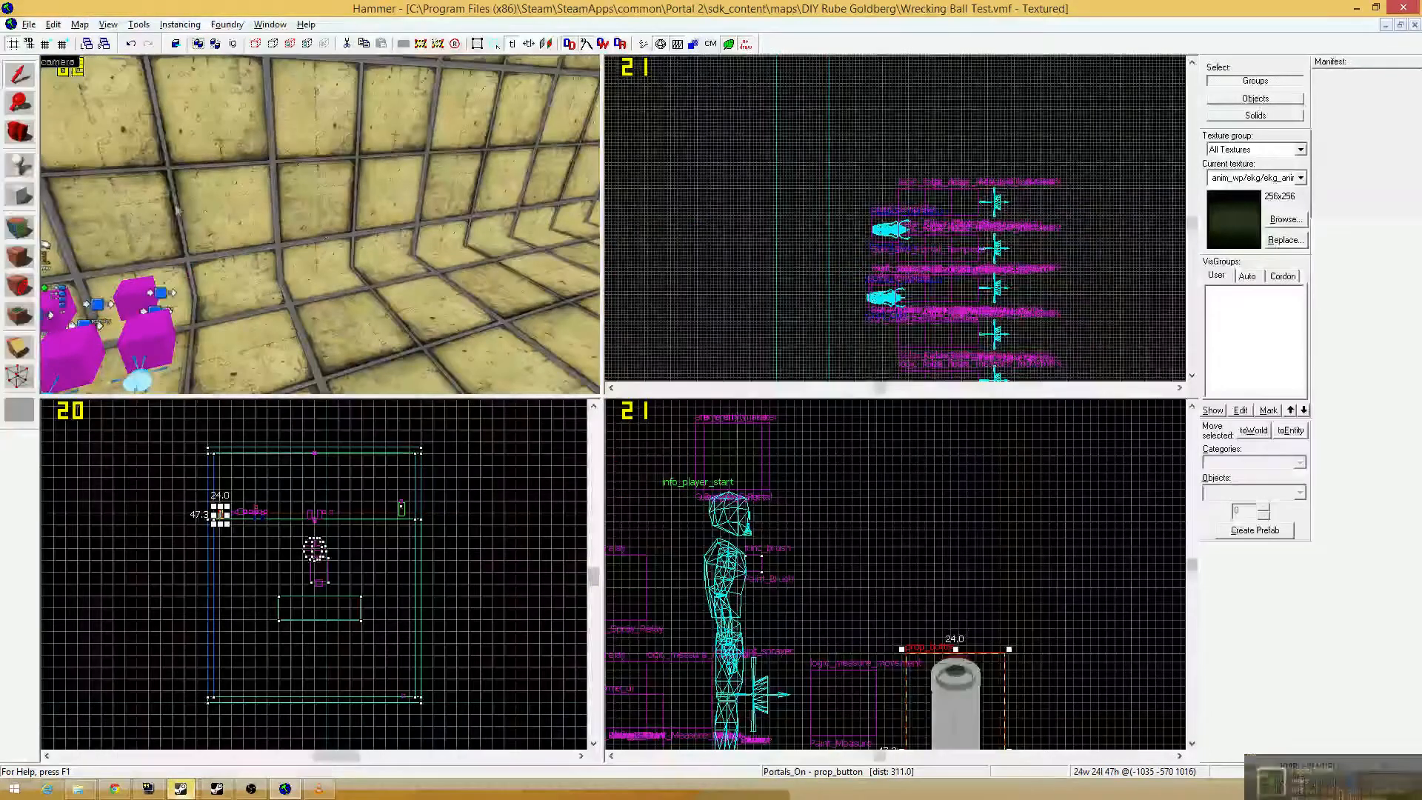
pyautogui.click(26, 164)
pyautogui.click(198, 158)
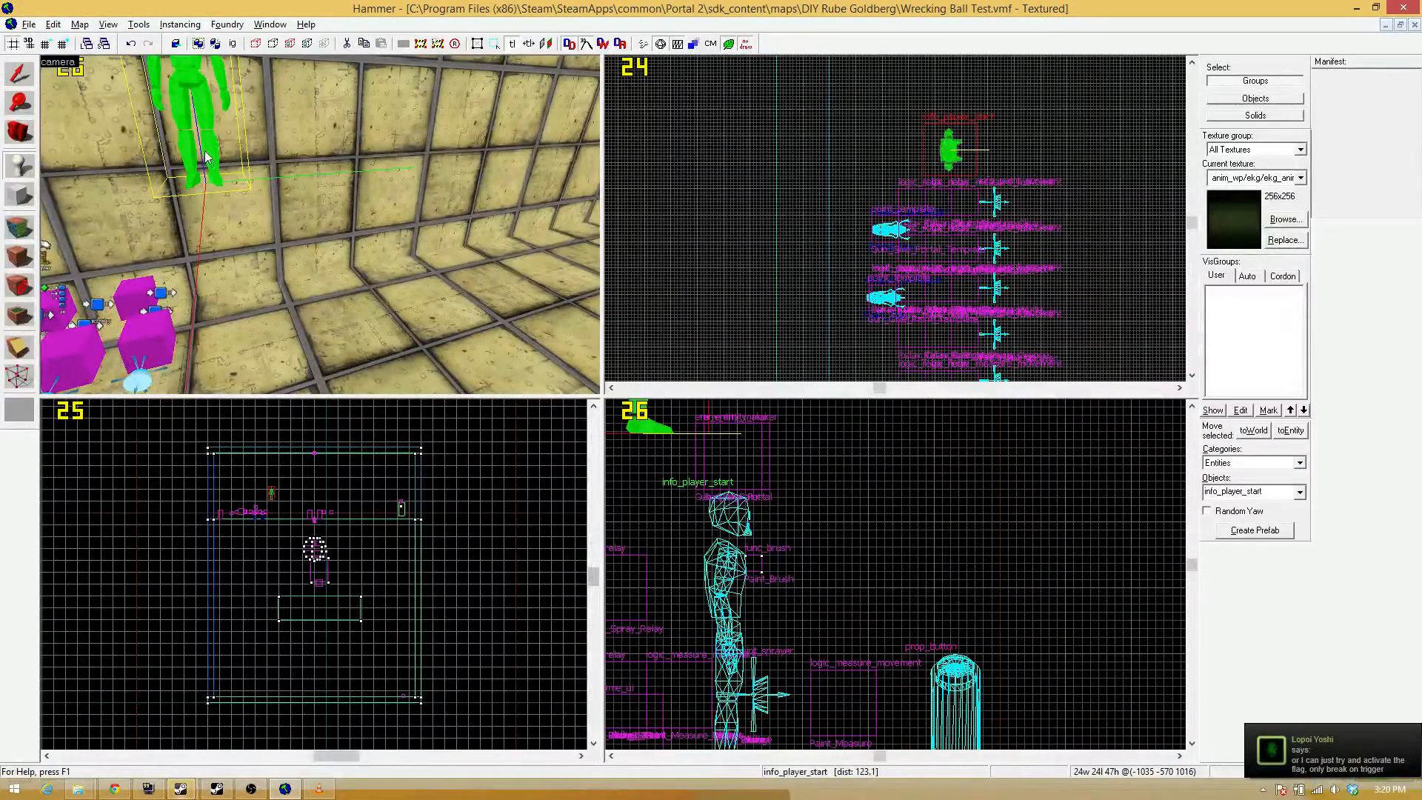
pyautogui.click(20, 72)
pyautogui.scroll(-2, 985, 113)
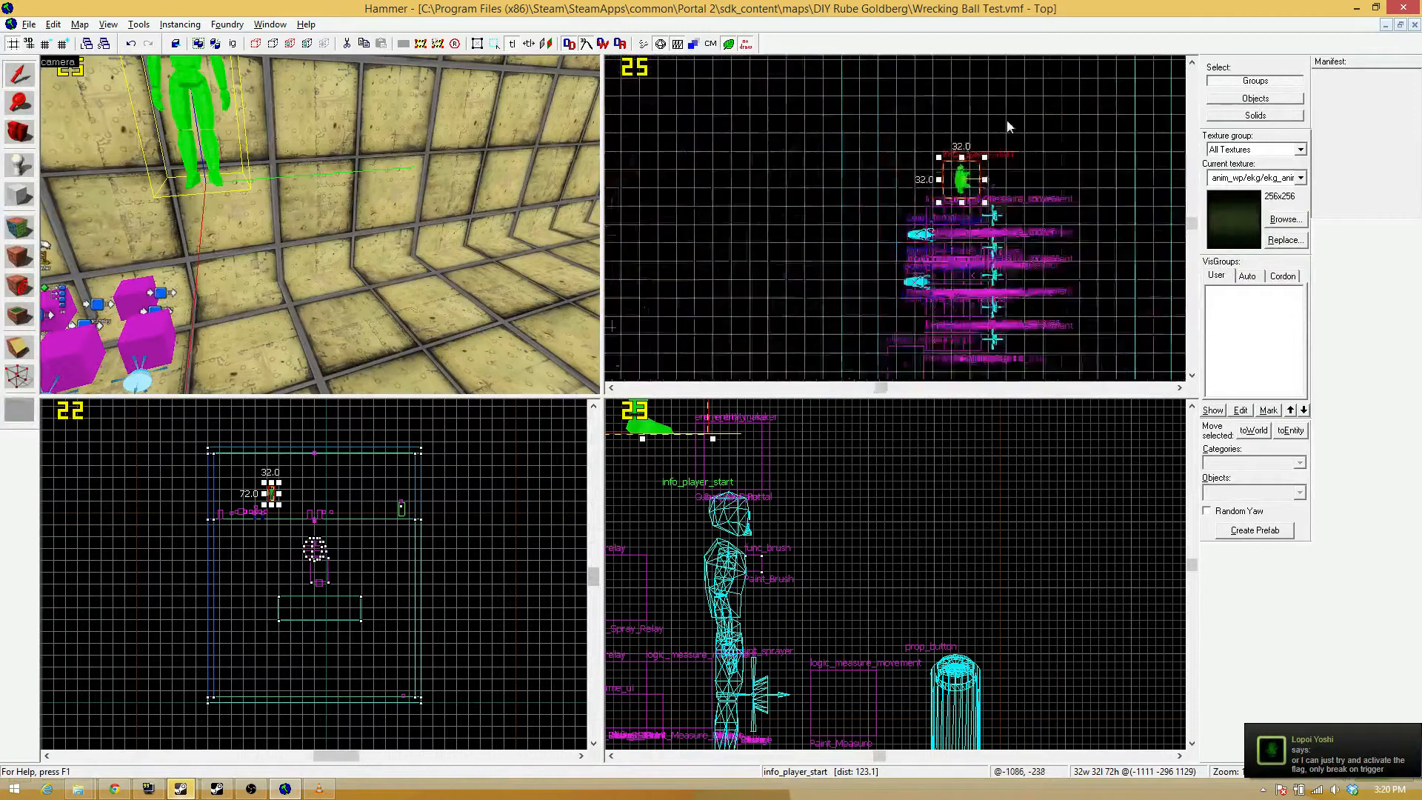
pyautogui.scroll(2, 985, 113)
pyautogui.scroll(-5, 976, 162)
pyautogui.scroll(2, 970, 140)
pyautogui.keyDown('shift'); pyautogui.moveTo(974, 265); pyautogui.dragTo(972, 223); pyautogui.keyUp('shift')
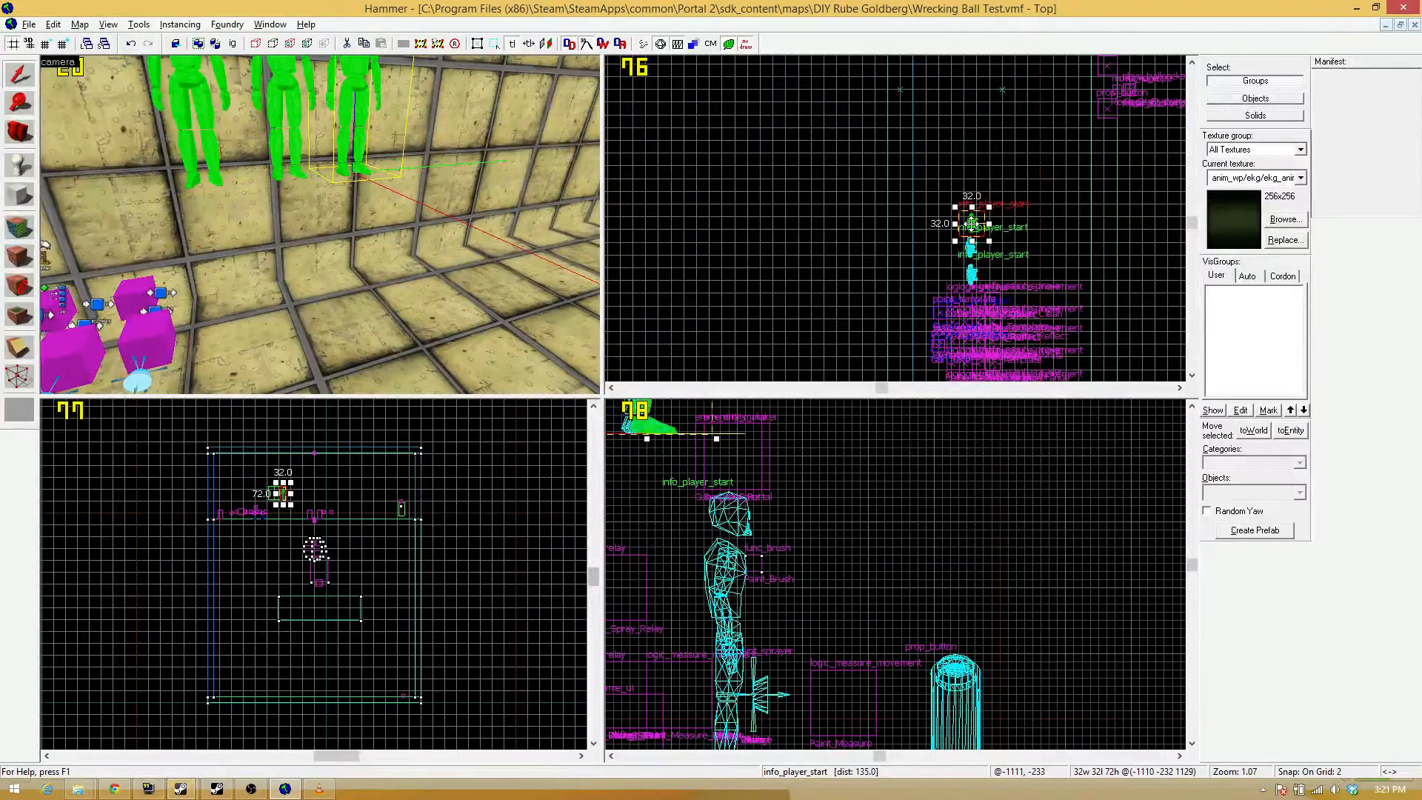
pyautogui.press('Delete')
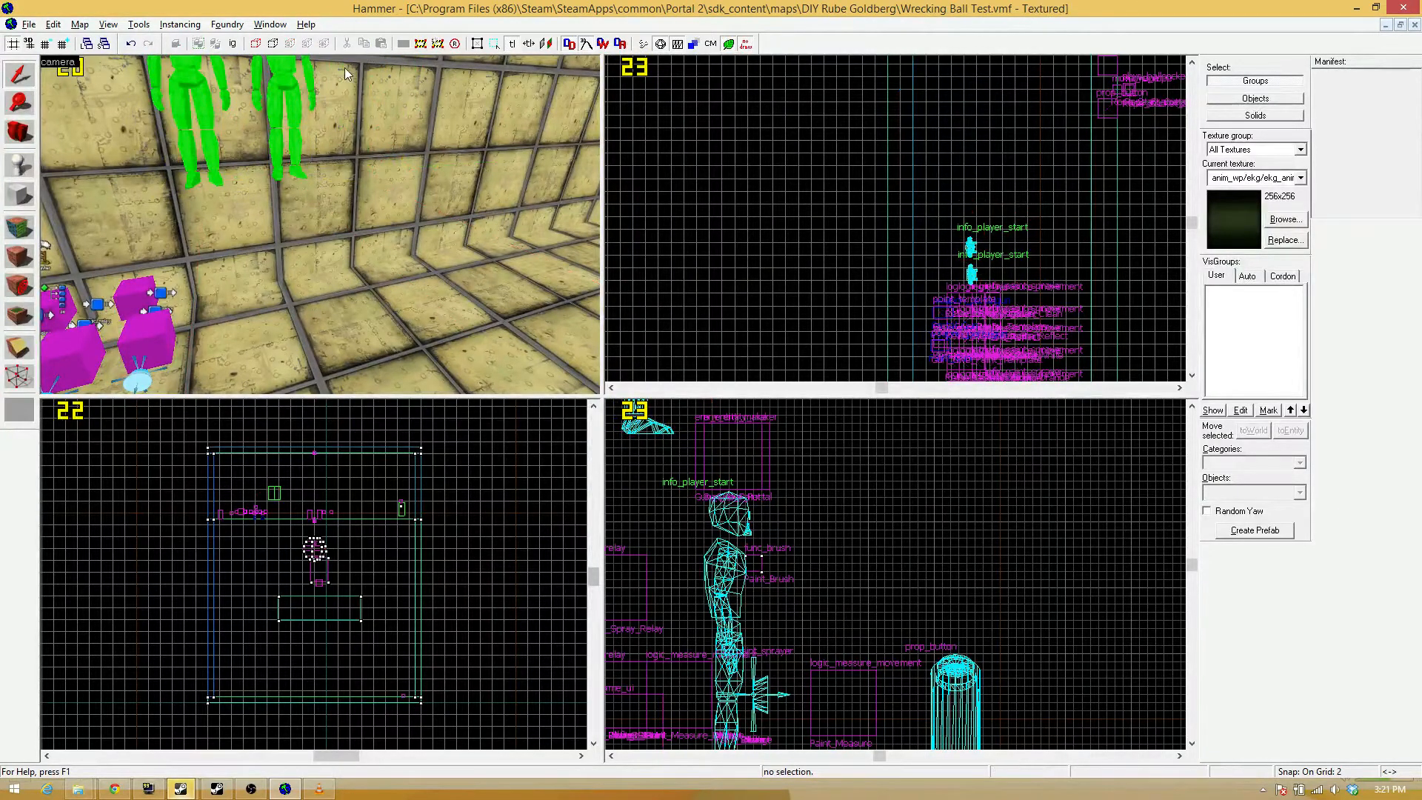
pyautogui.click(301, 75)
pyautogui.click(289, 76)
pyautogui.press('Delete')
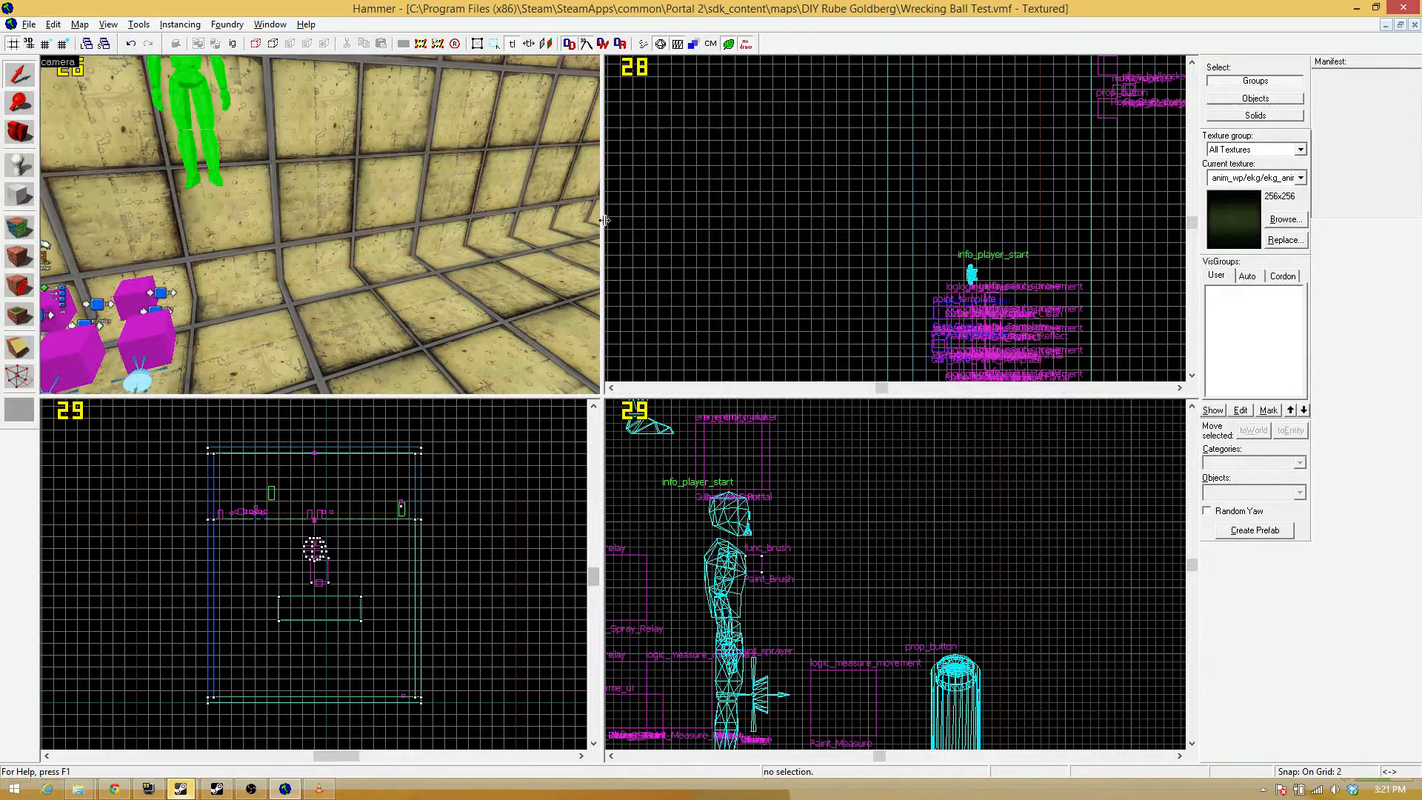
# Change the class of the newly placed info_player_start to game_text.
pyautogui.press('z')
pyautogui.click(320, 225)
pyautogui.press('z')
pyautogui.hotkey('alt', 'Return')
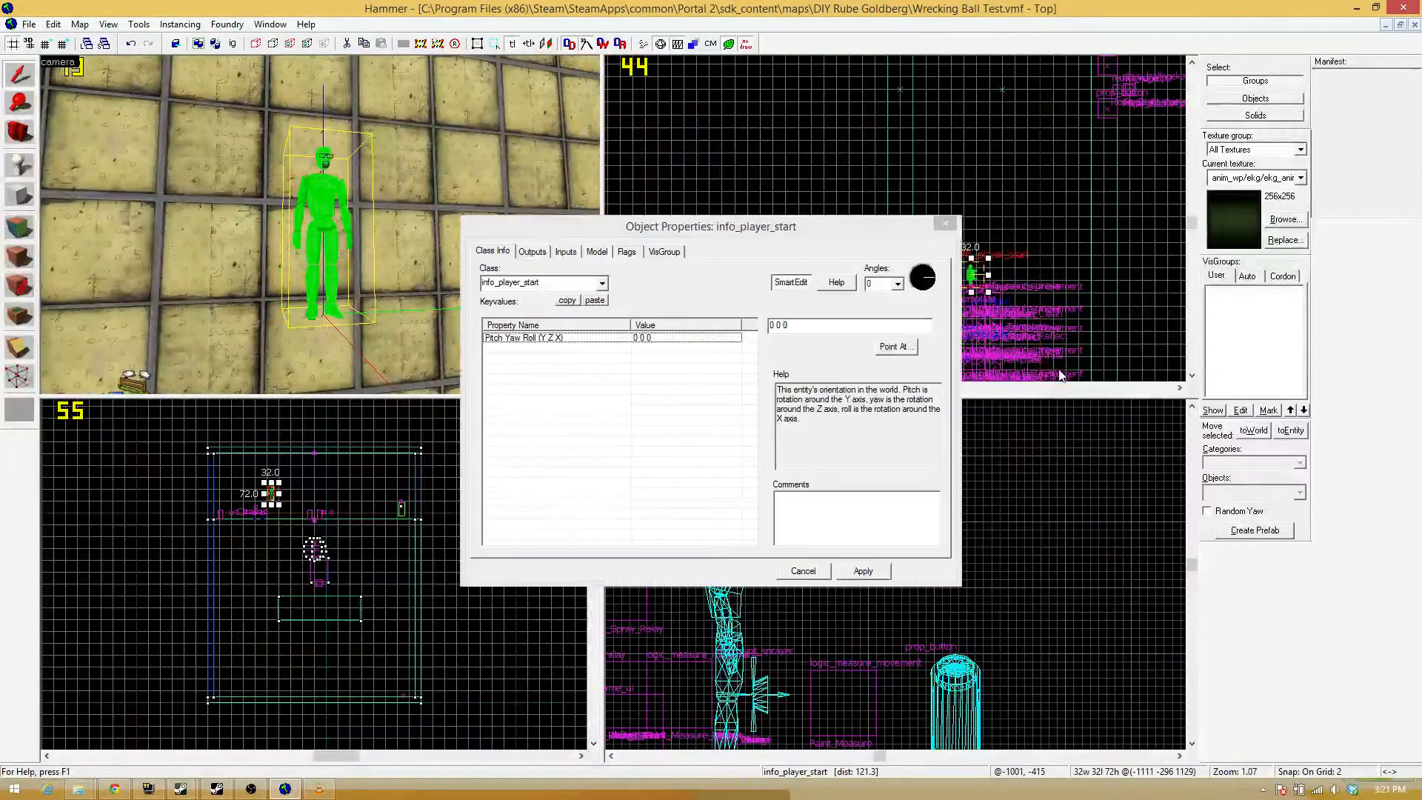
pyautogui.click(578, 279)
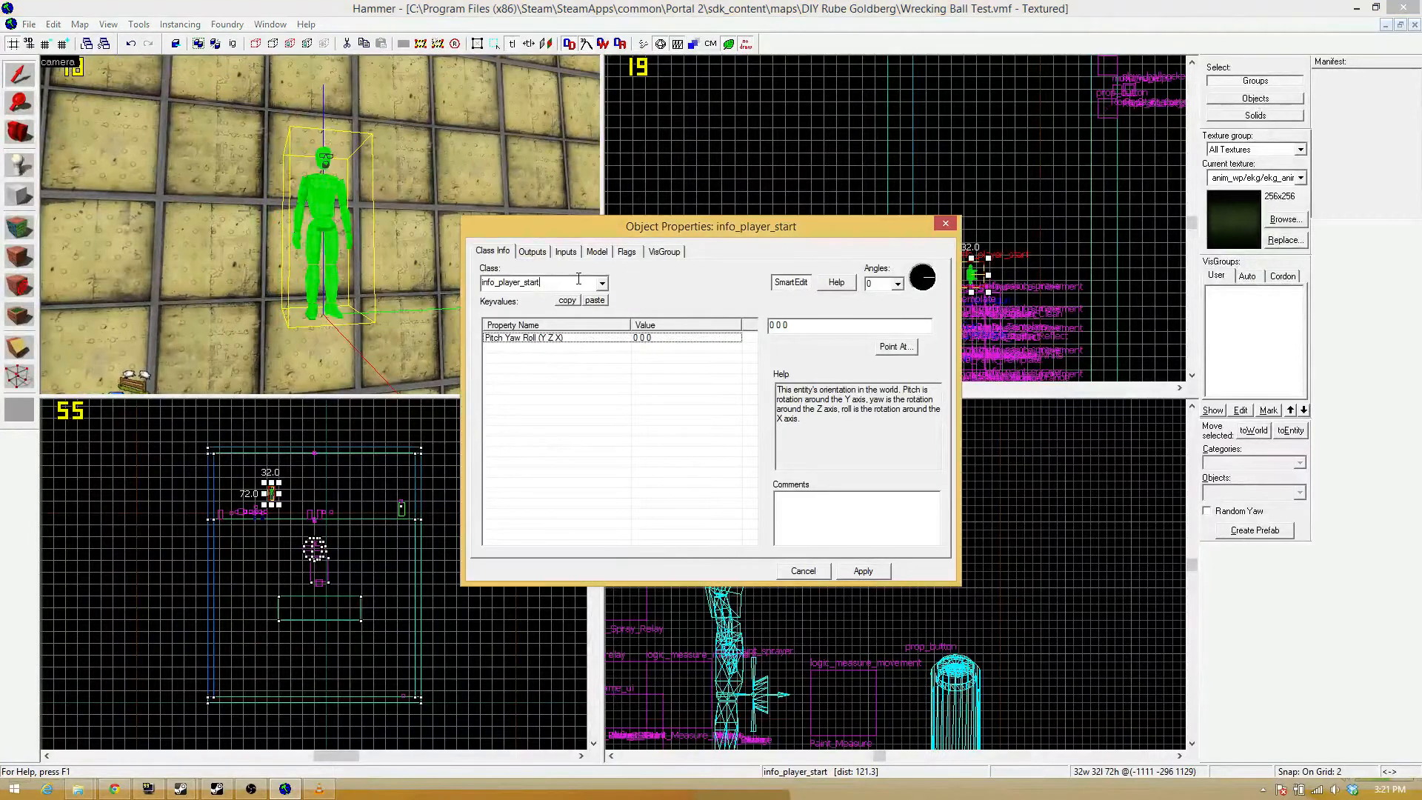
pyautogui.press('BackSpace')
pyautogui.press('BackSpace')
pyautogui.press('BackSpace')
pyautogui.press('BackSpace')
pyautogui.press('BackSpace')
pyautogui.press('BackSpace')
pyautogui.press('BackSpace')
pyautogui.press('BackSpace')
pyautogui.press('BackSpace')
pyautogui.press('BackSpace')
pyautogui.press('BackSpace')
pyautogui.press('BackSpace')
pyautogui.press('BackSpace')
pyautogui.press('BackSpace')
pyautogui.press('BackSpace')
pyautogui.write('game')
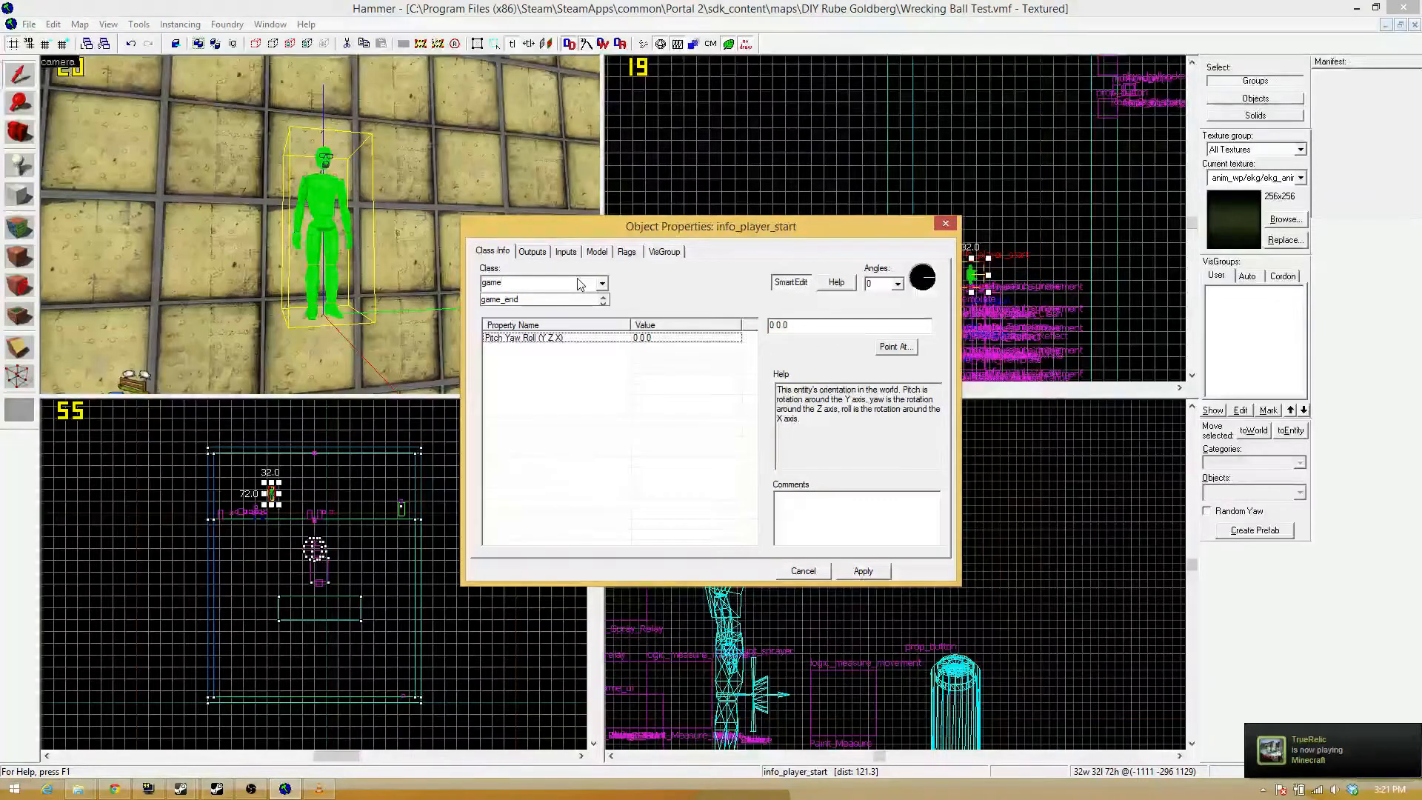
pyautogui.press('BackSpace')
pyautogui.press('BackSpace')
pyautogui.press('BackSpace')
pyautogui.write('text')
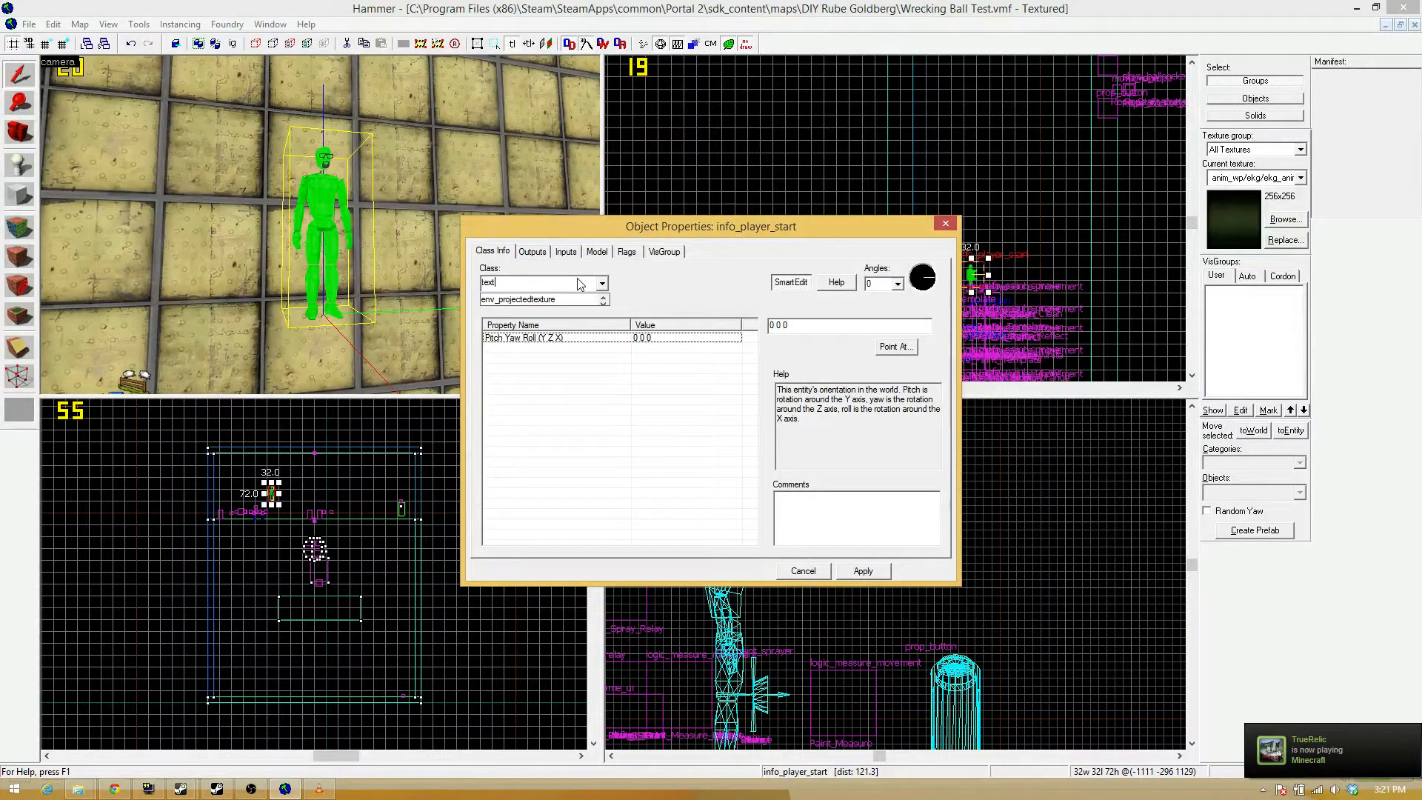
pyautogui.press('BackSpace')
pyautogui.press('BackSpace')
pyautogui.press('BackSpace')
pyautogui.write('game_te')
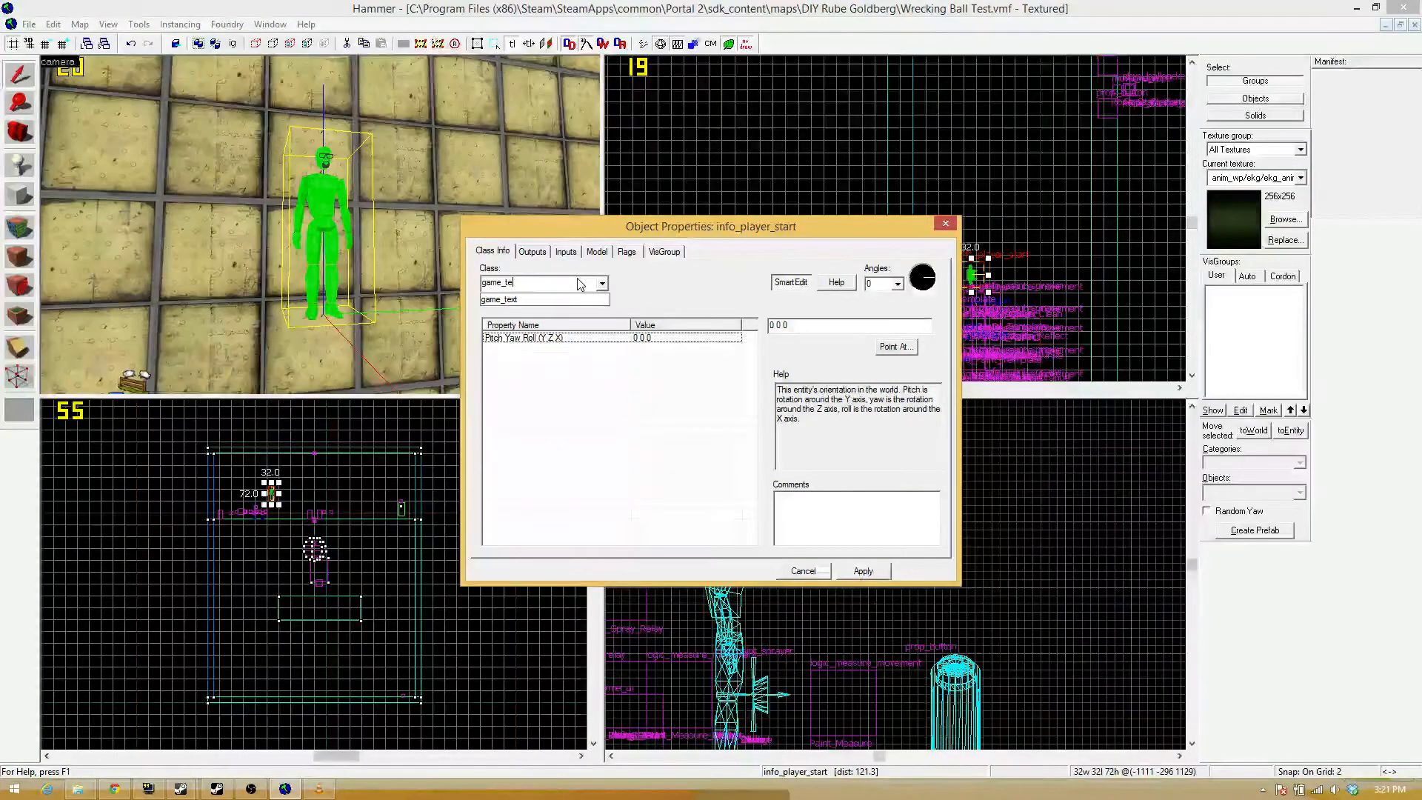
pyautogui.write('xt')
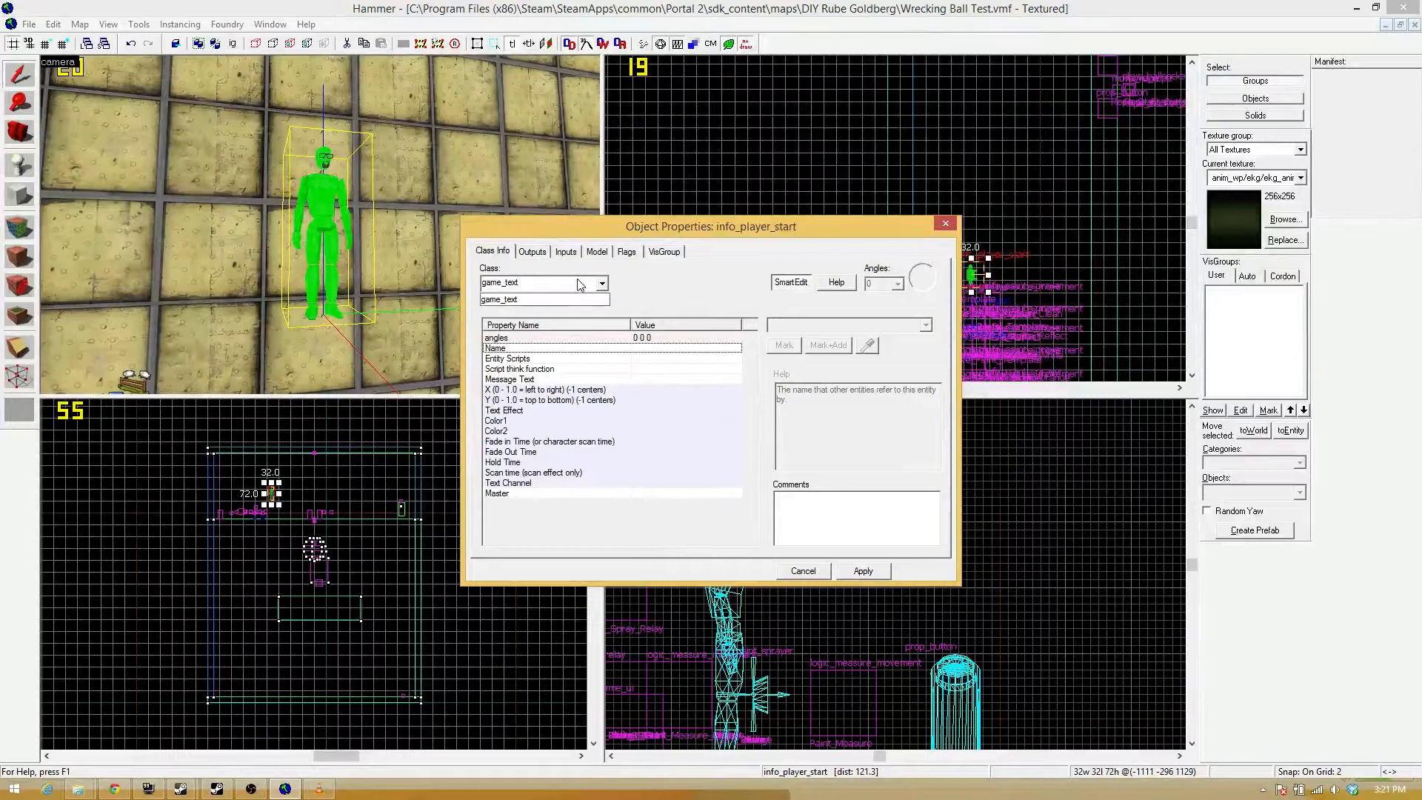
pyautogui.click(872, 570)
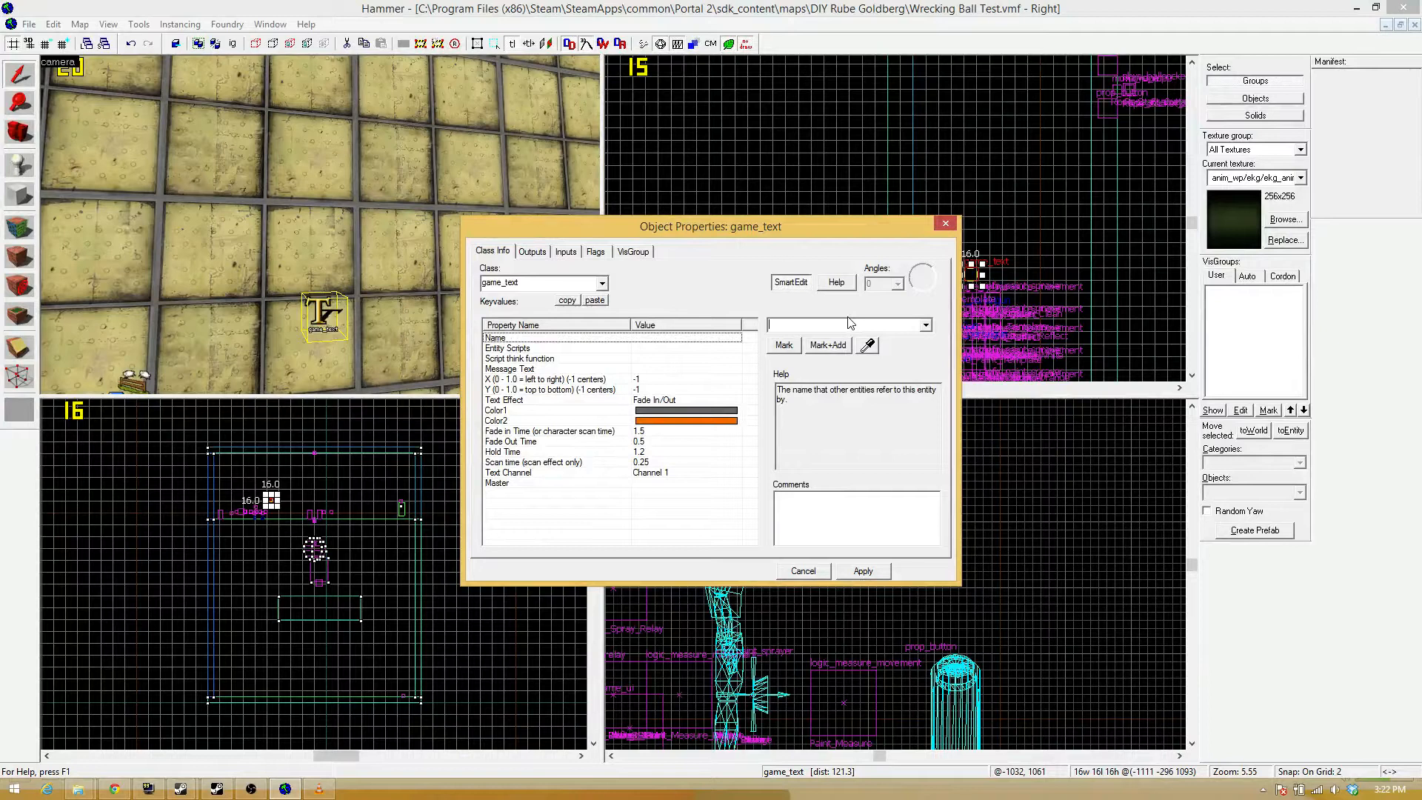
# Name the game_text entity Blue_Text.
pyautogui.write('B')
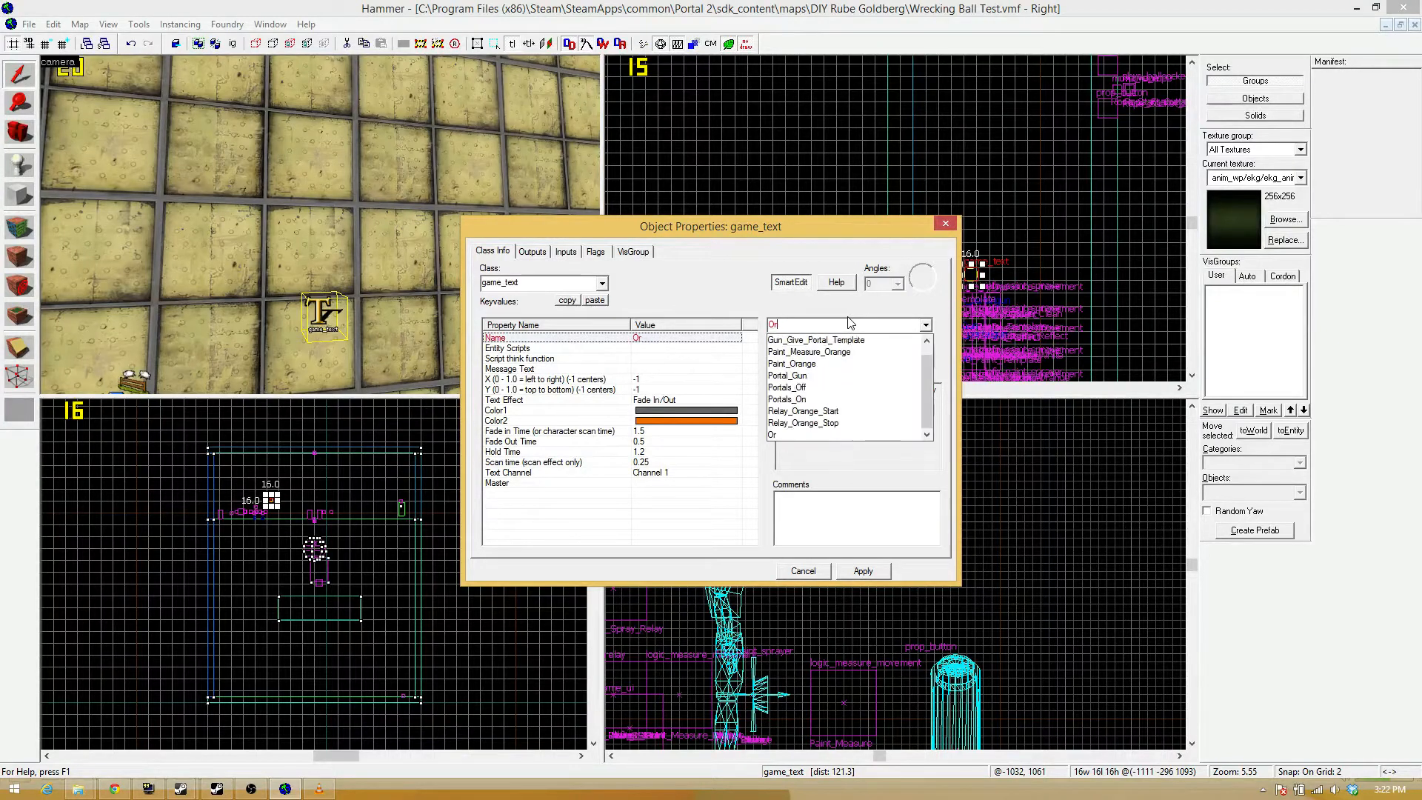
pyautogui.write('lue_Text')
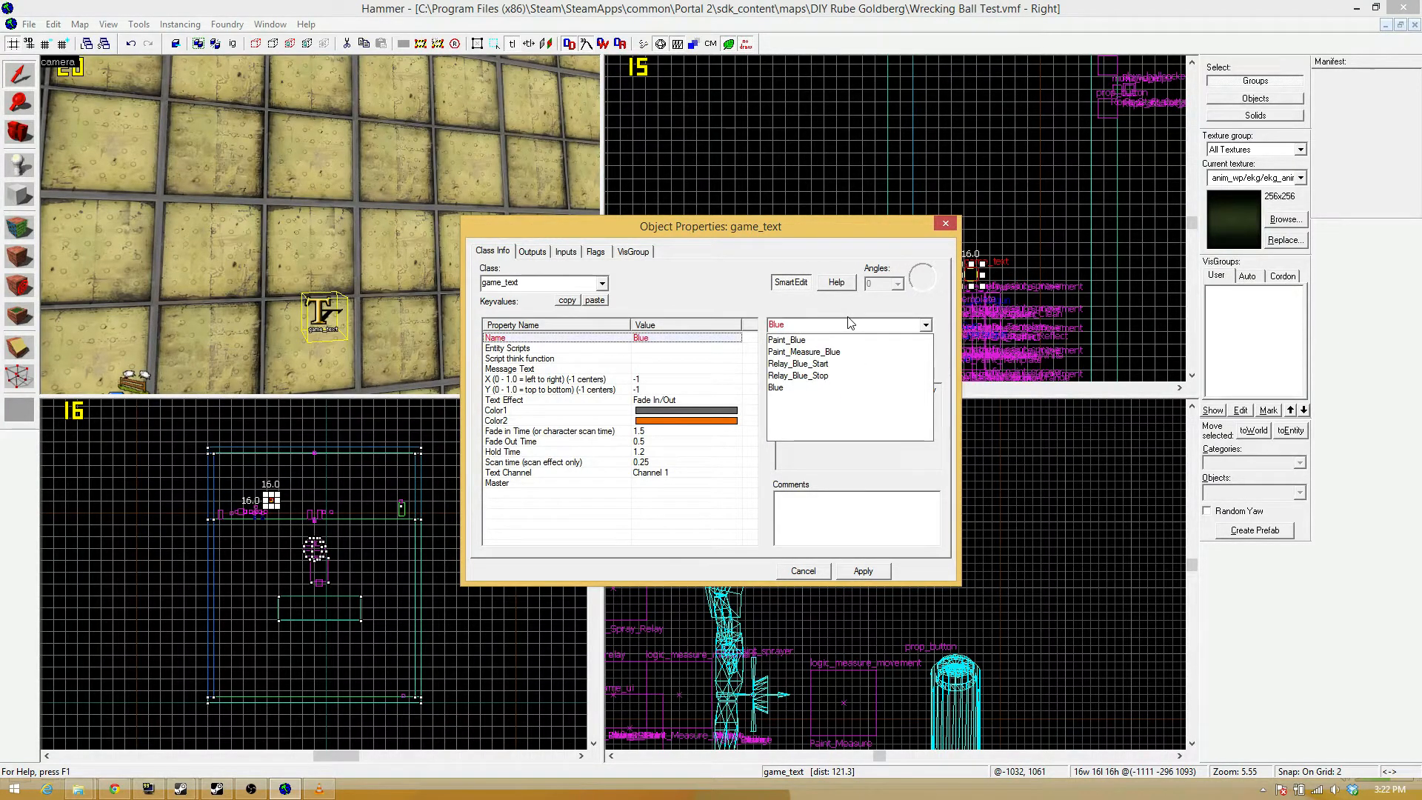
pyautogui.press('Return')
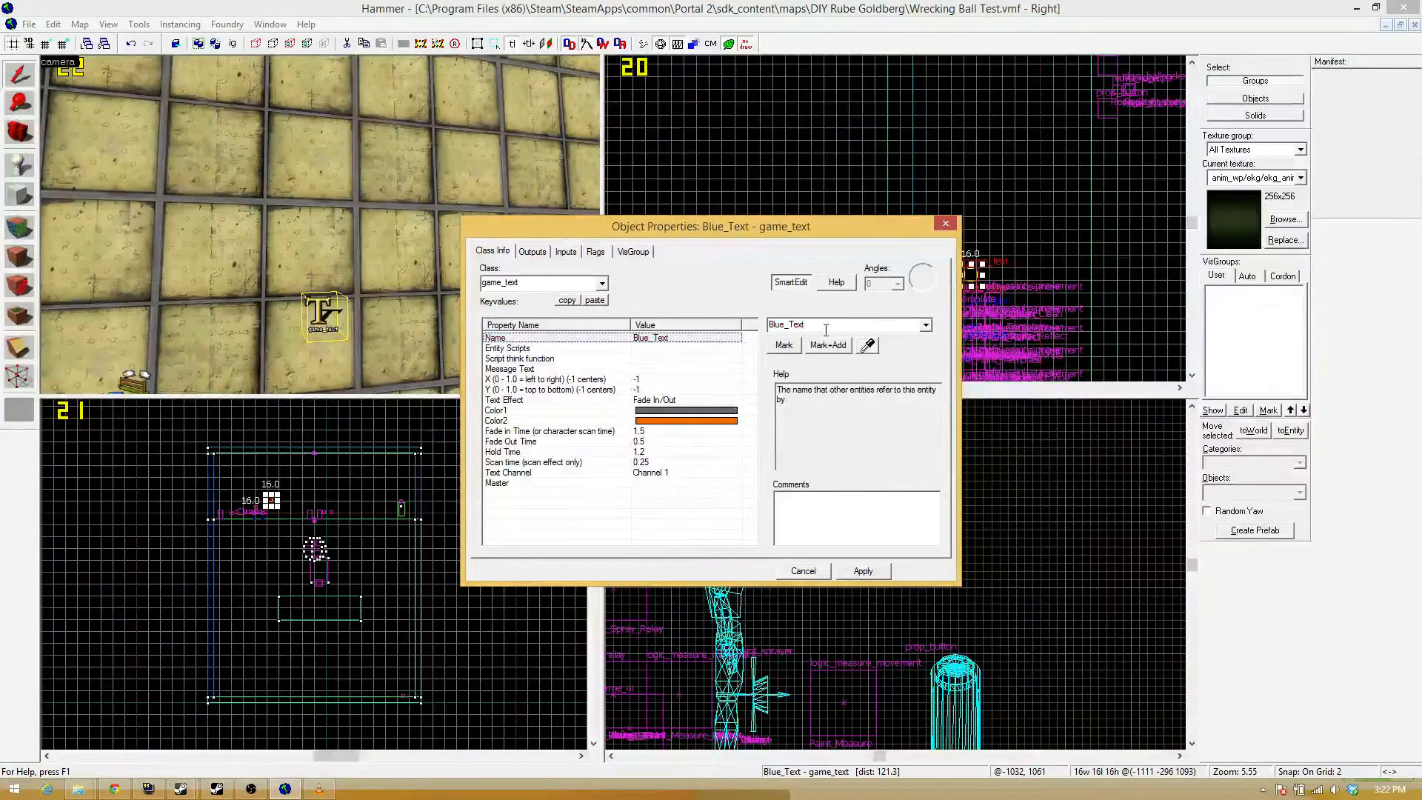
# Set the Message Text of Blue_Text to Bounce Gel.
pyautogui.click(459, 363)
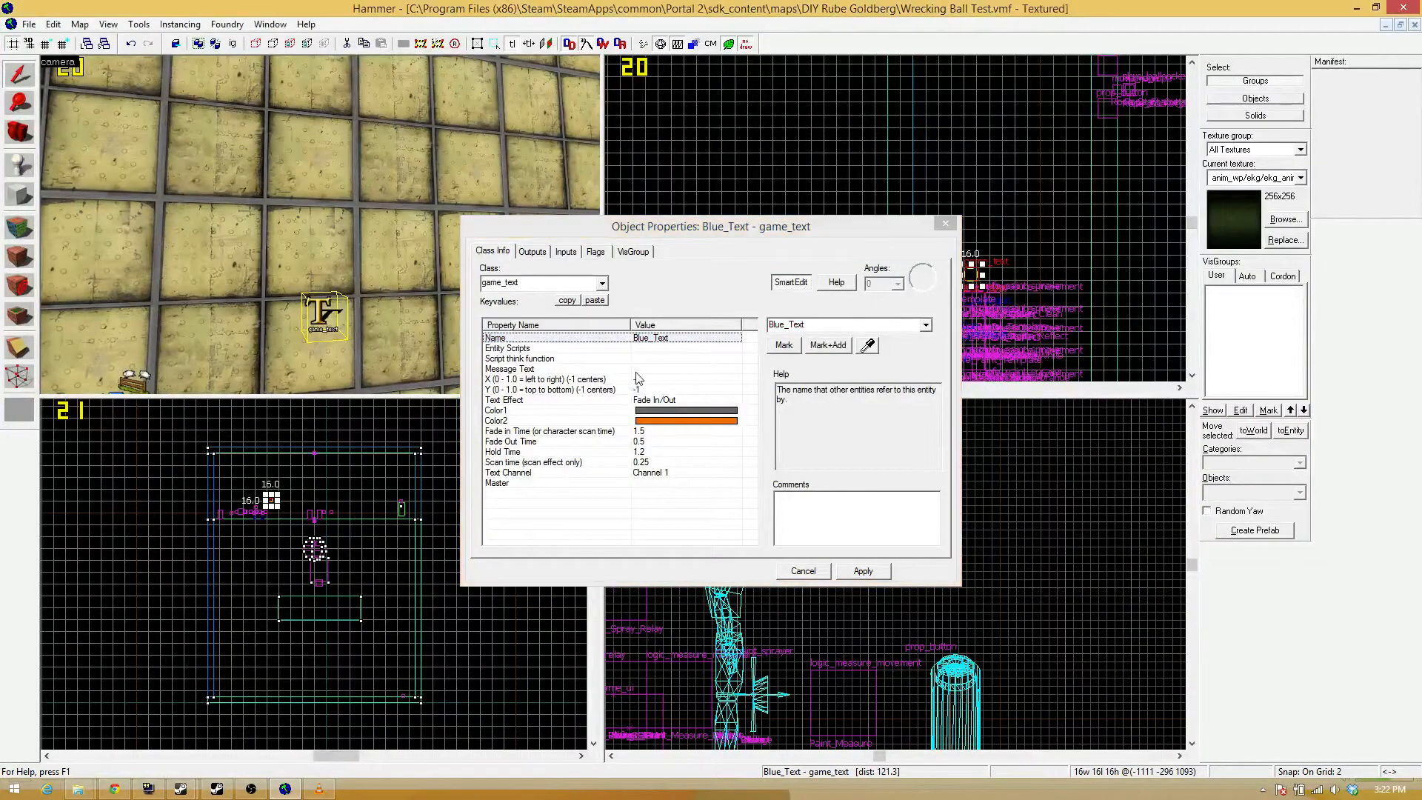
pyautogui.click(651, 359)
pyautogui.click(716, 368)
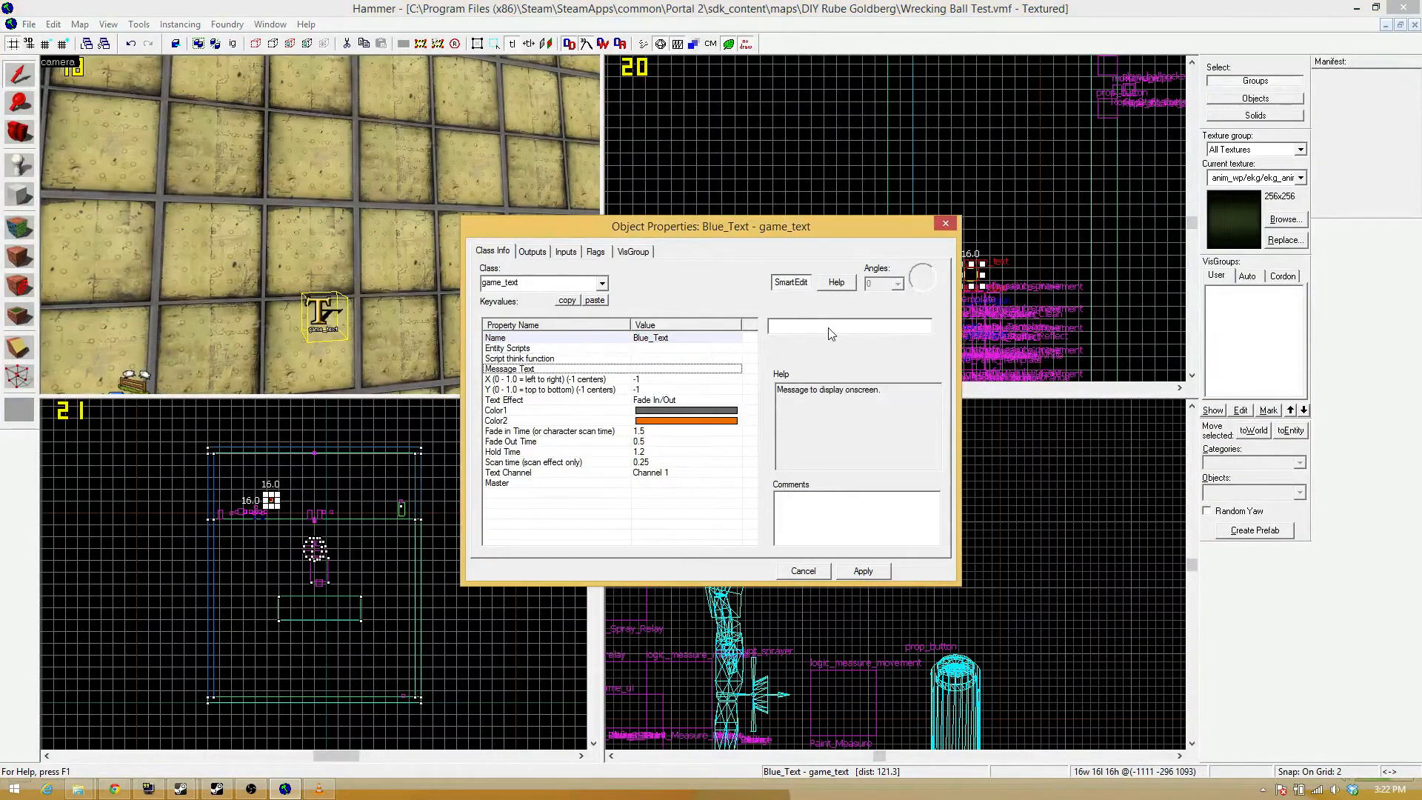
pyautogui.write('Bounce Gel')
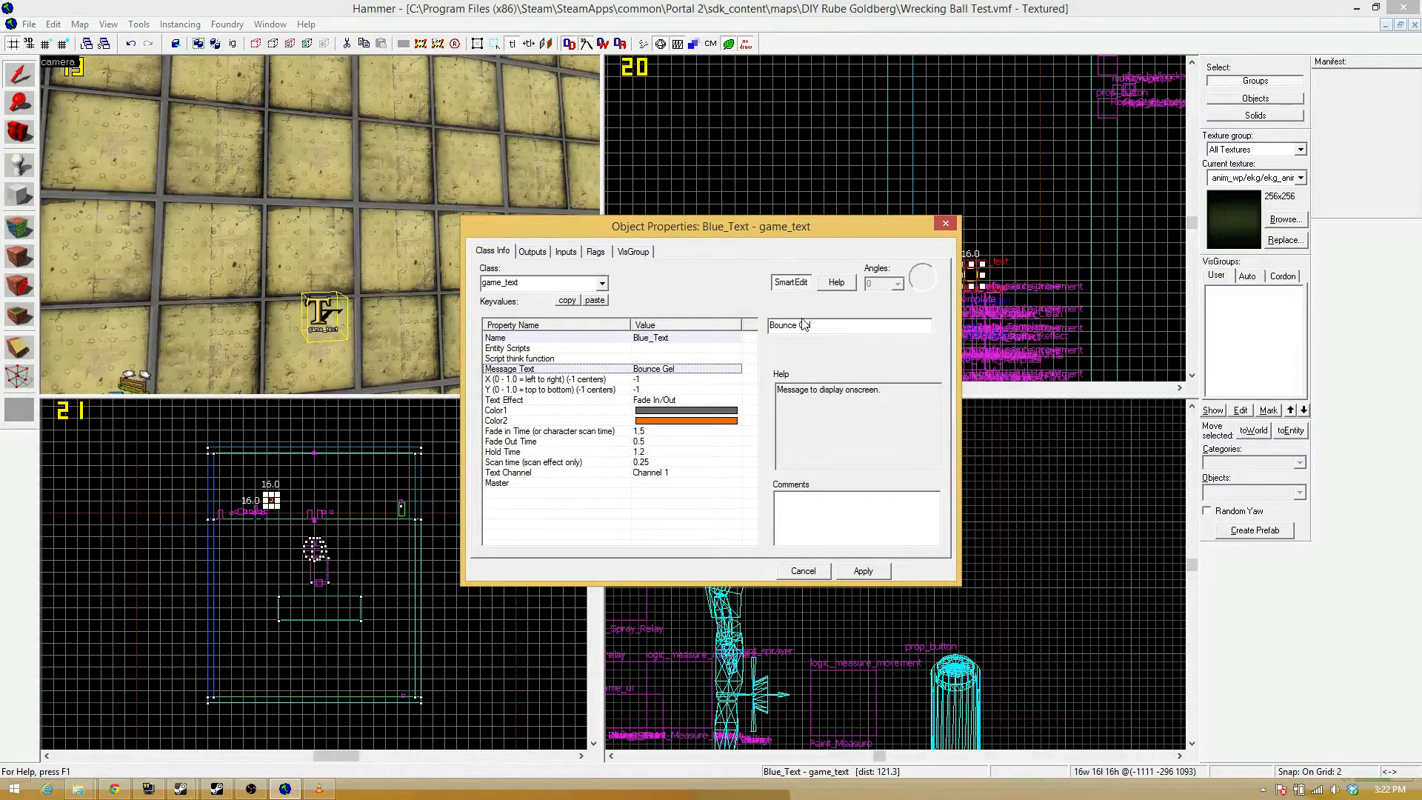
pyautogui.click(866, 578)
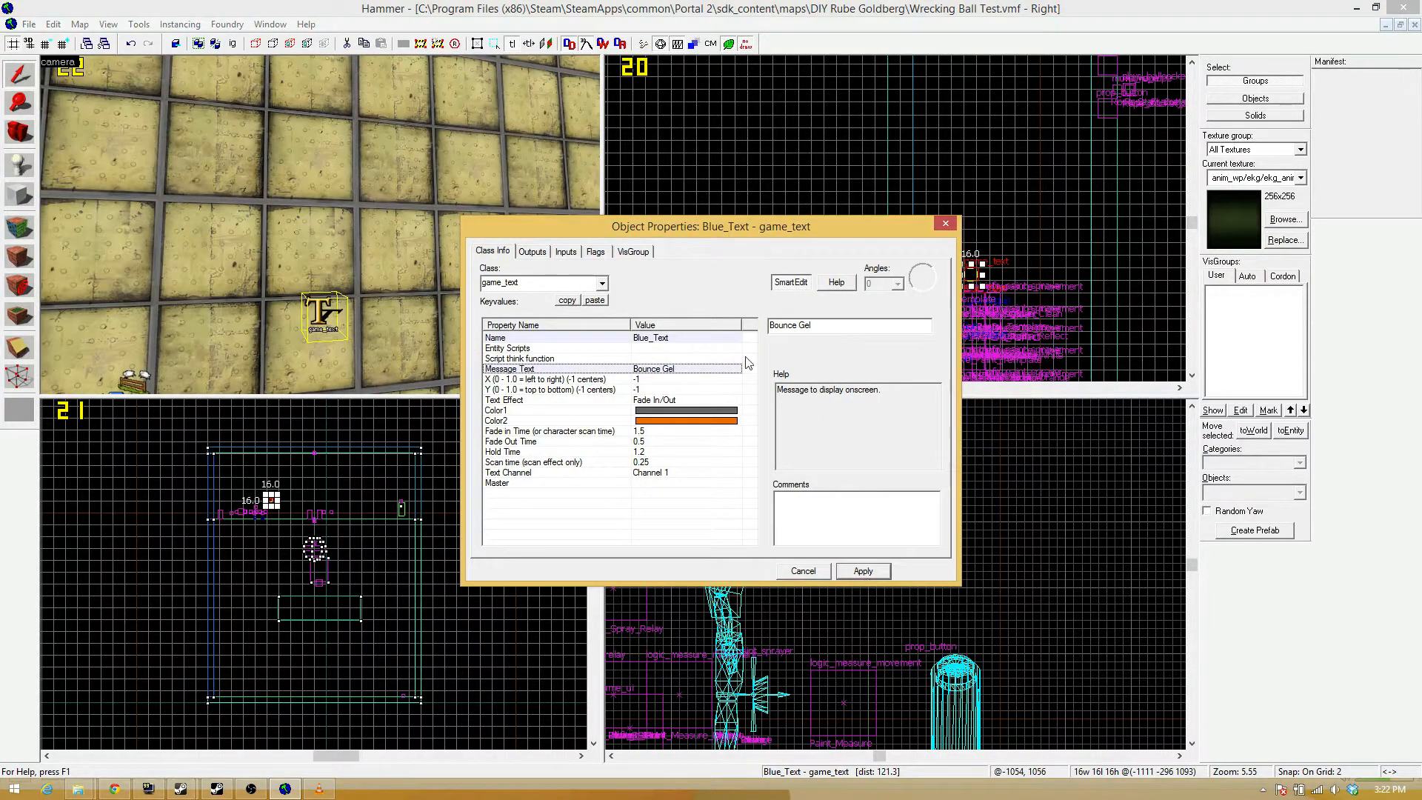
# Set the Color2 of Blue_Text to the blue 0 54 240.
pyautogui.click(686, 424)
pyautogui.click(802, 354)
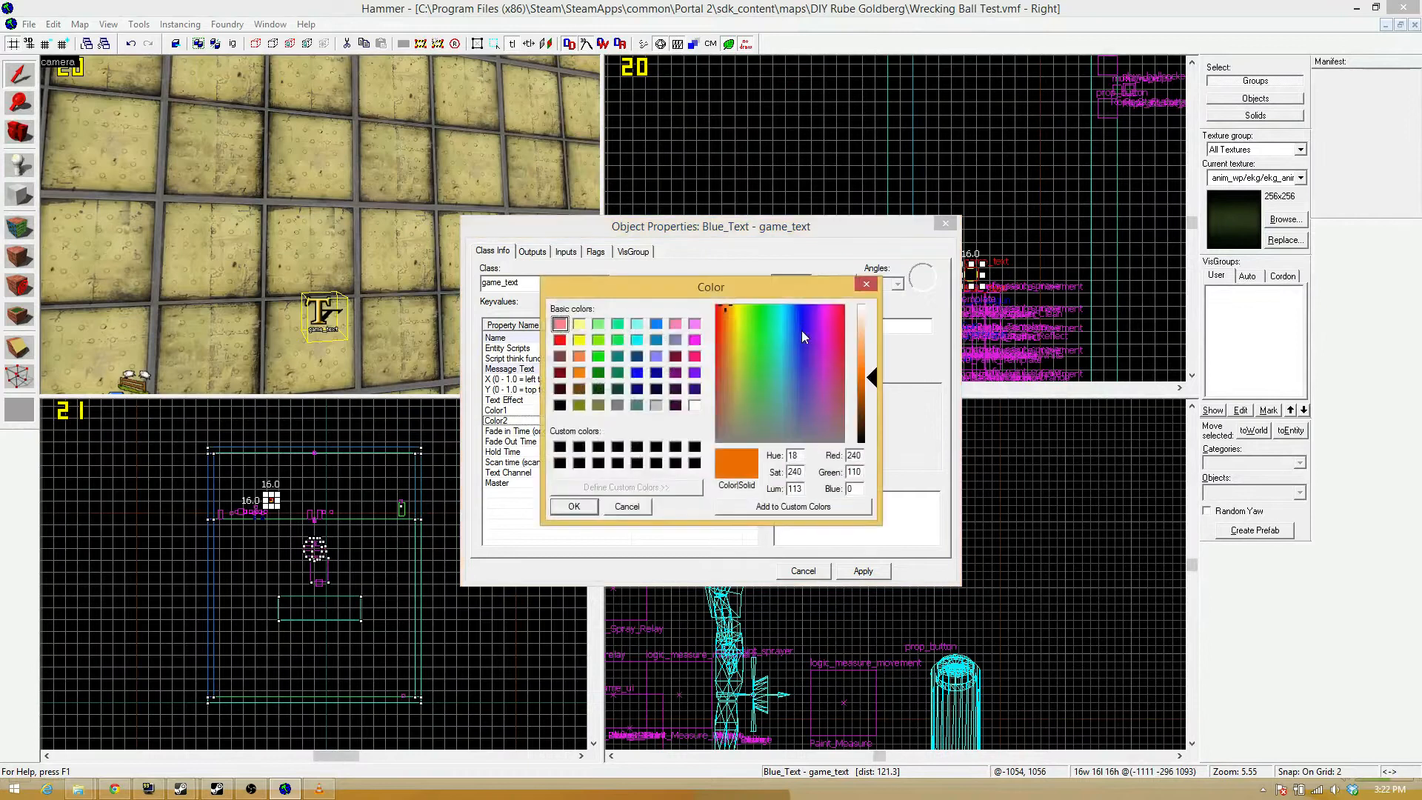
pyautogui.moveTo(786, 310); pyautogui.dragTo(796, 305)
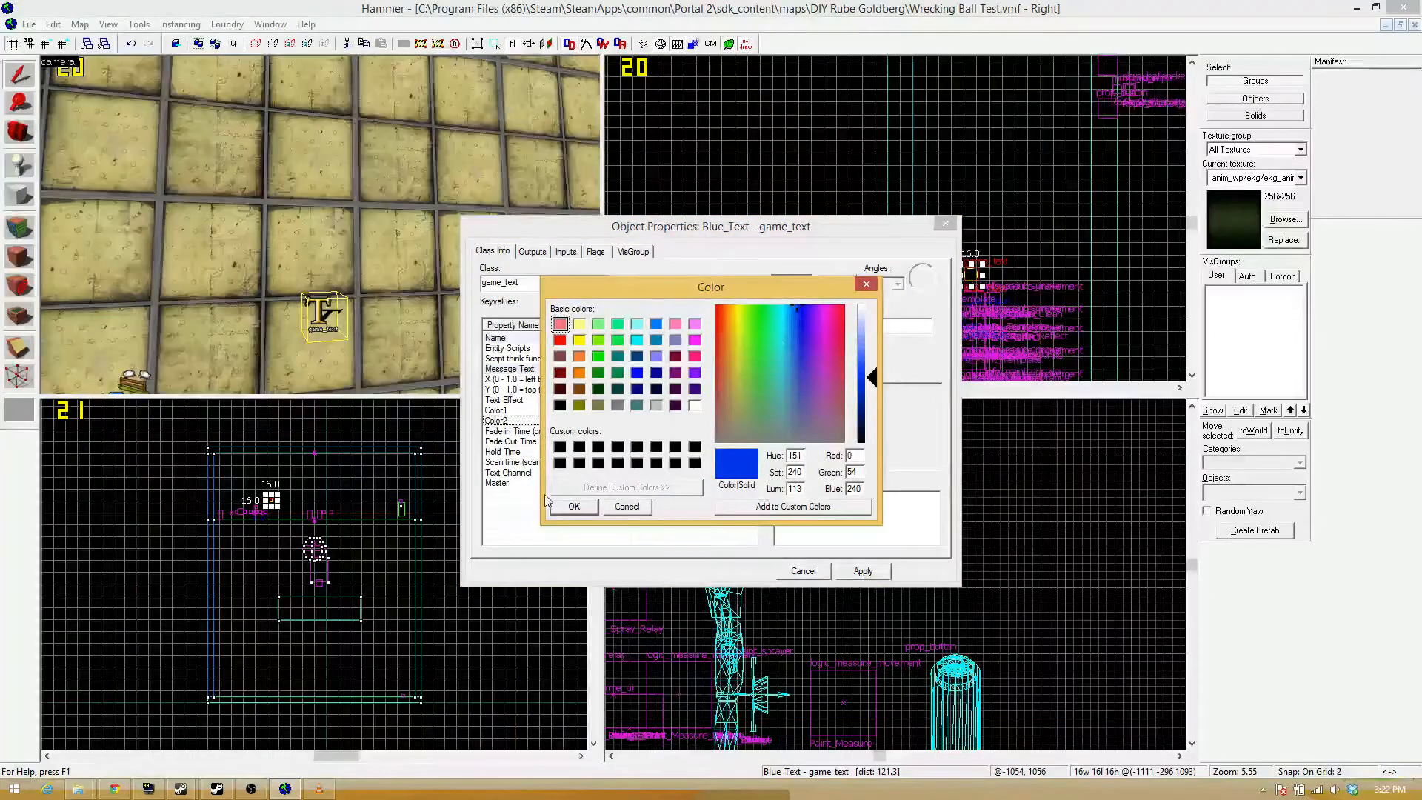
pyautogui.click(573, 505)
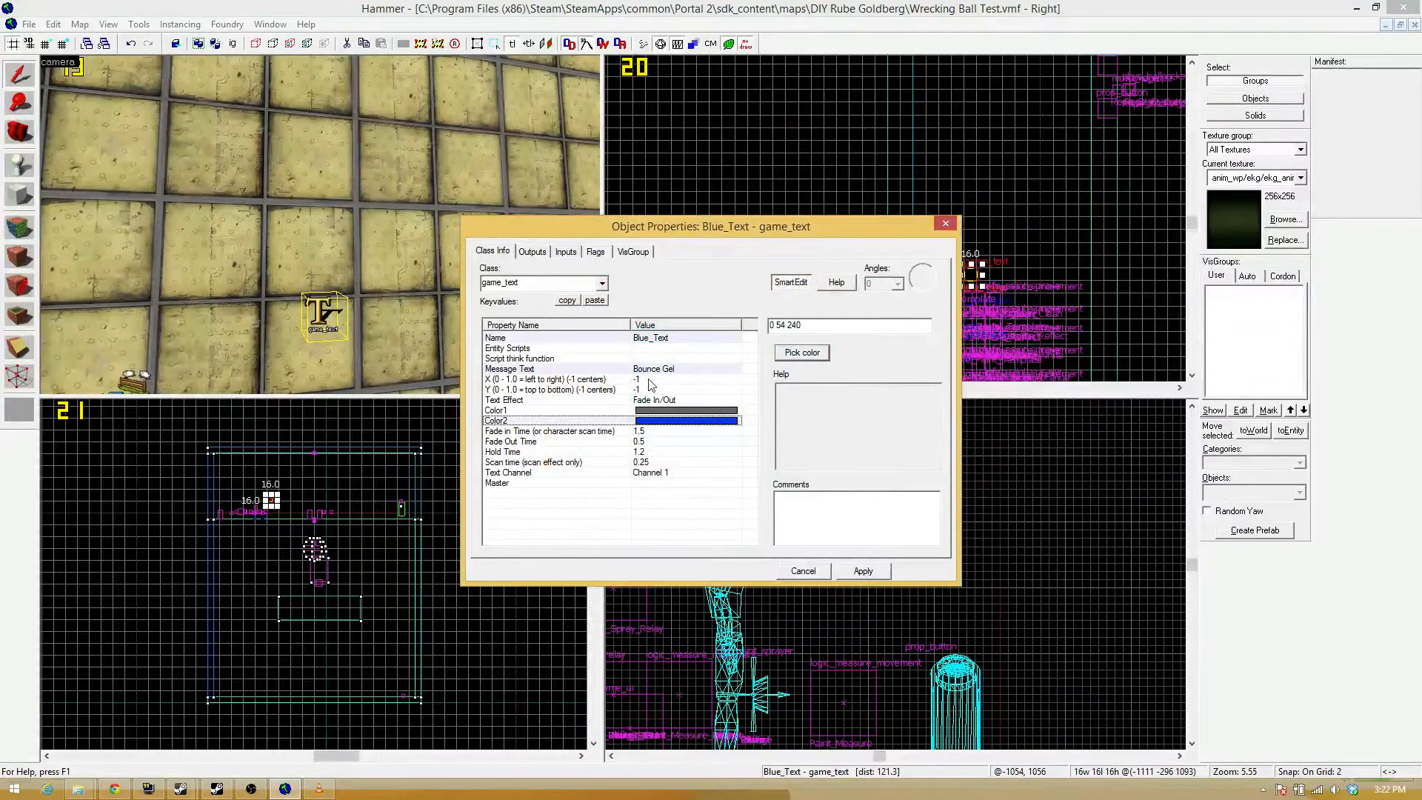
# Set the Color1 of Blue_Text to 0 54 240 to match Color2, and close its properties.
pyautogui.click(667, 411)
pyautogui.click(681, 421)
pyautogui.click(692, 410)
pyautogui.click(704, 420)
pyautogui.click(707, 410)
pyautogui.click(717, 420)
pyautogui.click(709, 410)
pyautogui.moveTo(832, 327); pyautogui.dragTo(721, 326)
pyautogui.write('0 54 240')
pyautogui.click(861, 571)
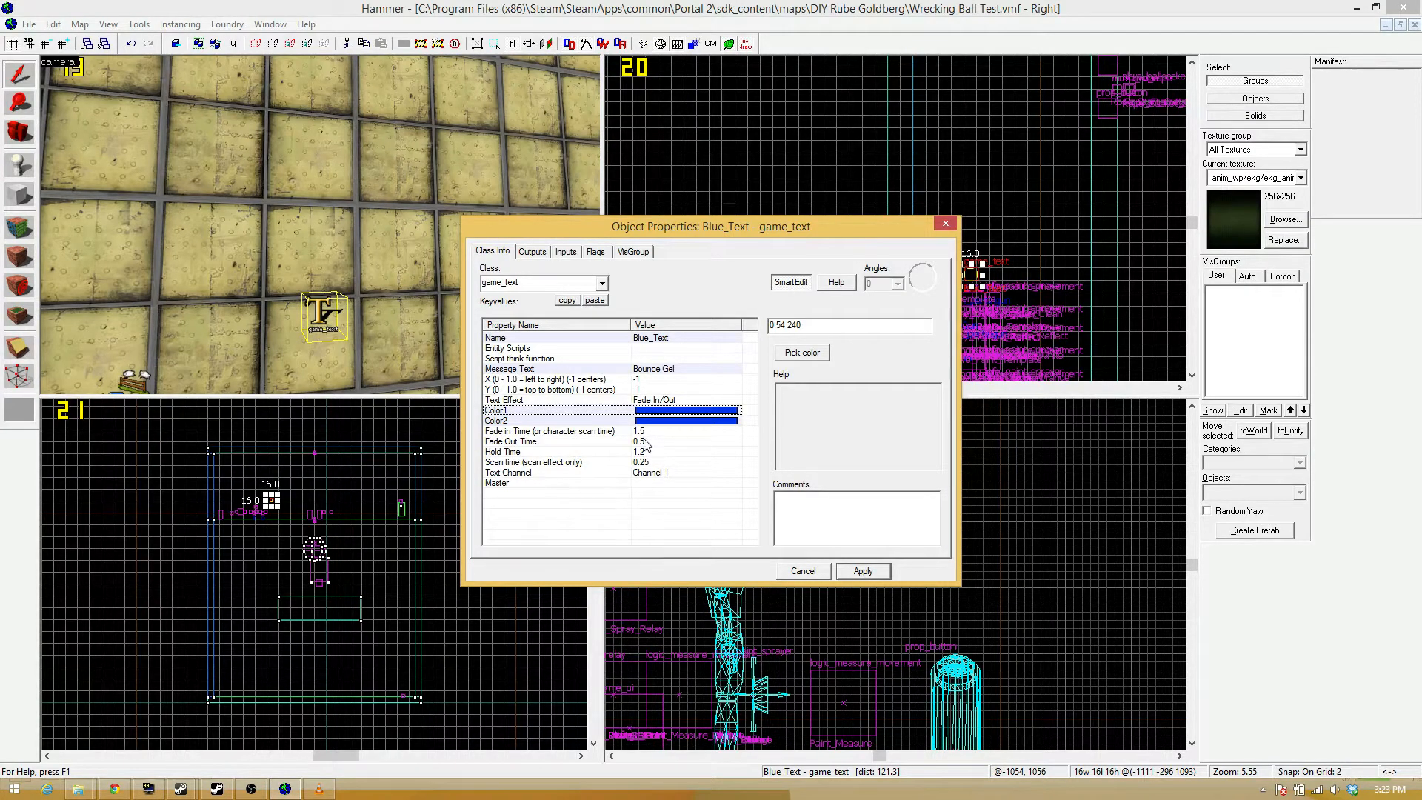
pyautogui.click(860, 570)
pyautogui.click(946, 226)
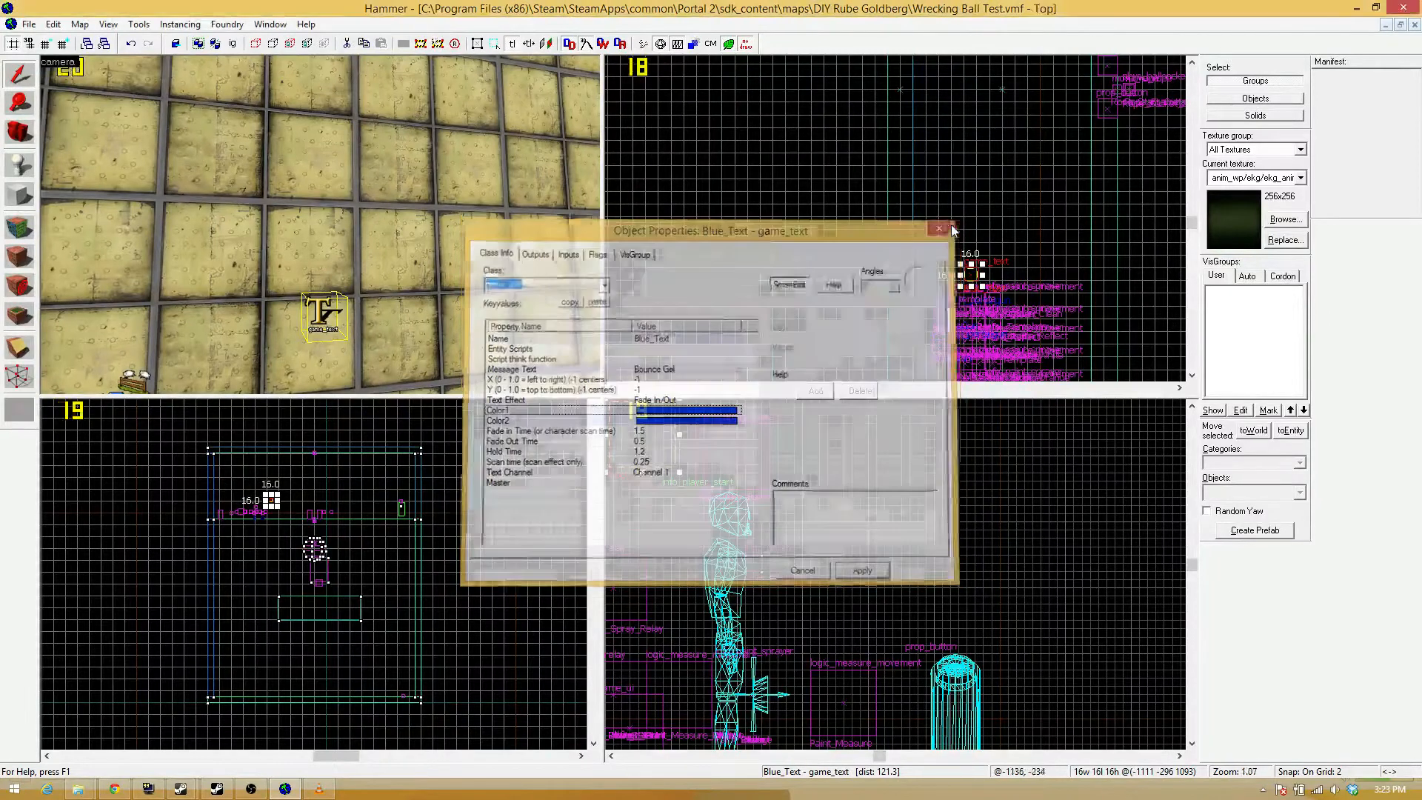
# Duplicate the Blue_Text game_text entity into a row of five beside the paint sprayer entities.
pyautogui.scroll(2, 972, 261)
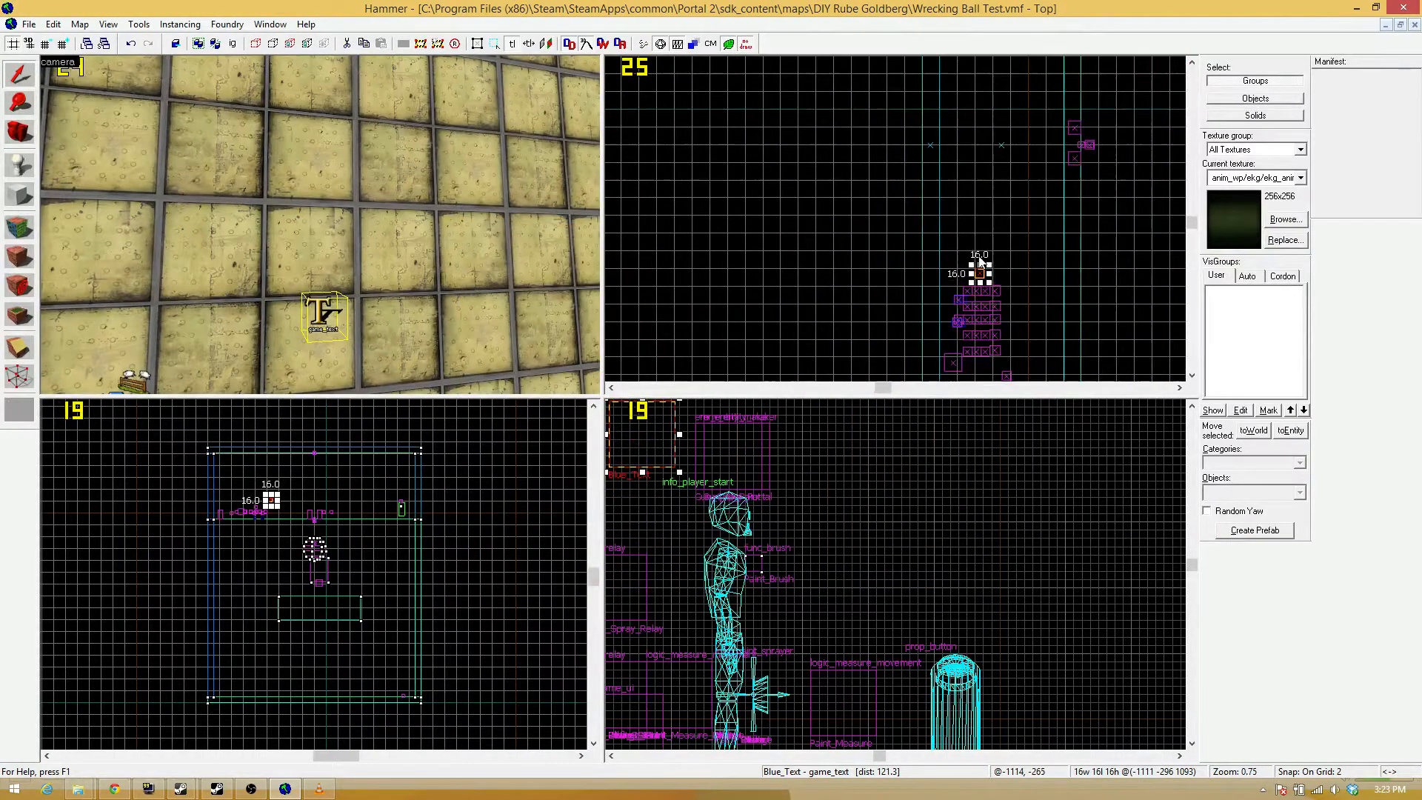
pyautogui.rightClick(926, 233)
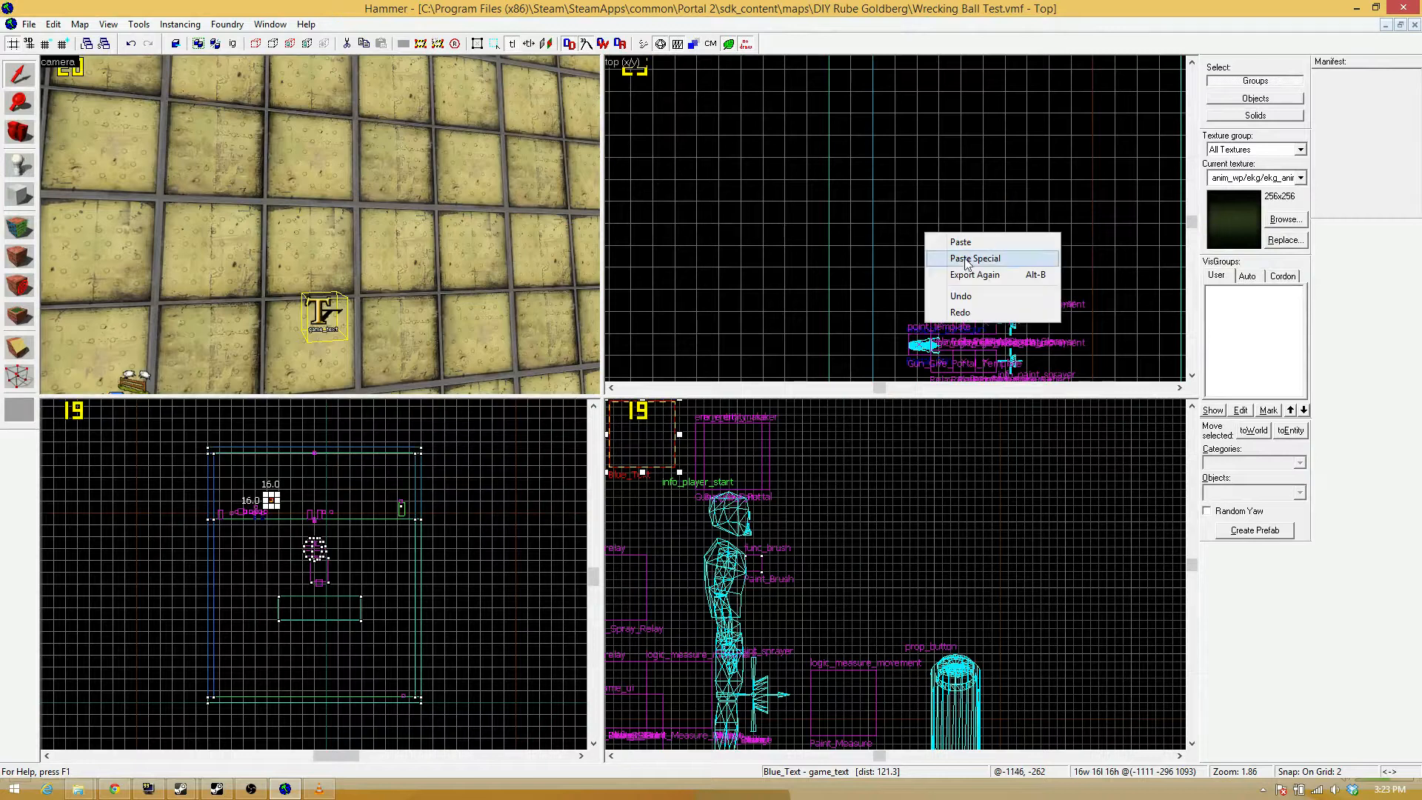
pyautogui.click(984, 192)
pyautogui.click(972, 279)
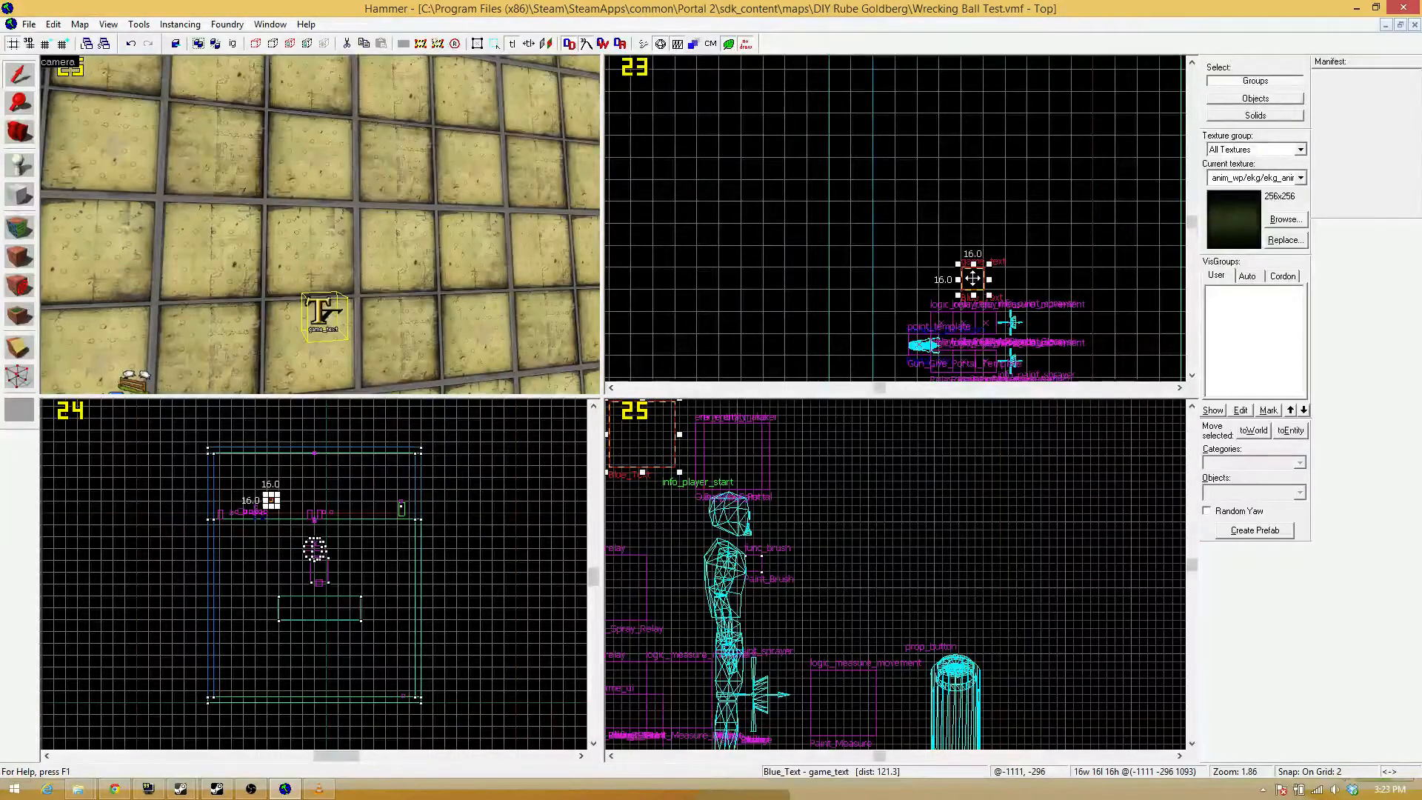
pyautogui.scroll(-6, 1041, 285)
pyautogui.scroll(5, 1041, 280)
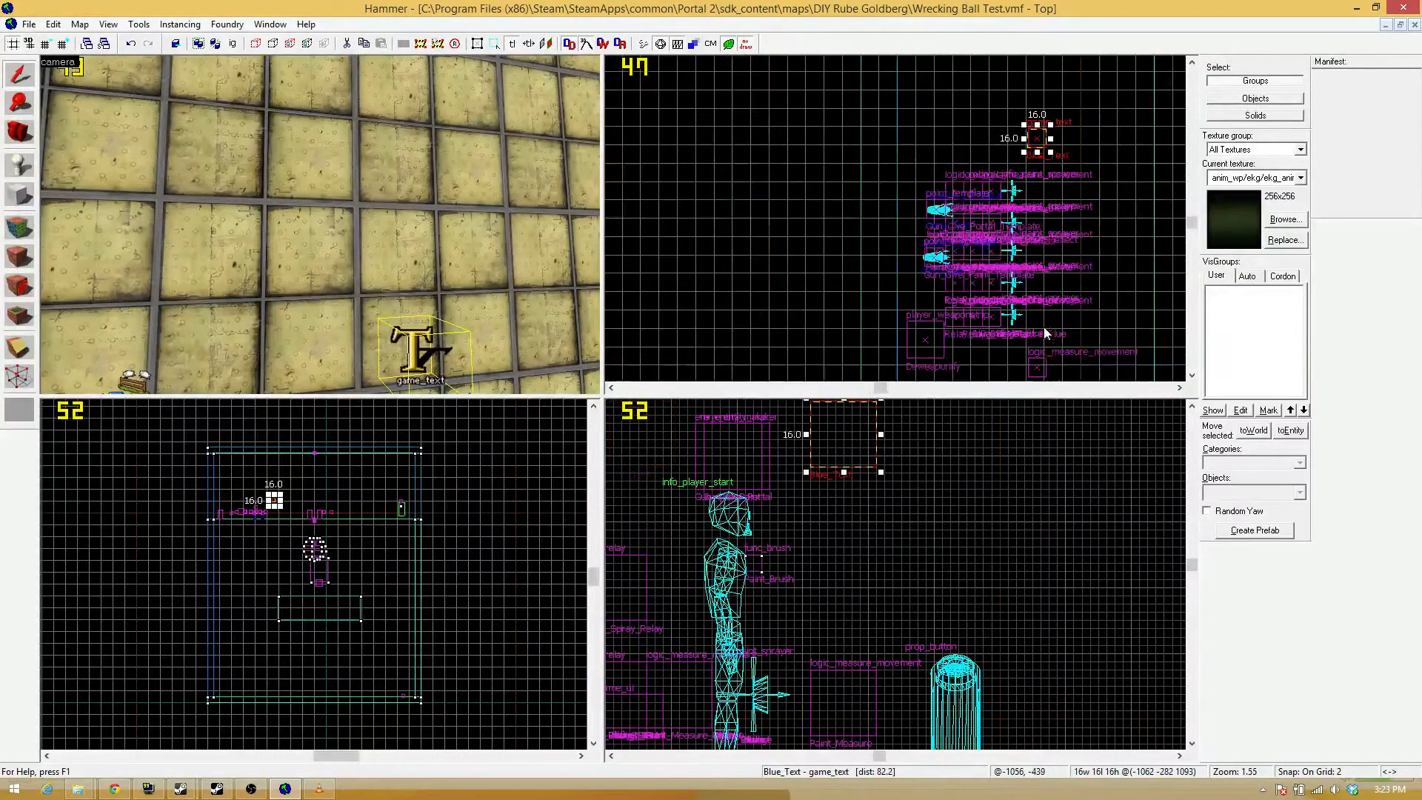
pyautogui.moveTo(1042, 288); pyautogui.dragTo(1023, 193)
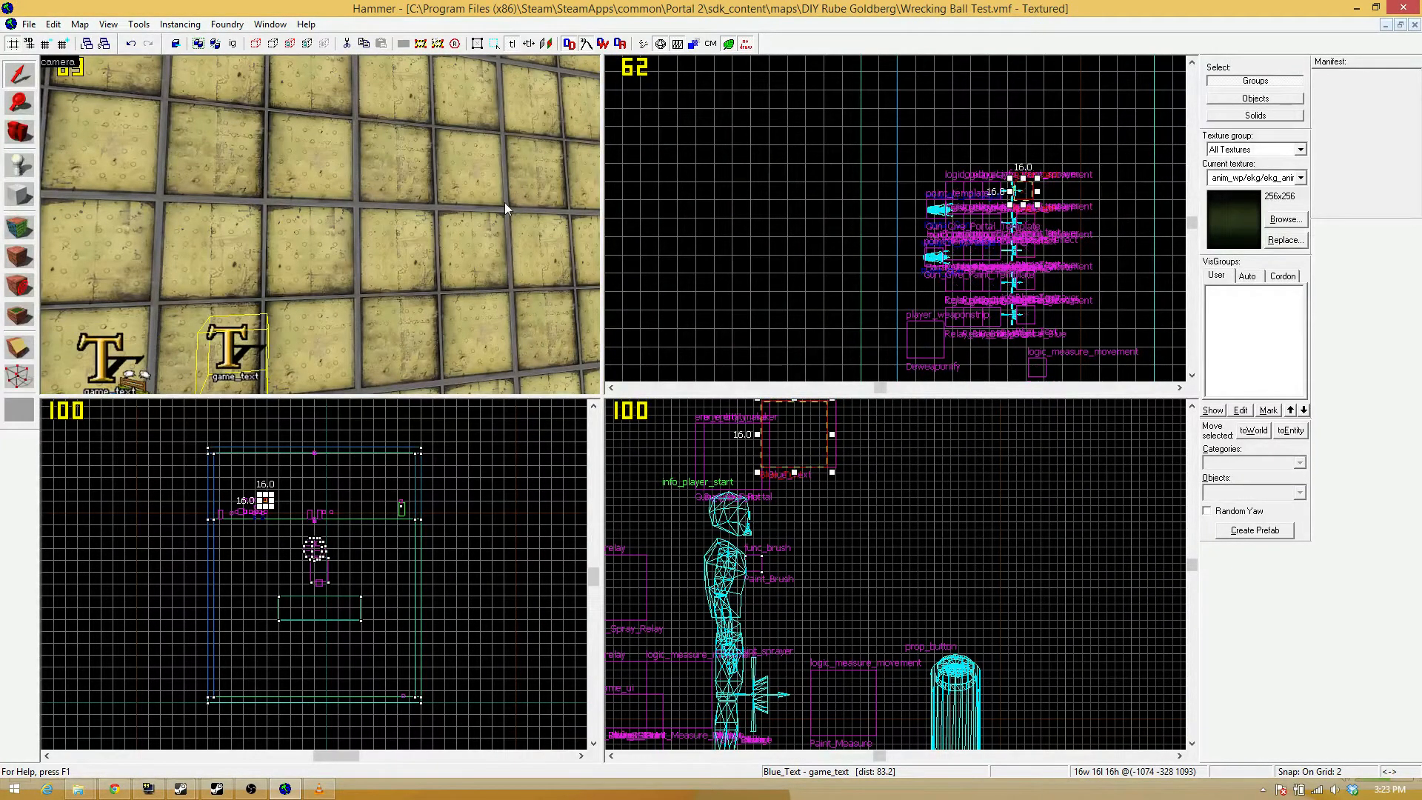
# Set Color2 of the second game_text in the row to the orange 240 138 0.
pyautogui.press('z')
pyautogui.press('s')
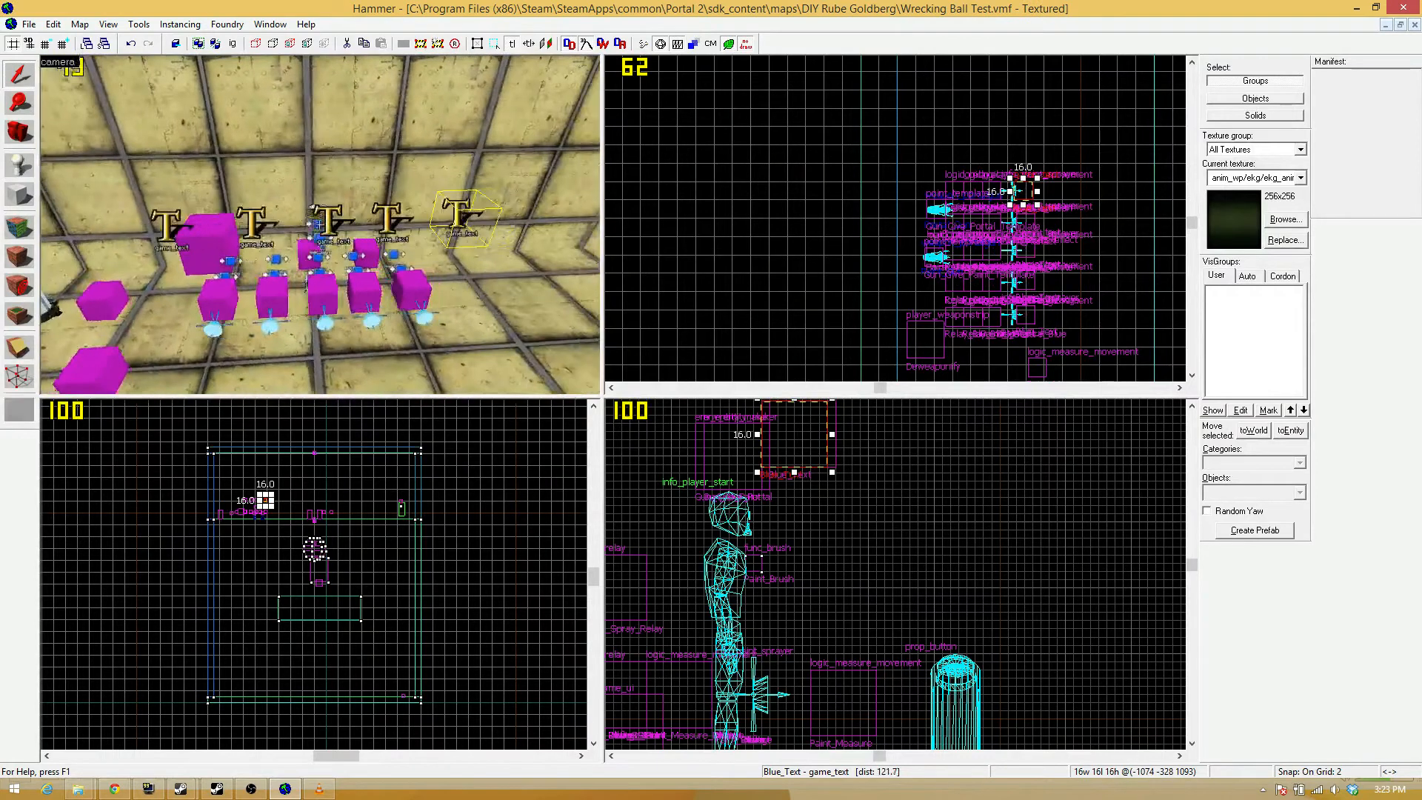
pyautogui.press('a')
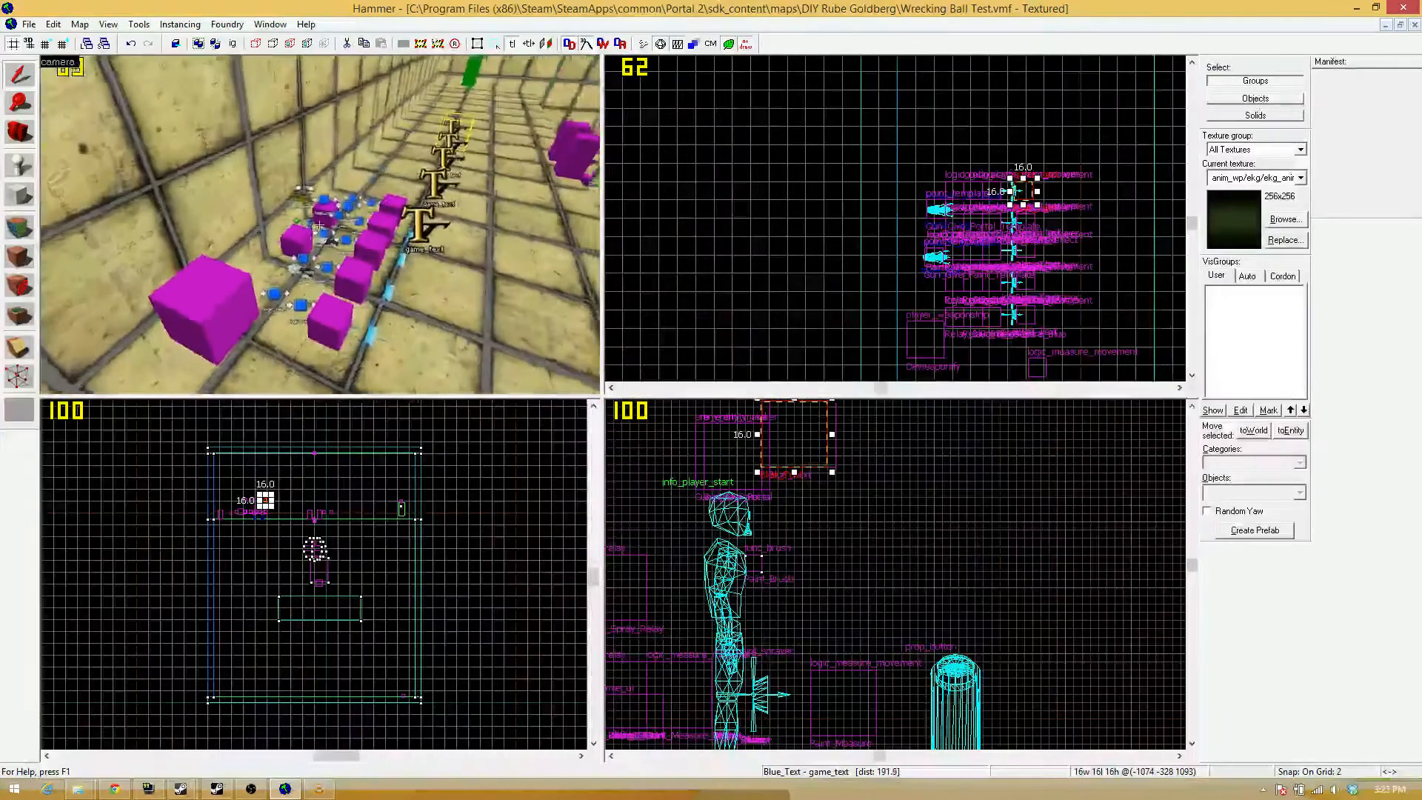
pyautogui.press('z')
pyautogui.doubleClick(339, 211)
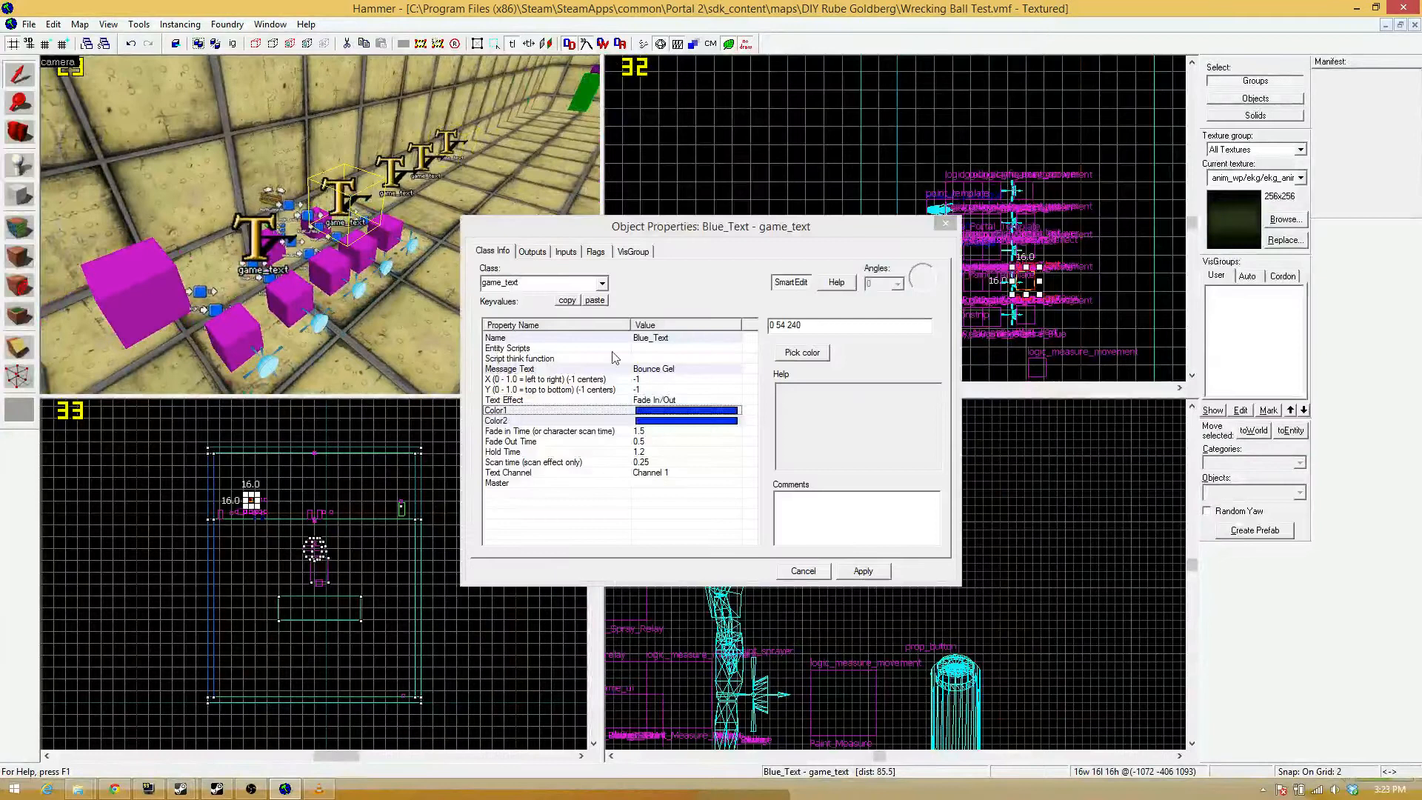
pyautogui.click(681, 422)
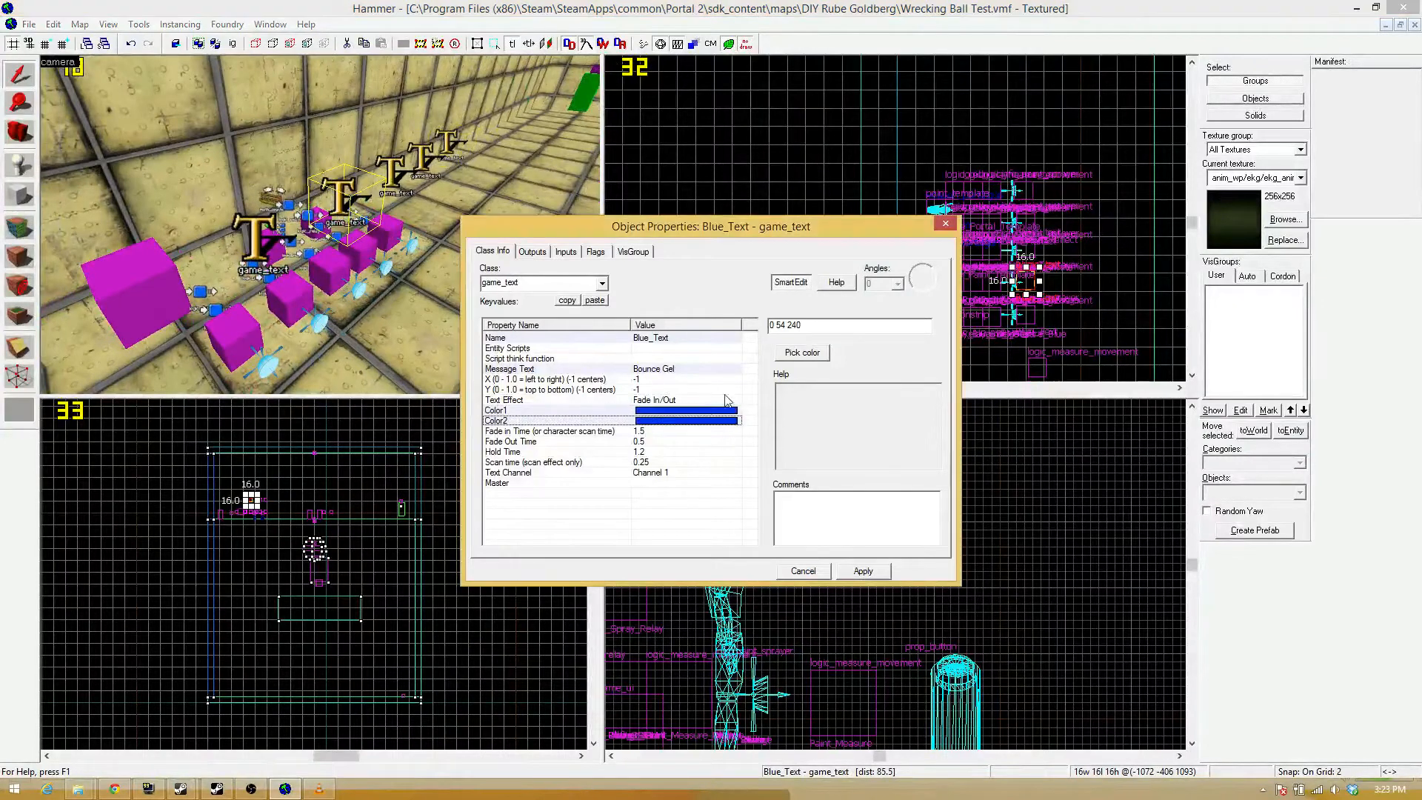
pyautogui.click(808, 354)
pyautogui.moveTo(753, 316); pyautogui.dragTo(727, 305)
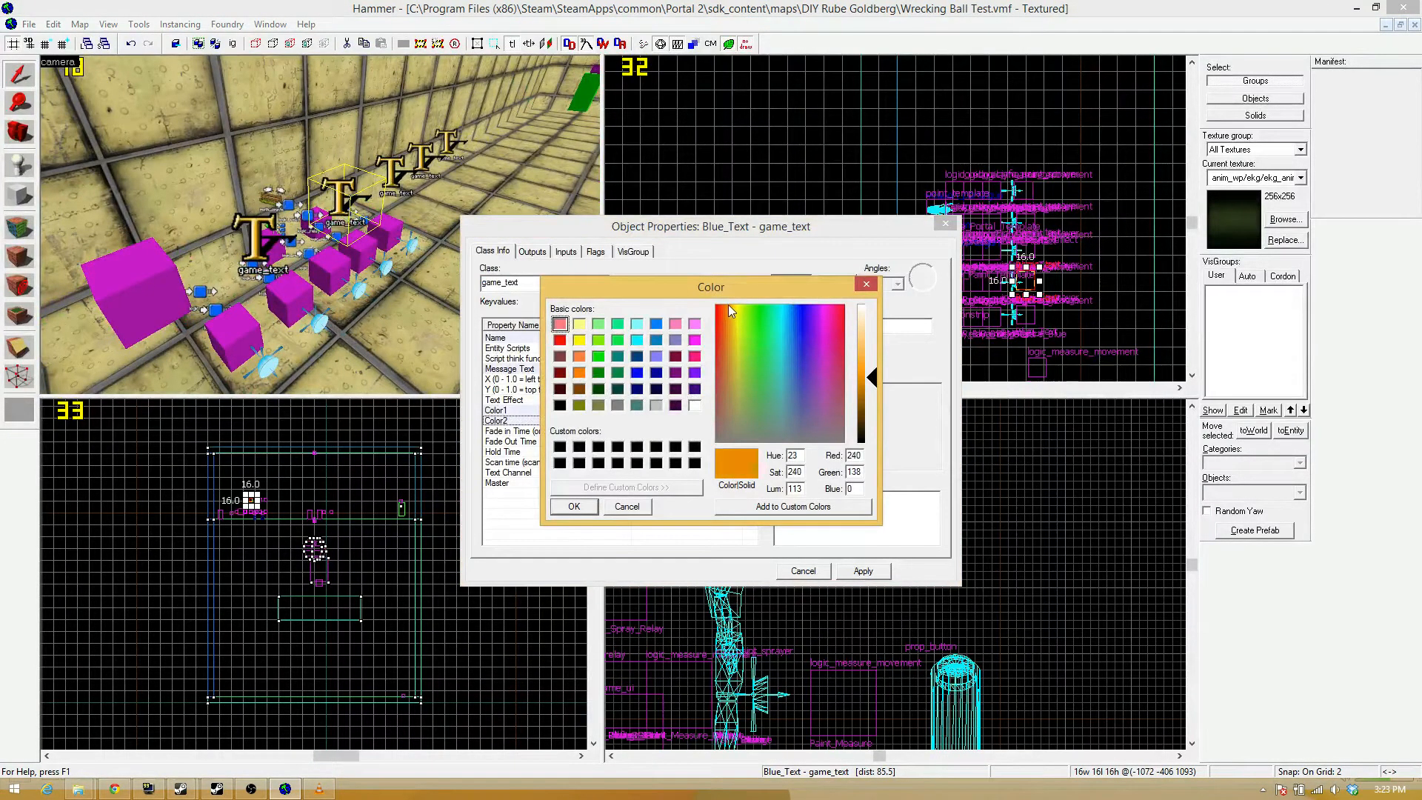
pyautogui.click(572, 507)
# Set Color1 of the second game_text to 240 138 0 to match its Color2.
pyautogui.moveTo(838, 327); pyautogui.dragTo(654, 336)
pyautogui.hotkey('ctrl', 'c')
pyautogui.click(678, 412)
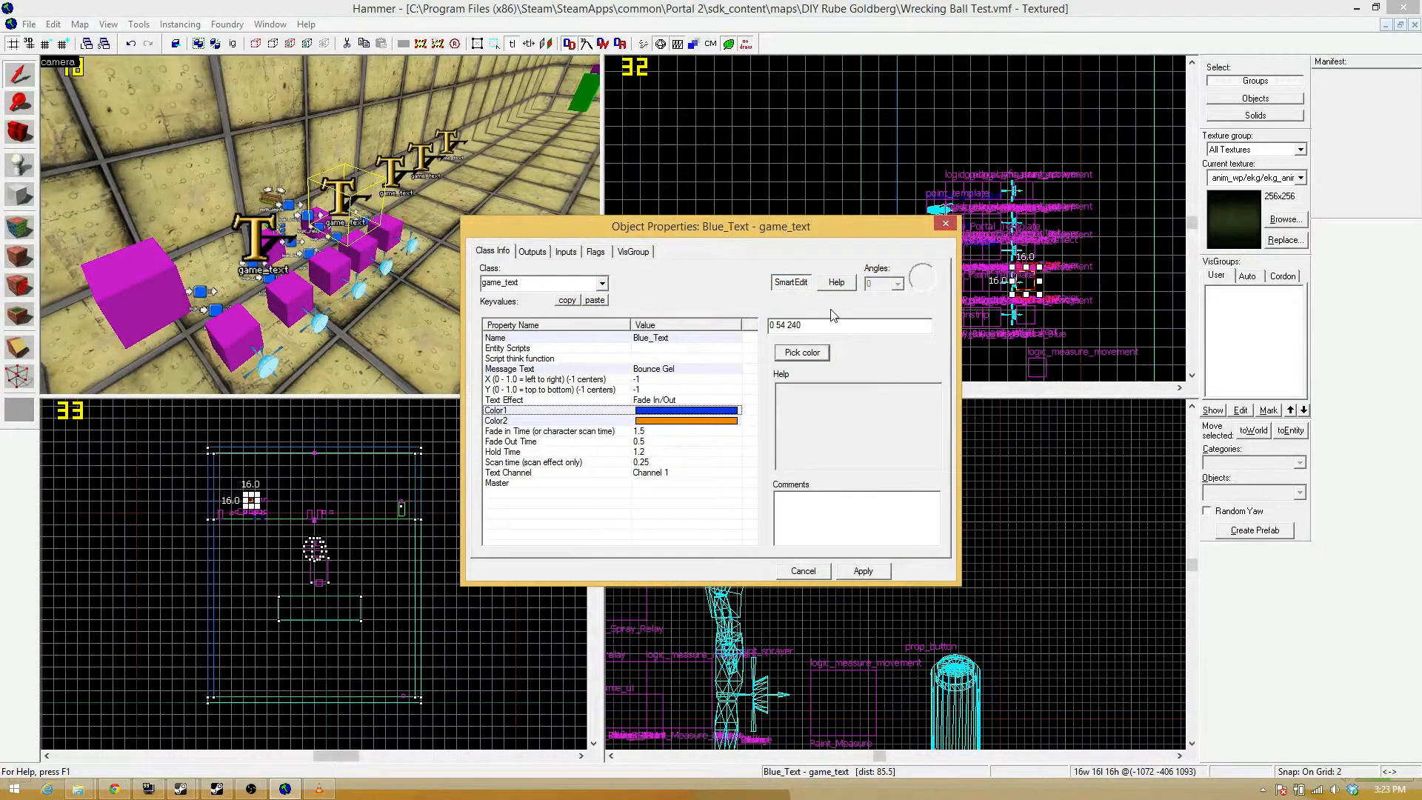
pyautogui.hotkey('ctrl', 'v')
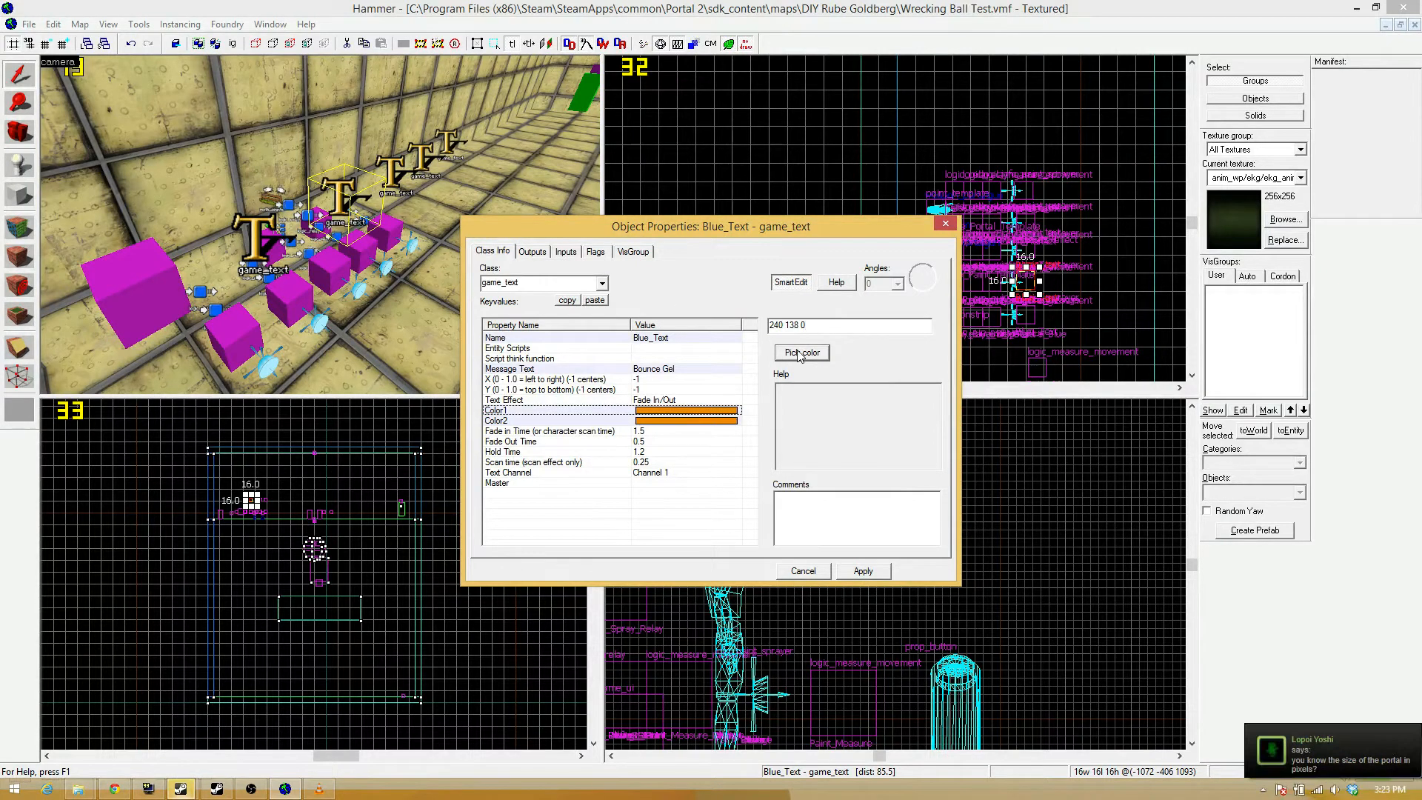
# Change the Message Text of the orange game_text to Speed Gel.
pyautogui.click(656, 369)
pyautogui.moveTo(796, 327); pyautogui.dragTo(727, 331)
pyautogui.write('Speed Gel')
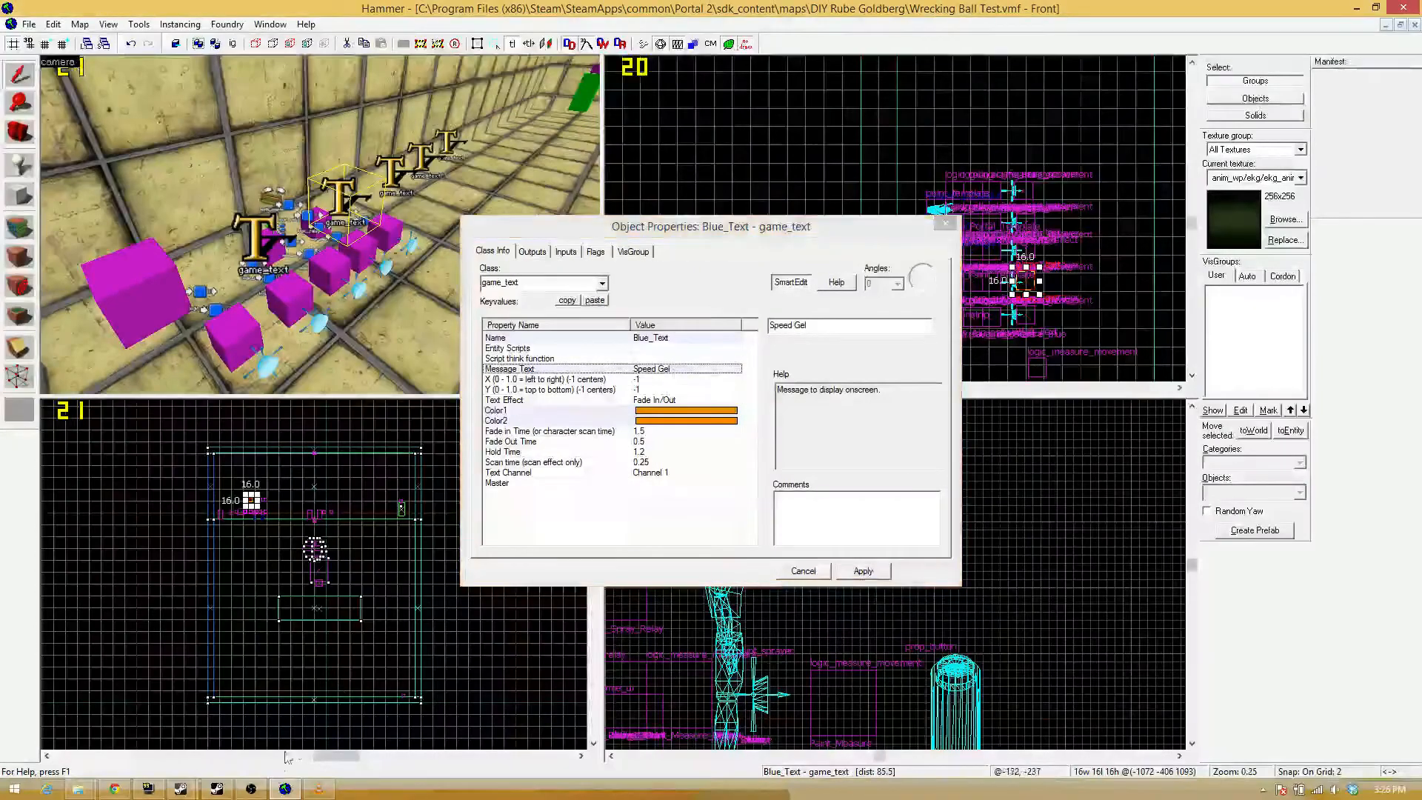
pyautogui.click(254, 790)
pyautogui.click(252, 789)
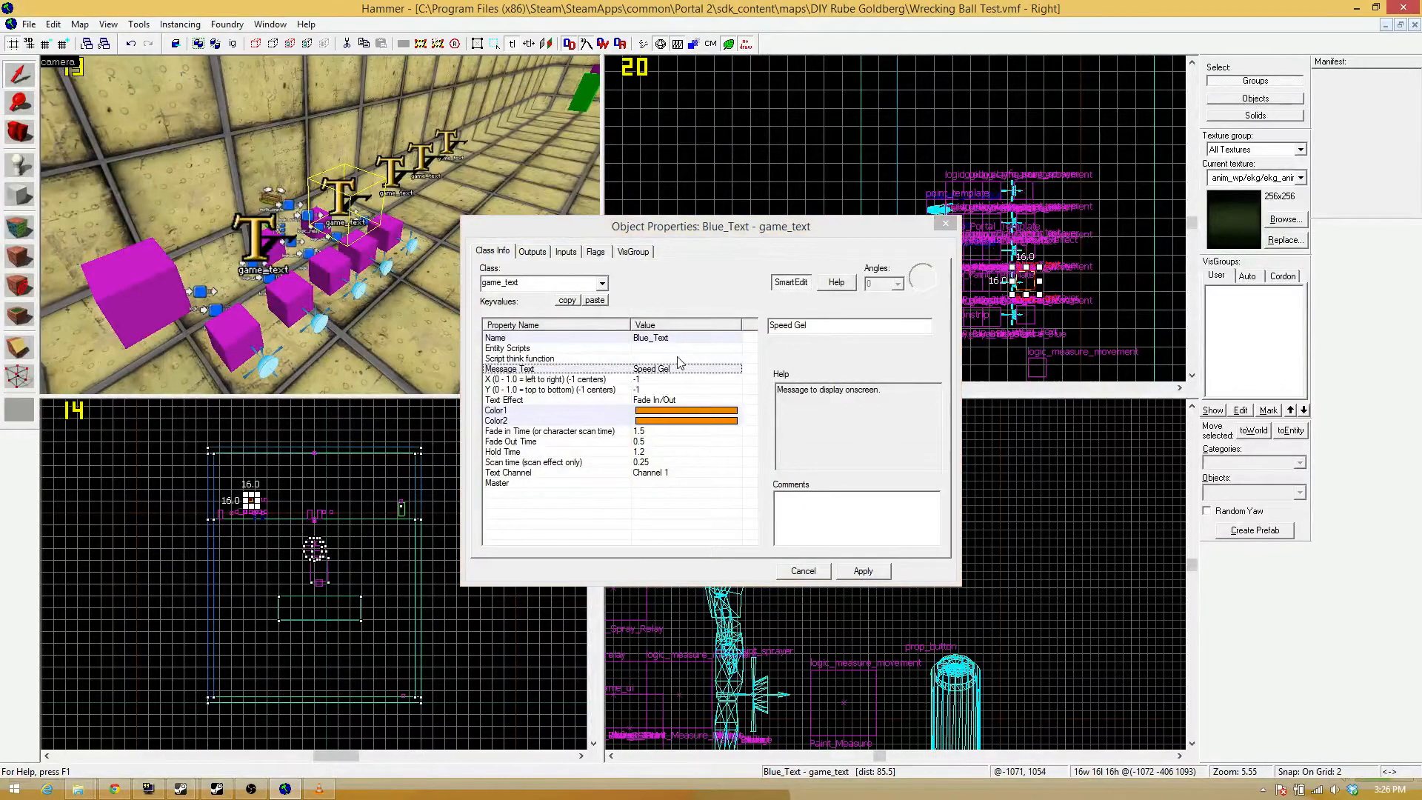
# Rename the Speed Gel game_text to Orange_Text and close its properties.
pyautogui.click(662, 339)
pyautogui.doubleClick(788, 325)
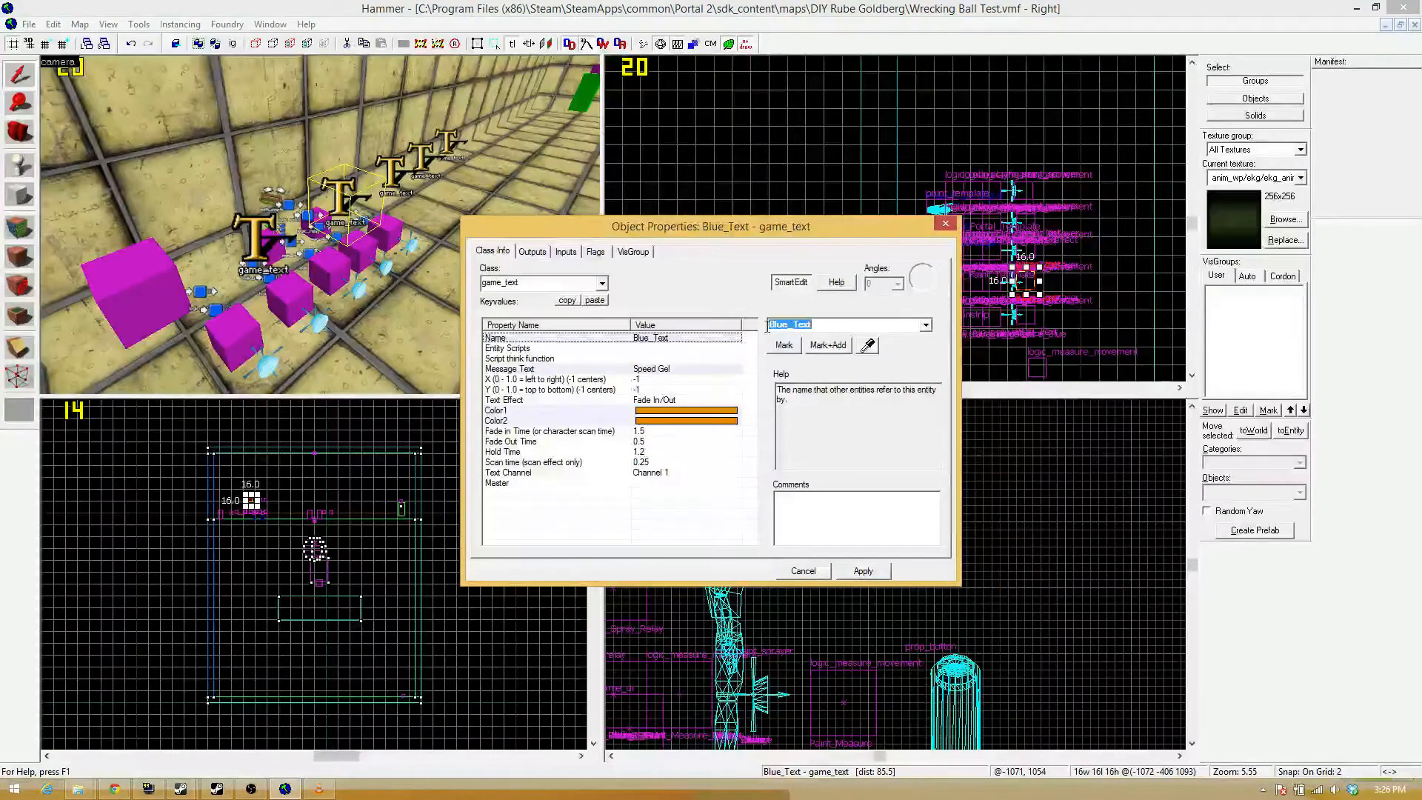
pyautogui.moveTo(786, 327); pyautogui.dragTo(732, 322)
pyautogui.write('Orange')
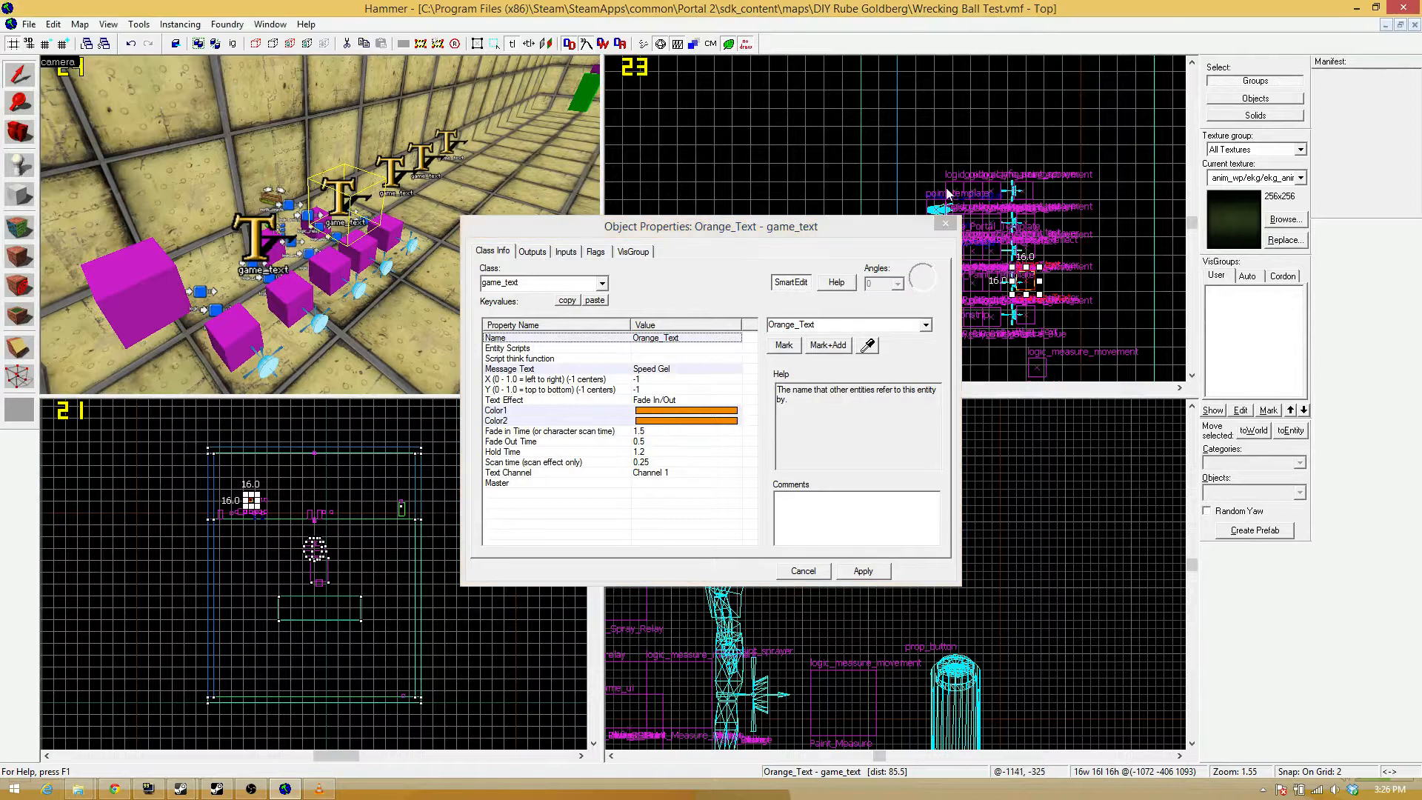
pyautogui.click(945, 223)
# Change the Message Text of the third game_text in the row to Portal Gel.
pyautogui.press('z')
pyautogui.press('d')
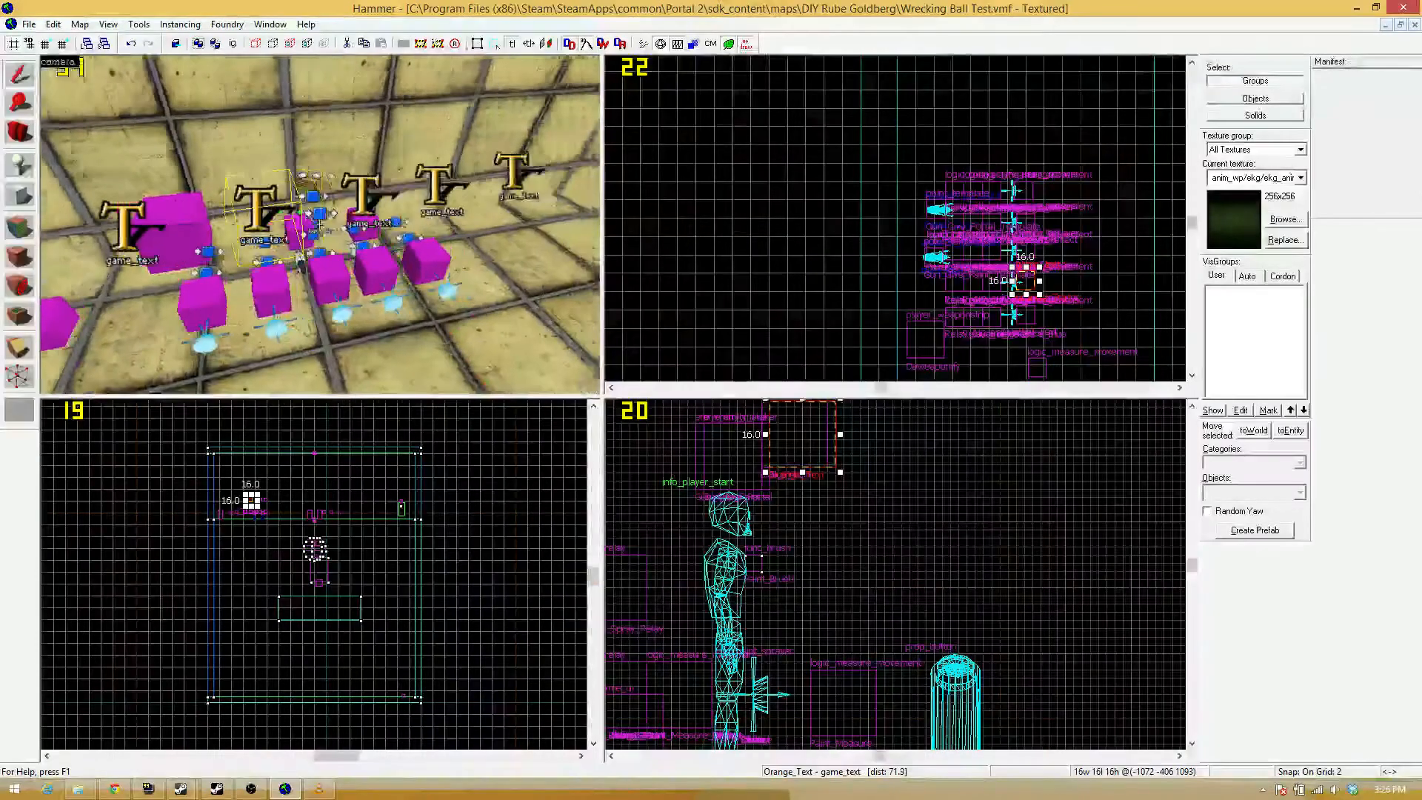
pyautogui.press('z')
pyautogui.click(384, 198)
pyautogui.doubleClick(384, 199)
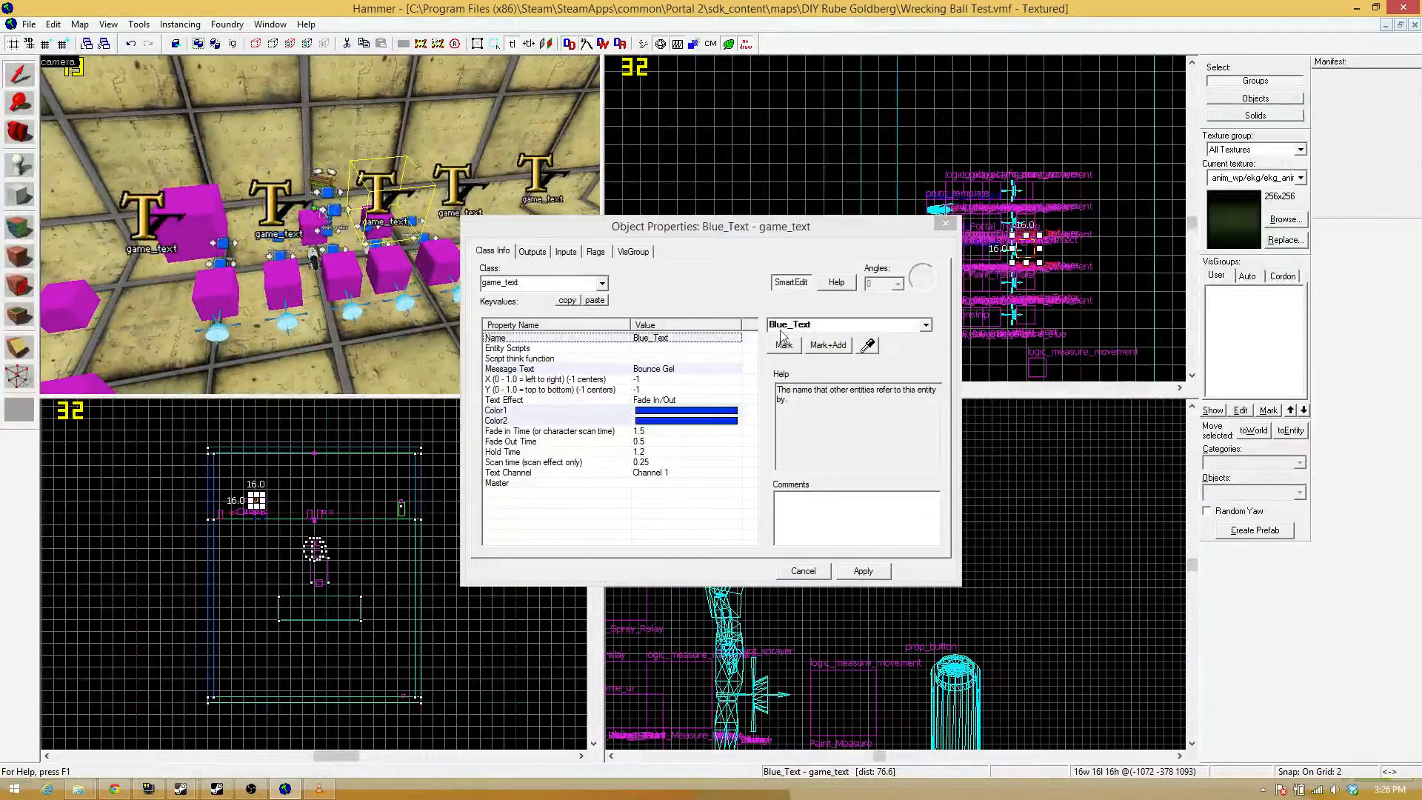
pyautogui.click(655, 369)
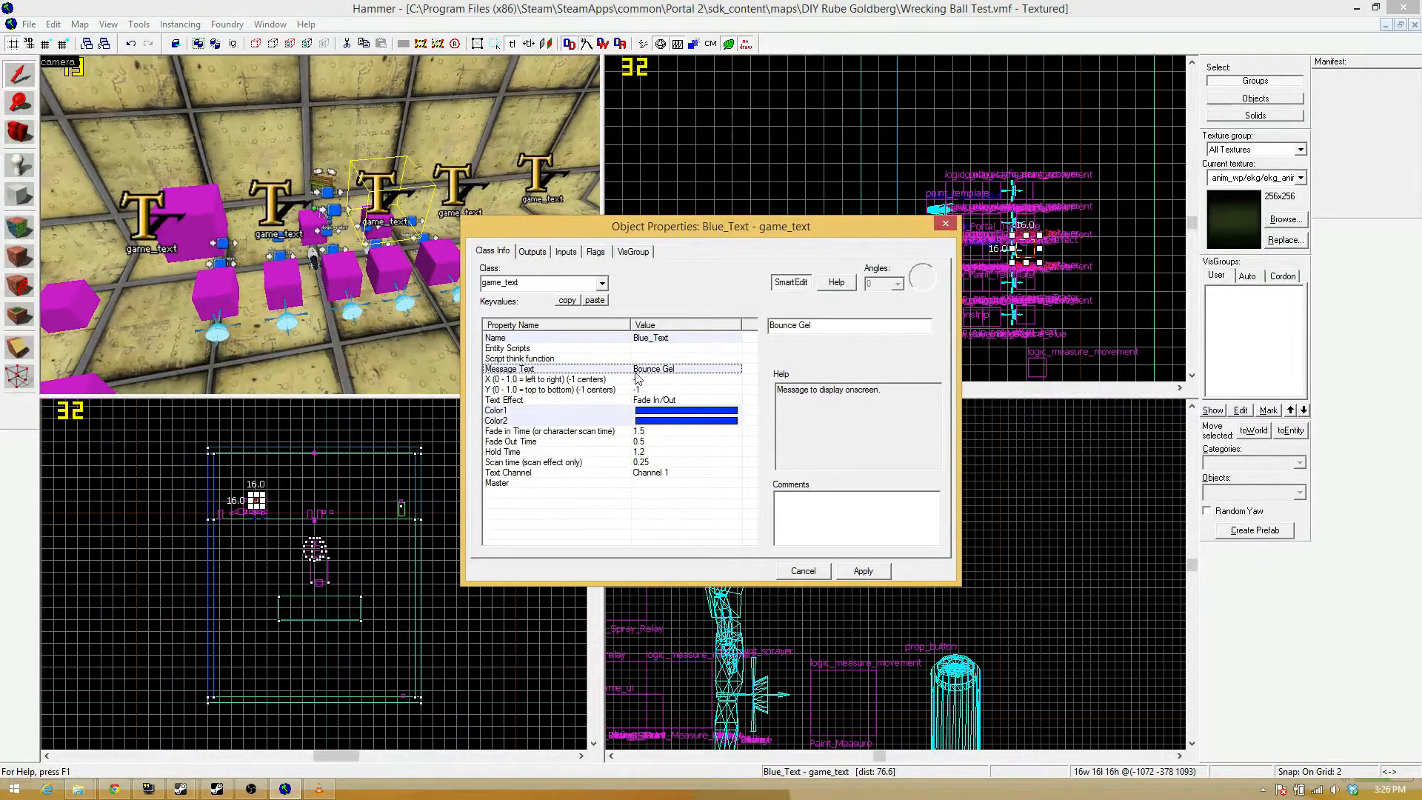
pyautogui.doubleClick(791, 323)
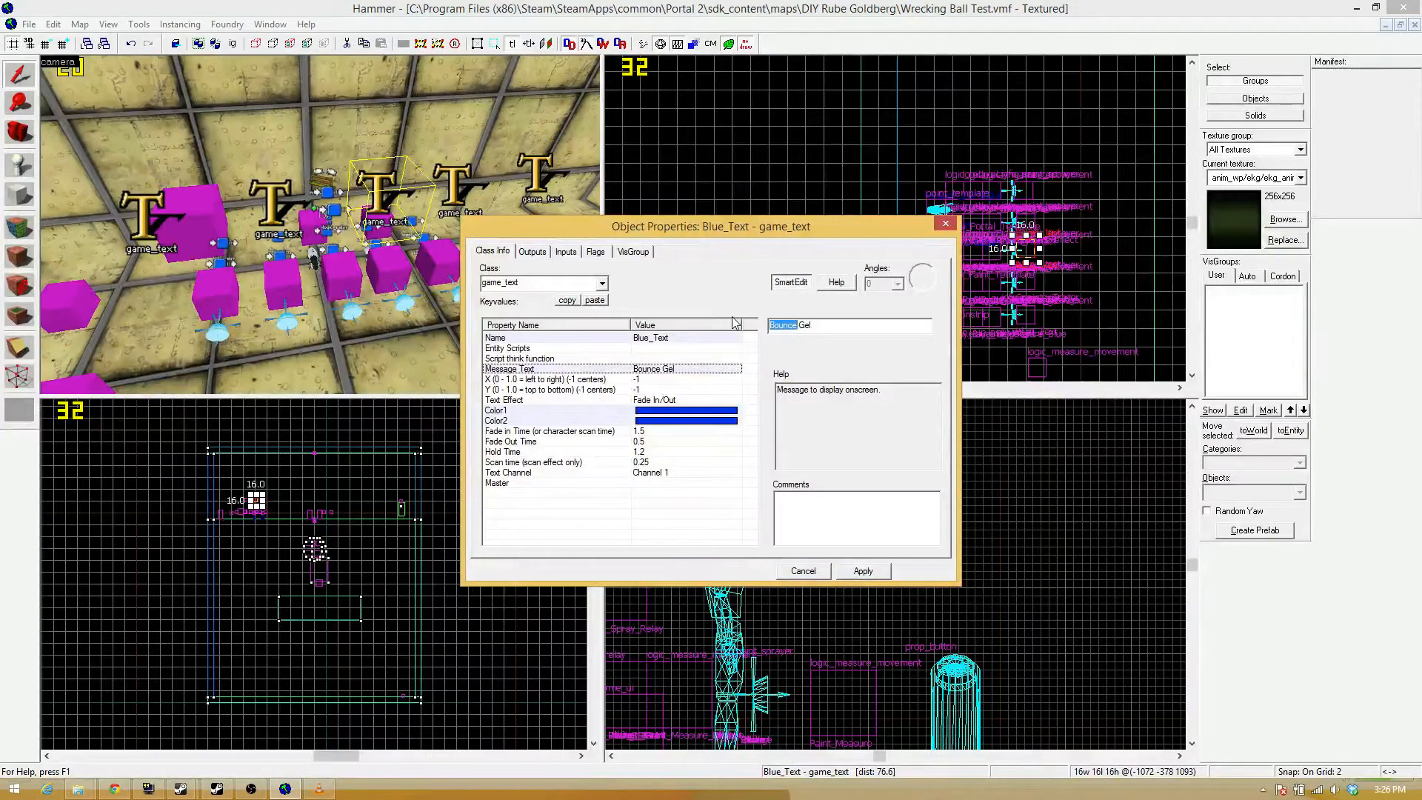
pyautogui.write('Portal')
pyautogui.press('Return')
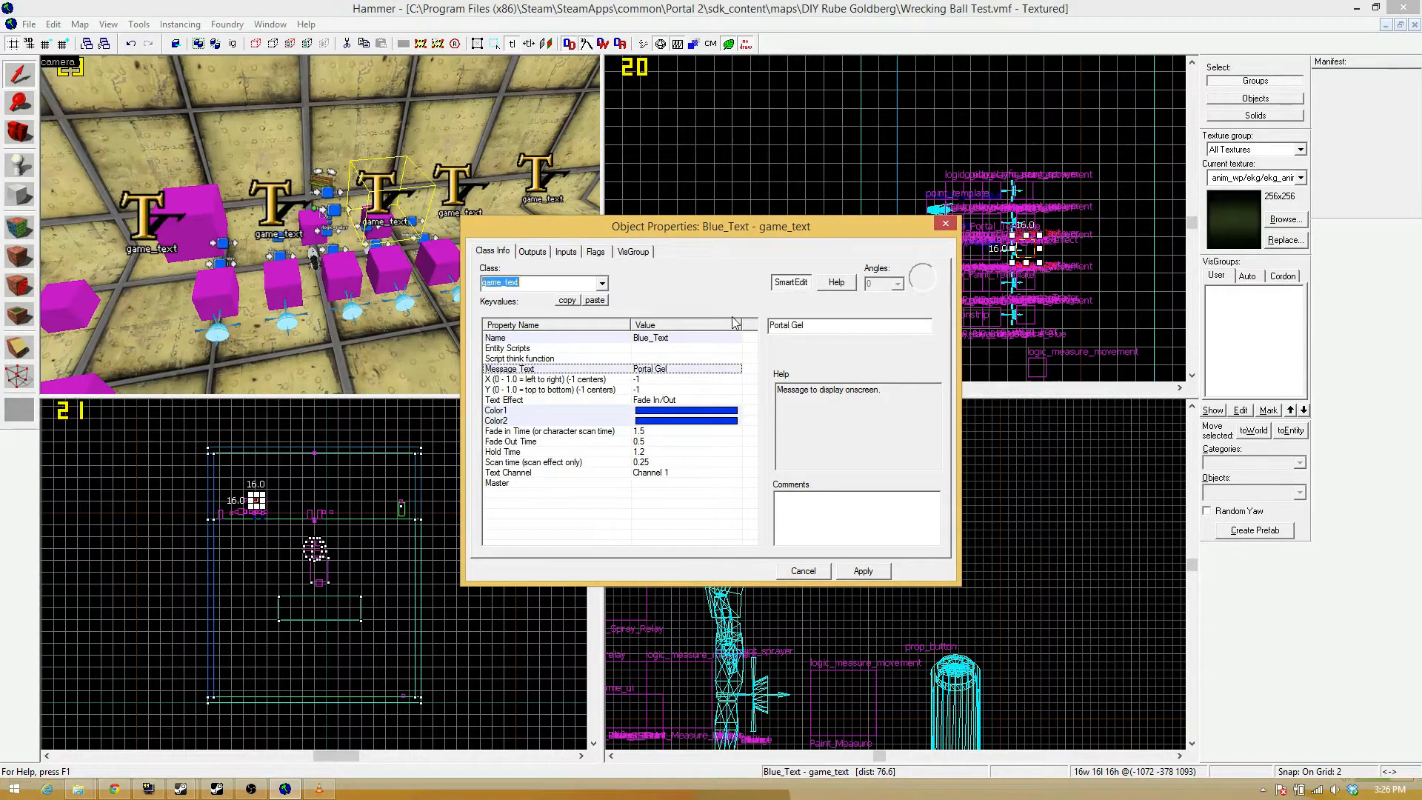
# Set Color1 of the Portal Gel game_text to the white 255 255 255.
pyautogui.click(693, 410)
pyautogui.click(799, 358)
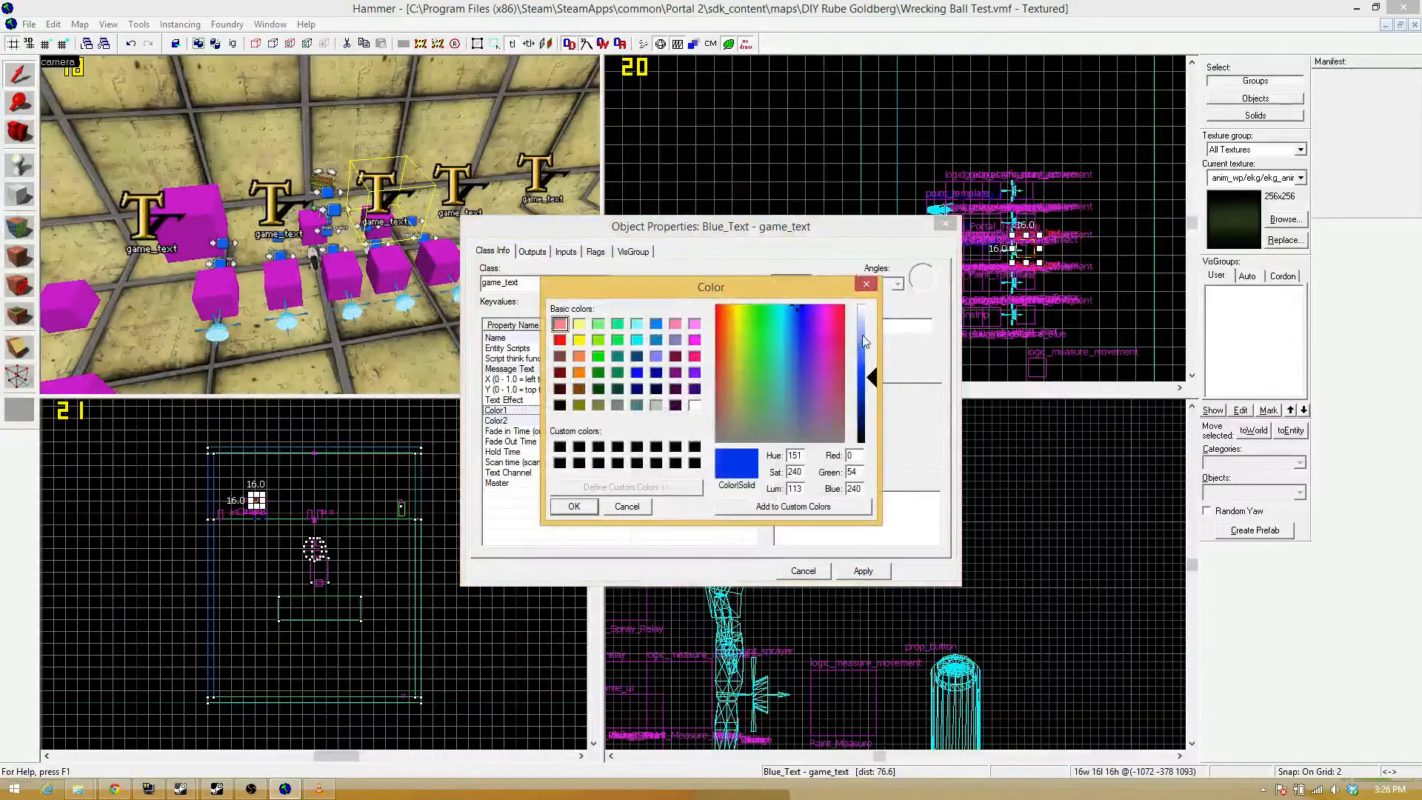
pyautogui.moveTo(862, 343); pyautogui.dragTo(876, 307)
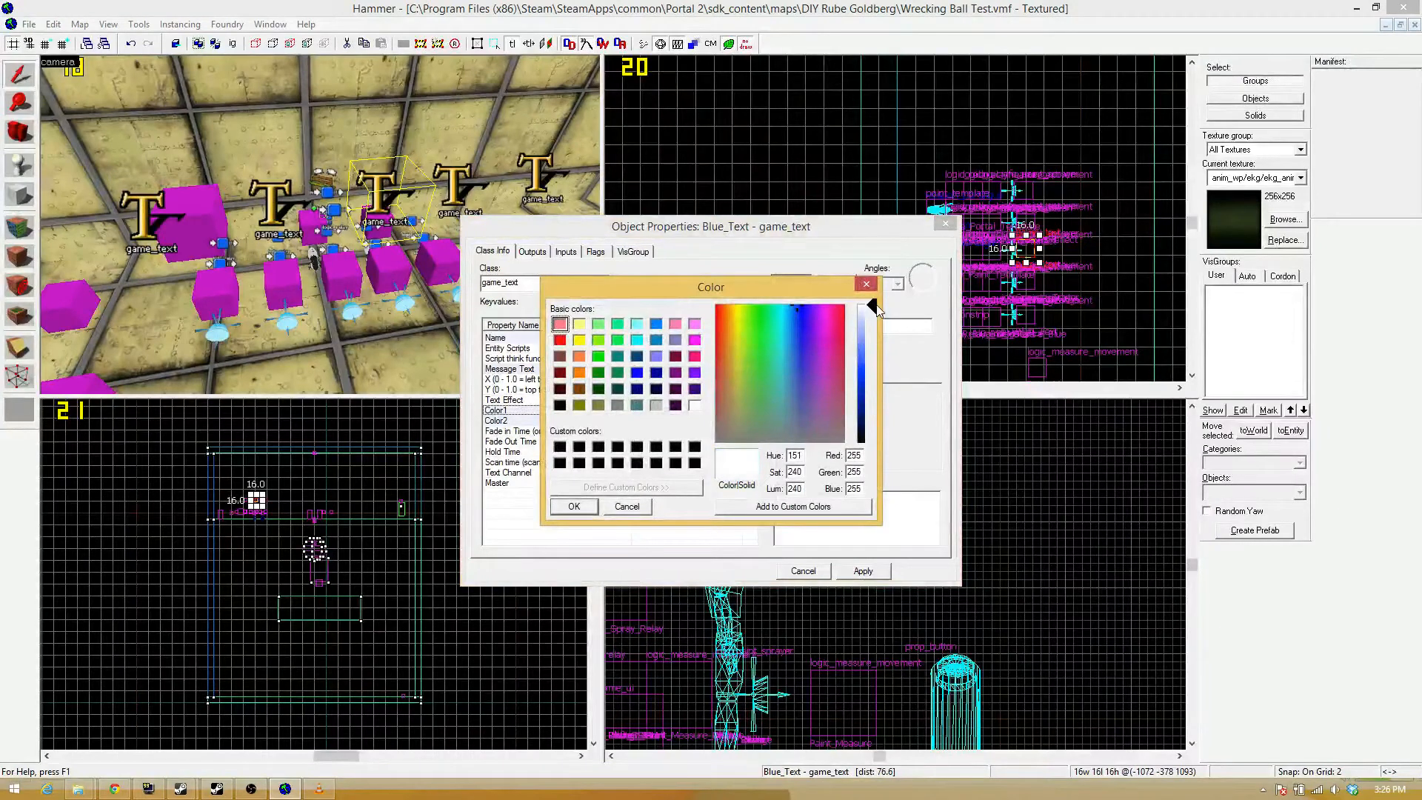
pyautogui.click(574, 506)
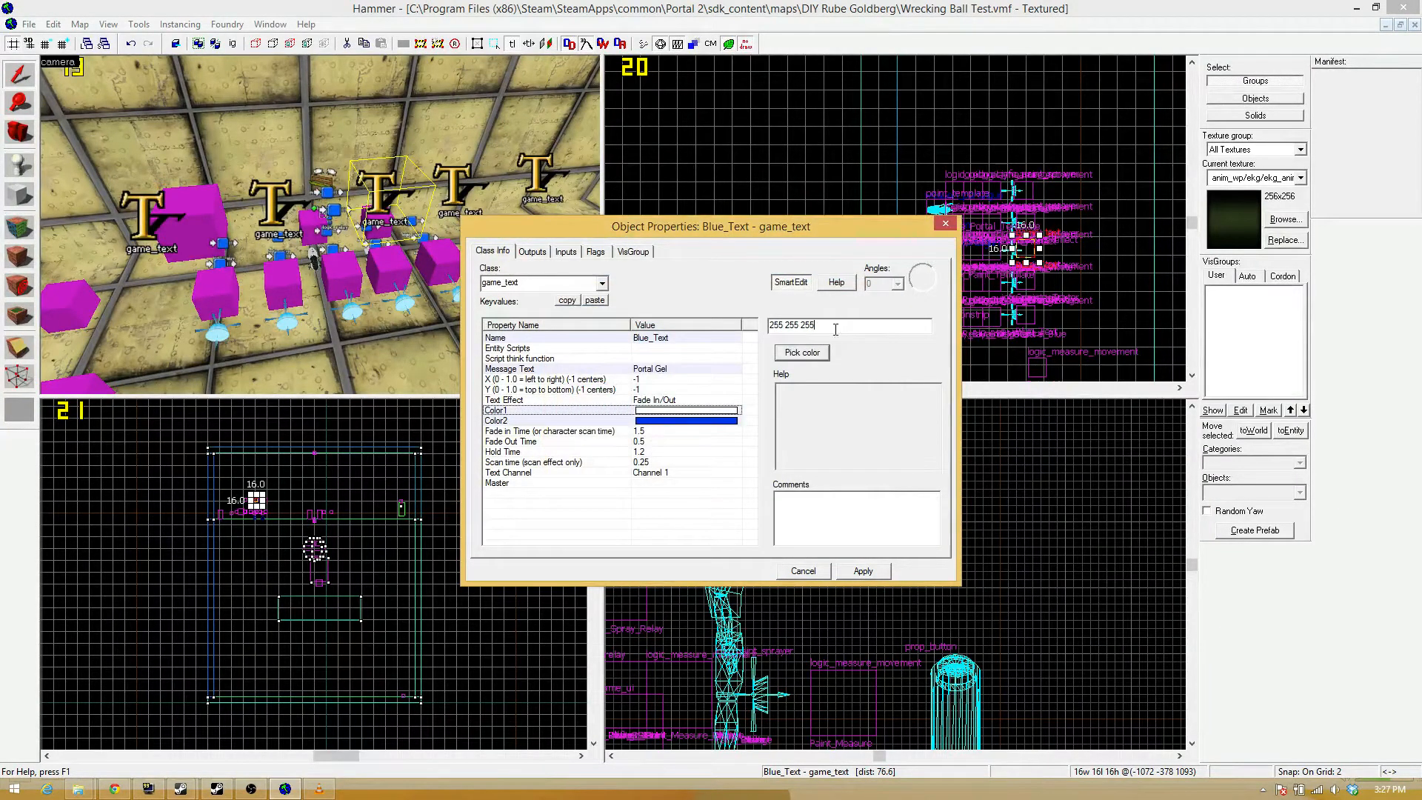
# Set Color2 of the Portal Gel game_text to 255 255 255 to match Color1.
pyautogui.click(678, 421)
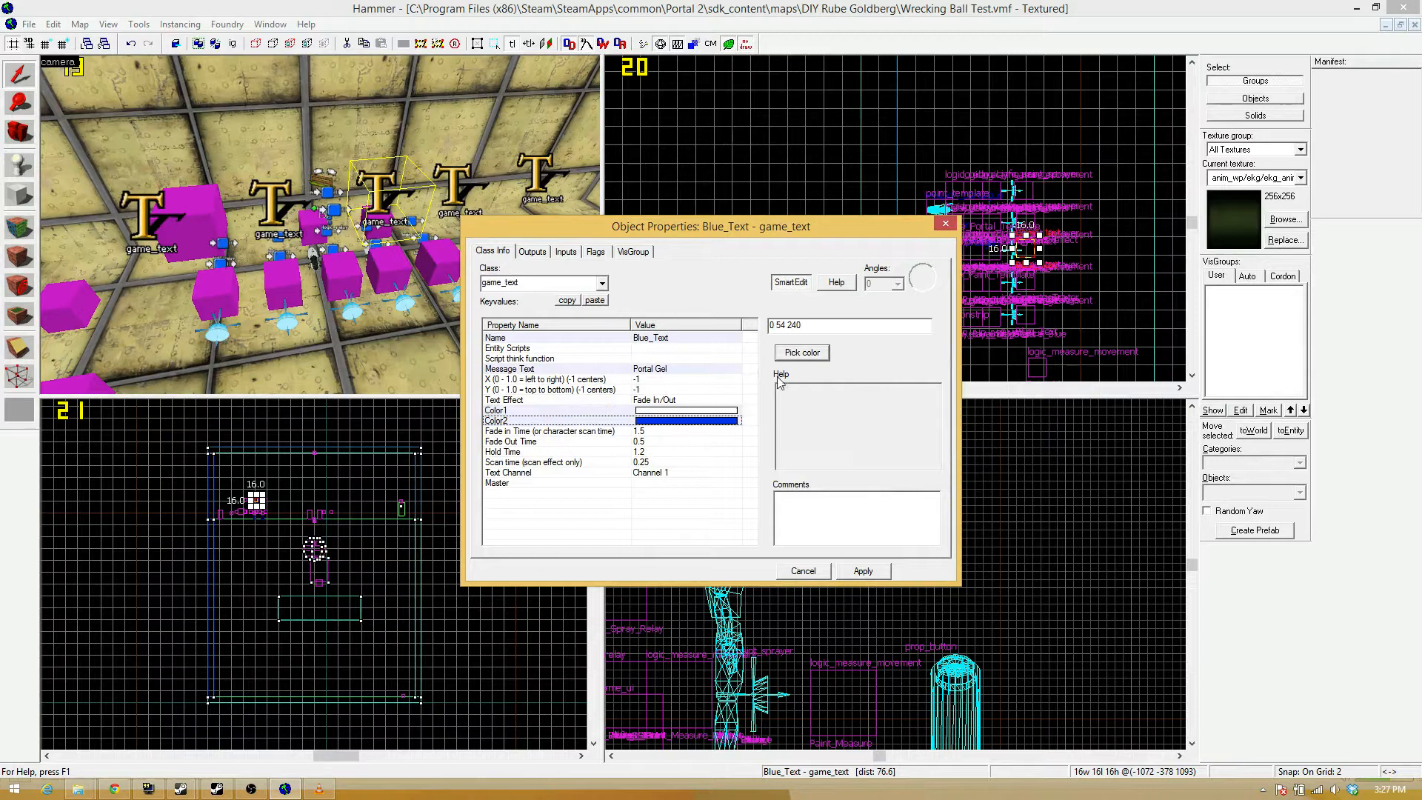
pyautogui.moveTo(828, 328); pyautogui.dragTo(678, 333)
pyautogui.write('255 255 255')
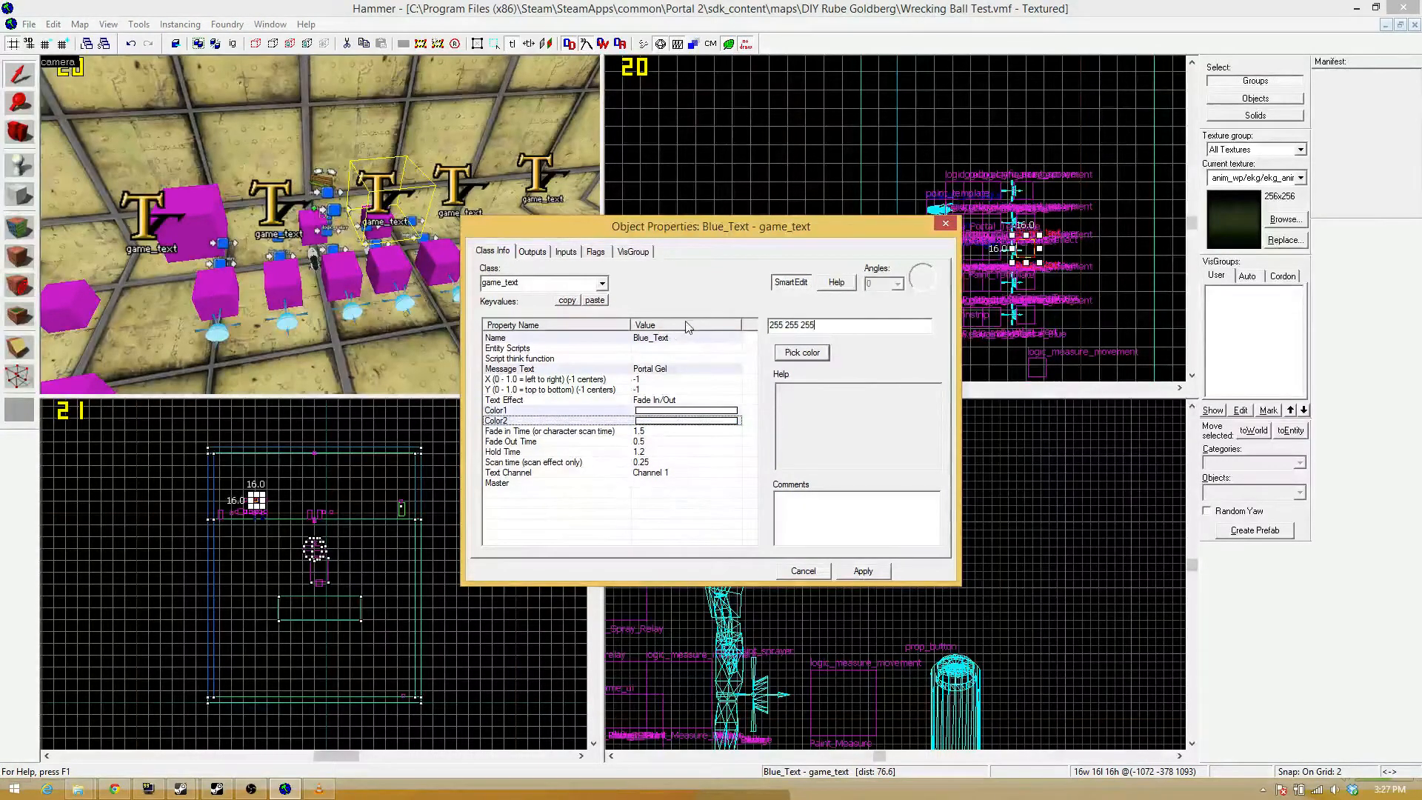
# Rename the Portal Gel game_text to White_Text and apply its properties.
pyautogui.click(730, 338)
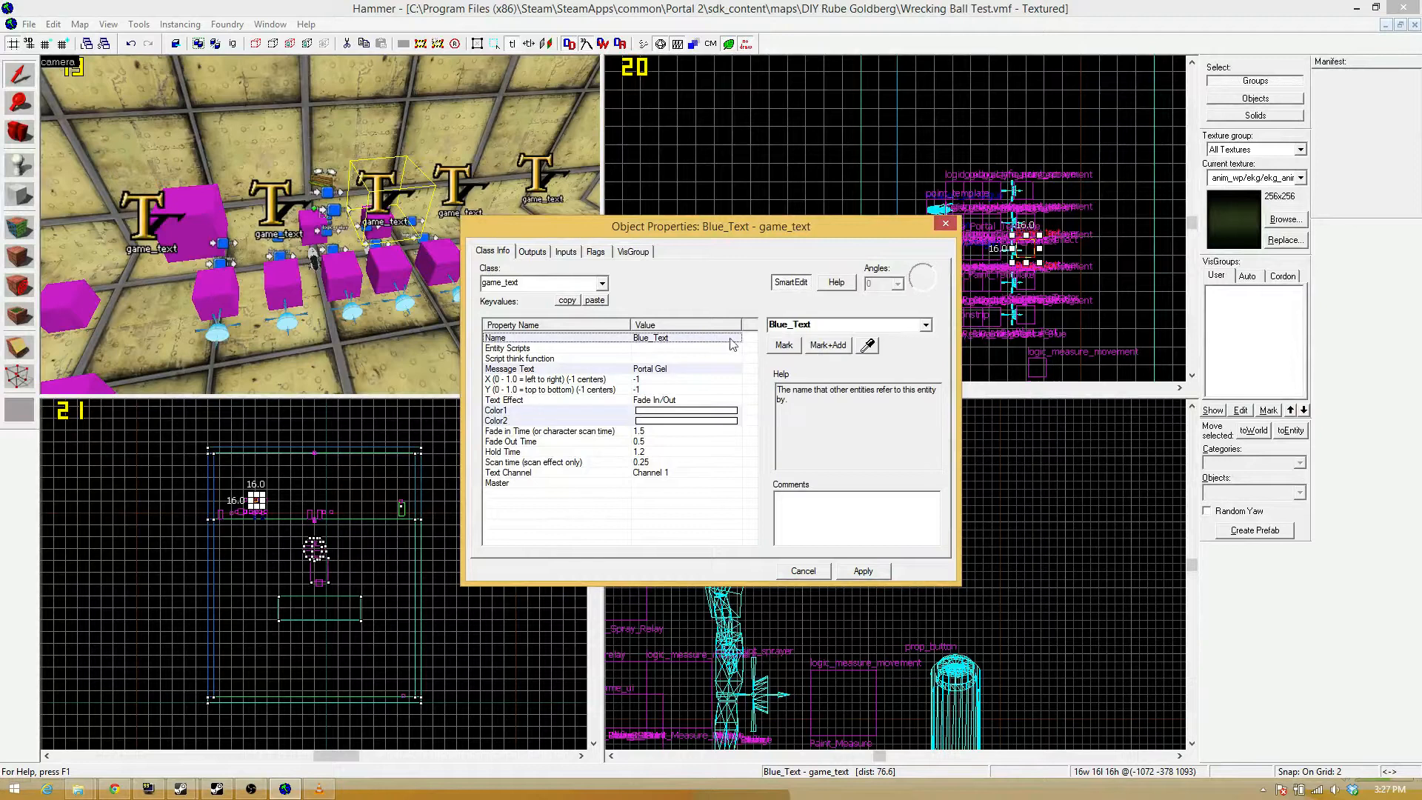
pyautogui.doubleClick(784, 328)
pyautogui.moveTo(787, 326); pyautogui.dragTo(731, 328)
pyautogui.write('White')
pyautogui.press('Return')
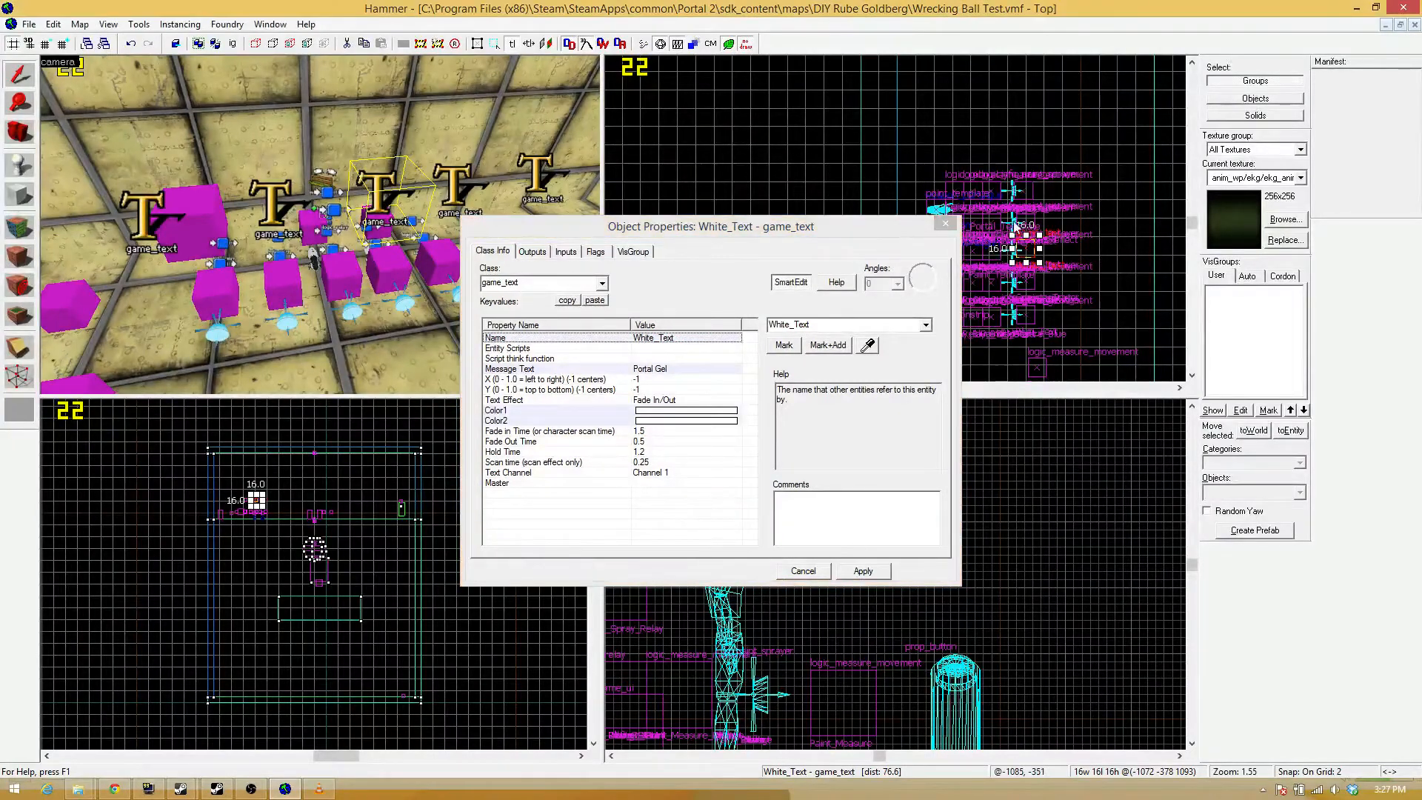
pyautogui.click(859, 571)
# Set Color1 of the fourth game_text in the row to the light grey 192 192 192.
pyautogui.press('d')
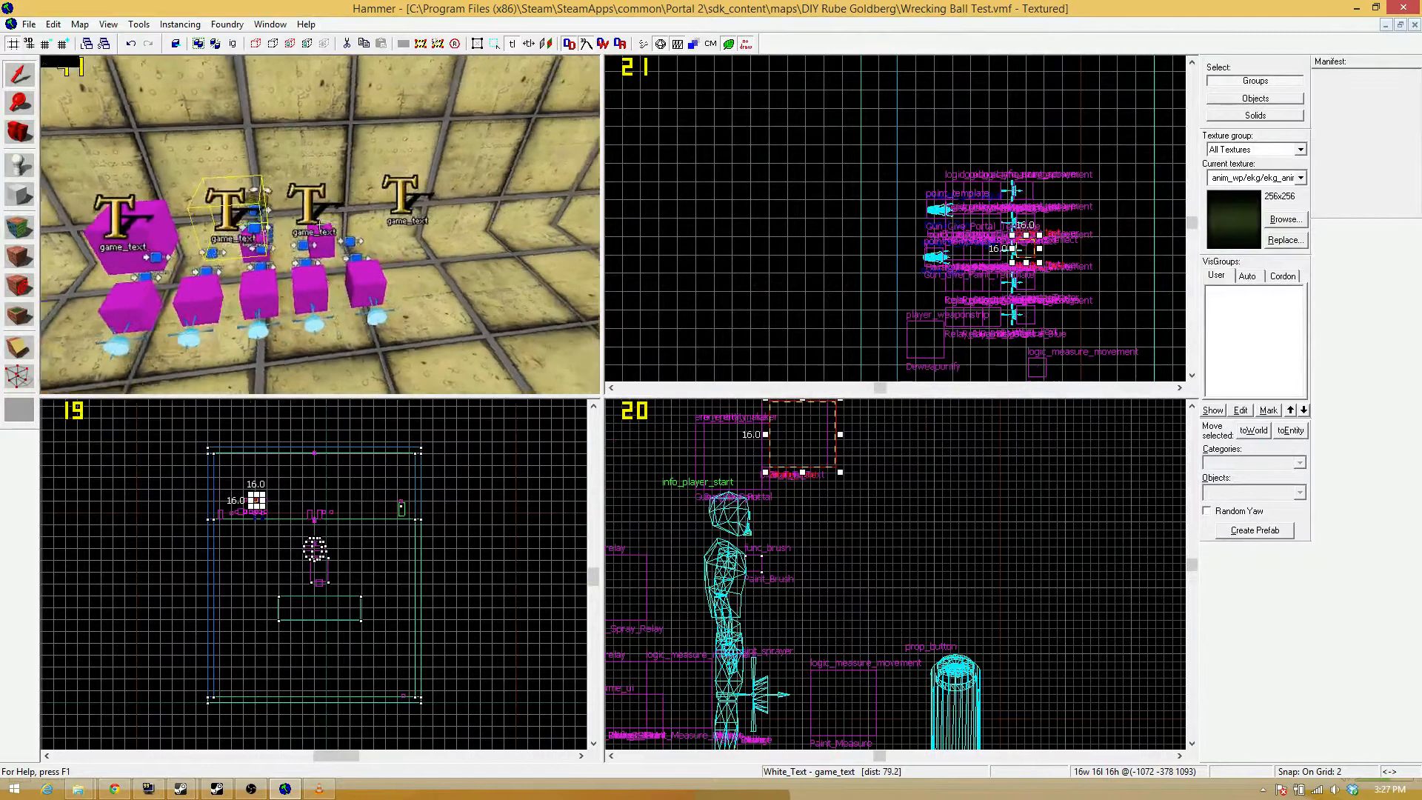
pyautogui.press('z')
pyautogui.doubleClick(321, 221)
pyautogui.click(689, 414)
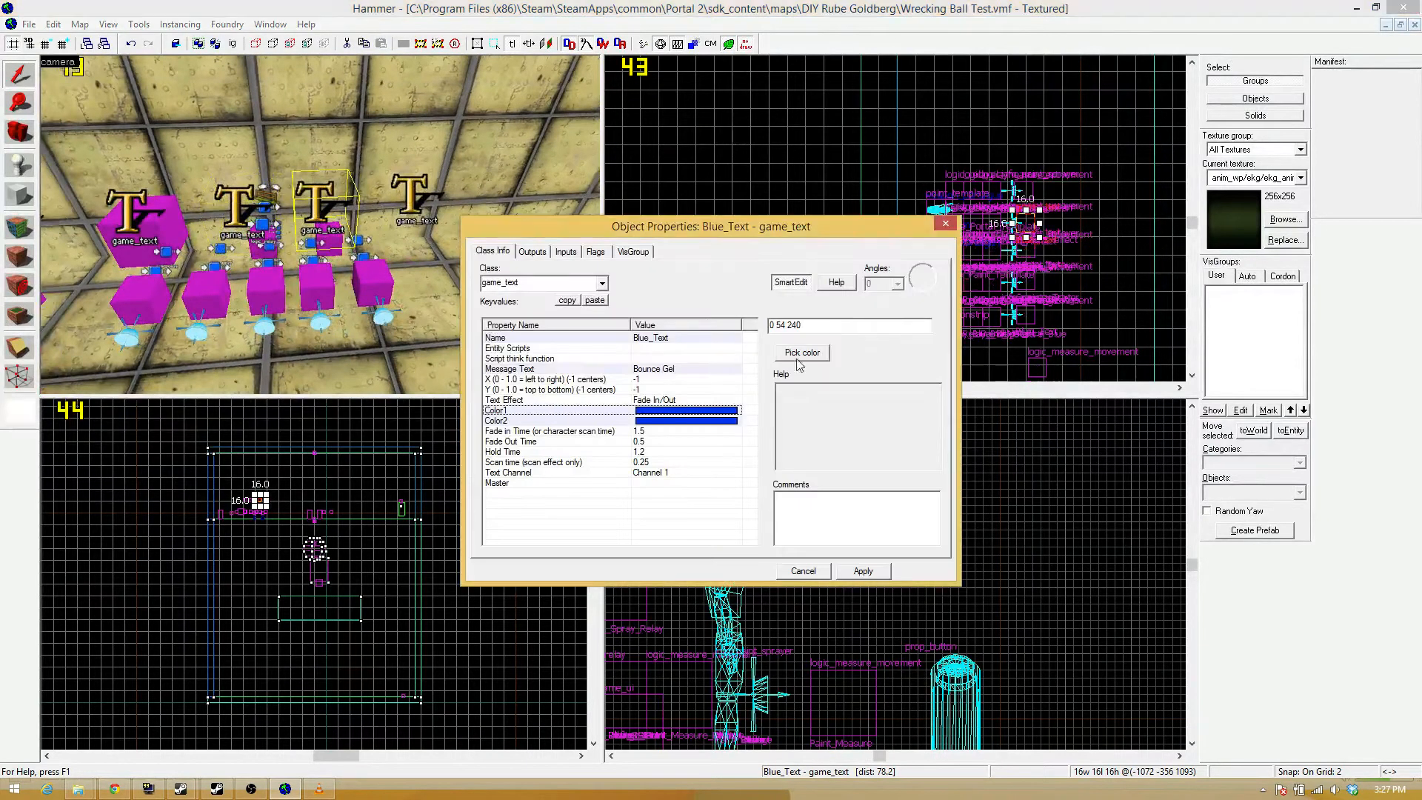
pyautogui.click(789, 354)
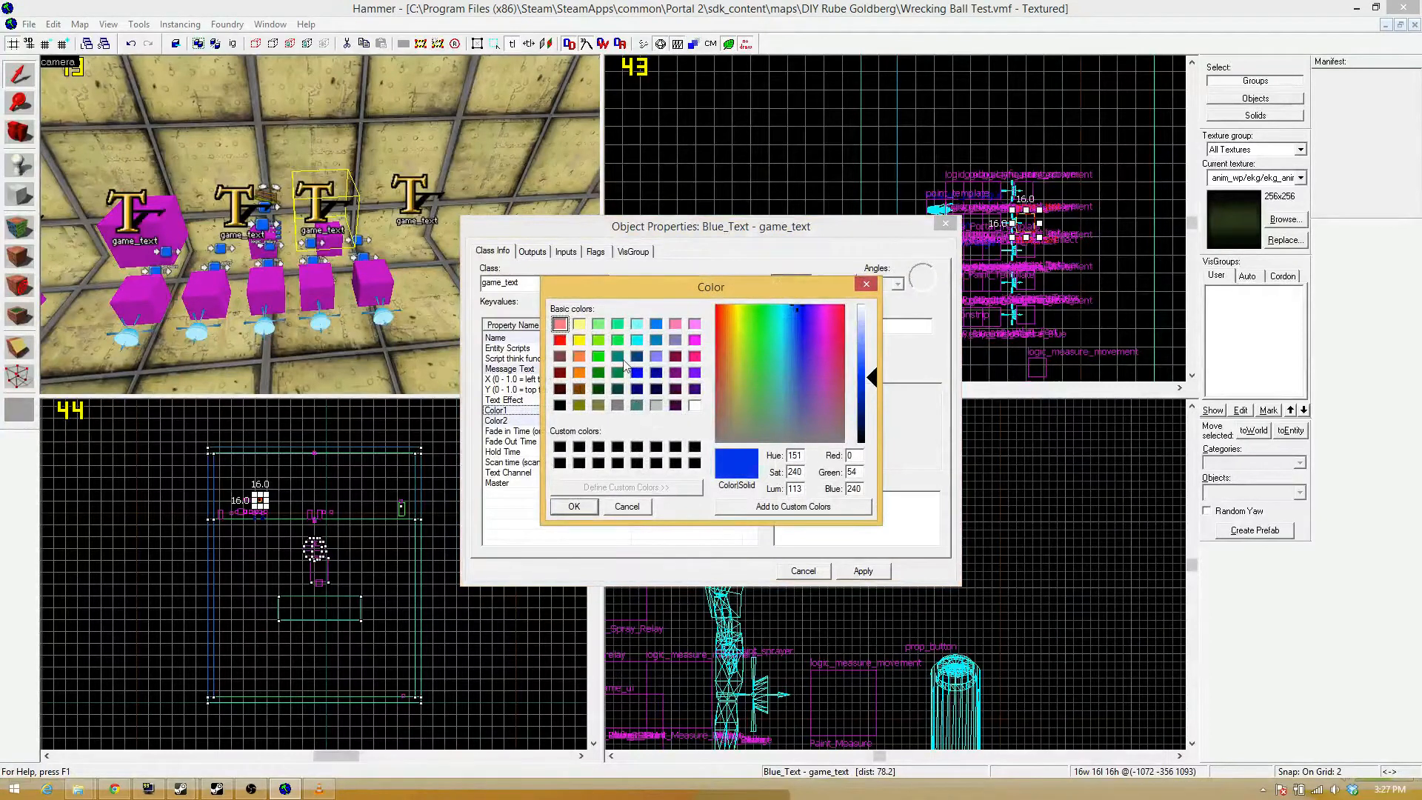
pyautogui.click(657, 406)
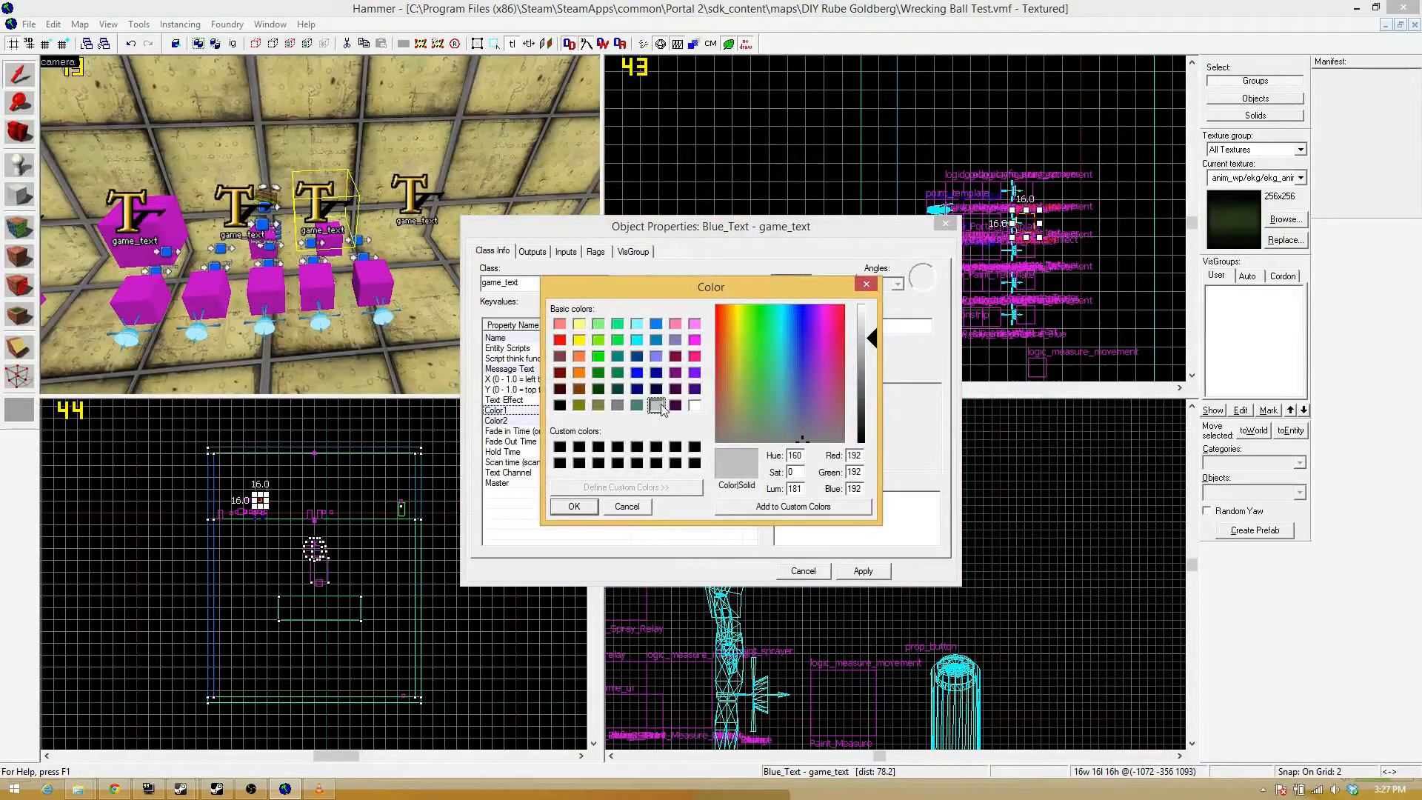
pyautogui.click(575, 507)
# Set Color2 of the fourth game_text to 192 192 192 to match its Color1.
pyautogui.click(710, 421)
pyautogui.click(713, 410)
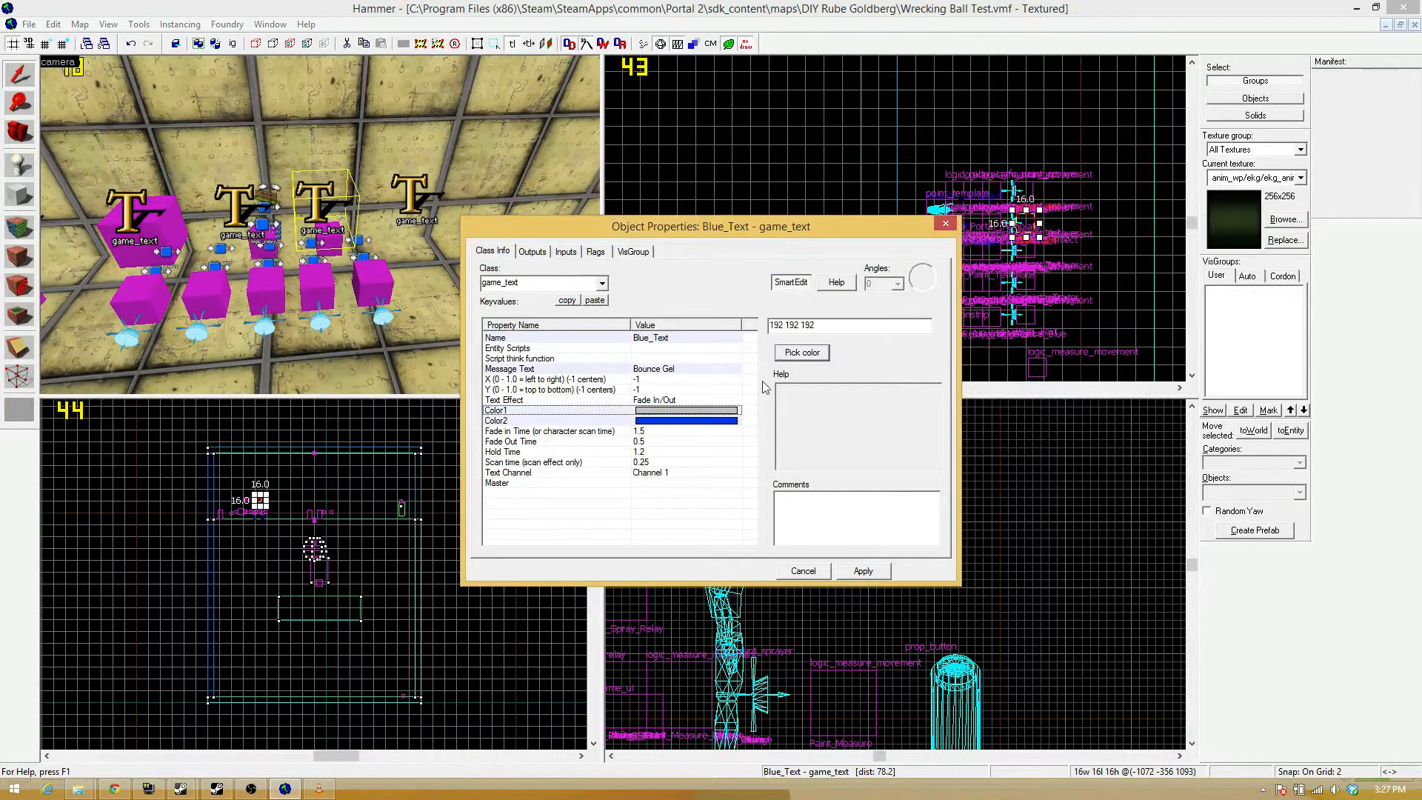
pyautogui.moveTo(746, 333); pyautogui.dragTo(572, 339)
pyautogui.hotkey('ctrl', 'c')
pyautogui.click(671, 421)
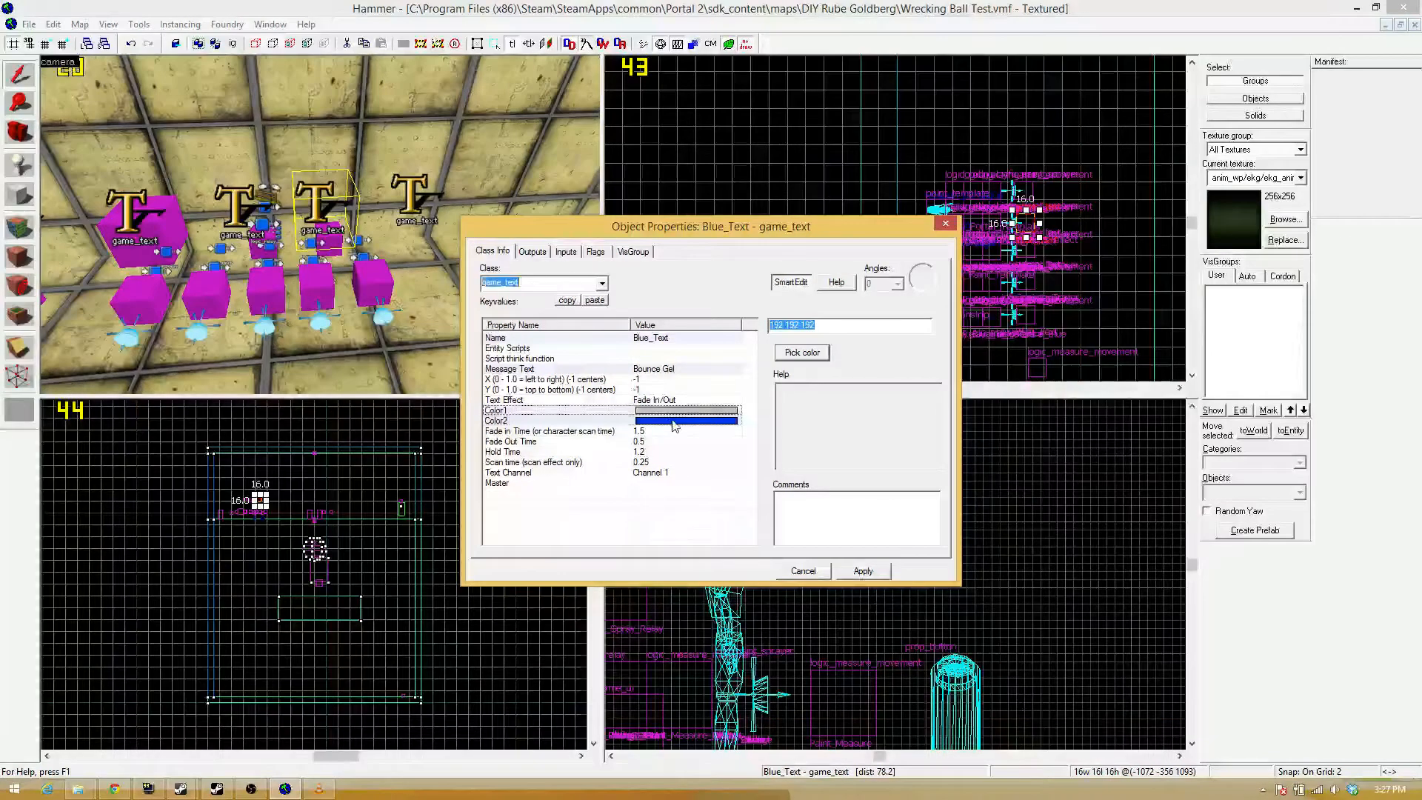
pyautogui.moveTo(811, 325); pyautogui.dragTo(651, 337)
pyautogui.hotkey('ctrl', 'v')
# Rename the fourth game_text in the row, the light grey one, to Silver_Text.
pyautogui.click(741, 338)
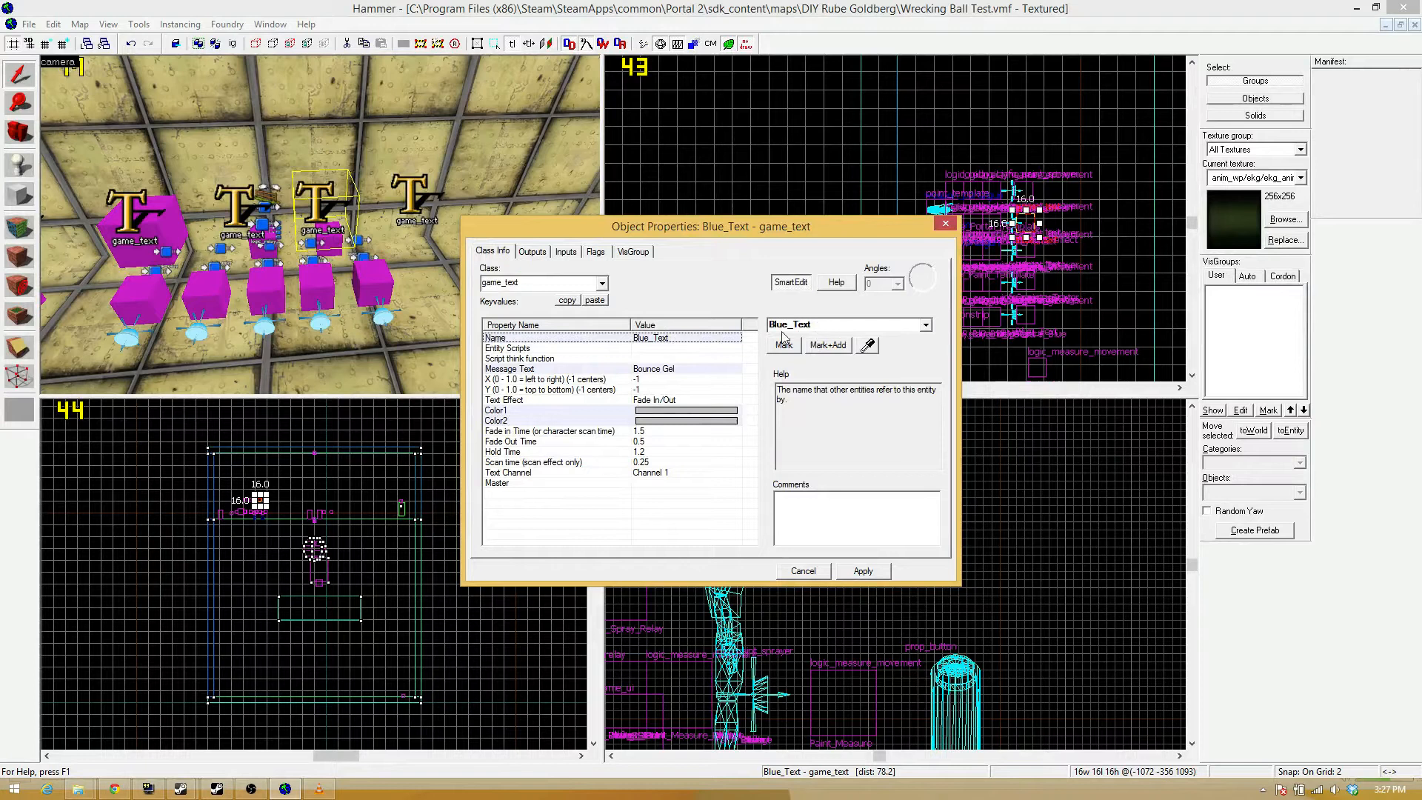
pyautogui.moveTo(787, 326); pyautogui.dragTo(732, 324)
pyautogui.write('Silver')
pyautogui.press('Return')
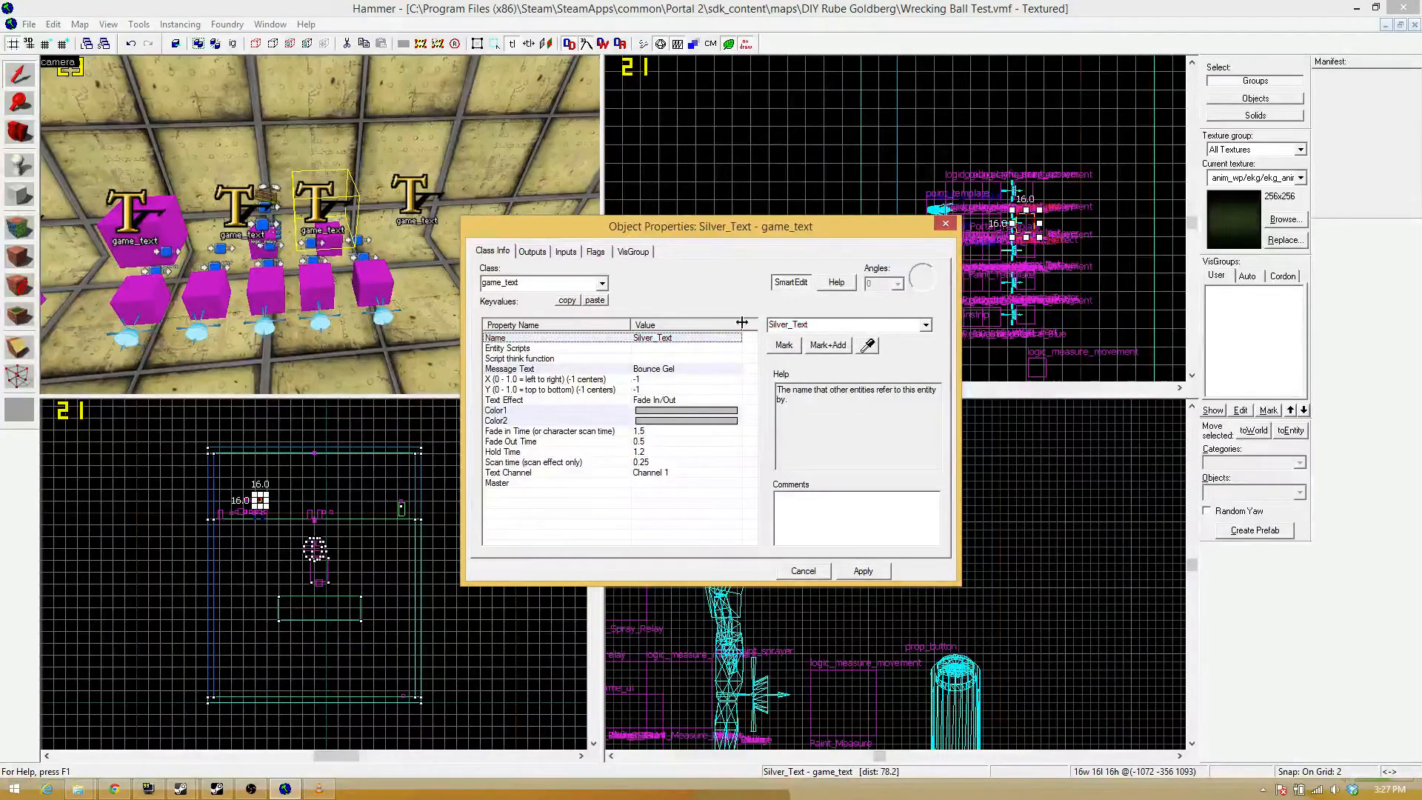
# Set the message text of Silver_Text to Reflection Gel, apply the properties and close them.
pyautogui.click(679, 368)
pyautogui.moveTo(795, 324); pyautogui.dragTo(726, 327)
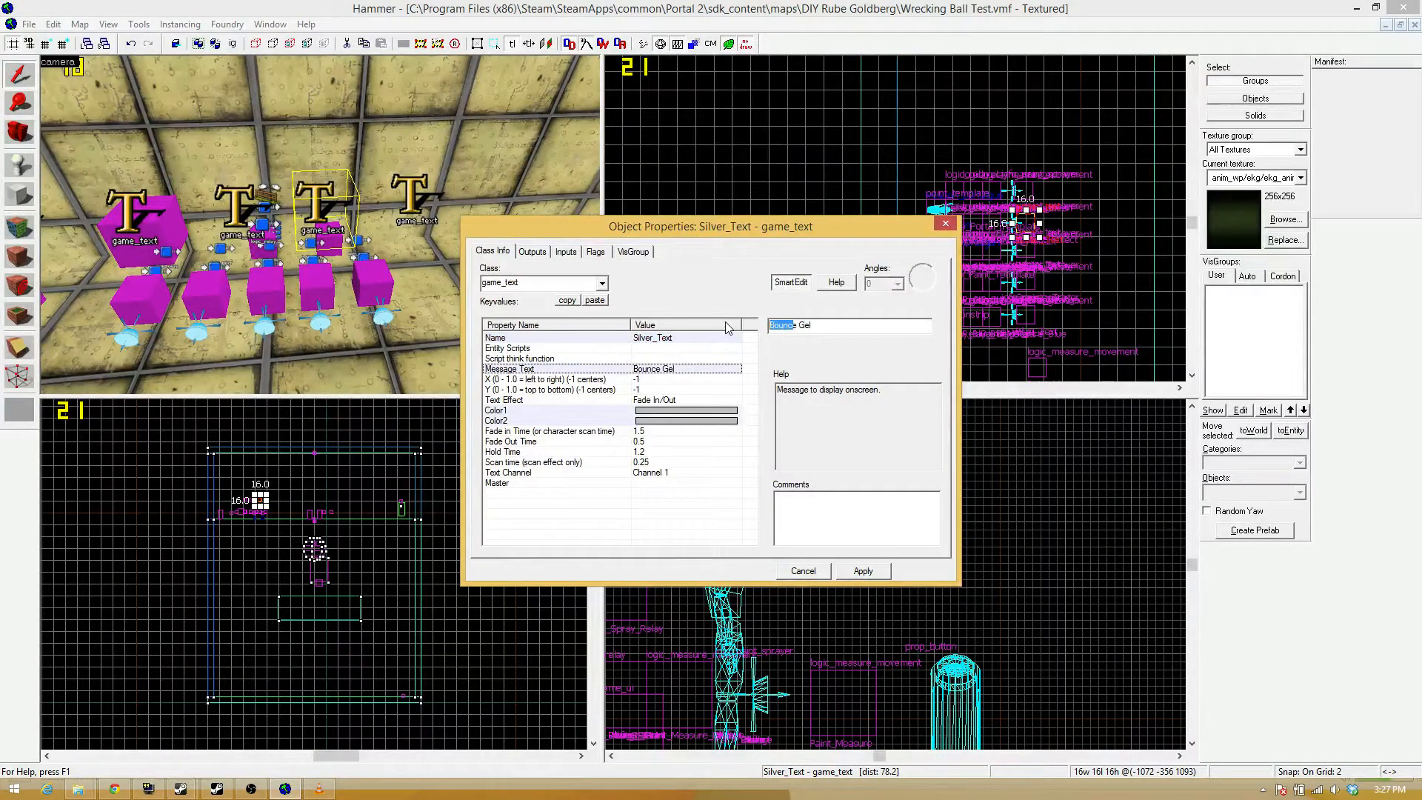
pyautogui.write('R')
pyautogui.write('evl')
pyautogui.press('BackSpace')
pyautogui.press('BackSpace')
pyautogui.write('flecte')
pyautogui.press('BackSpace')
pyautogui.write('s')
pyautogui.write('ion')
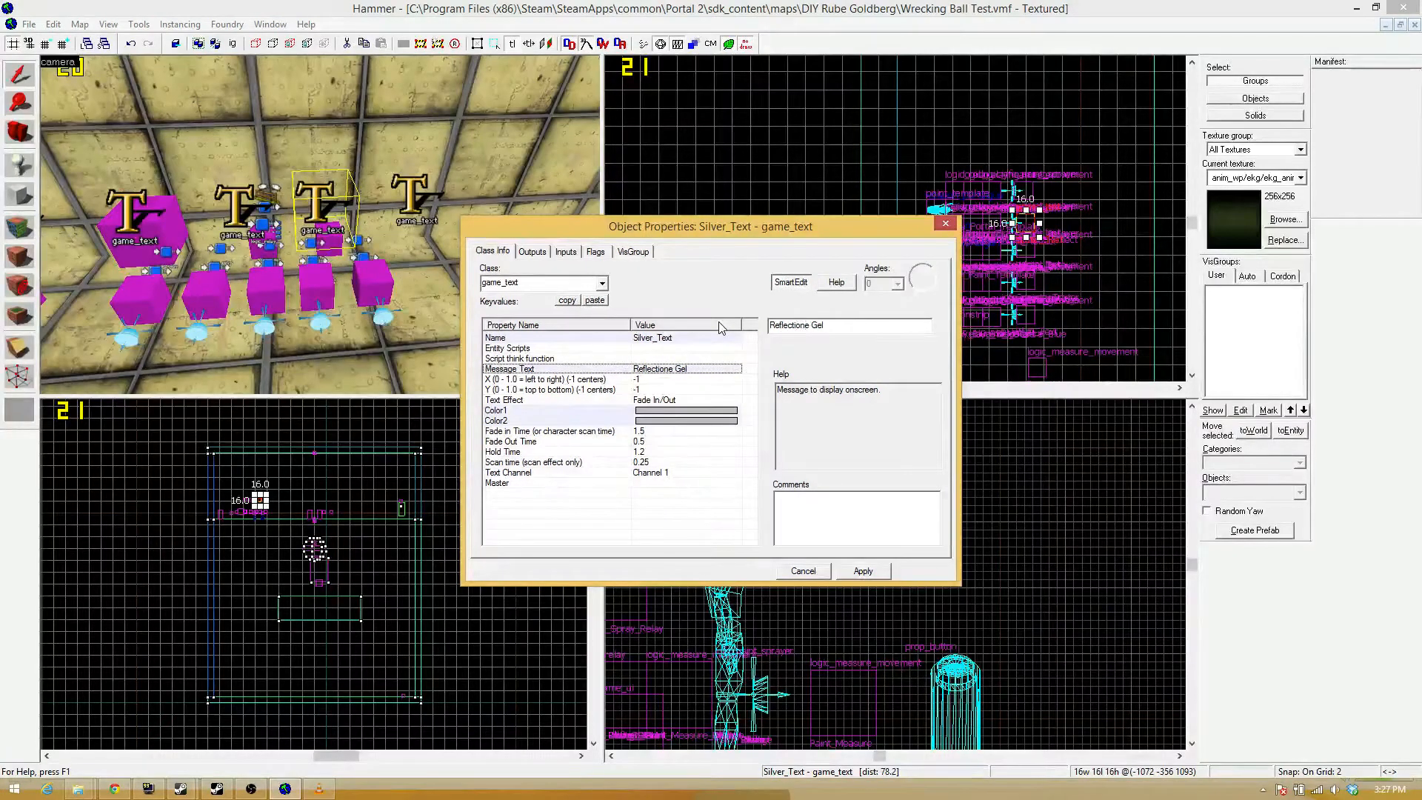
pyautogui.press('Return')
pyautogui.click(855, 571)
pyautogui.click(943, 225)
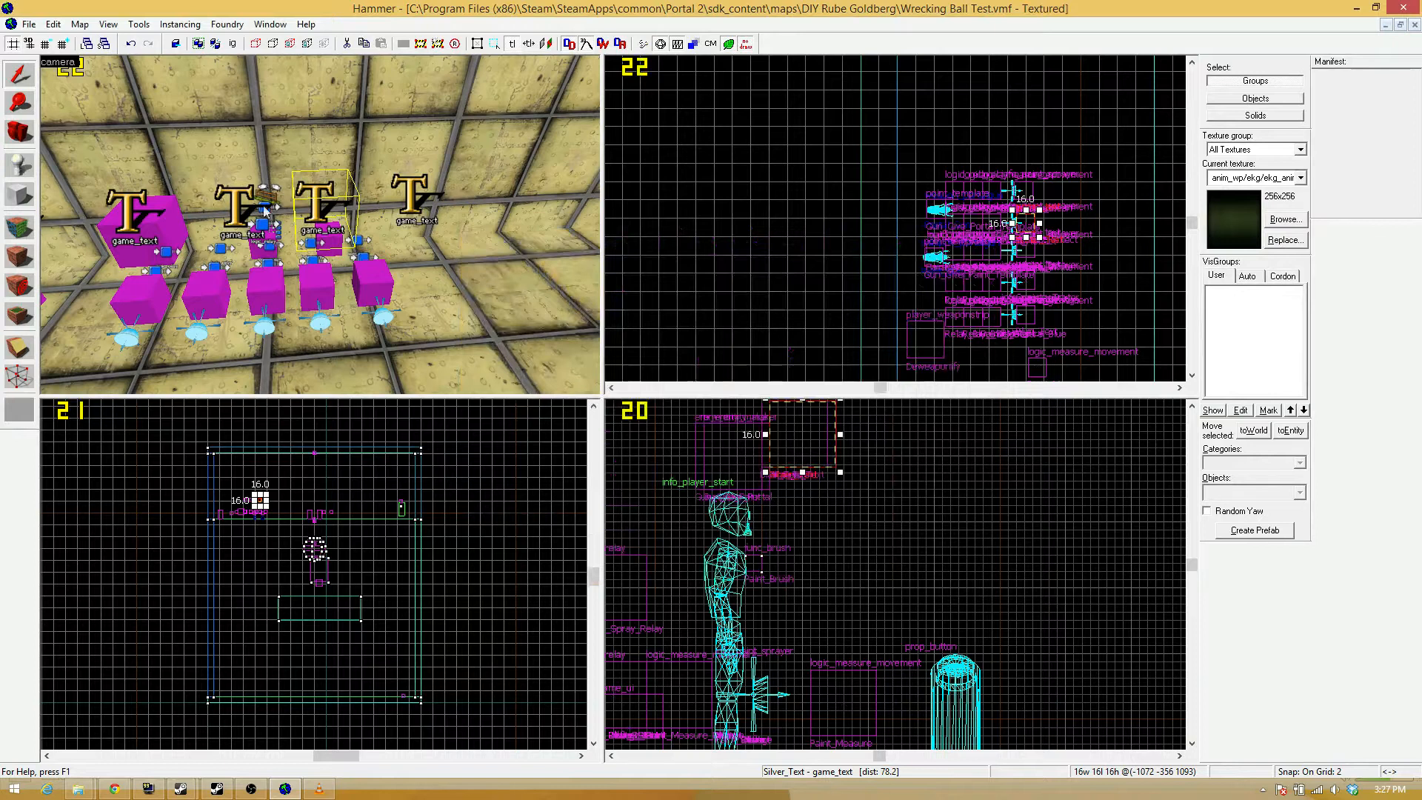
# Set the message text of the fifth game_text, at the far end of the row, to Cleaning Gel.
pyautogui.doubleClick(421, 192)
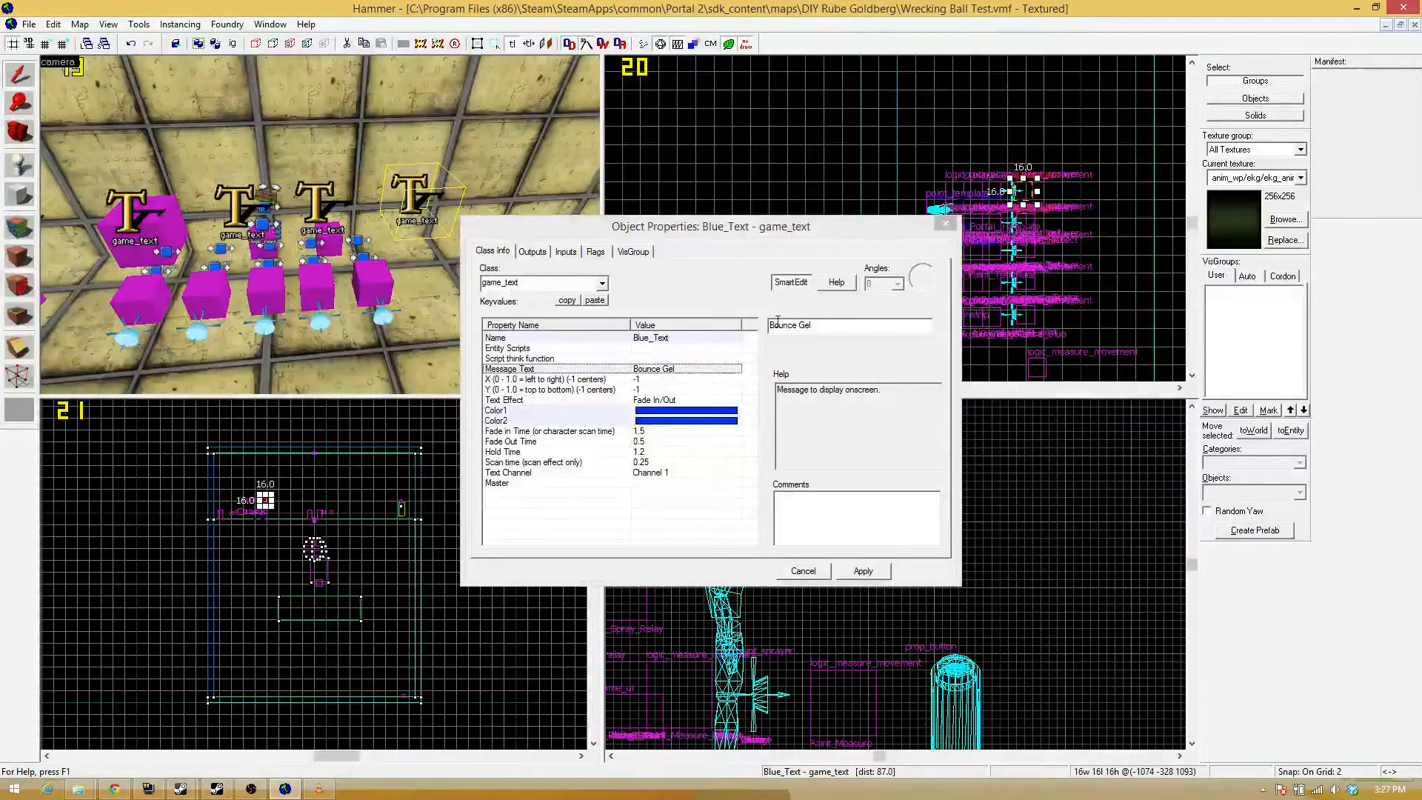
pyautogui.moveTo(784, 325); pyautogui.dragTo(690, 328)
pyautogui.write('C')
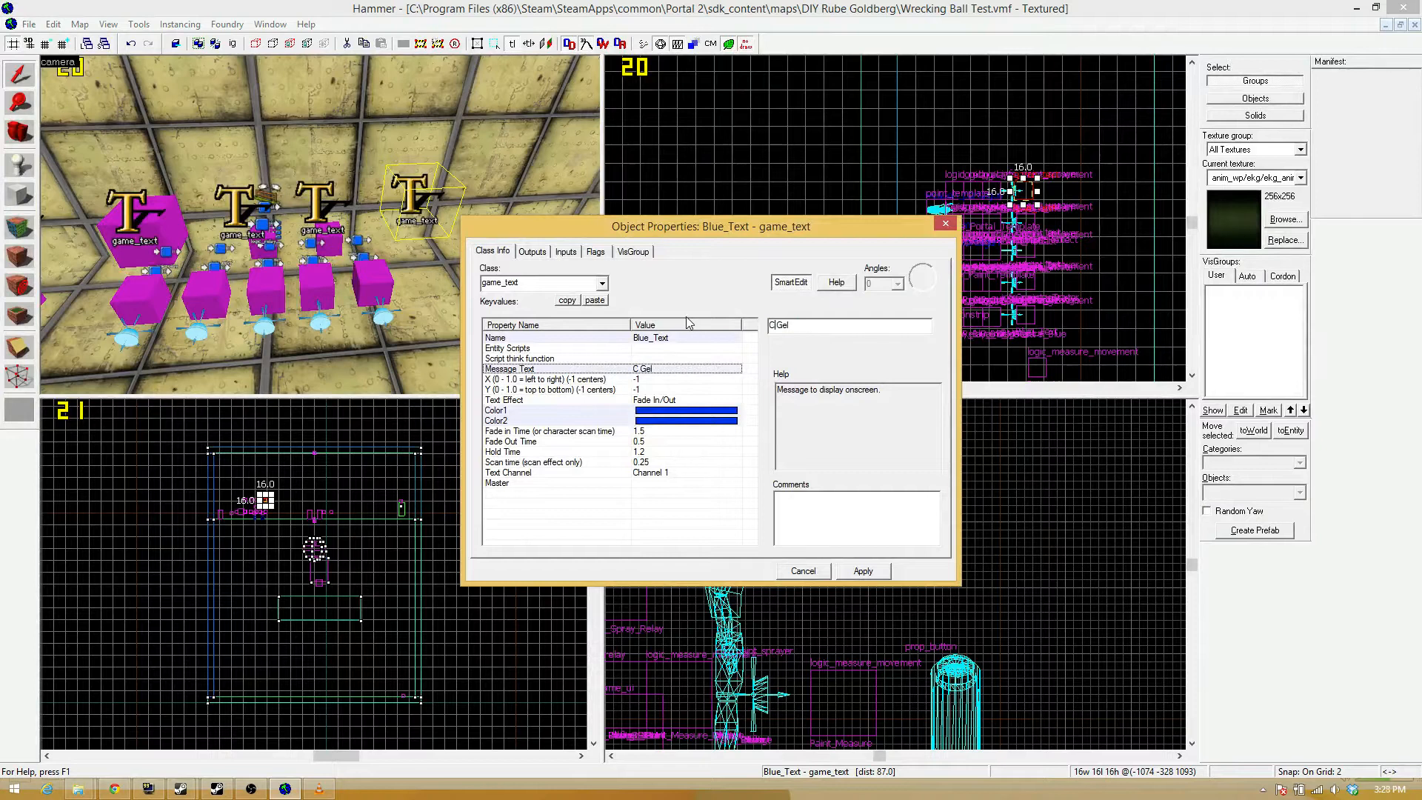
pyautogui.write('leaning')
pyautogui.press('BackSpace')
pyautogui.press('BackSpace')
pyautogui.write('sing')
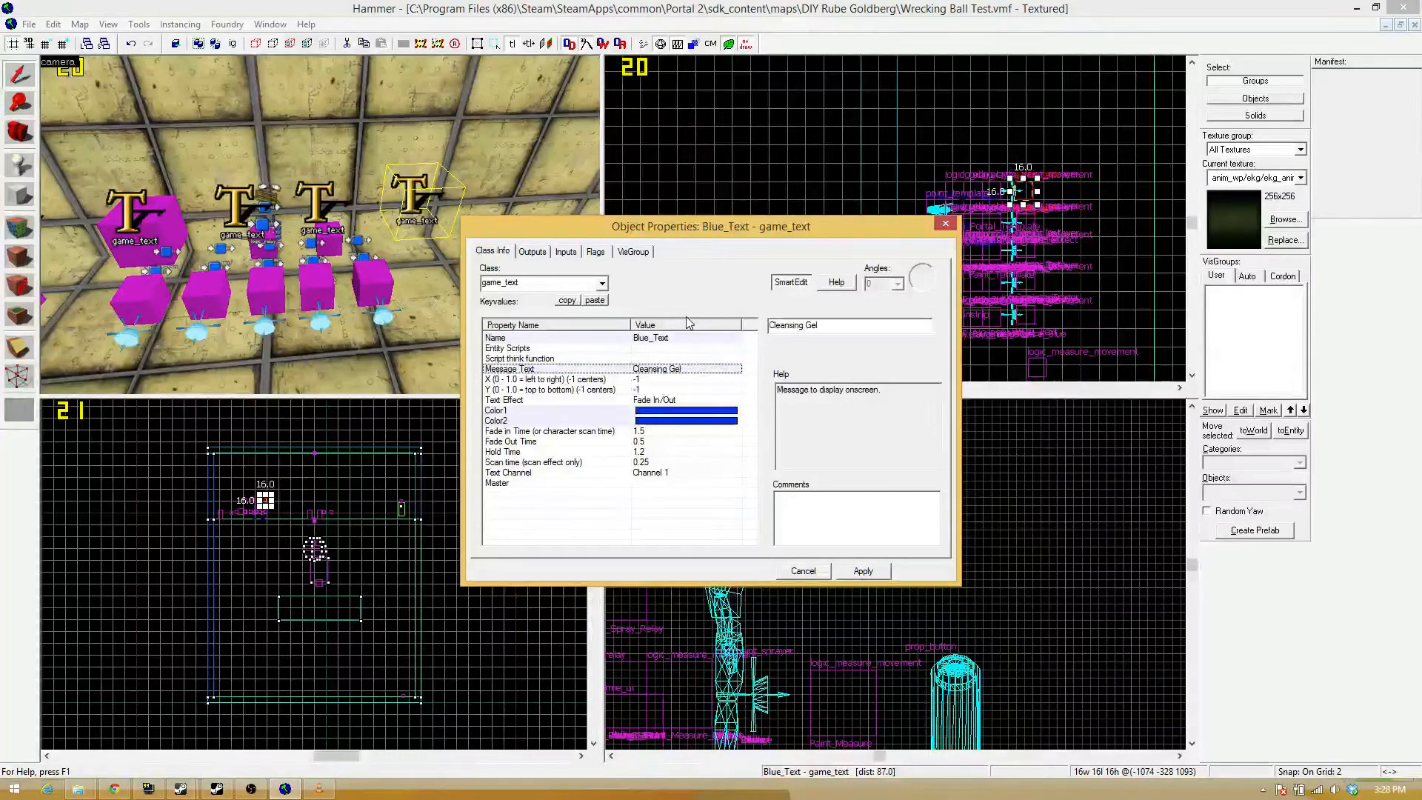
pyautogui.press('BackSpace')
pyautogui.press('BackSpace')
pyautogui.press('BackSpace')
# Rename the Cleaning Gel game_text to Clear_Text.
pyautogui.click(658, 340)
pyautogui.doubleClick(783, 326)
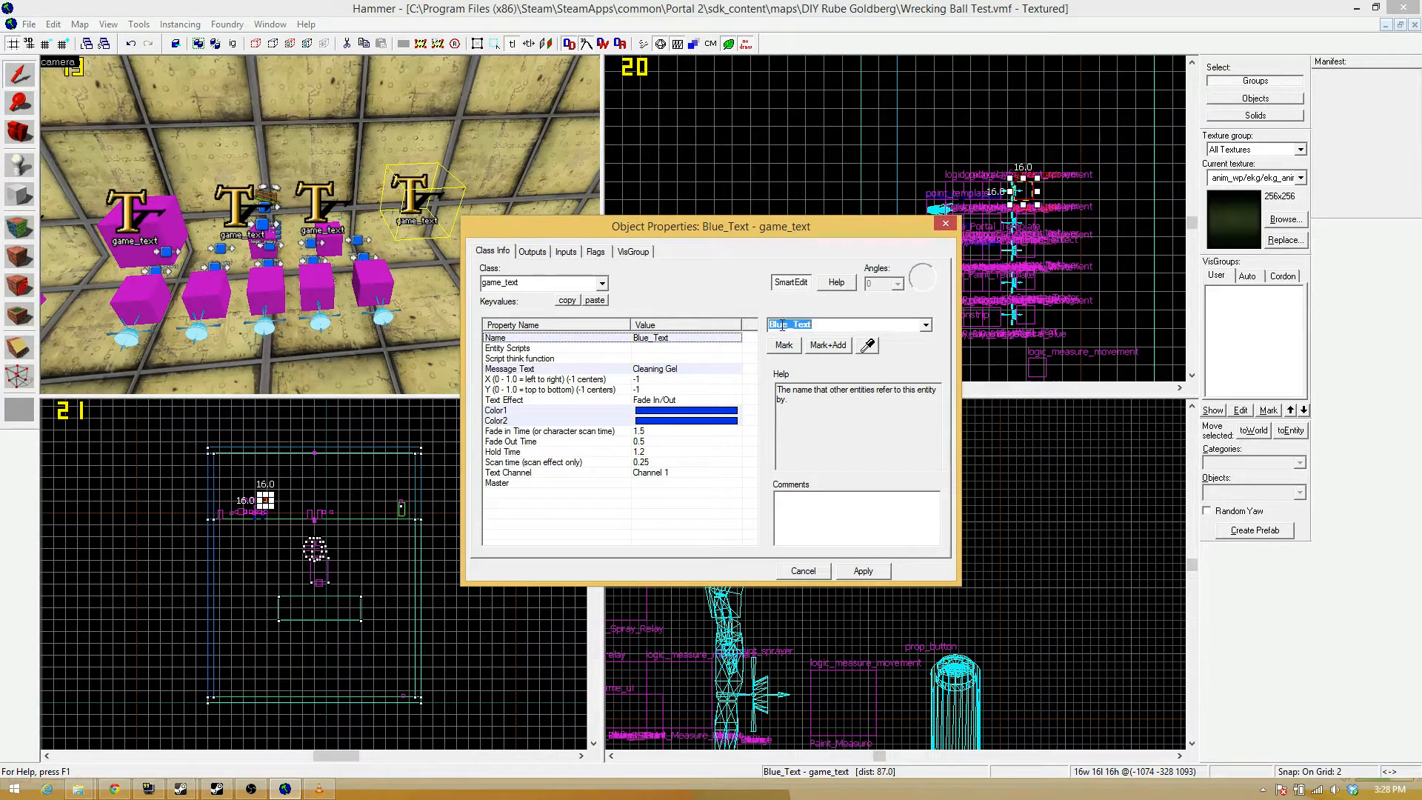
pyautogui.click(787, 325)
pyautogui.press('BackSpace')
pyautogui.press('BackSpace')
pyautogui.press('BackSpace')
pyautogui.press('BackSpace')
pyautogui.write('C')
pyautogui.write('lear')
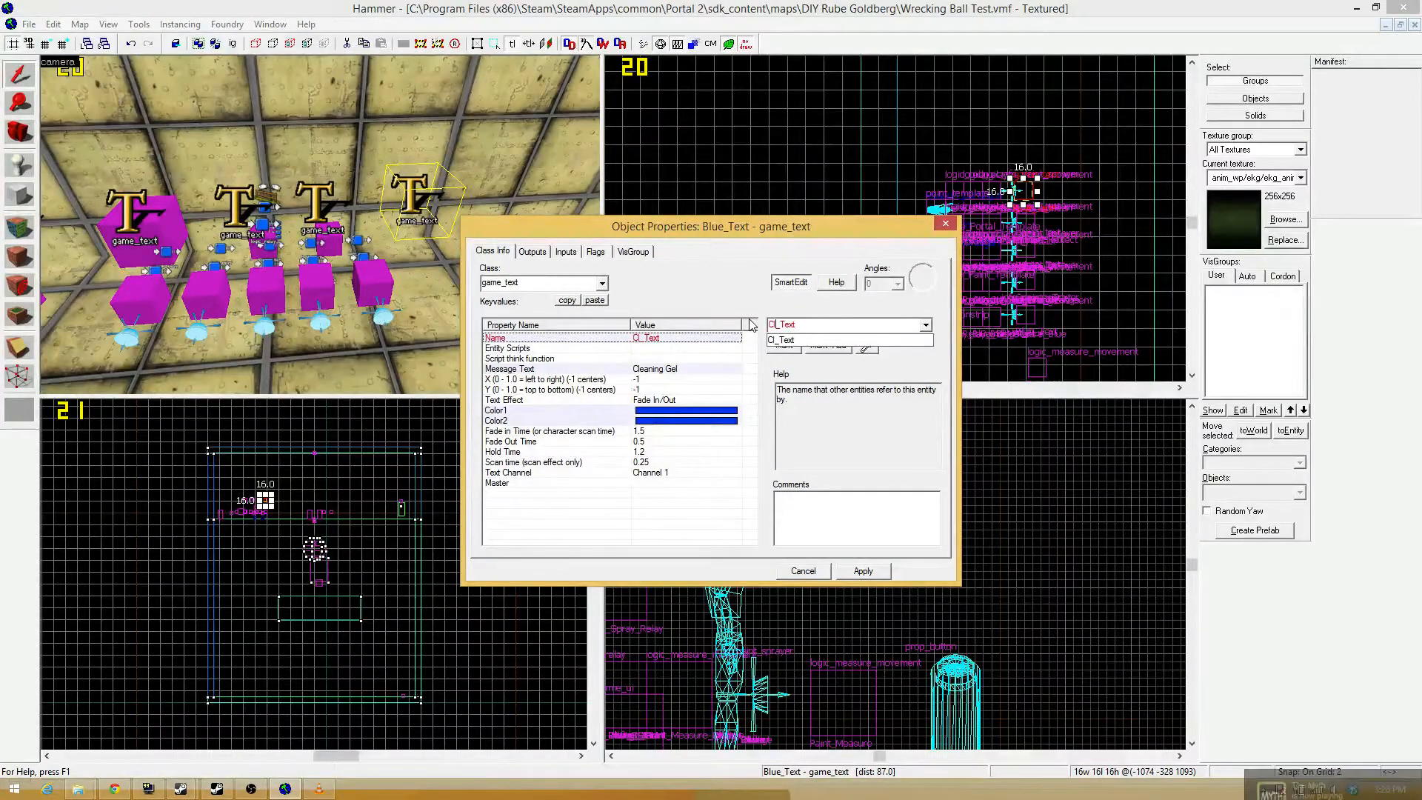
pyautogui.click(752, 325)
# Set Color1 of the Cleaning Gel game_text to black, 0 0 0.
pyautogui.click(725, 410)
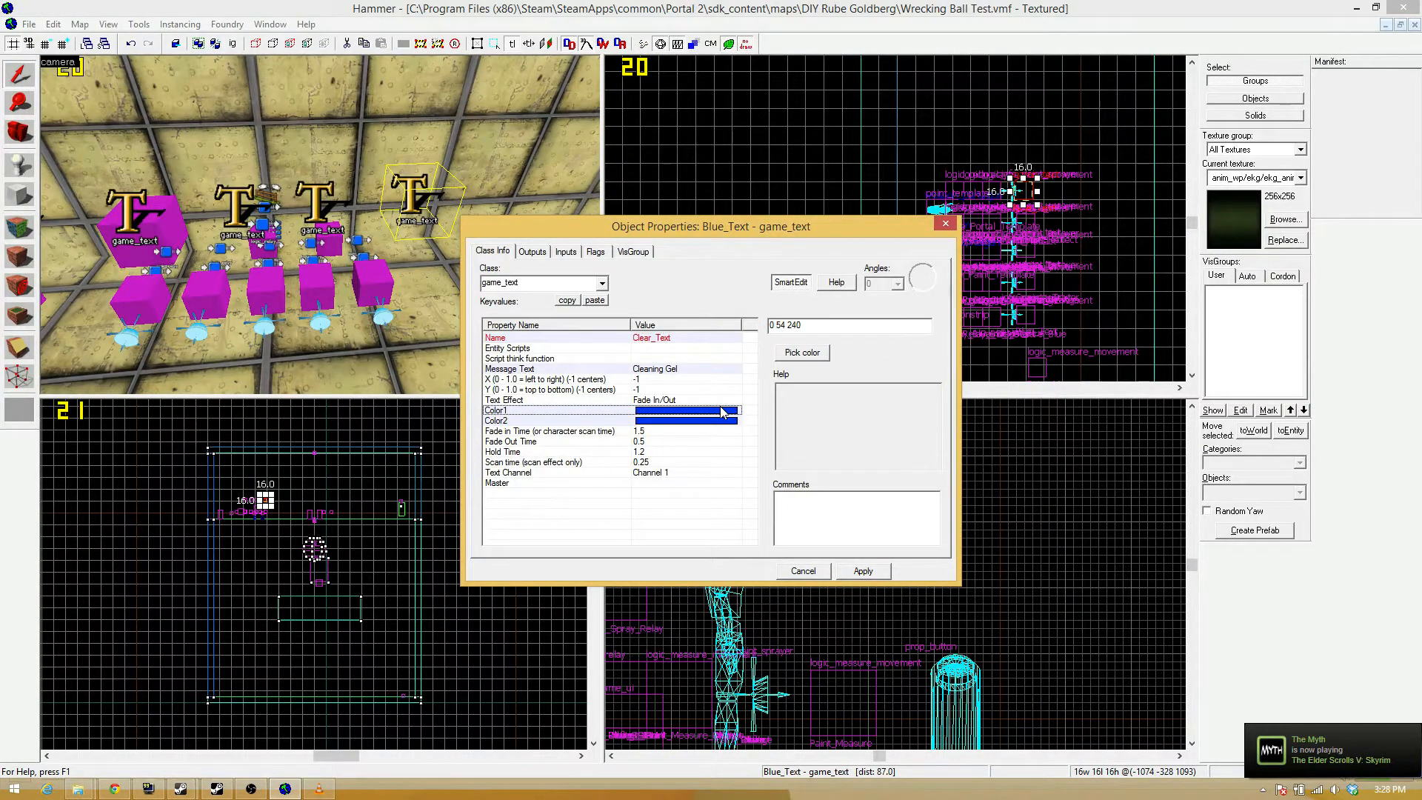
pyautogui.click(802, 353)
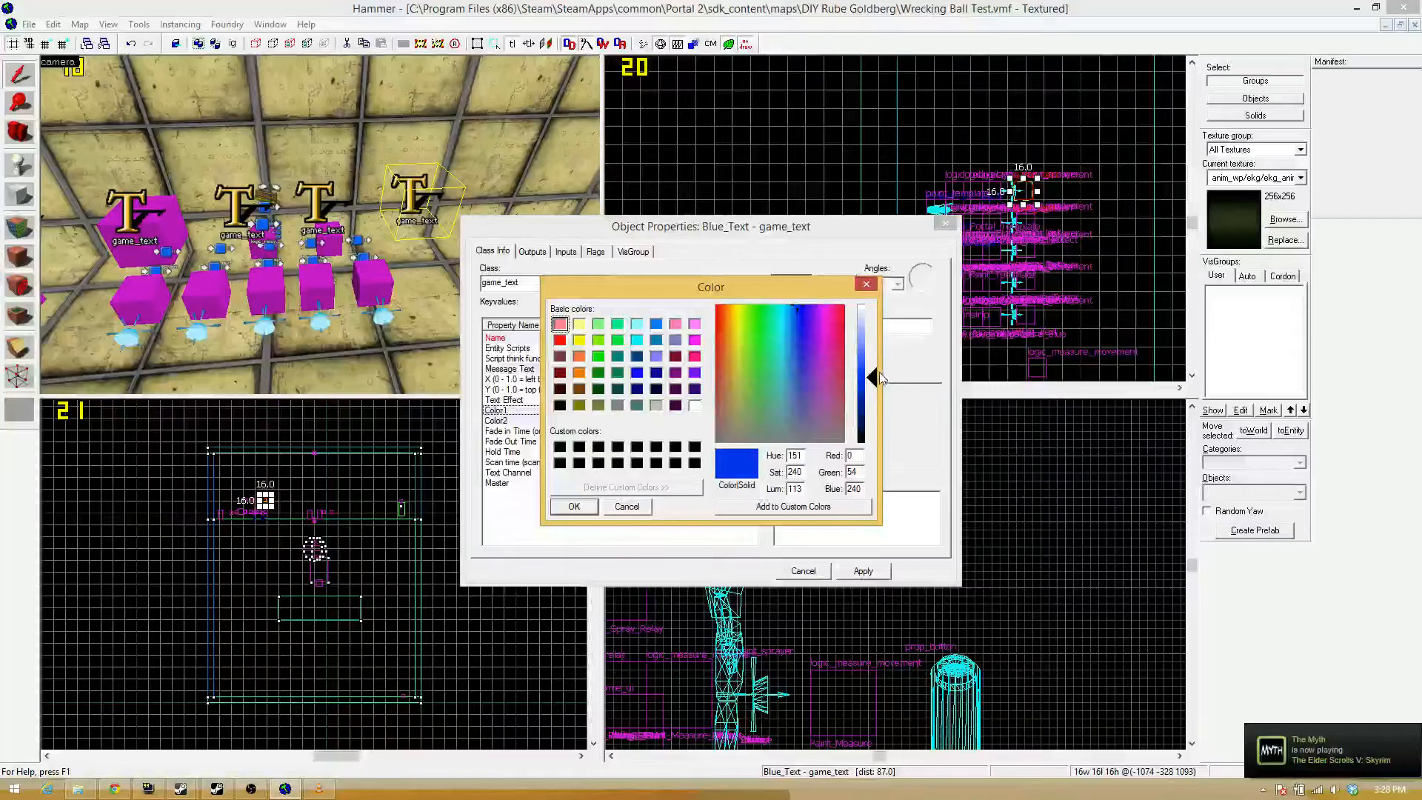
pyautogui.moveTo(878, 377); pyautogui.dragTo(874, 444)
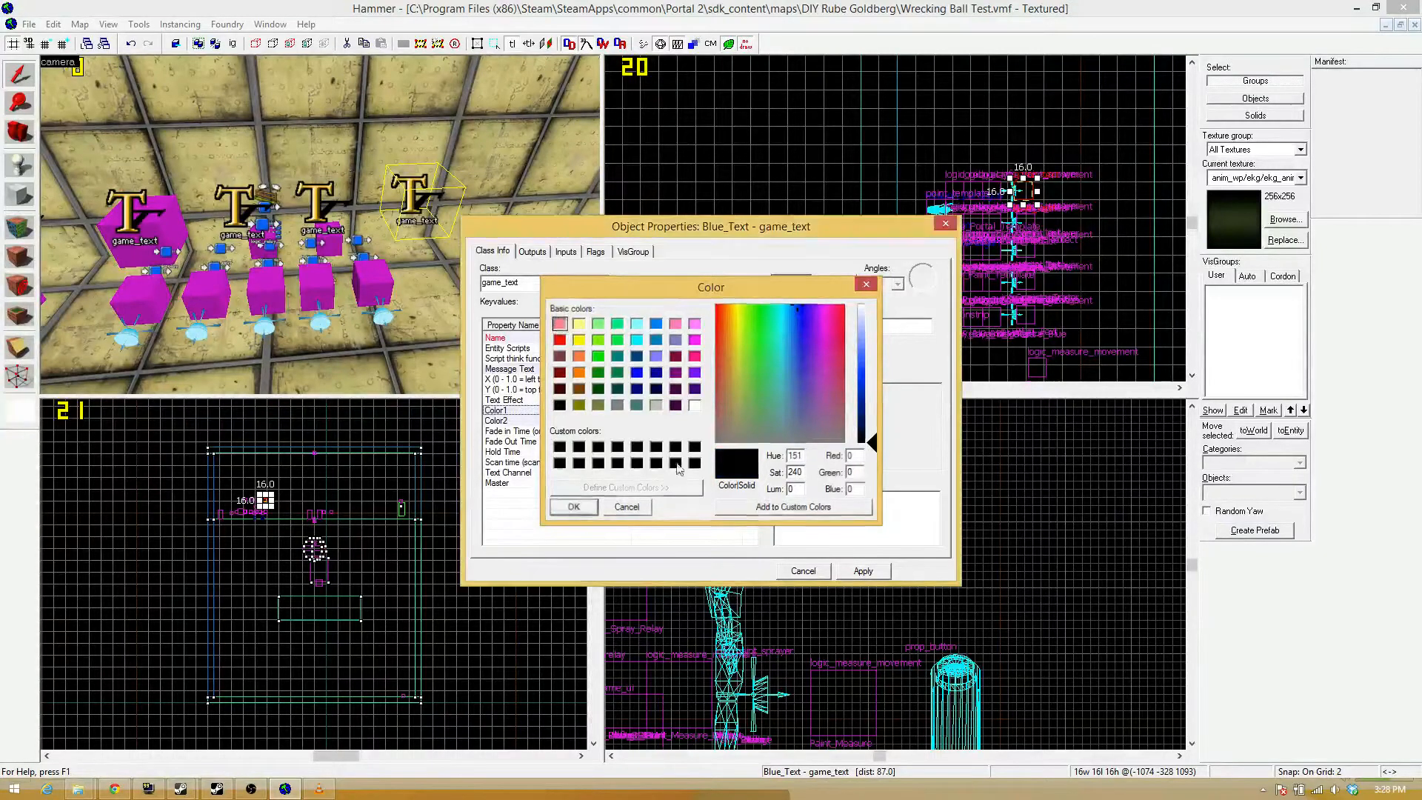
pyautogui.click(574, 506)
pyautogui.moveTo(784, 325); pyautogui.dragTo(667, 318)
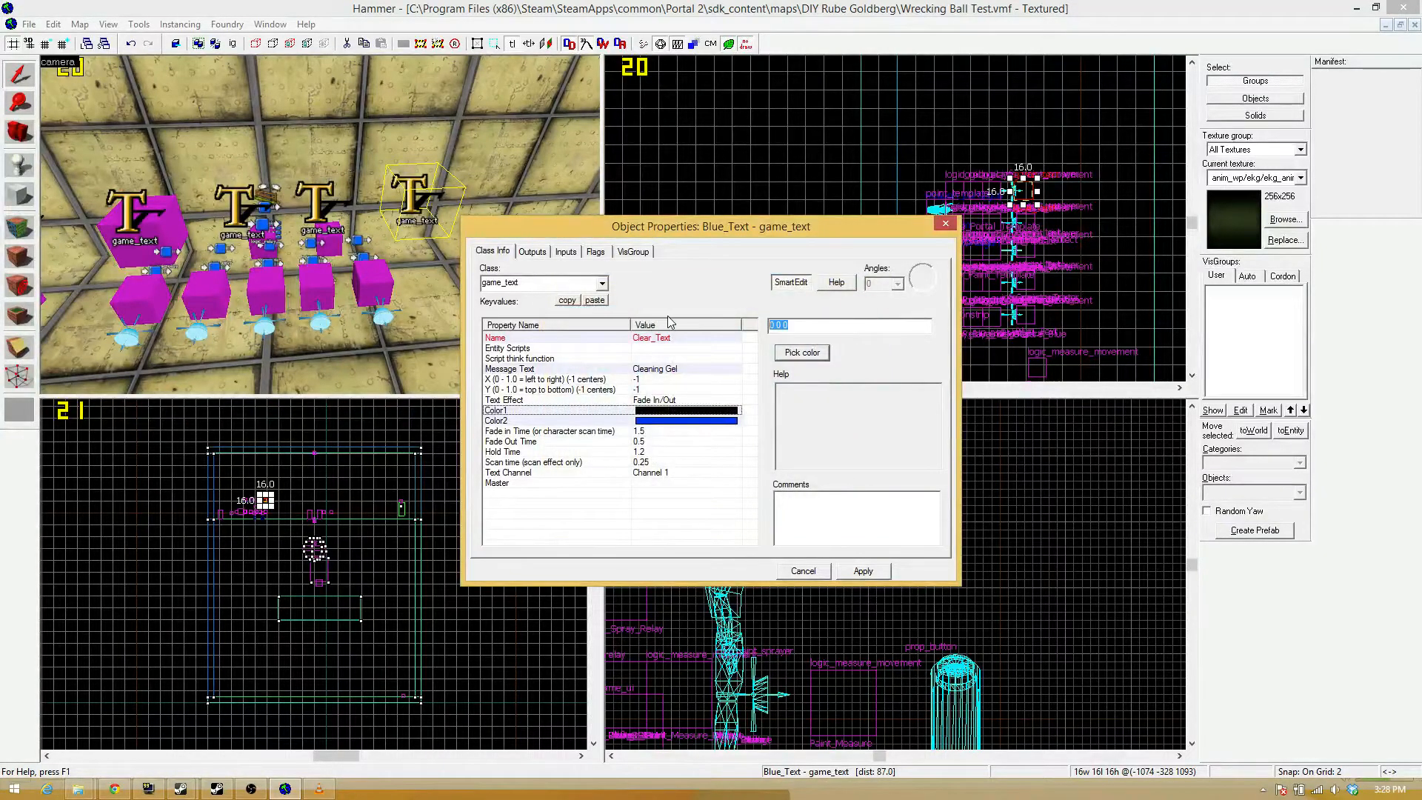
pyautogui.press('BackSpace')
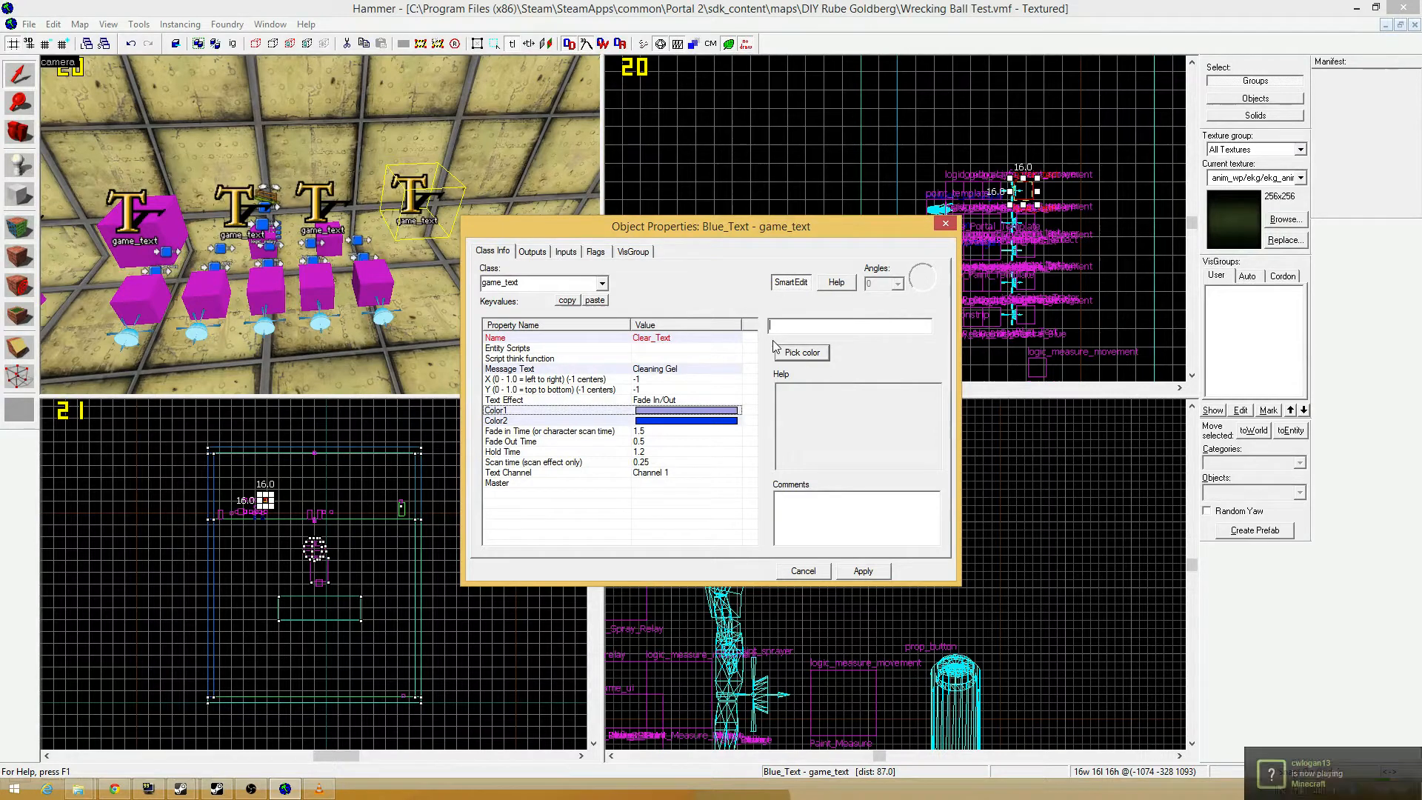
pyautogui.write('0 0 0')
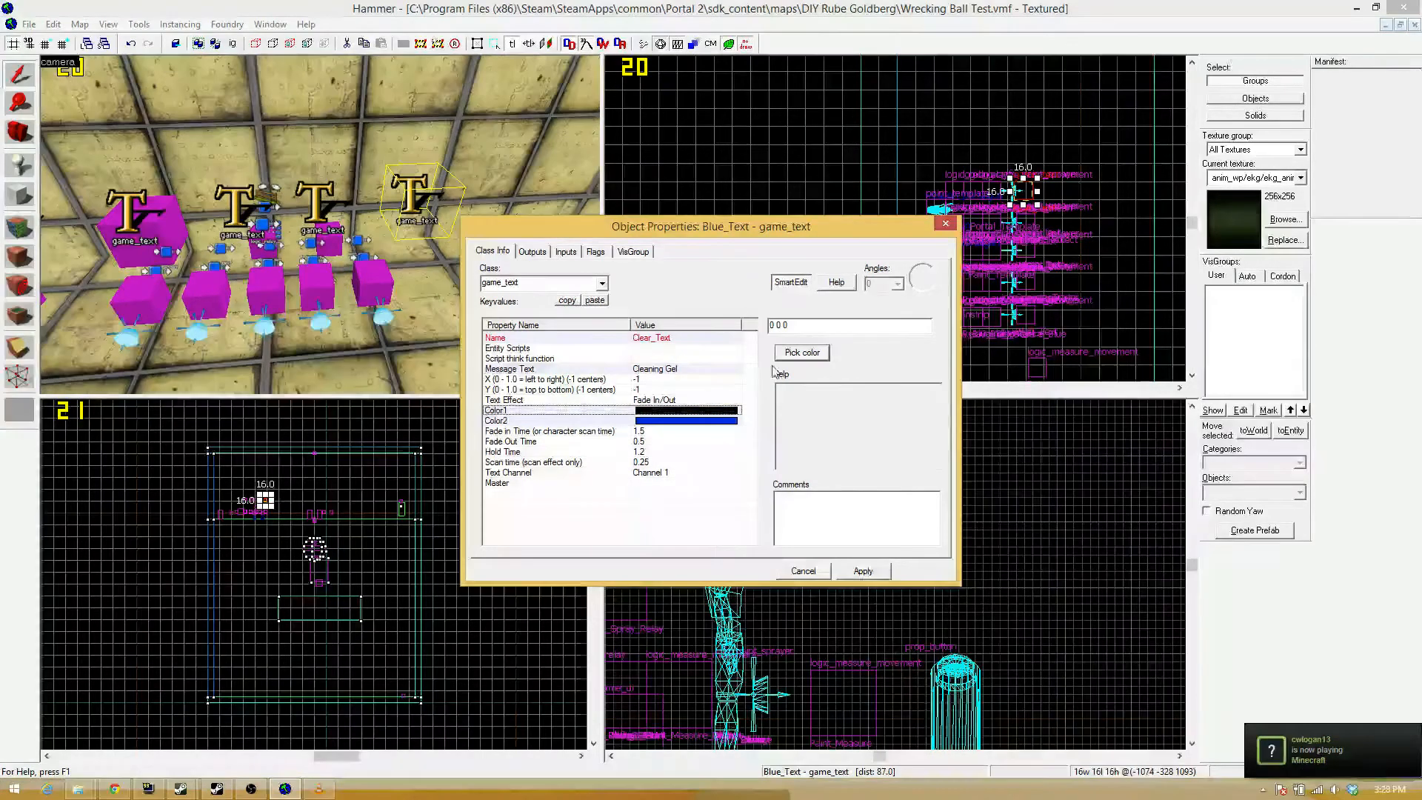
# Set Color2 of the Cleaning Gel game_text to 0 0 0 and apply its properties.
pyautogui.click(693, 422)
pyautogui.moveTo(816, 329); pyautogui.dragTo(552, 304)
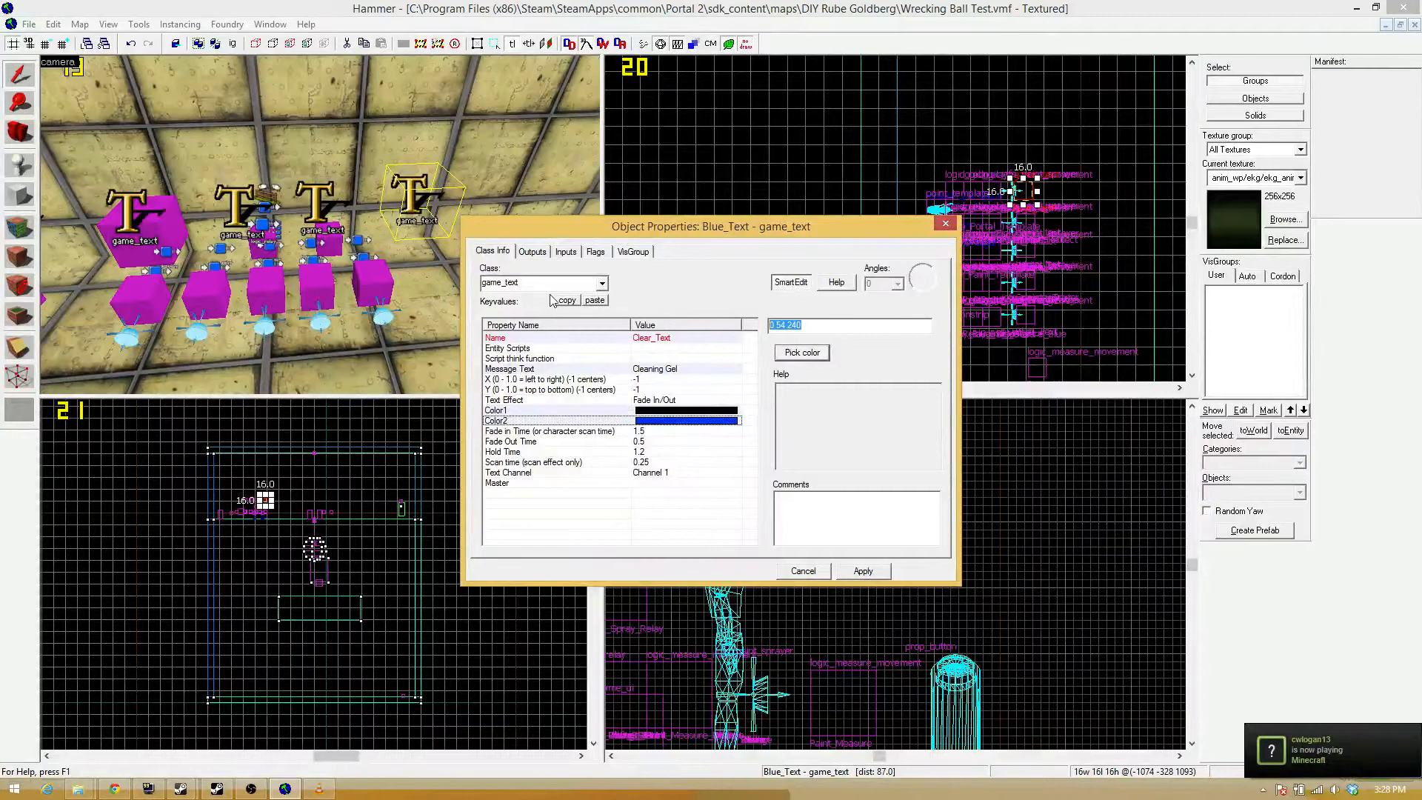
pyautogui.write('0 0 0')
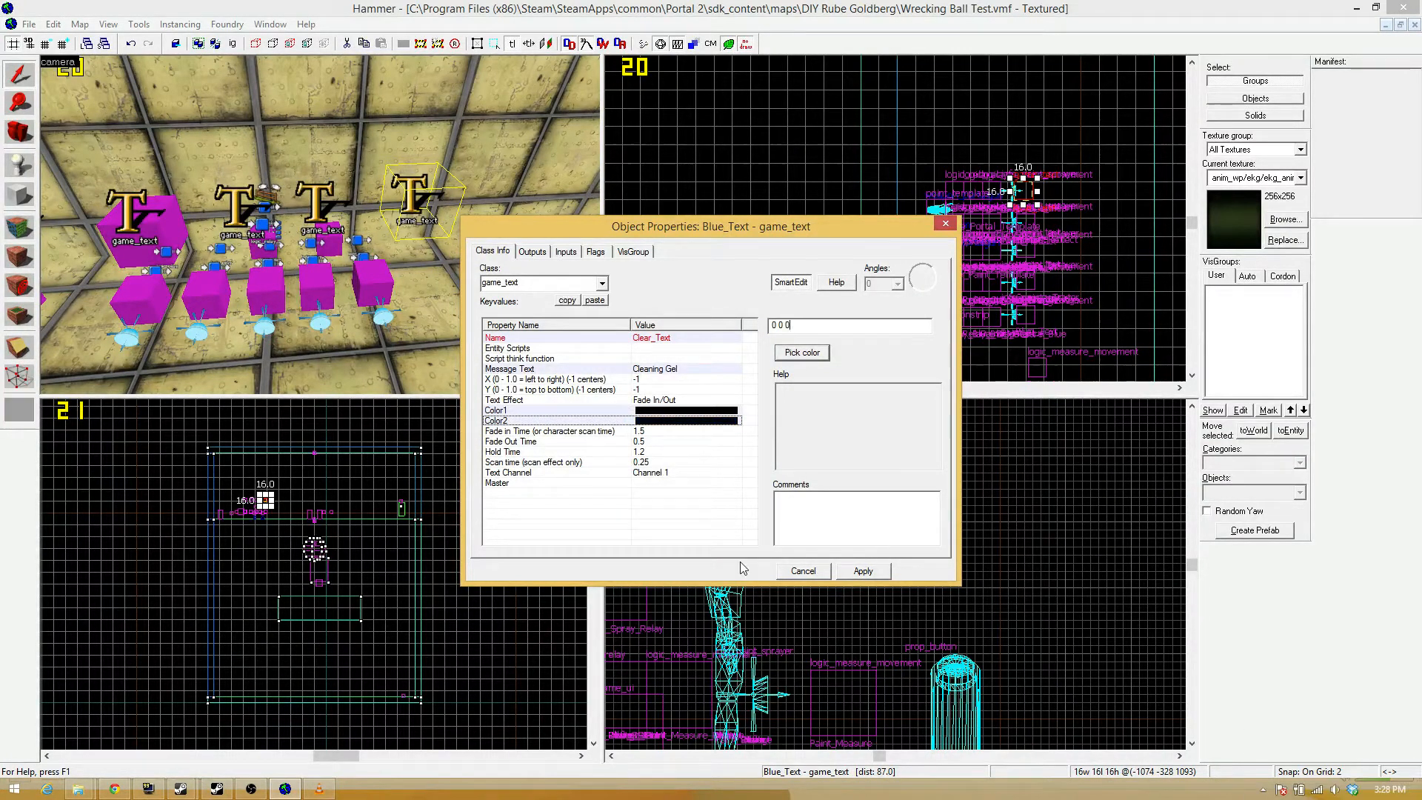
pyautogui.click(862, 572)
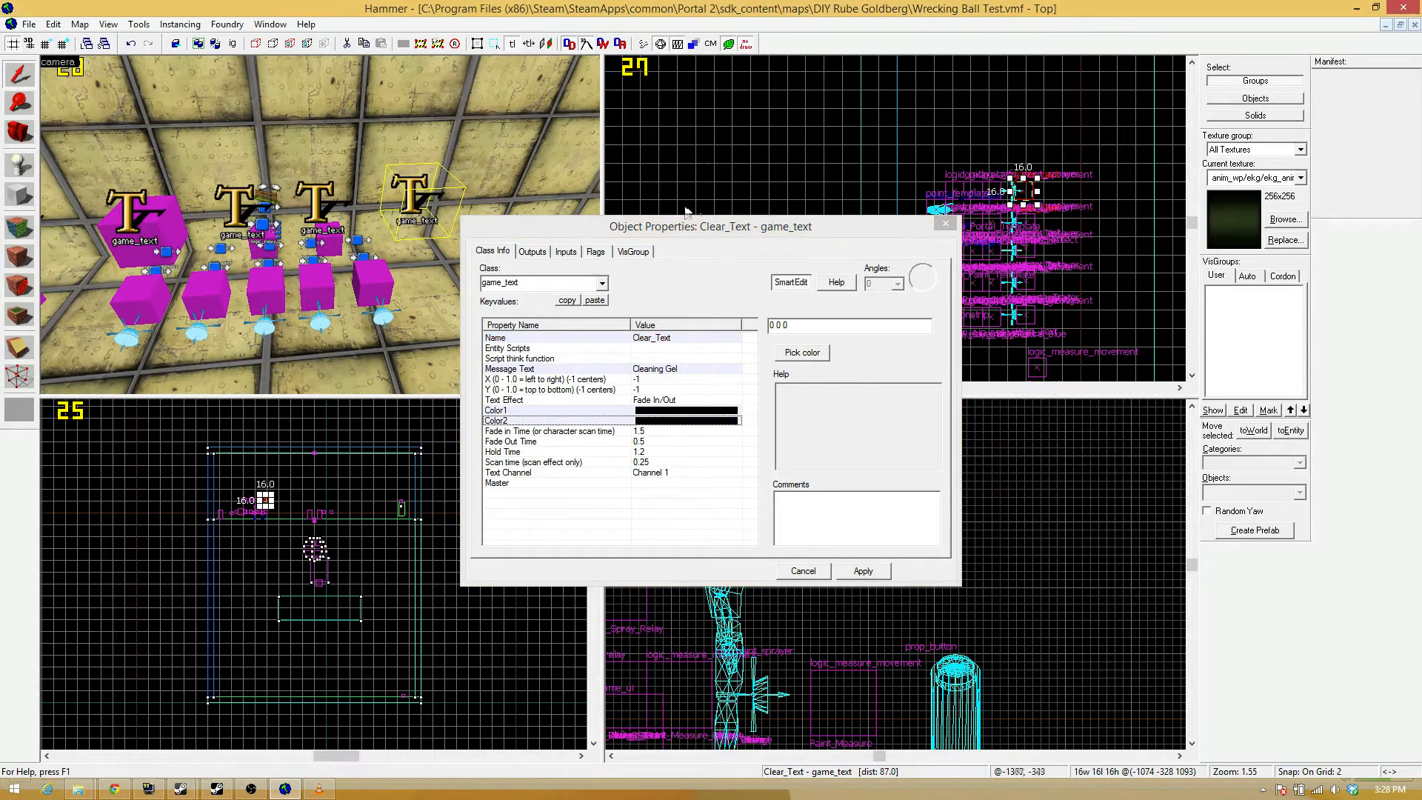
pyautogui.press('z')
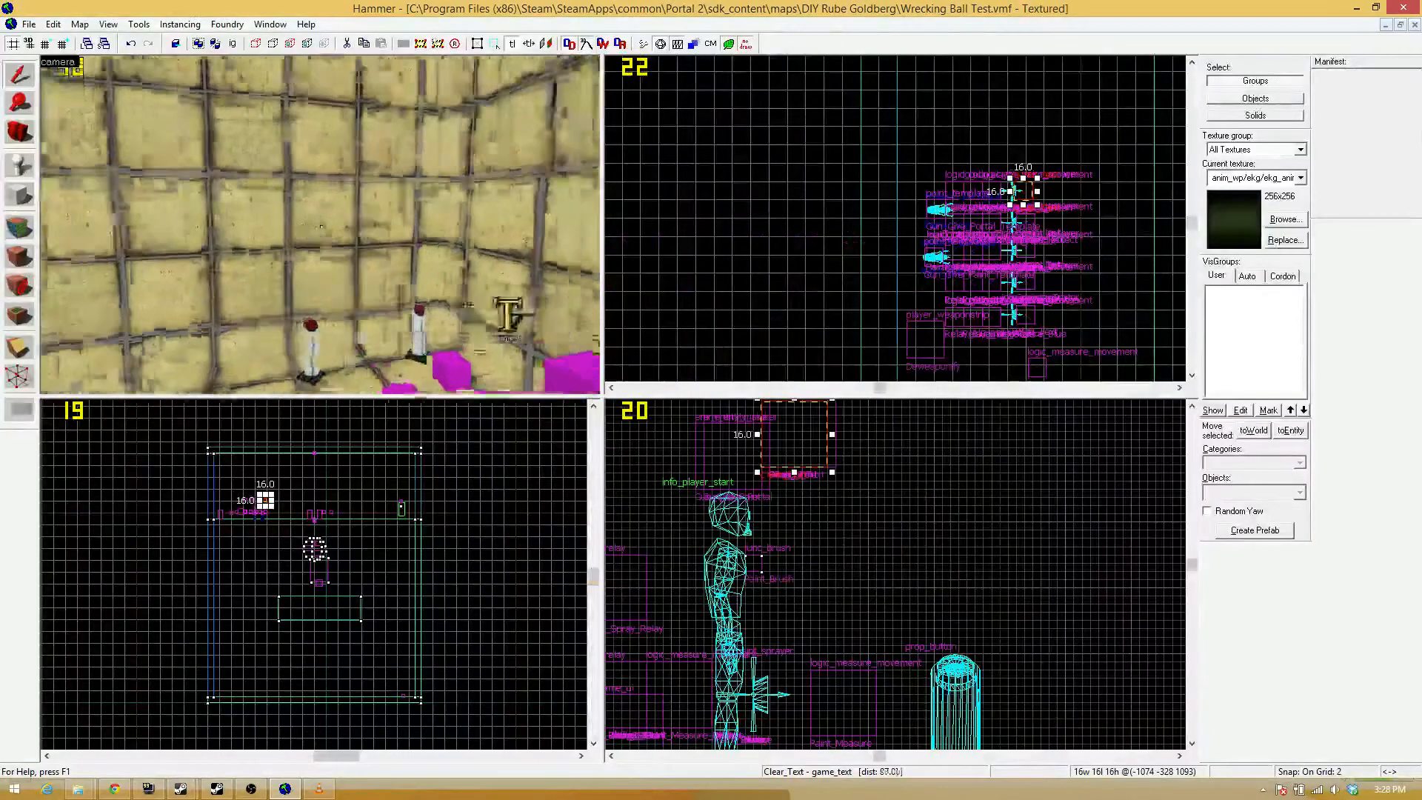
pyautogui.press('w')
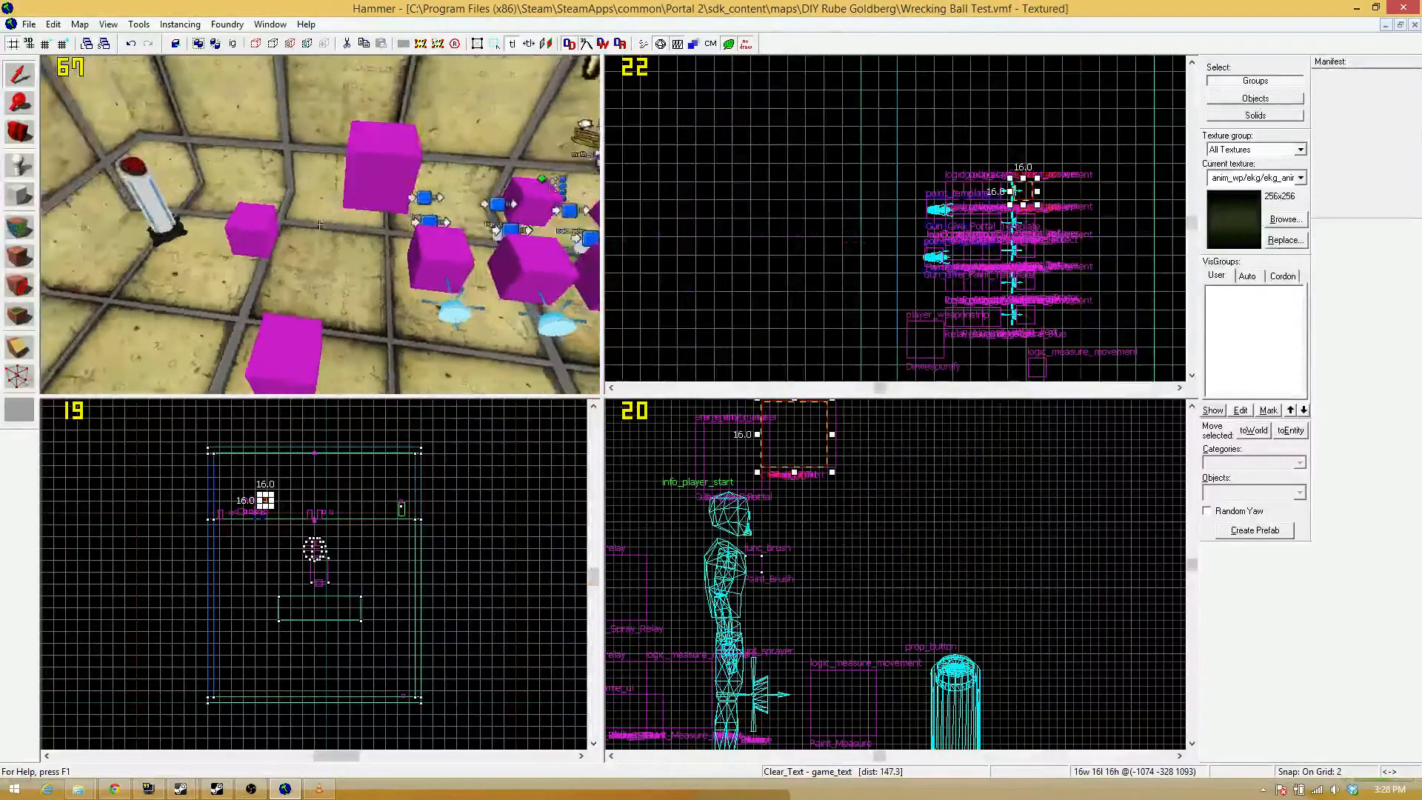
pyautogui.press('z')
pyautogui.press('z')
pyautogui.press('a')
pyautogui.press('z')
pyautogui.doubleClick(324, 244)
pyautogui.click(531, 251)
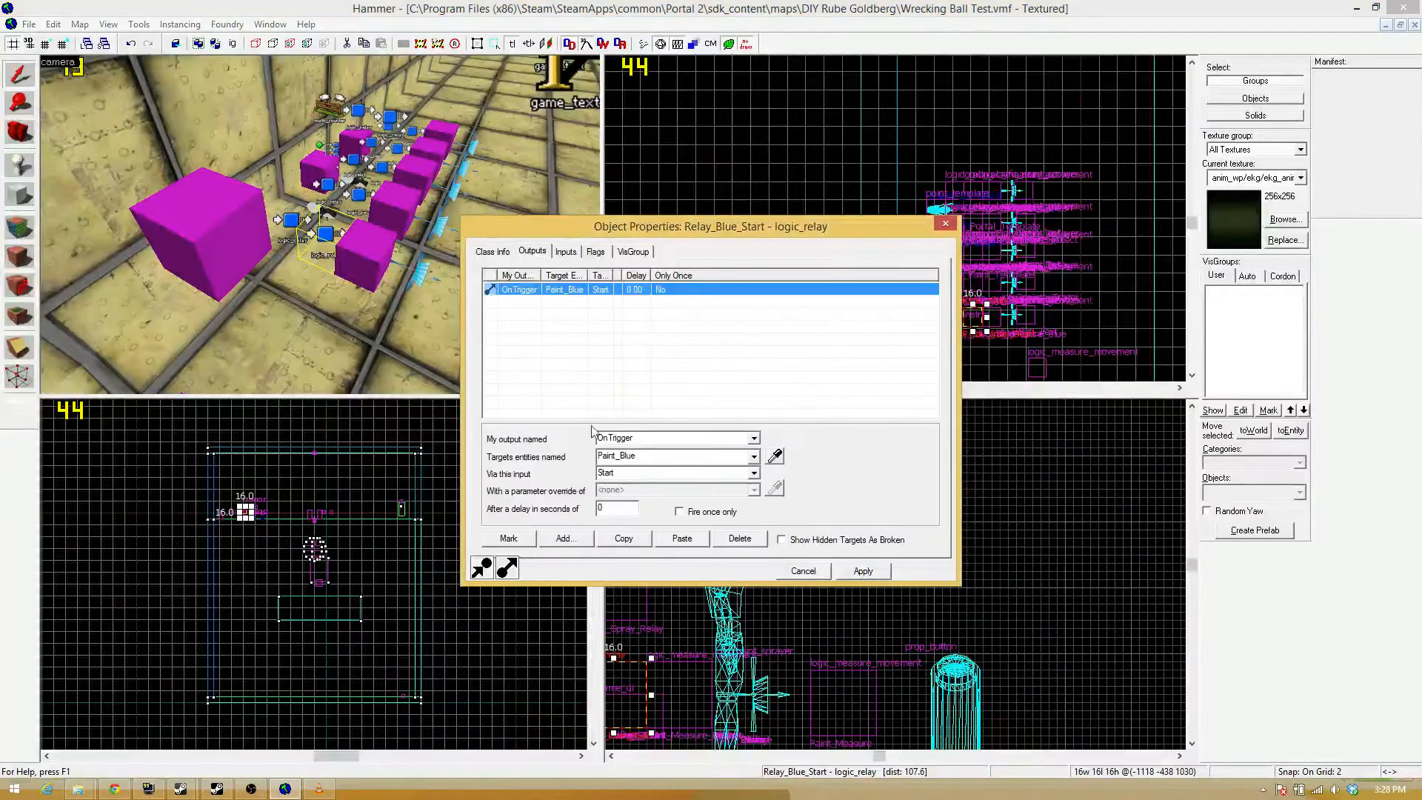
pyautogui.click(568, 540)
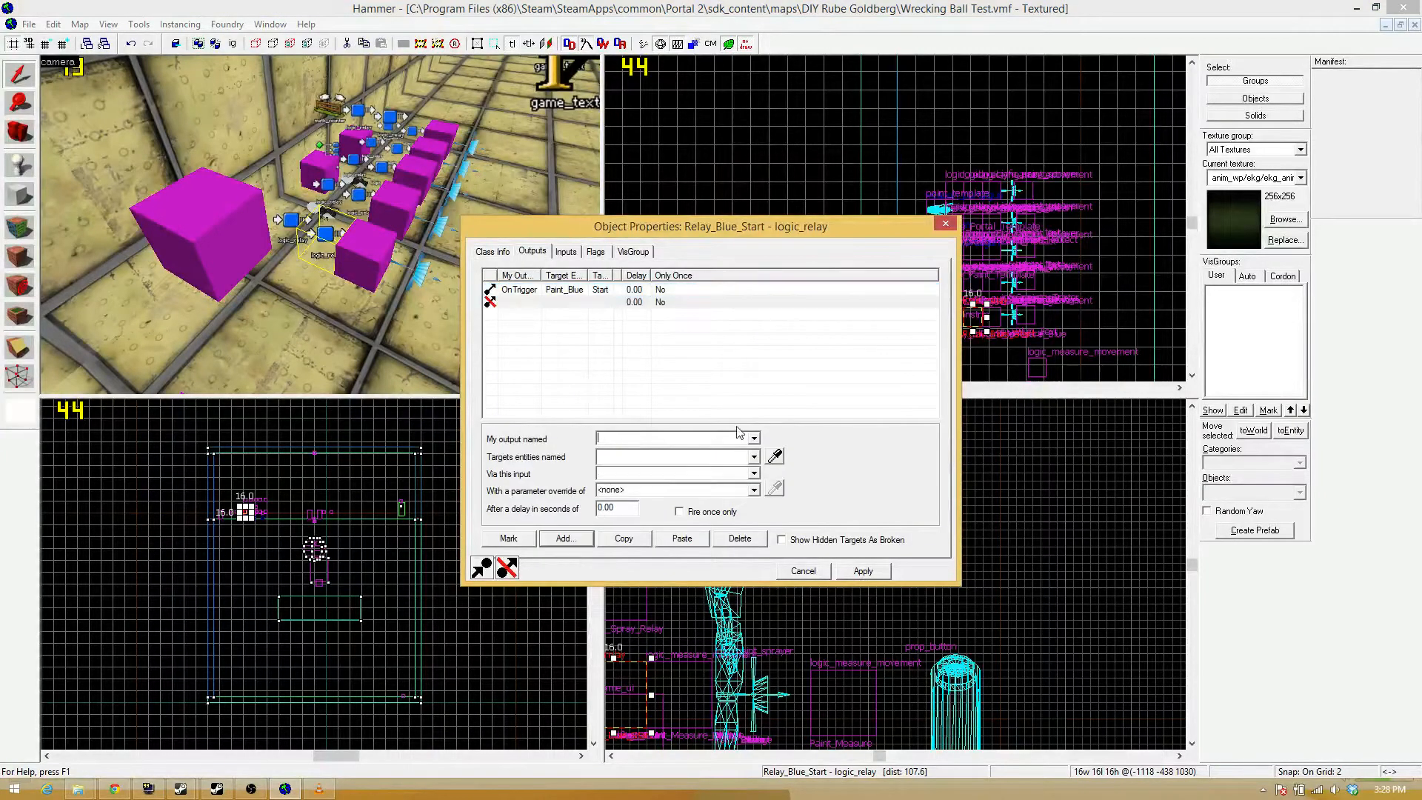
pyautogui.click(753, 438)
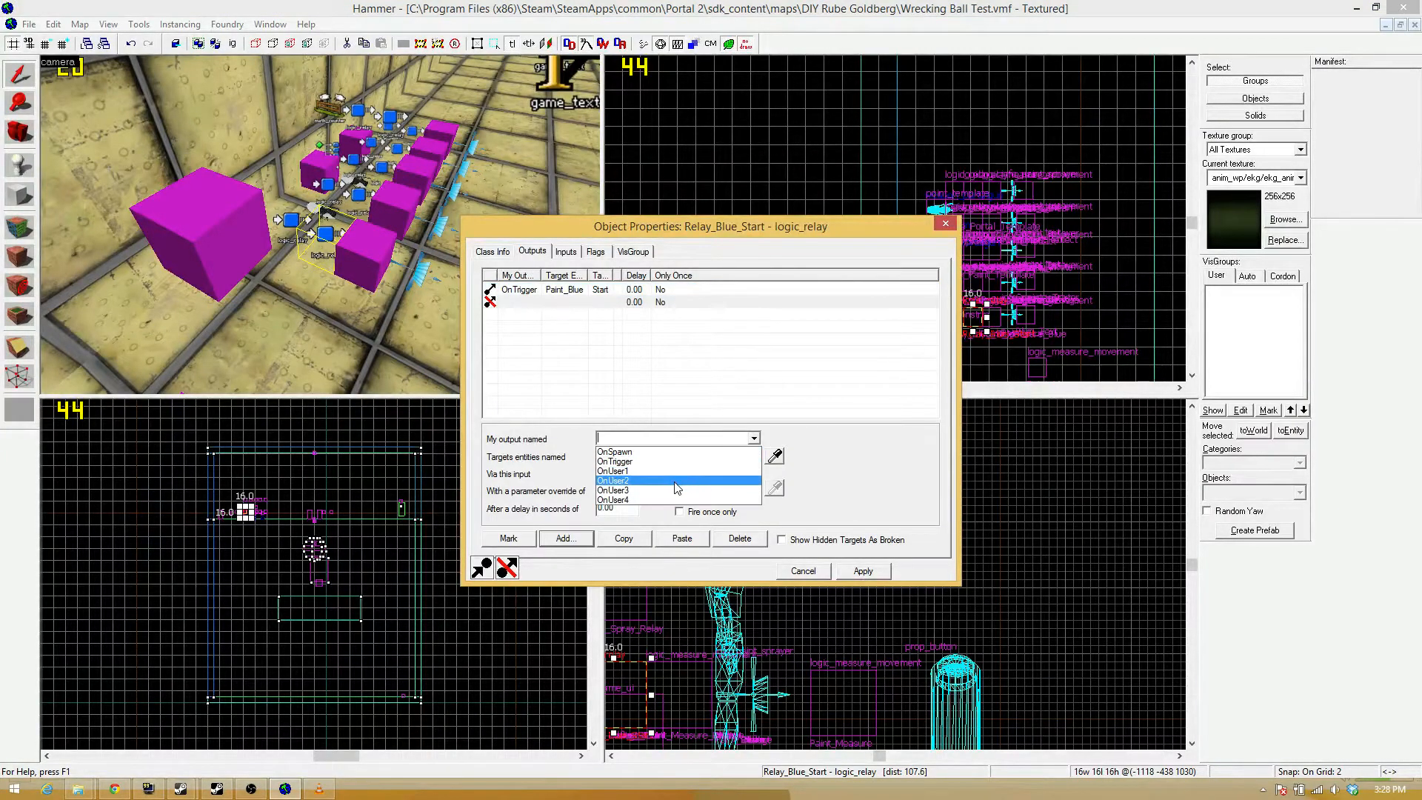
pyautogui.click(888, 464)
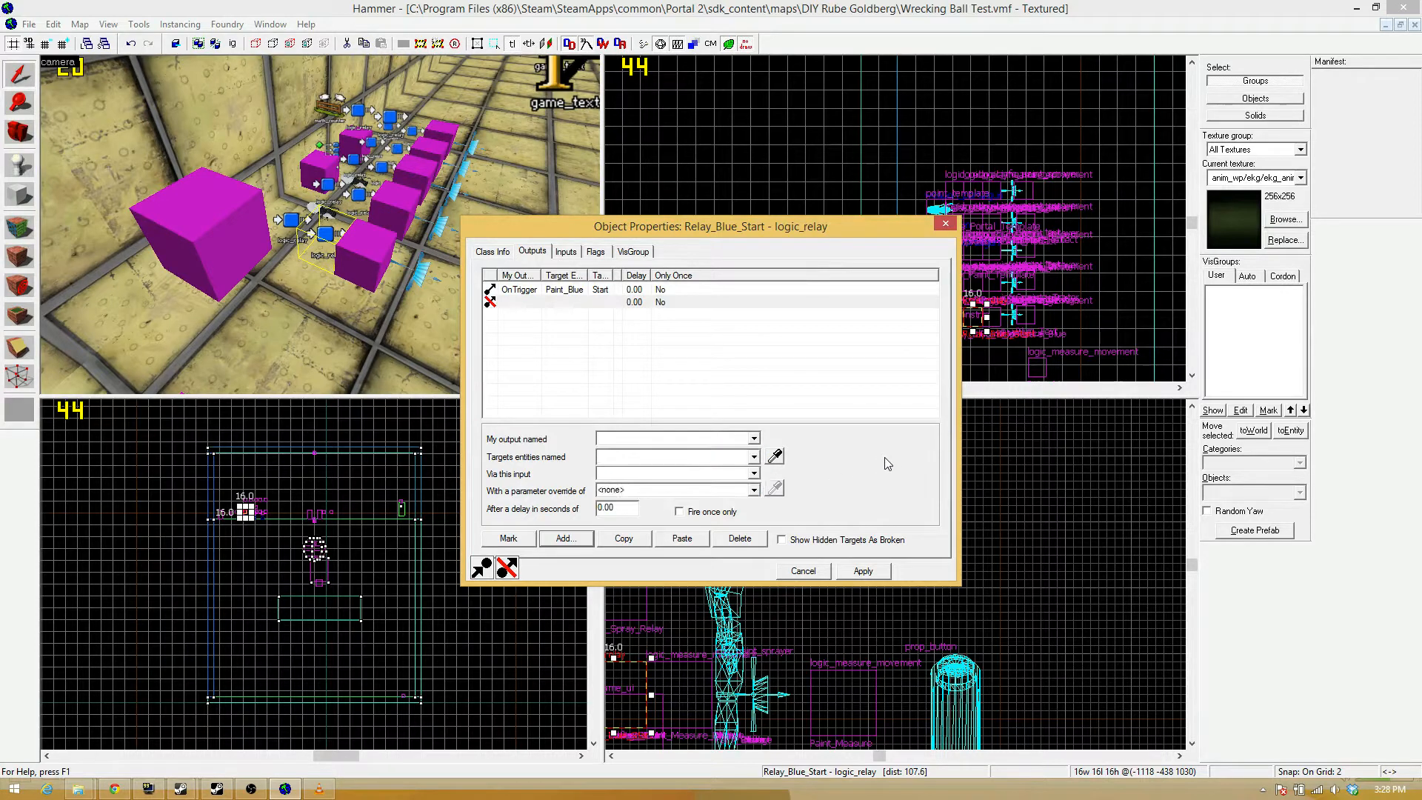
pyautogui.click(873, 576)
pyautogui.click(944, 223)
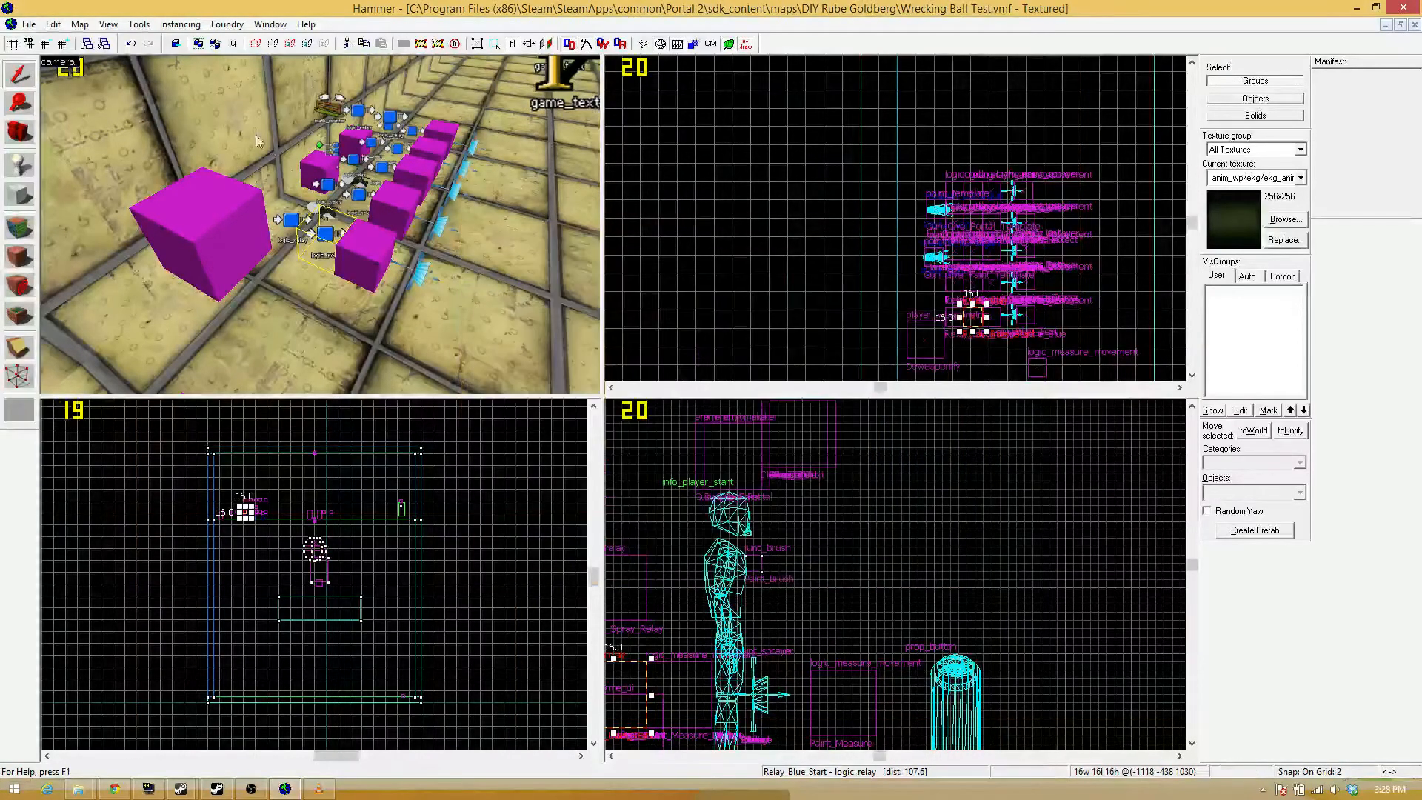
# Examine the outputs of the Paints_Unspray_Relay logic_relay to see which entities it triggers.
pyautogui.press('z')
pyautogui.press('z')
pyautogui.doubleClick(337, 207)
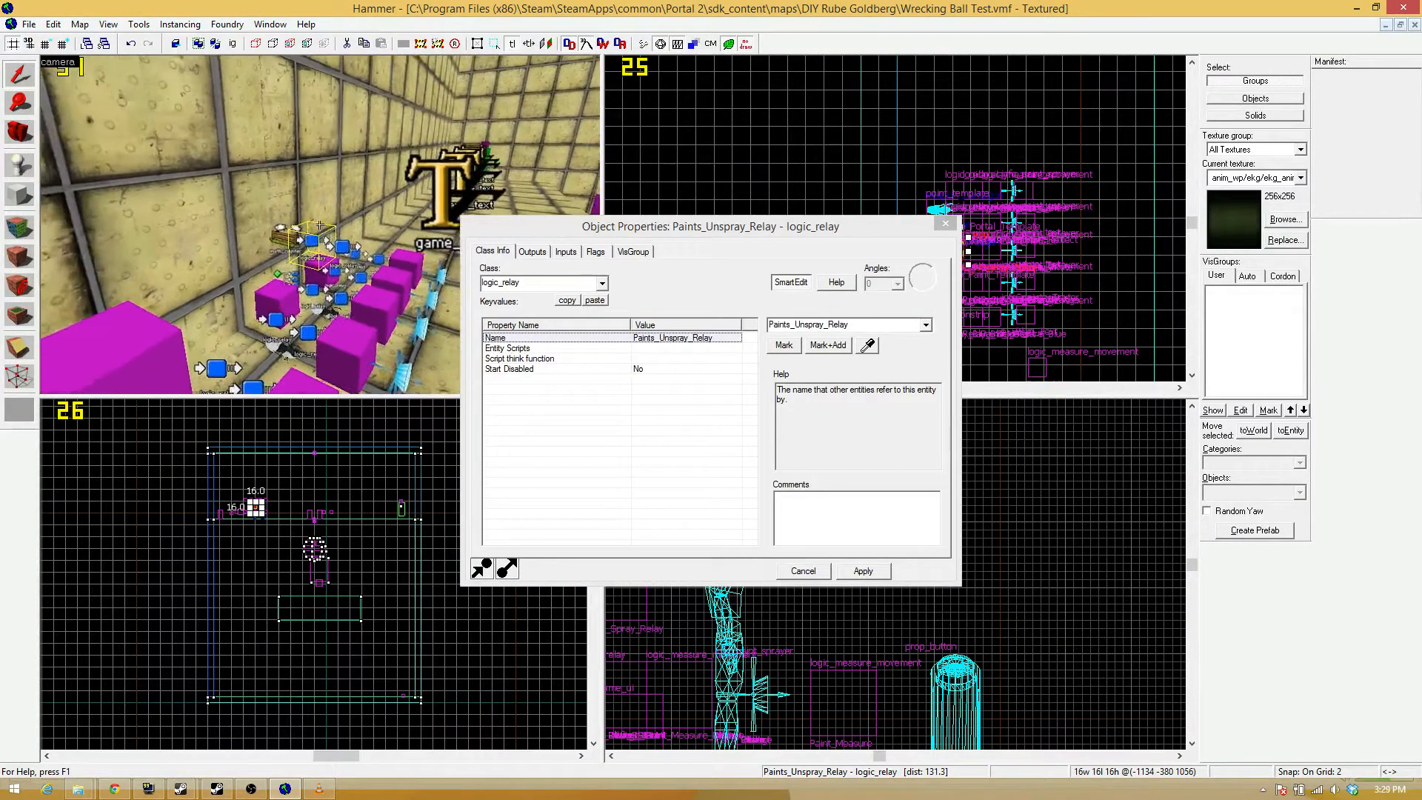
pyautogui.press('s')
pyautogui.press('z')
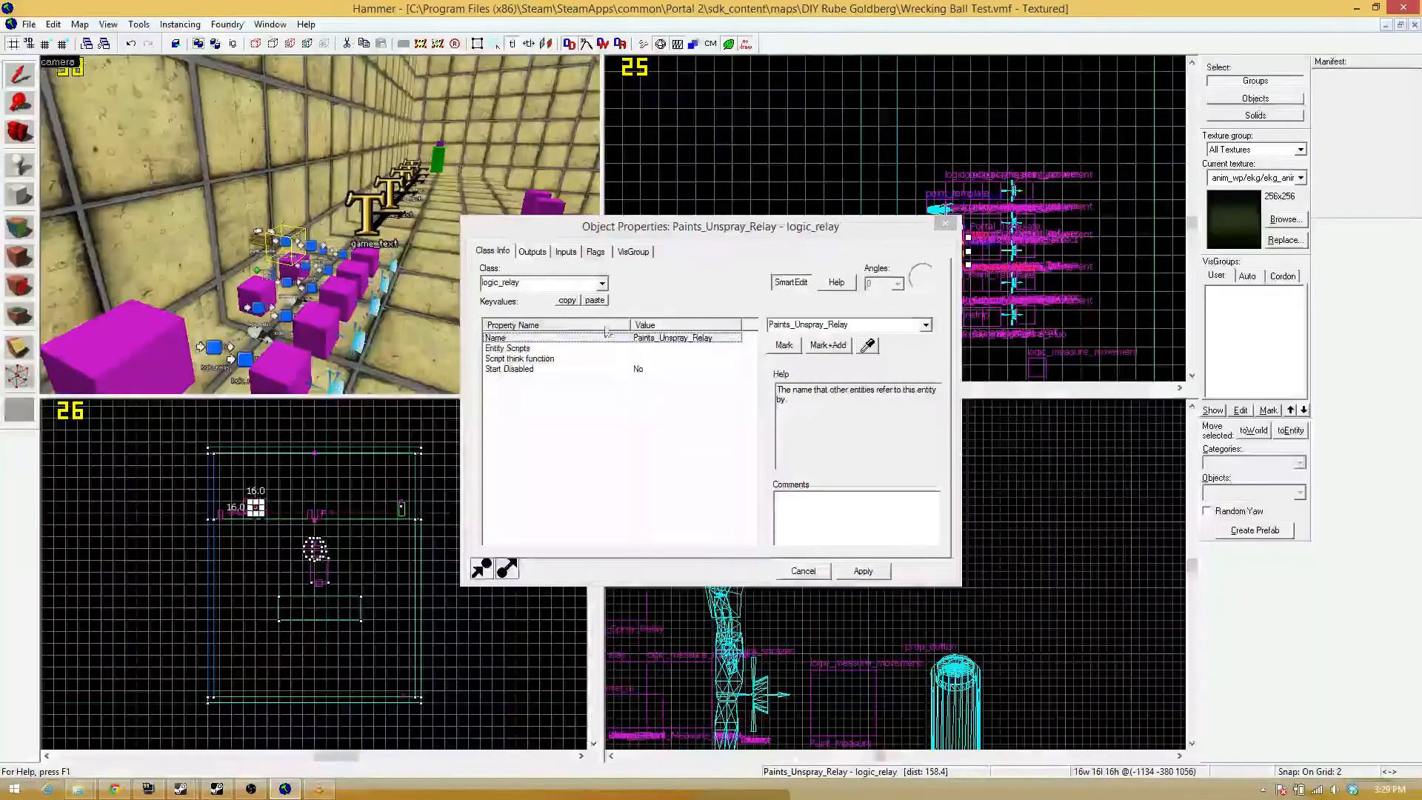
pyautogui.click(533, 251)
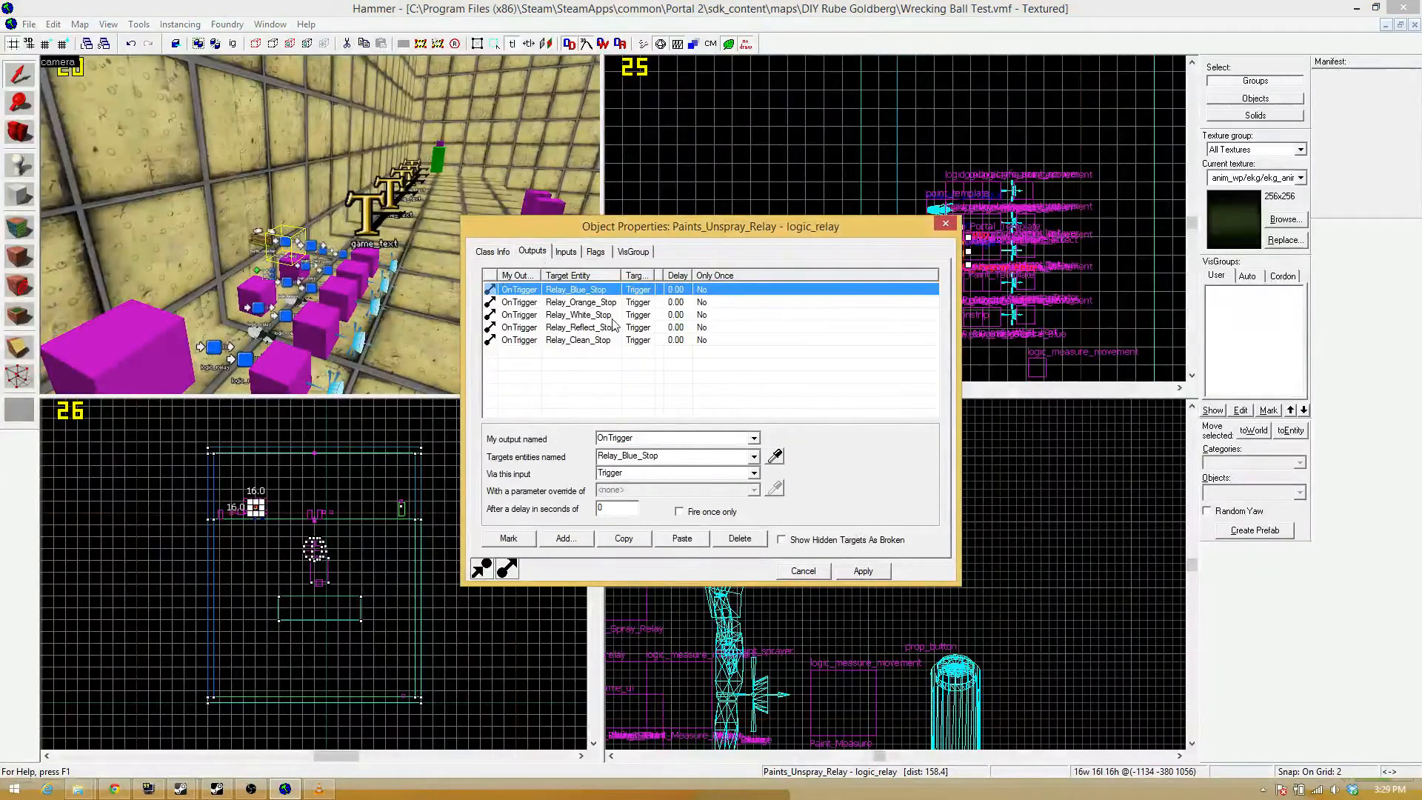
pyautogui.press('z')
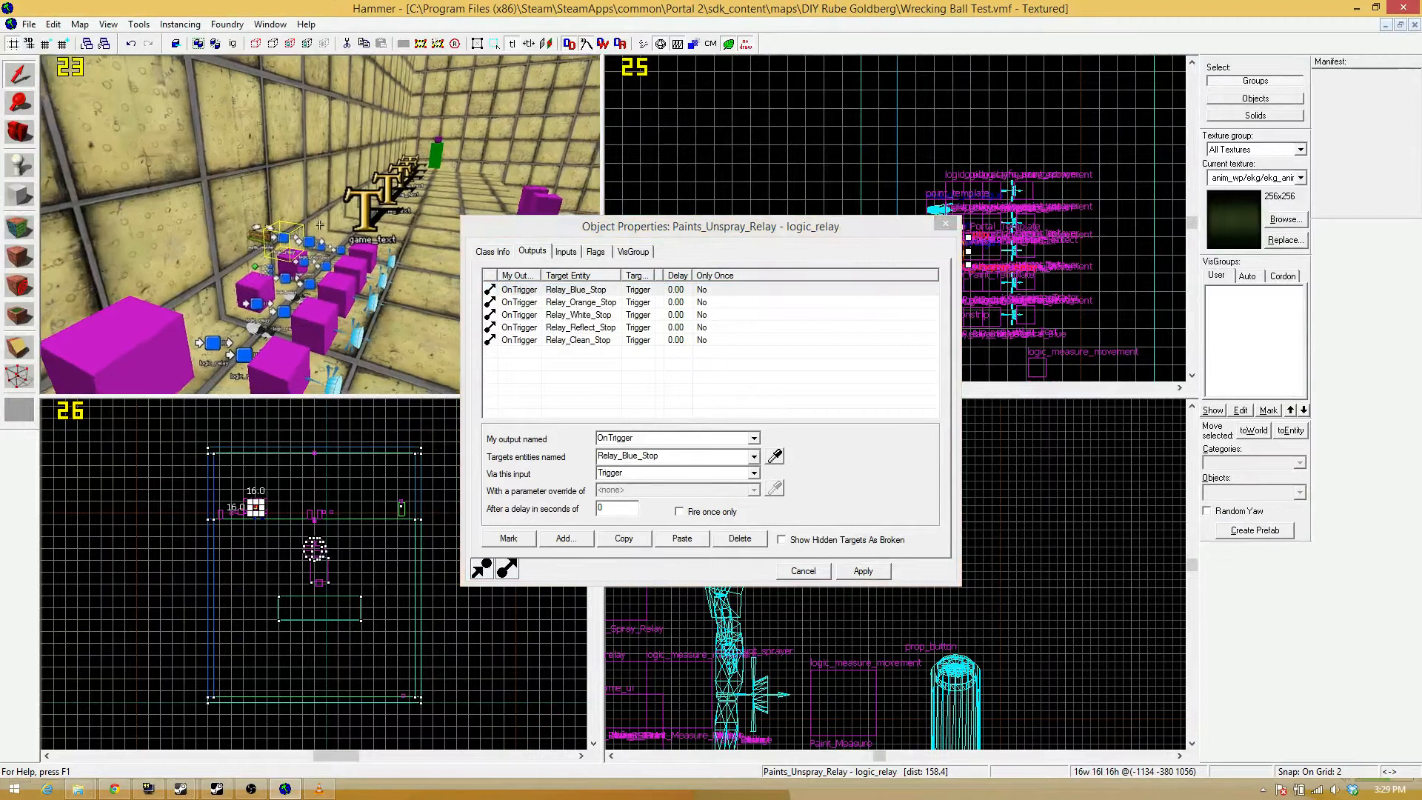
pyautogui.press('z')
# Add an output to the Spray_Case logic_case so OnCase01 sends Display to Blue_Text, and apply it.
pyautogui.click(278, 255)
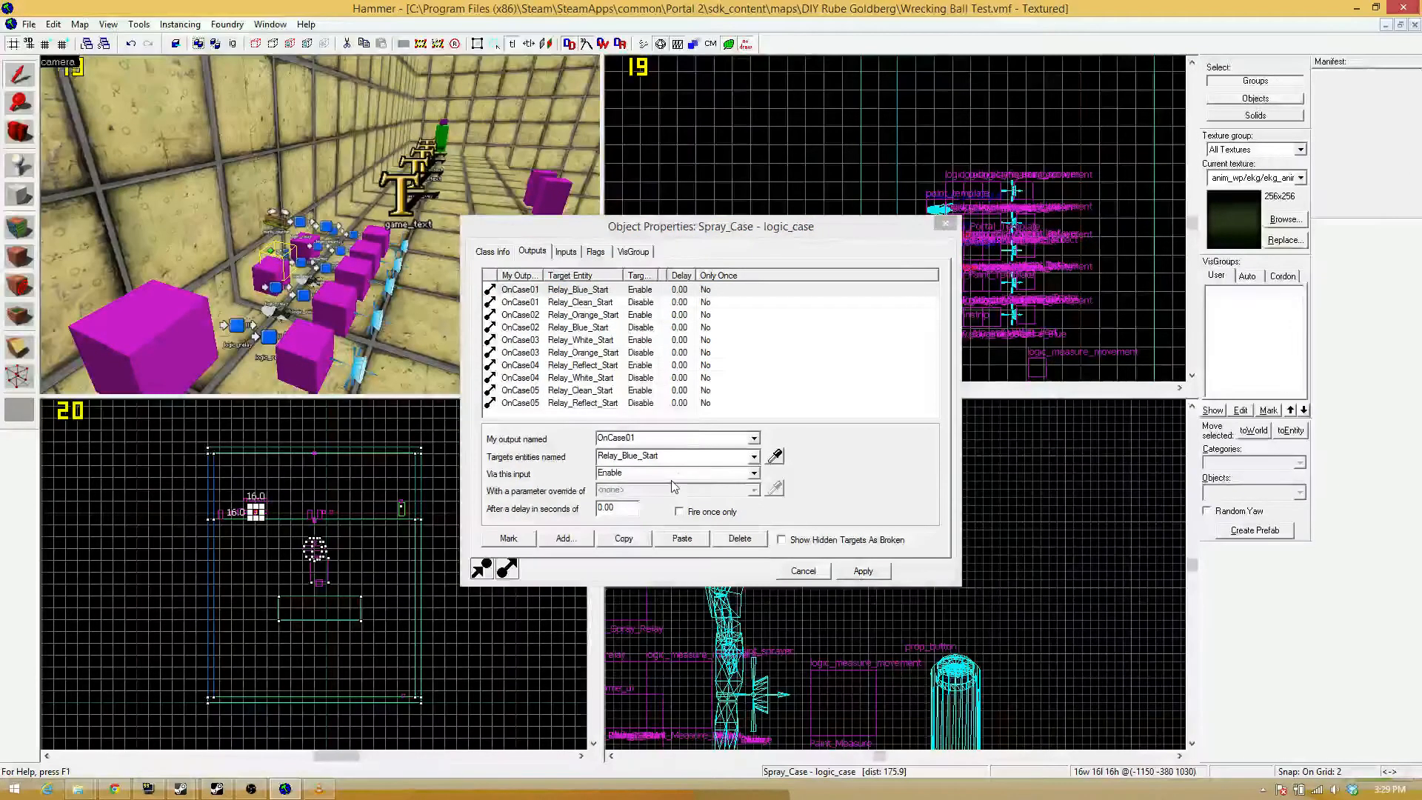
pyautogui.click(566, 538)
pyautogui.click(755, 439)
pyautogui.click(696, 453)
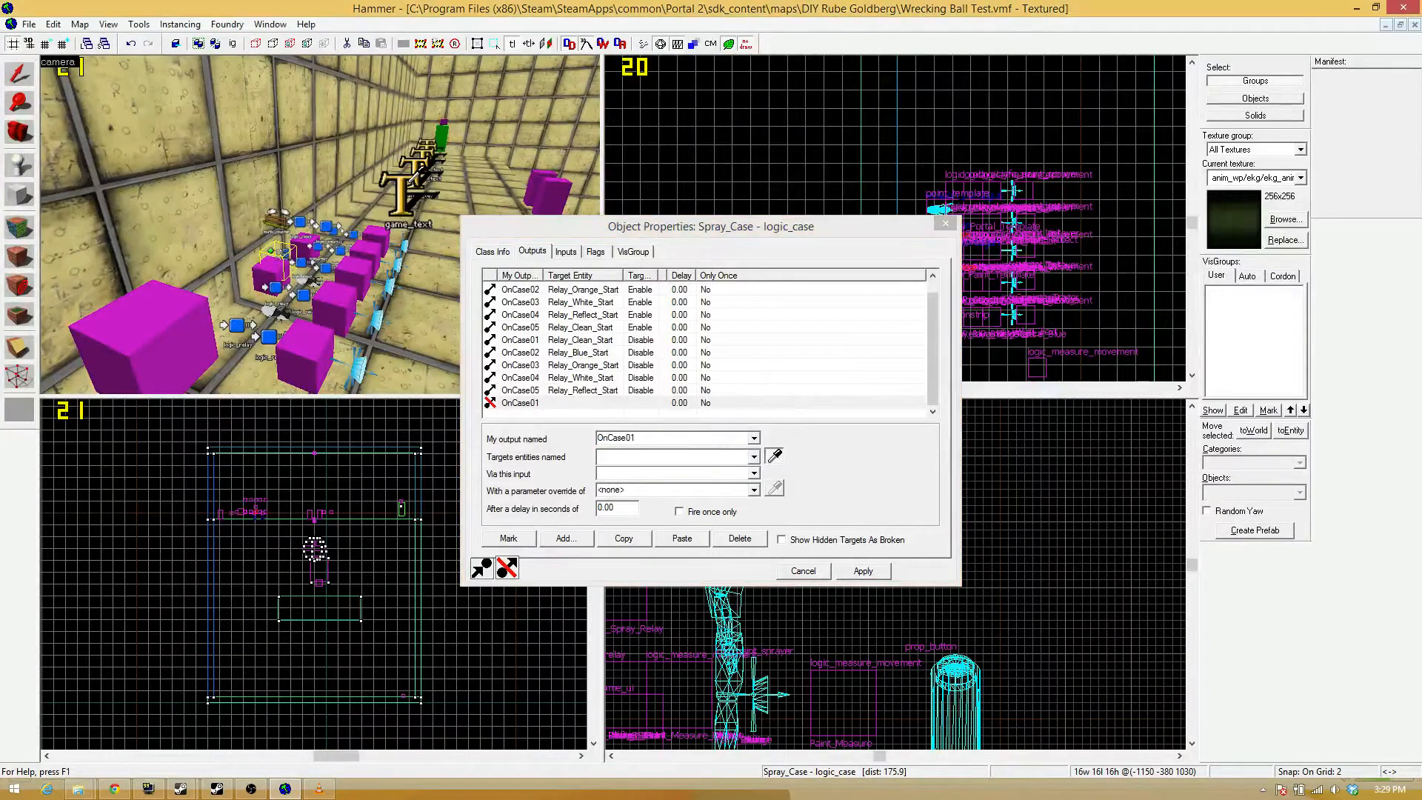
pyautogui.click(404, 185)
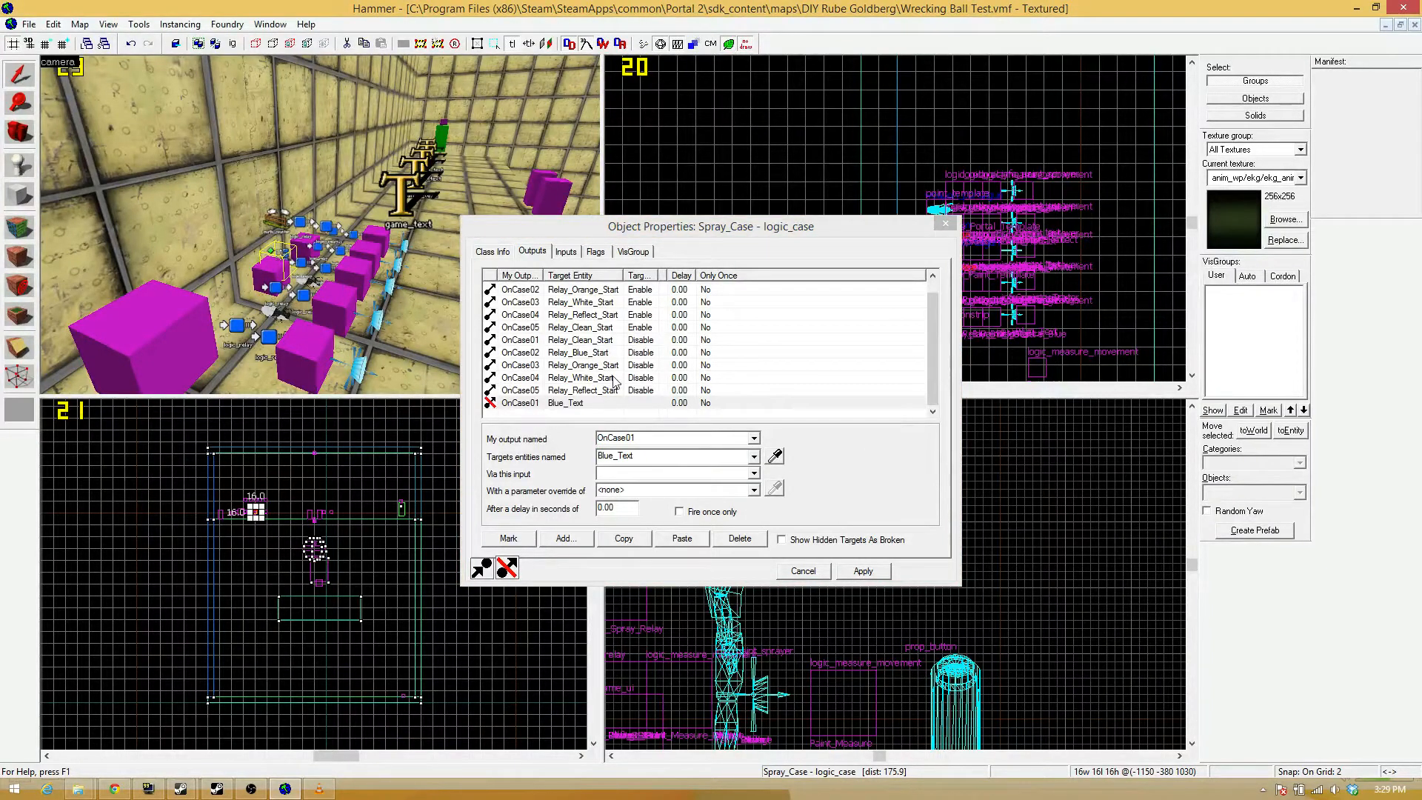
pyautogui.click(749, 474)
pyautogui.click(683, 496)
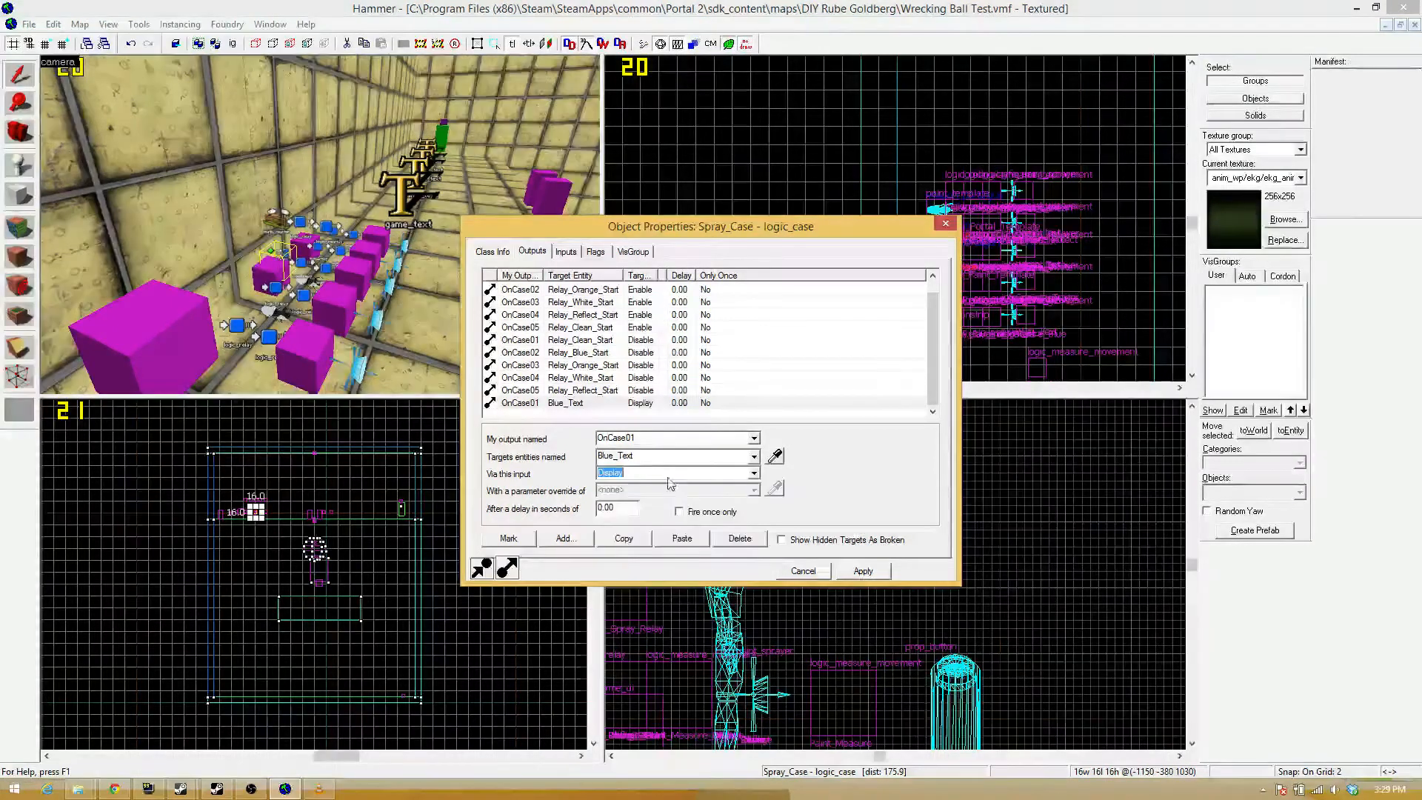
pyautogui.click(862, 571)
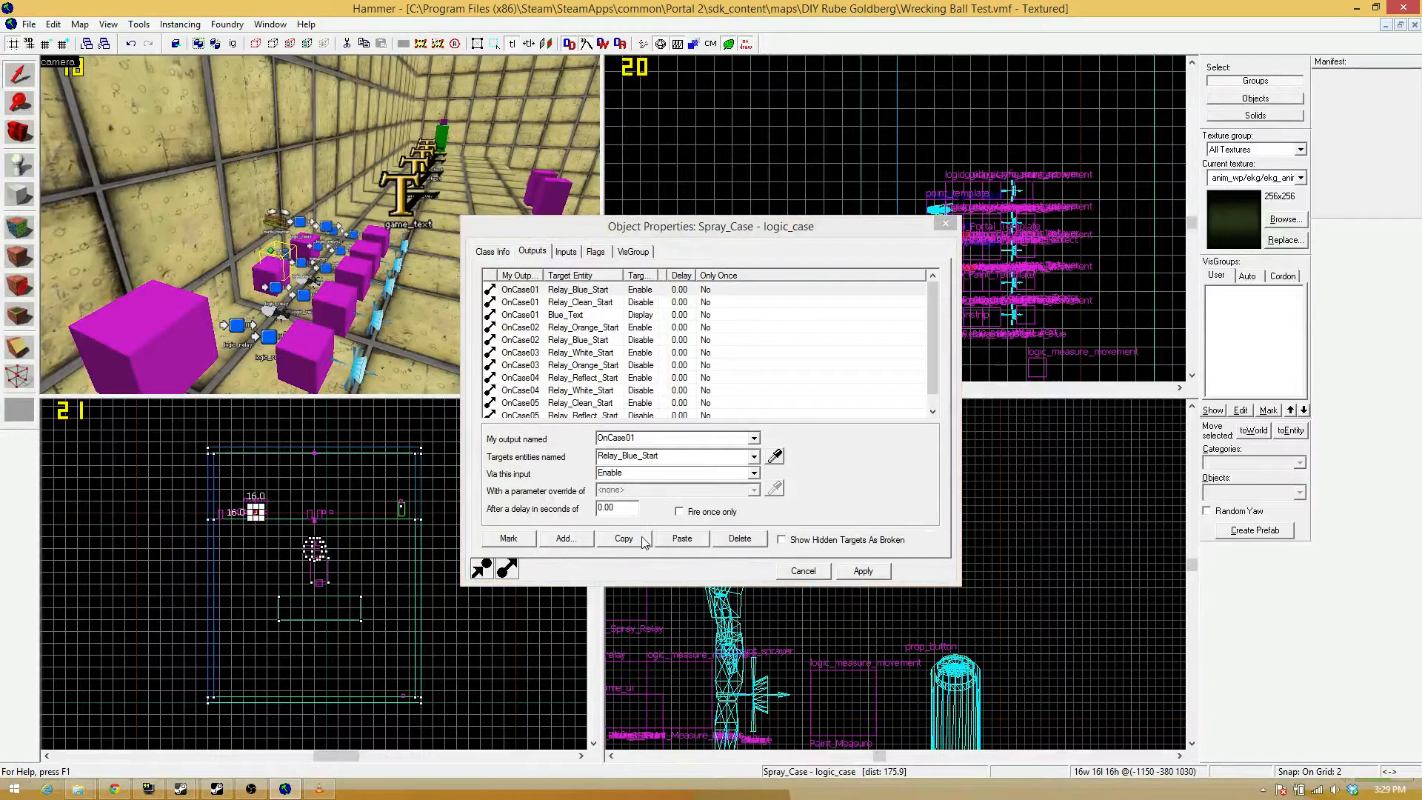
# Duplicate the Blue_Text output of Spray_Case and change it so OnCase02 sends Display to Orange_Text.
pyautogui.click(567, 314)
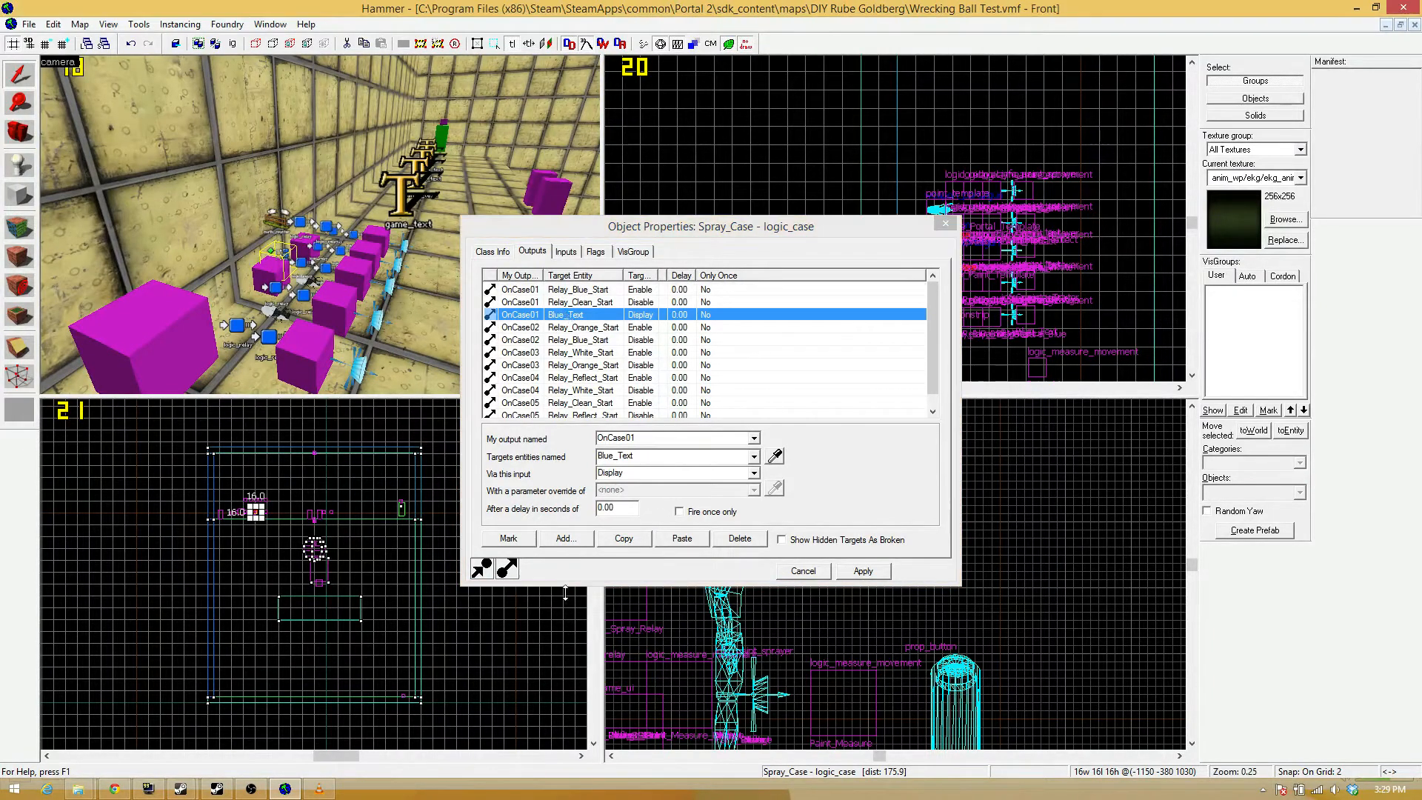
pyautogui.click(610, 539)
pyautogui.click(690, 533)
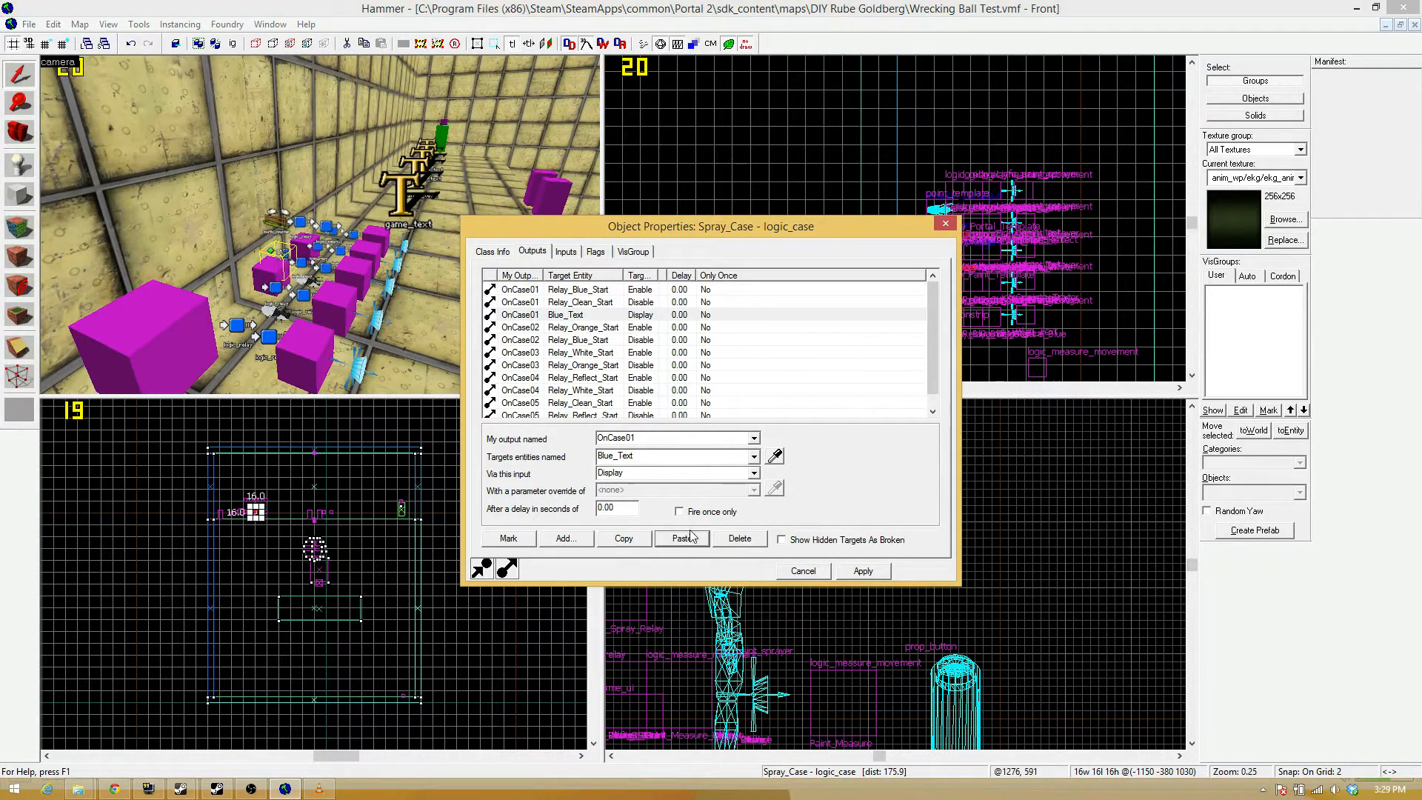
pyautogui.click(753, 437)
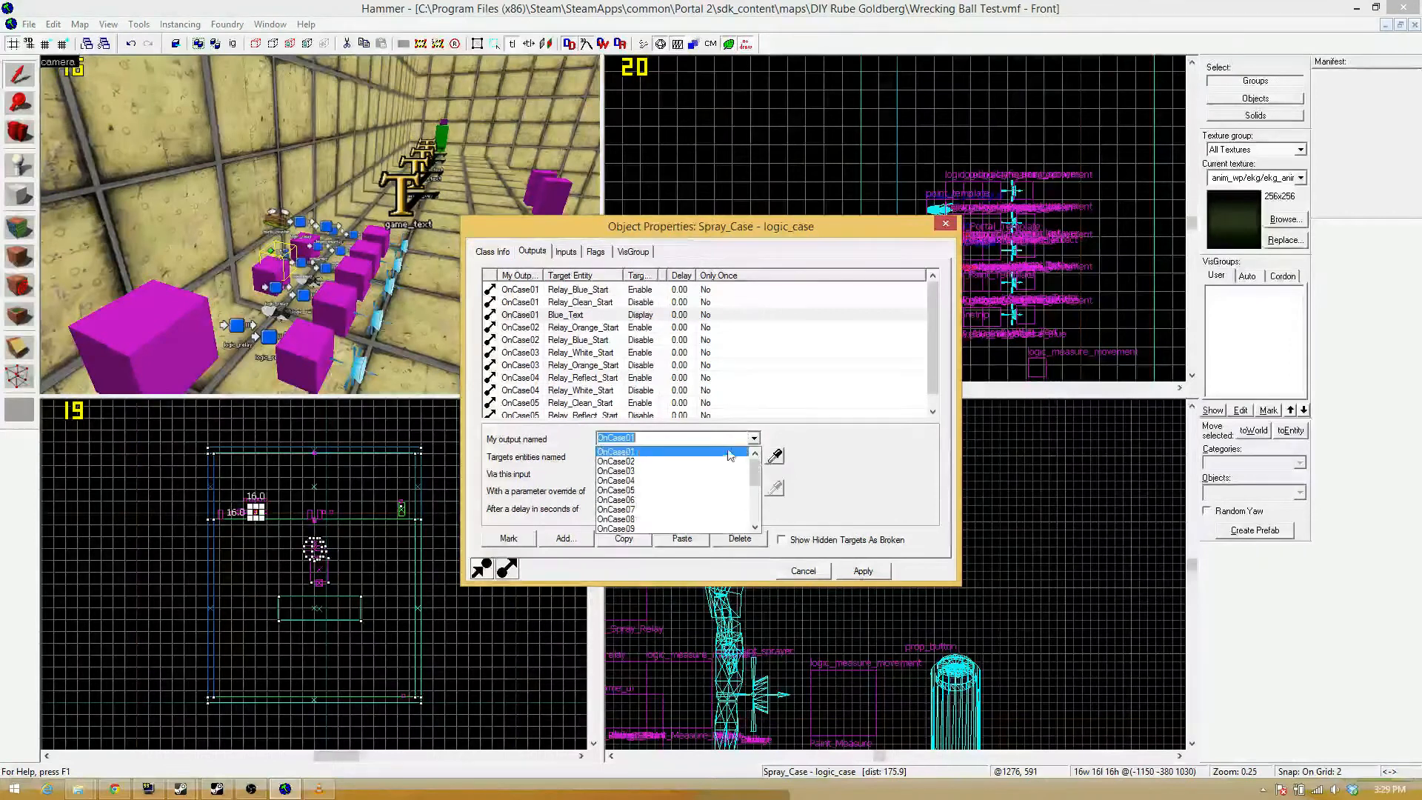
pyautogui.click(703, 456)
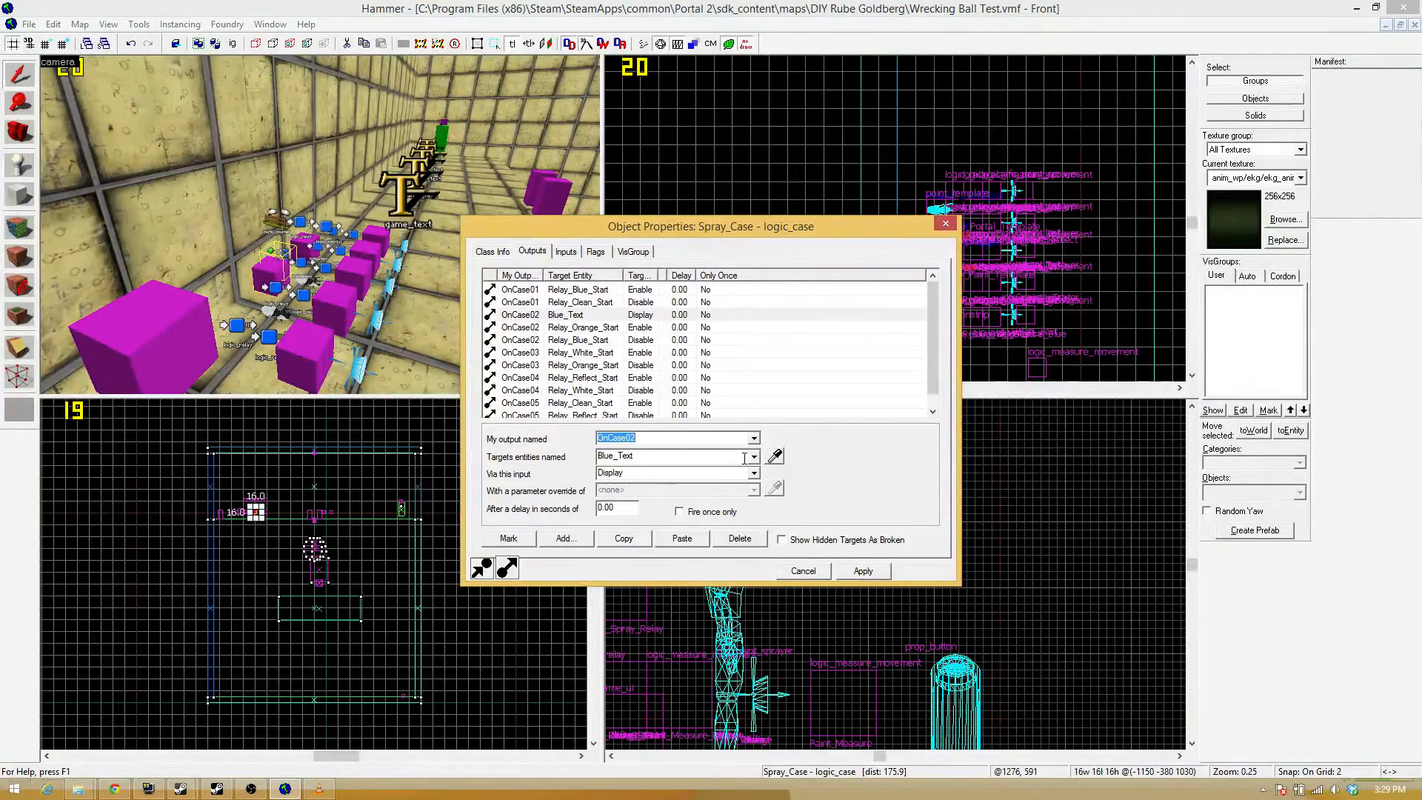
pyautogui.click(774, 456)
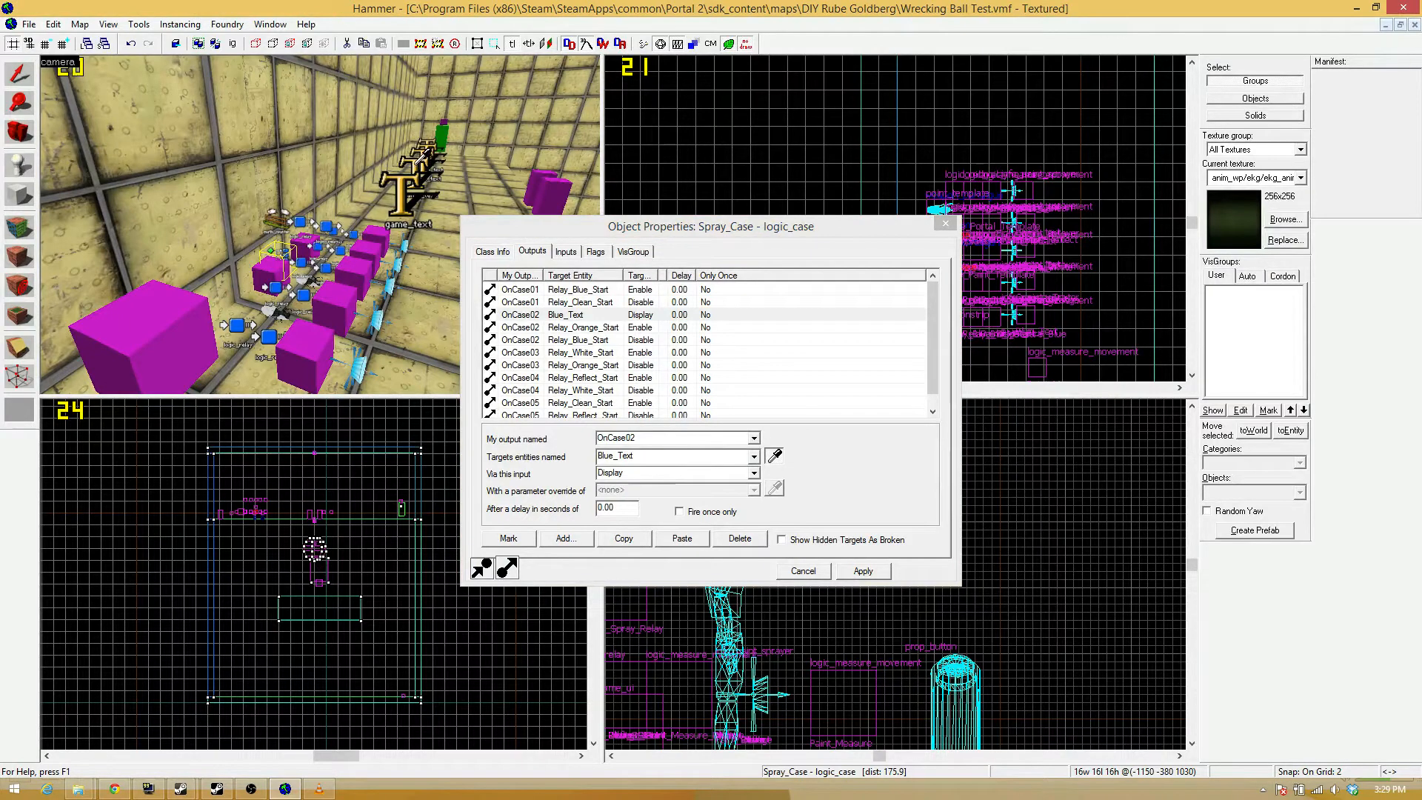
pyautogui.click(421, 156)
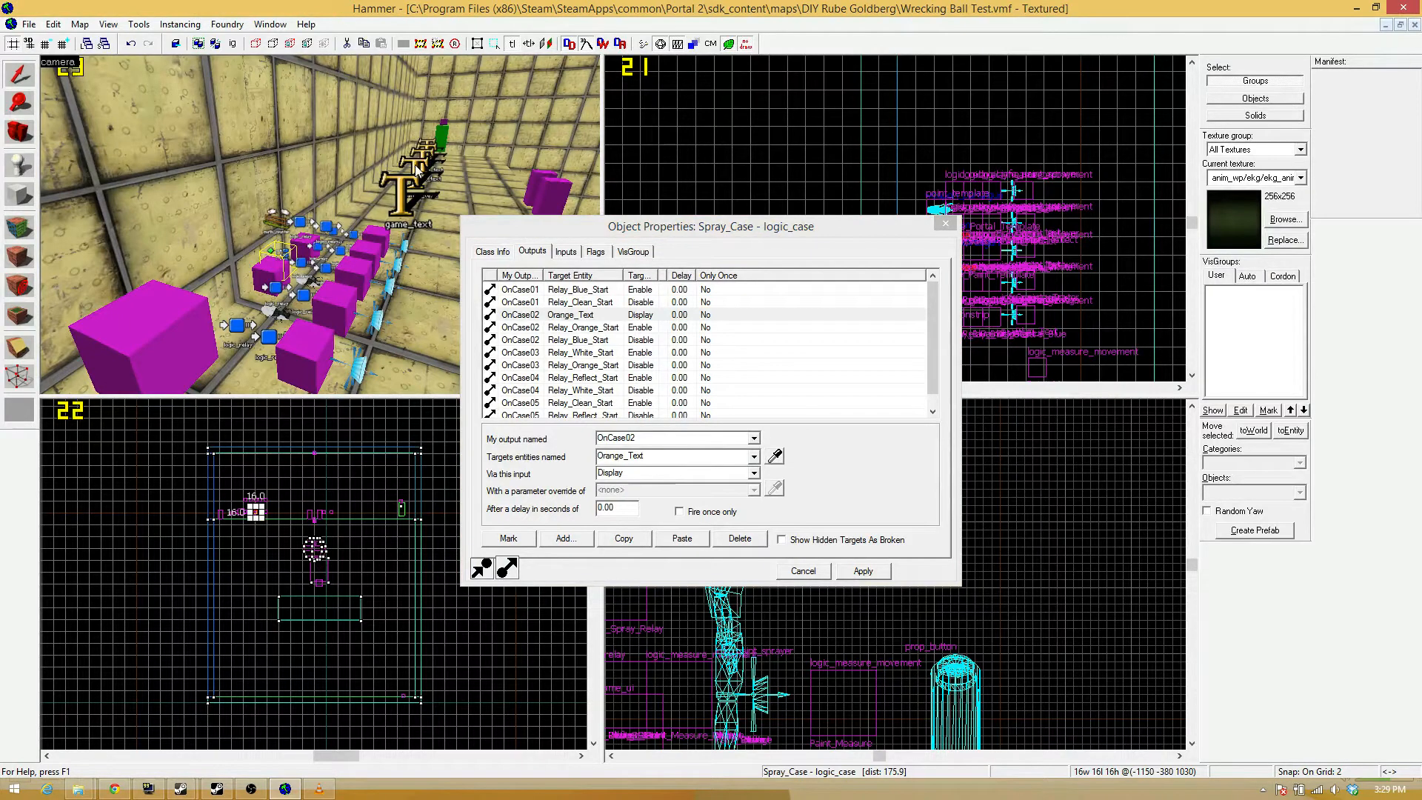
# Duplicate the Orange_Text output, change it so OnCase03 sends Display to White_Text, and apply the outputs.
pyautogui.click(624, 538)
pyautogui.click(682, 538)
pyautogui.click(754, 437)
pyautogui.click(740, 449)
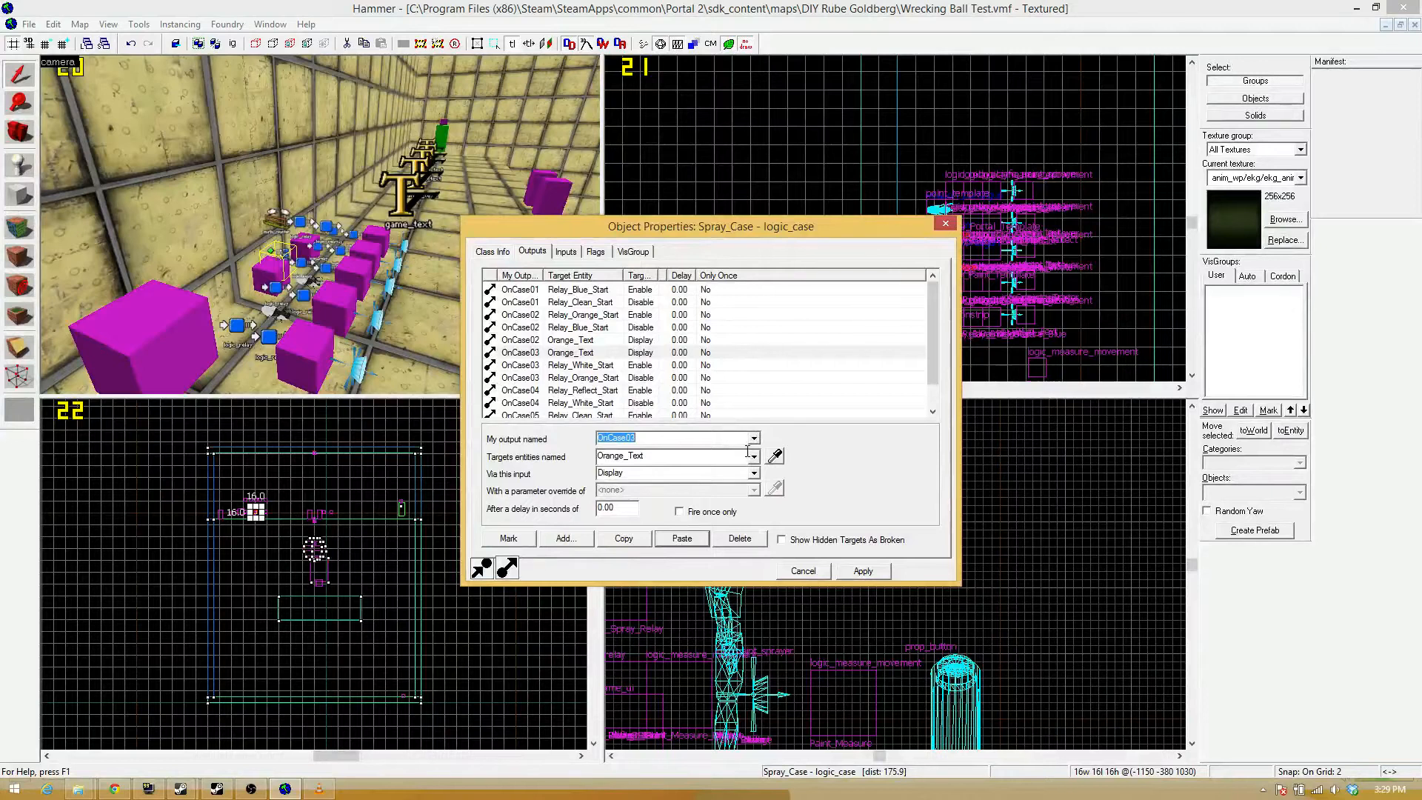
pyautogui.click(772, 459)
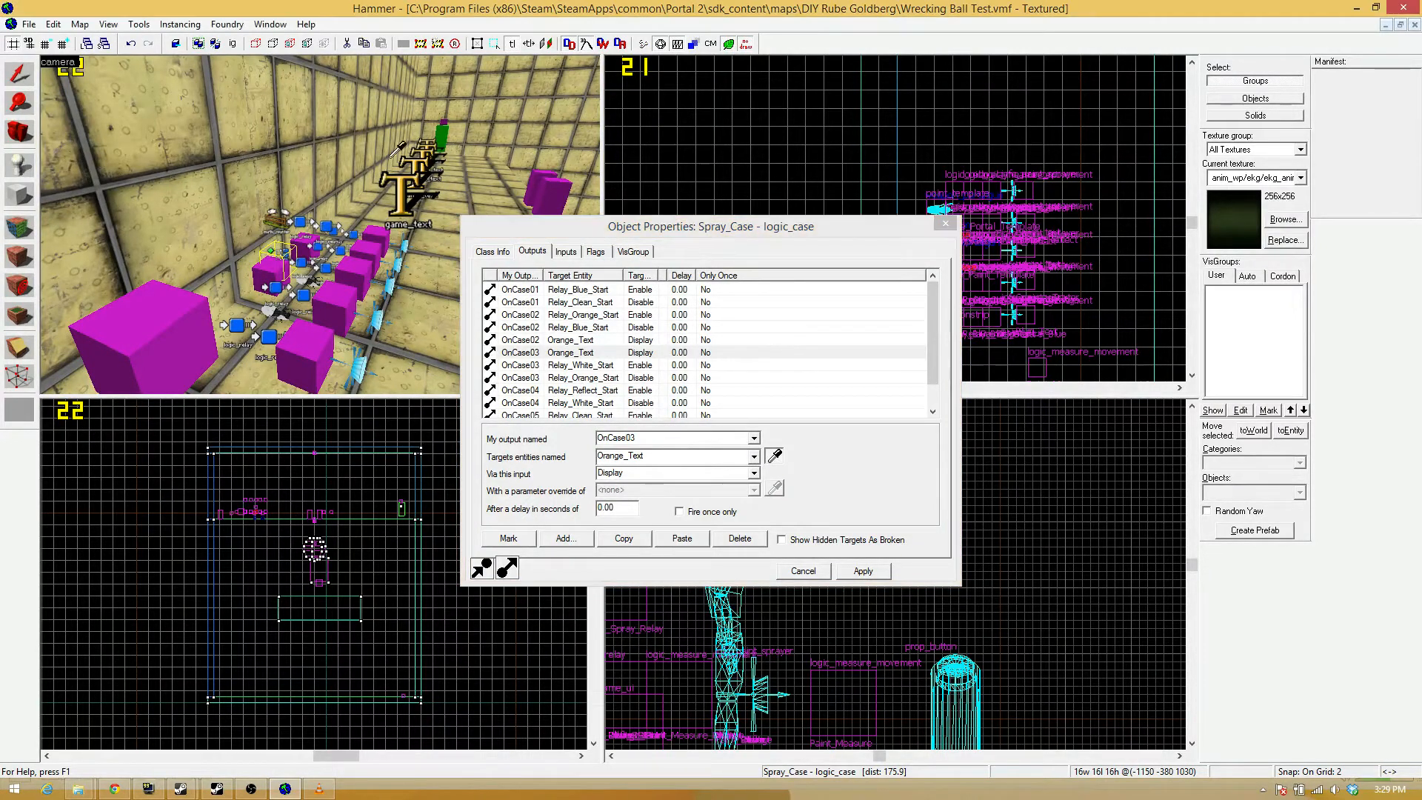
pyautogui.click(426, 144)
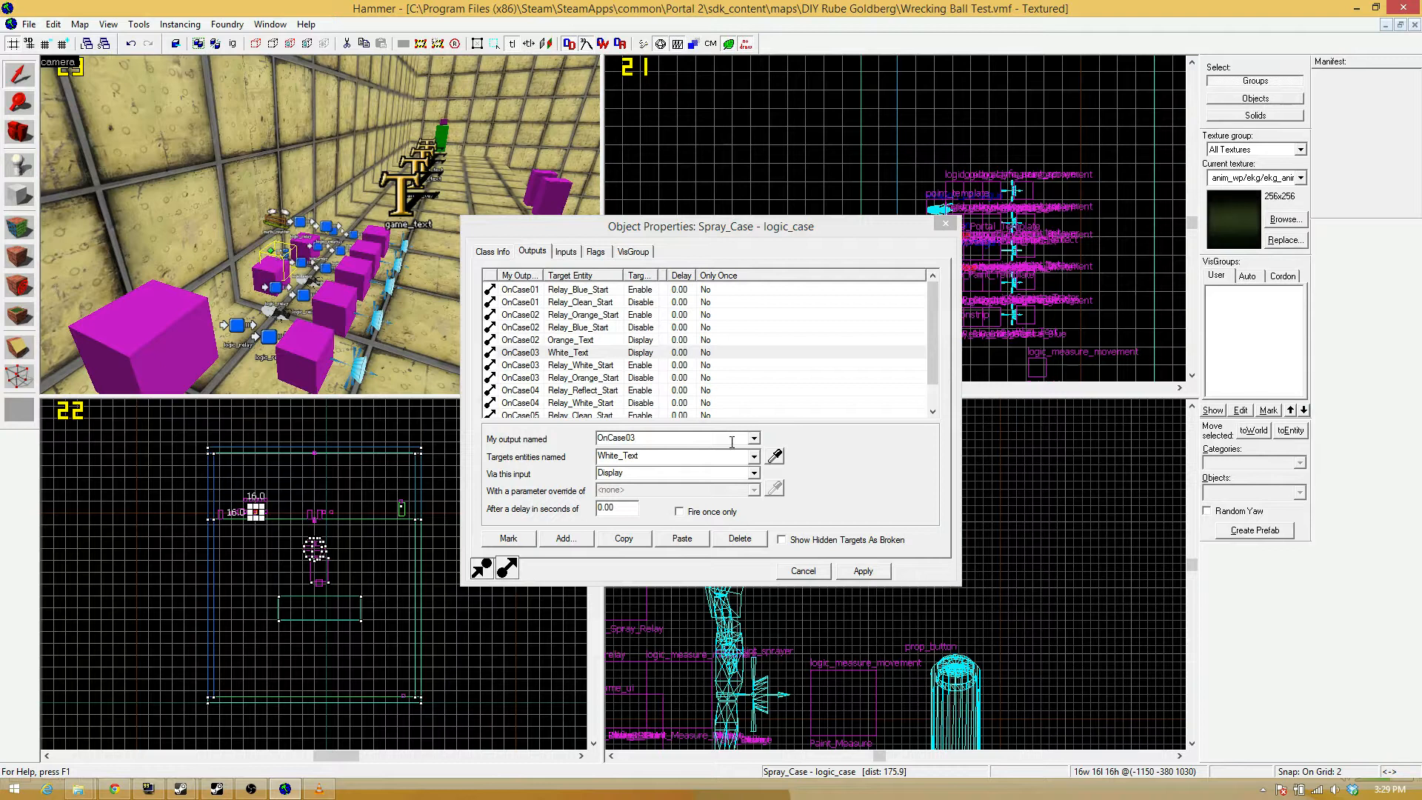
pyautogui.click(859, 571)
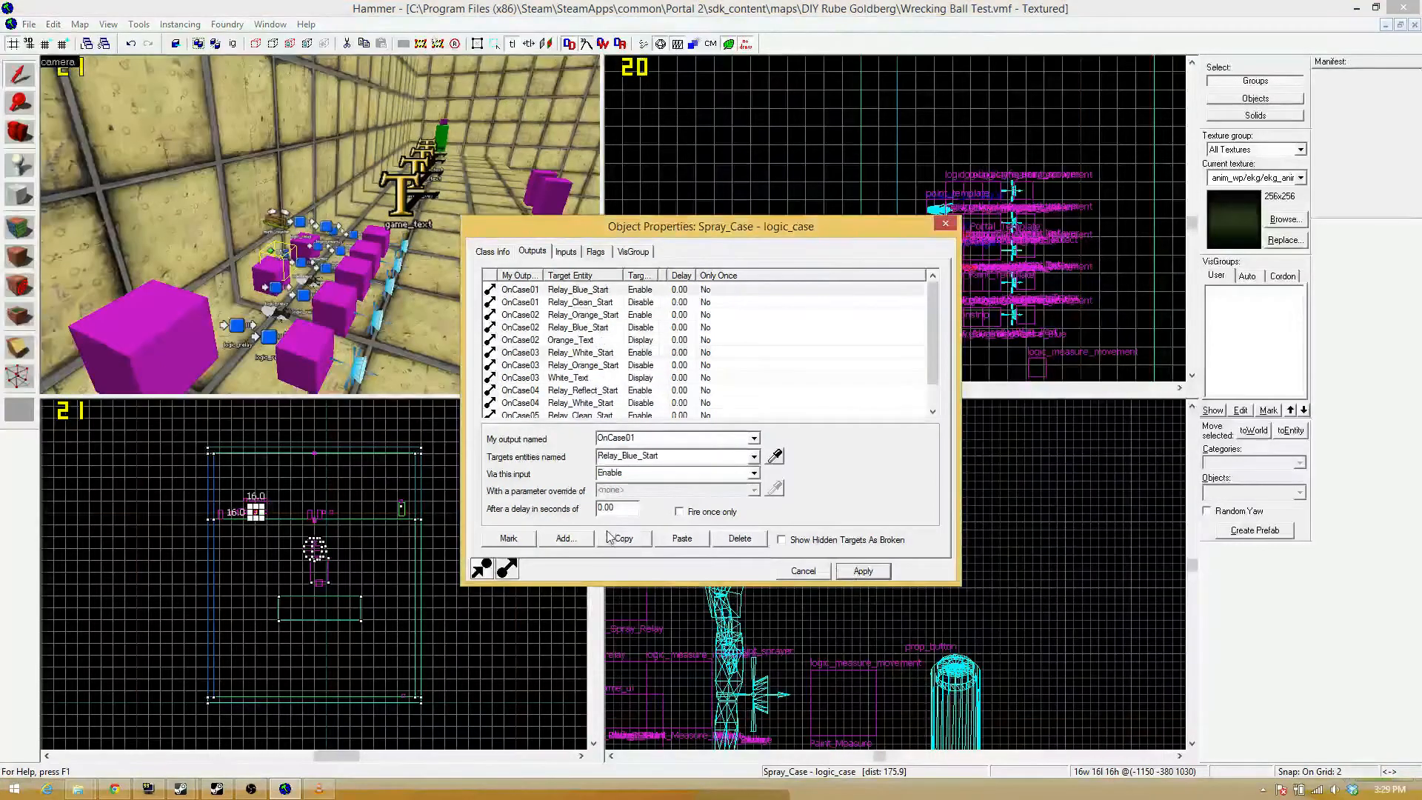
# Paste another output into Spray_Case, set it to OnCase04 with Silver_Text as its target entity, and apply it.
pyautogui.click(681, 539)
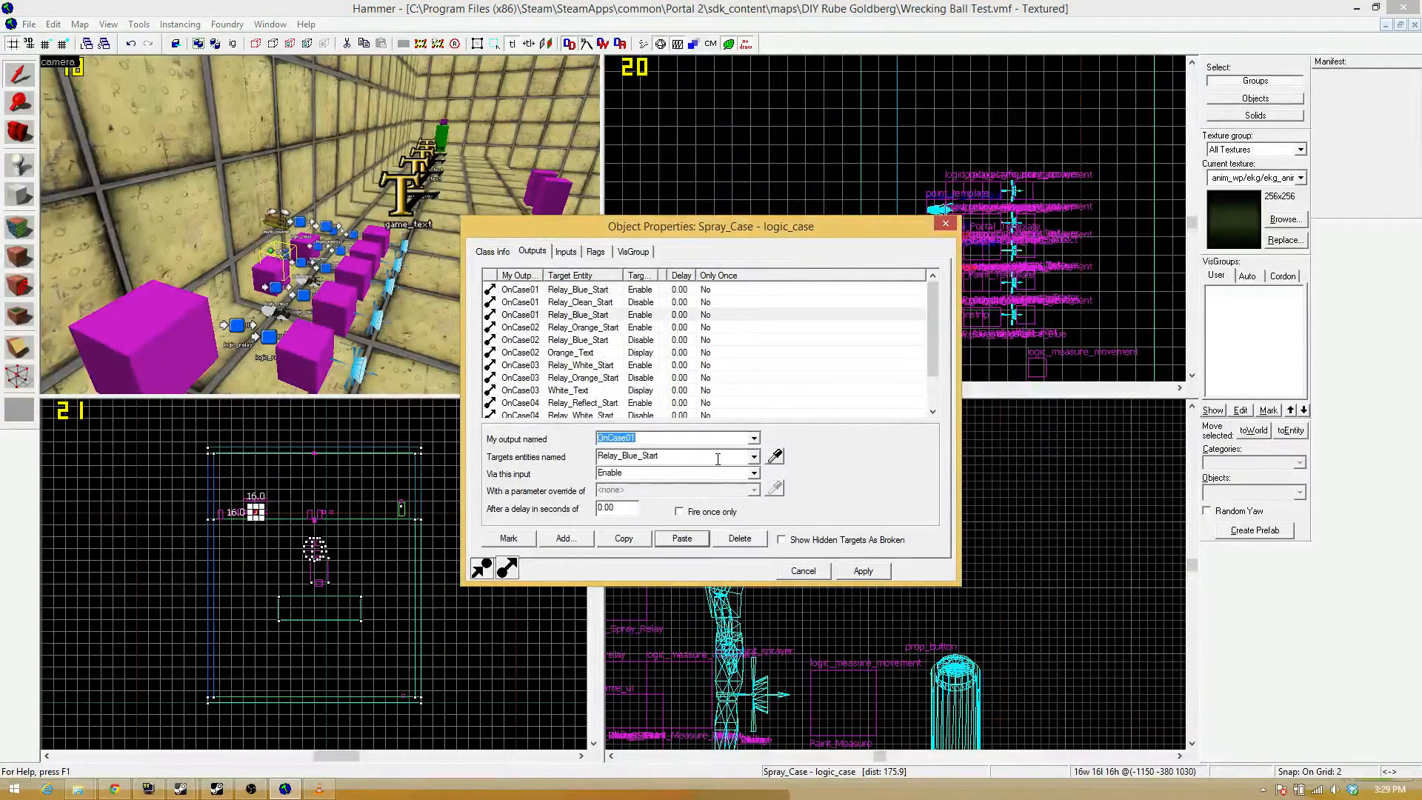
pyautogui.click(775, 456)
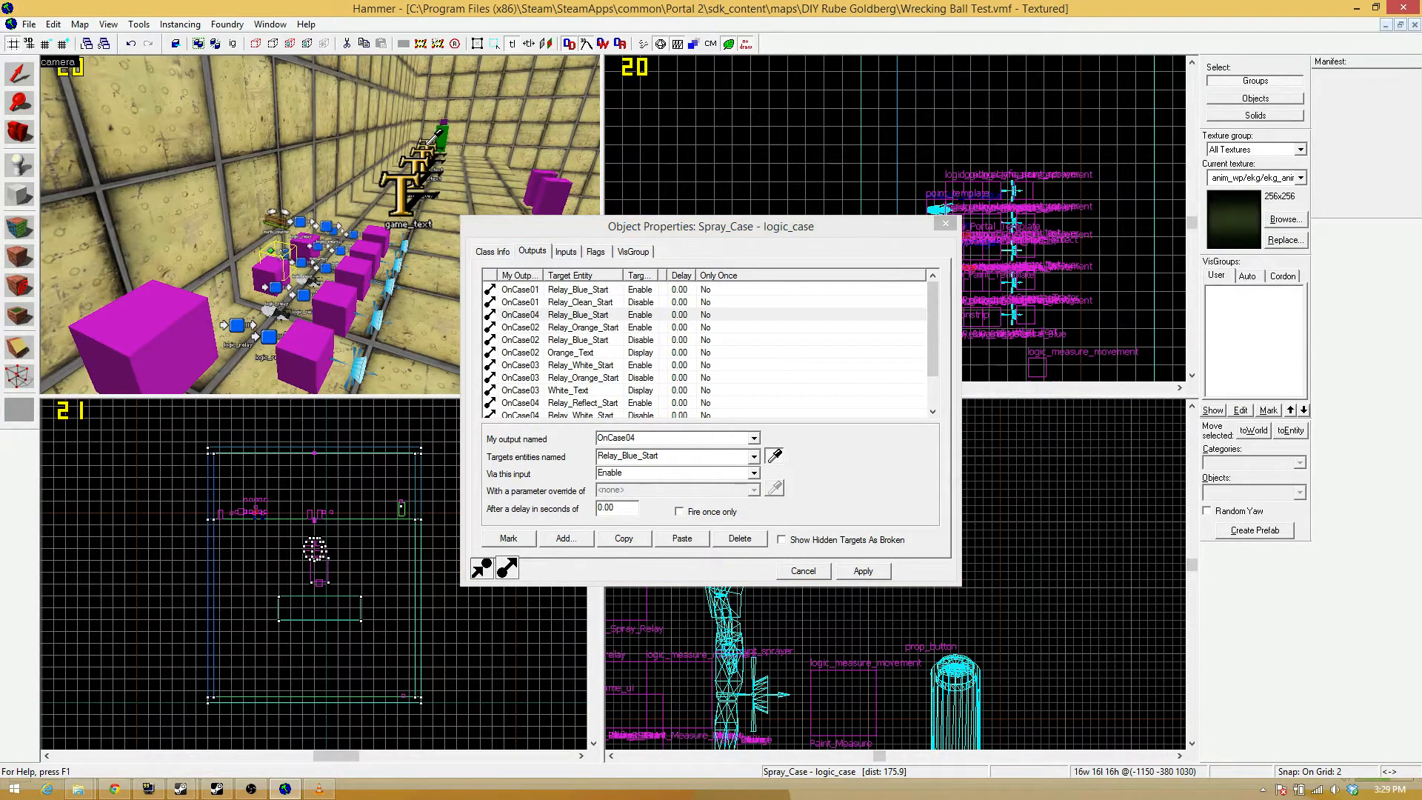
pyautogui.click(410, 195)
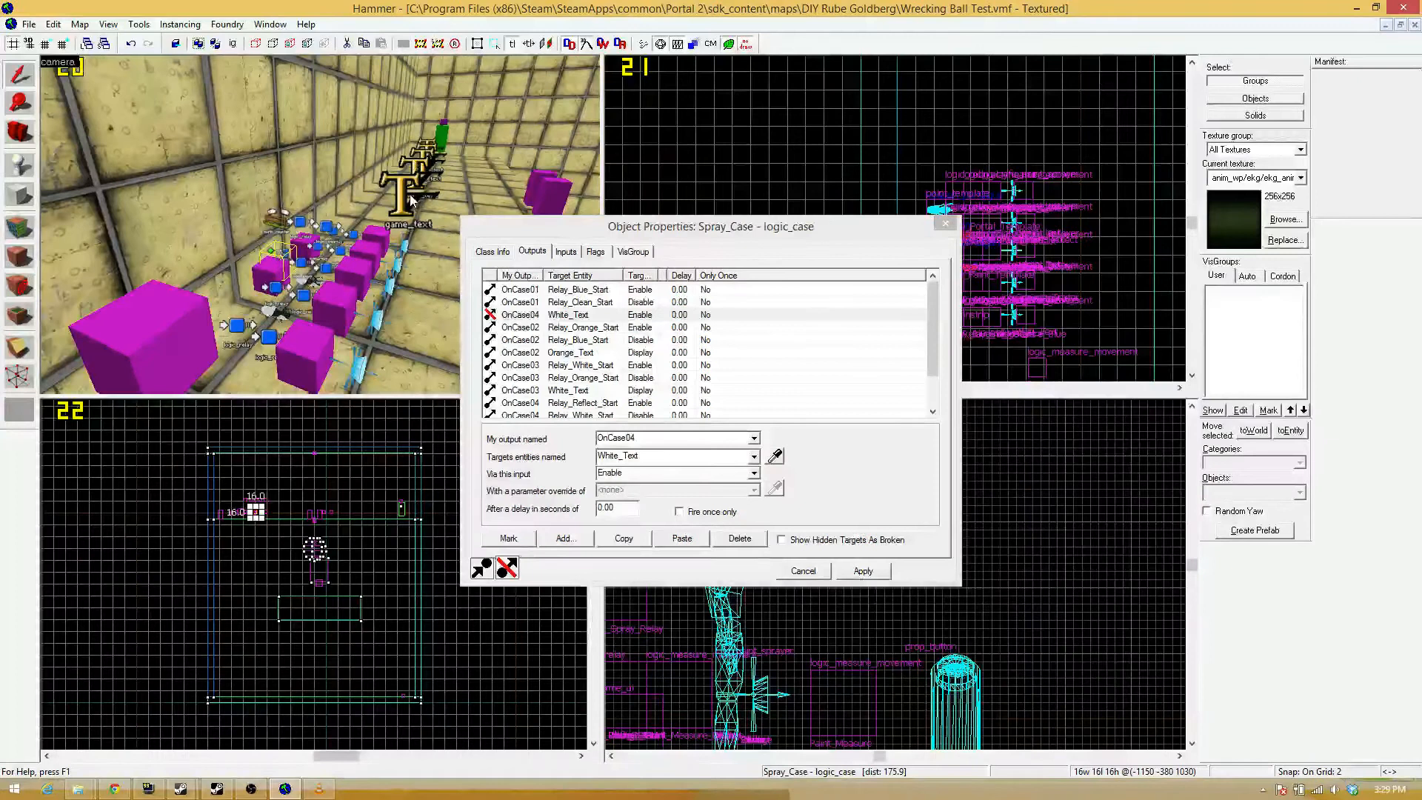
pyautogui.press('z')
pyautogui.press('d')
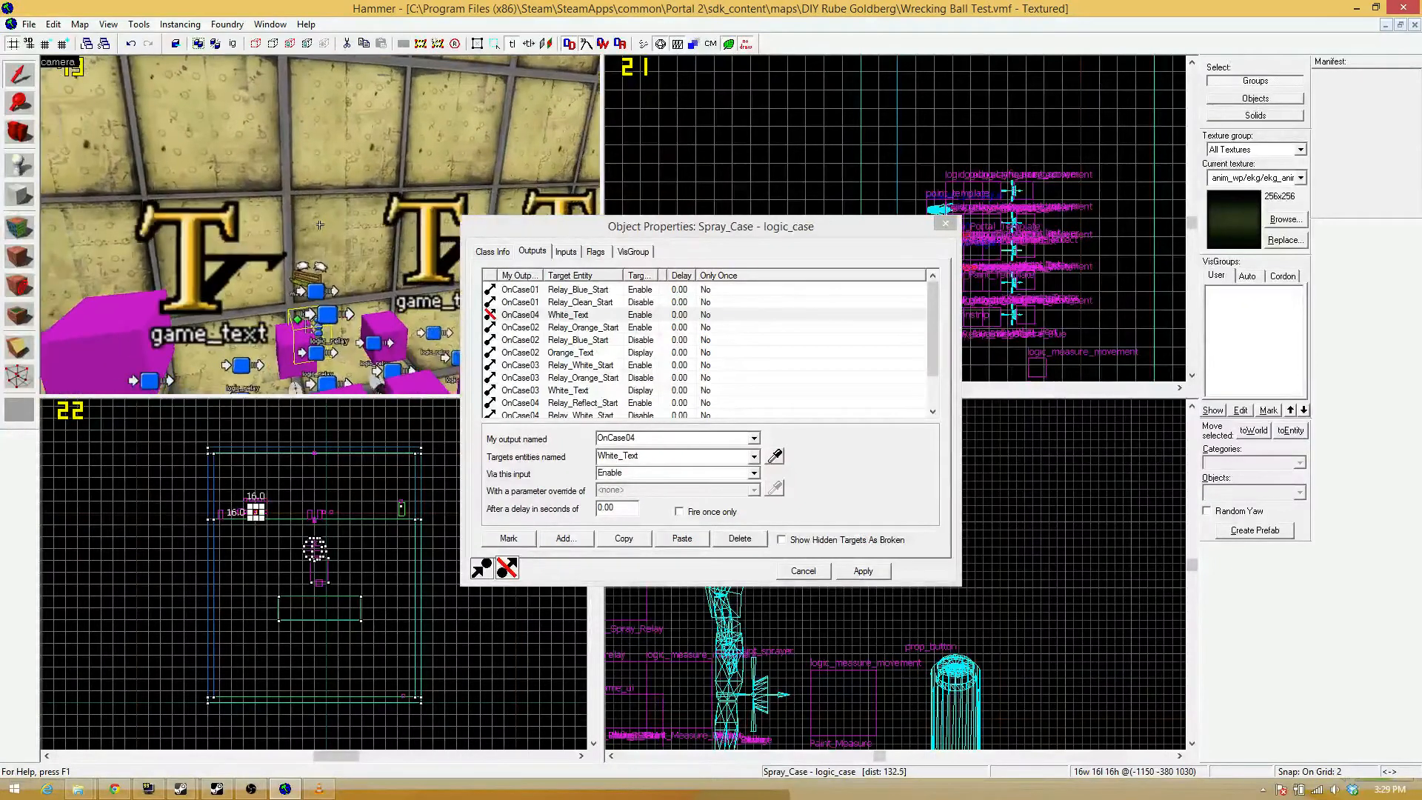
pyautogui.press('z')
pyautogui.click(775, 459)
pyautogui.click(318, 217)
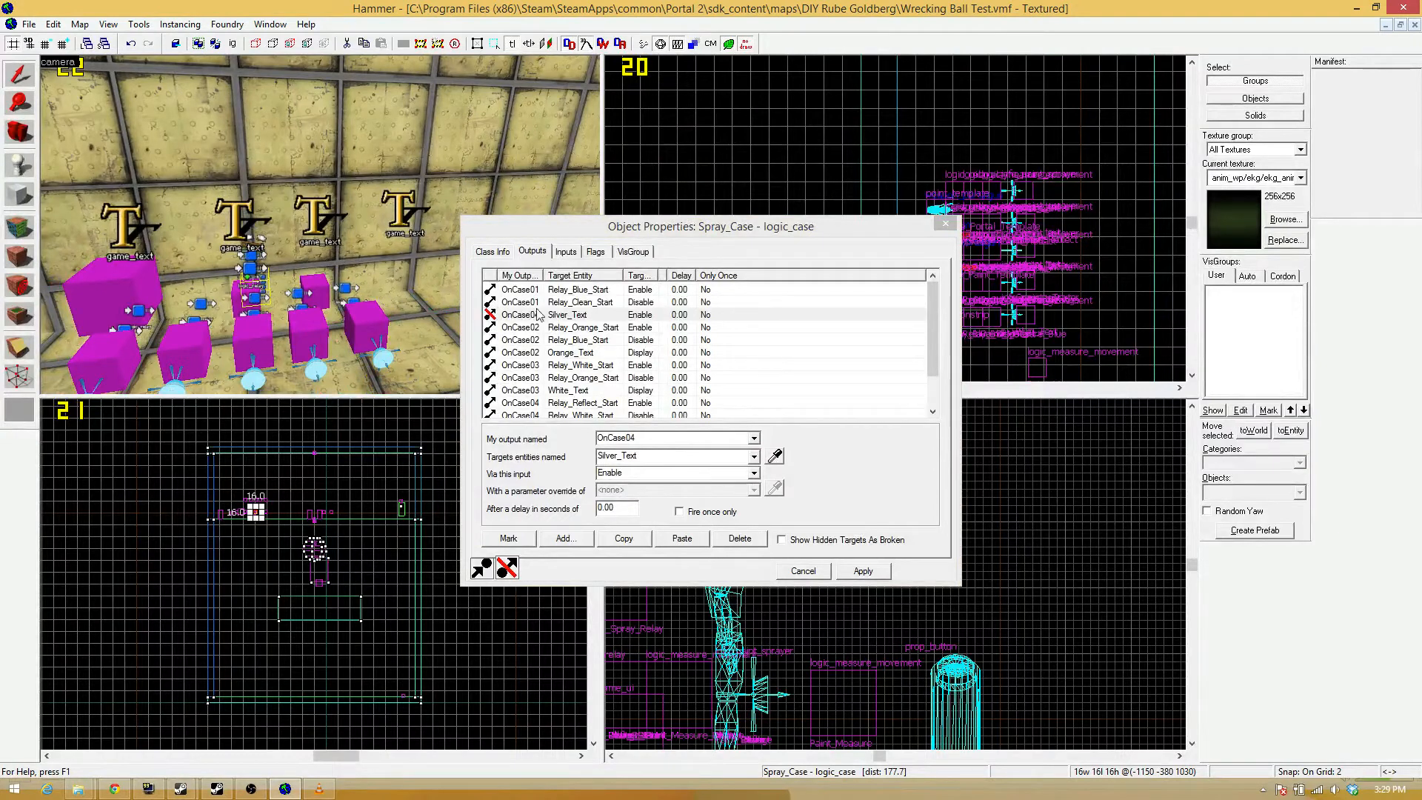
pyautogui.click(862, 570)
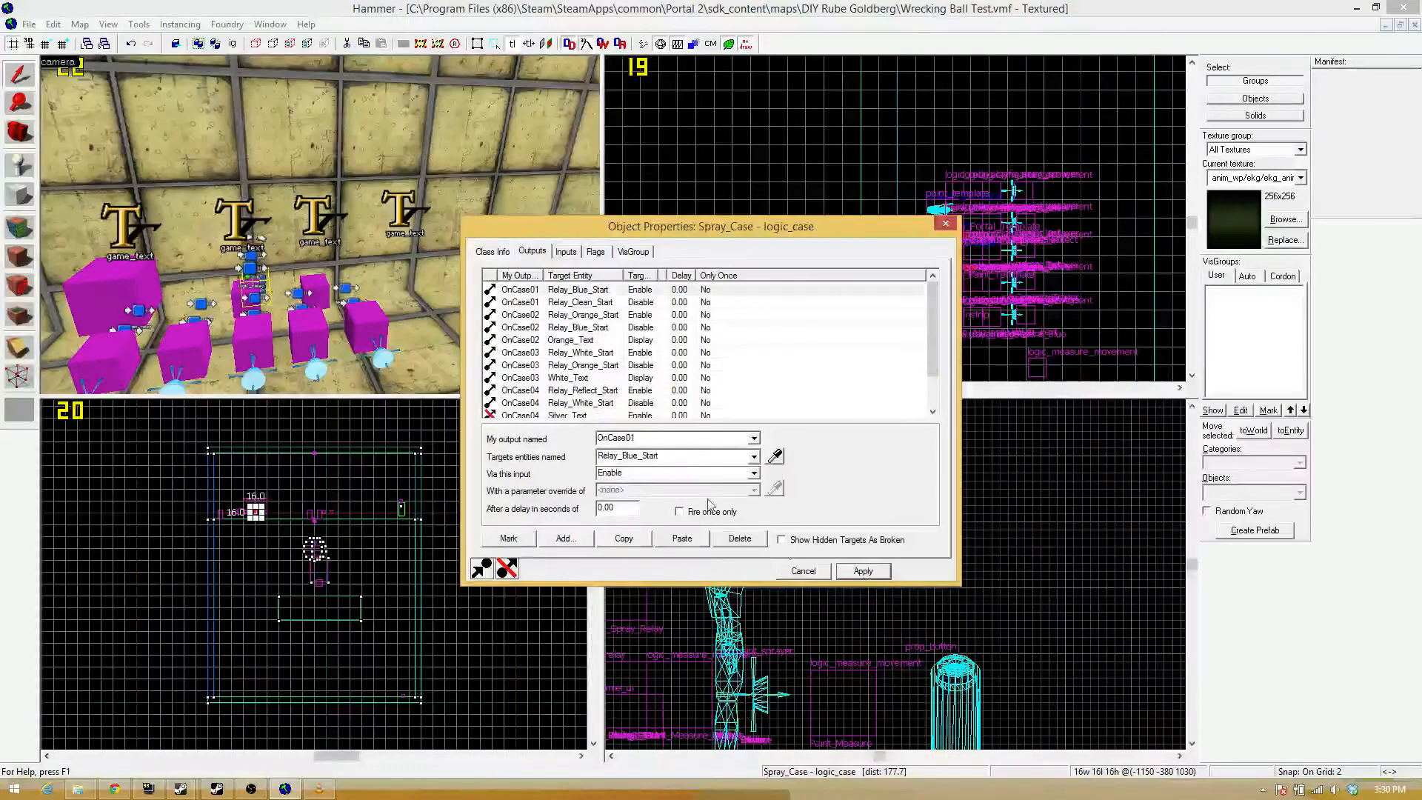
# Change the input of the OnCase04 Silver_Text output to Display.
pyautogui.click(615, 415)
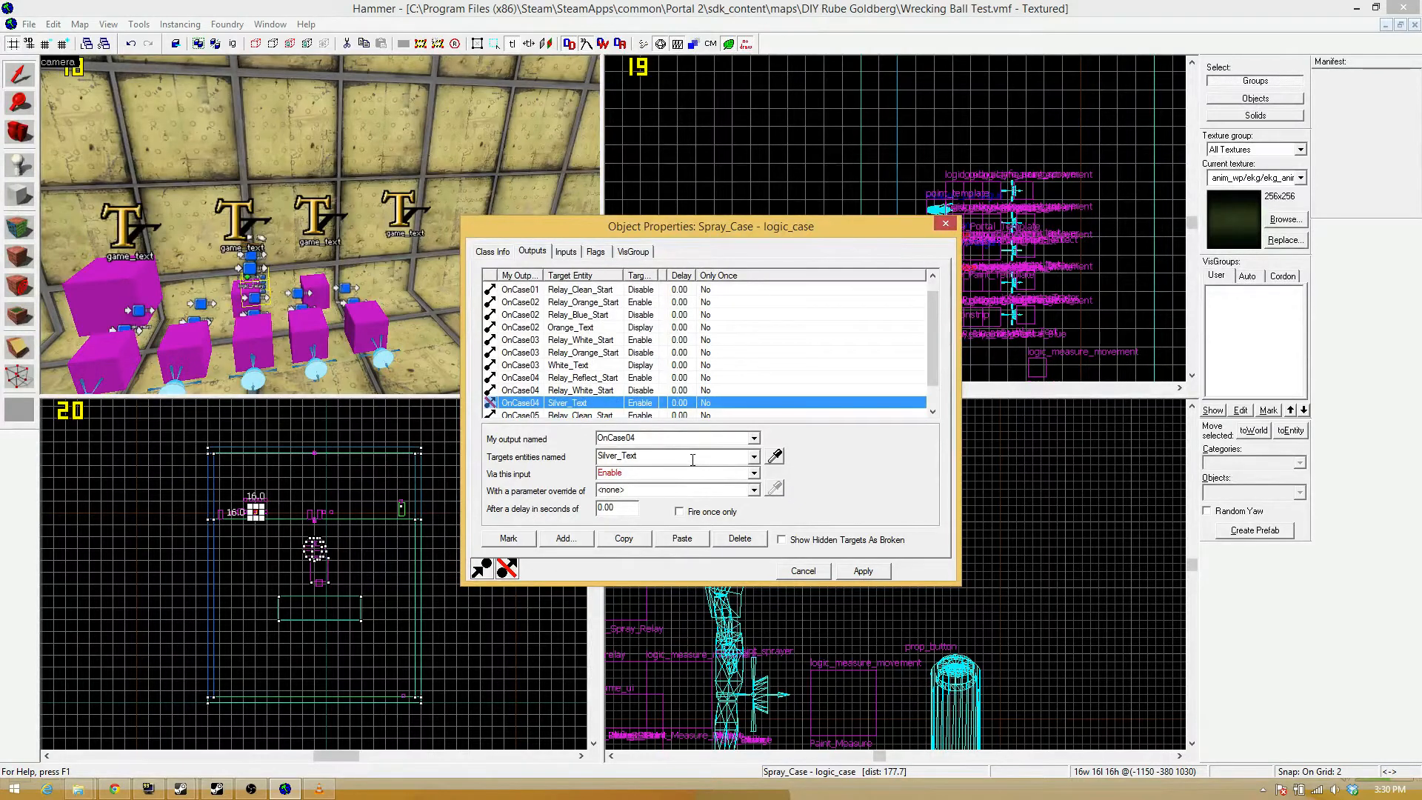
pyautogui.click(754, 473)
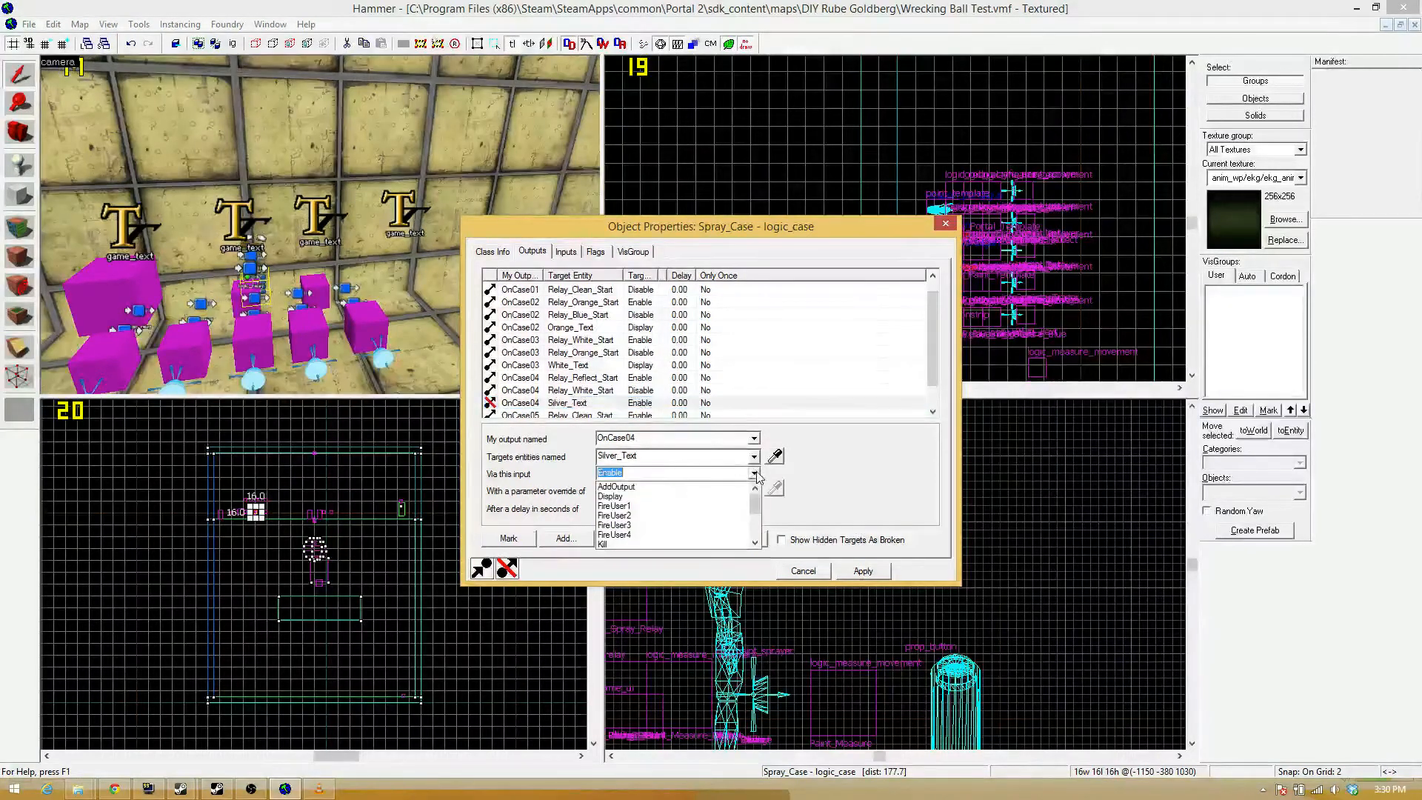
pyautogui.click(660, 496)
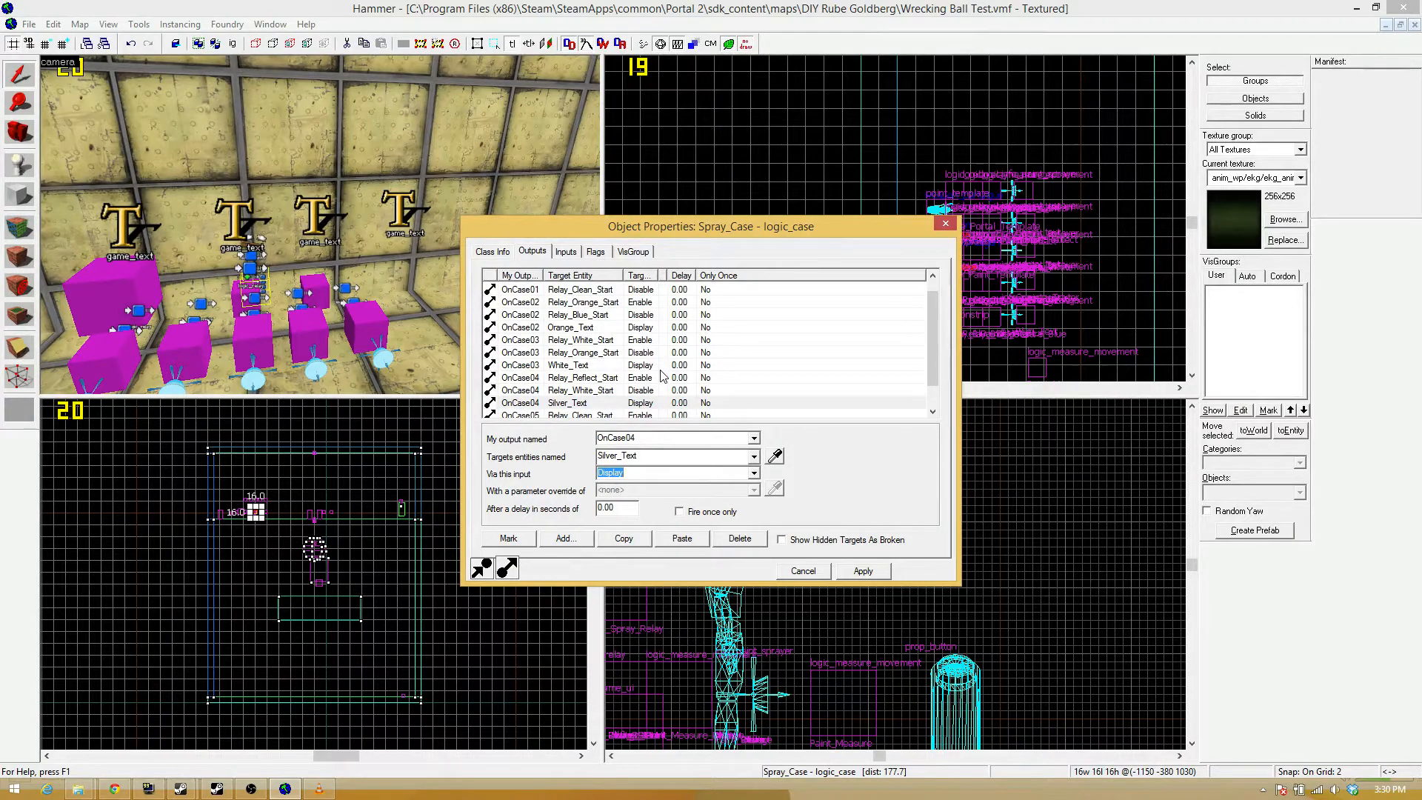
# Duplicate the Silver_Text output so OnCase05 sends Display to Clear_Text, apply it, and close the Spray_Case properties.
pyautogui.click(624, 538)
pyautogui.click(682, 539)
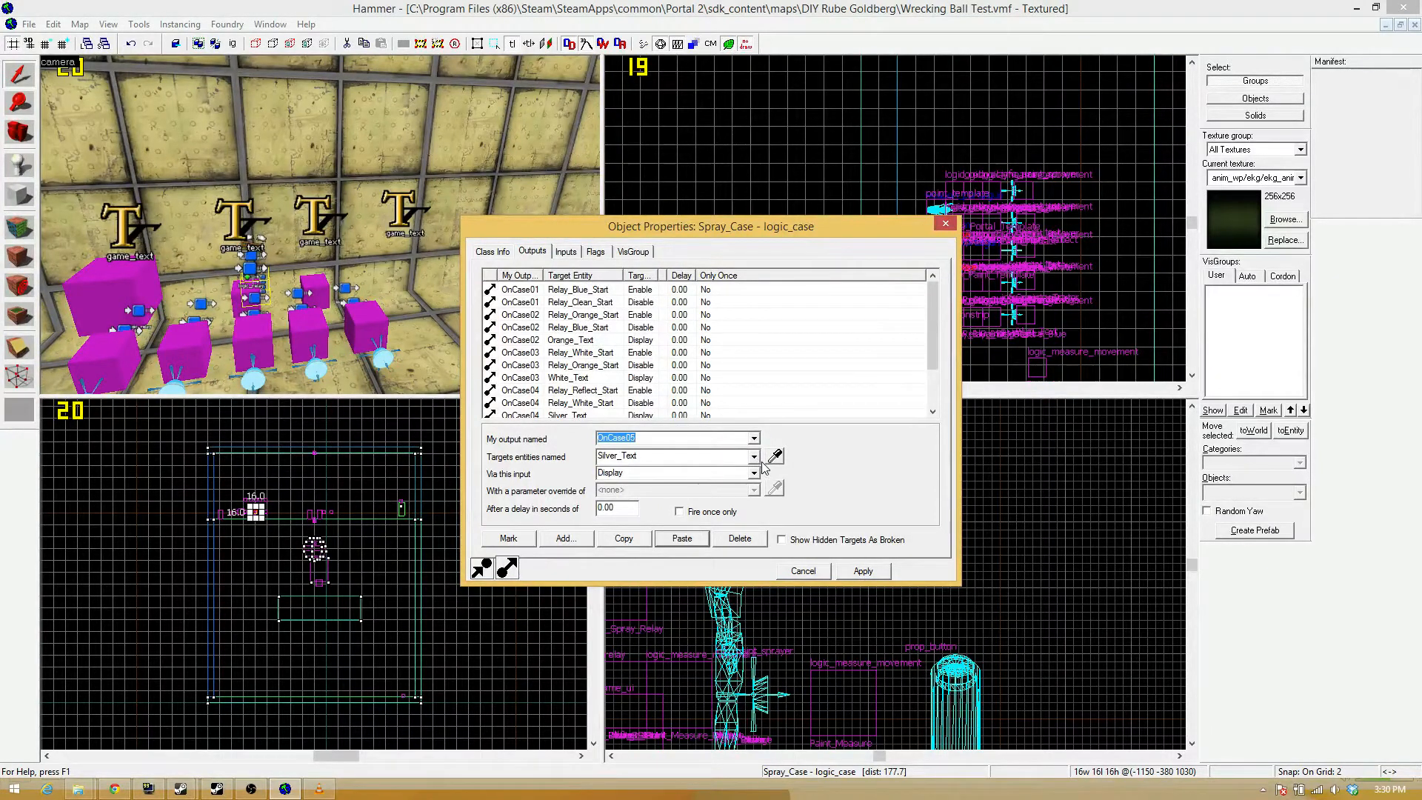
pyautogui.click(775, 455)
pyautogui.click(255, 510)
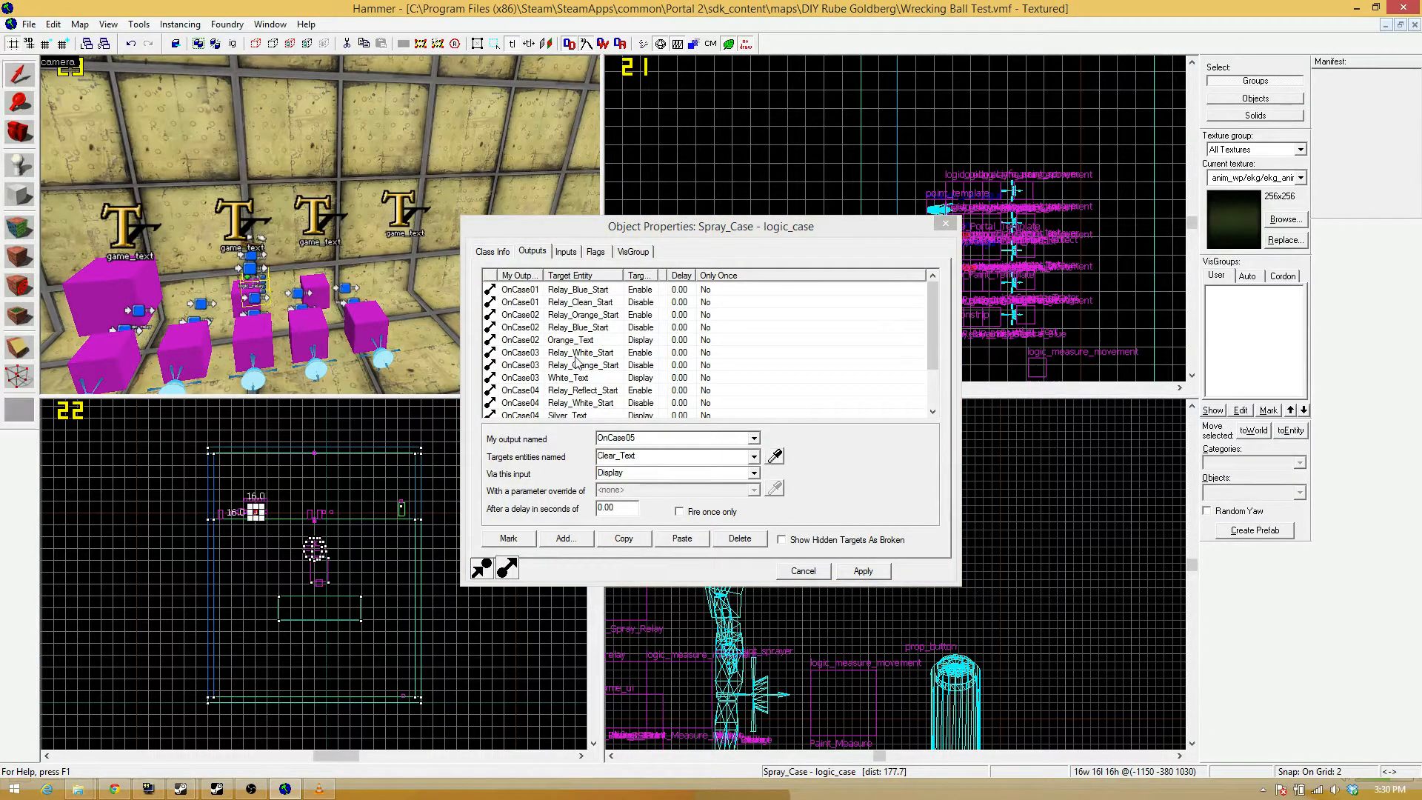
pyautogui.click(852, 575)
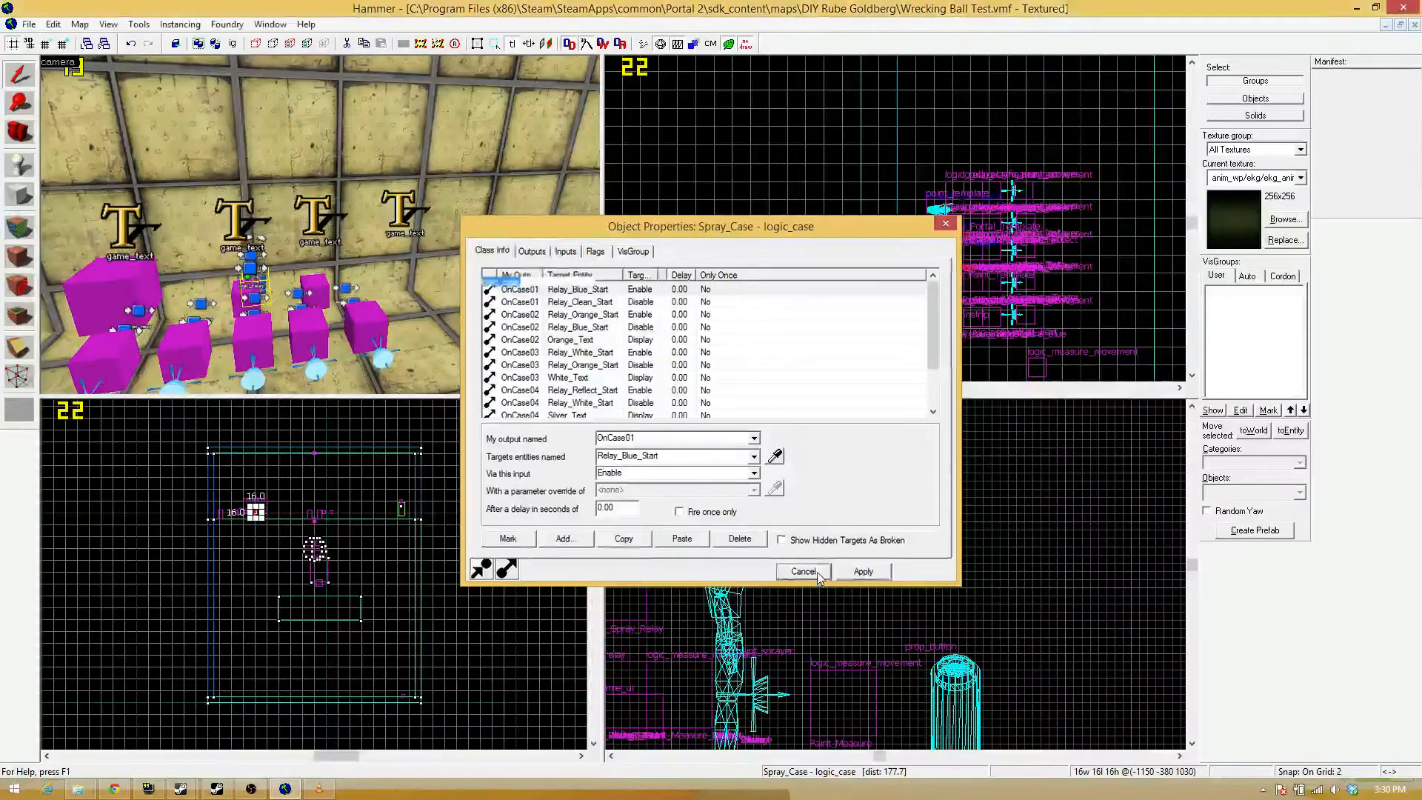
pyautogui.click(802, 571)
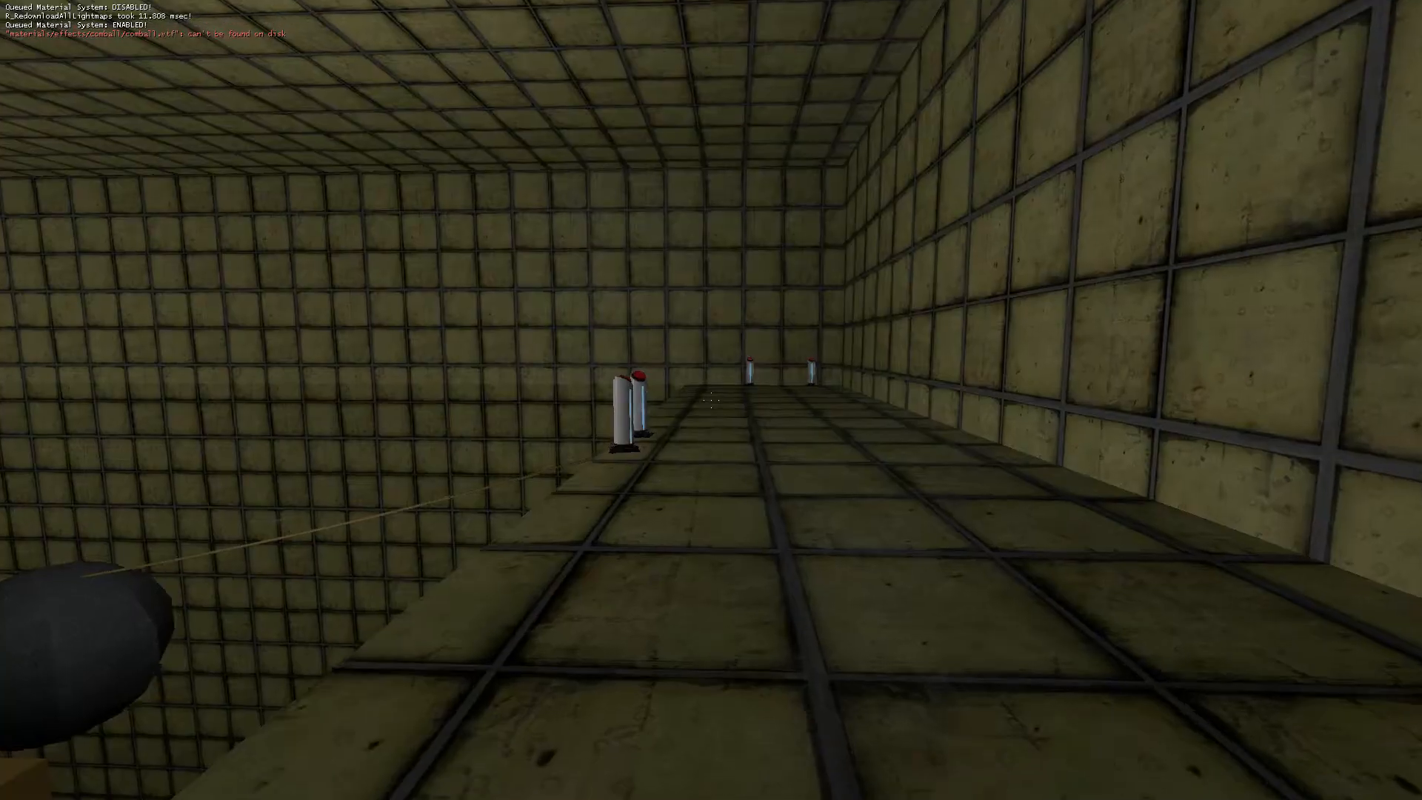
pyautogui.press('w')
pyautogui.press('w')
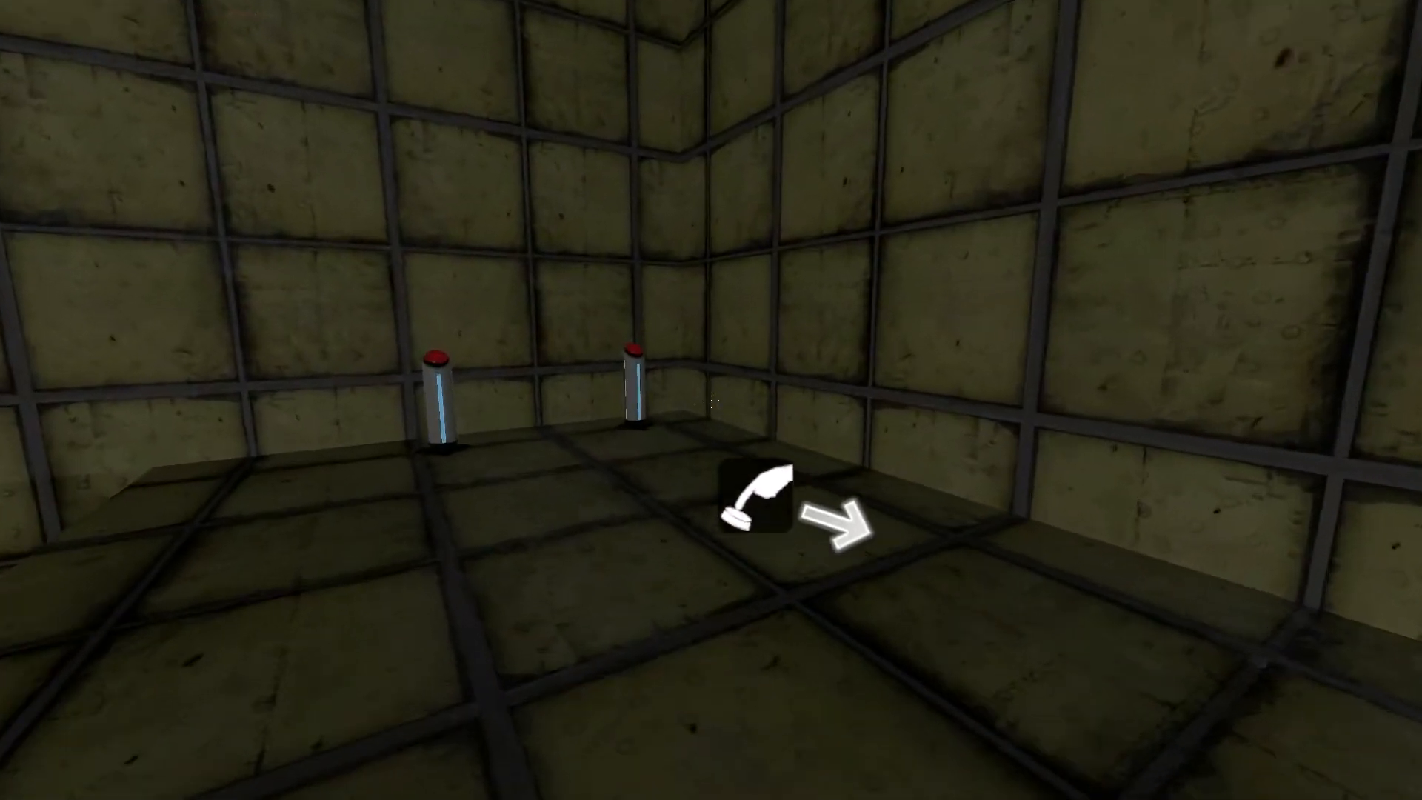
pyautogui.press('w')
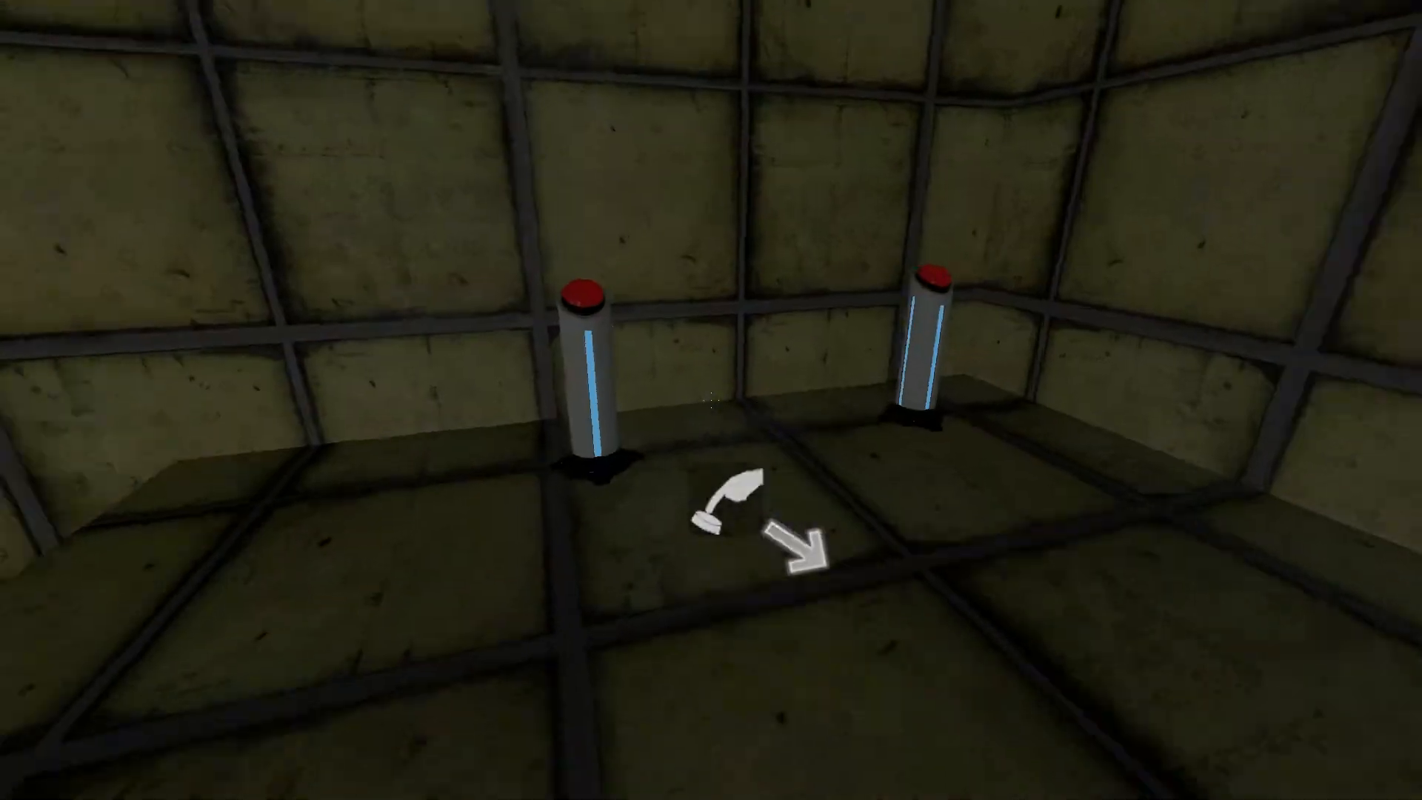
pyautogui.press('w')
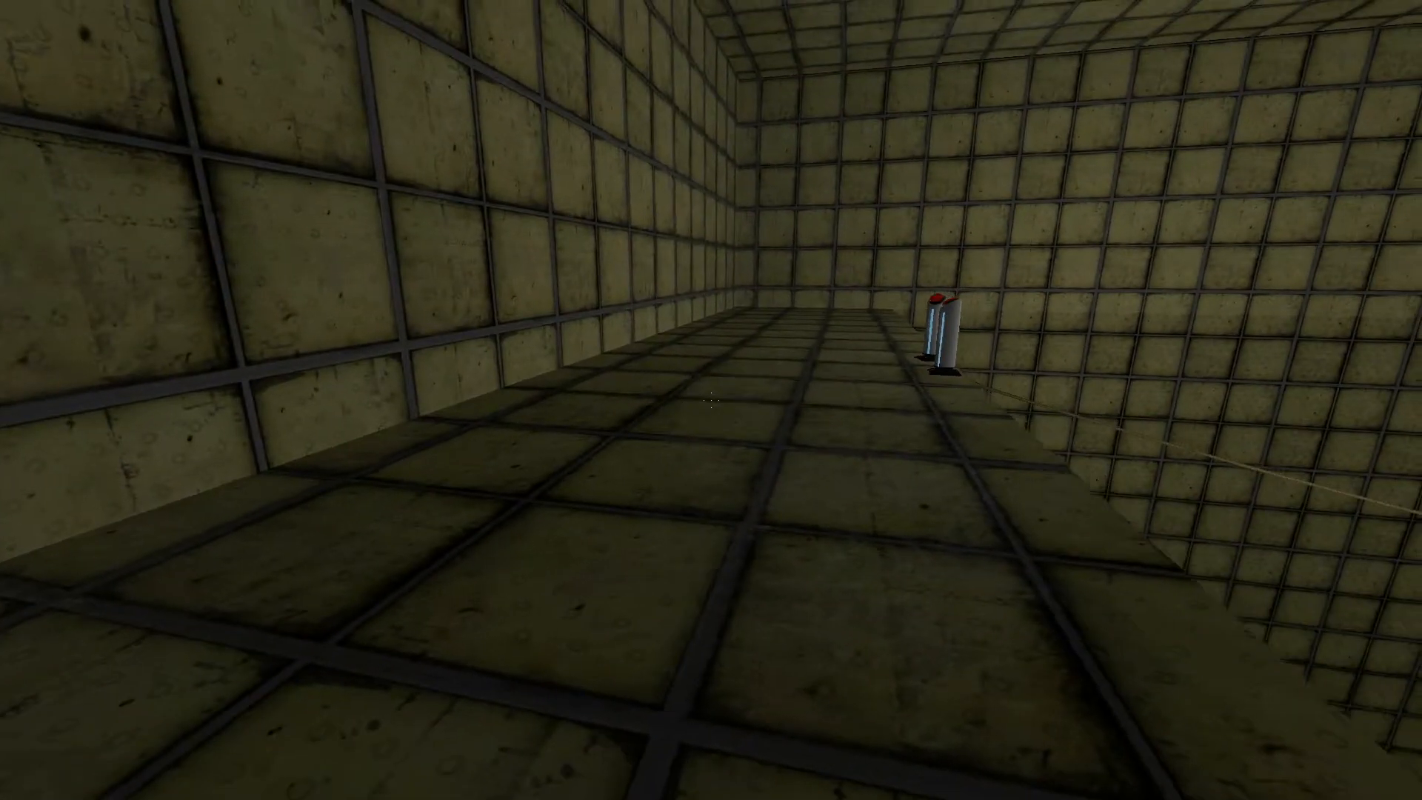
pyautogui.press('w')
pyautogui.press('e')
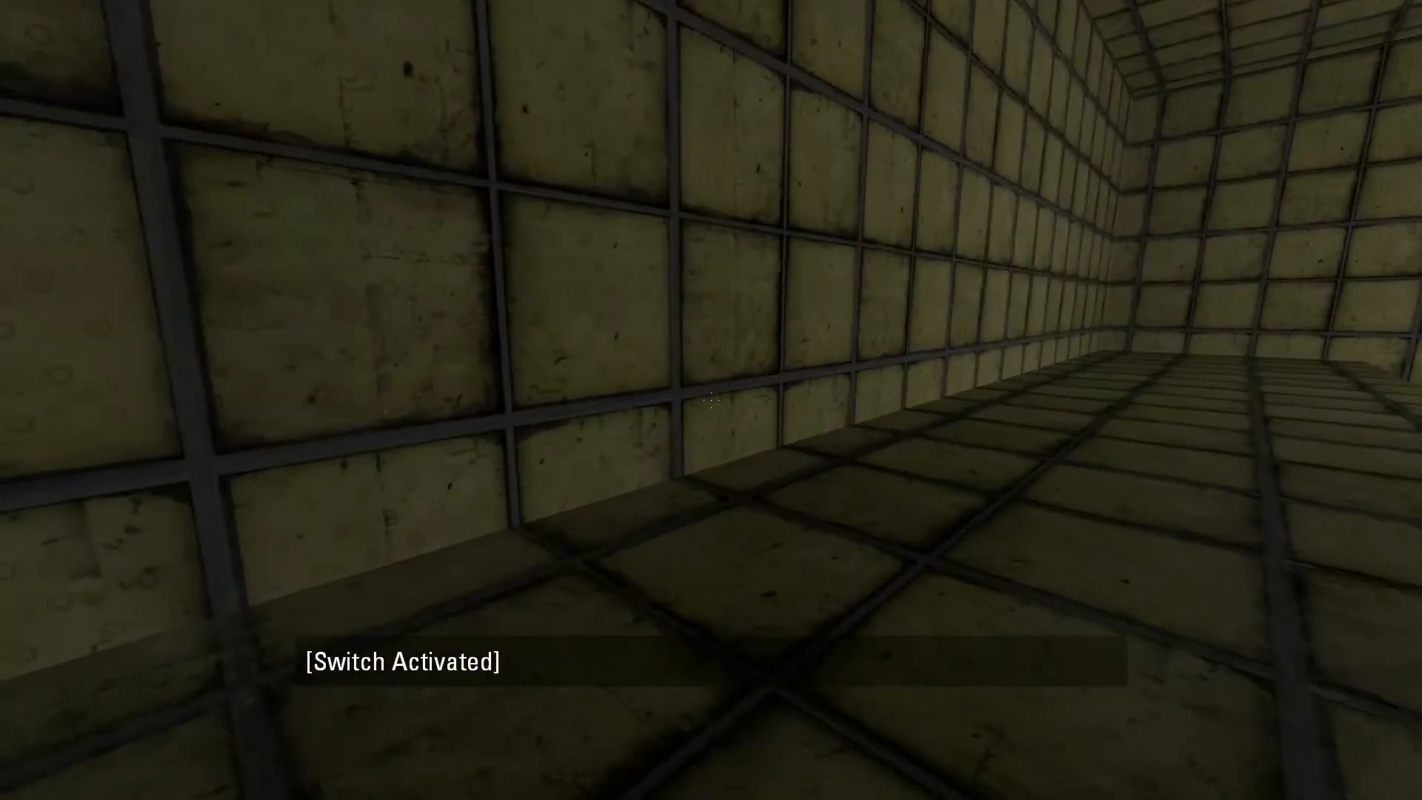
pyautogui.press('w')
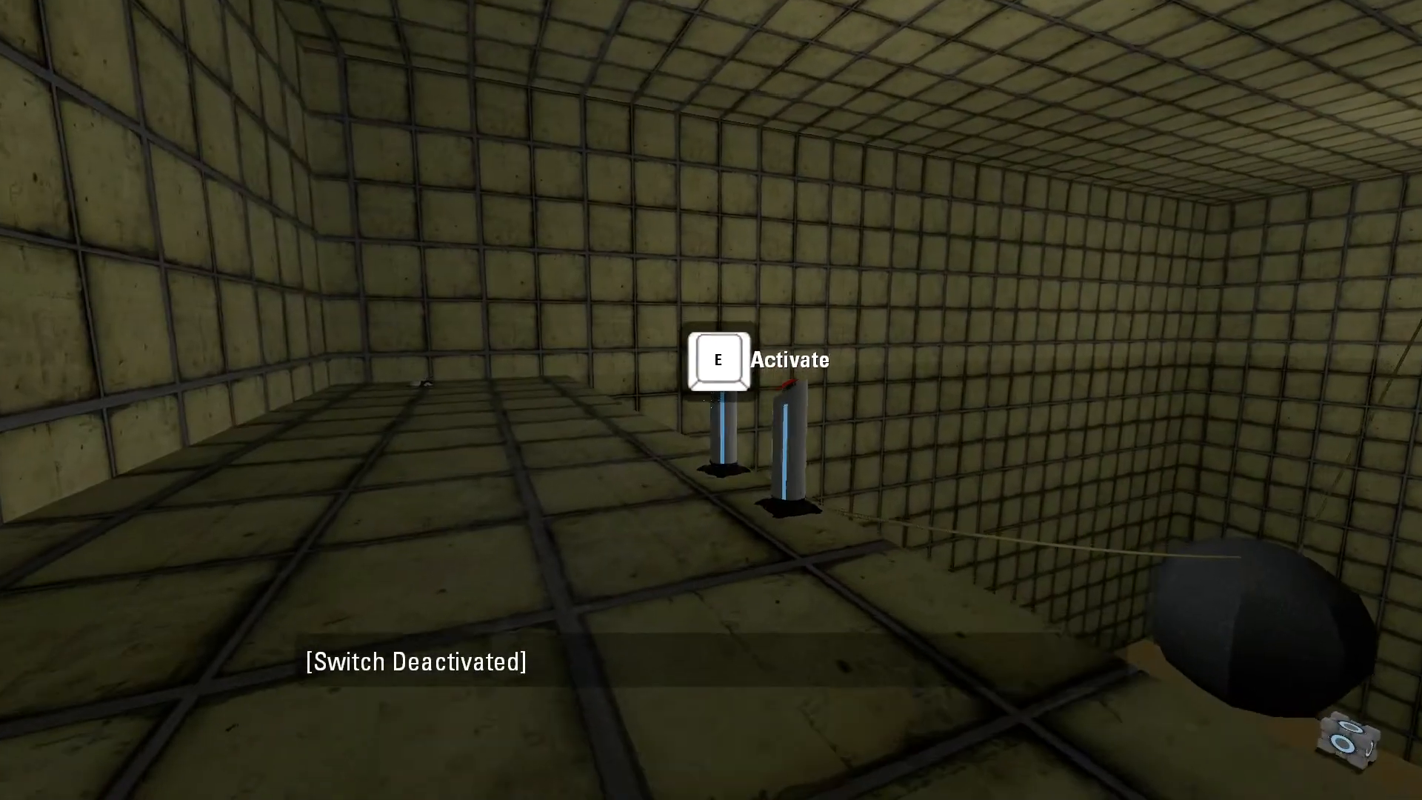
pyautogui.press('w')
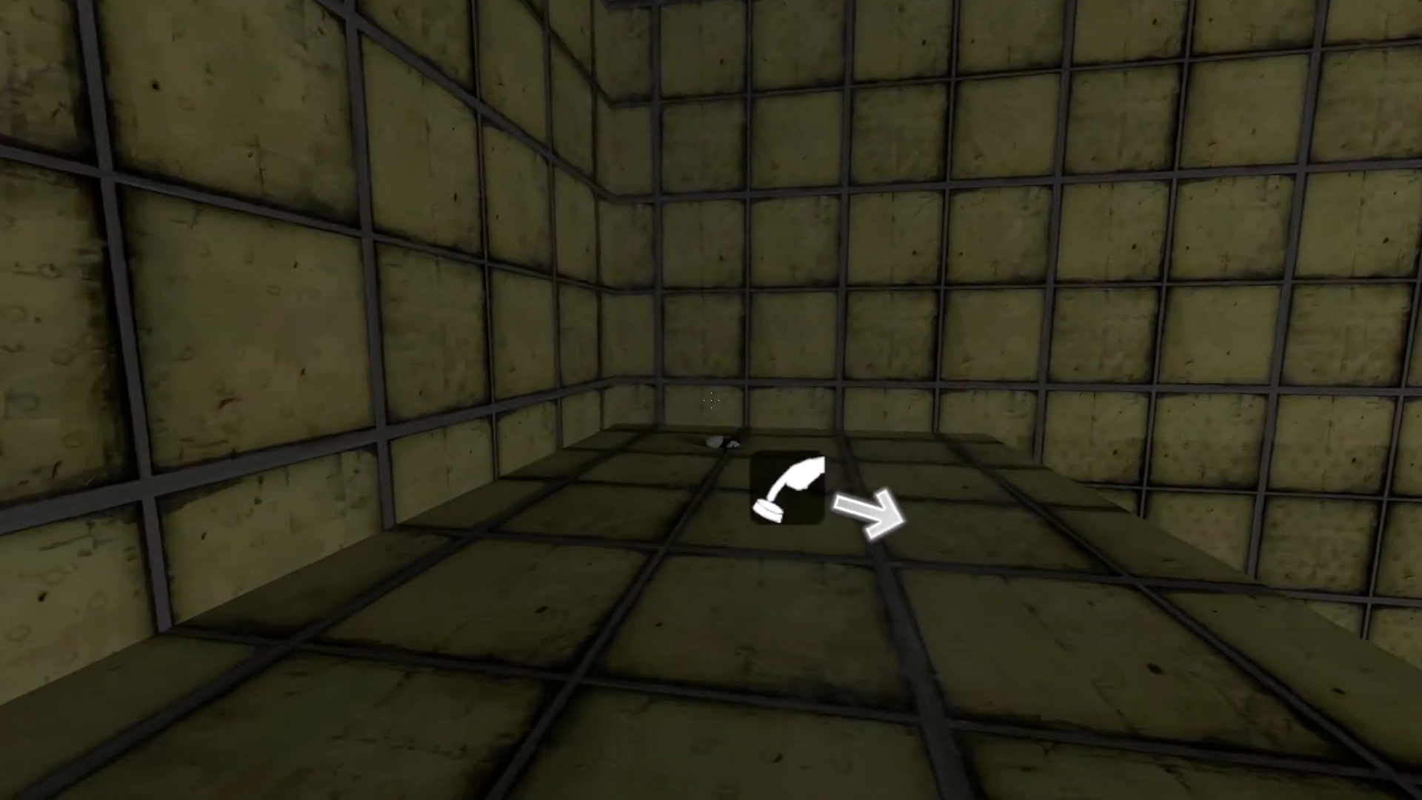
pyautogui.press('w')
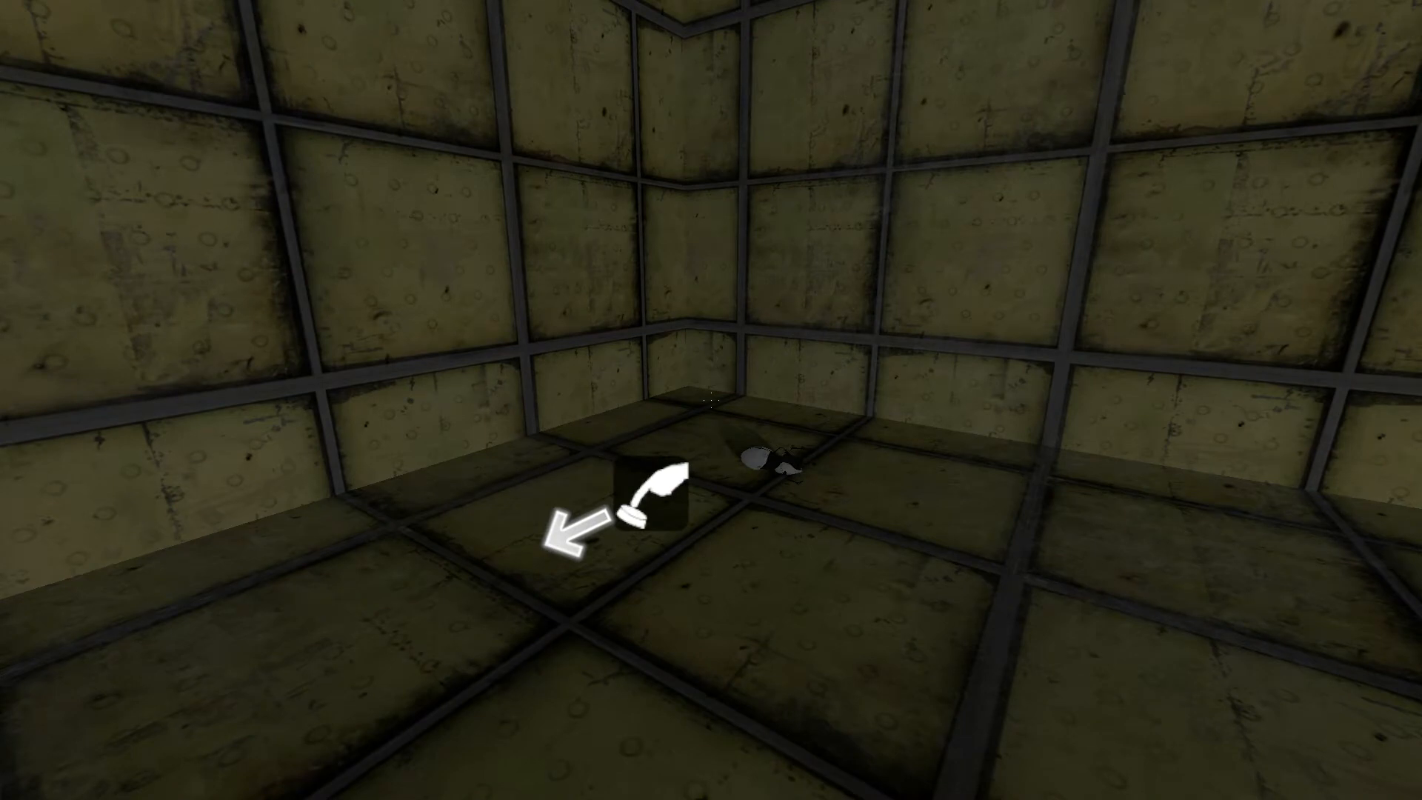
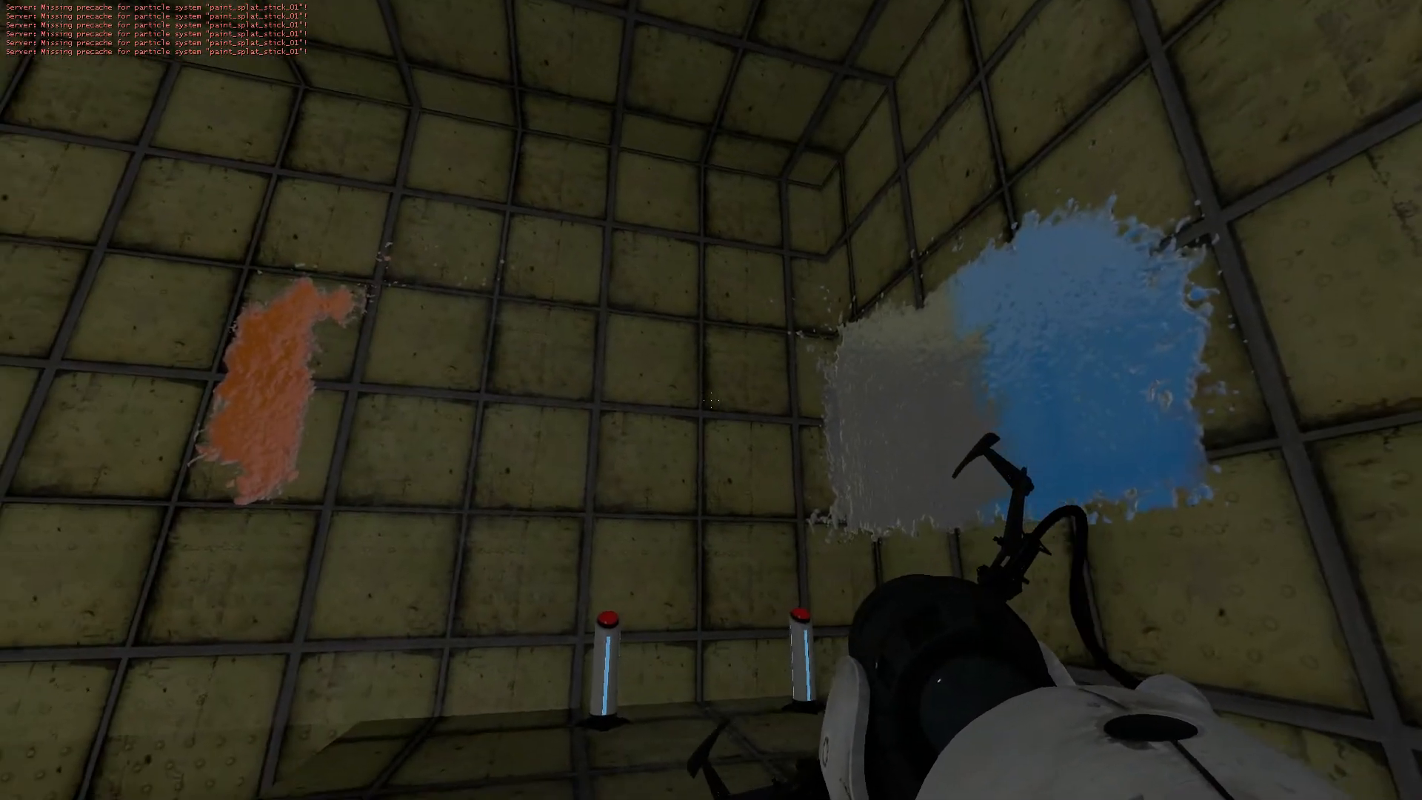
# Test the running map by walking to the pedestal buttons, activating a switch to swap guns, and walking along the ledge.
pyautogui.press('w')
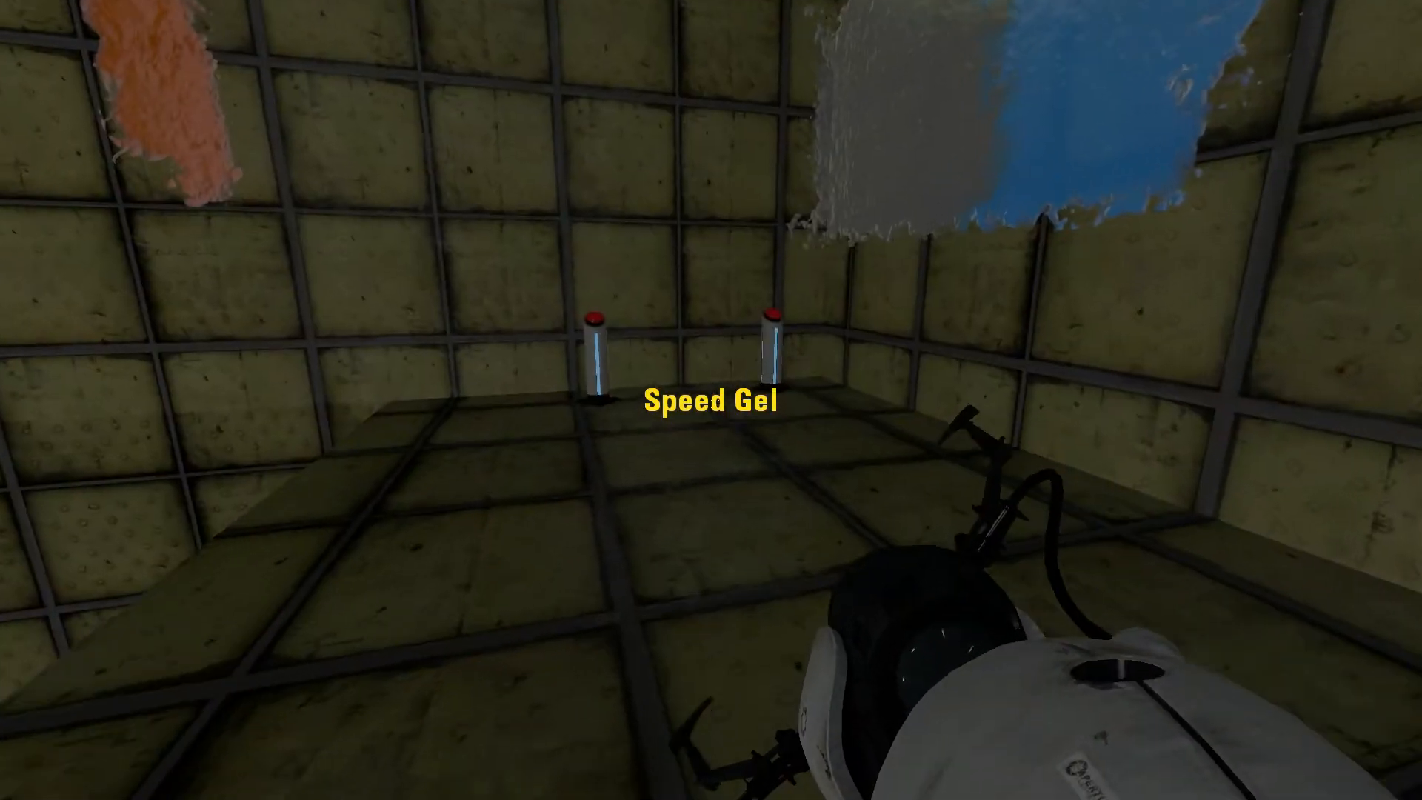
pyautogui.press('w')
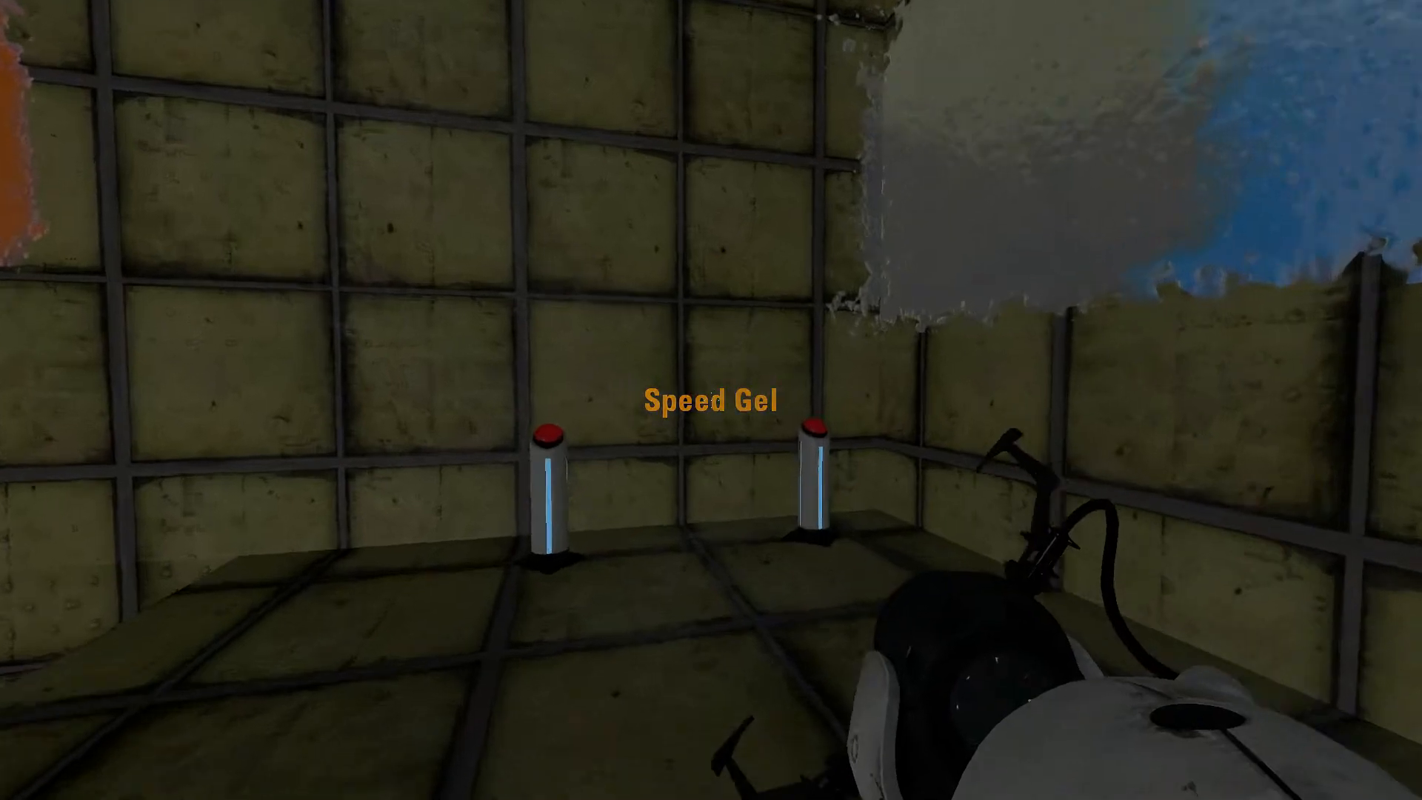
pyautogui.press('e')
pyautogui.press('s')
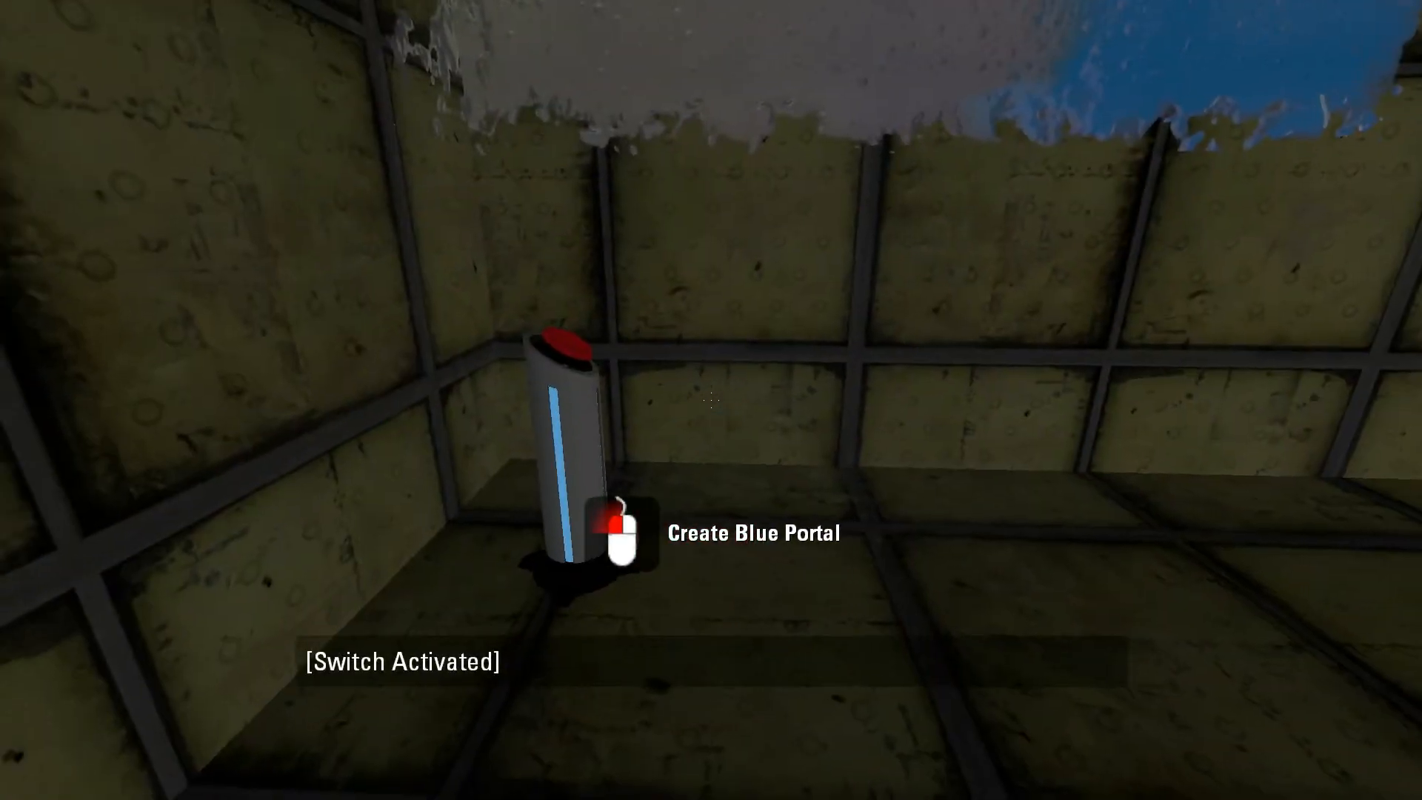
pyautogui.press('w')
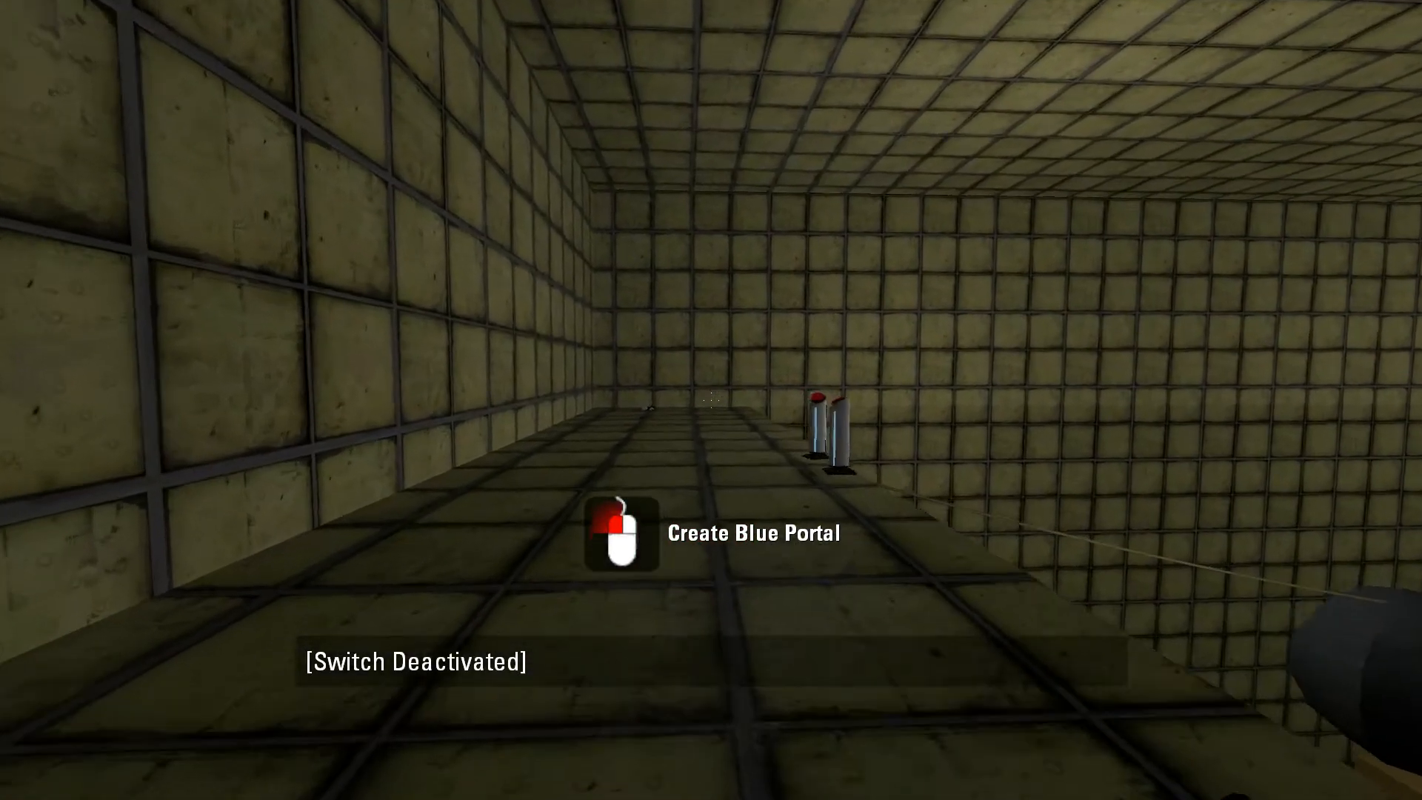
pyautogui.press('w')
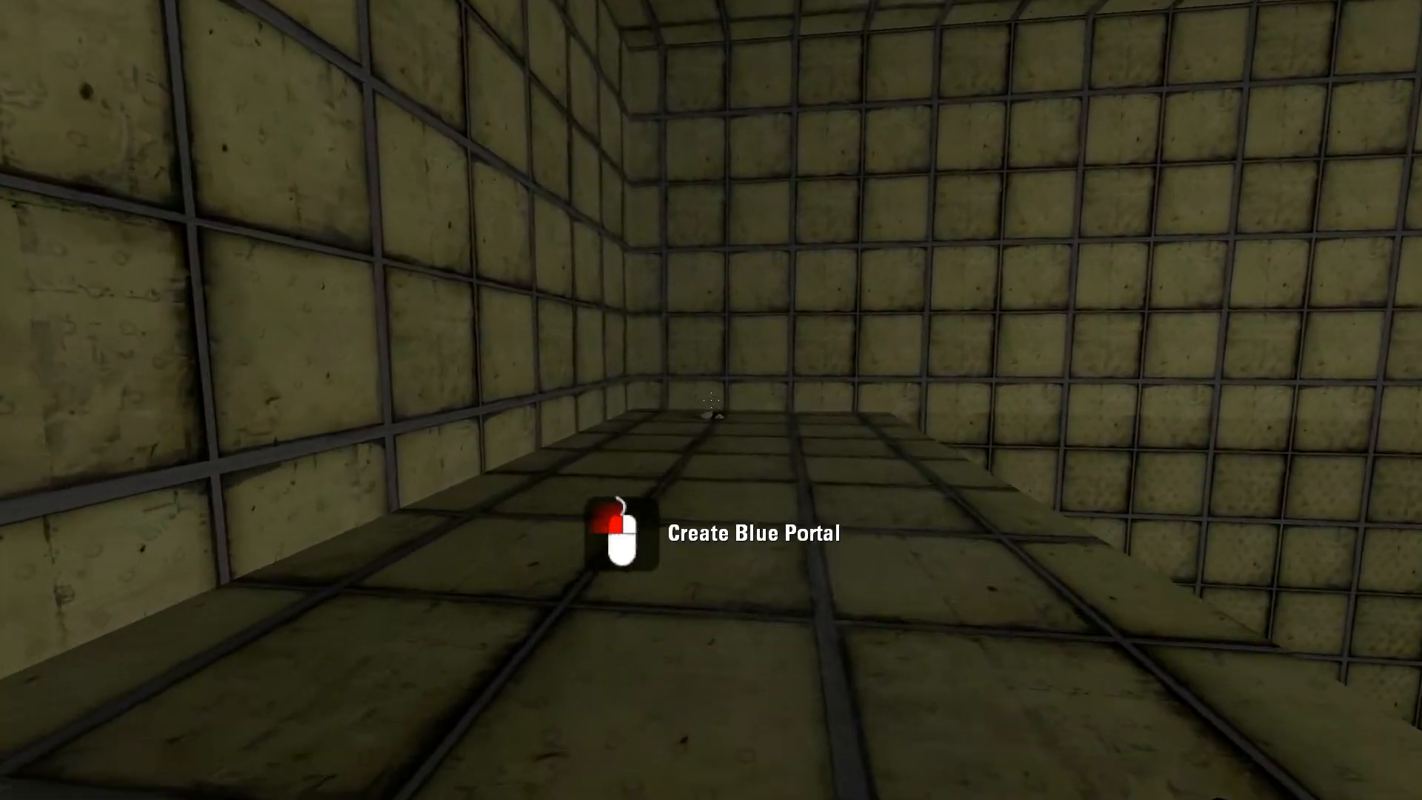
pyautogui.press('w')
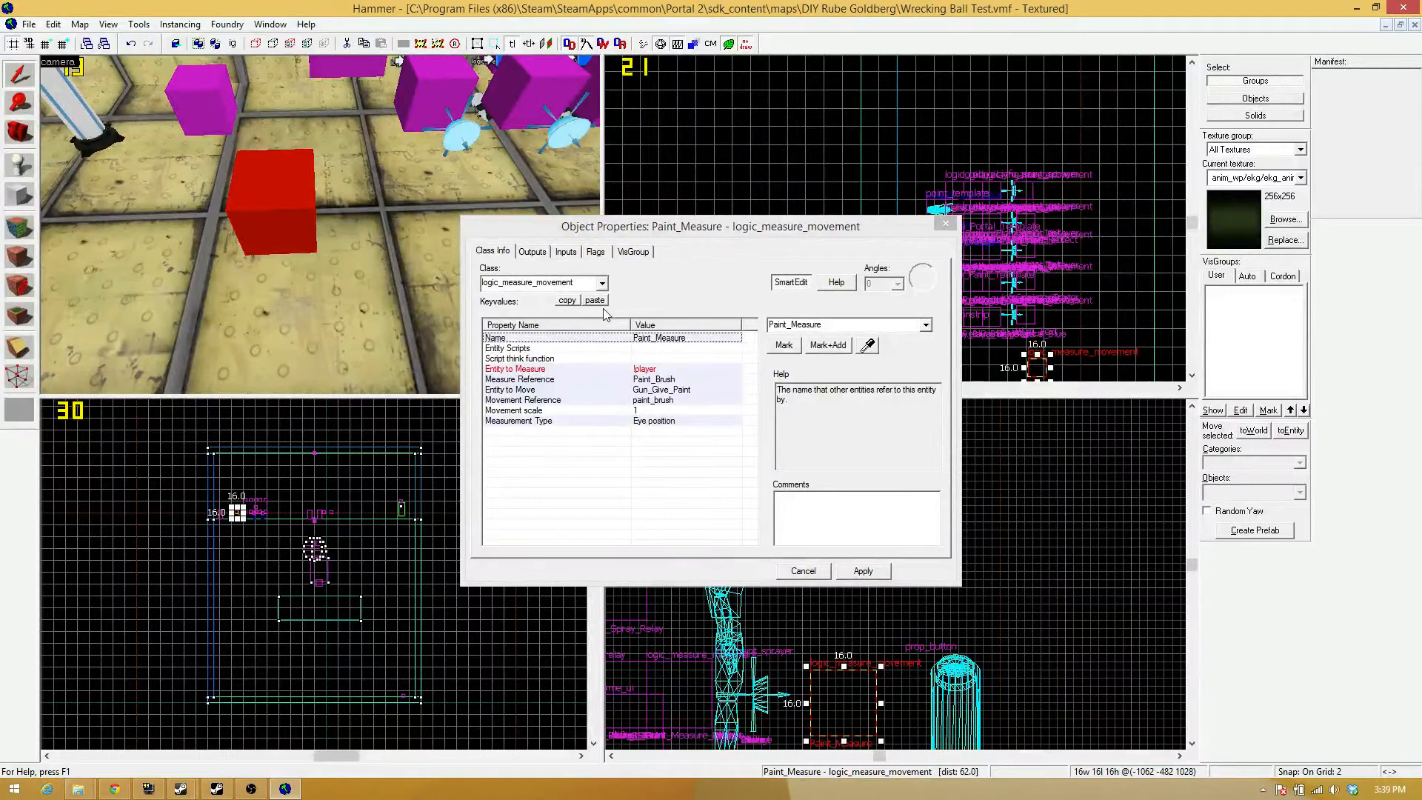
# In Hammer, duplicate the Paint_Measure logic_measure_movement entity beside the original in the top view and open the copy's properties.
pyautogui.press('z')
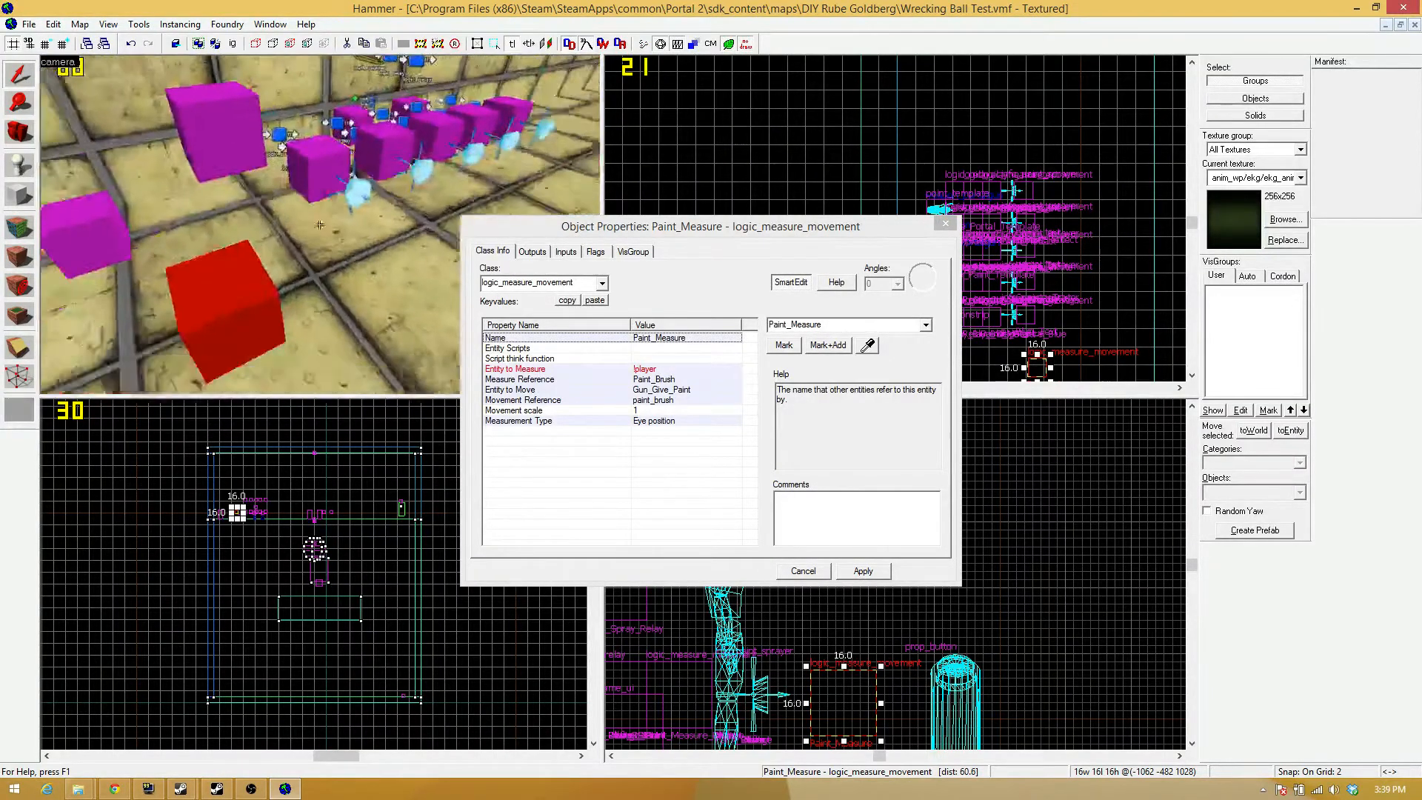
pyautogui.press('z')
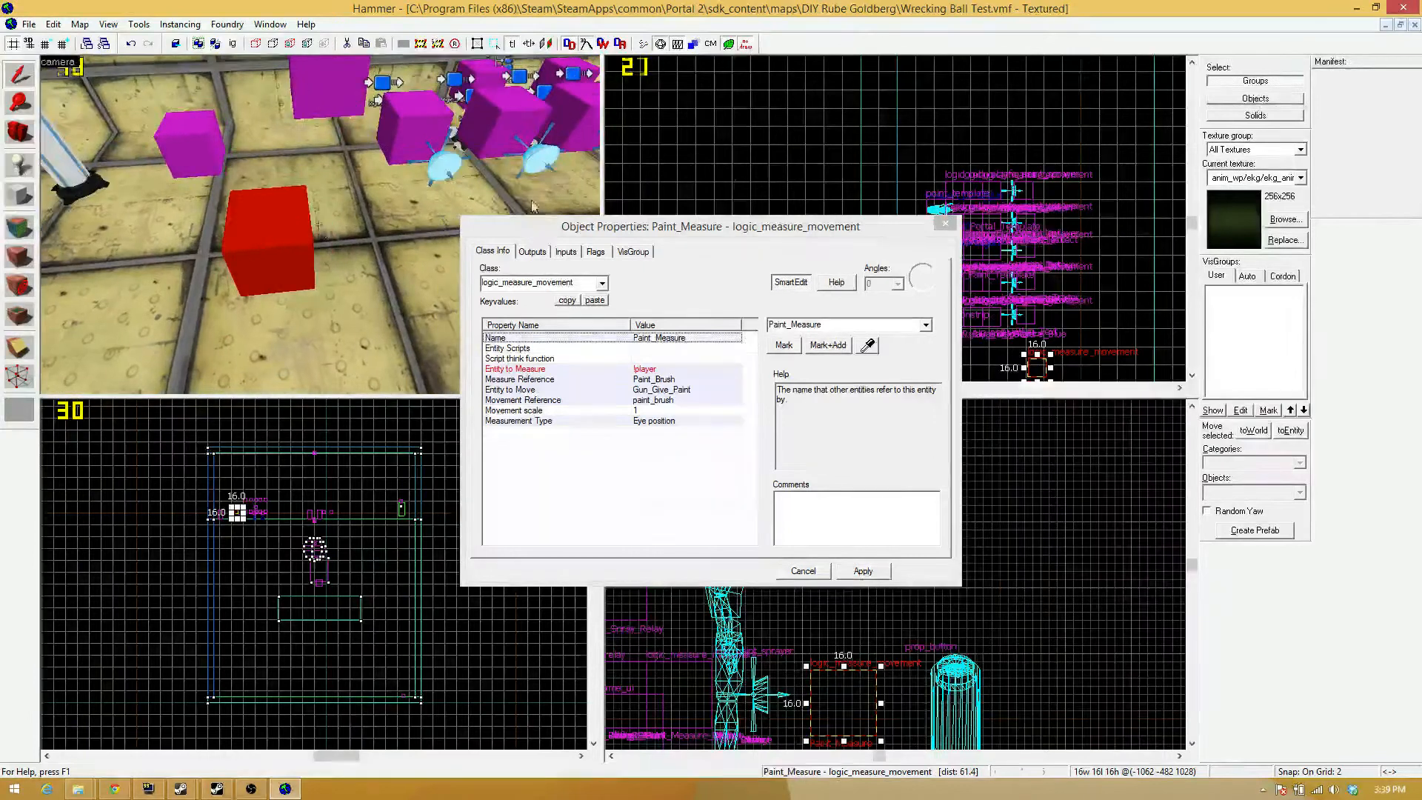
pyautogui.click(945, 223)
pyautogui.scroll(2, 1029, 311)
pyautogui.scroll(-3, 1006, 235)
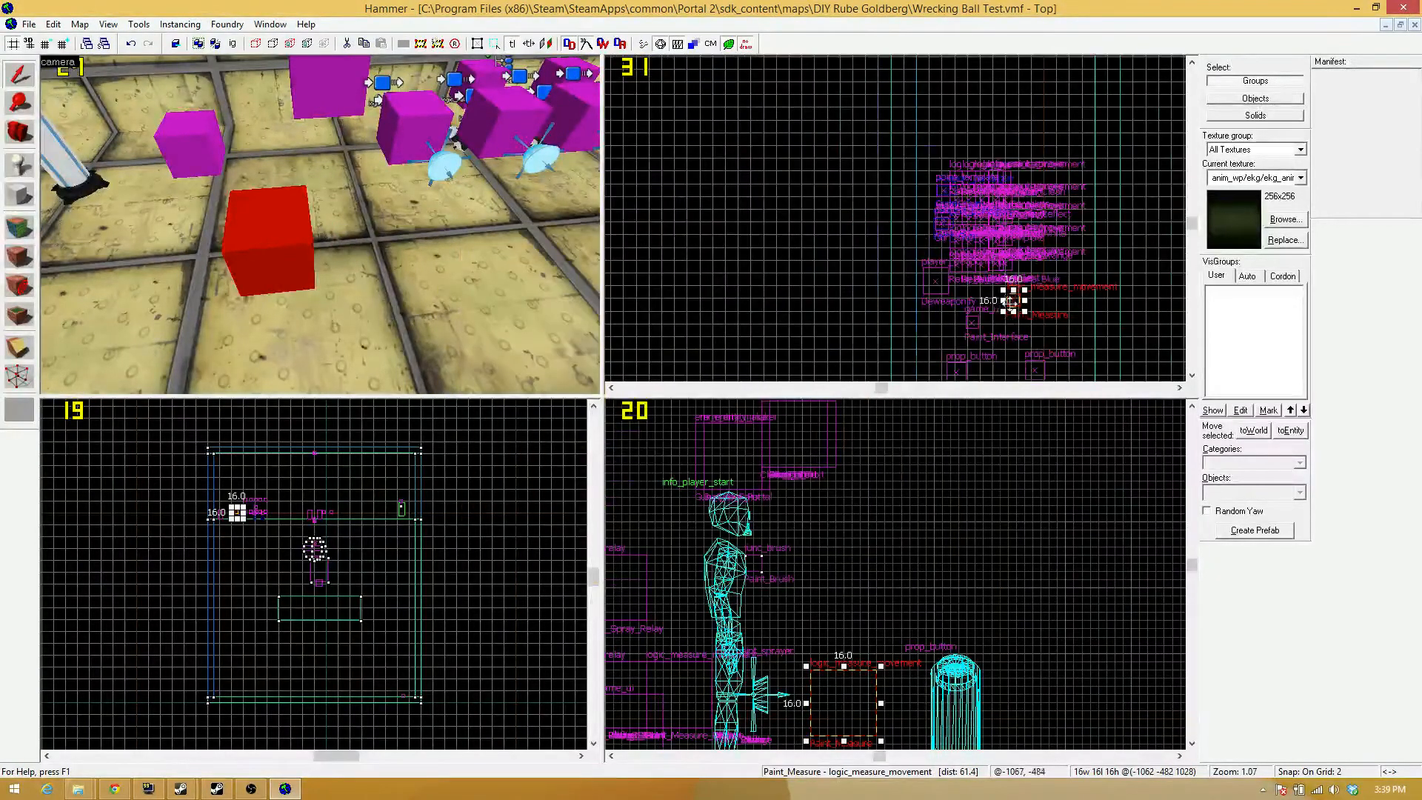
pyautogui.scroll(6, 1019, 327)
pyautogui.moveTo(992, 236); pyautogui.dragTo(990, 281)
pyautogui.doubleClick(988, 286)
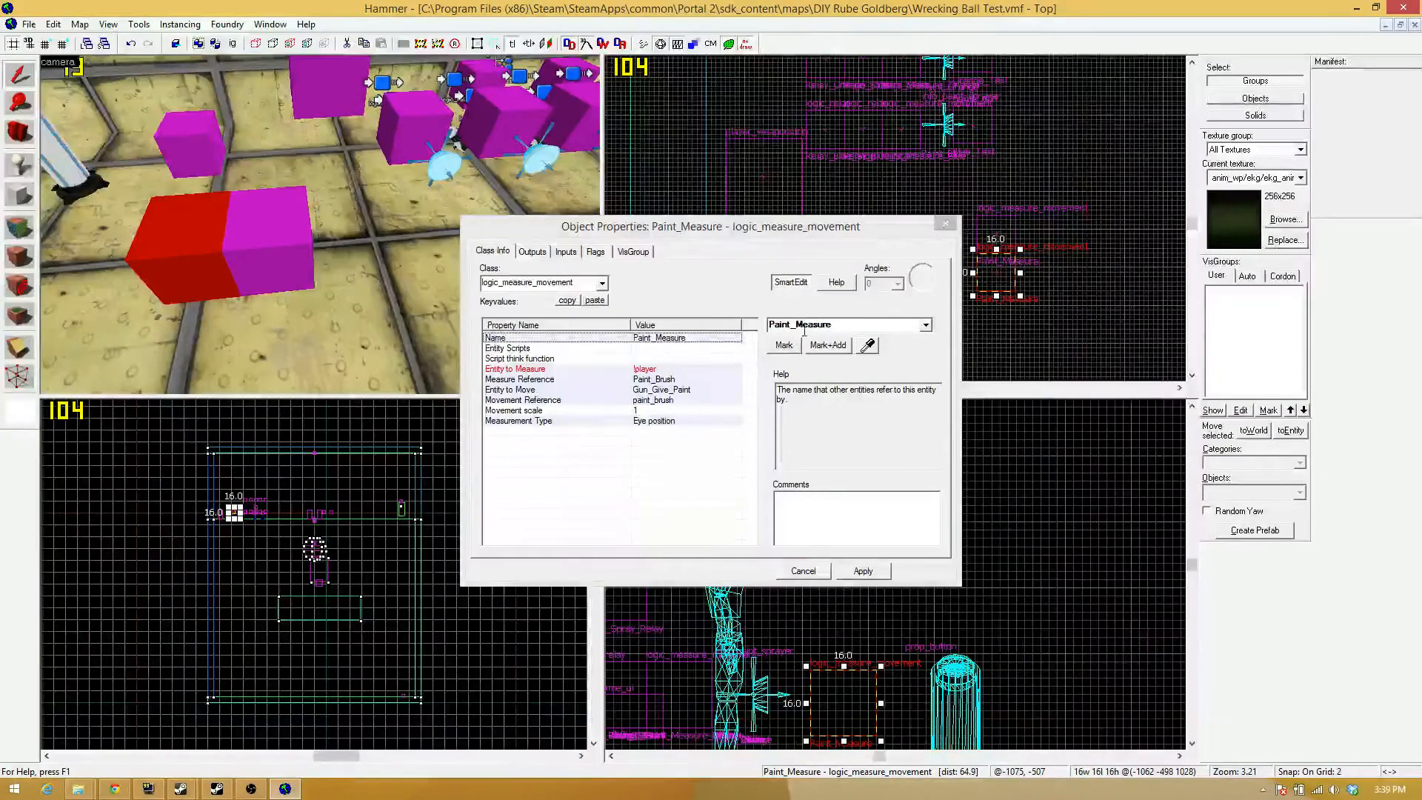
# Rename the duplicated logic_measure_movement entity to Paint_Measure_2.
pyautogui.click(865, 329)
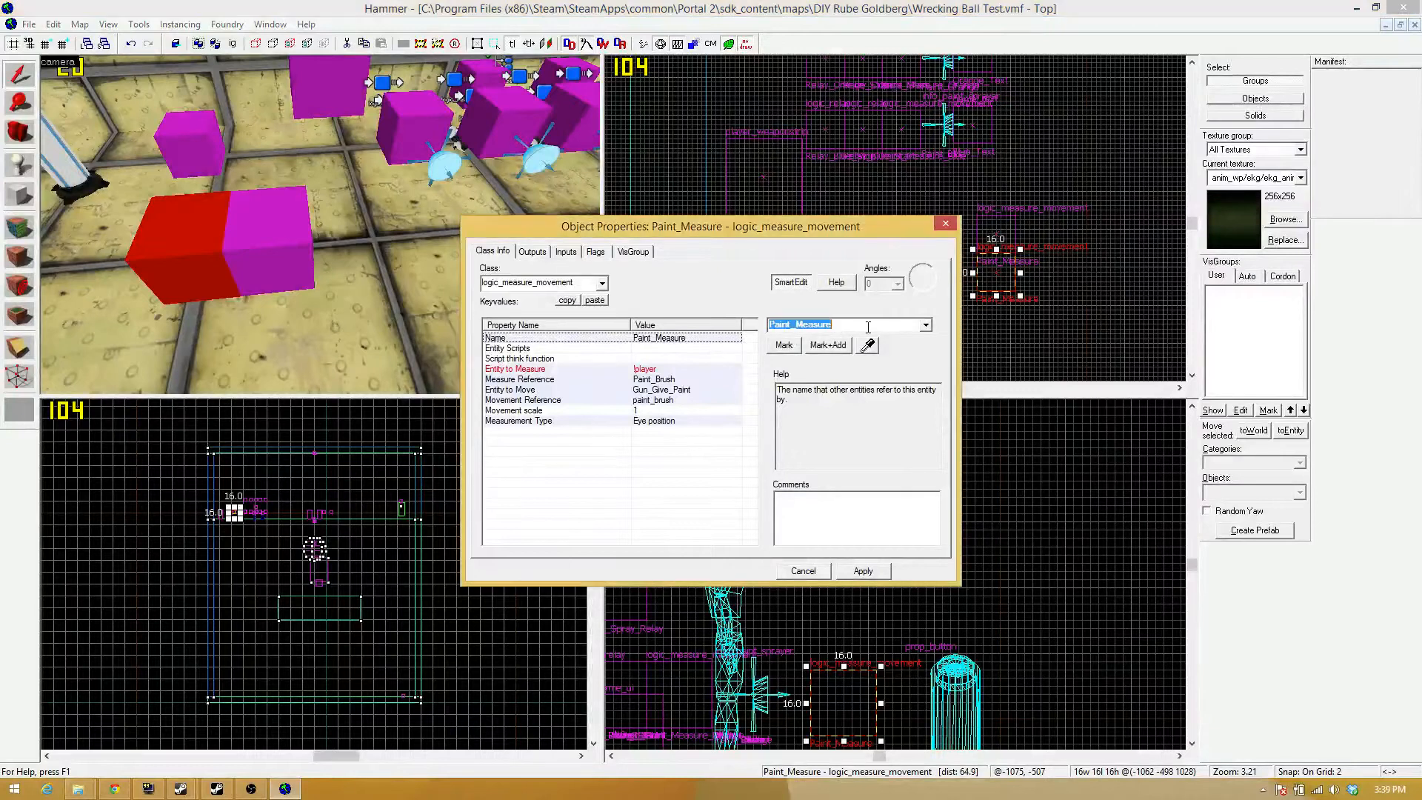
pyautogui.write('_2')
pyautogui.press('Return')
# Check the copy's Entity to Move property, and inspect the name of the env_entity_maker above the green player model.
pyautogui.click(674, 391)
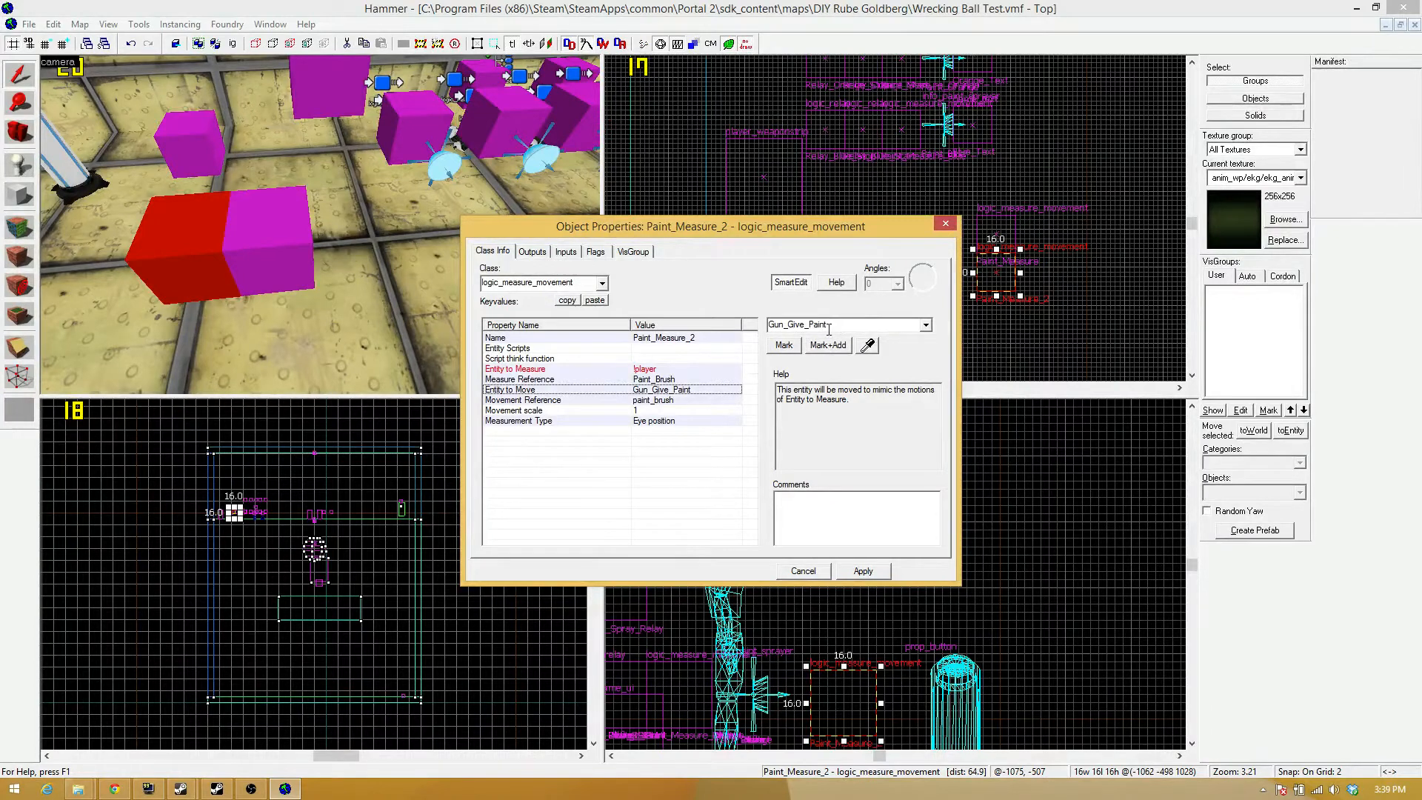
pyautogui.press('z')
pyautogui.press('s')
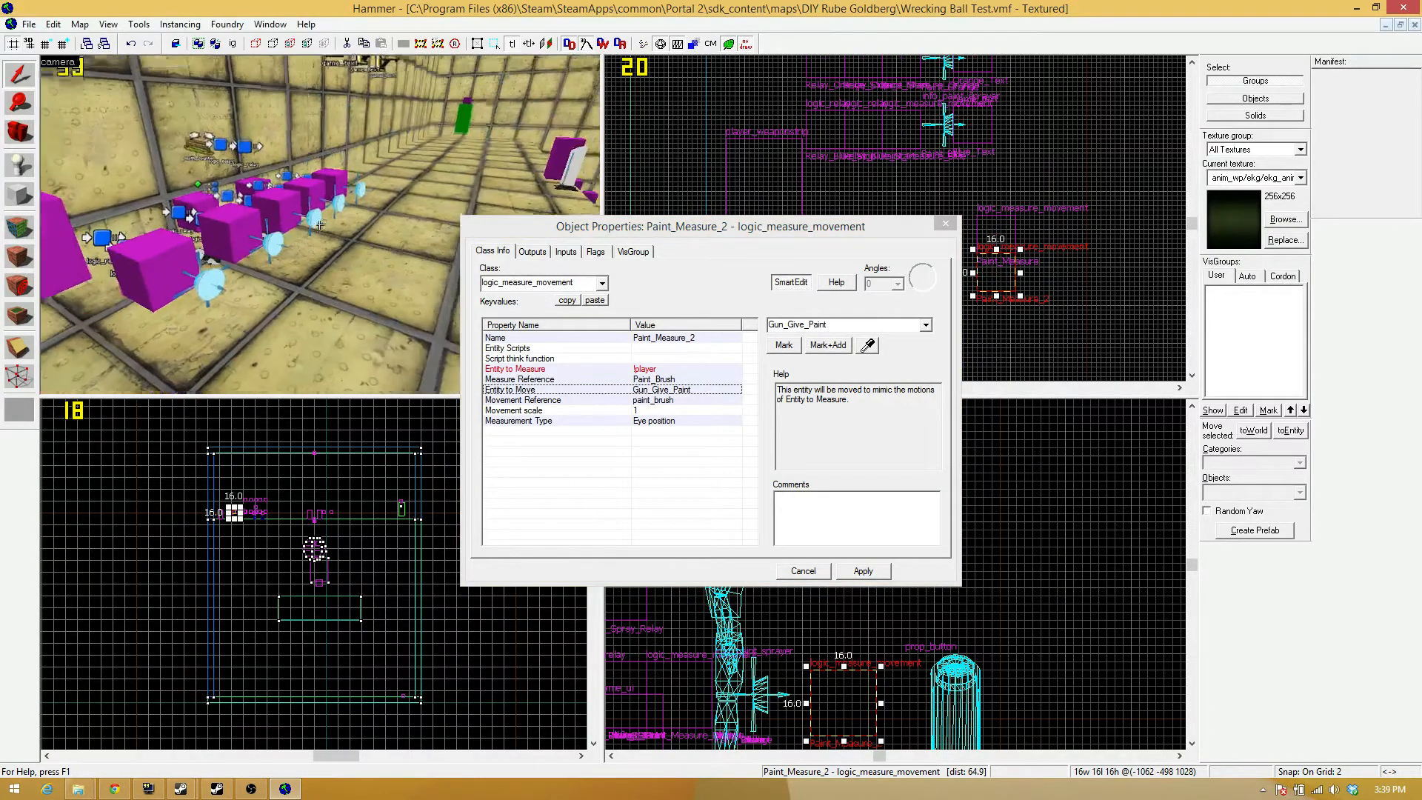
pyautogui.press('w')
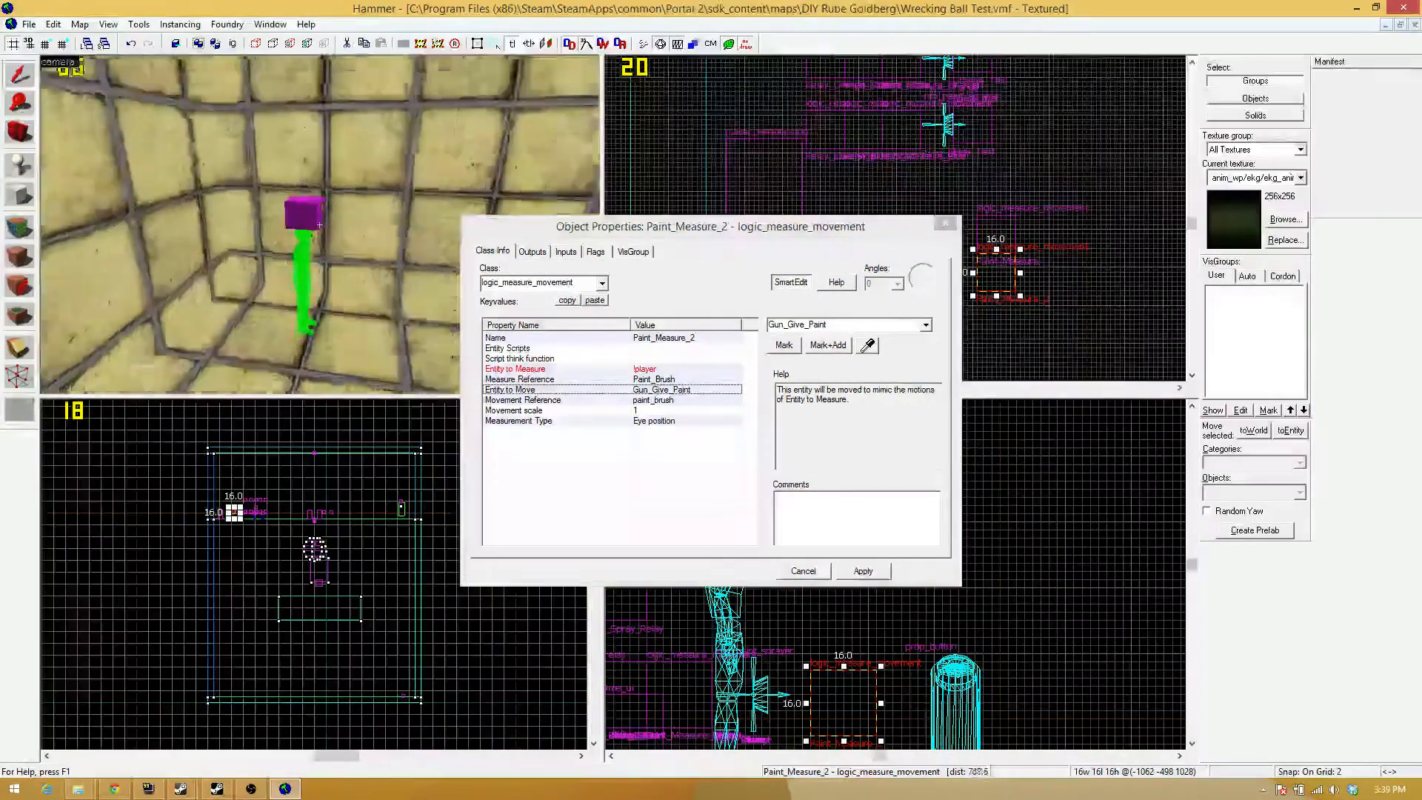
pyautogui.press('z')
pyautogui.click(331, 250)
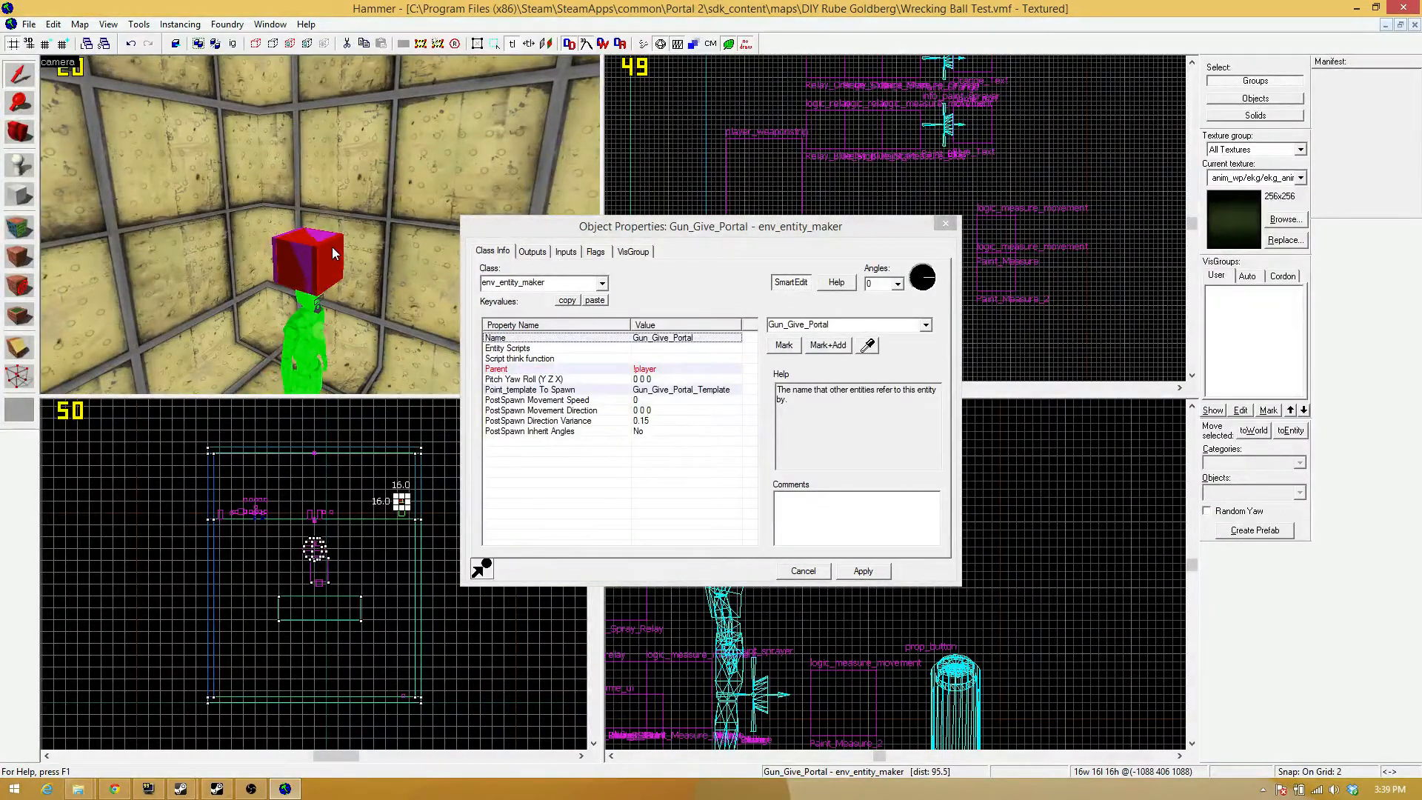
# Return to the duplicated logic_measure_movement entity beside Paint_Measure and rename it Portal_Measure.
pyautogui.press('z')
pyautogui.press('w')
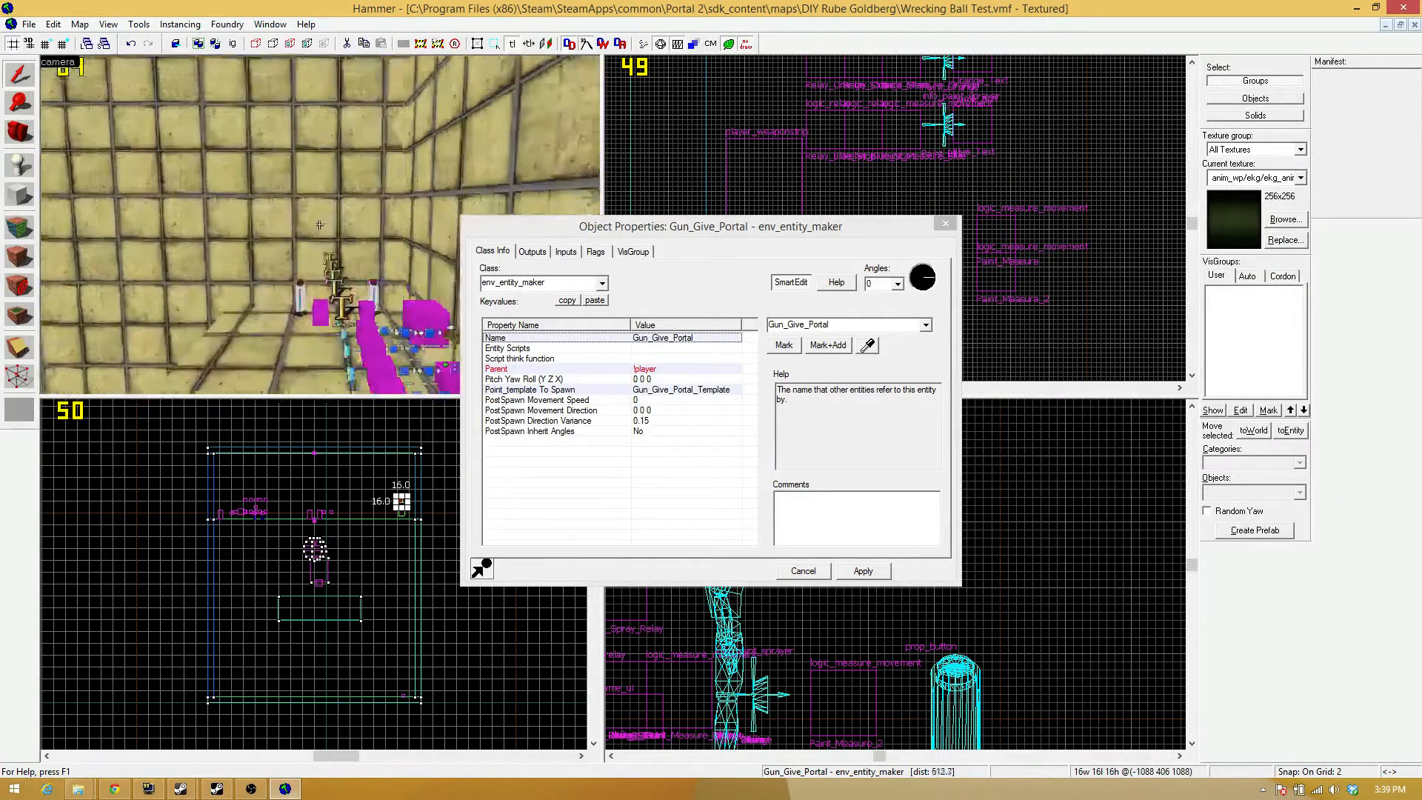
pyautogui.press('s')
pyautogui.press('w')
pyautogui.press('z')
pyautogui.click(314, 228)
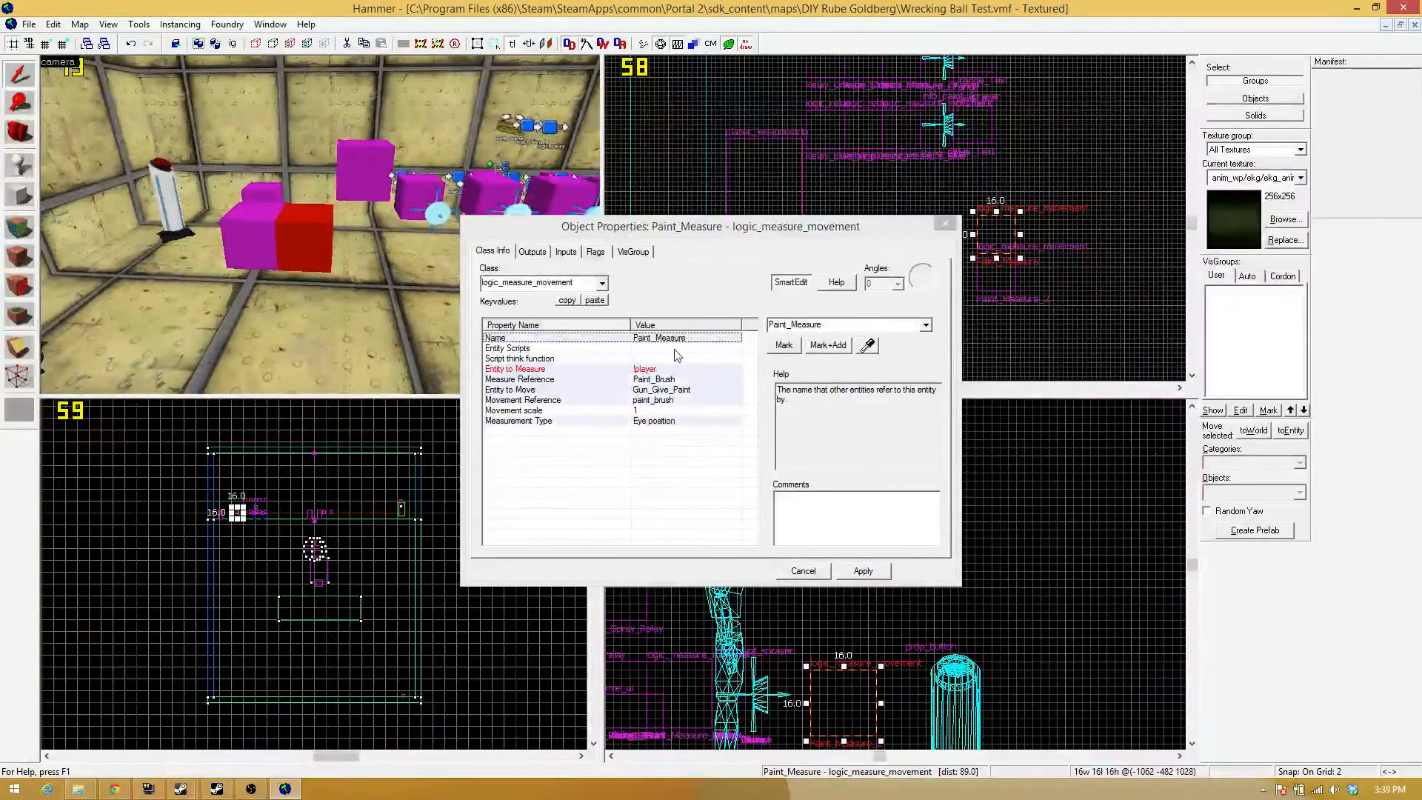
pyautogui.click(263, 239)
pyautogui.click(831, 323)
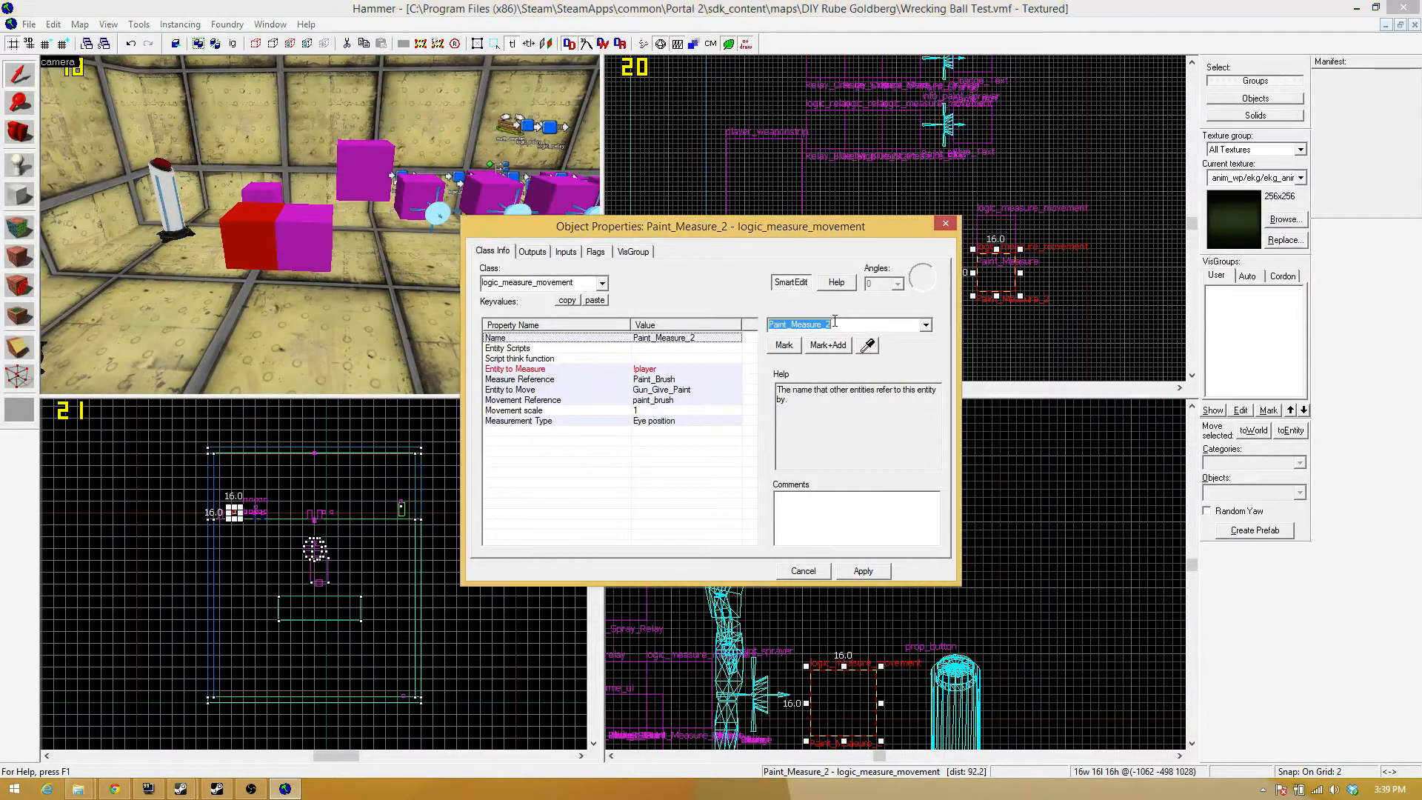
pyautogui.press('BackSpace')
pyautogui.press('BackSpace')
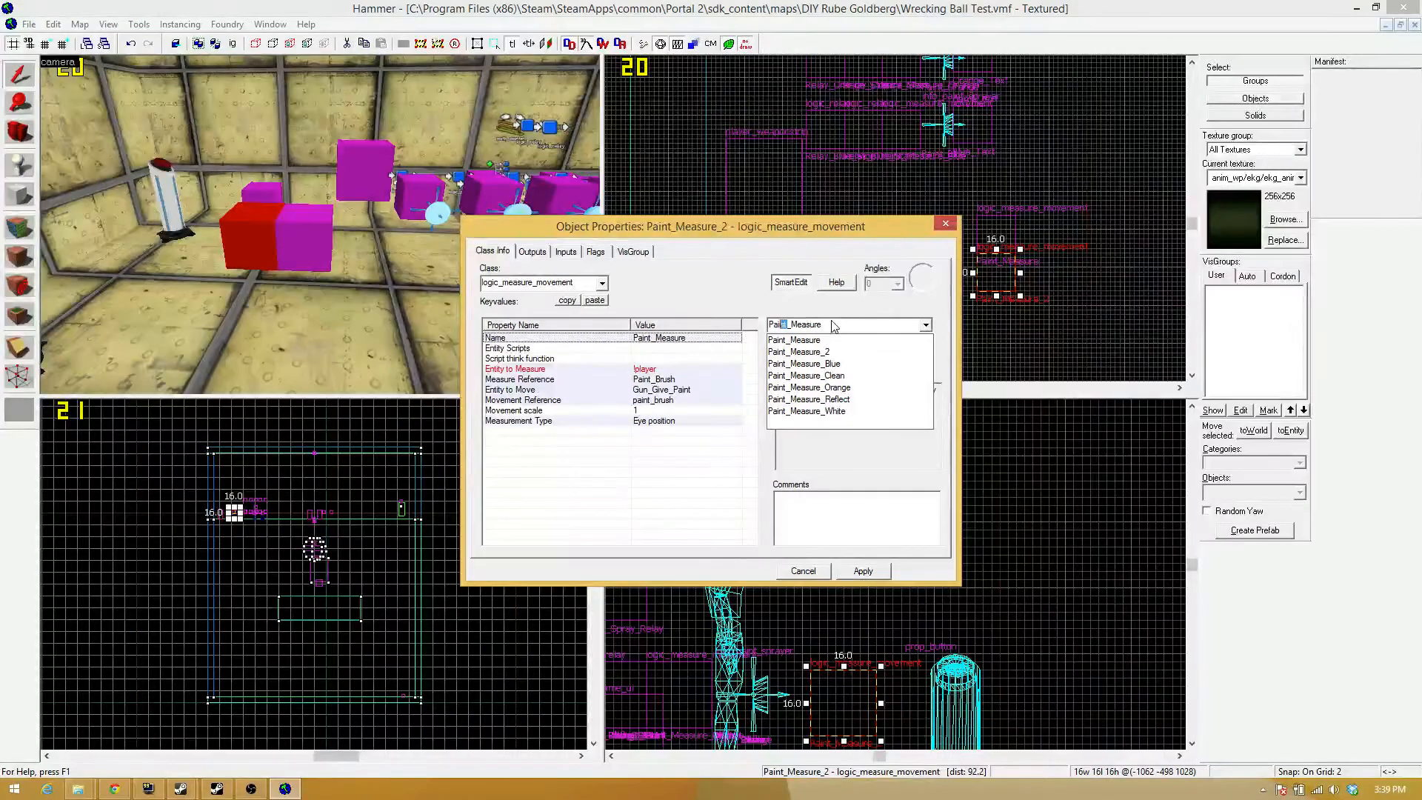
pyautogui.write('Portal')
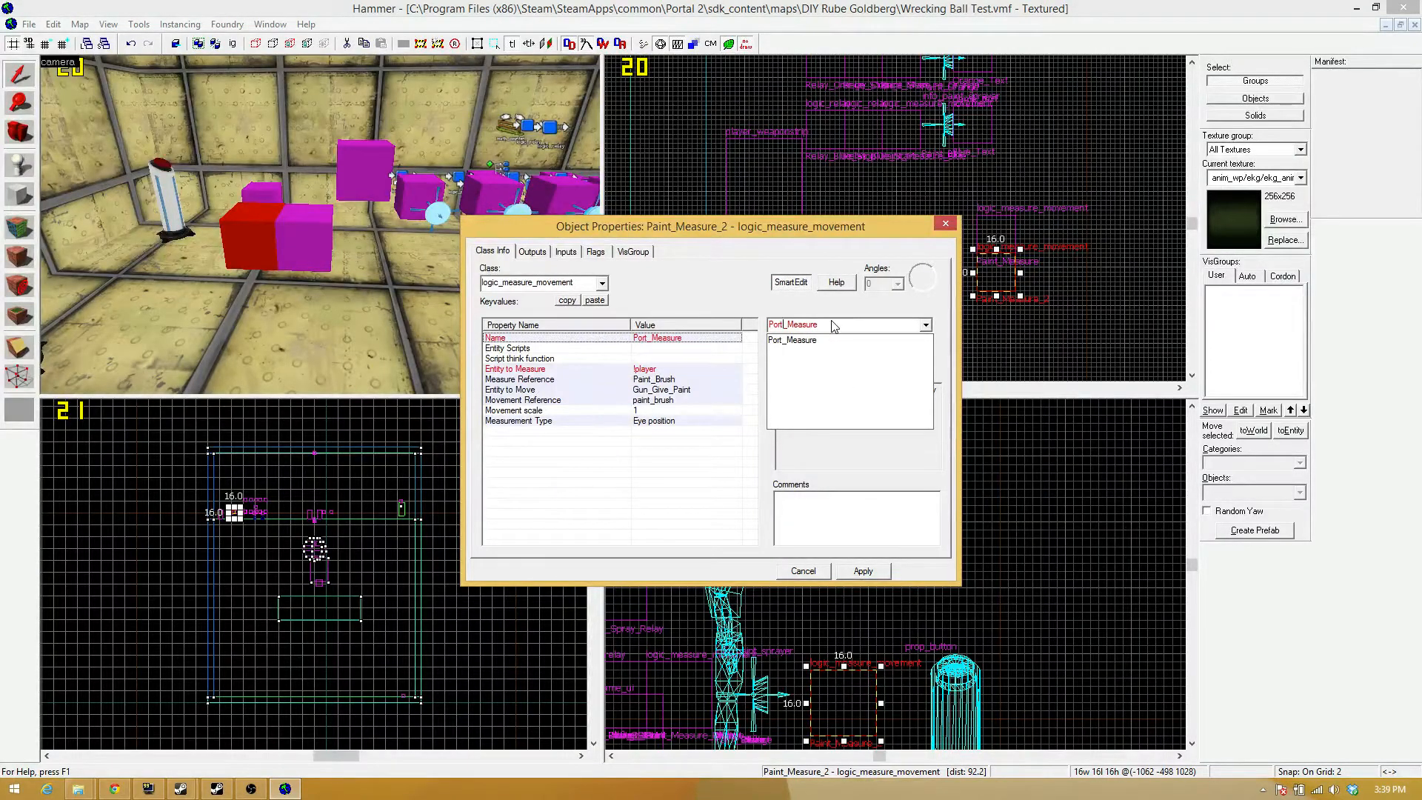
pyautogui.press('Return')
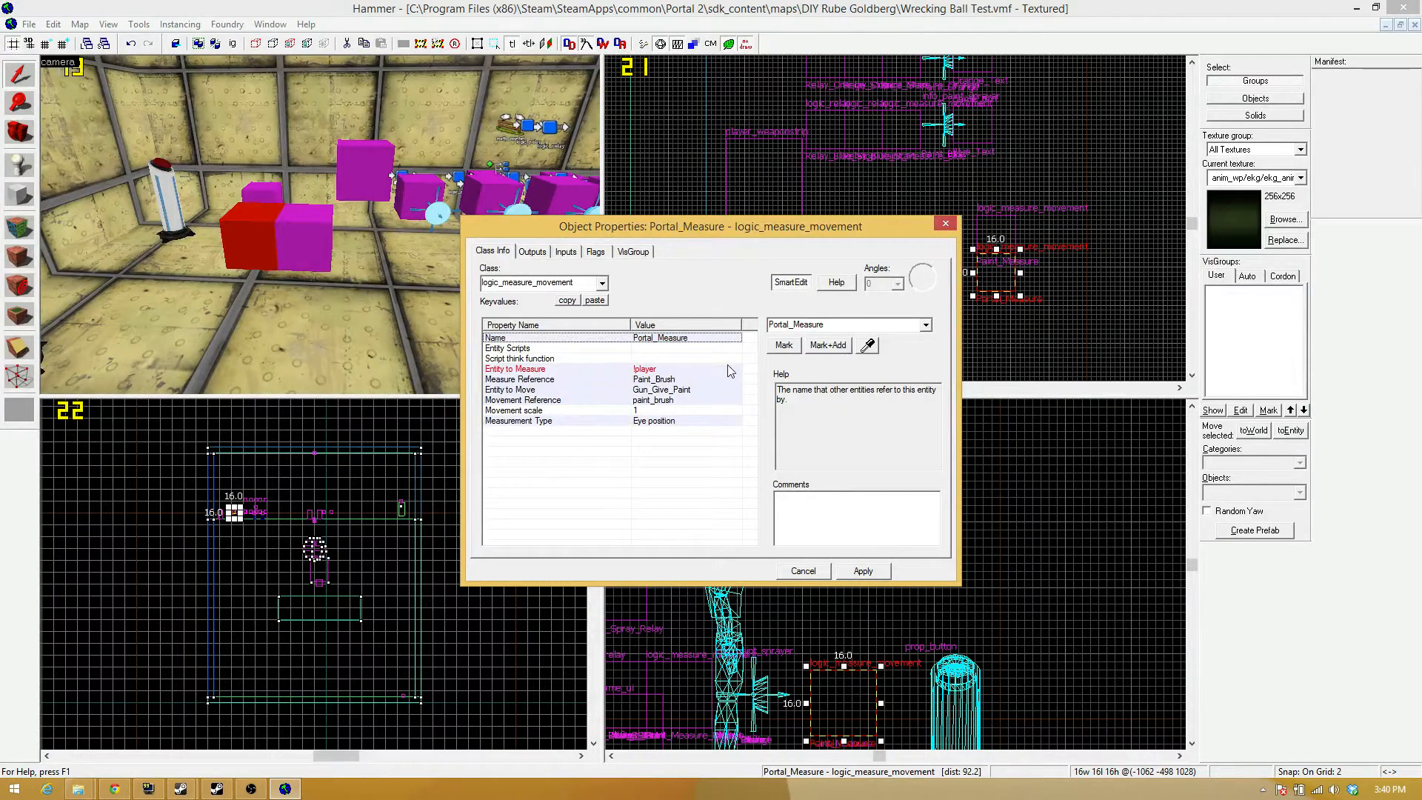
# Set Portal_Measure's Entity to Move to Gun_Give_Portal, apply it, and close the properties.
pyautogui.click(715, 392)
pyautogui.click(838, 326)
pyautogui.click(830, 325)
pyautogui.press('BackSpace')
pyautogui.press('BackSpace')
pyautogui.press('BackSpace')
pyautogui.press('BackSpace')
pyautogui.write('ortal')
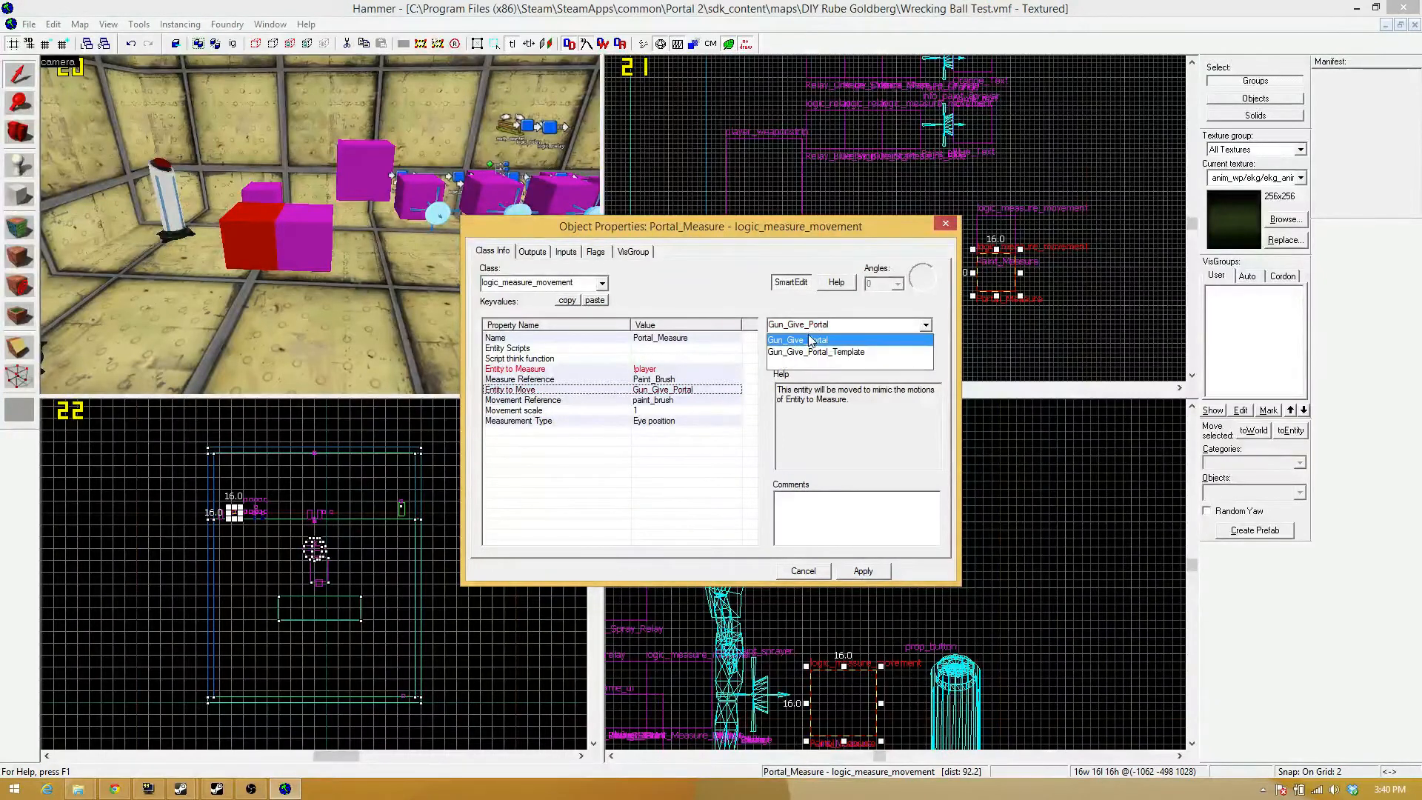
pyautogui.click(807, 340)
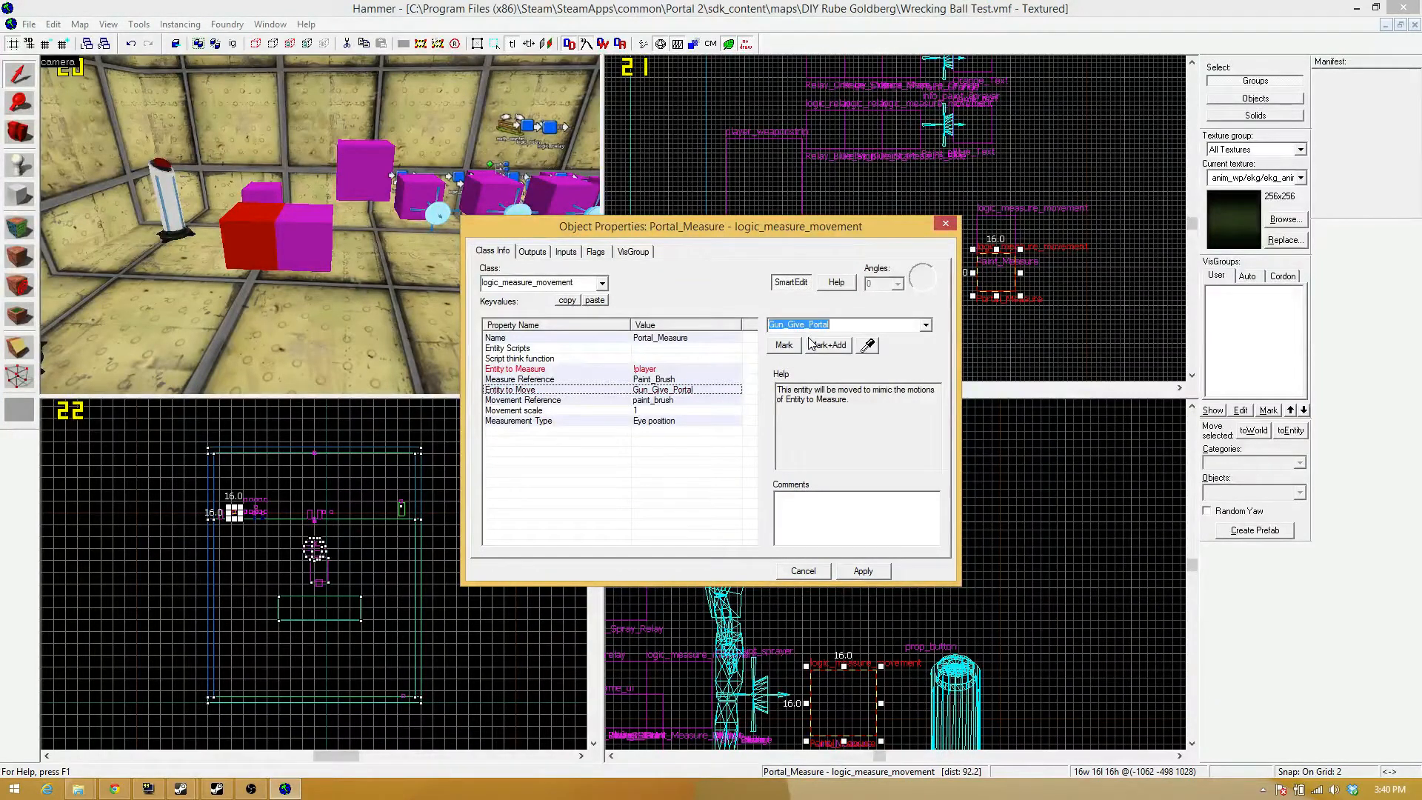
pyautogui.click(881, 569)
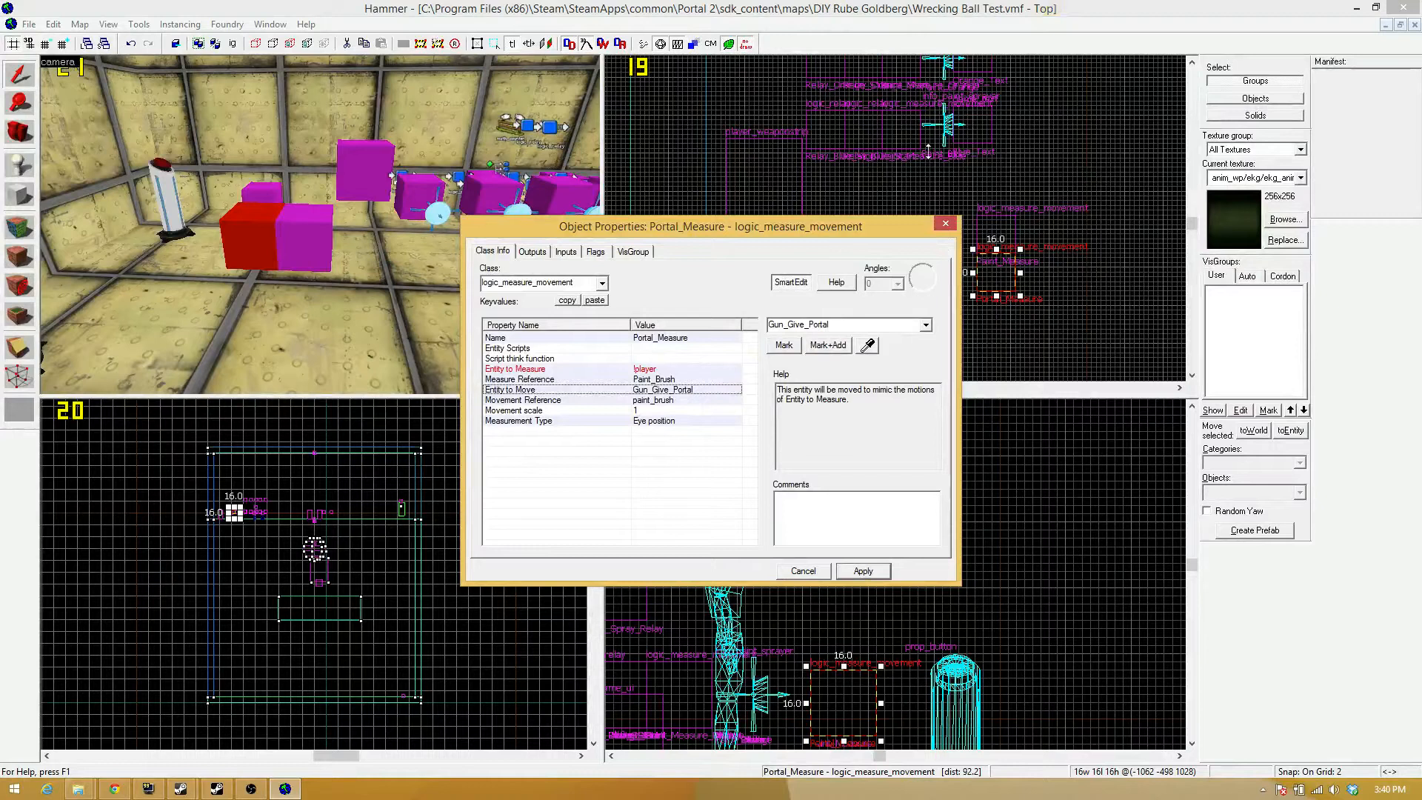
pyautogui.click(944, 224)
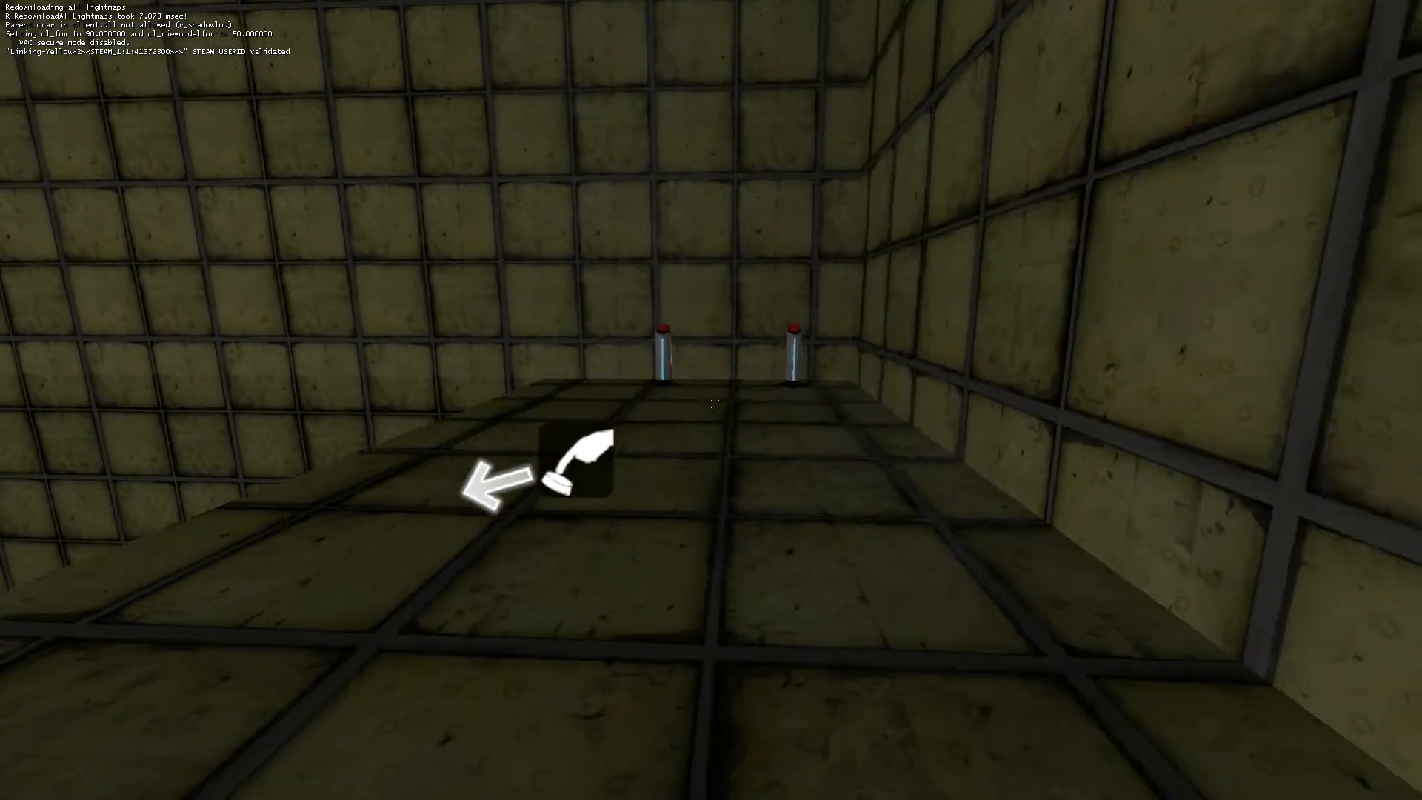
# In the running game, activate the portal gun's pedestal button and test both the primary and secondary fire.
pyautogui.press('w')
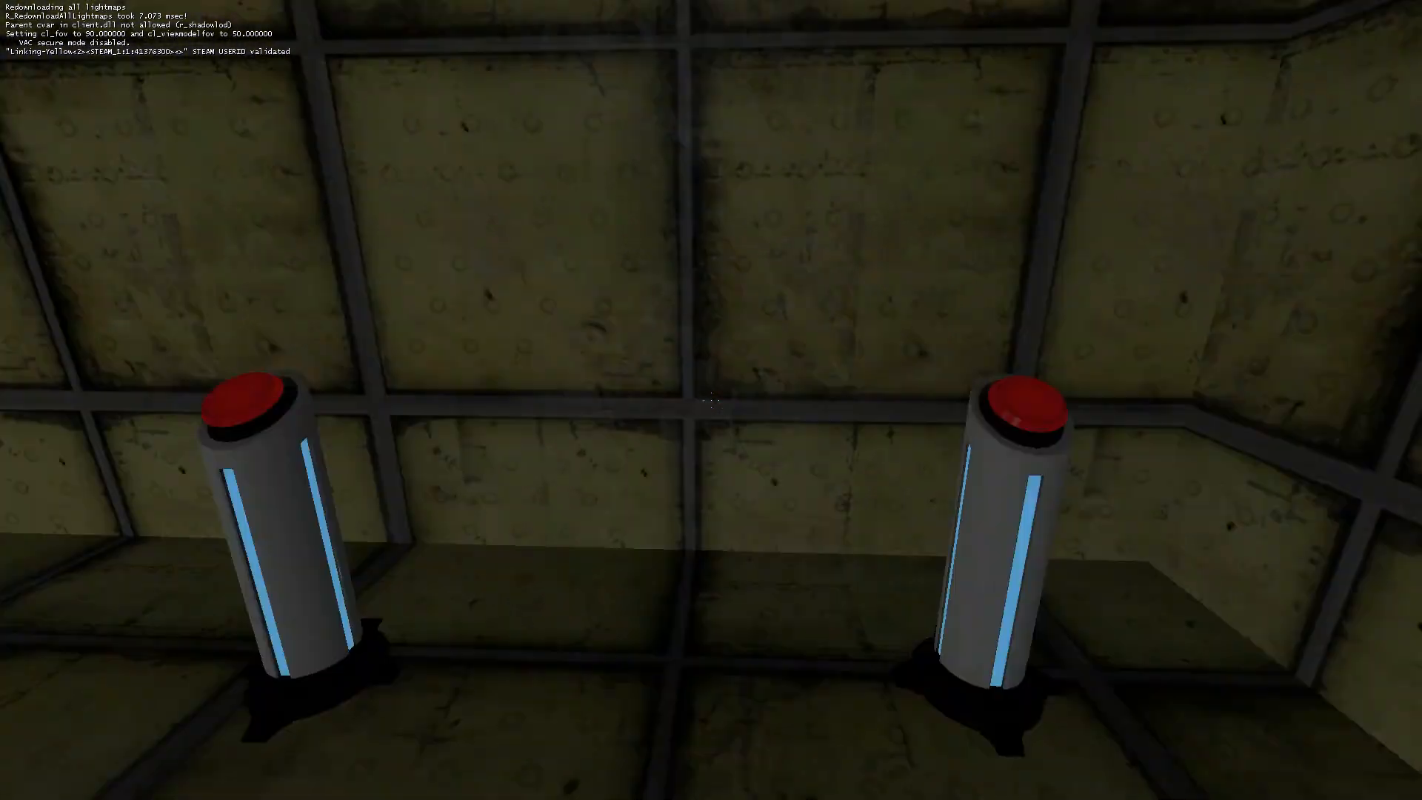
pyautogui.press('e')
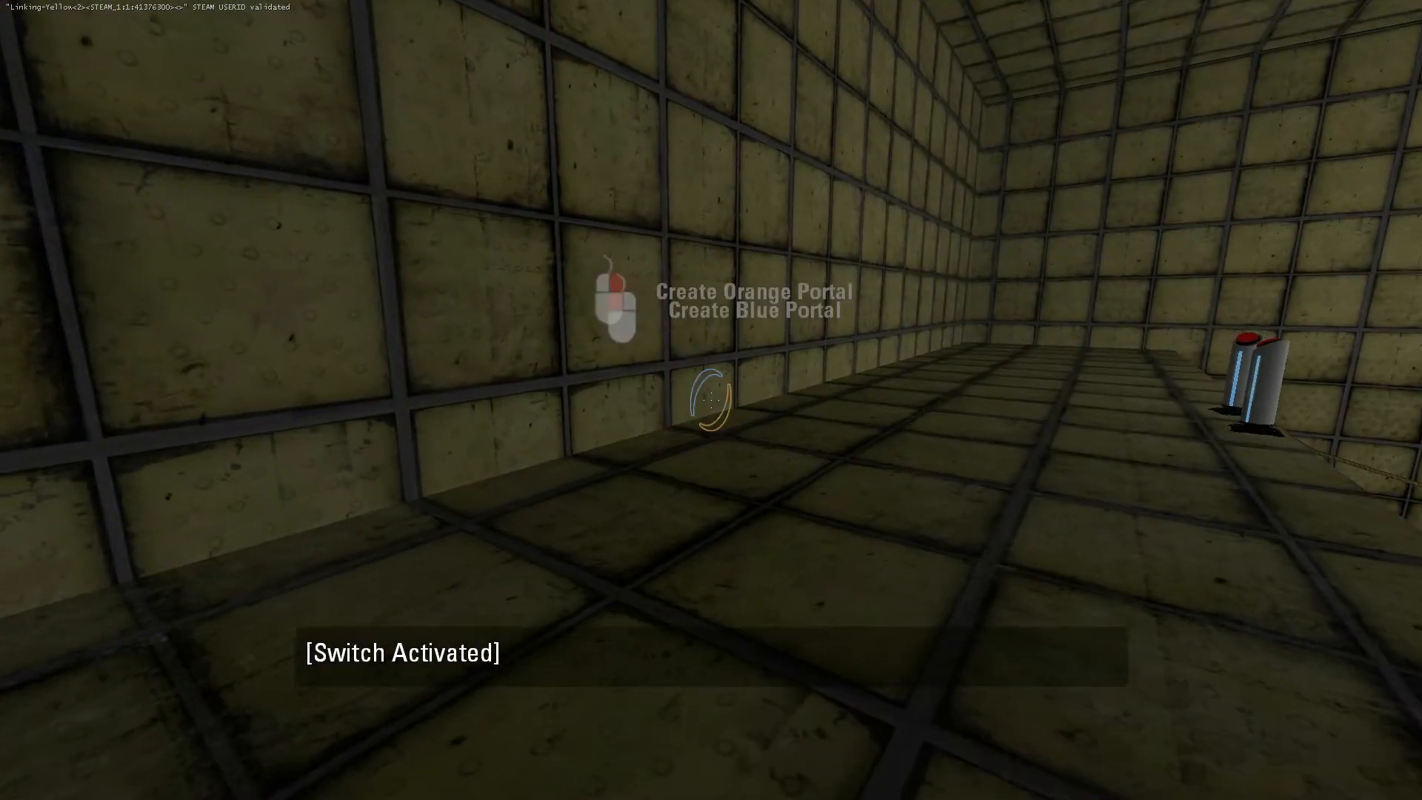
pyautogui.click(710, 400)
pyautogui.rightClick(710, 400)
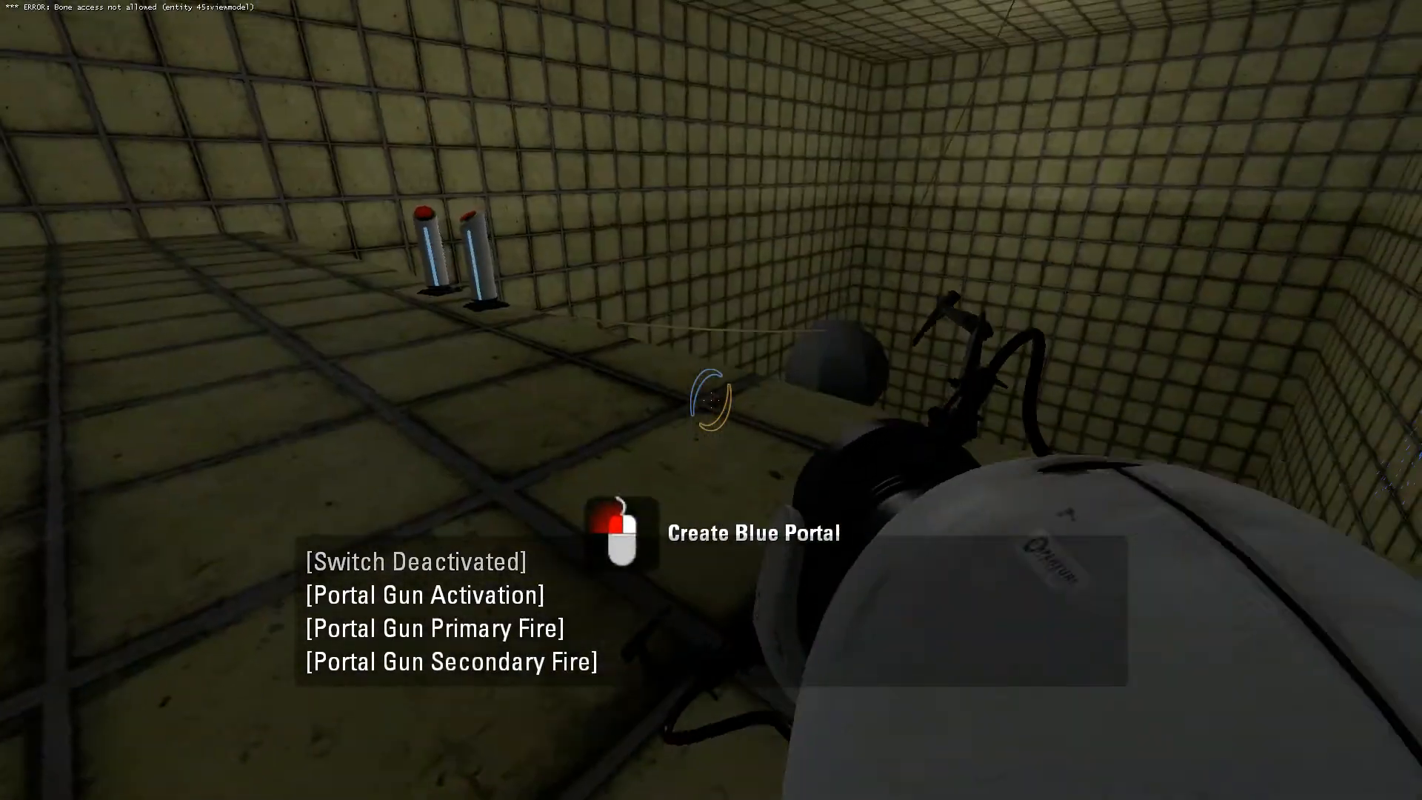
# Walk between the pedestal buttons, activate the paint gun switch, and test spraying gel onto the far wall.
pyautogui.press('w')
pyautogui.press('e')
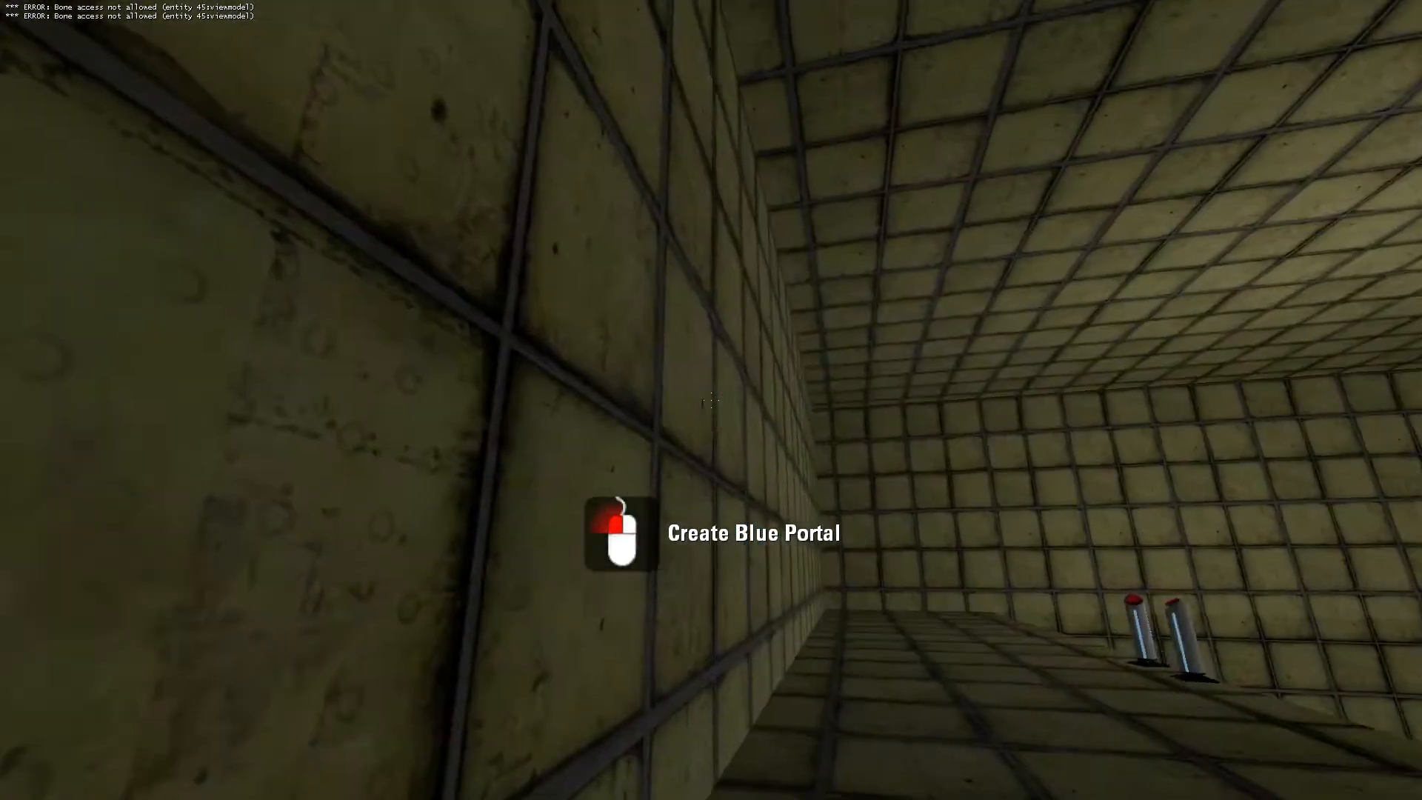
pyautogui.press('w')
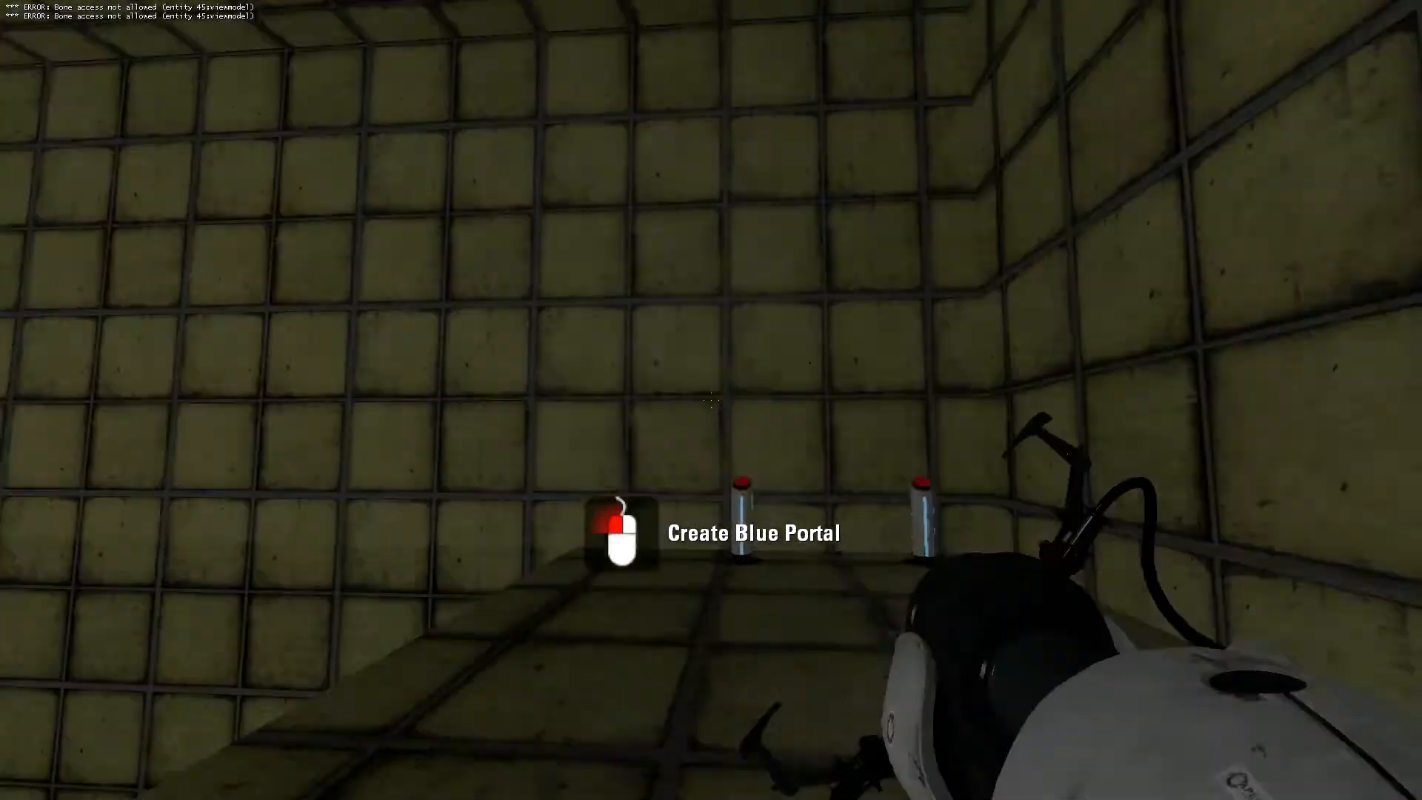
pyautogui.press('w')
pyautogui.press('e')
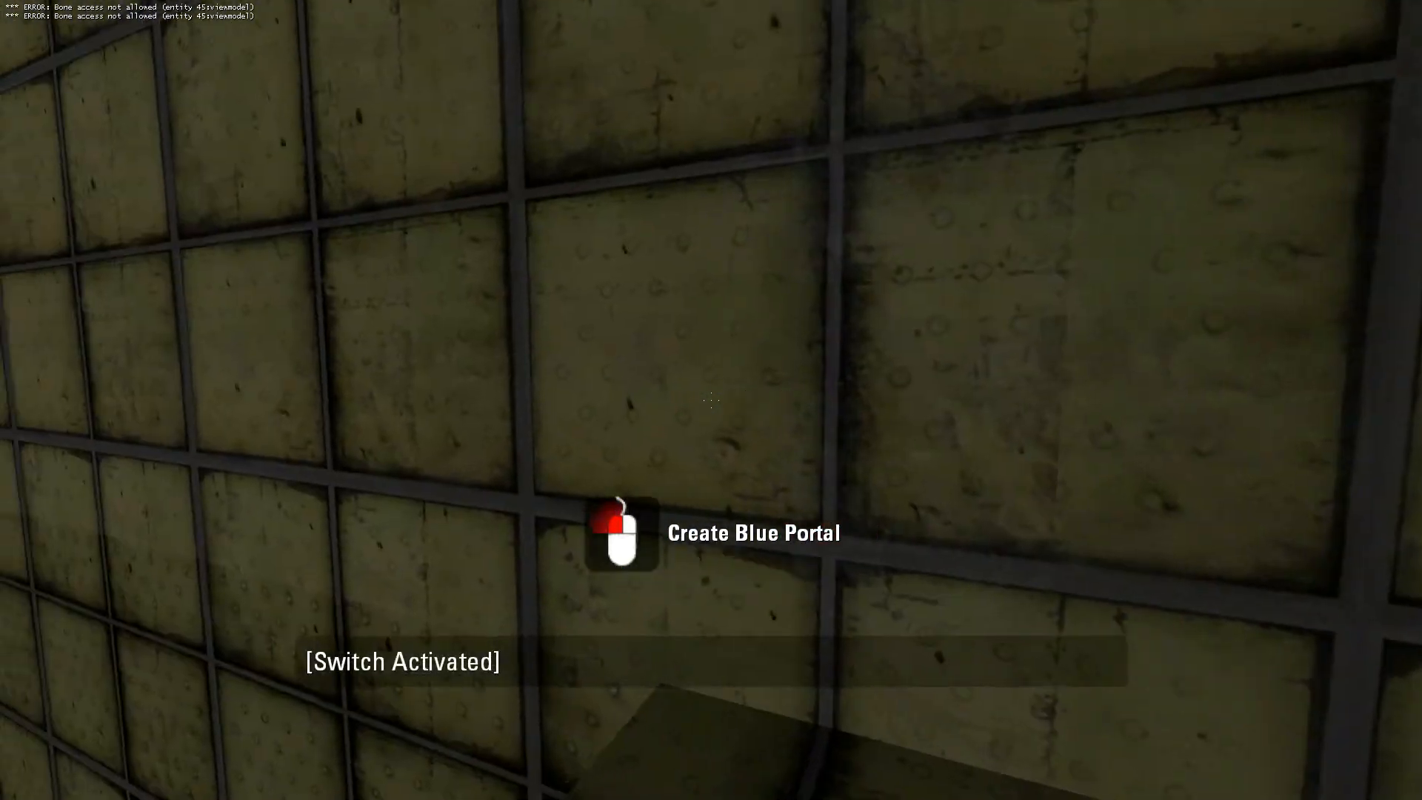
pyautogui.click(711, 399)
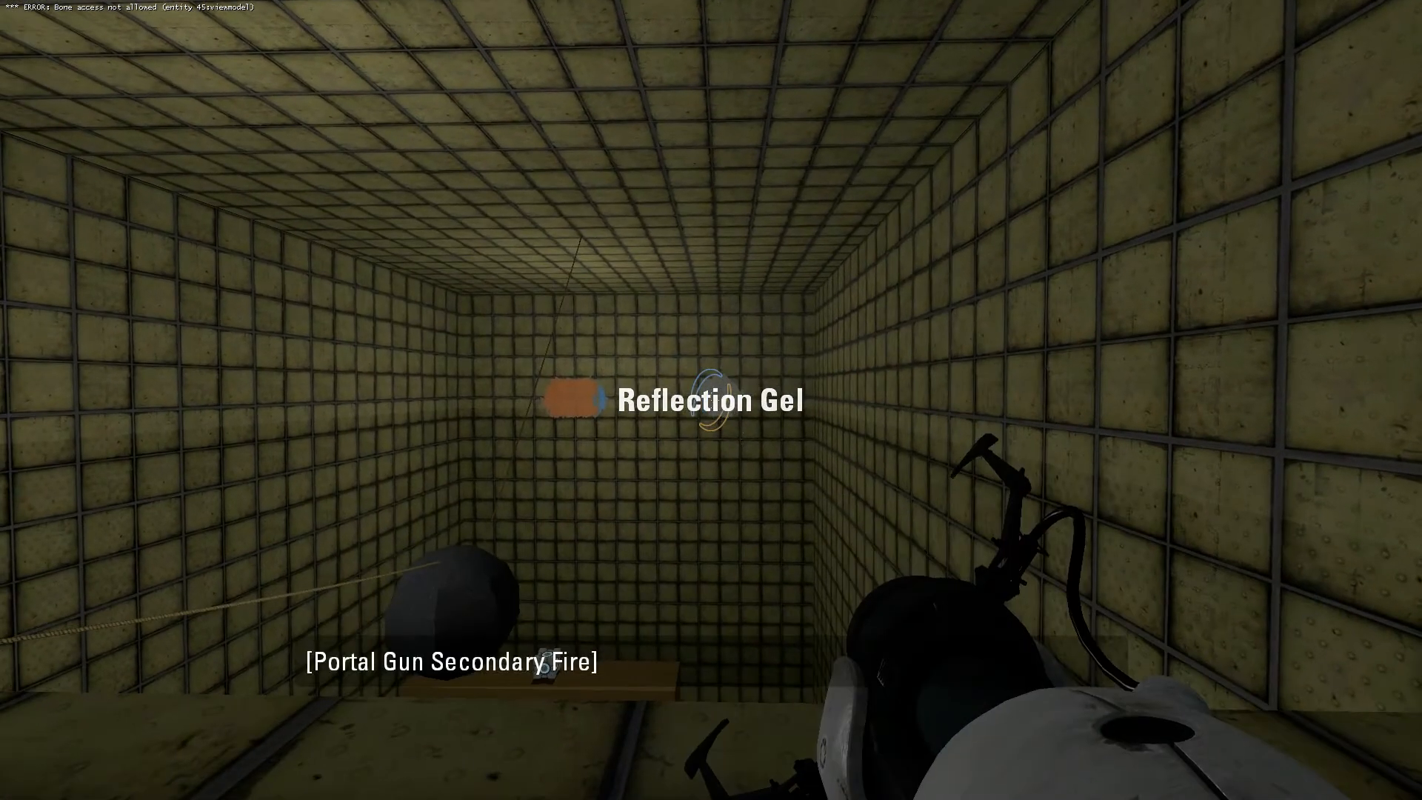
# Return to the pedestal, activate its button to swap back to the portal gun, and fire both portals at the wall.
pyautogui.press('w')
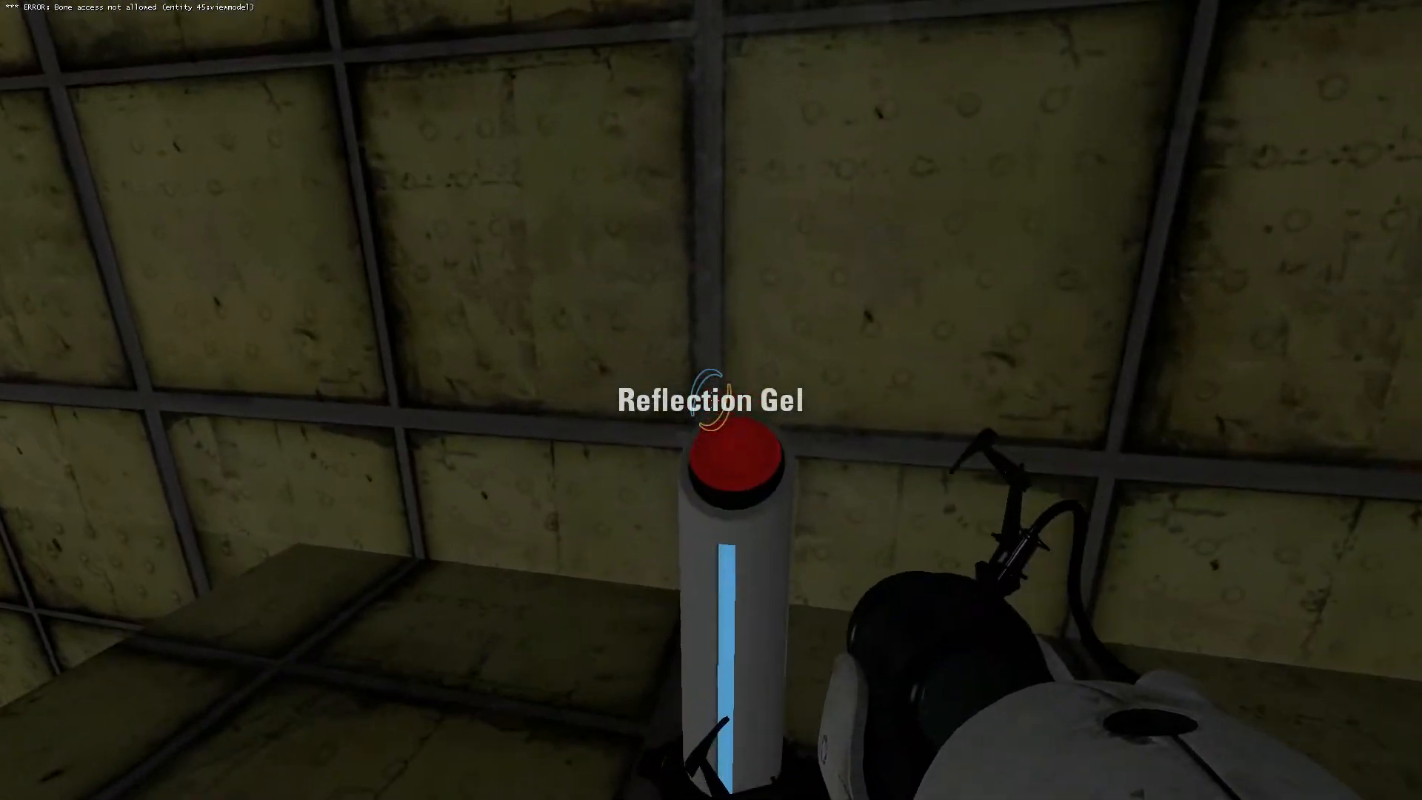
pyautogui.press('e')
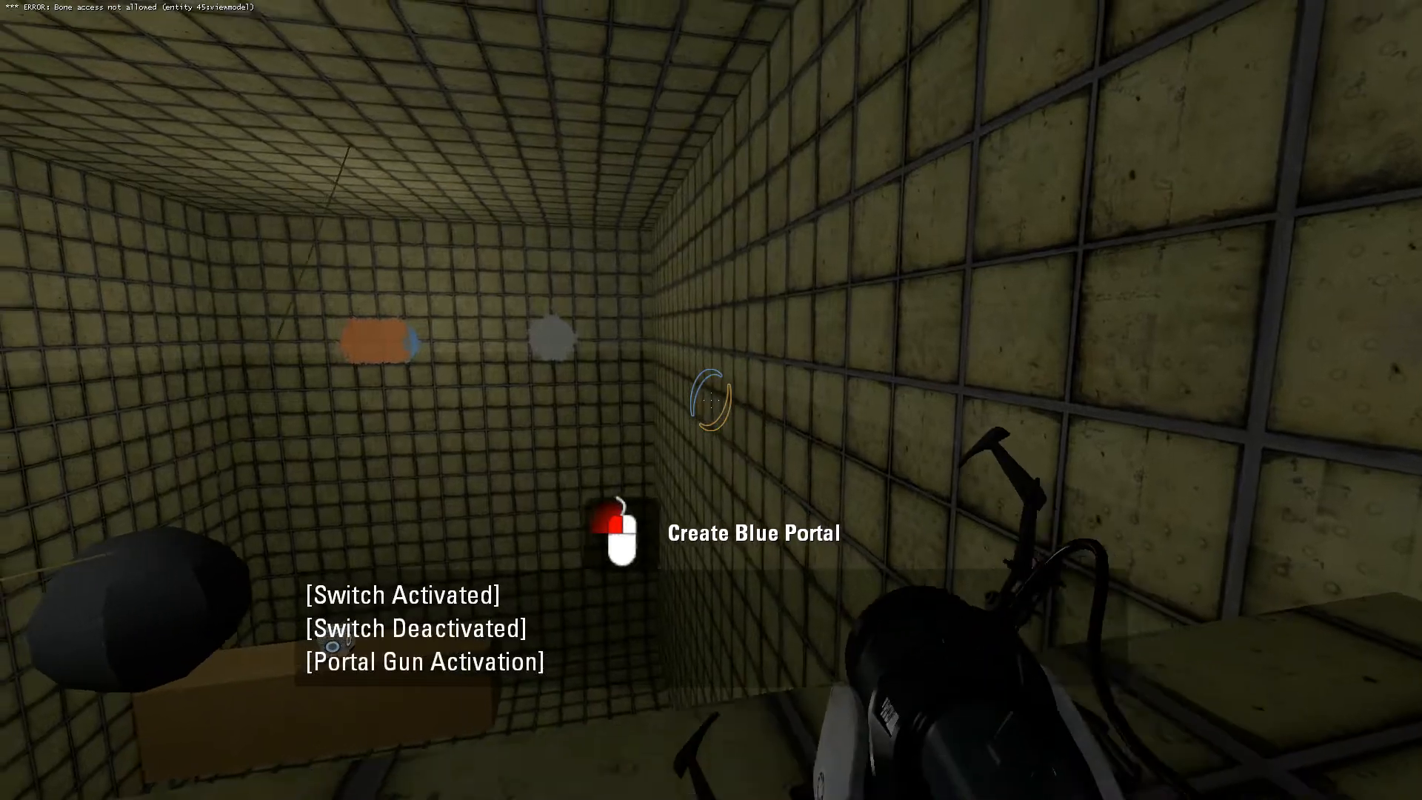
pyautogui.click(711, 399)
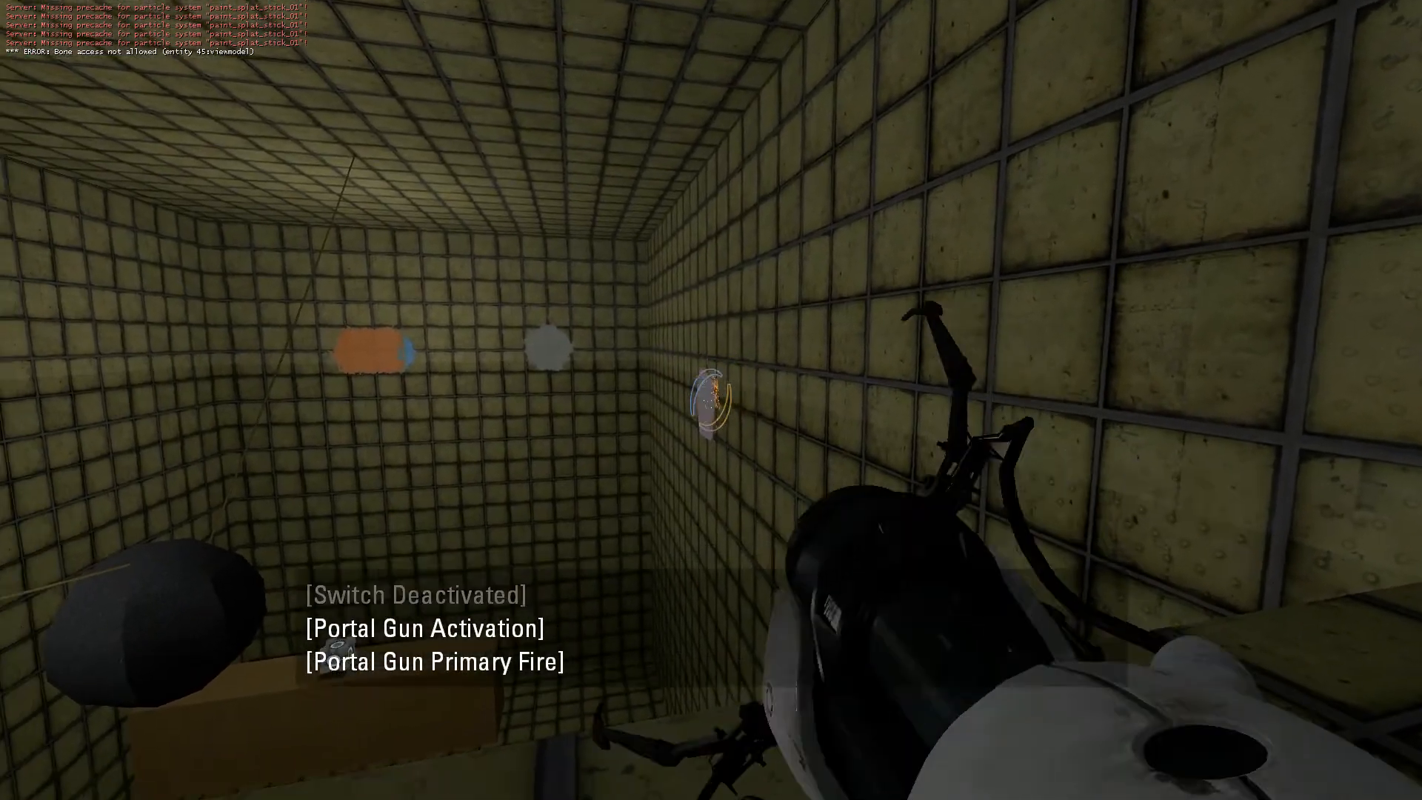
pyautogui.rightClick(711, 400)
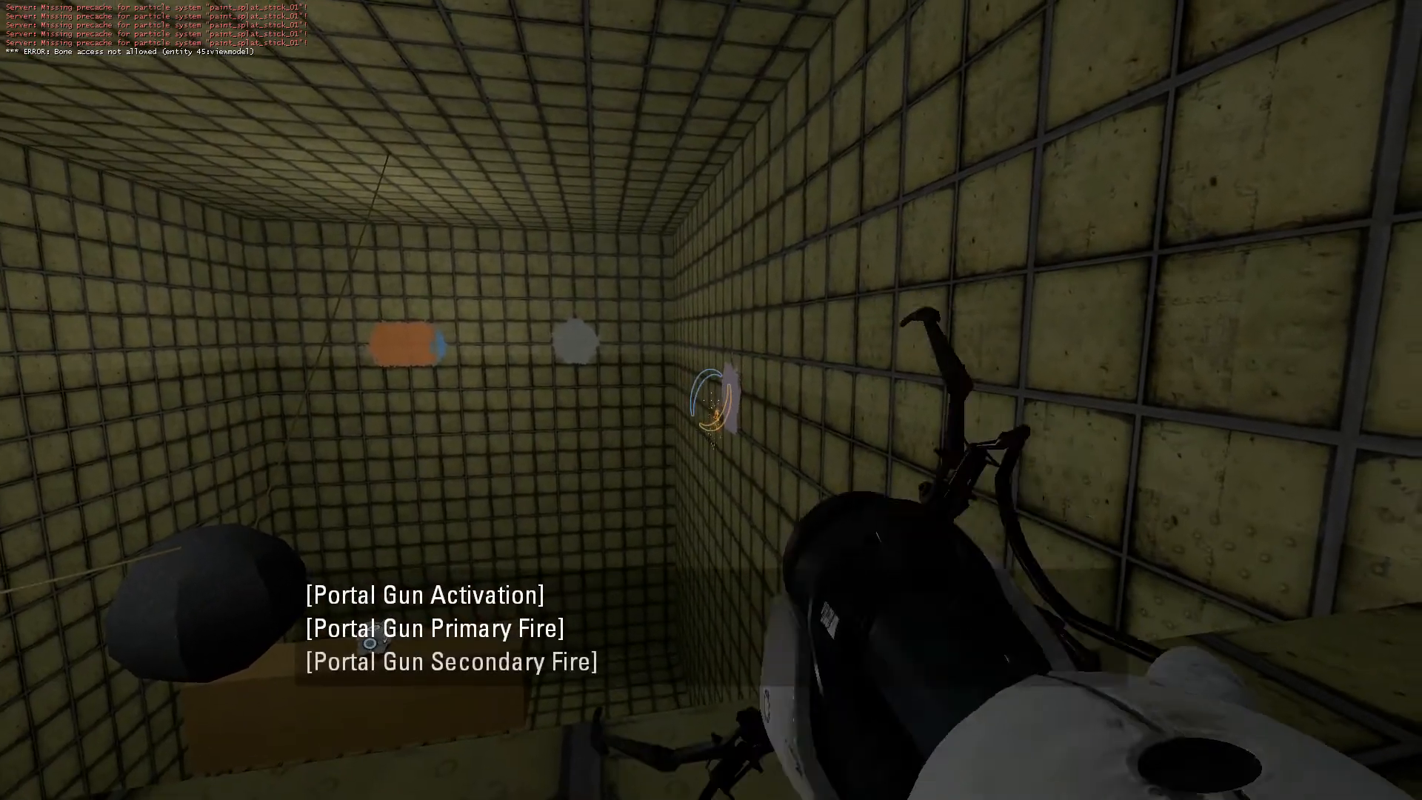
# Walk along the ledge to inspect both pedestal buttons and the gel-marked chamber, and pause the game.
pyautogui.press('d')
pyautogui.press('a')
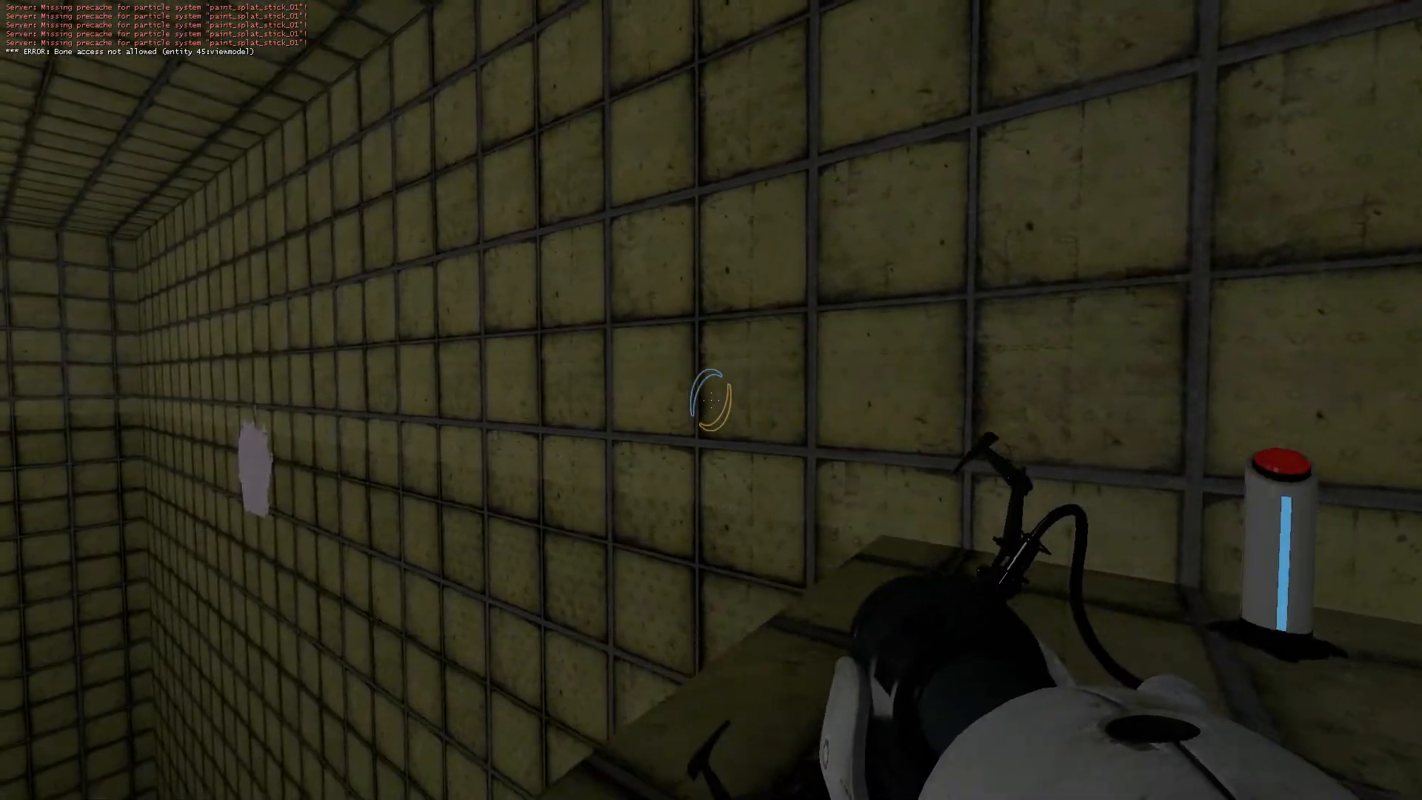
pyautogui.press('s')
pyautogui.press('s')
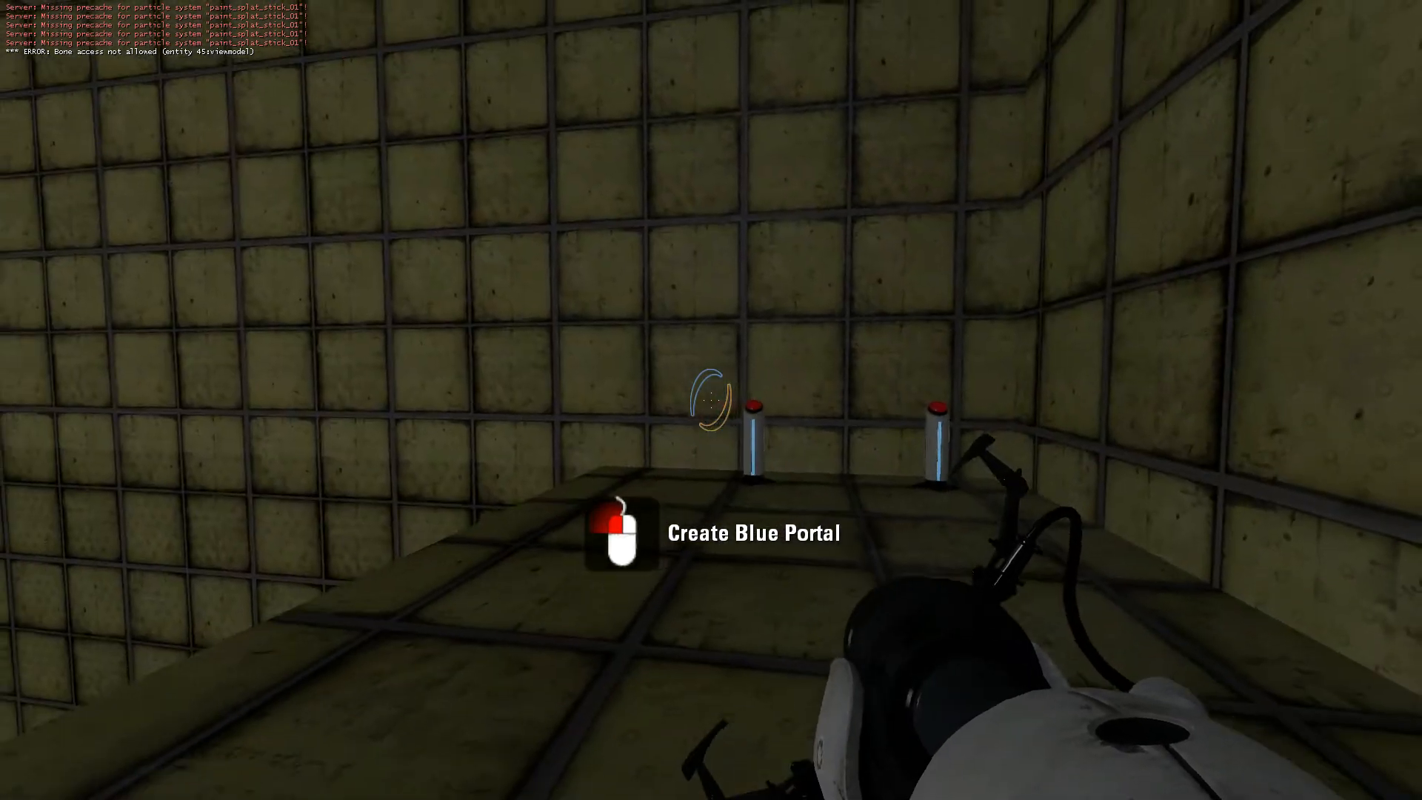
pyautogui.press('w')
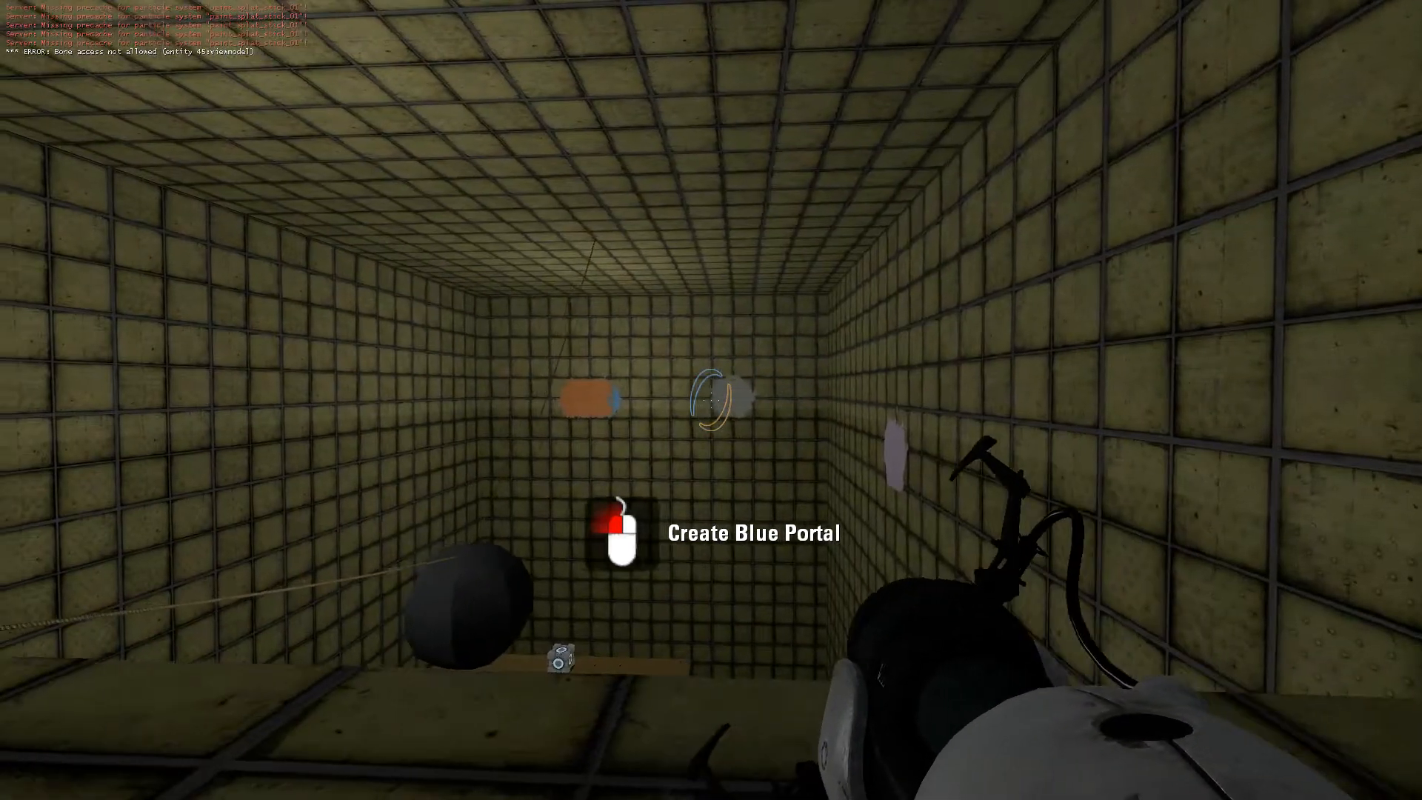
pyautogui.press('w')
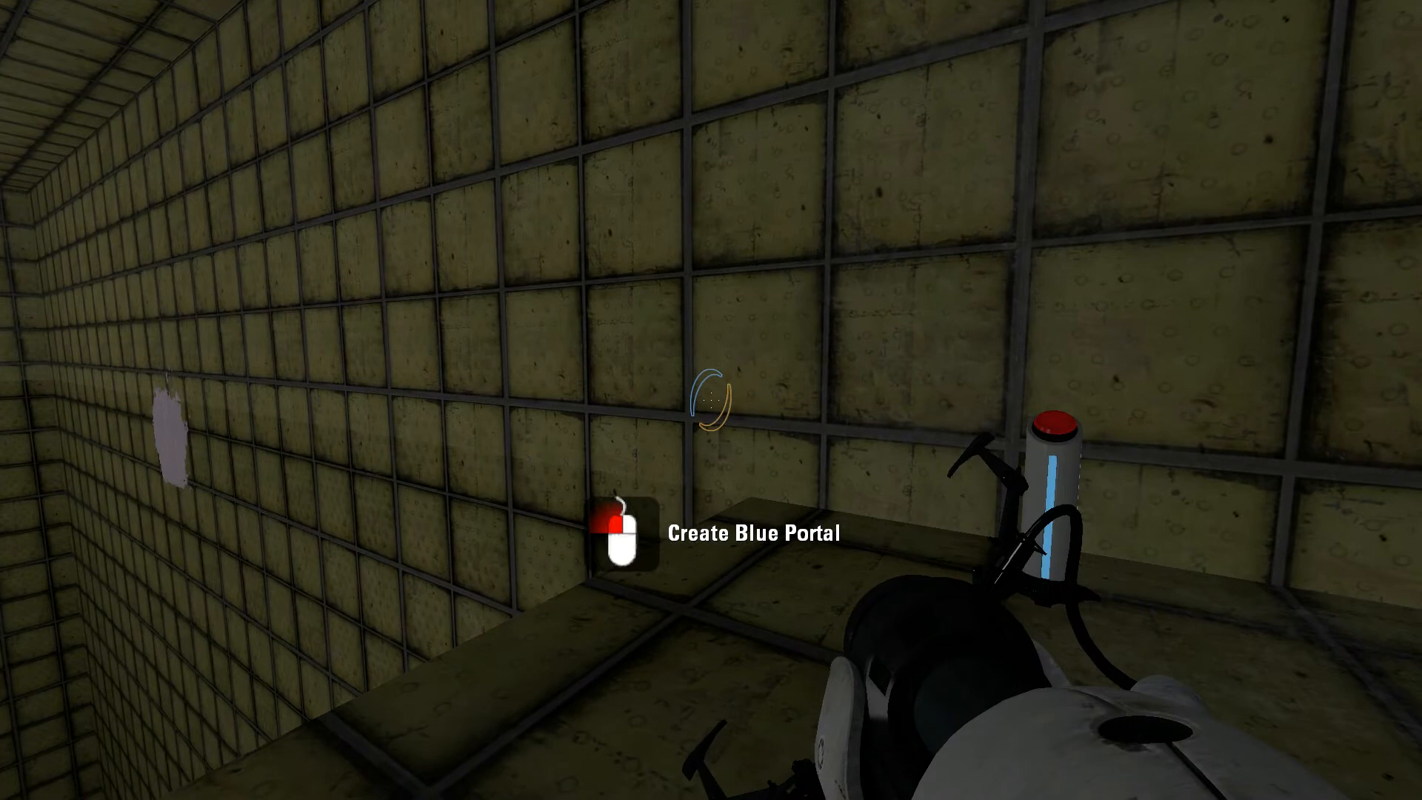
pyautogui.press('s')
pyautogui.press('Escape')
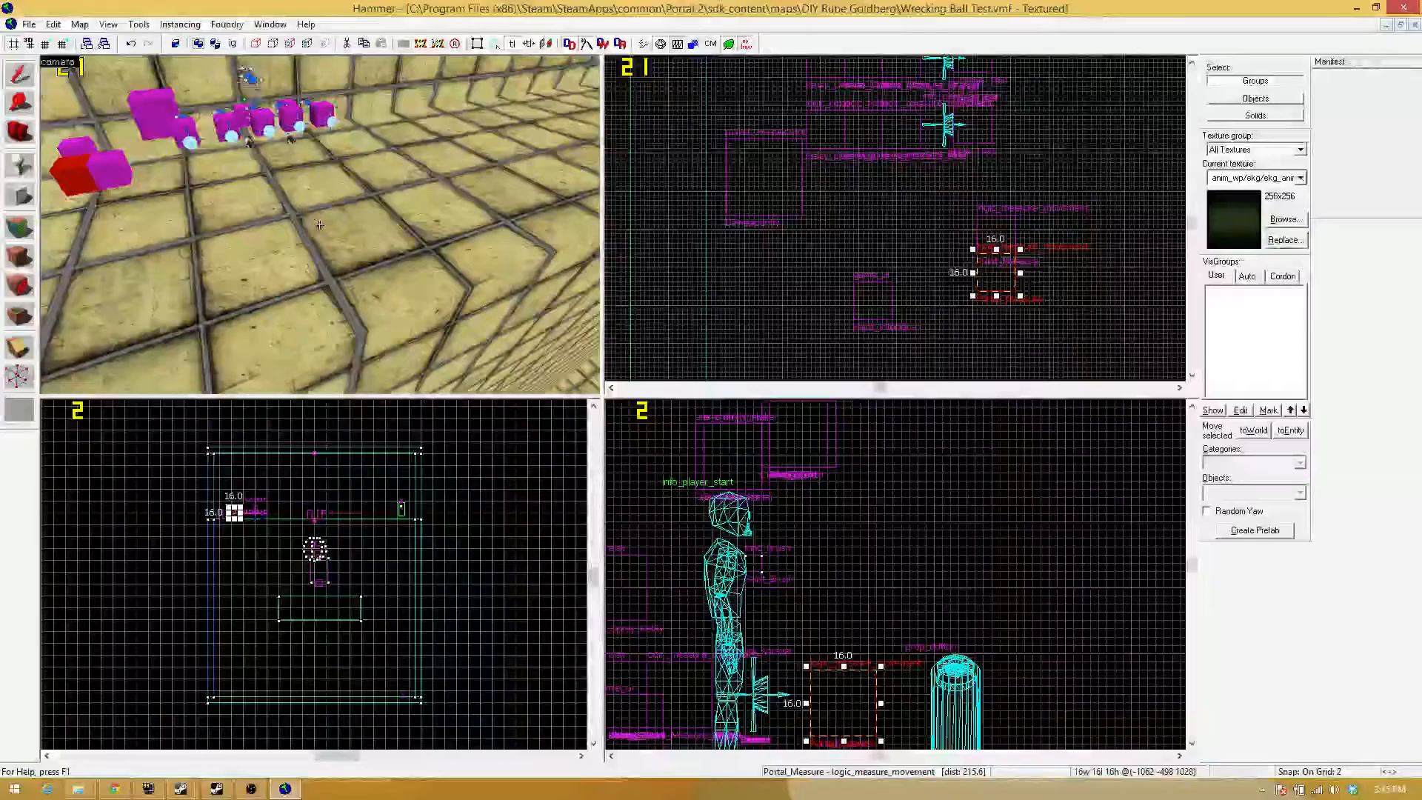
# Switch to Hammer and give the Portals_On button an OnPressed output that sends Deactivate to Paint_Interface, and apply it.
pyautogui.press('w')
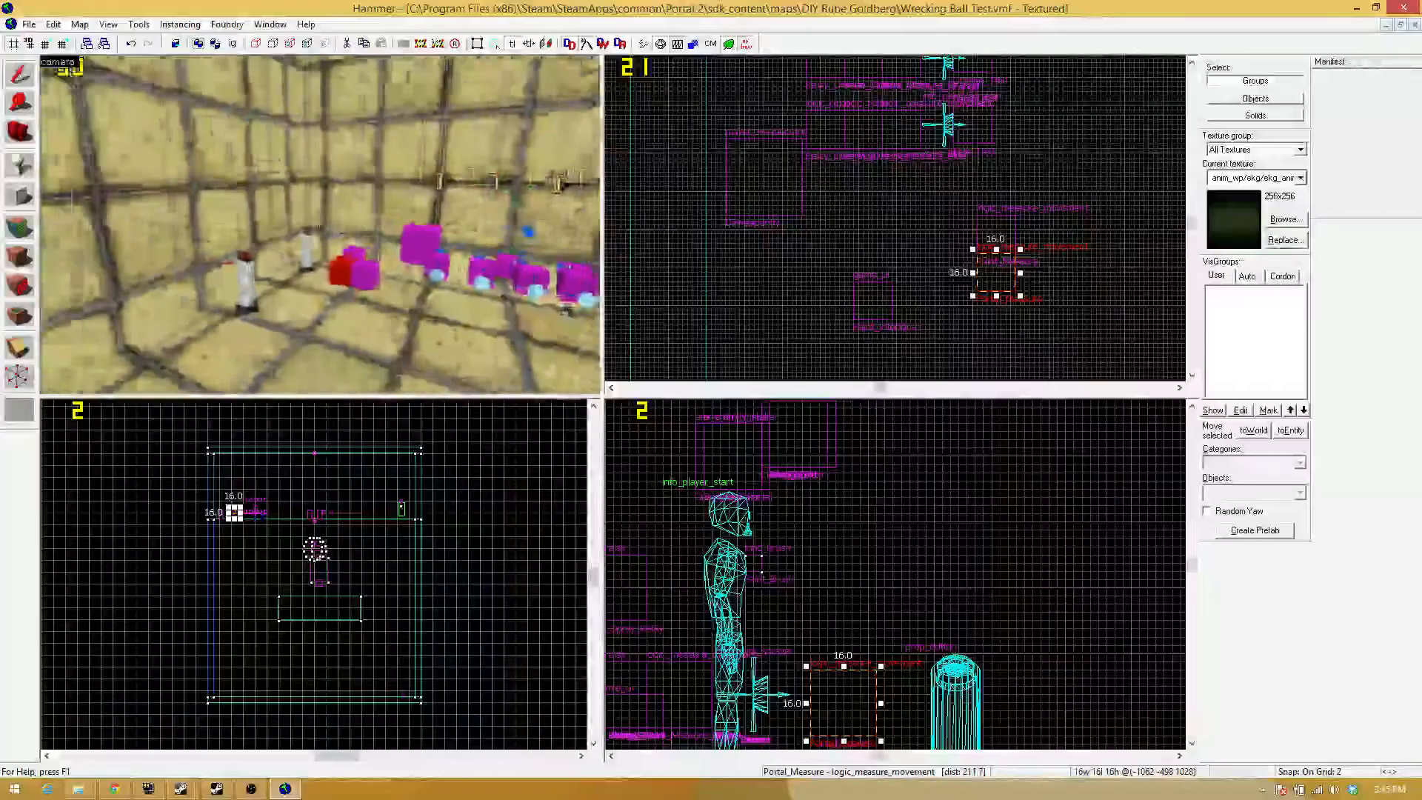
pyautogui.doubleClick(291, 231)
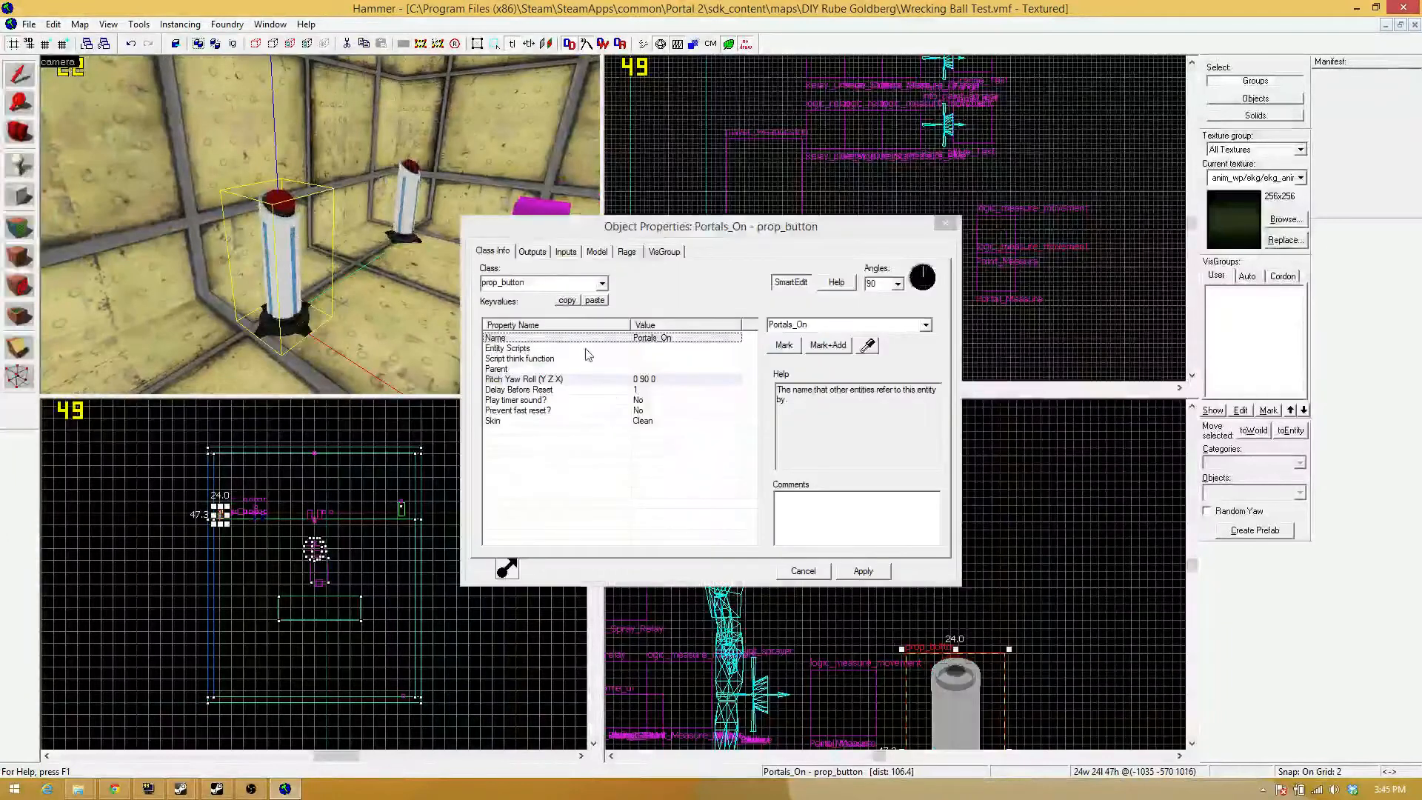
pyautogui.click(533, 251)
pyautogui.click(558, 540)
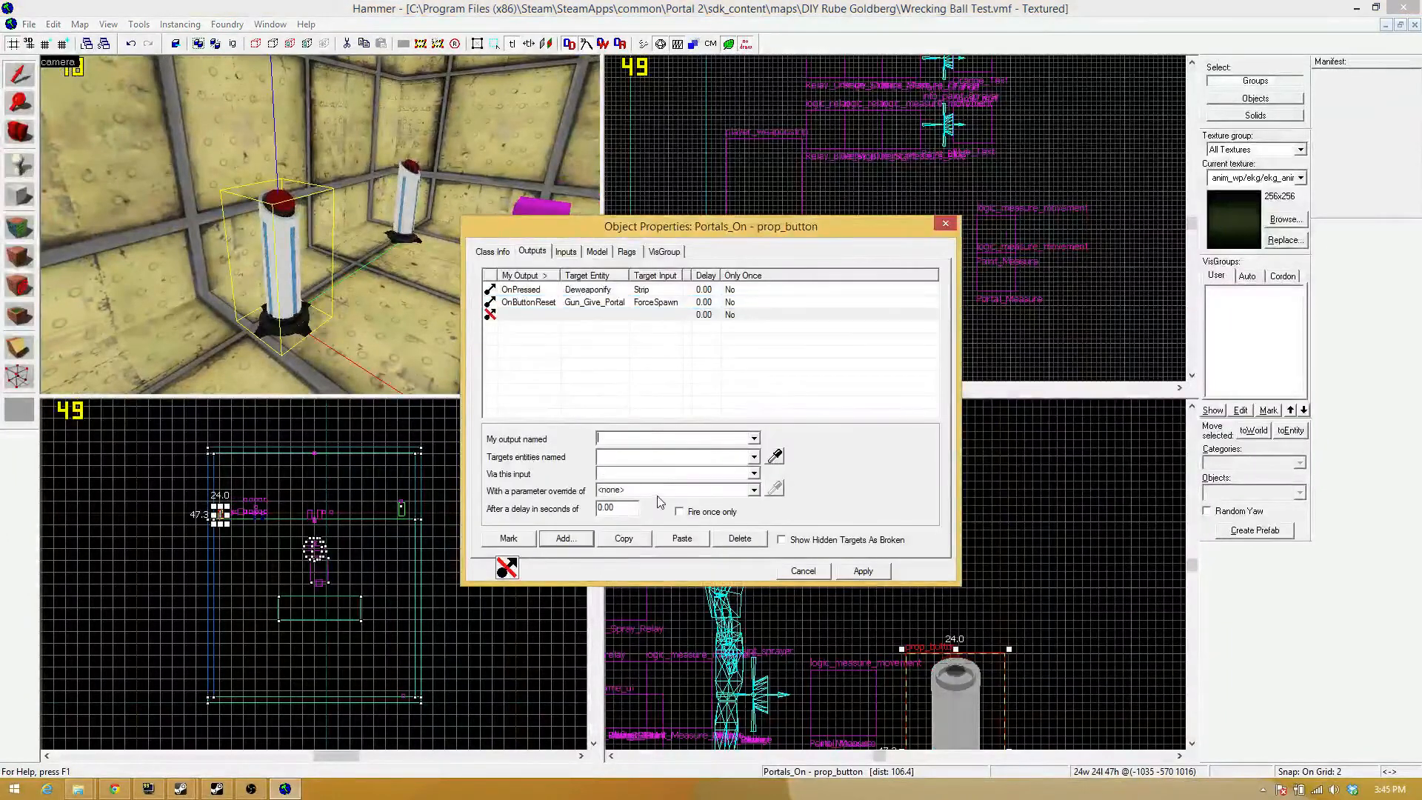
pyautogui.click(753, 439)
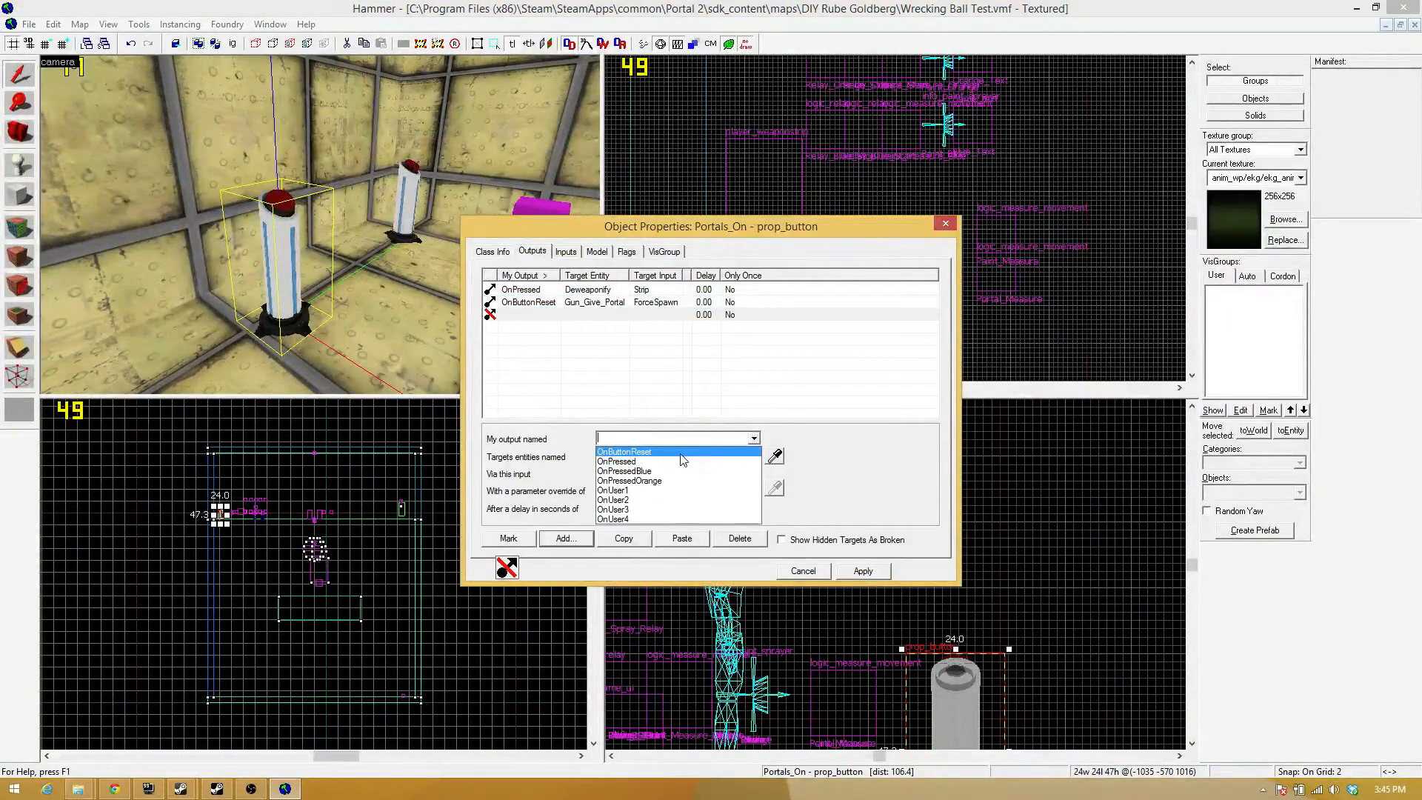
pyautogui.click(675, 462)
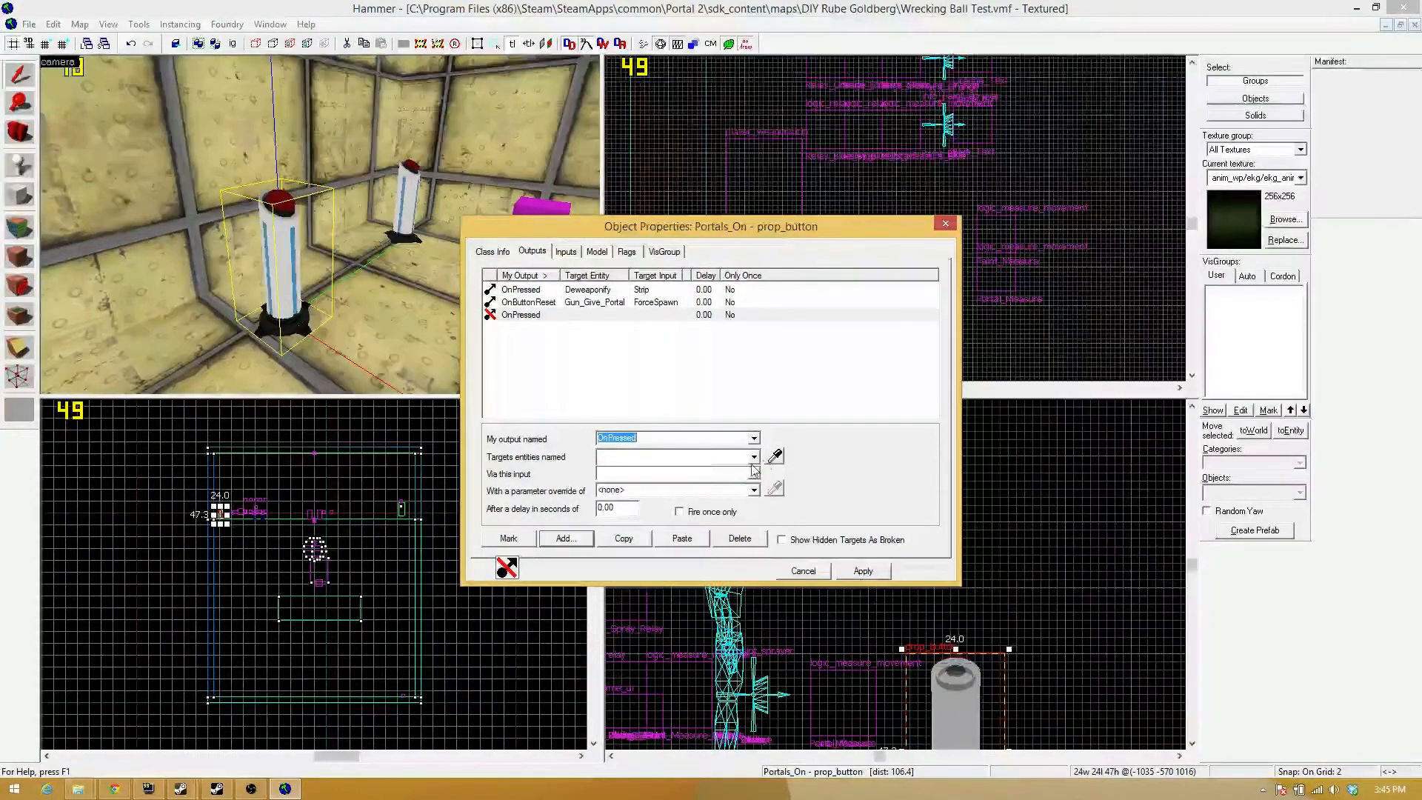
pyautogui.click(774, 455)
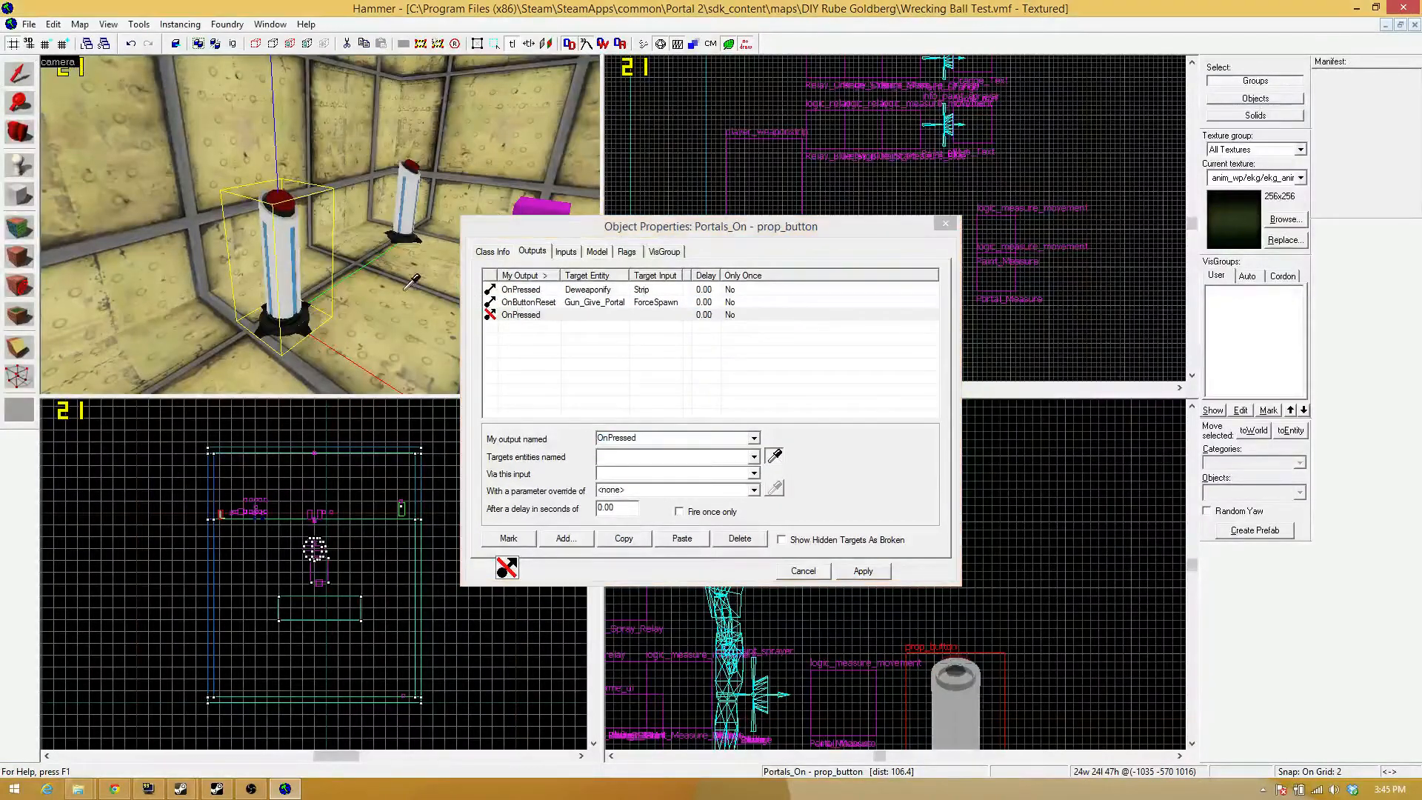
pyautogui.click(319, 230)
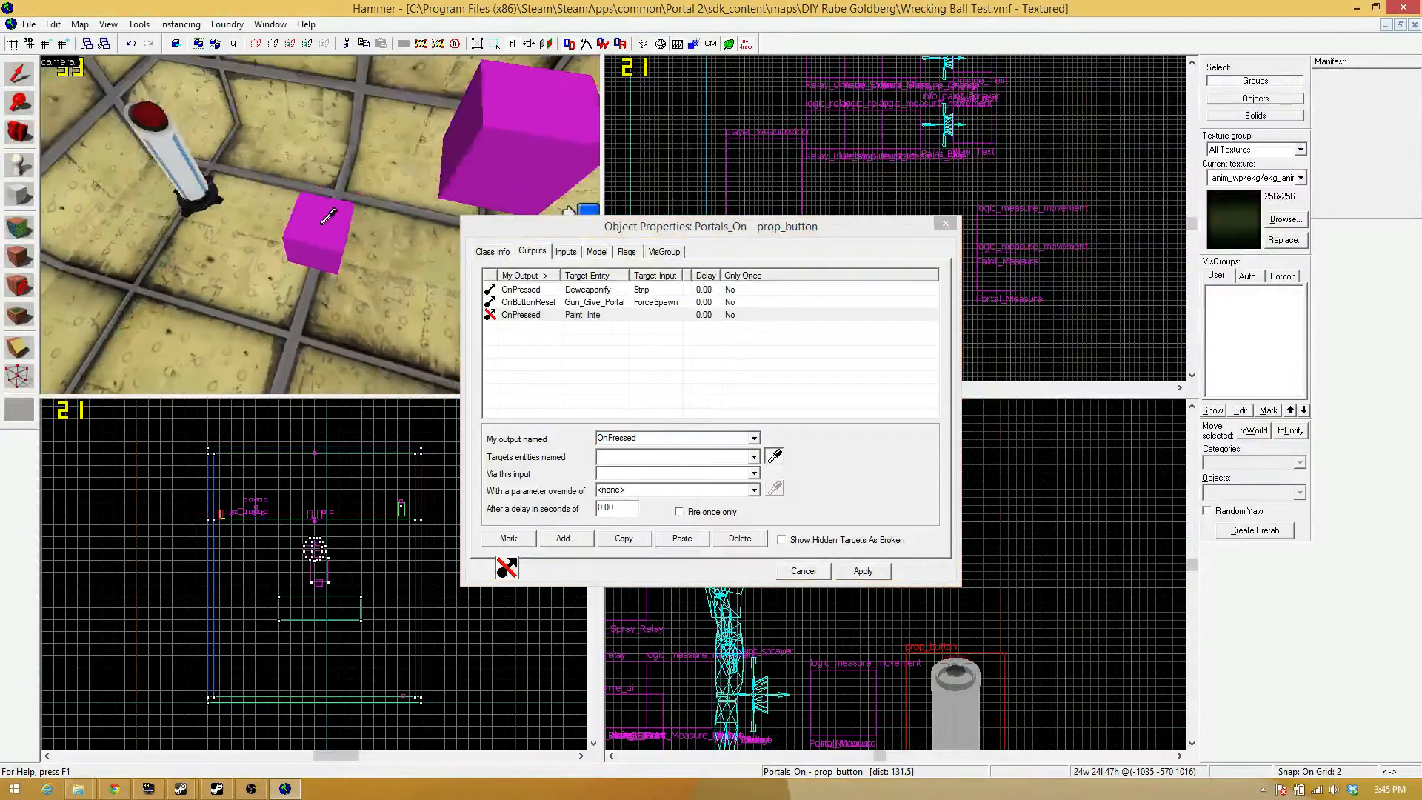
pyautogui.click(753, 473)
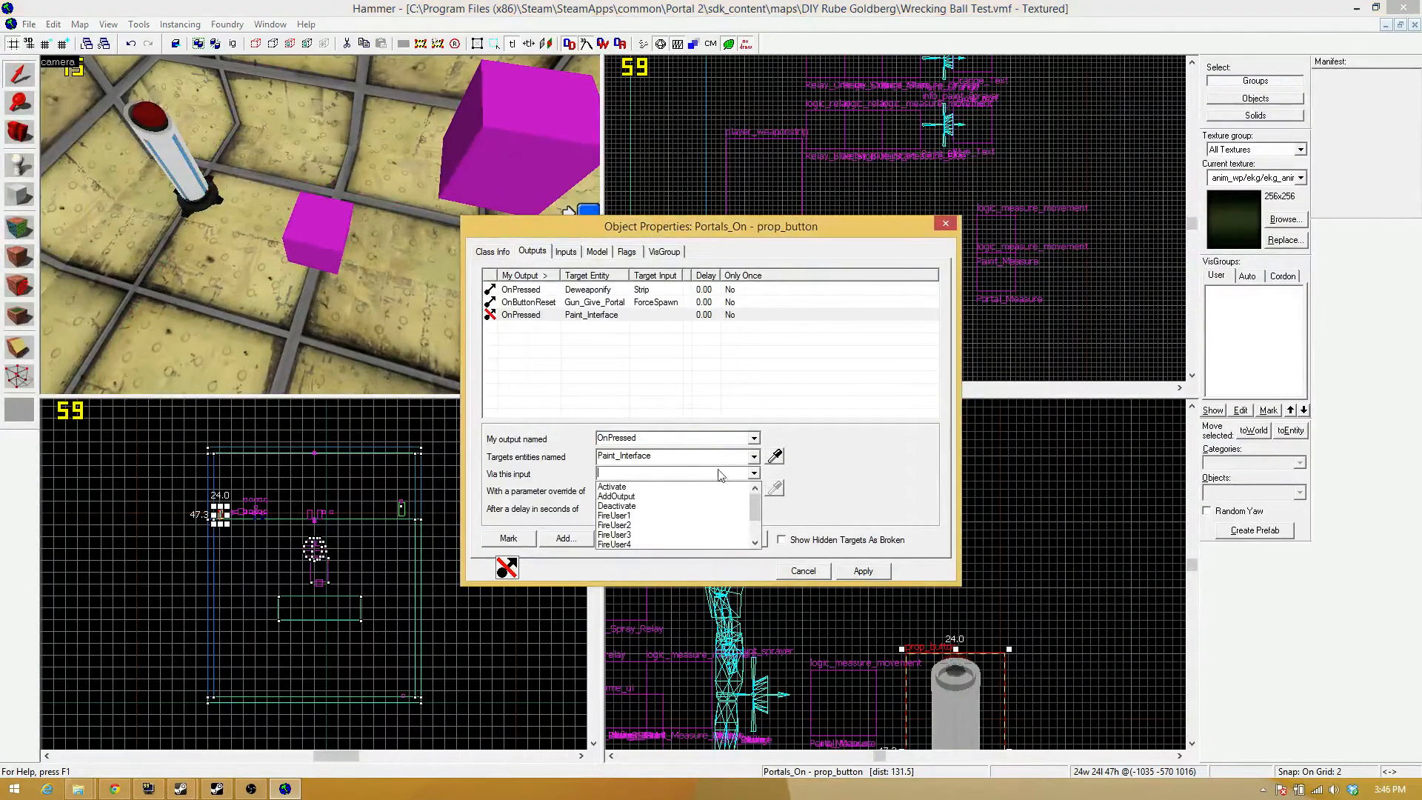
pyautogui.click(641, 506)
pyautogui.click(884, 576)
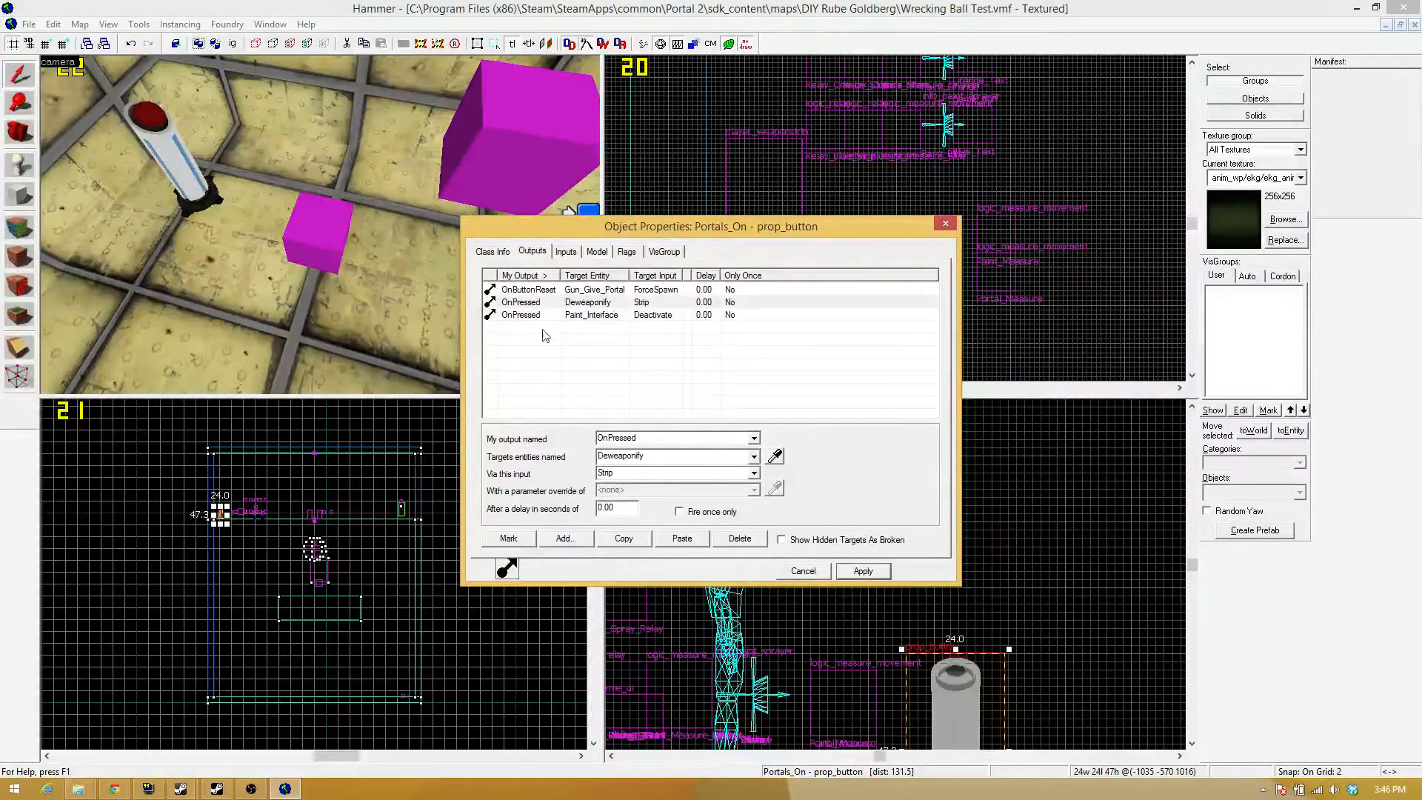
# Change the Text Effect of the Blue_Text game_text entity to Credits and apply it.
pyautogui.press('z')
pyautogui.press('w')
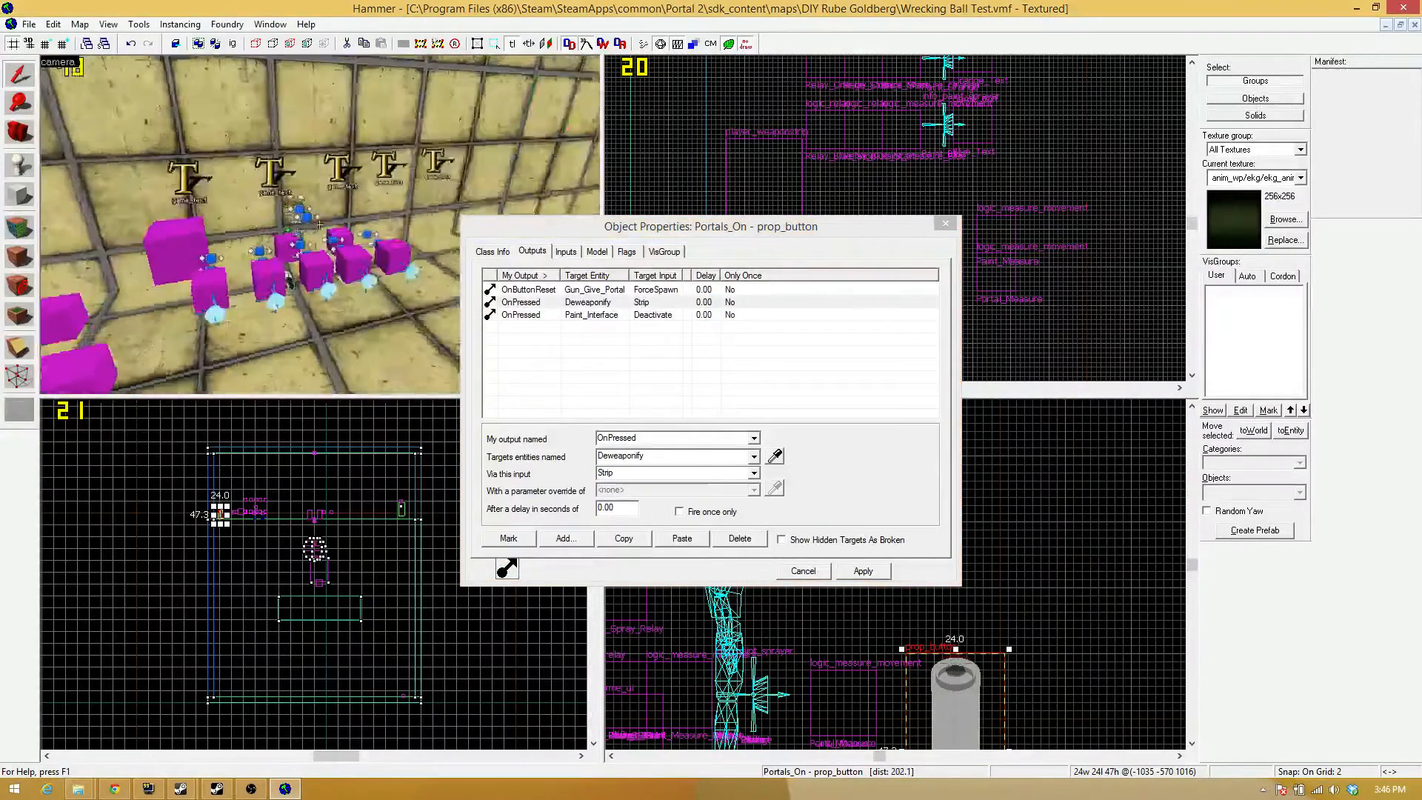
pyautogui.press('z')
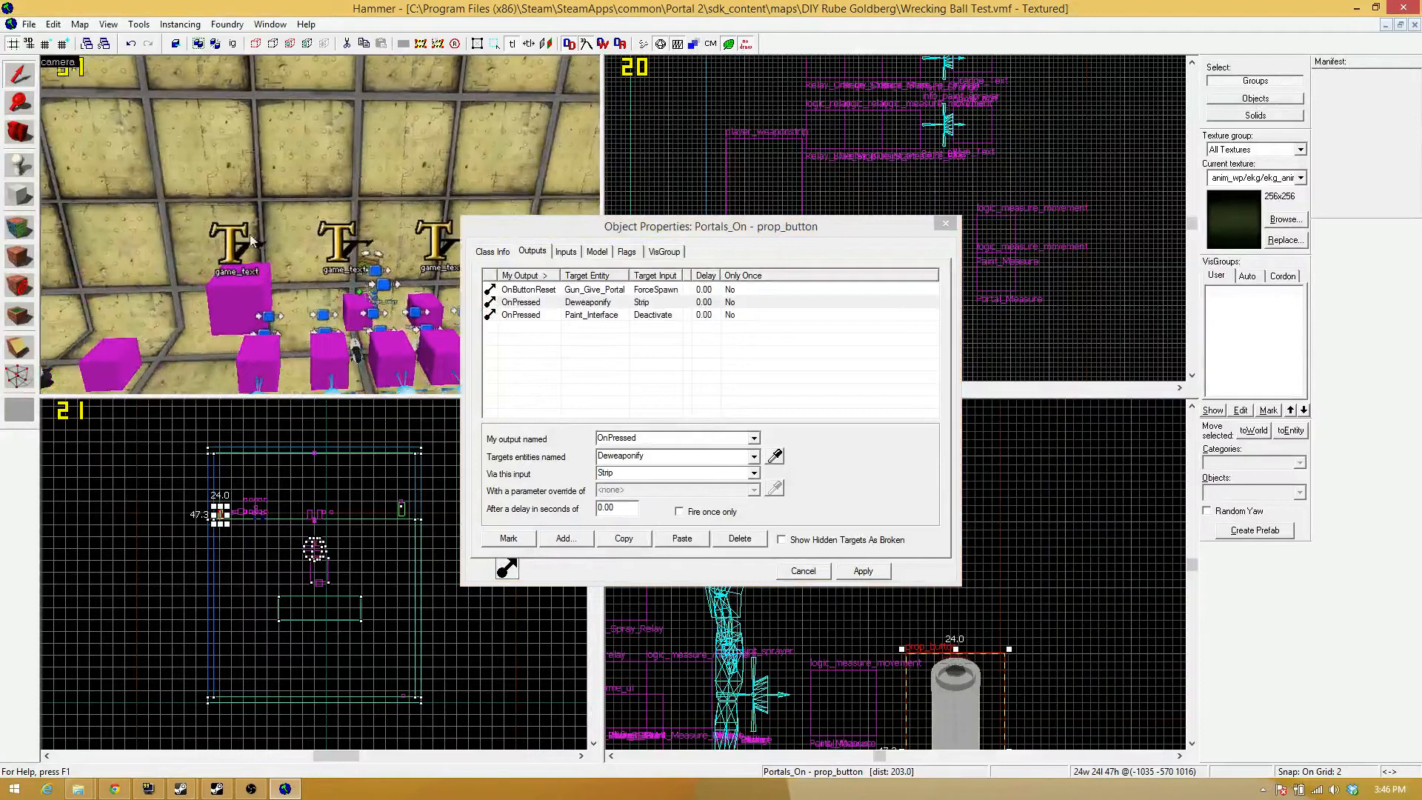
pyautogui.click(232, 231)
pyautogui.click(476, 253)
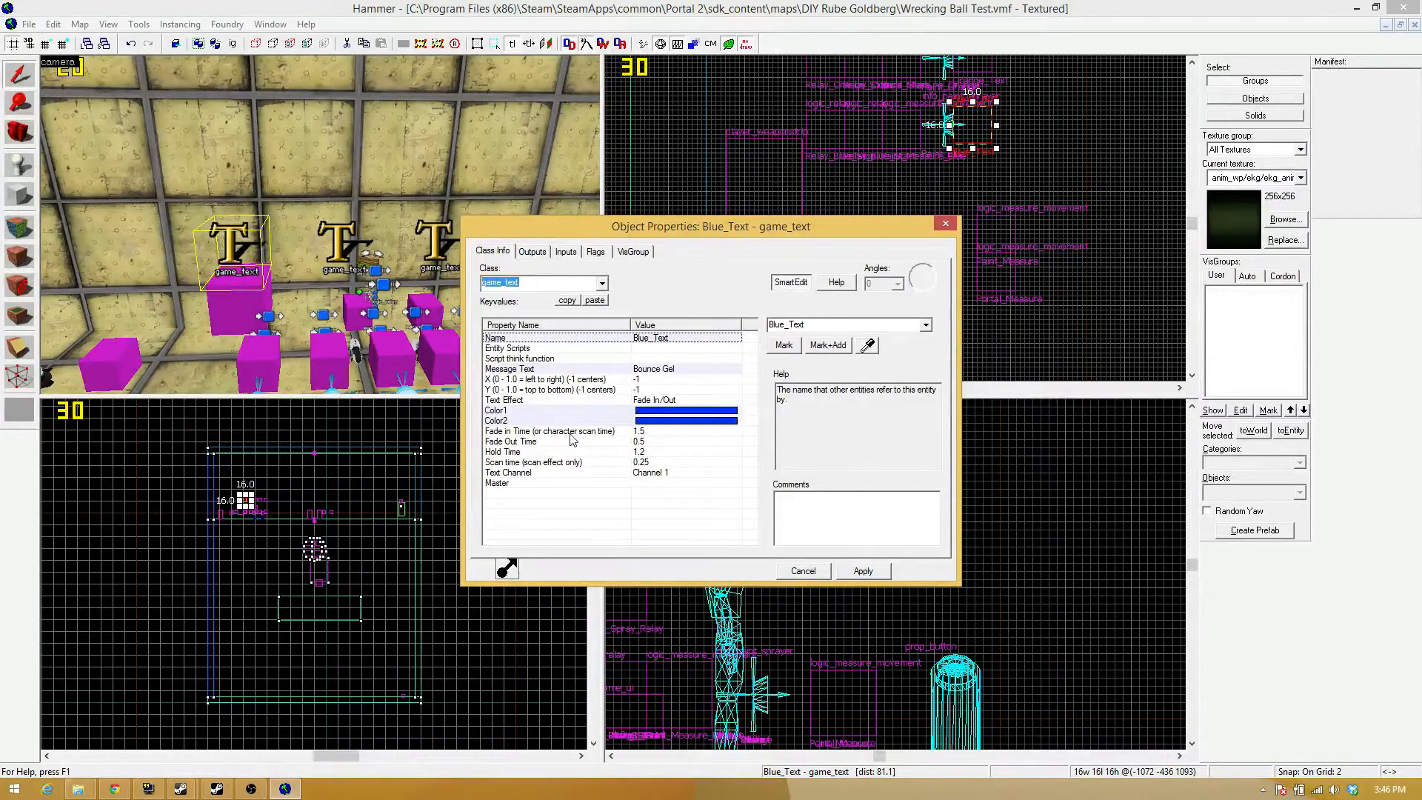
pyautogui.click(645, 433)
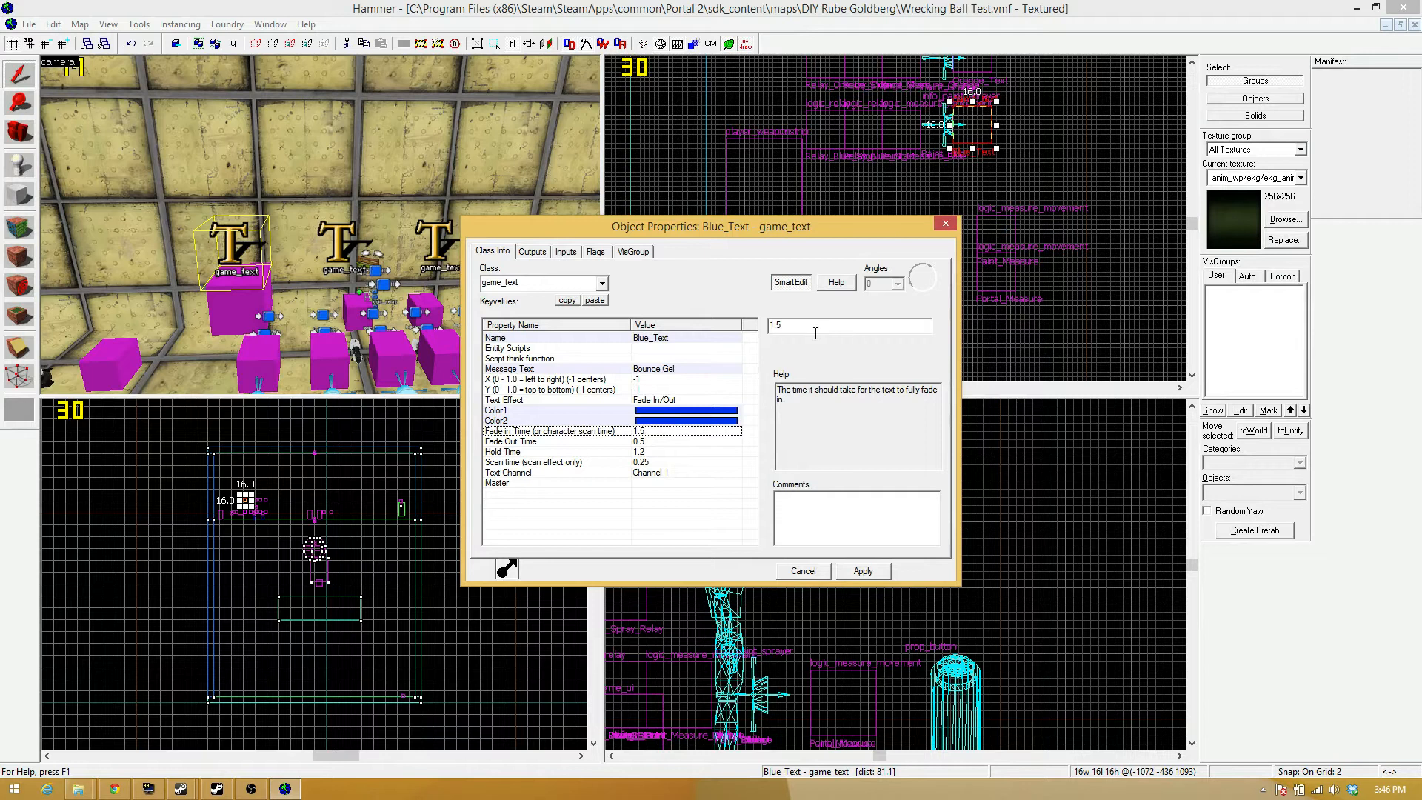
pyautogui.click(666, 400)
pyautogui.click(926, 324)
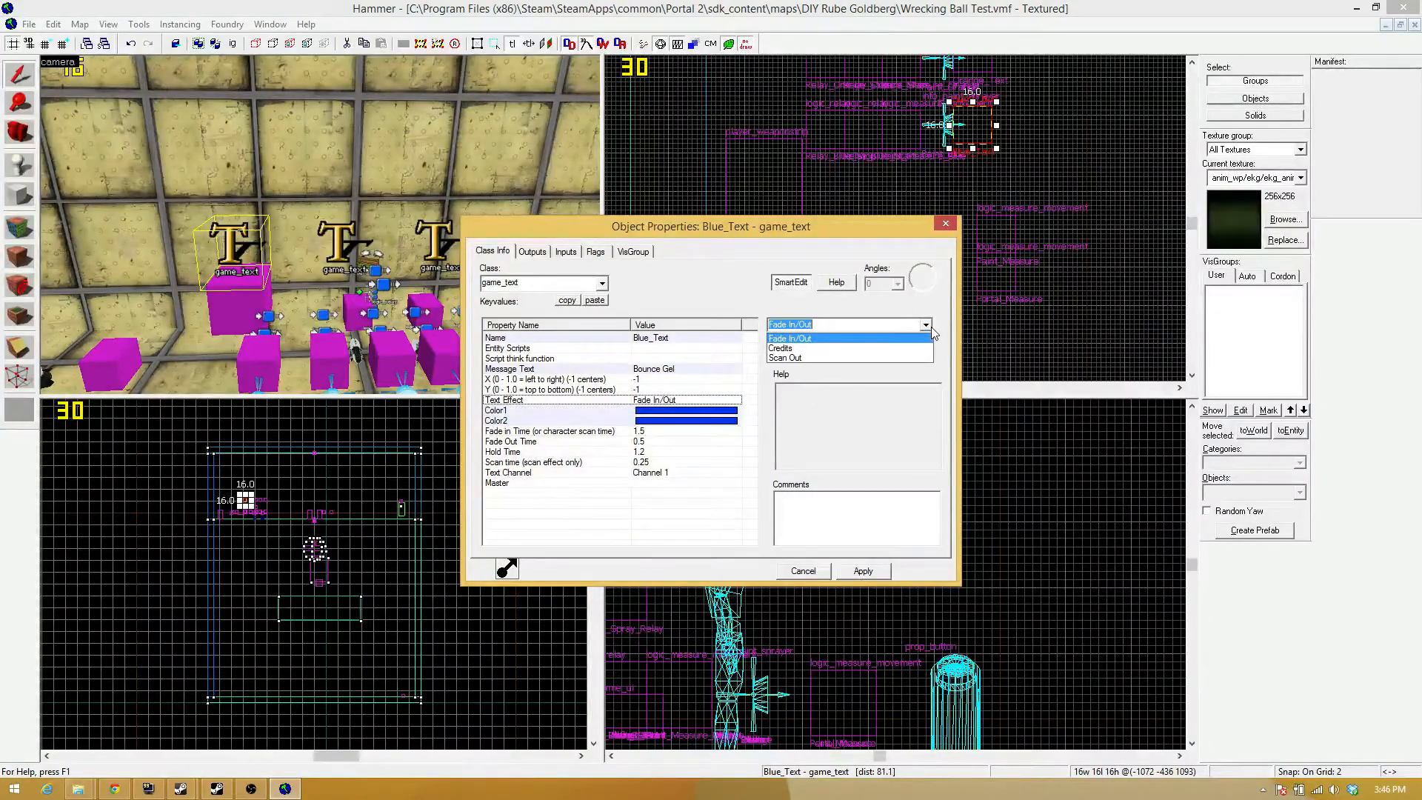
pyautogui.click(817, 348)
pyautogui.click(852, 568)
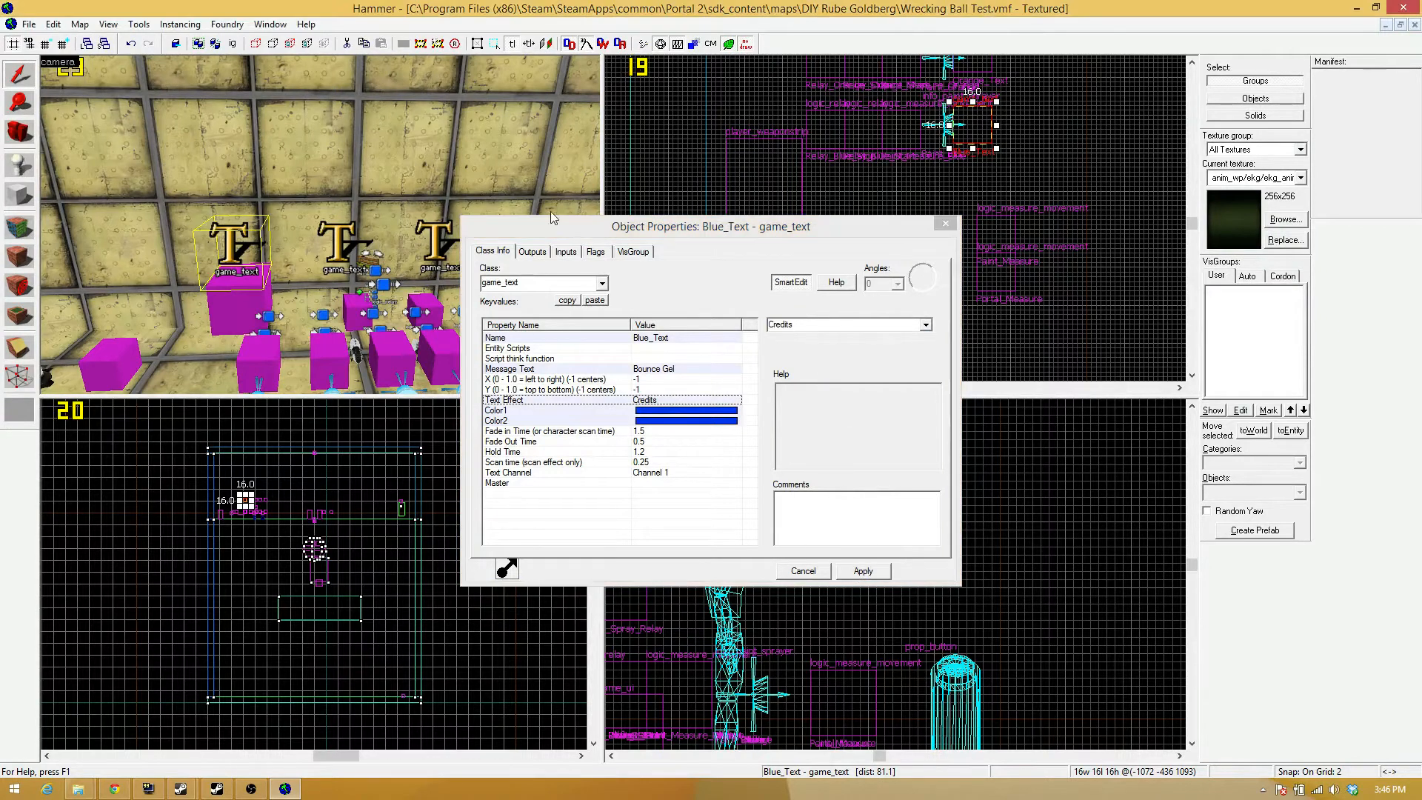
# Select the other four game_text entities together, set their Text Effect to Credits, apply it, and close the properties.
pyautogui.click(330, 238)
pyautogui.press('z')
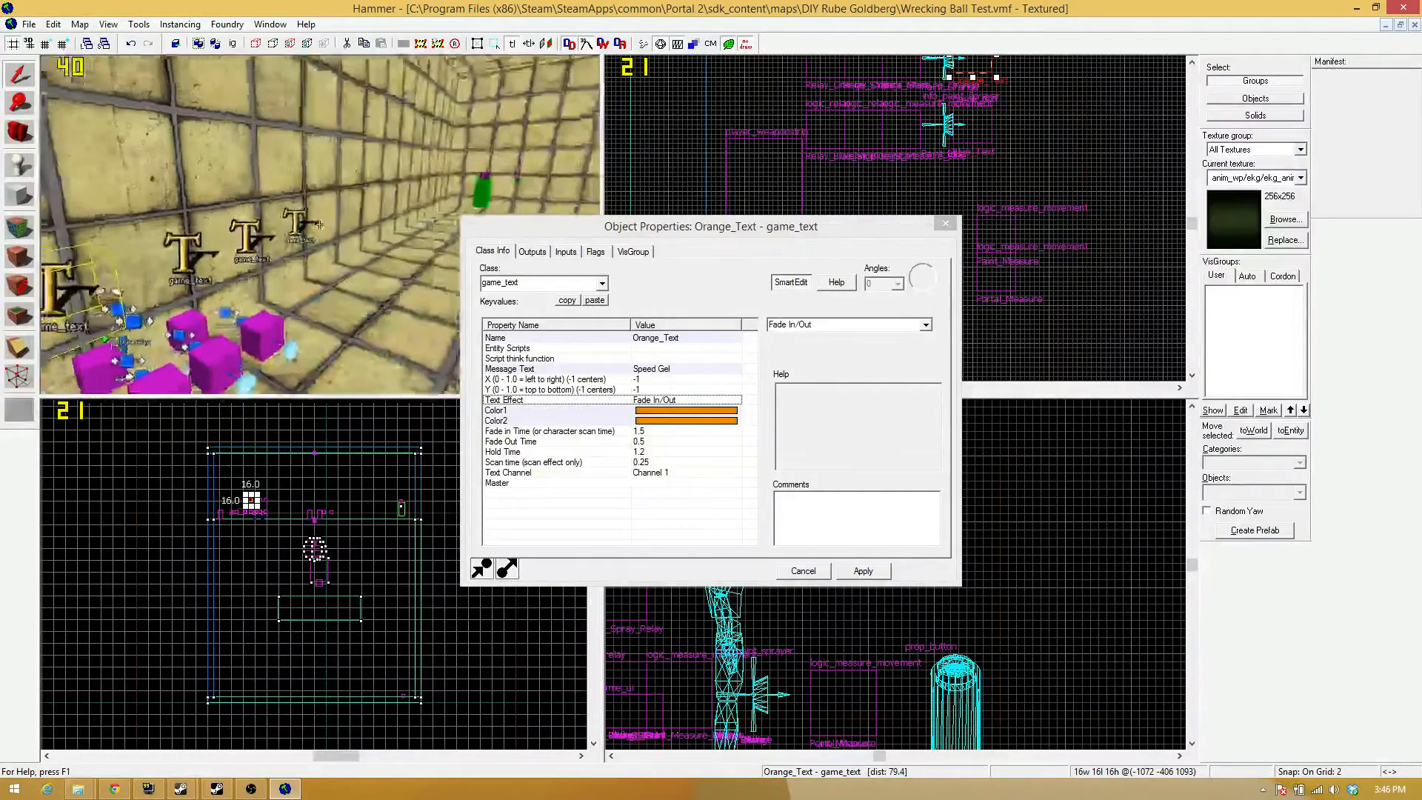
pyautogui.press('z')
pyautogui.click(244, 263)
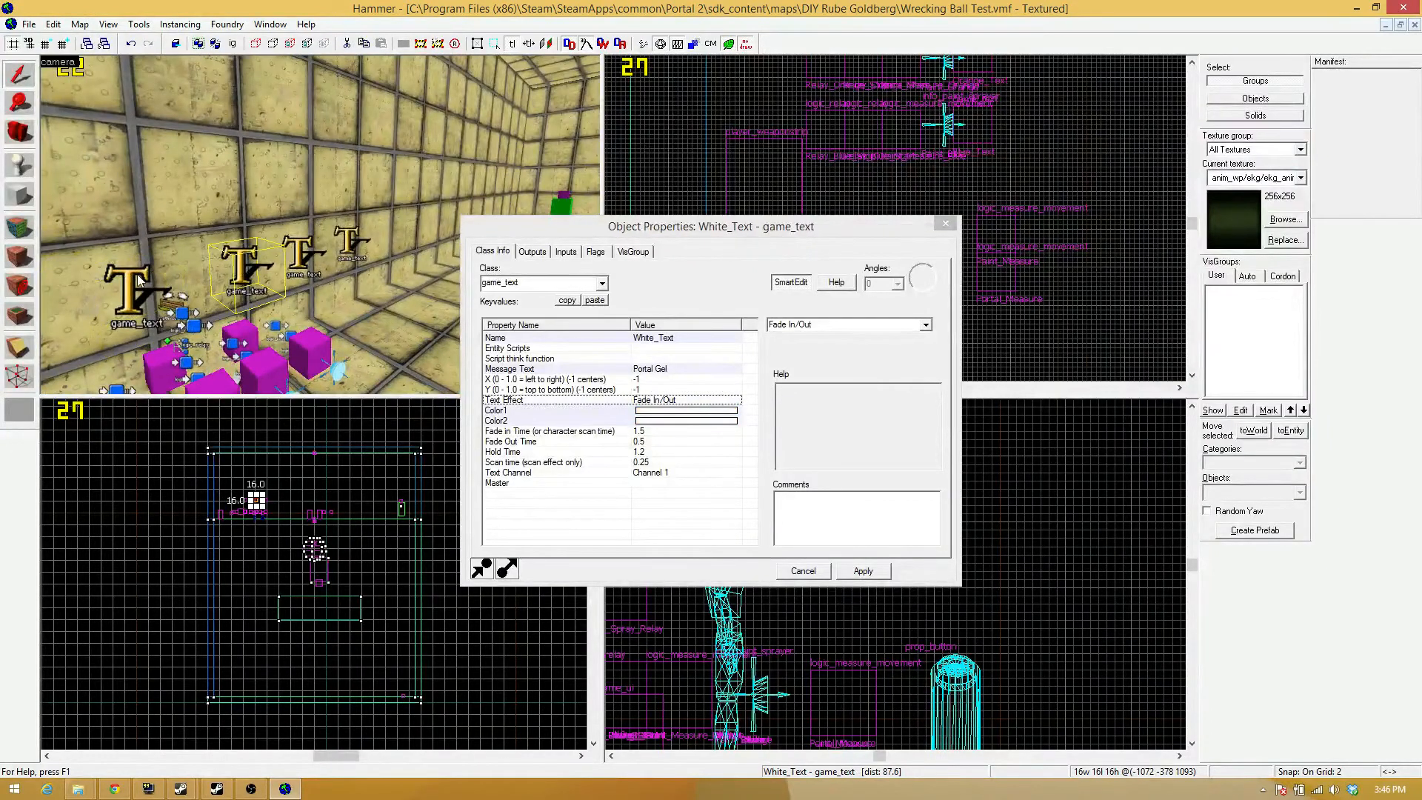
pyautogui.keyDown('ctrl'); pyautogui.click(151, 271); pyautogui.keyUp('ctrl')
pyautogui.keyDown('ctrl'); pyautogui.click(293, 252); pyautogui.keyUp('ctrl')
pyautogui.keyDown('ctrl'); pyautogui.click(349, 234); pyautogui.keyUp('ctrl')
pyautogui.click(925, 325)
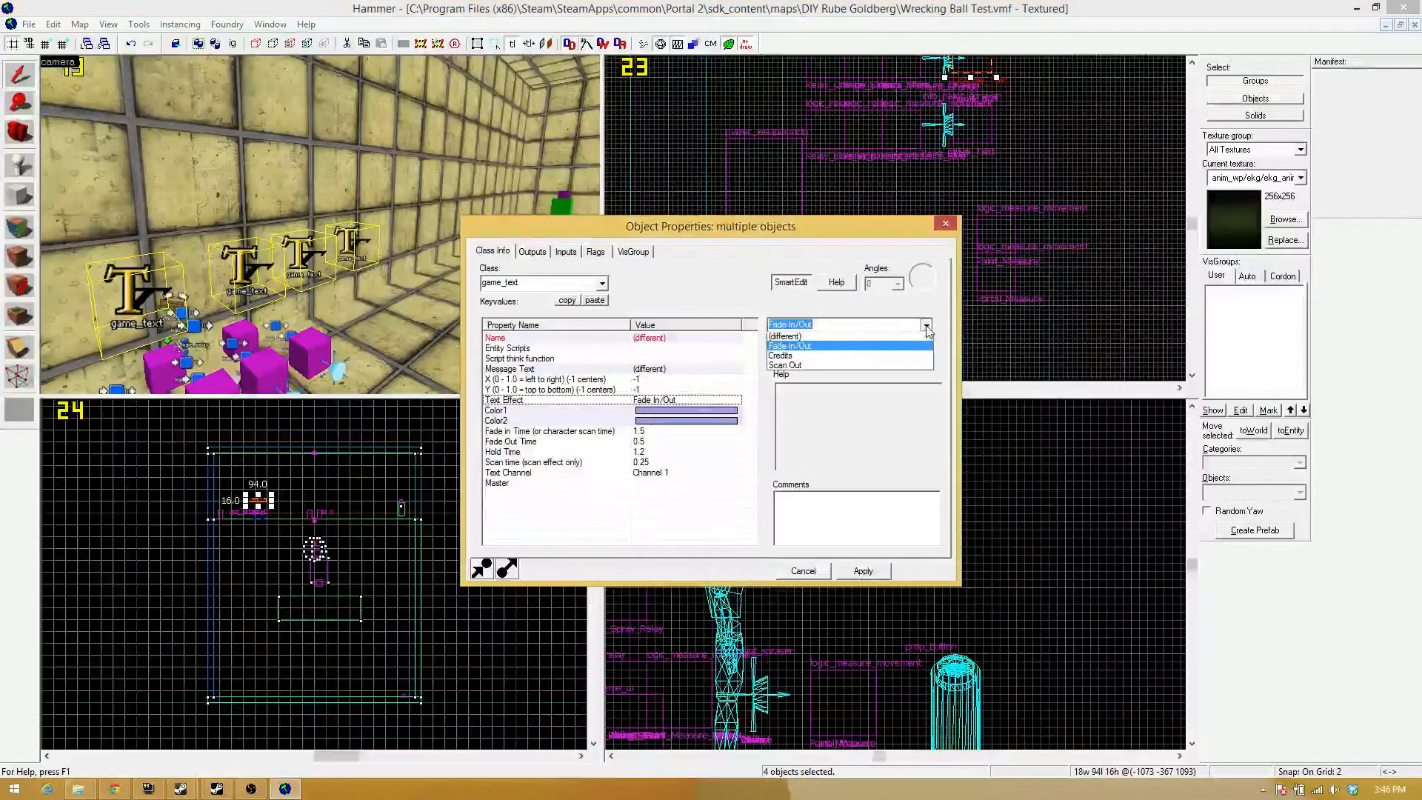
pyautogui.click(856, 348)
pyautogui.click(859, 572)
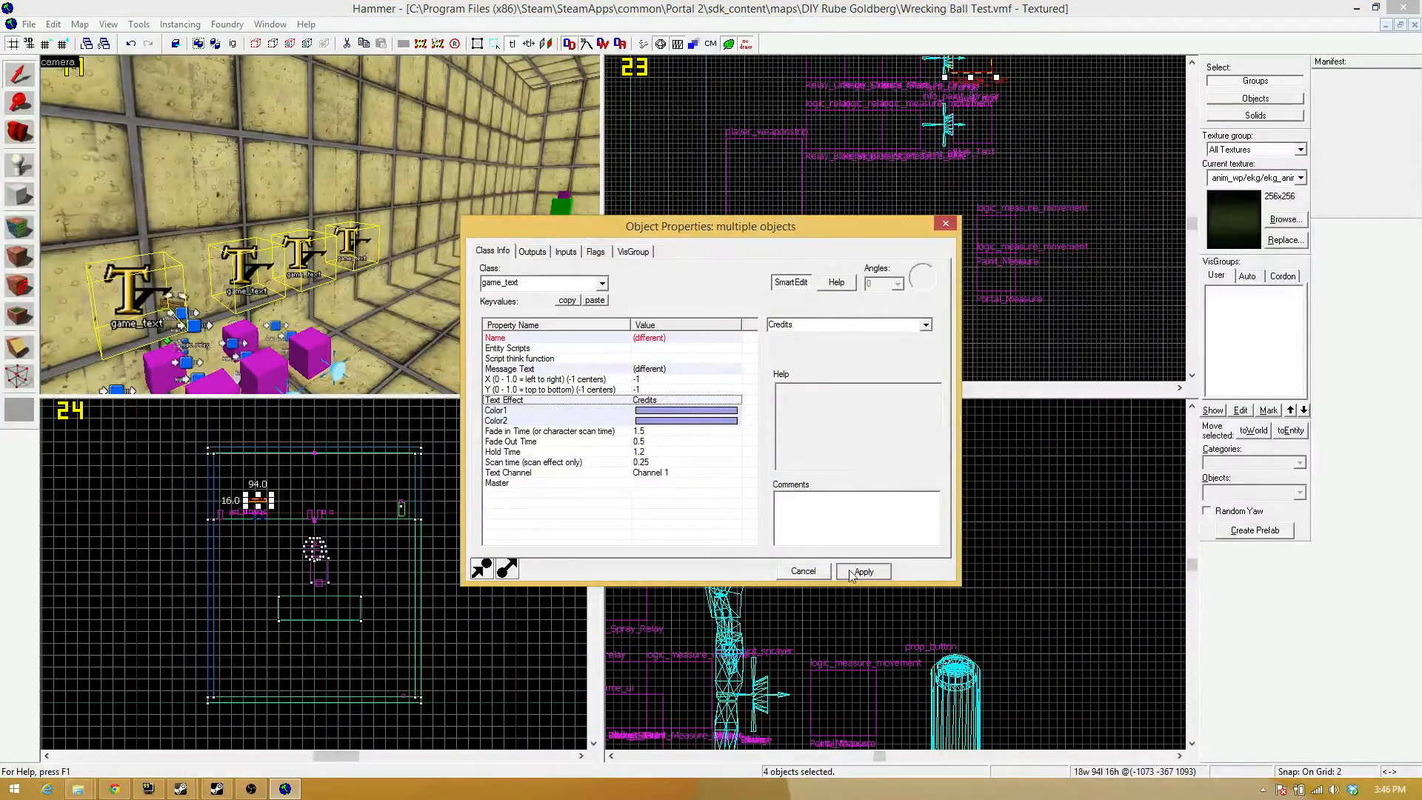
pyautogui.click(941, 225)
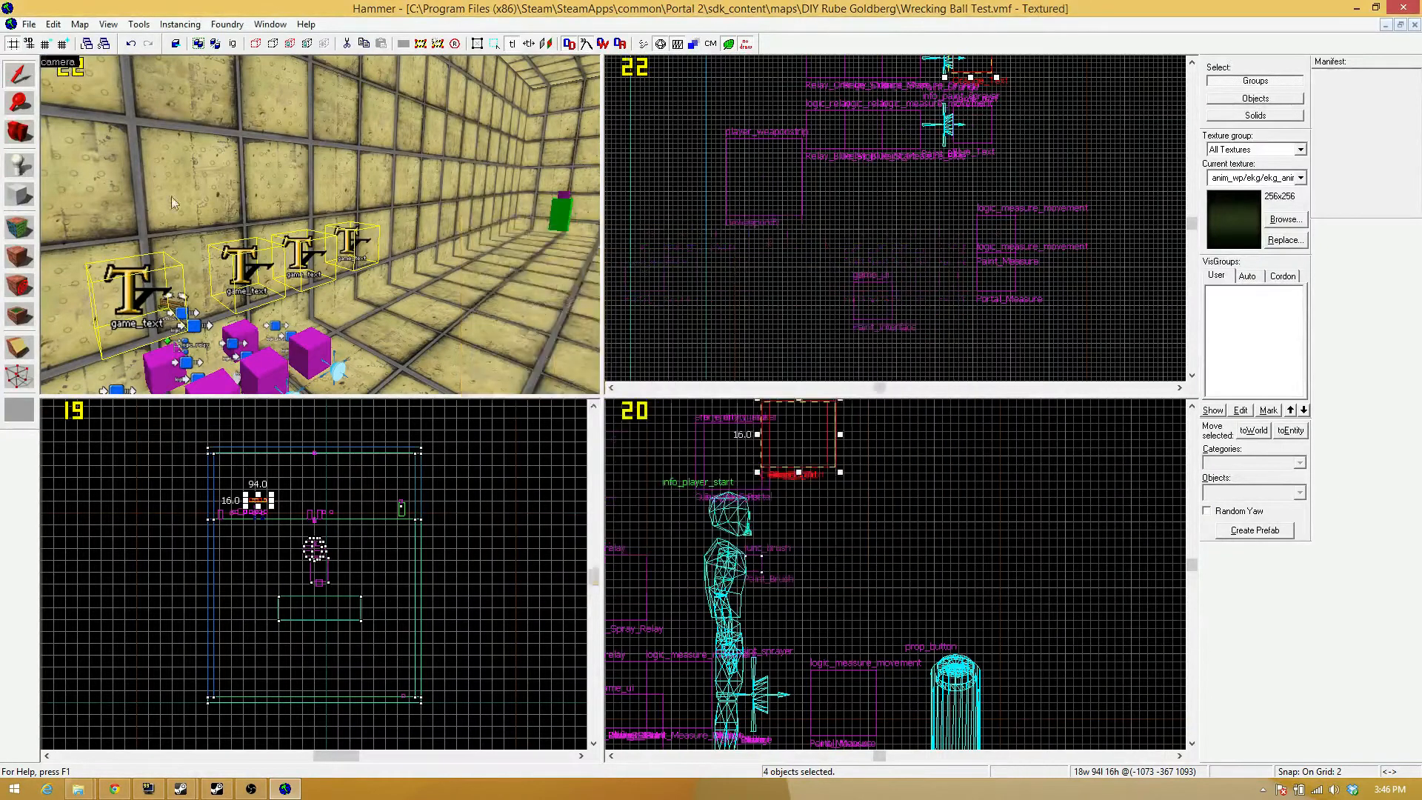
pyautogui.press('z')
pyautogui.press('s')
pyautogui.press('z')
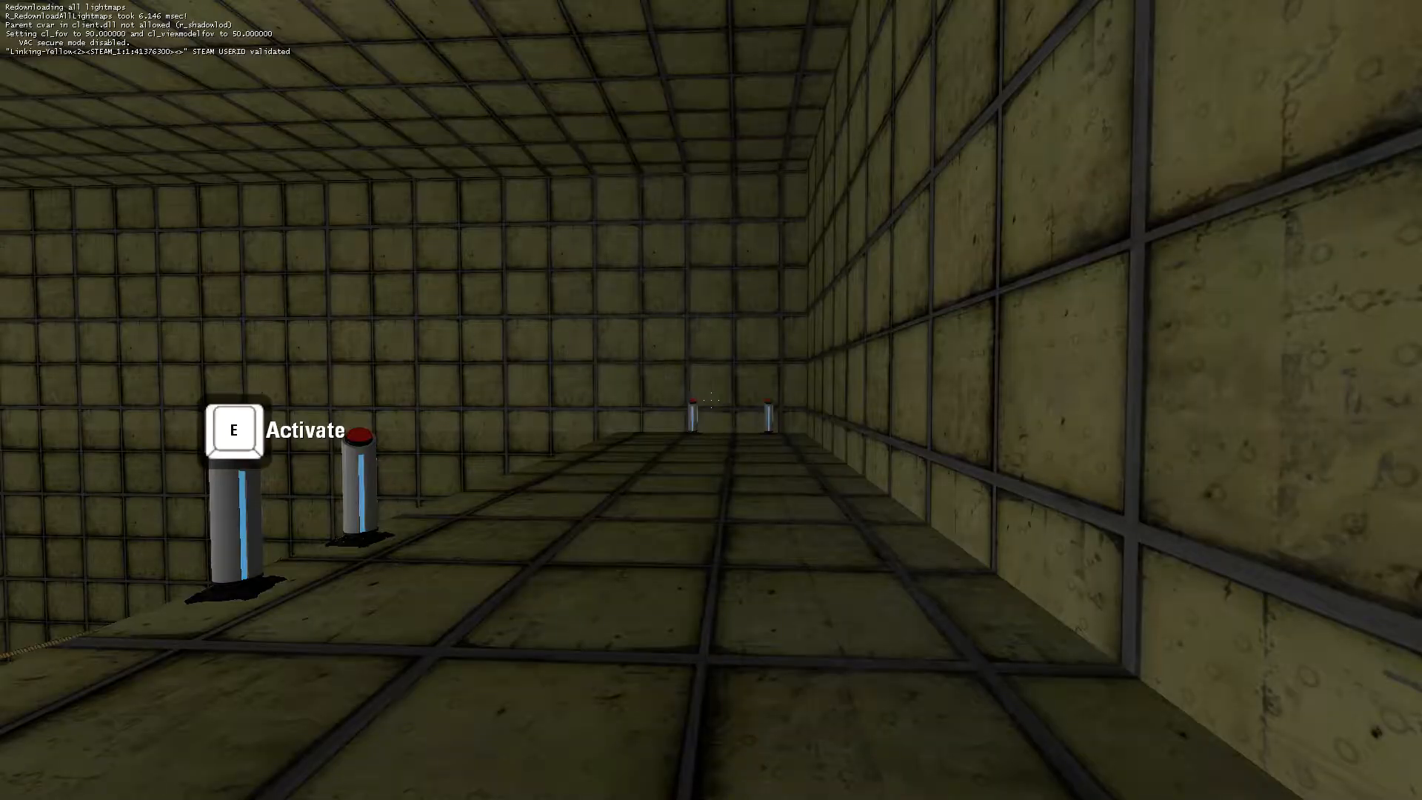
# In the running game, walk to the portal gun's pedestal button, activate it, and test both primary and secondary fire.
pyautogui.press('w')
pyautogui.press('w')
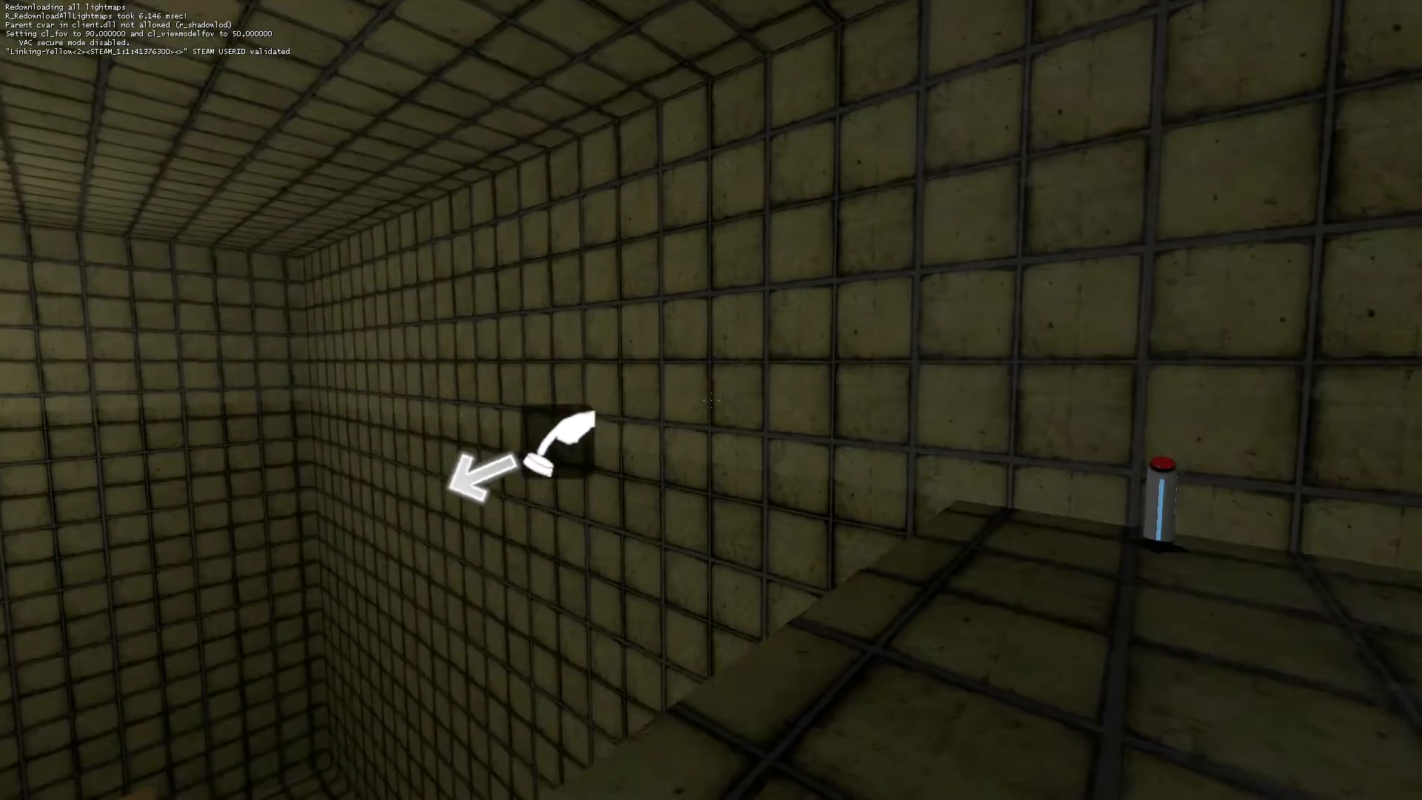
pyautogui.press('e')
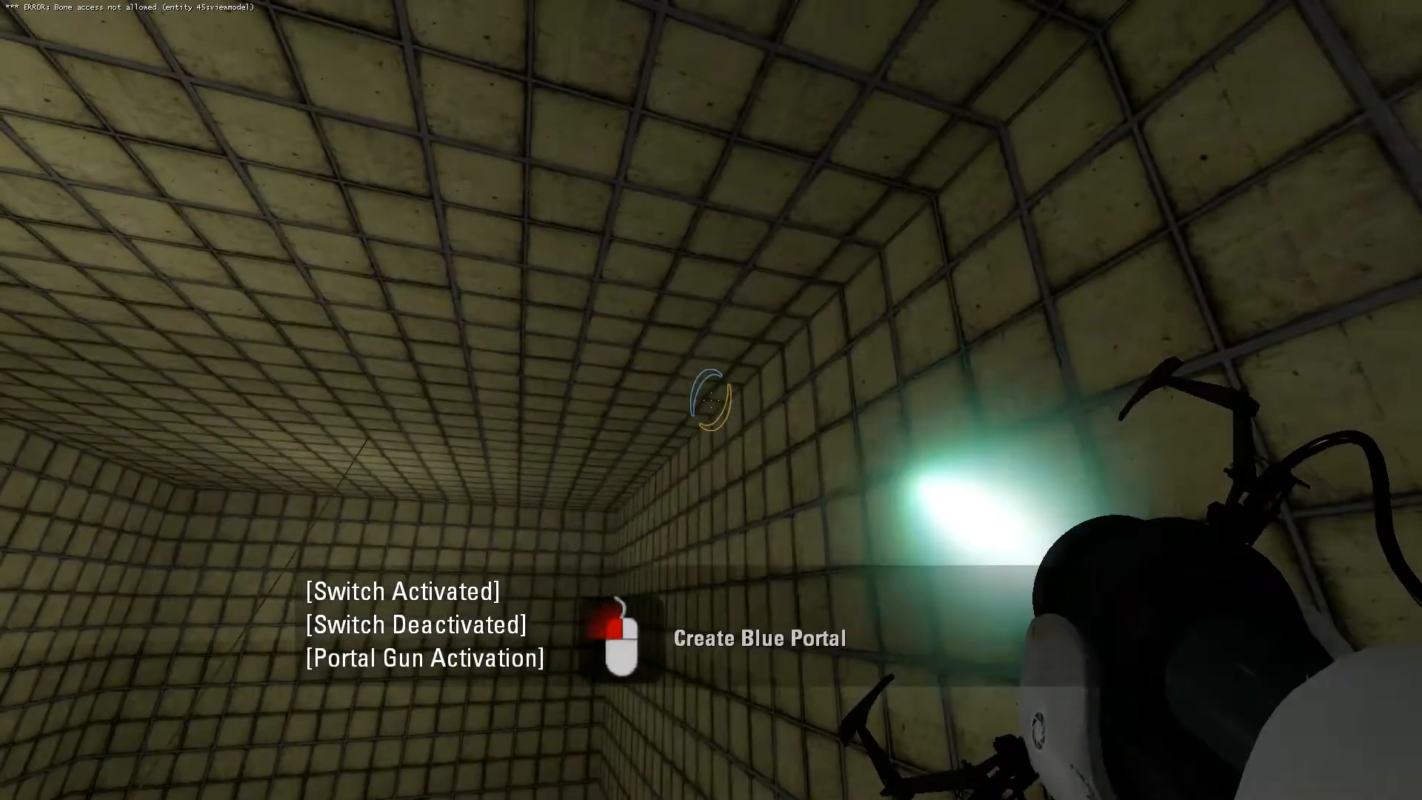
pyautogui.click(711, 400)
pyautogui.rightClick(711, 400)
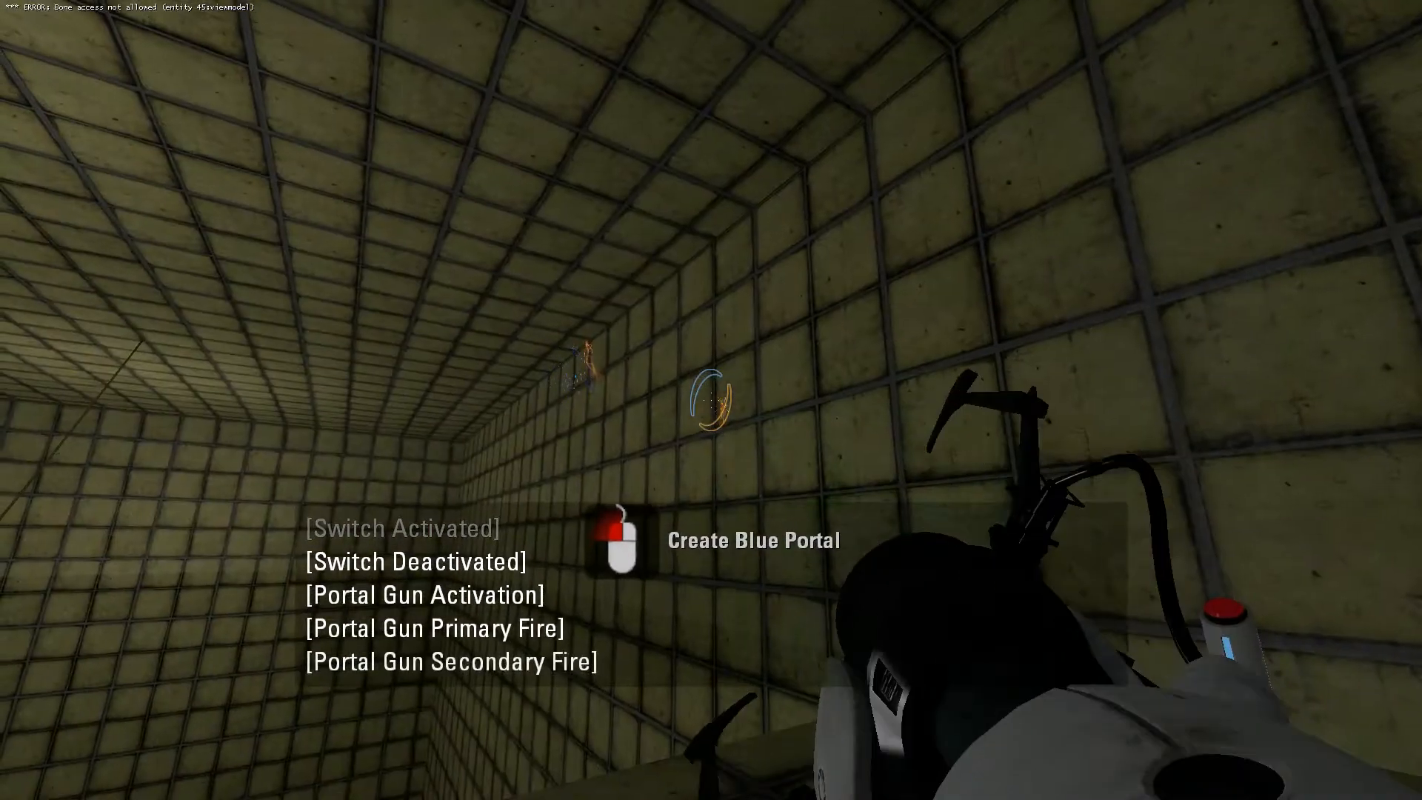
# Activate the paint gun's pedestal button and test spraying gel in the chamber.
pyautogui.press('w')
pyautogui.press('e')
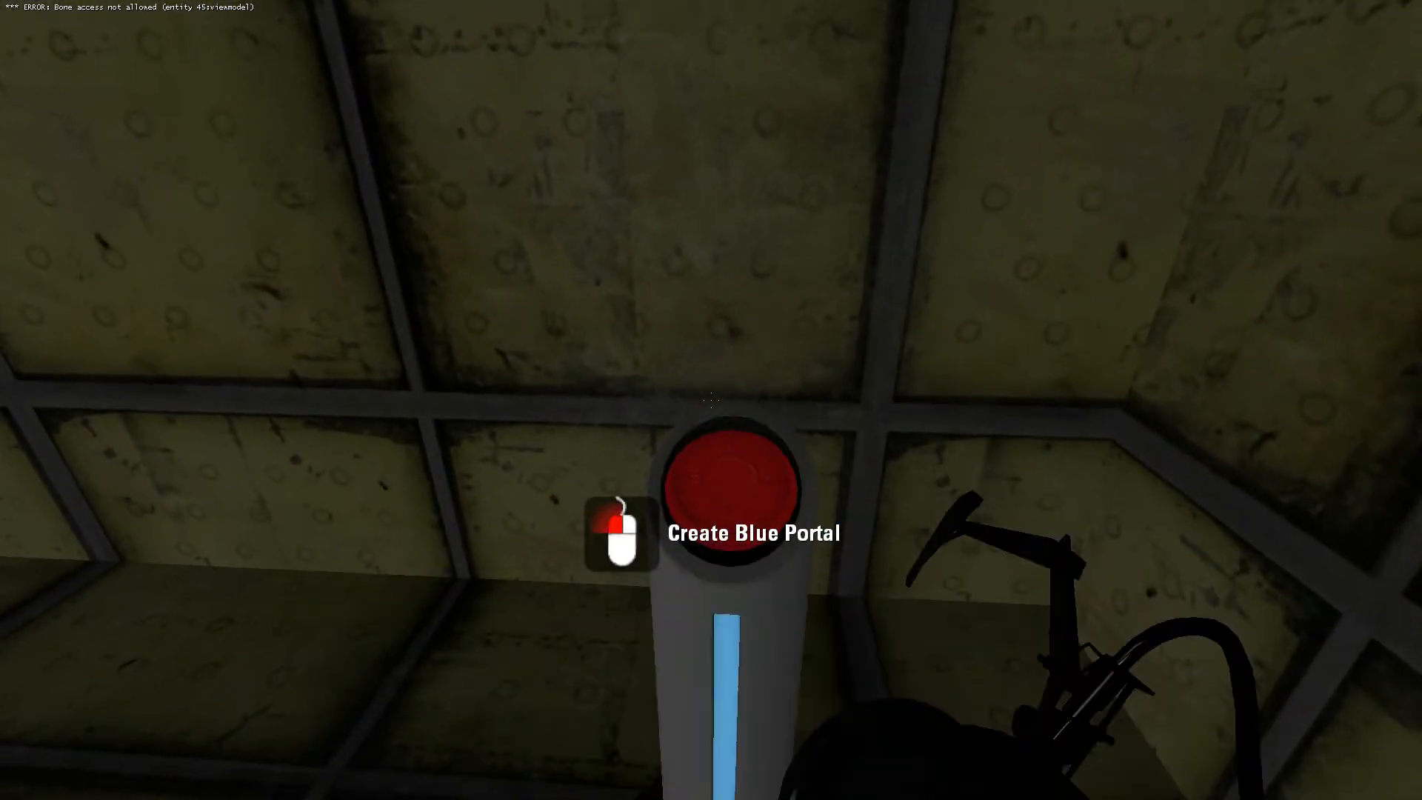
pyautogui.press('s')
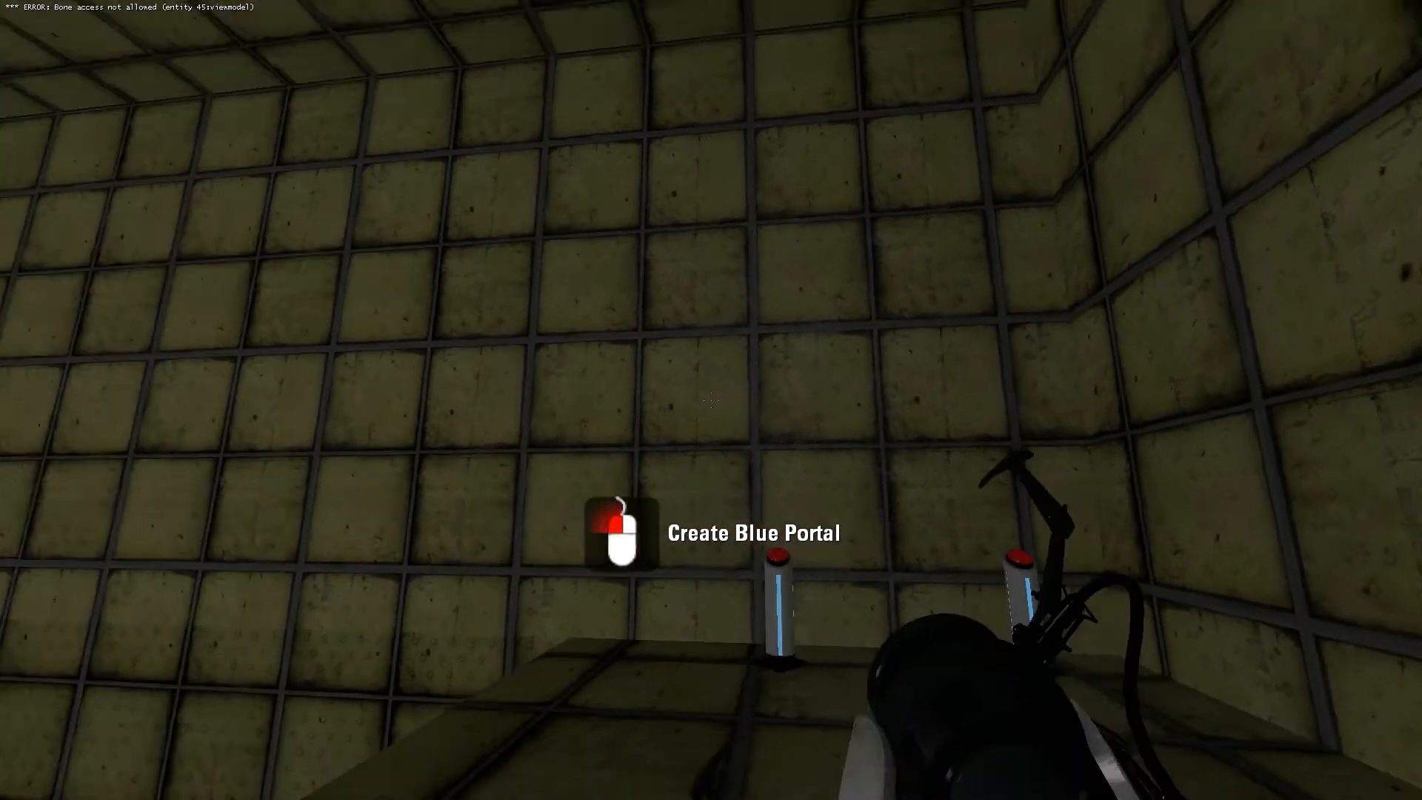
pyautogui.click(711, 400)
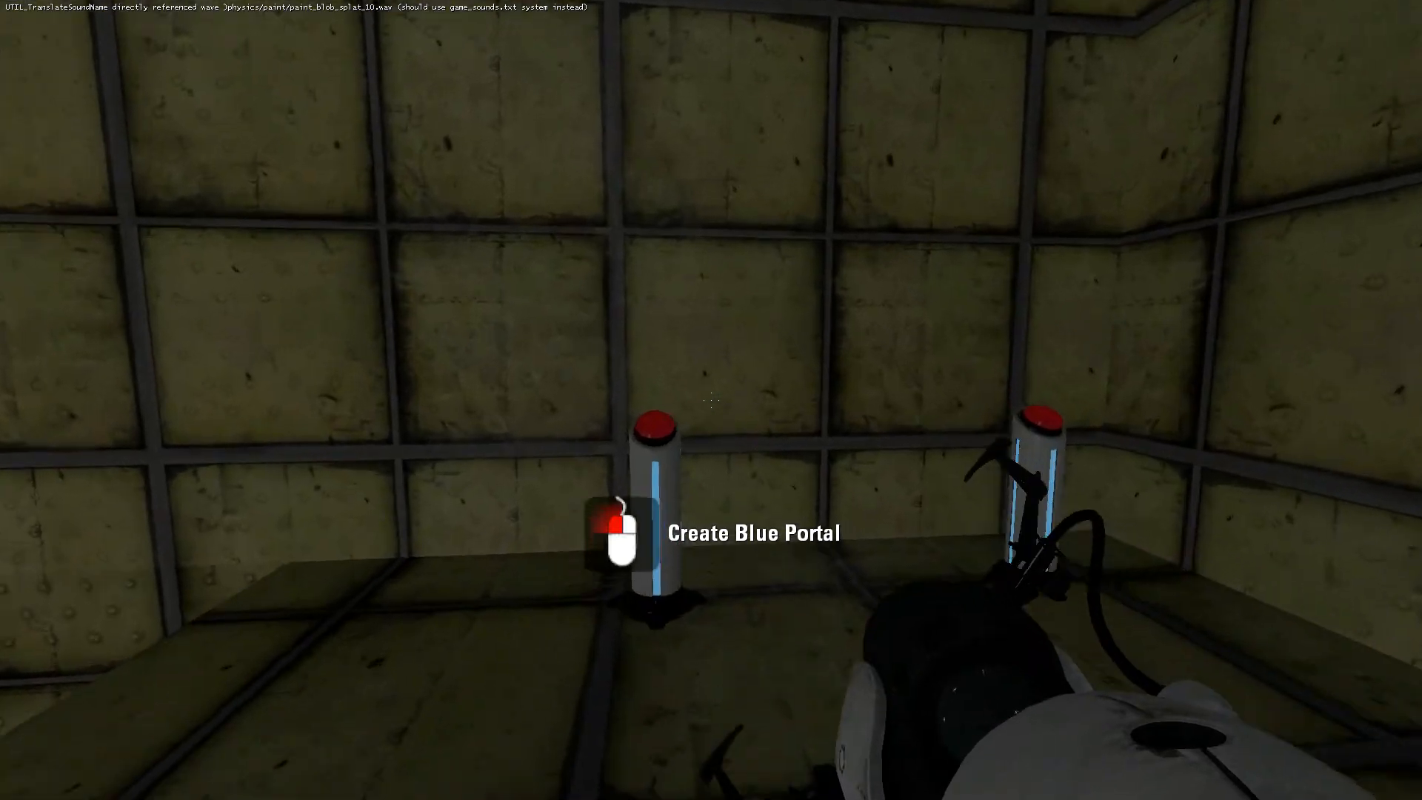
# Activate the portal gun's button again to swap back, fire both portals, and return to the pedestal buttons.
pyautogui.press('e')
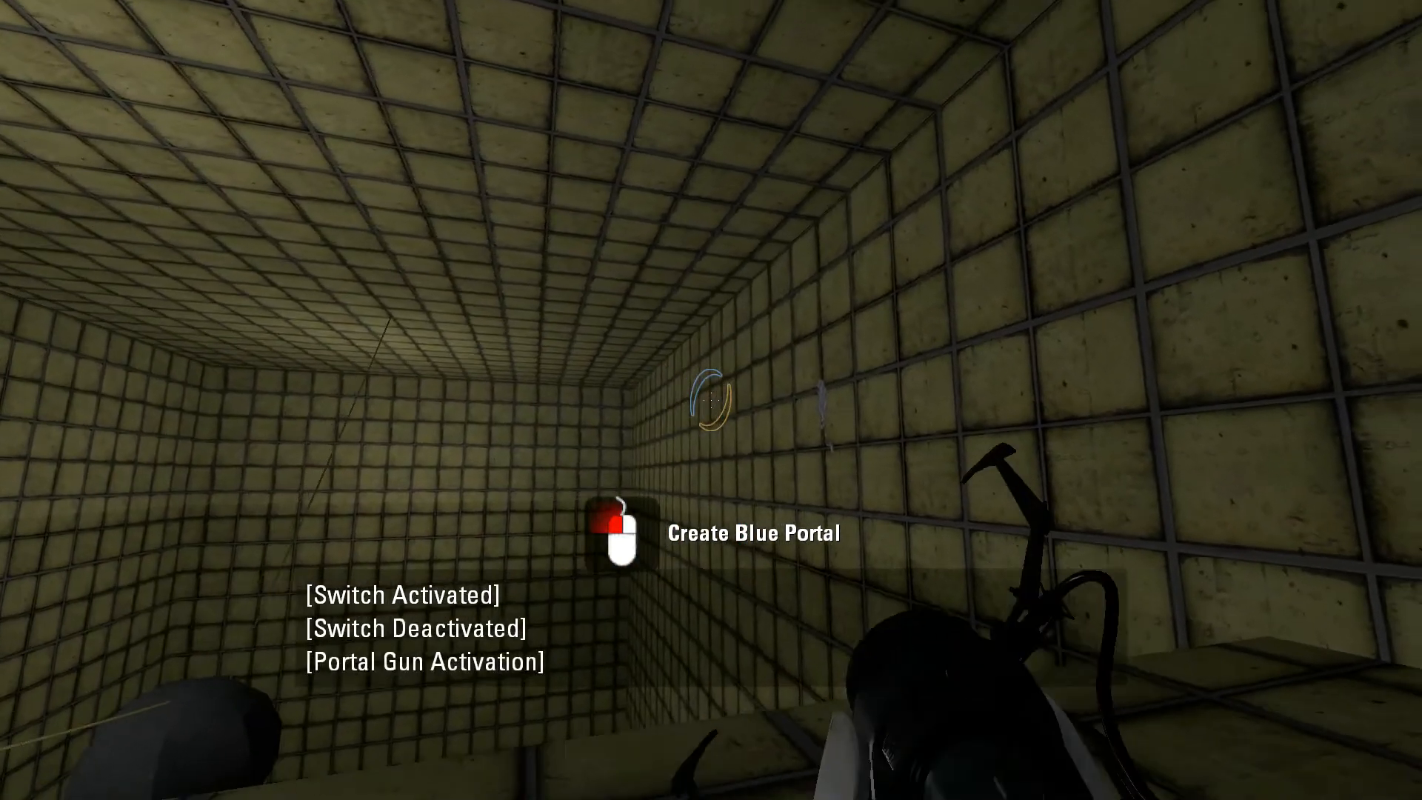
pyautogui.click(711, 400)
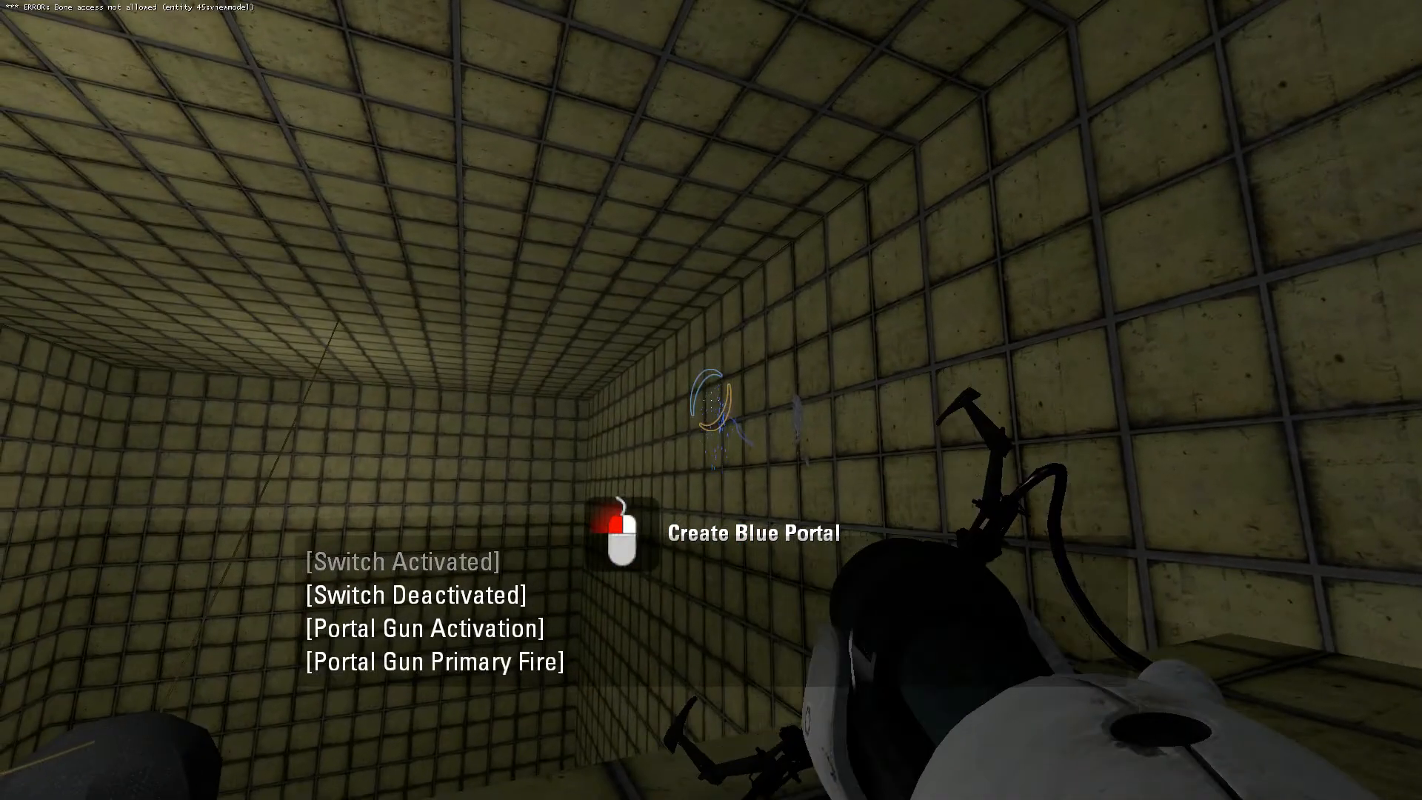
pyautogui.rightClick(711, 400)
pyautogui.click(710, 400)
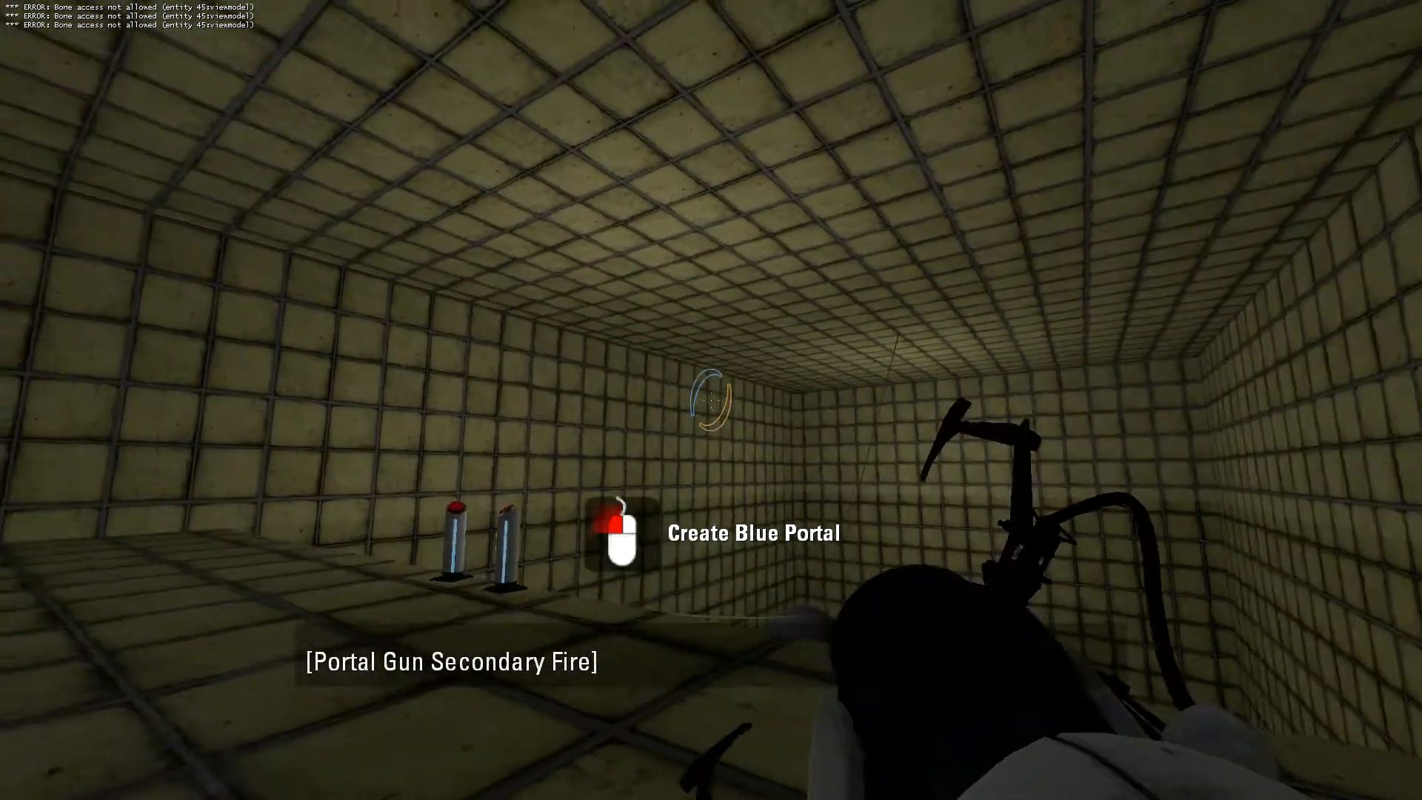
pyautogui.press('w')
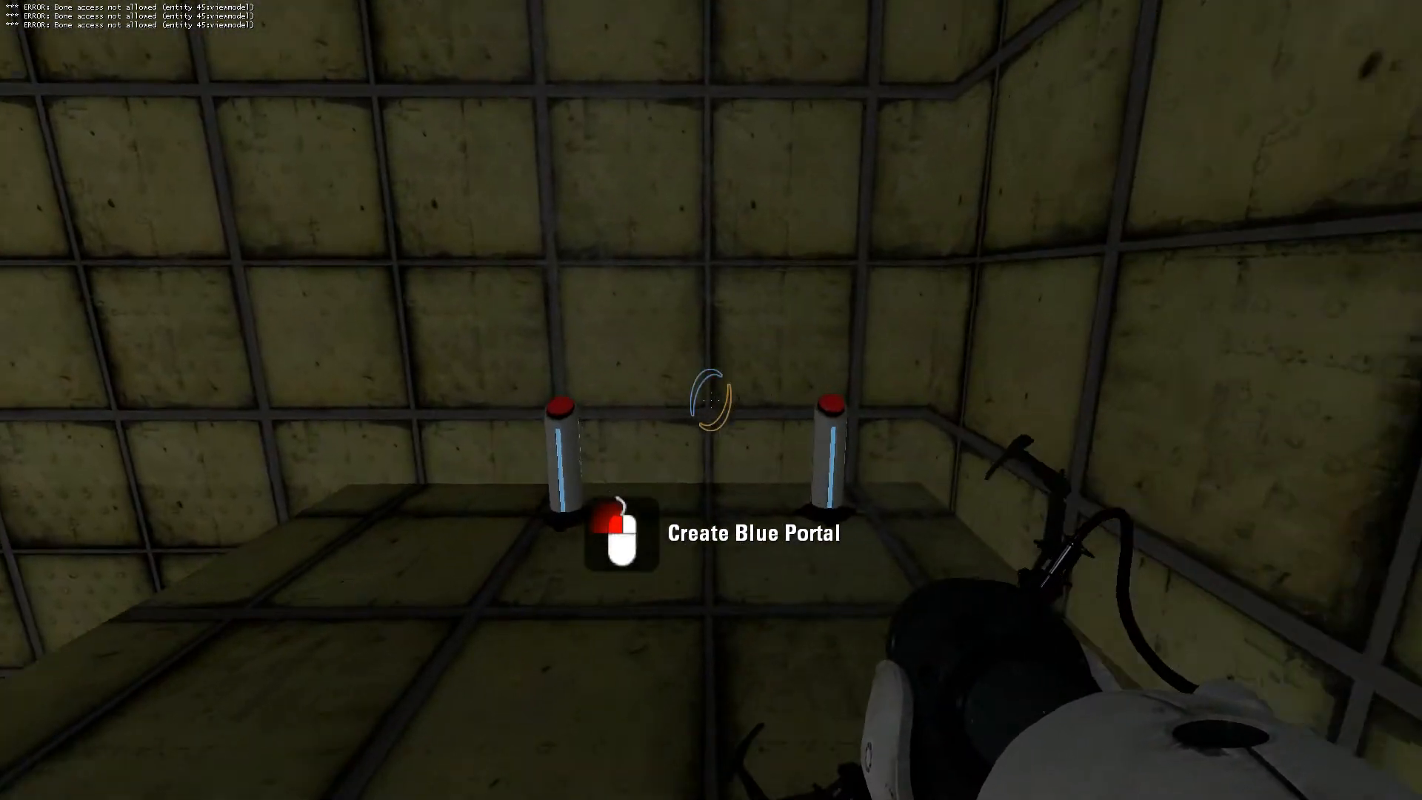
# Switch back to Hammer, select all five game_text entities together, and open their shared properties.
pyautogui.press('s')
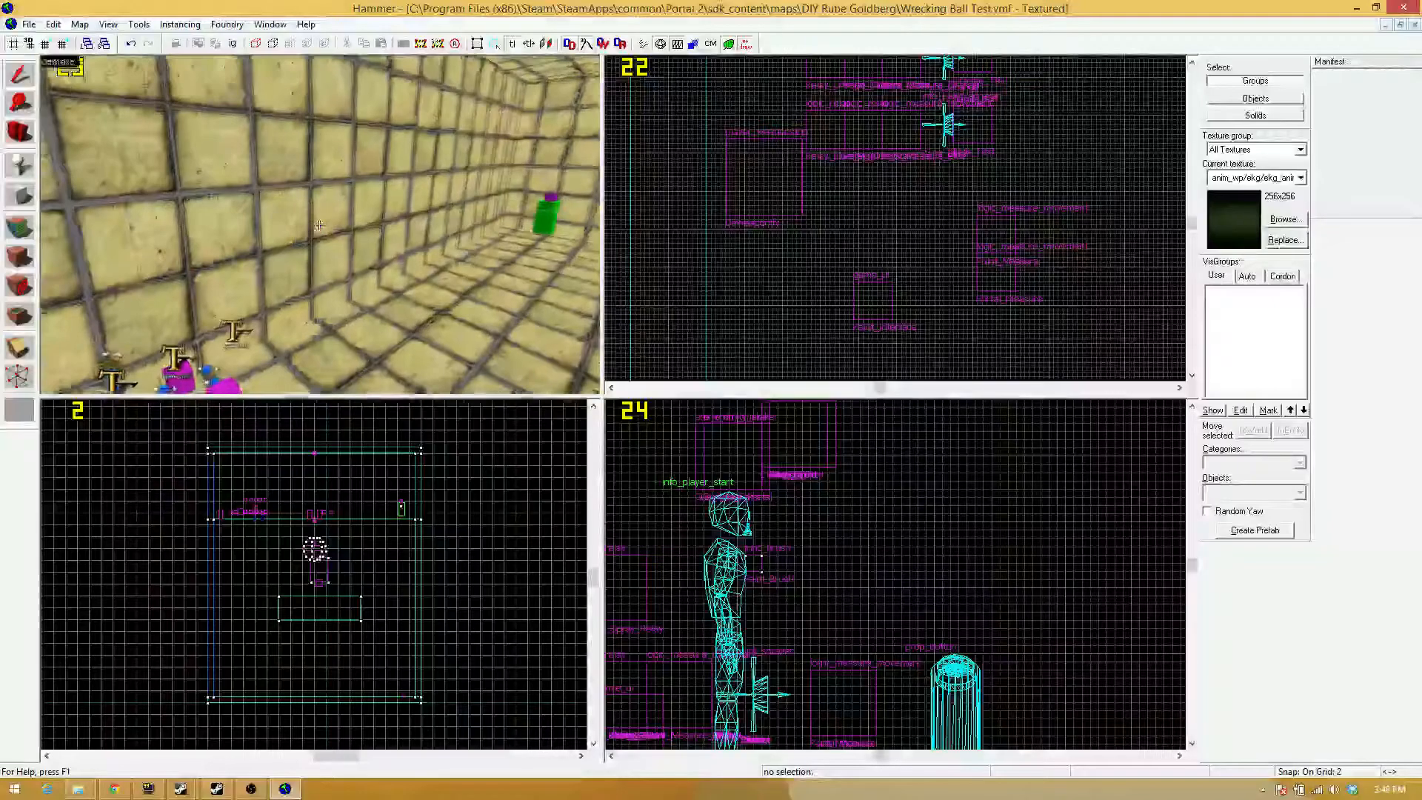
pyautogui.press('w')
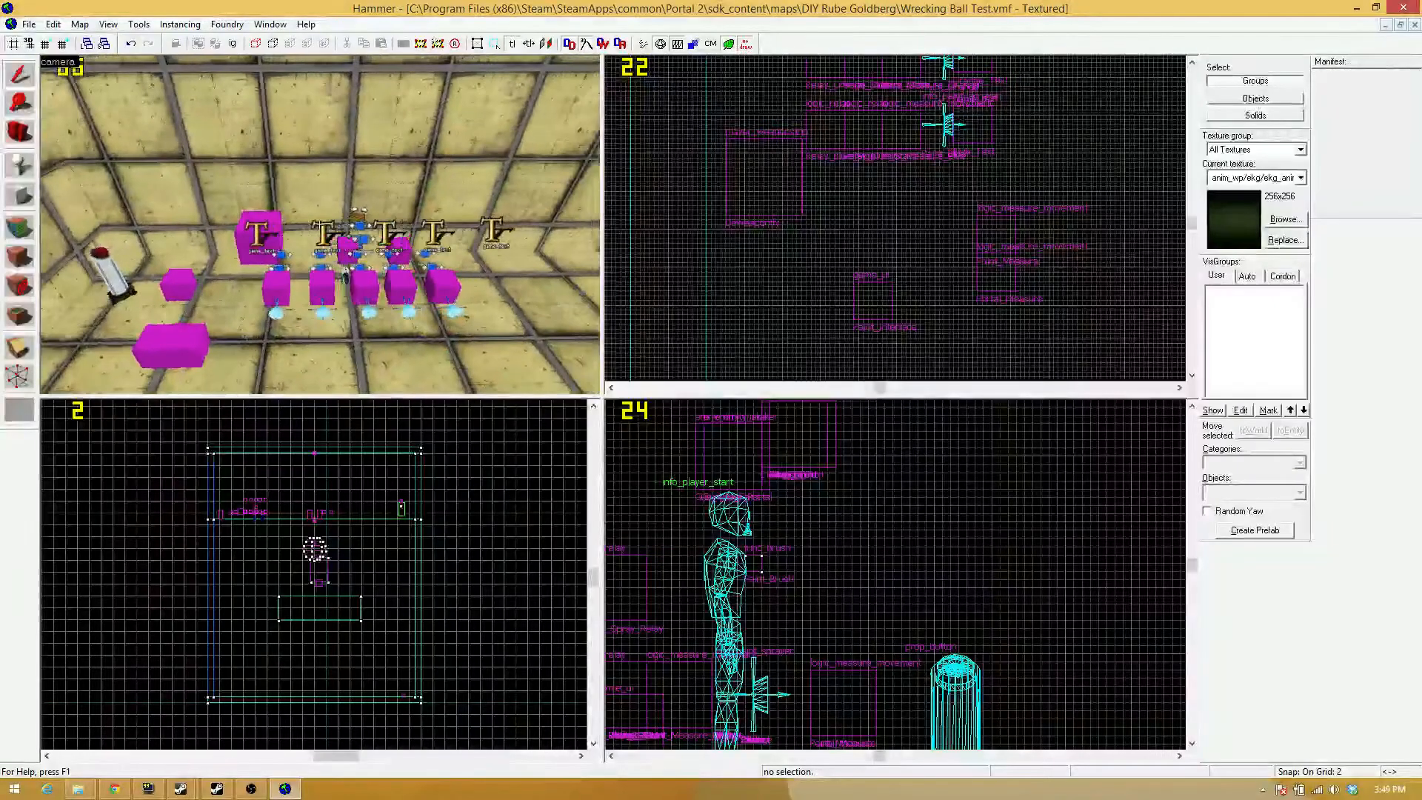
pyautogui.click(253, 234)
pyautogui.keyDown('ctrl'); pyautogui.click(317, 237); pyautogui.keyUp('ctrl')
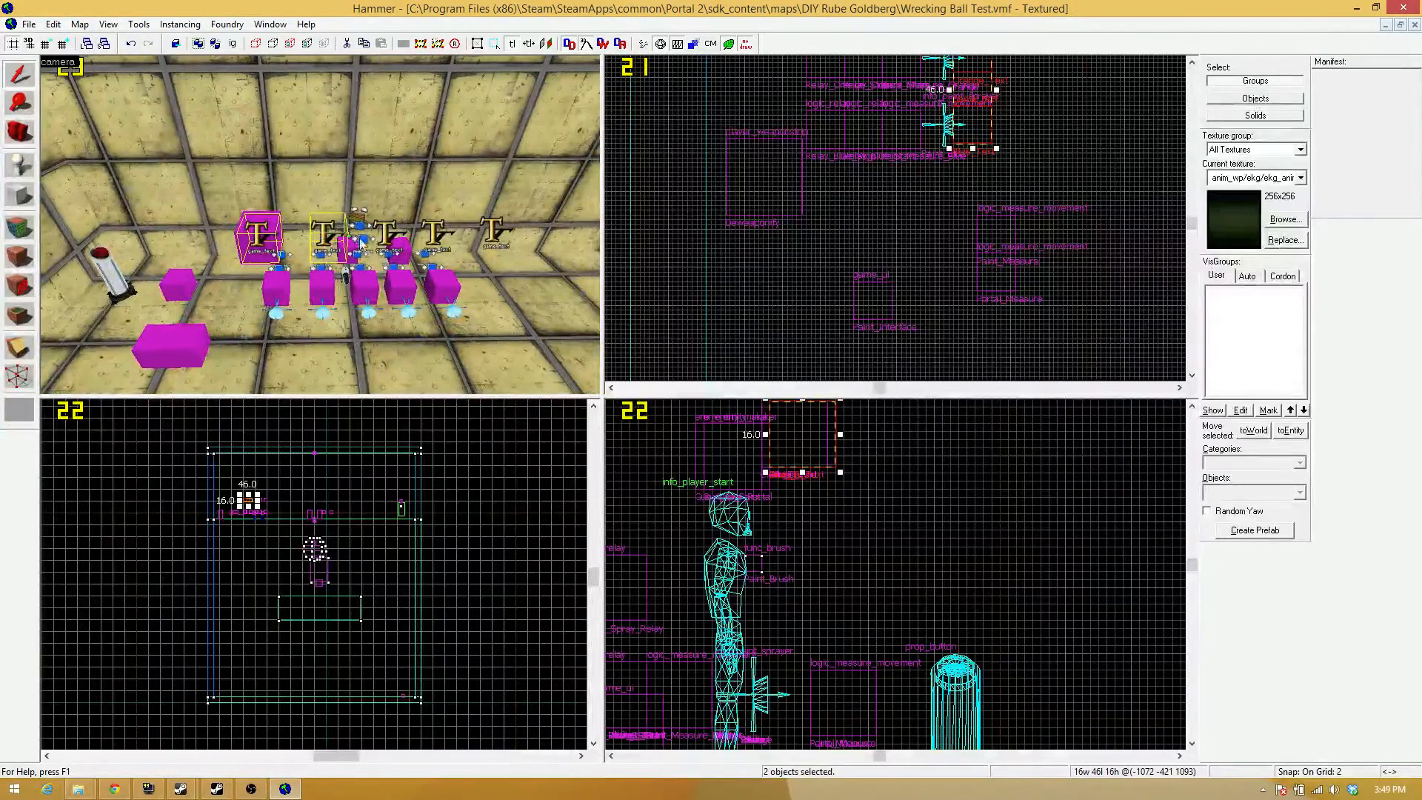
pyautogui.keyDown('ctrl'); pyautogui.click(384, 237); pyautogui.keyUp('ctrl')
pyautogui.keyDown('ctrl'); pyautogui.click(438, 238); pyautogui.keyUp('ctrl')
pyautogui.keyDown('ctrl'); pyautogui.click(486, 233); pyautogui.keyUp('ctrl')
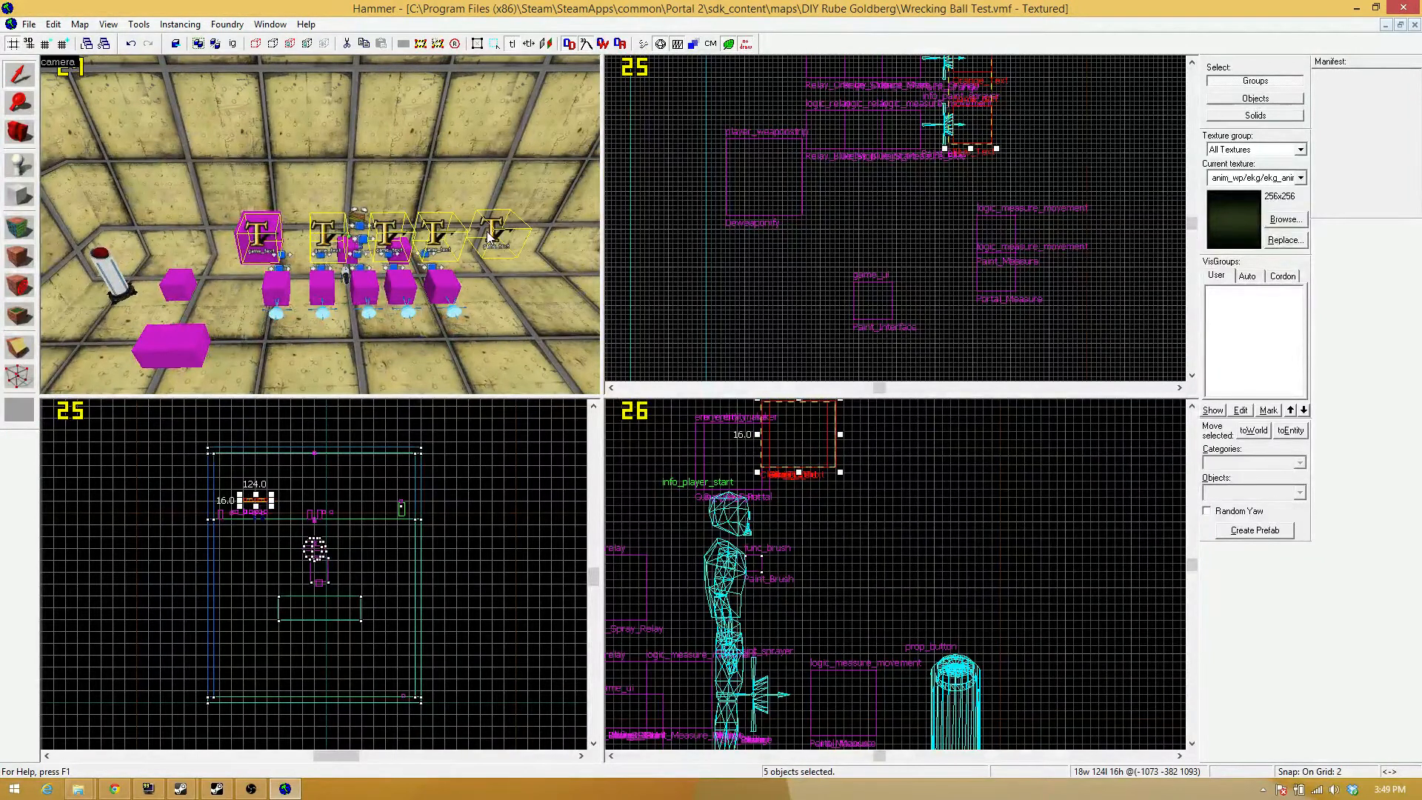
pyautogui.hotkey('alt', 'Return')
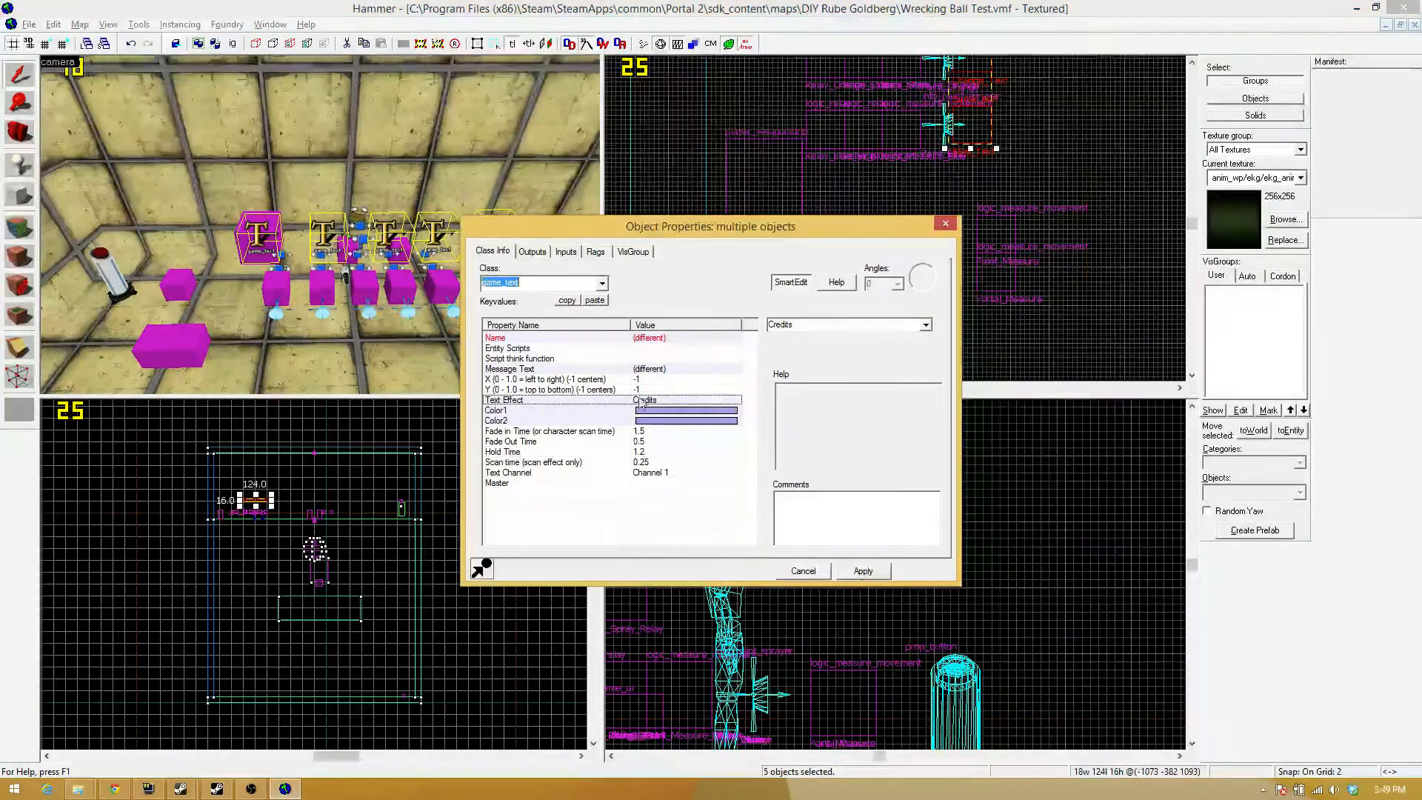
# Set both the Fade in Time and the Fade Out Time of the selected game_text entities to 0.
pyautogui.click(651, 434)
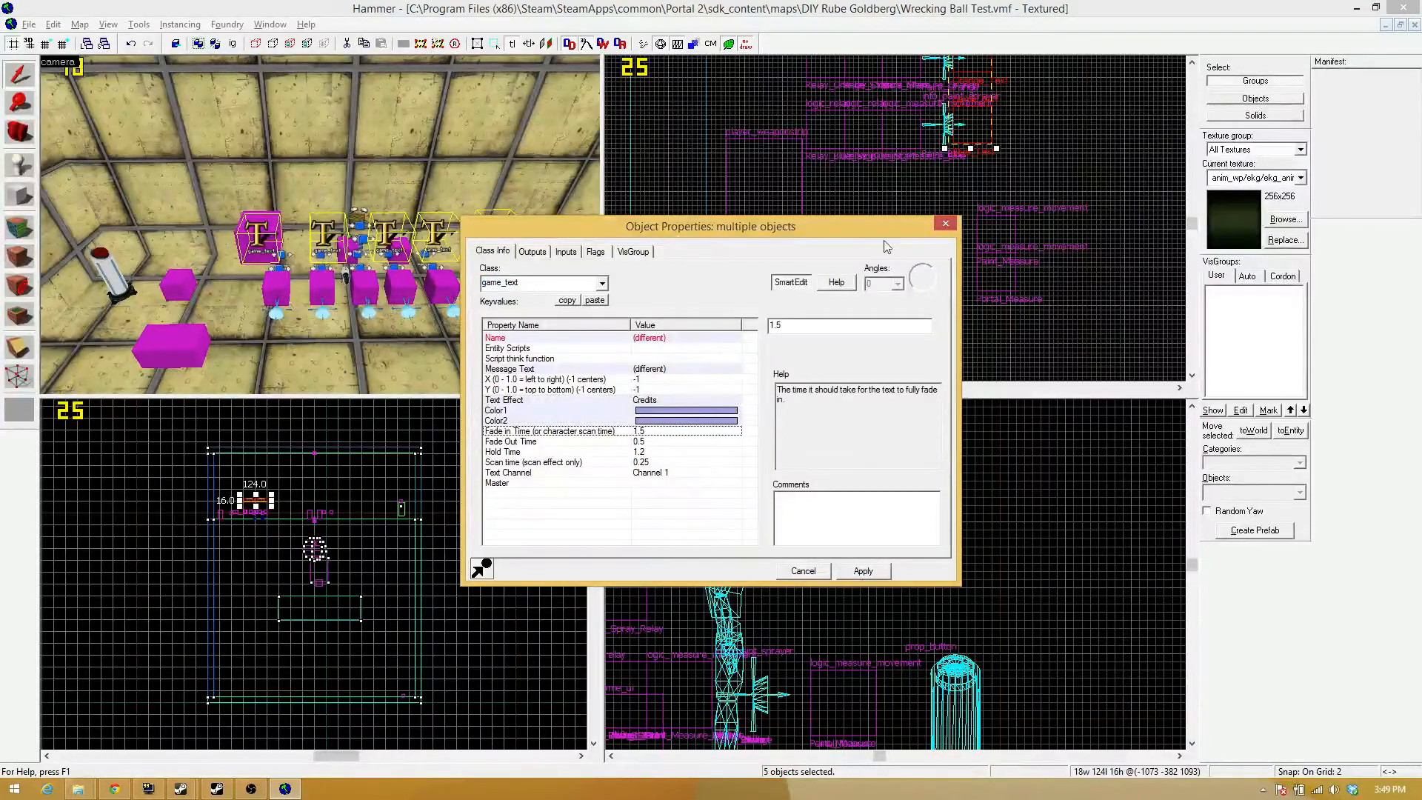
pyautogui.doubleClick(803, 327)
pyautogui.write('0')
pyautogui.press('Return')
pyautogui.click(654, 442)
pyautogui.click(808, 324)
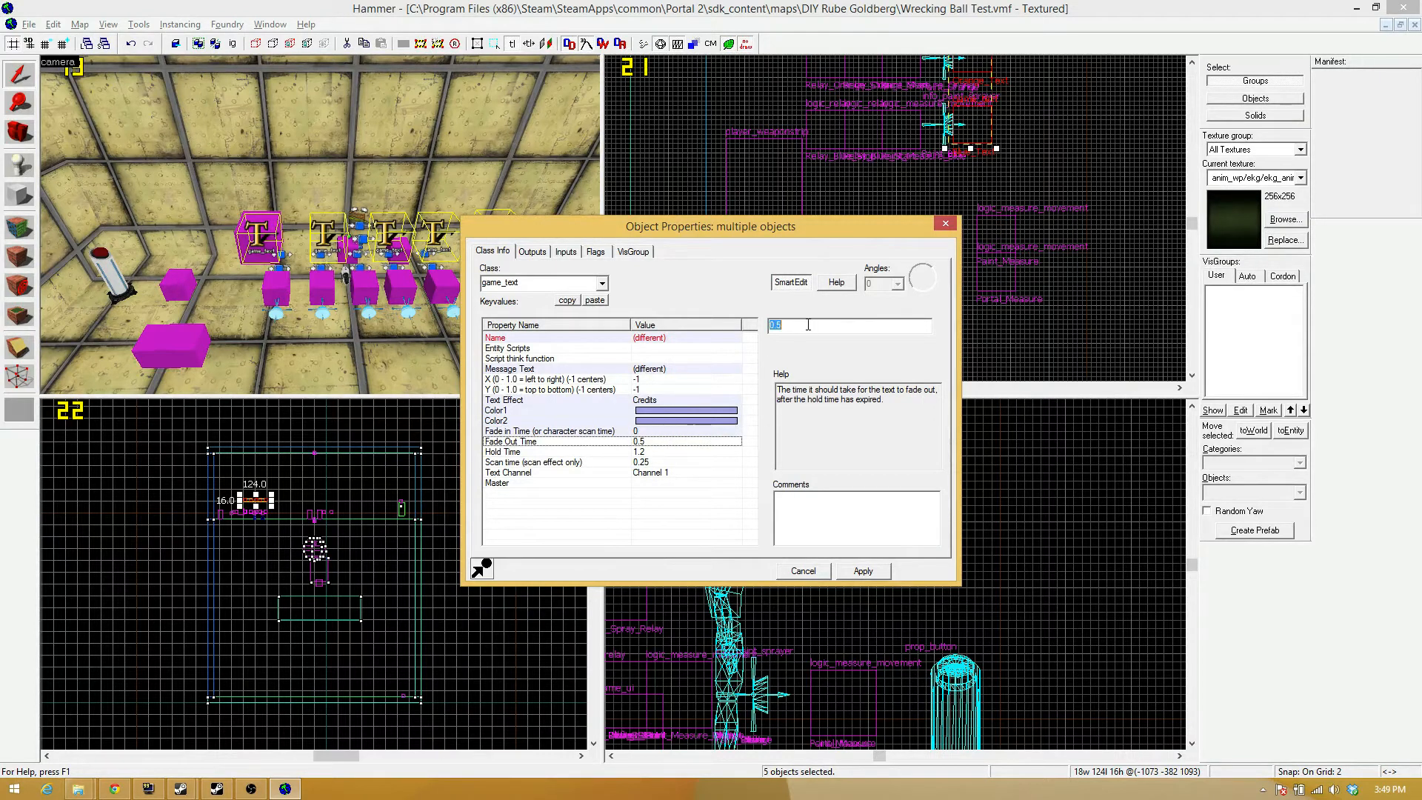
pyautogui.write('0')
pyautogui.press('Return')
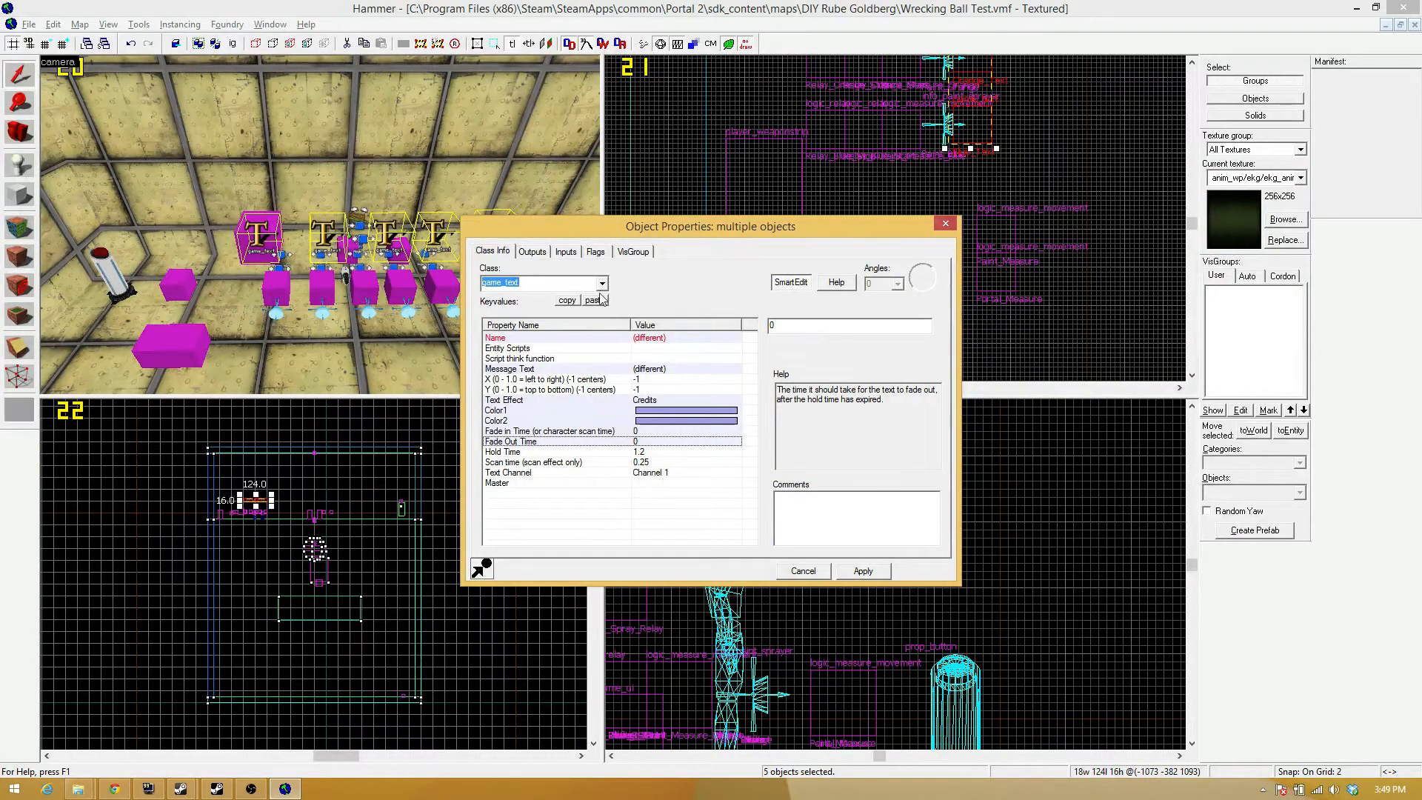
# Enable the All Players flag for the five game_text entities, apply the changes, and close the properties.
pyautogui.click(596, 251)
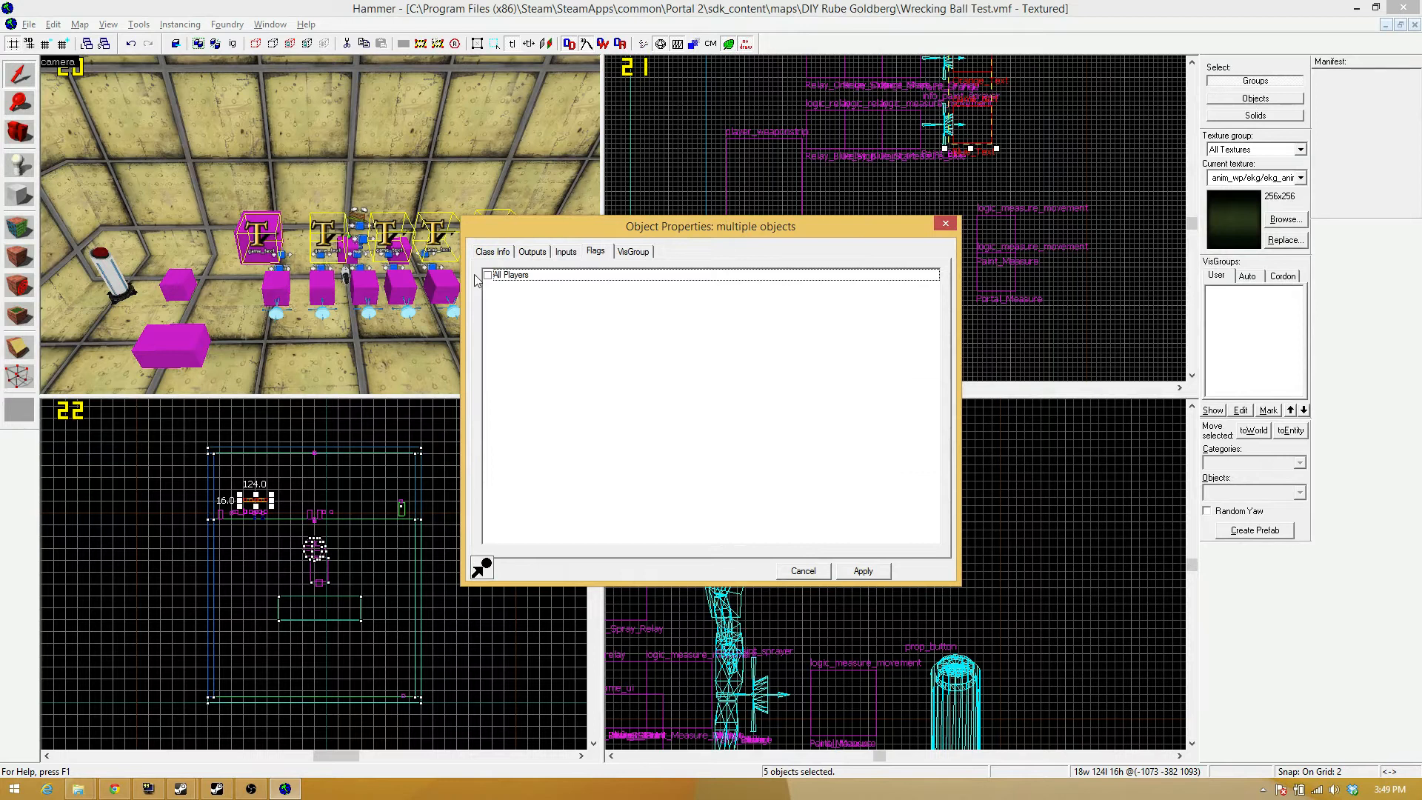
pyautogui.click(489, 274)
pyautogui.click(561, 255)
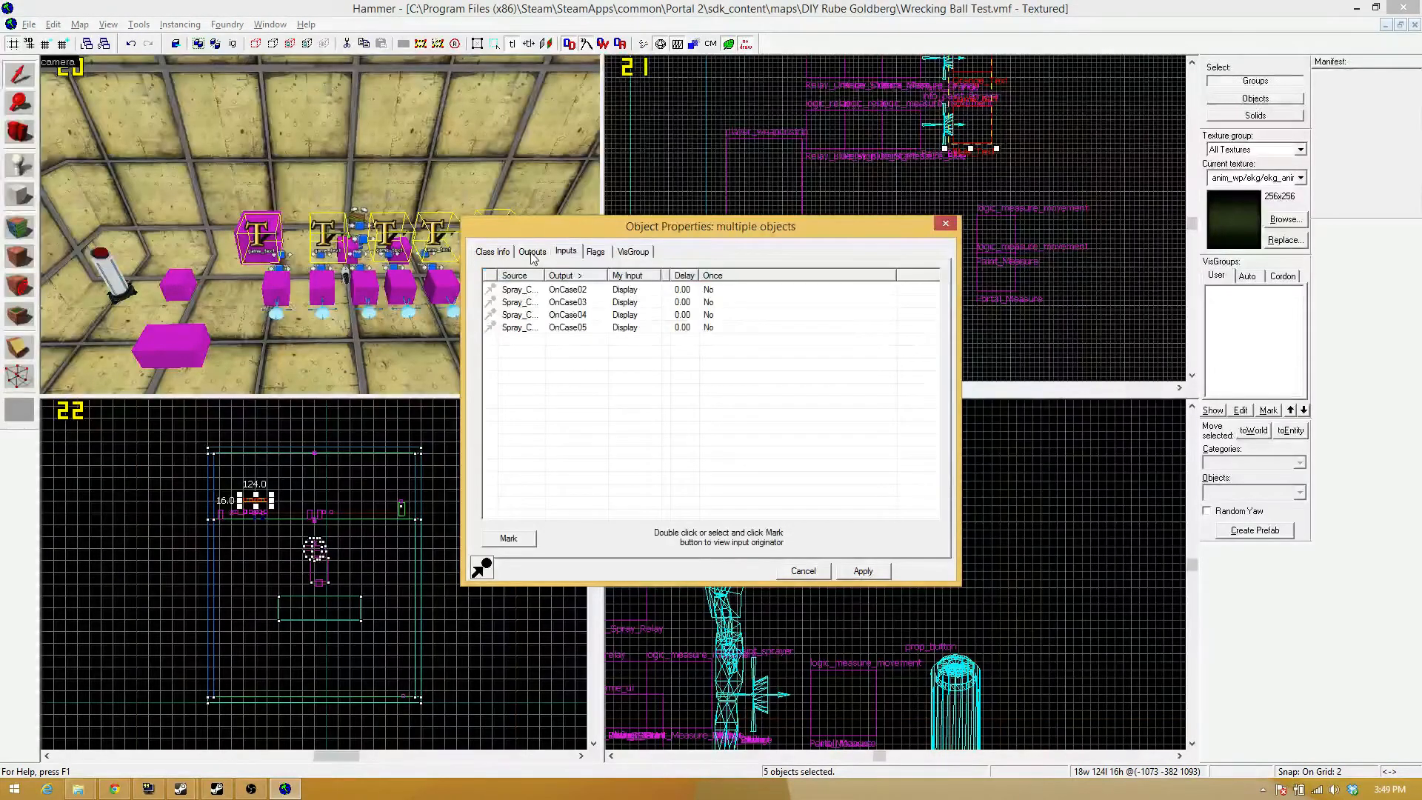
pyautogui.click(532, 252)
pyautogui.click(492, 251)
pyautogui.click(854, 573)
pyautogui.click(942, 225)
pyautogui.press('z')
pyautogui.press('d')
pyautogui.press('z')
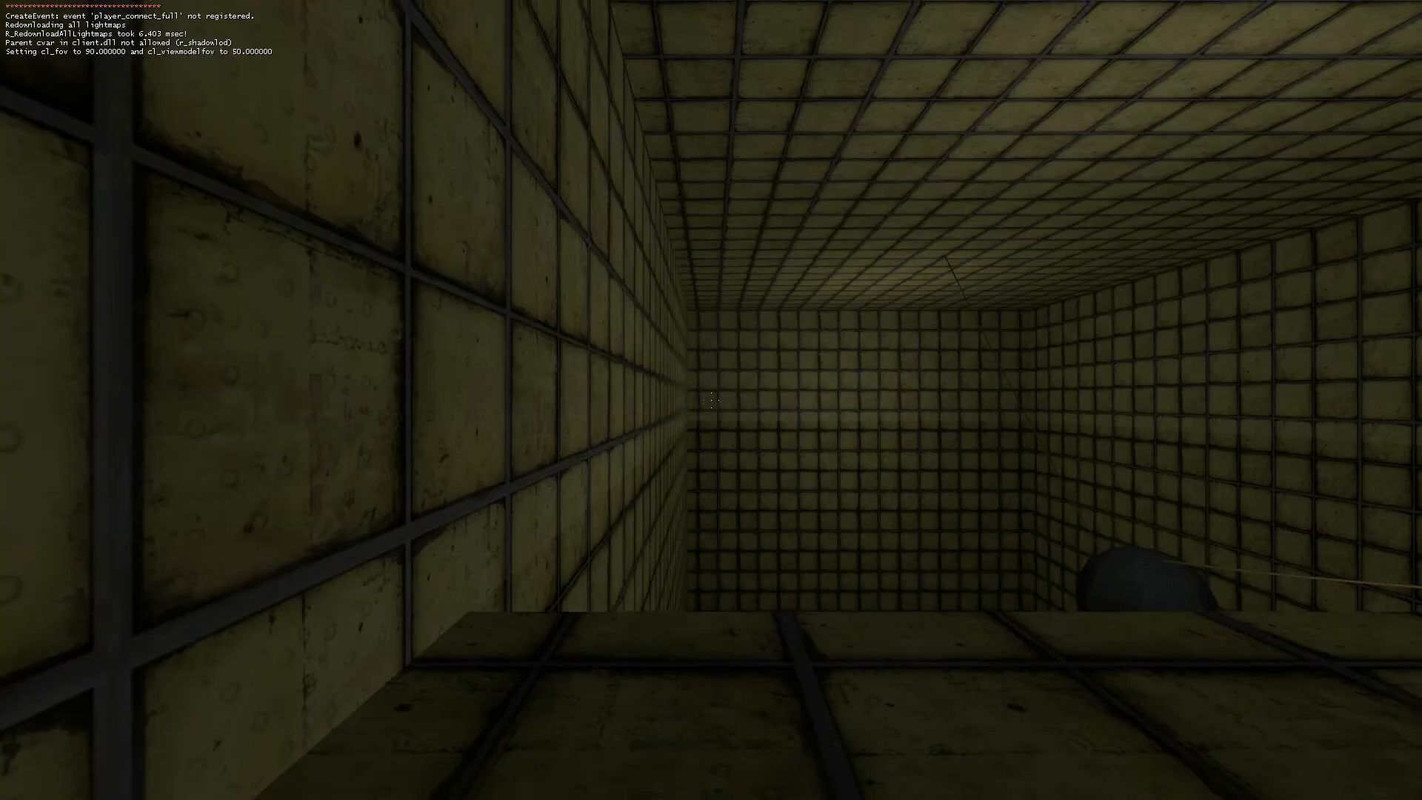
# In the relaunched game, walk to the far pair of pedestal buttons and activate the paint gun.
pyautogui.press('w')
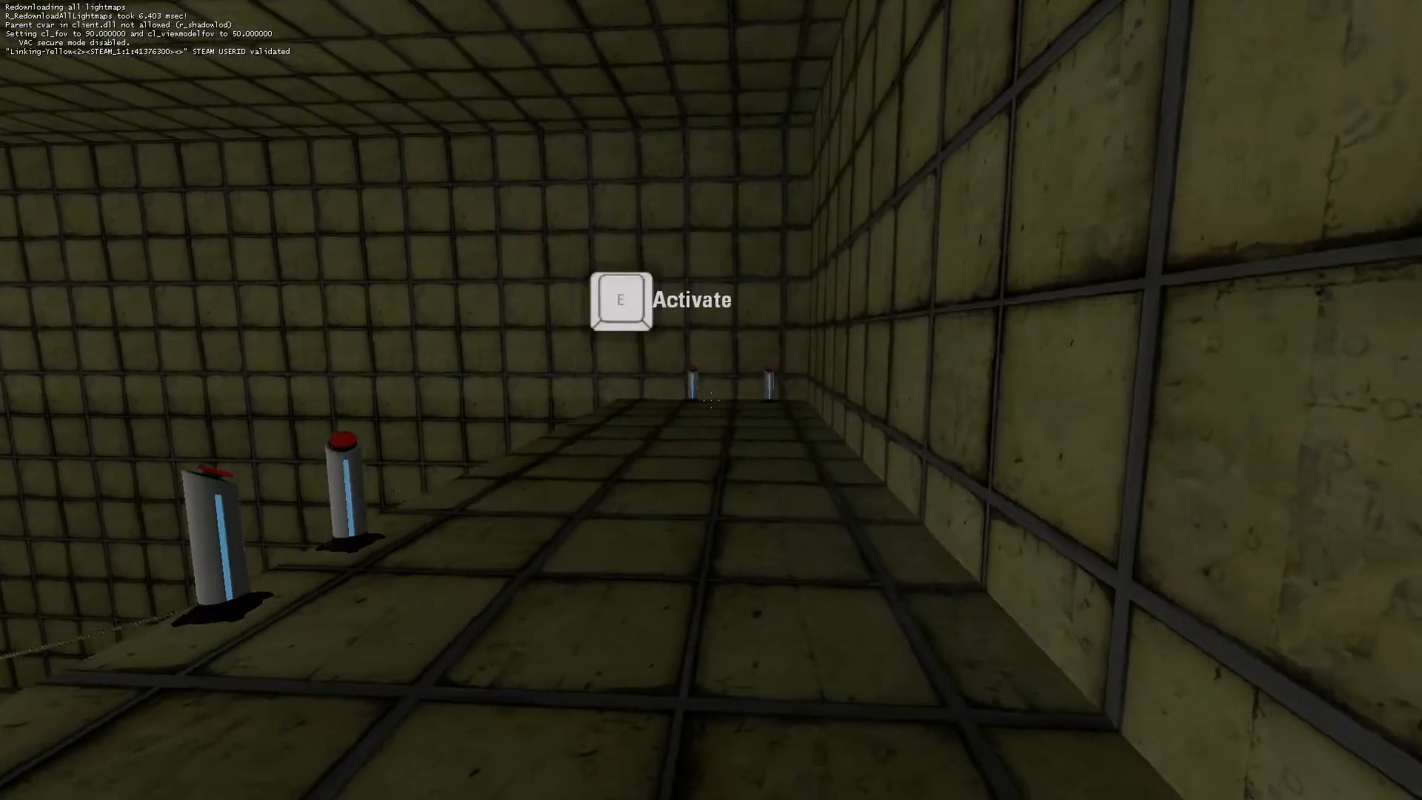
pyautogui.press('w')
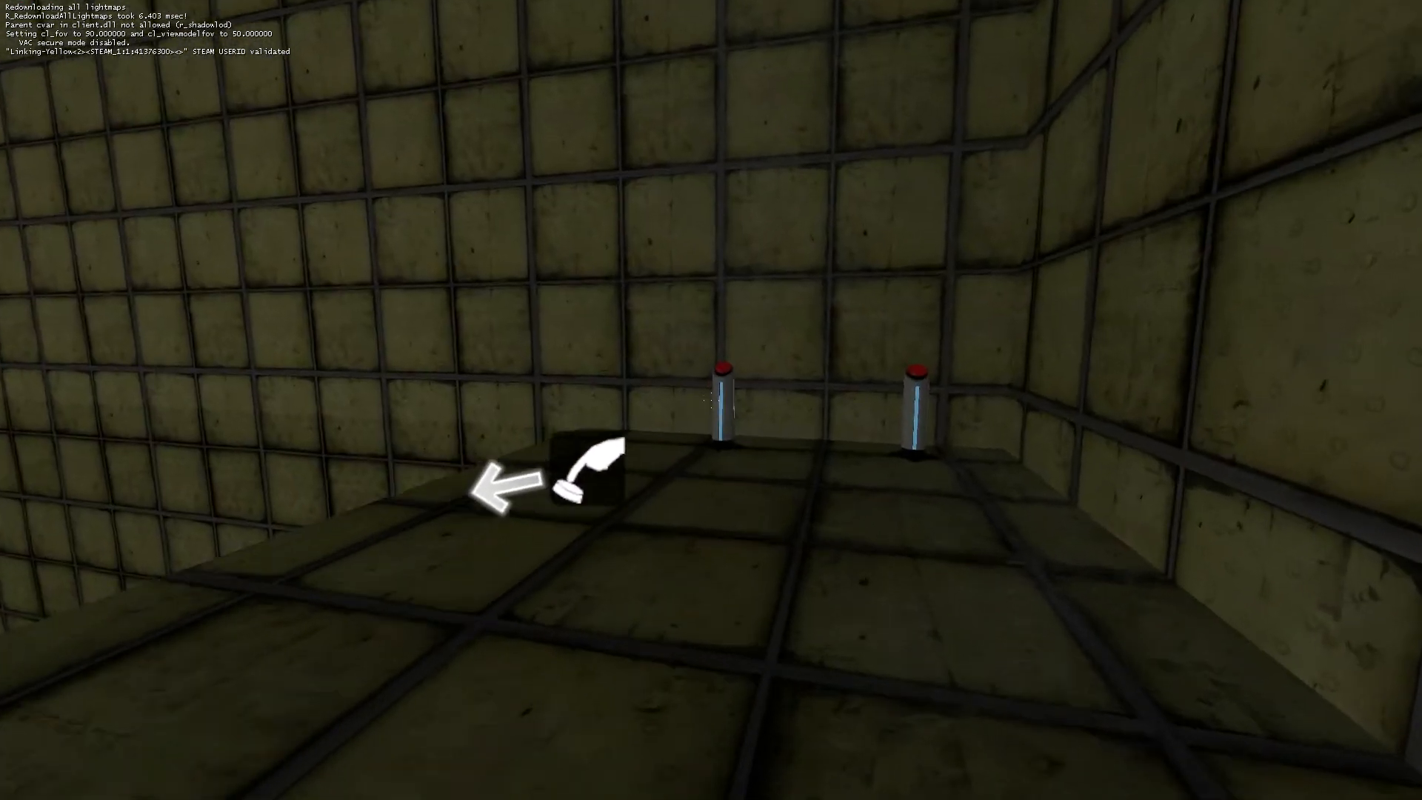
pyautogui.press('w')
pyautogui.press('e')
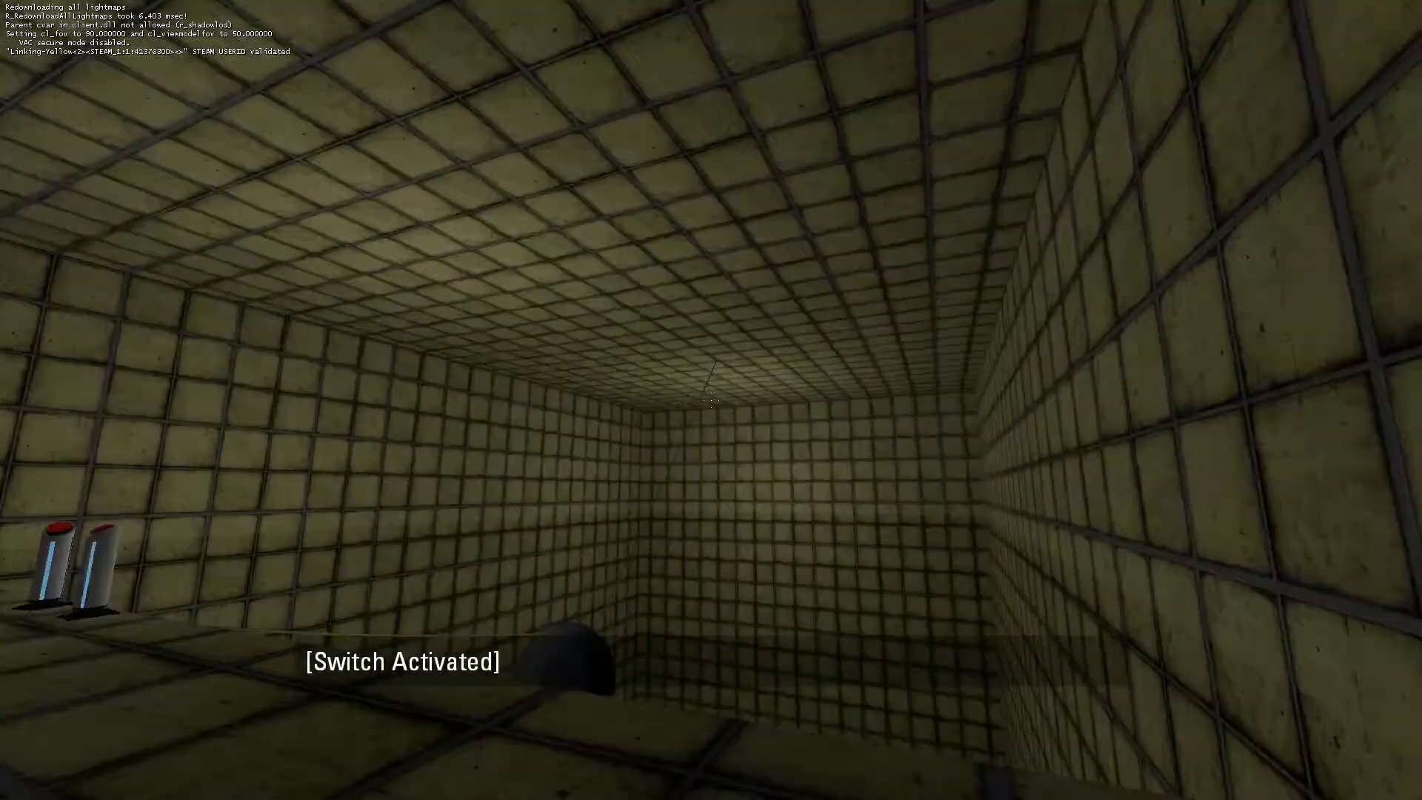
pyautogui.press('w')
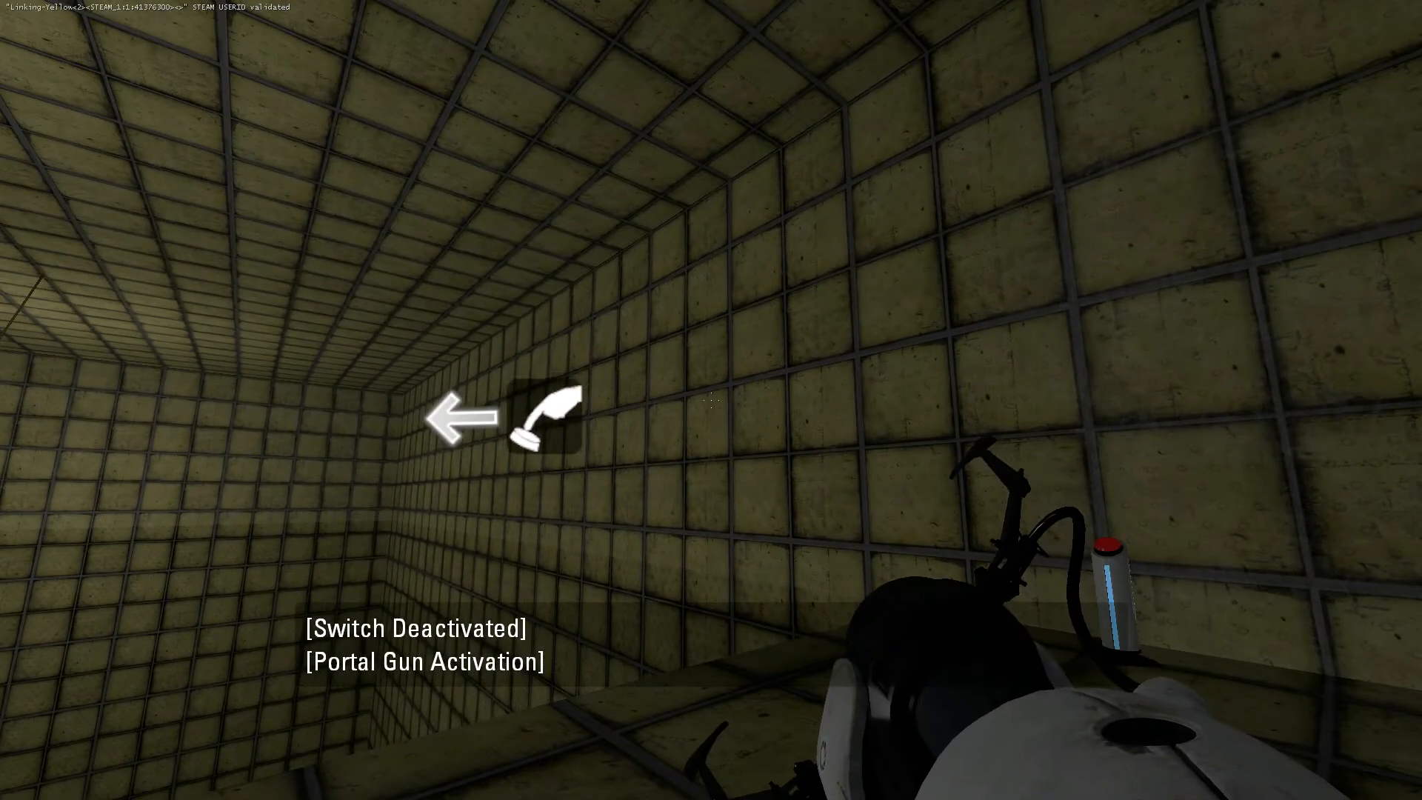
# Spray gel on the chamber wall while cycling through the gel types to check each gel's name text.
pyautogui.click(711, 400)
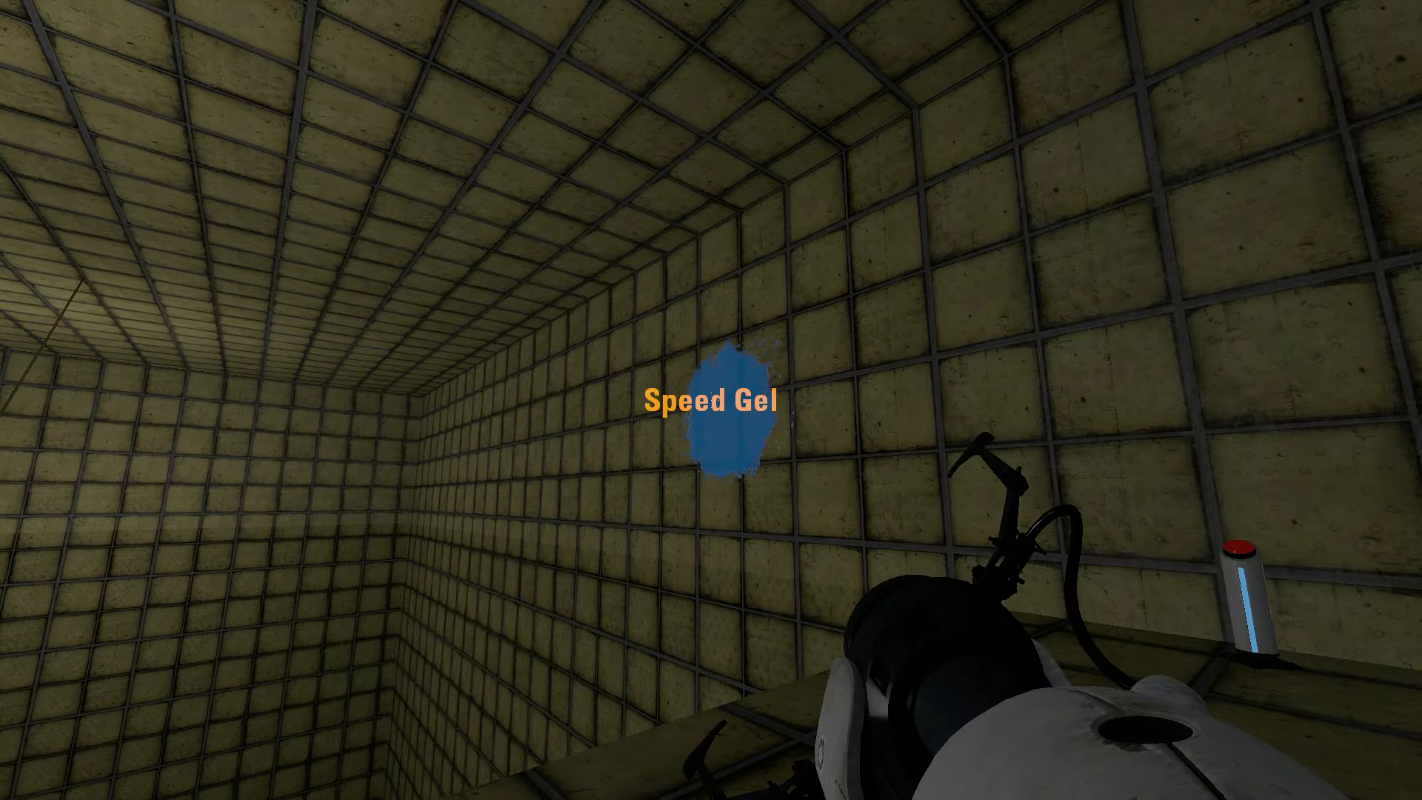
pyautogui.click(710, 400)
pyautogui.scroll(-1, 711, 400)
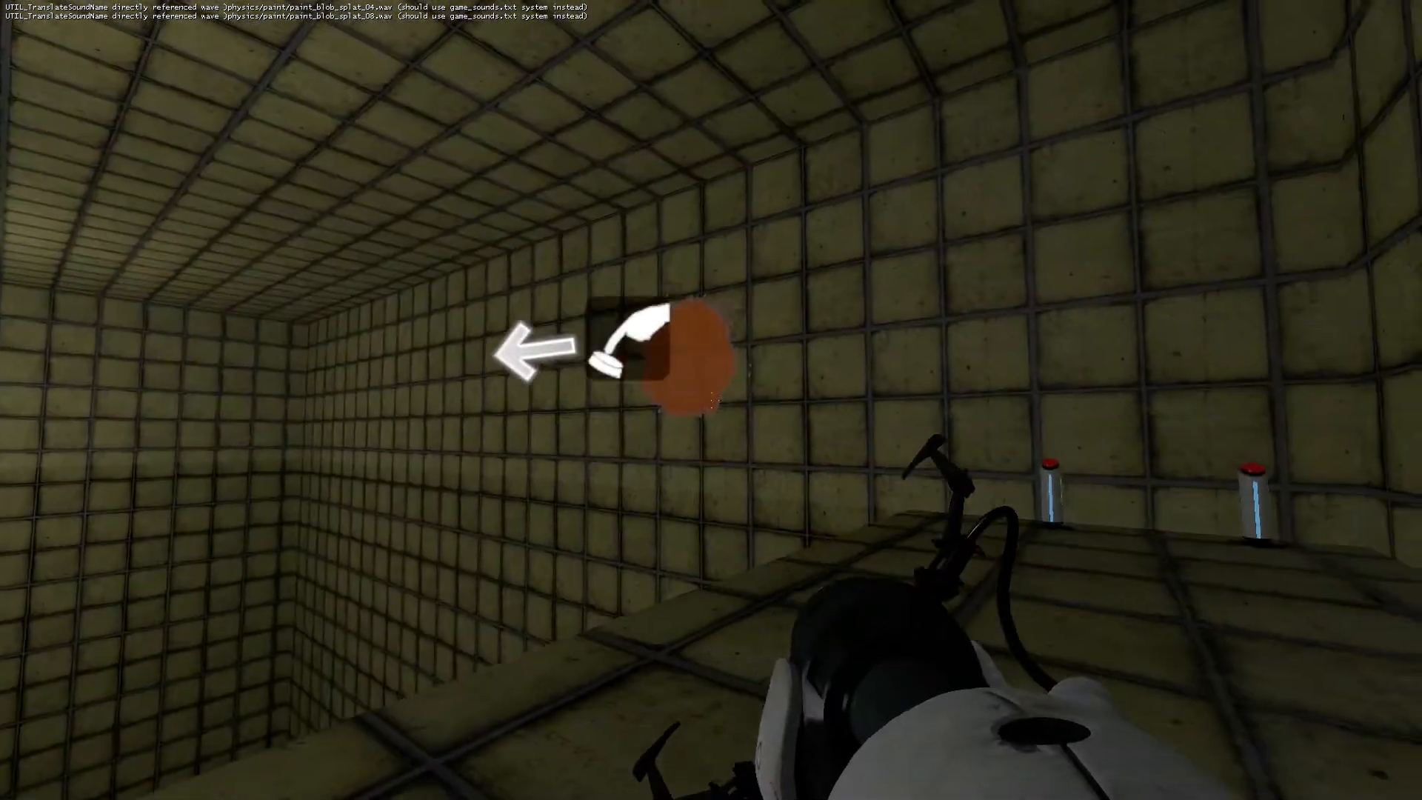
pyautogui.click(711, 400)
pyautogui.scroll(-1, 710, 399)
pyautogui.click(711, 400)
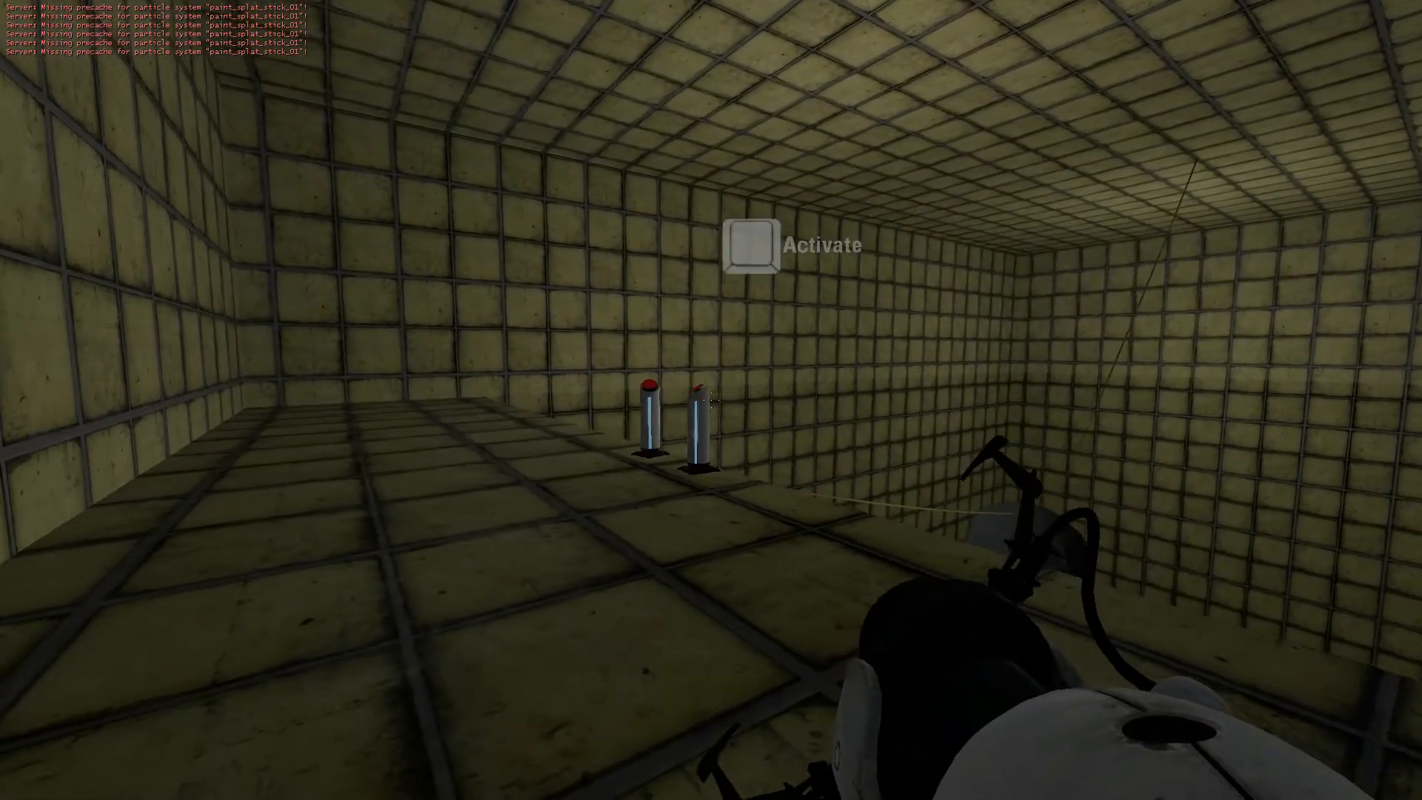
pyautogui.click(710, 400)
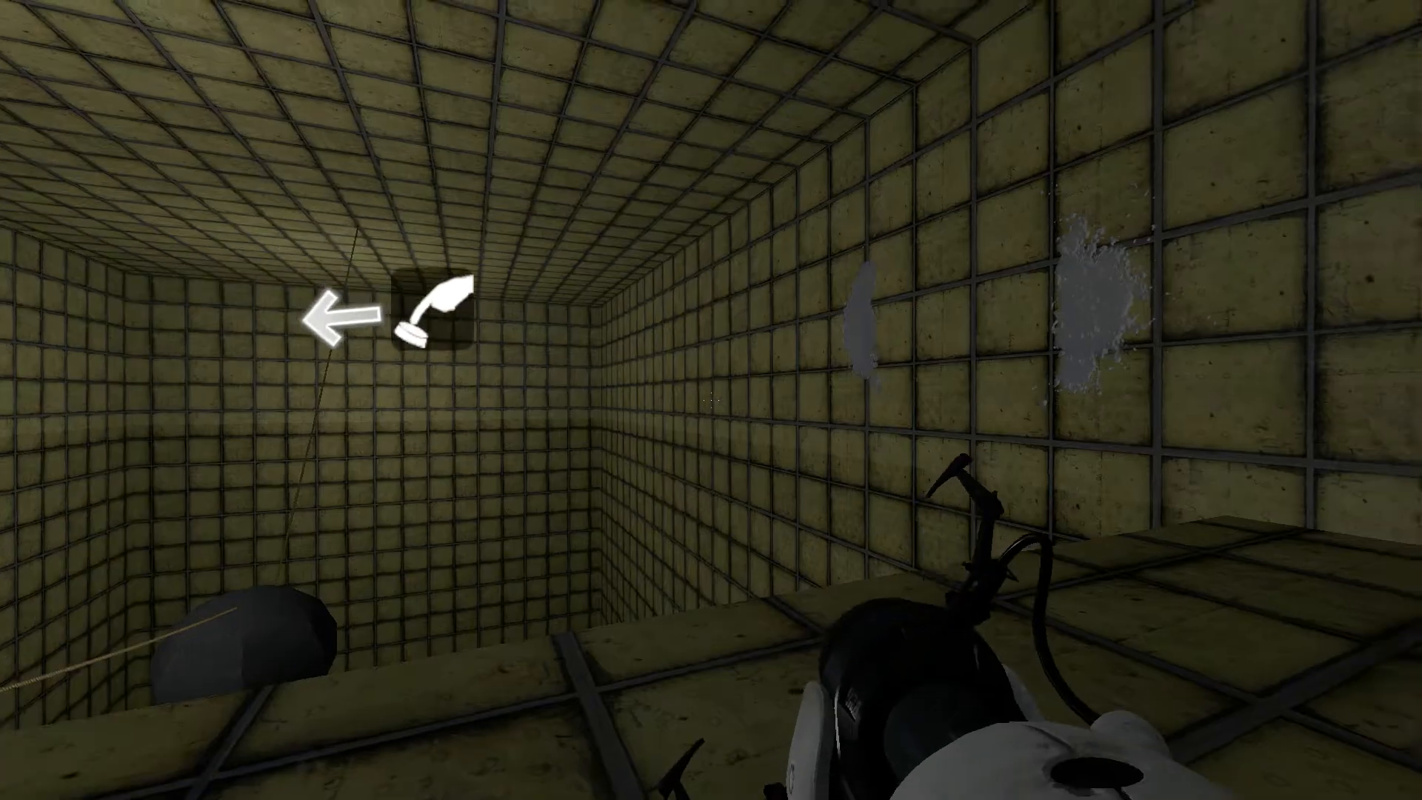
pyautogui.press('t')
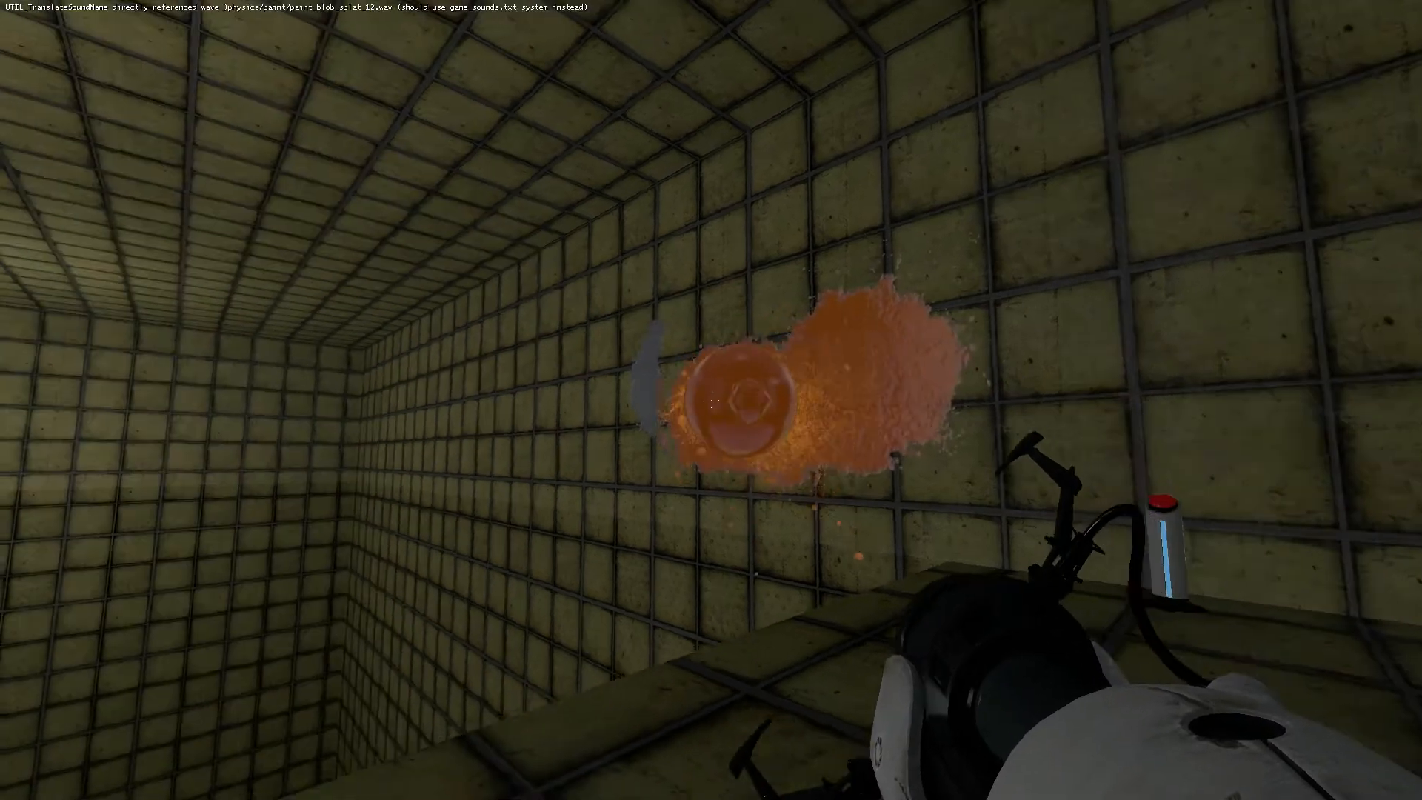
pyautogui.press('w')
pyautogui.press('d')
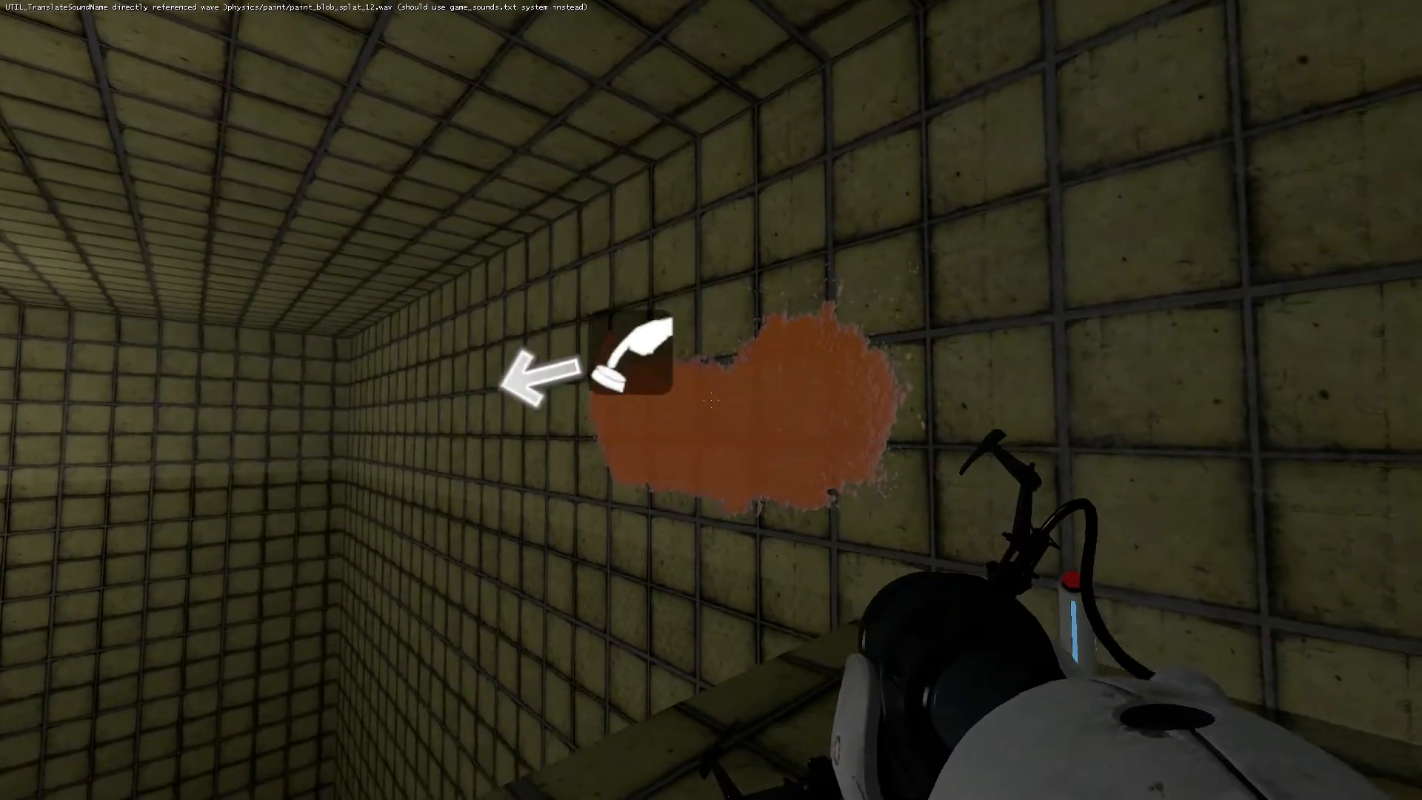
pyautogui.press('s')
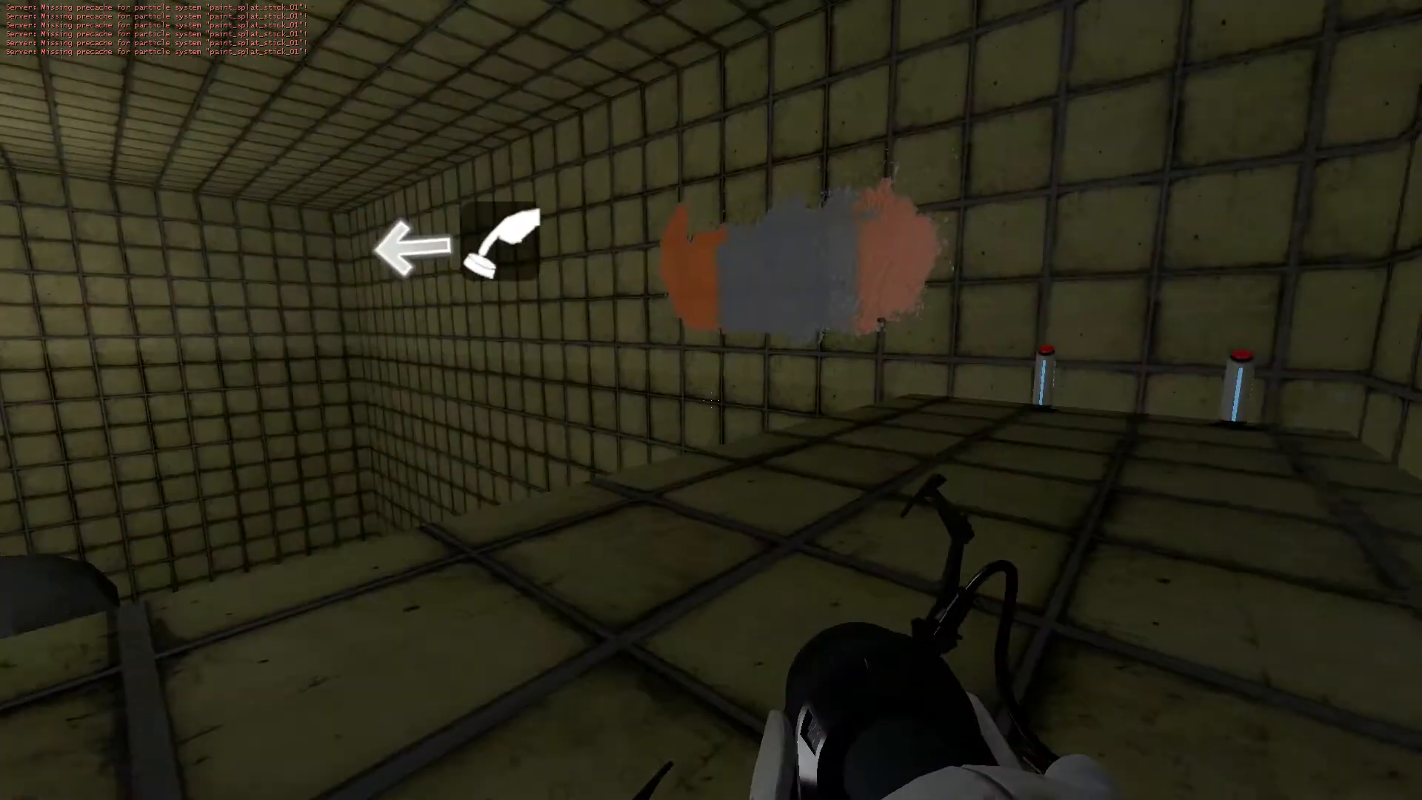
# Back in Hammer, open the Spray_Case logic_case beside the math_counter and examine its OnCase outputs for the gel text Display entries.
pyautogui.press('w')
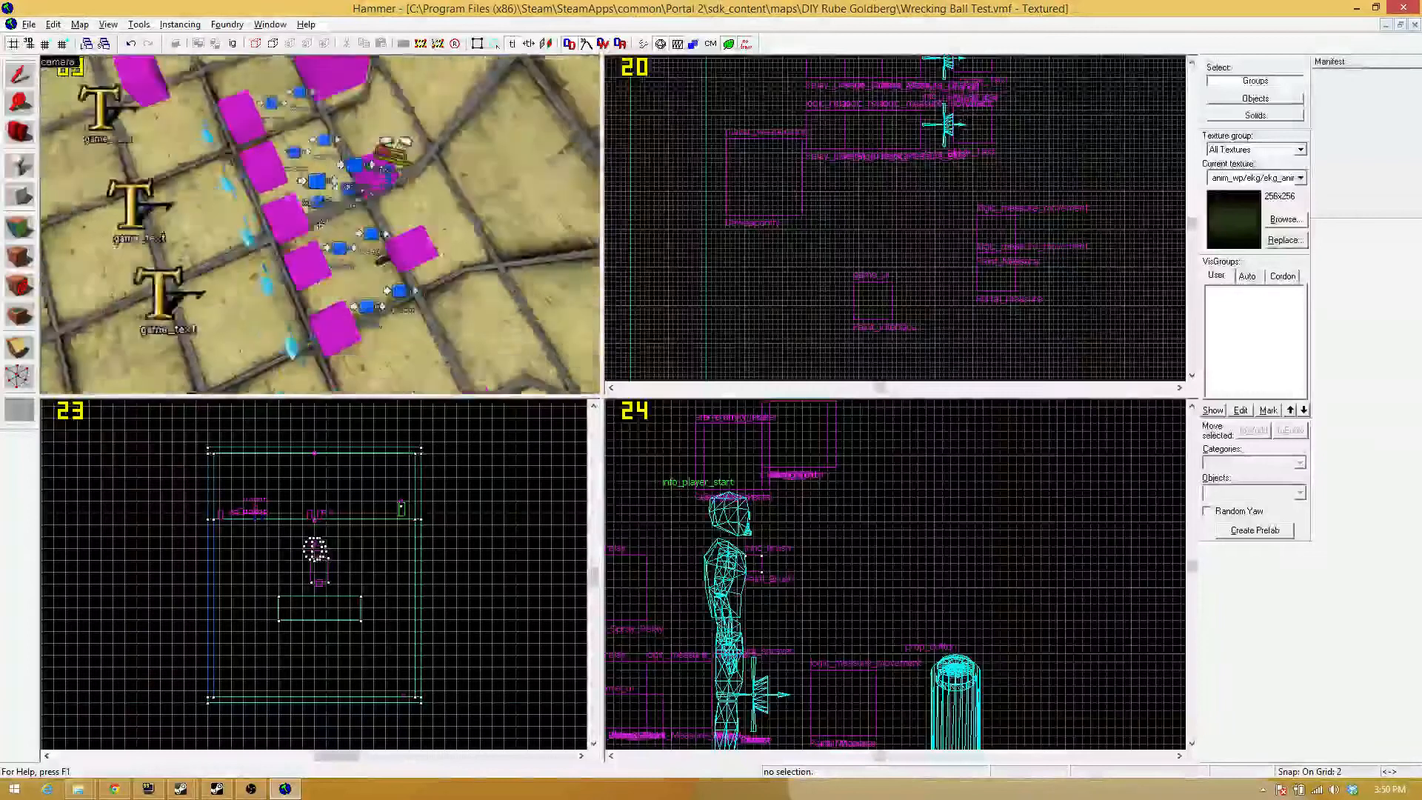
pyautogui.press('w')
pyautogui.press('z')
pyautogui.doubleClick(322, 231)
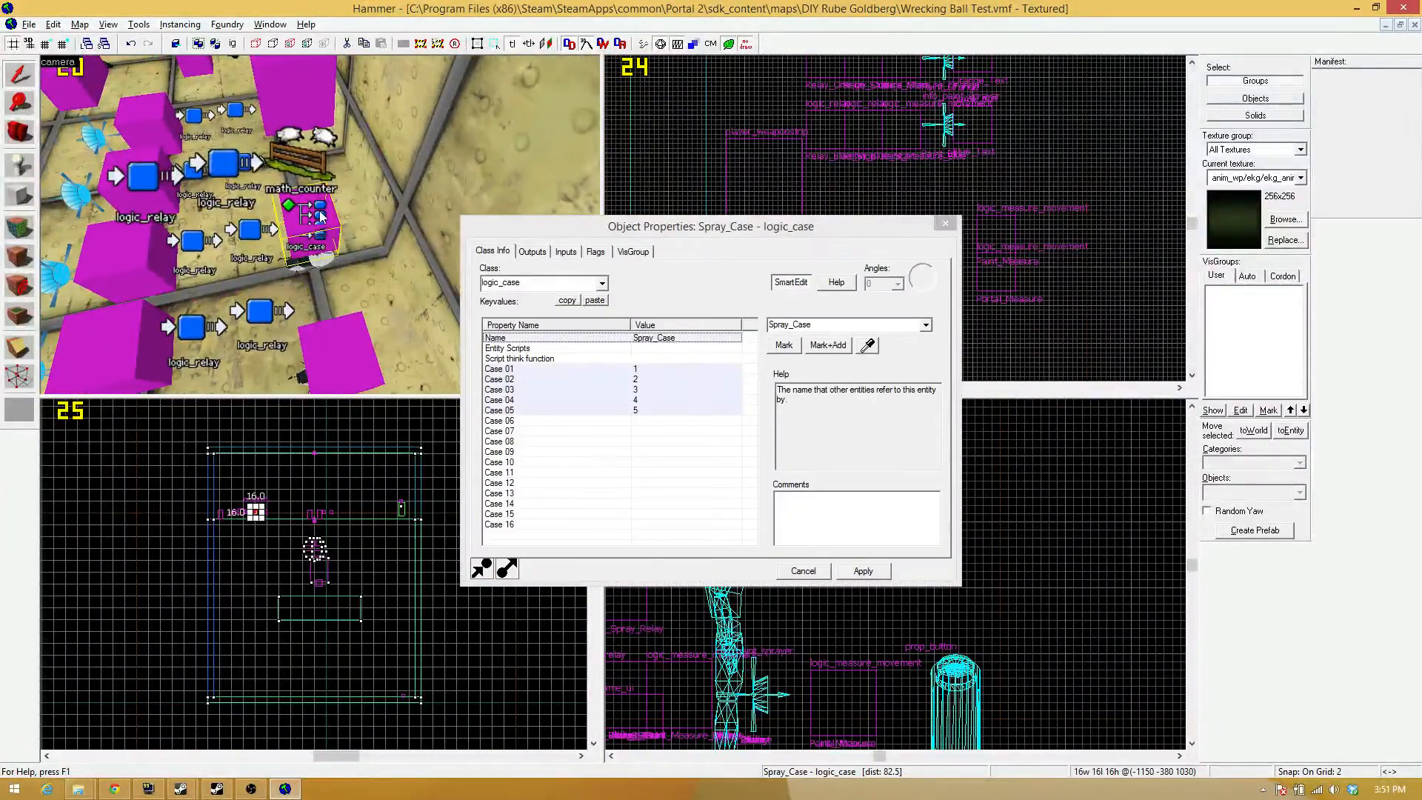
pyautogui.click(543, 251)
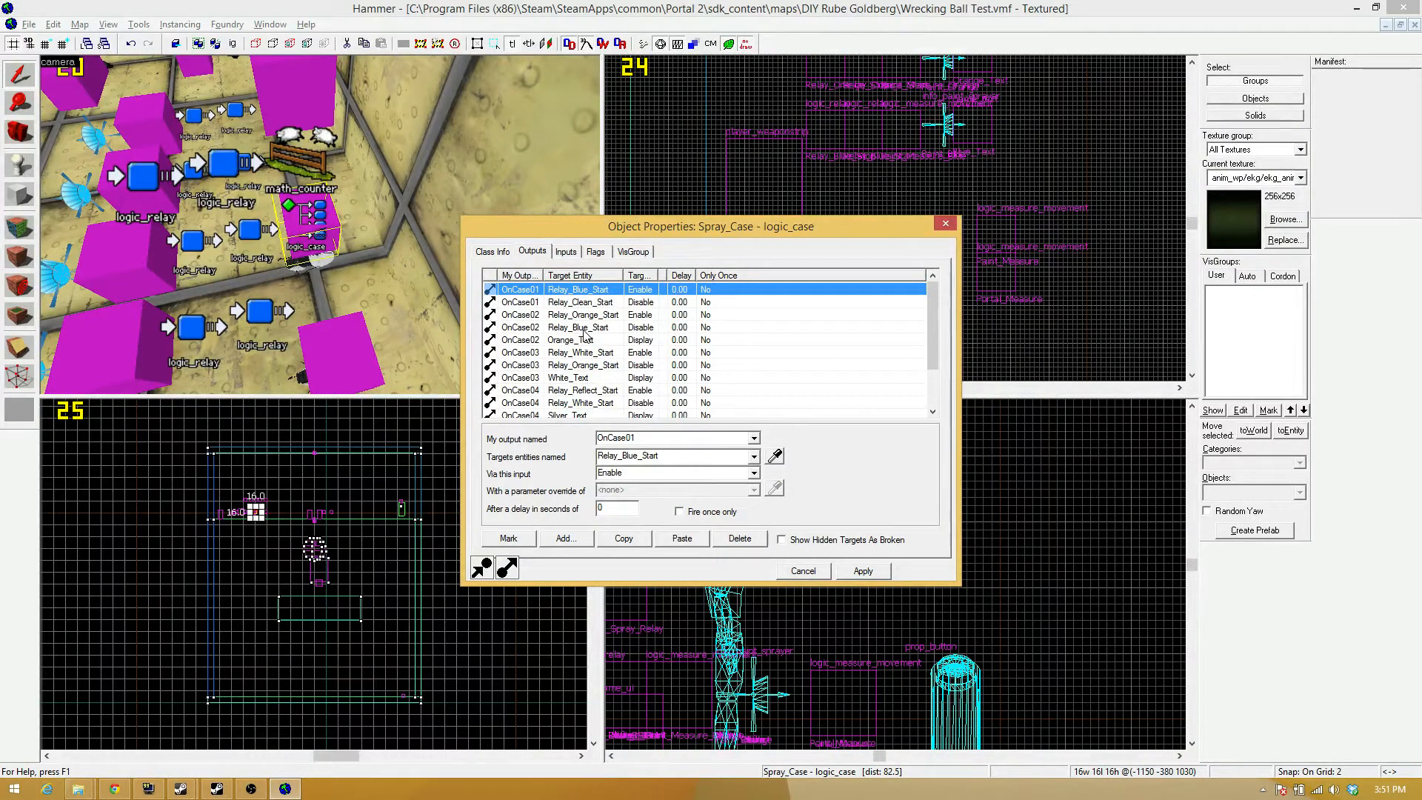
pyautogui.scroll(-2, 577, 331)
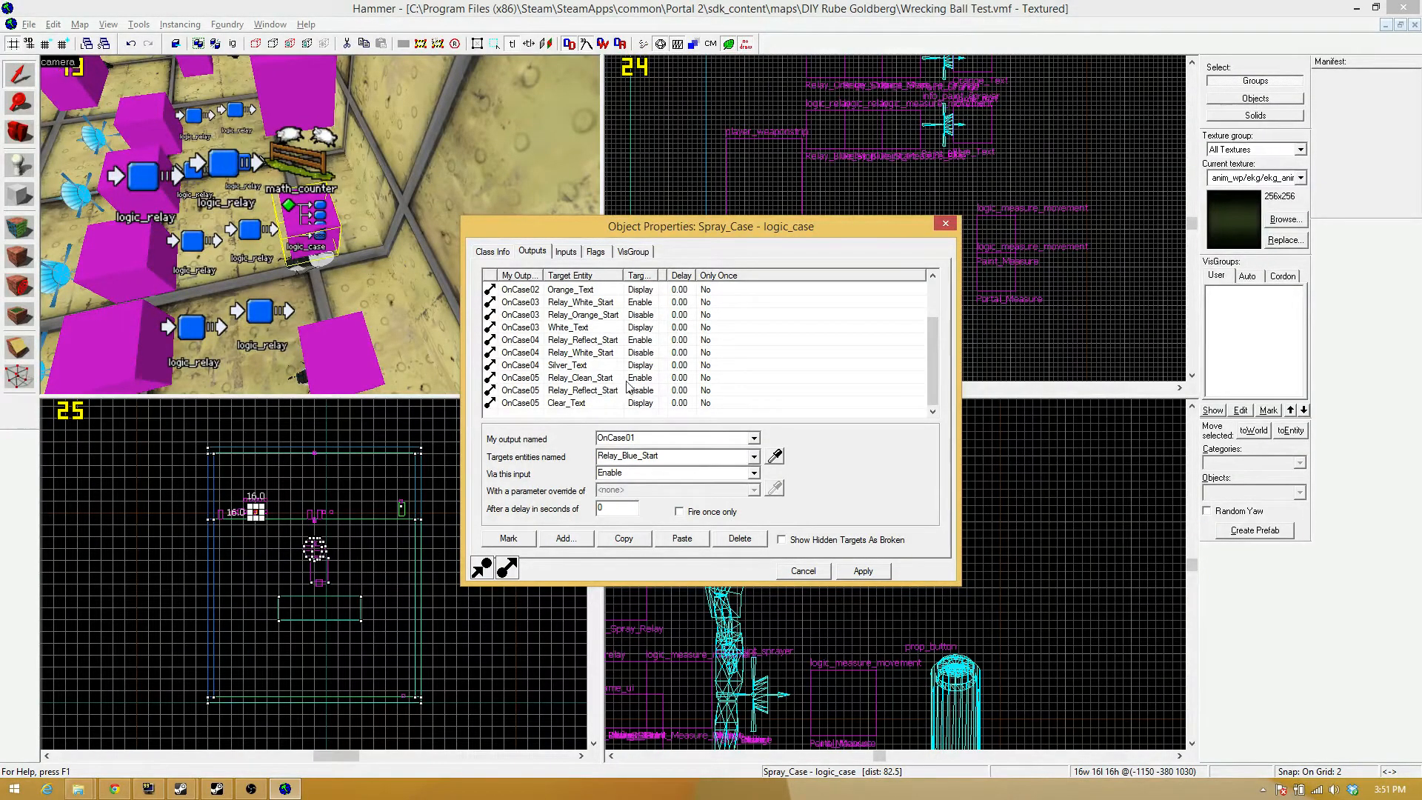
pyautogui.scroll(1, 641, 324)
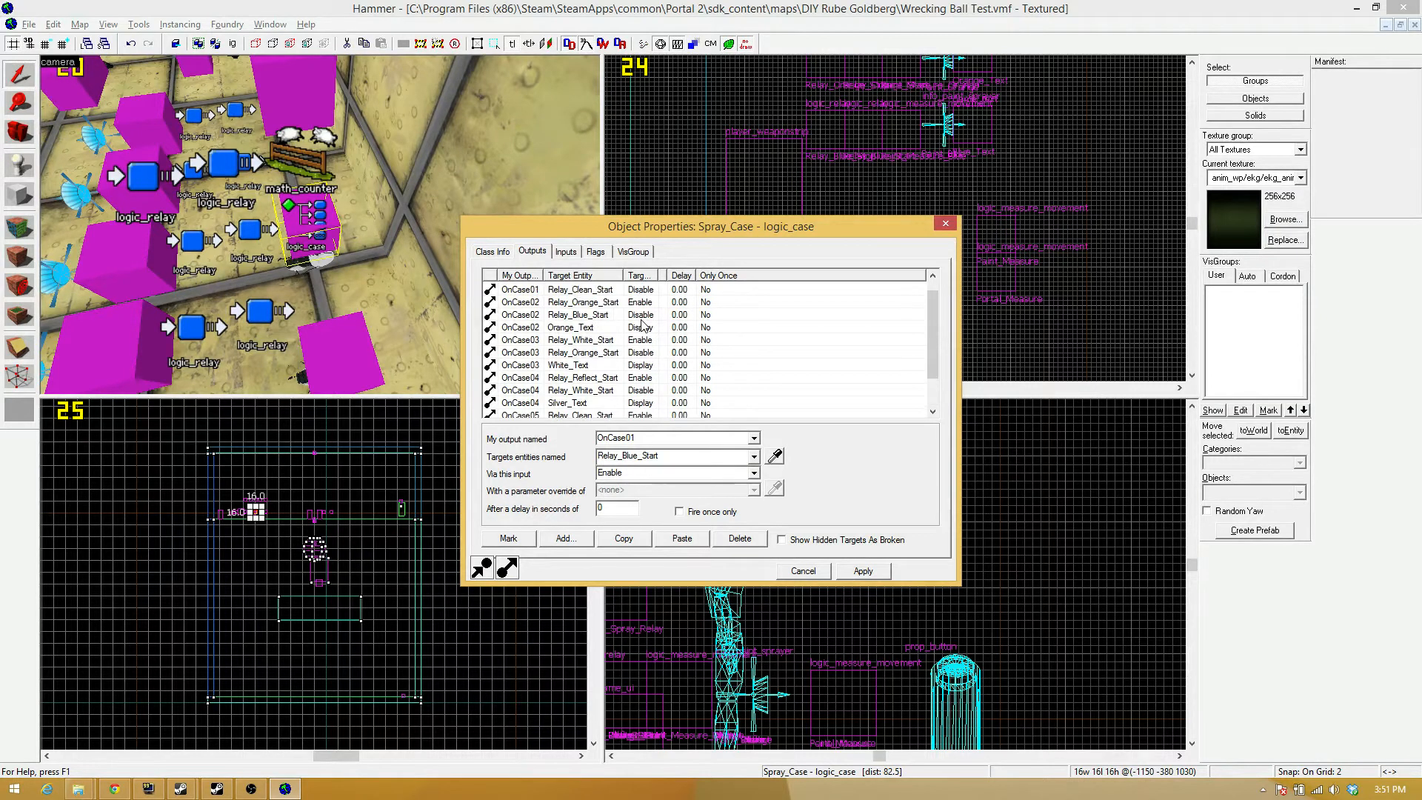
pyautogui.scroll(1, 659, 298)
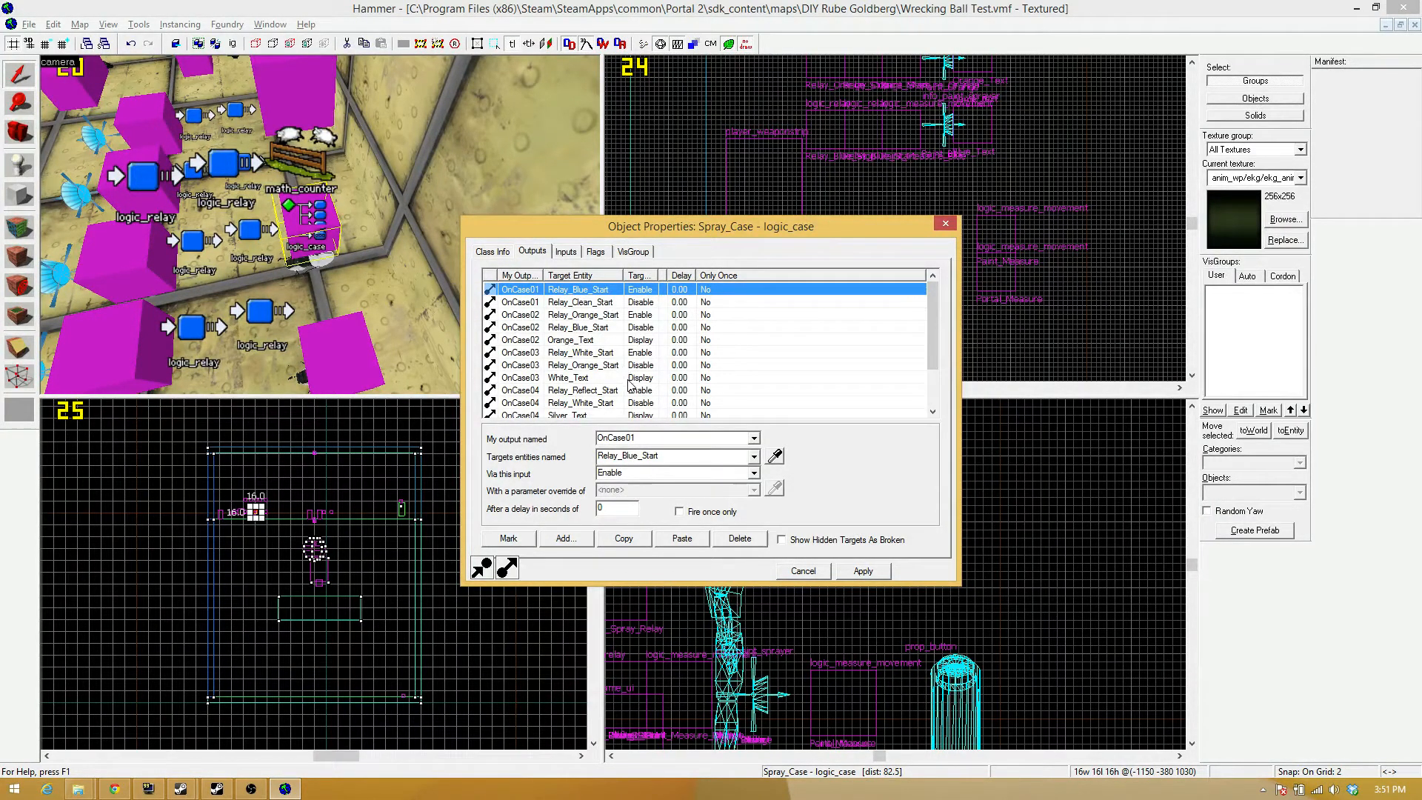
# Add an OnCase01 output to Spray_Case that targets Blue_Text with the Display input, and apply it.
pyautogui.click(567, 539)
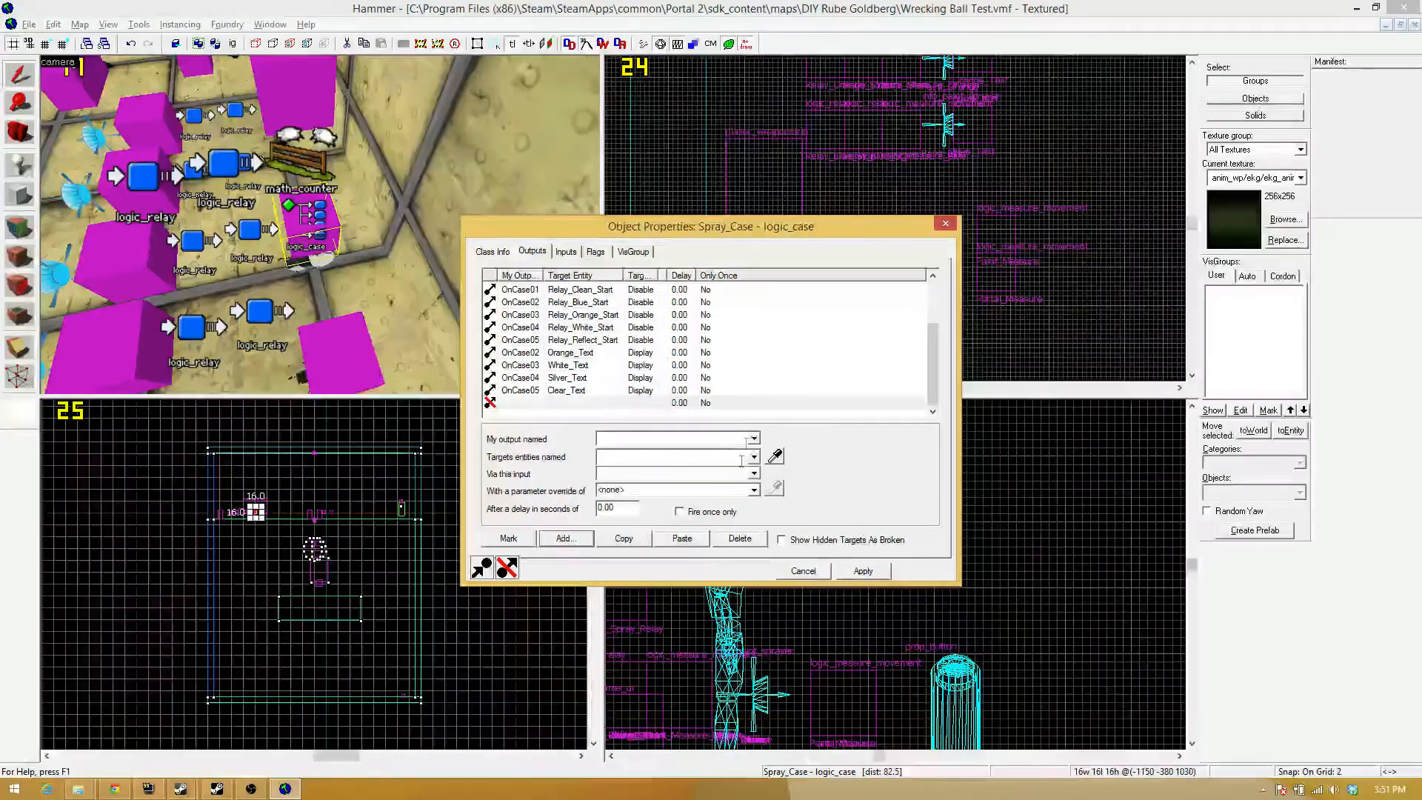
pyautogui.click(753, 439)
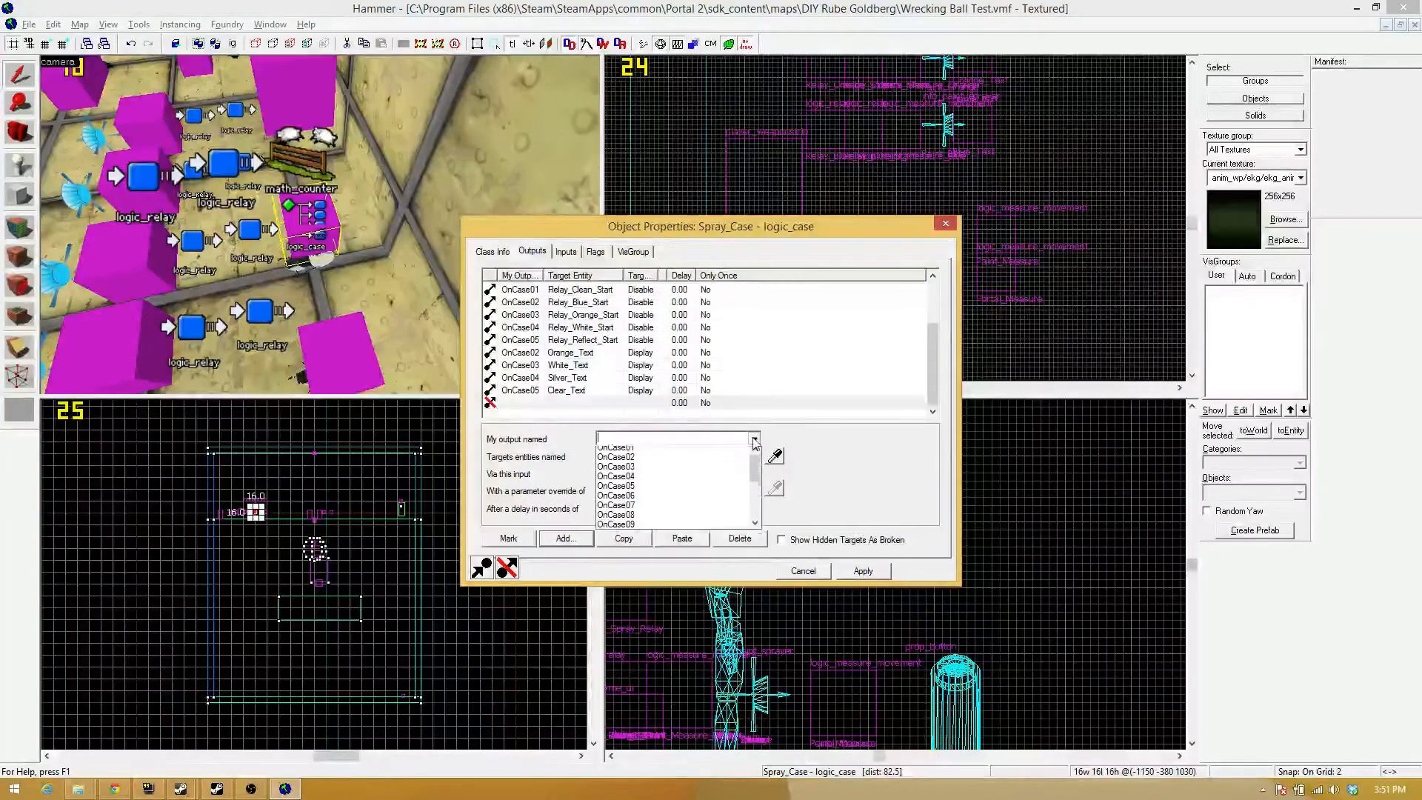
pyautogui.click(670, 453)
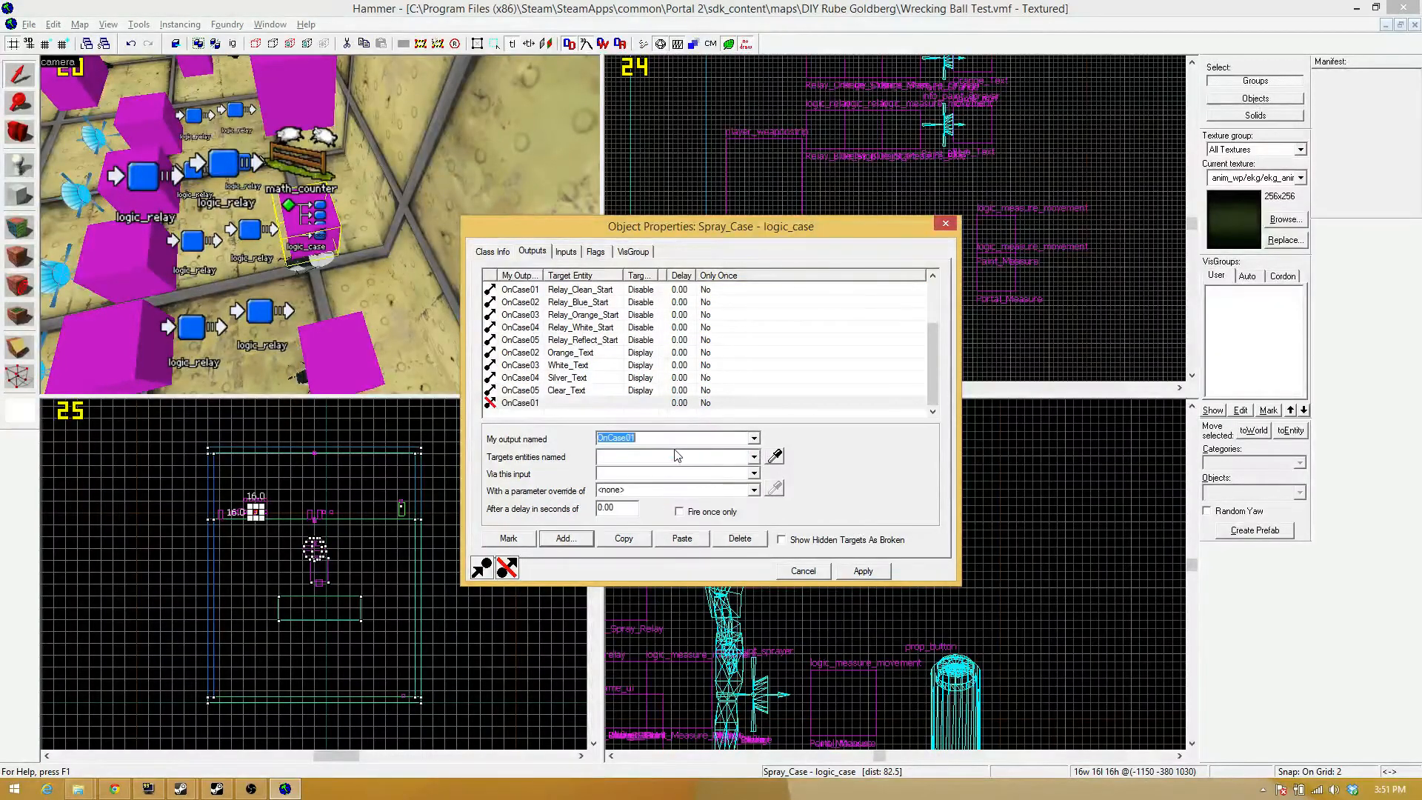
pyautogui.click(736, 463)
pyautogui.write('blu')
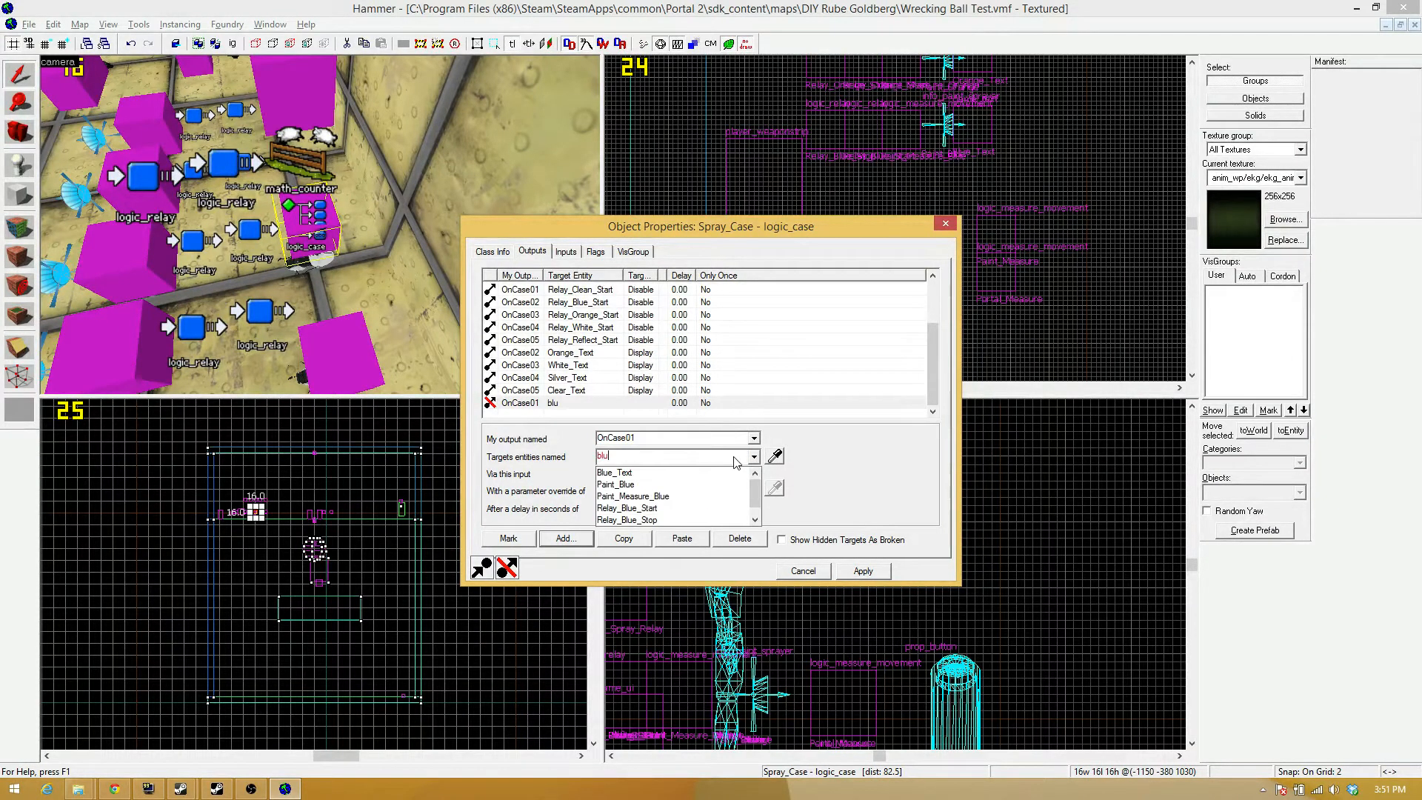
pyautogui.write('e')
pyautogui.click(748, 472)
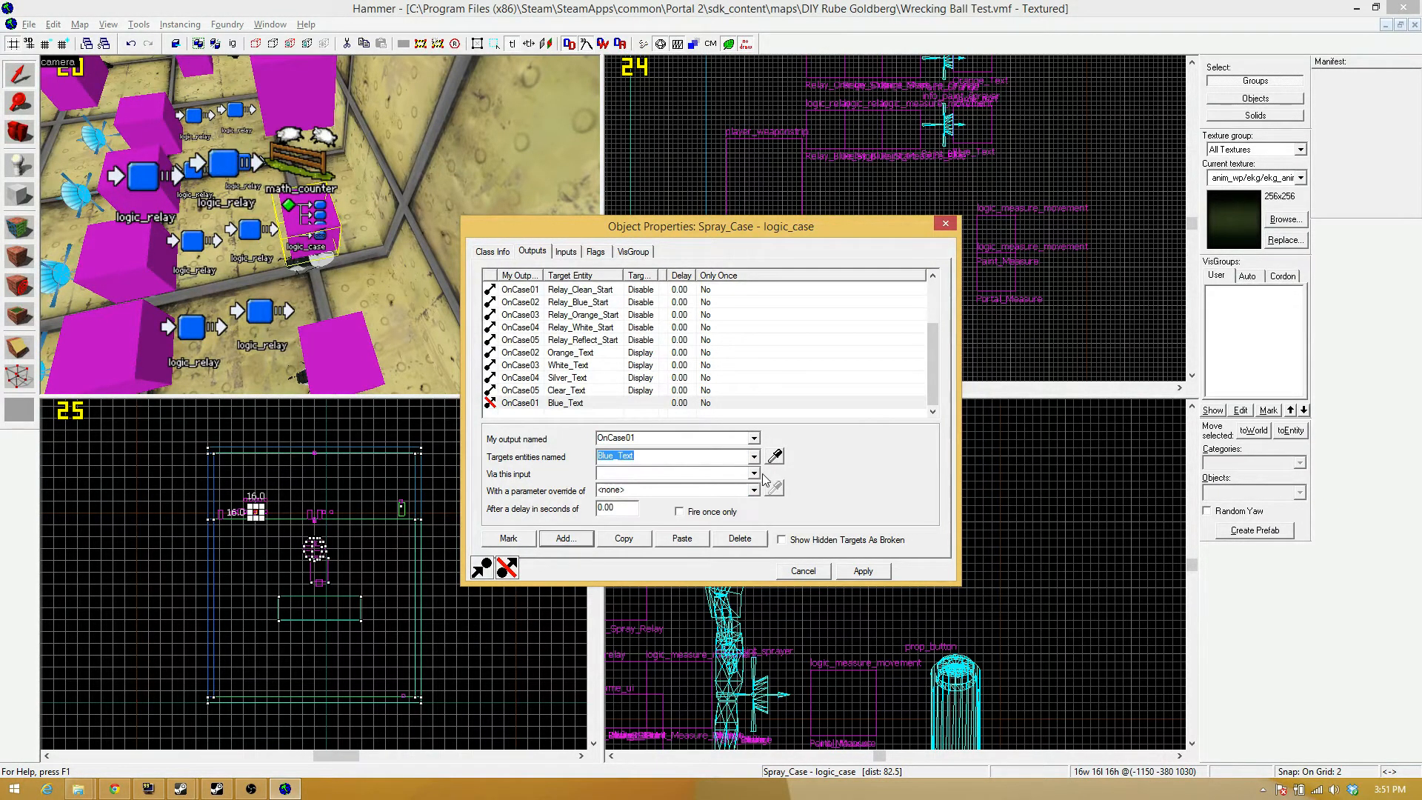
pyautogui.click(753, 473)
pyautogui.click(665, 496)
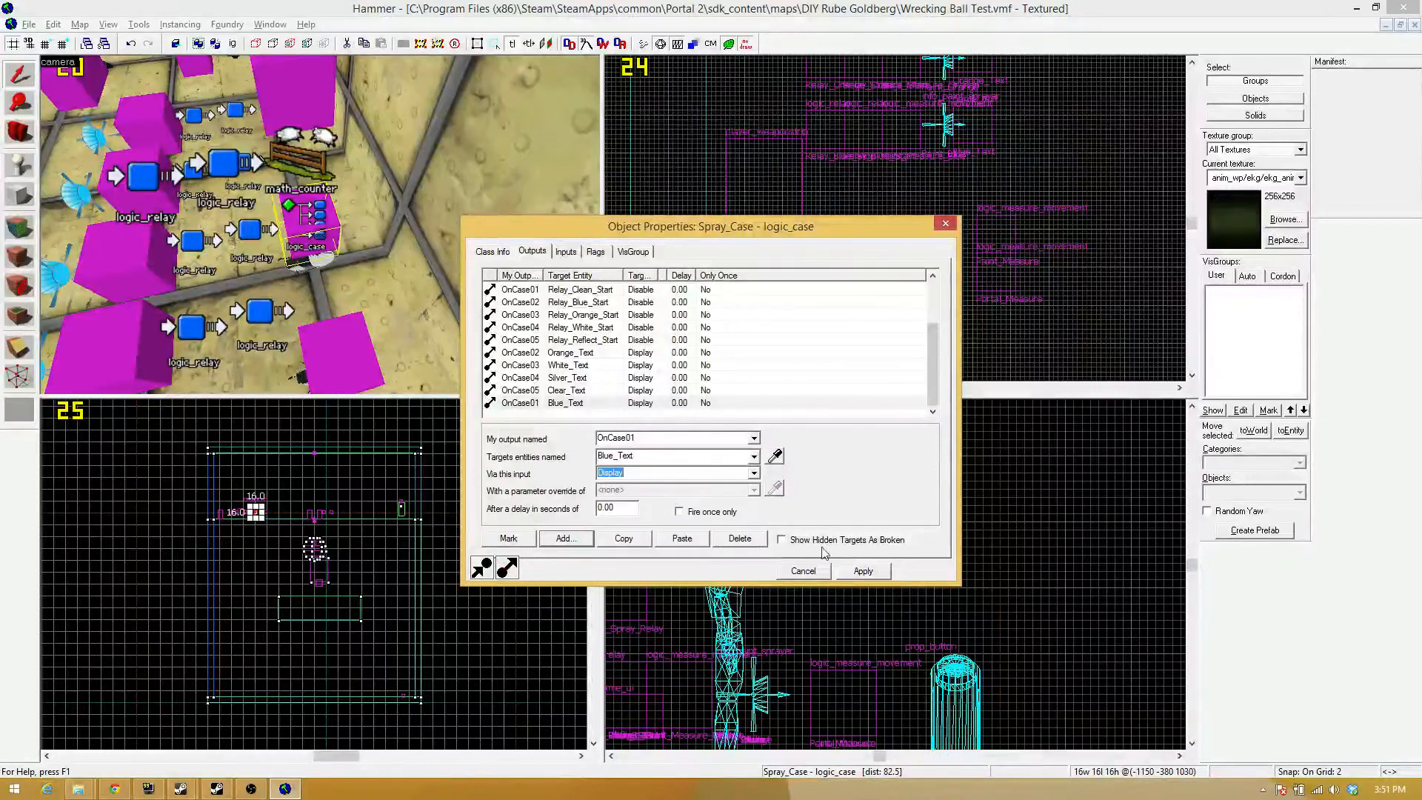
pyautogui.click(863, 571)
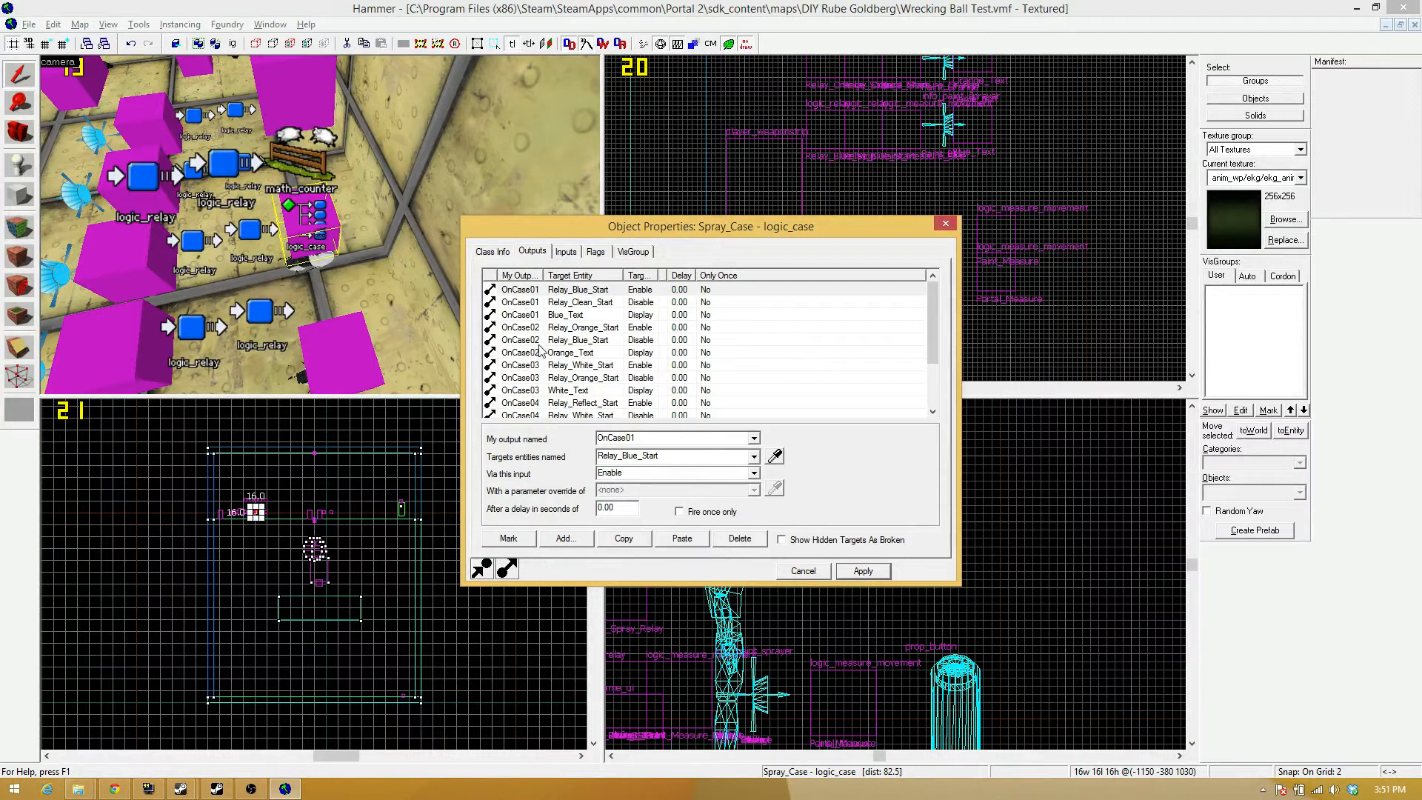
# Check the remaining Spray_Case outputs through OnCase05 for their gel text Display entries, and close the properties.
pyautogui.click(542, 394)
pyautogui.scroll(-1, 541, 394)
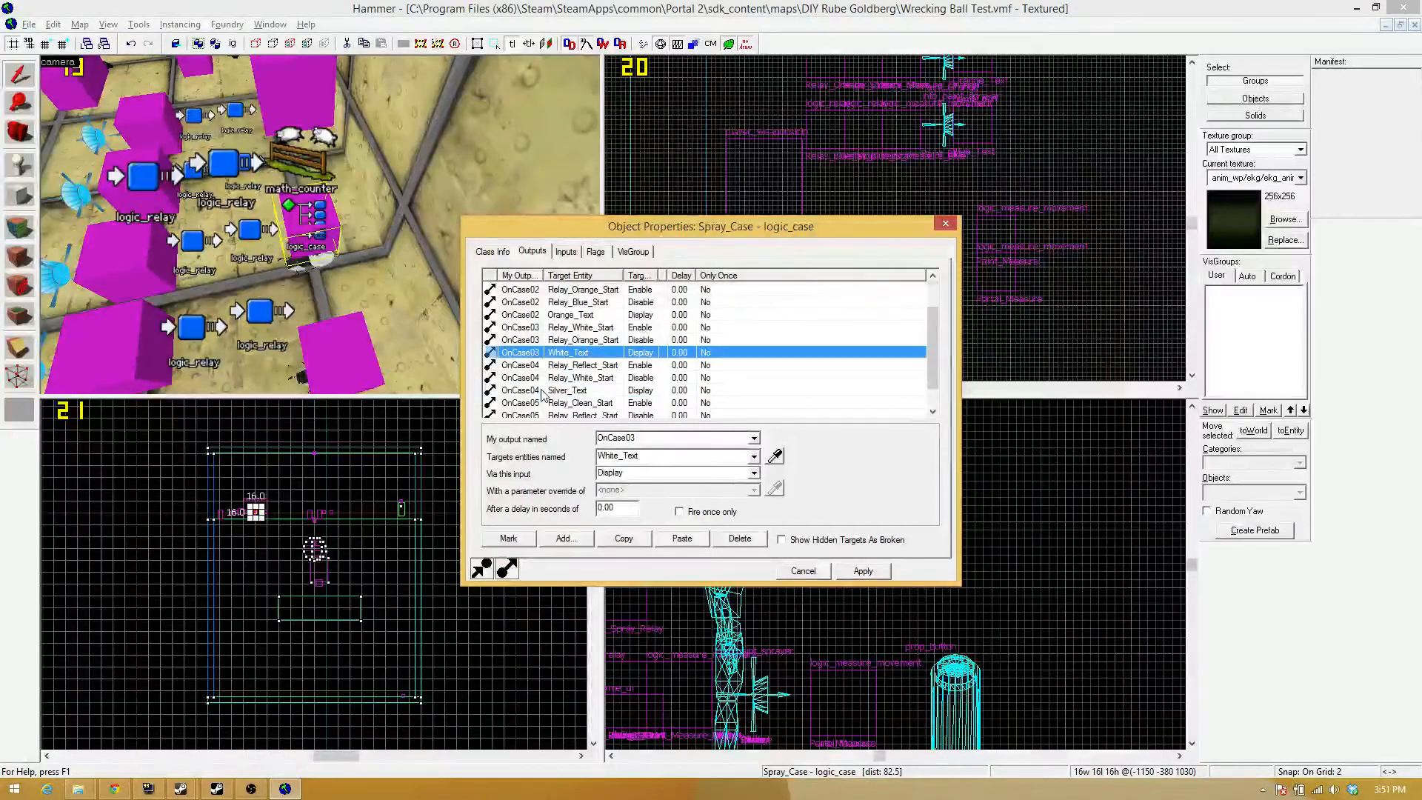
pyautogui.scroll(-1, 544, 392)
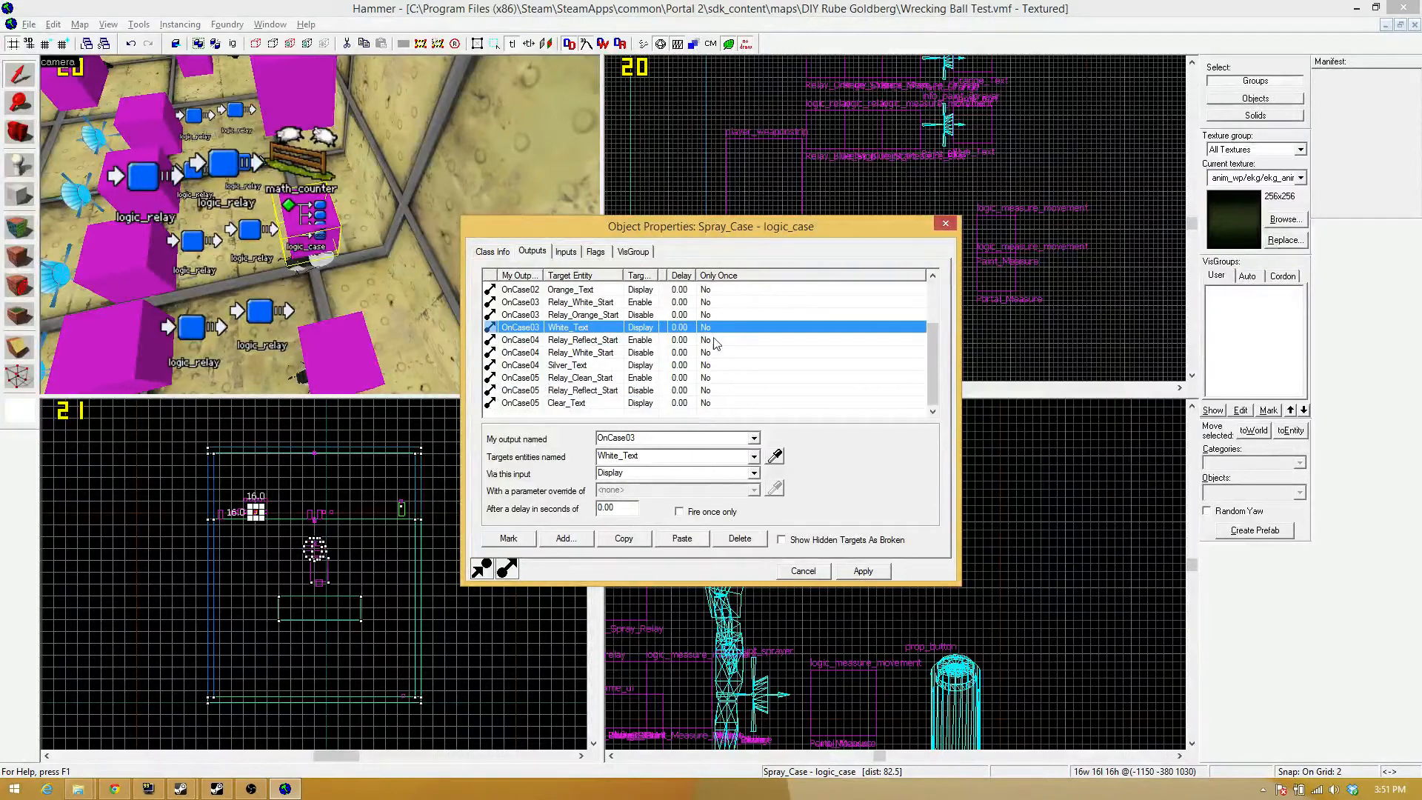
pyautogui.click(945, 224)
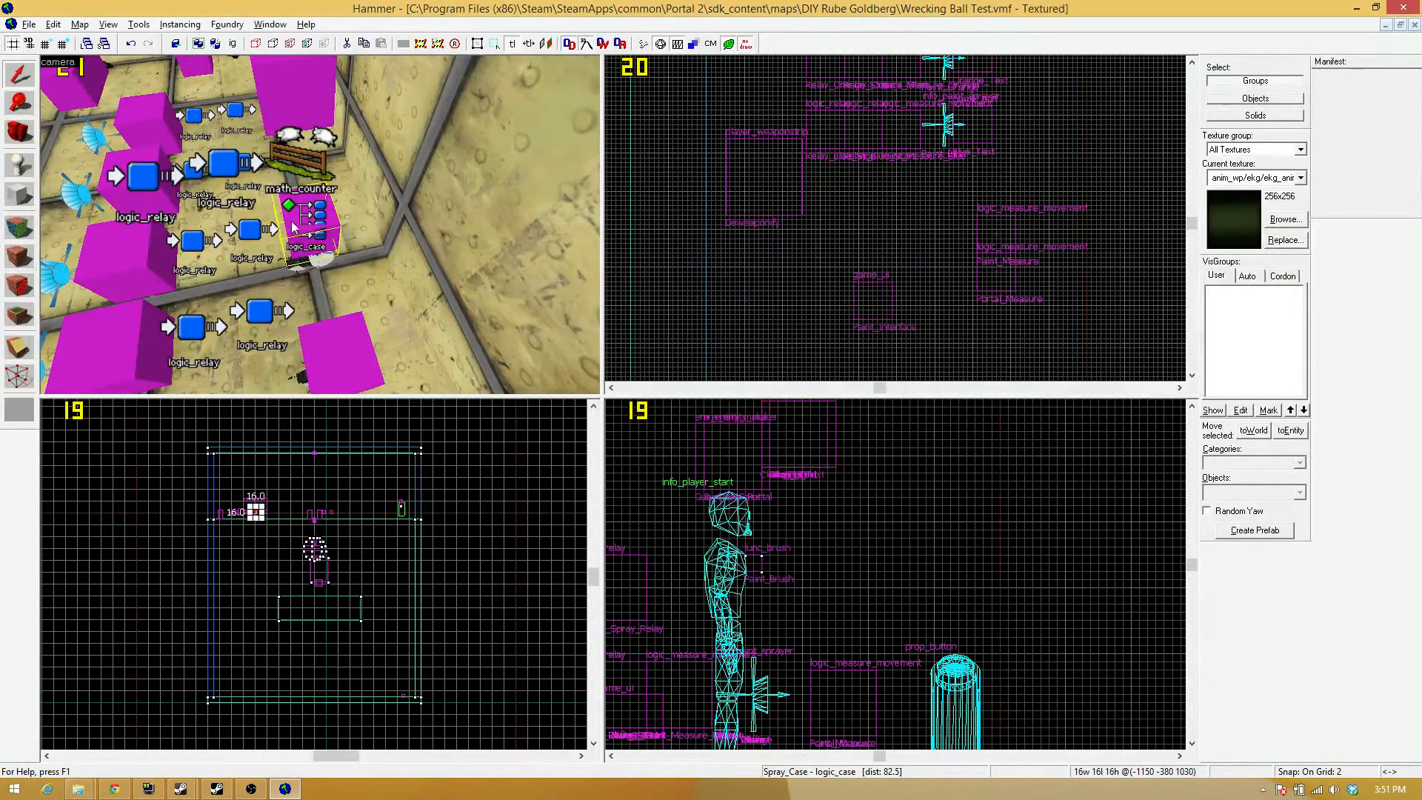
# Open the Clear_Text game_text entity's properties and set its Color1 to dark grey with RGB 72, 72, 72.
pyautogui.press('z')
pyautogui.press('s')
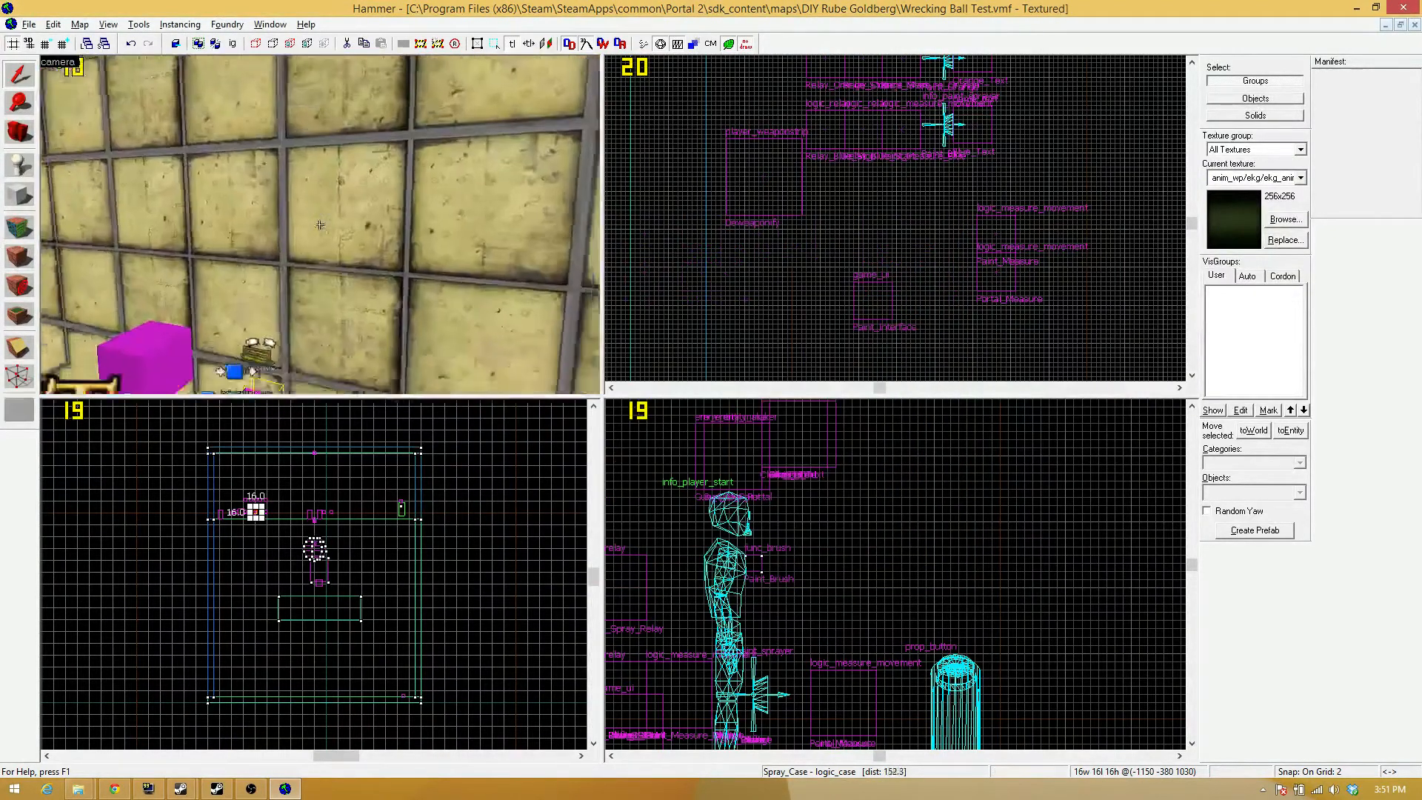
pyautogui.press('z')
pyautogui.doubleClick(254, 194)
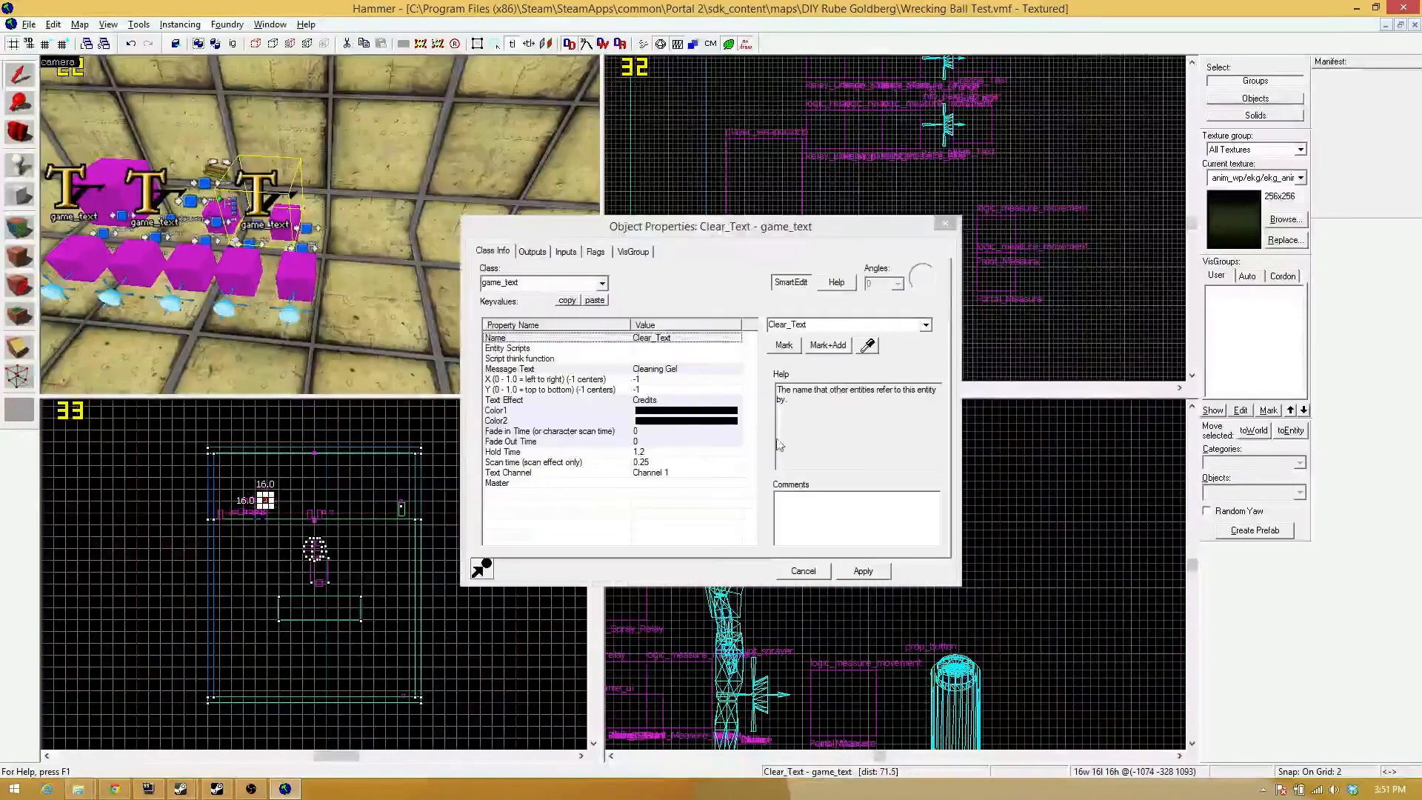
pyautogui.click(684, 412)
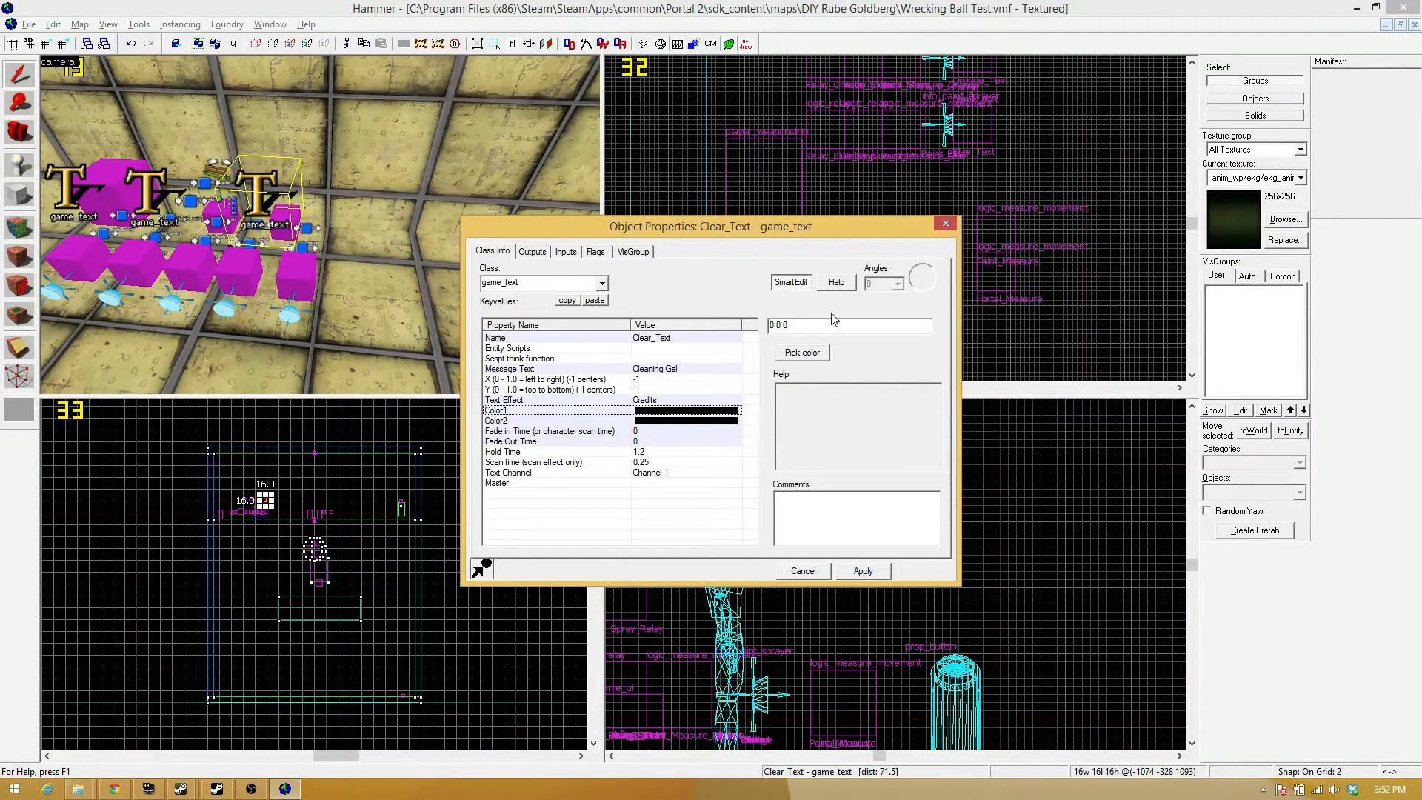
pyautogui.click(802, 351)
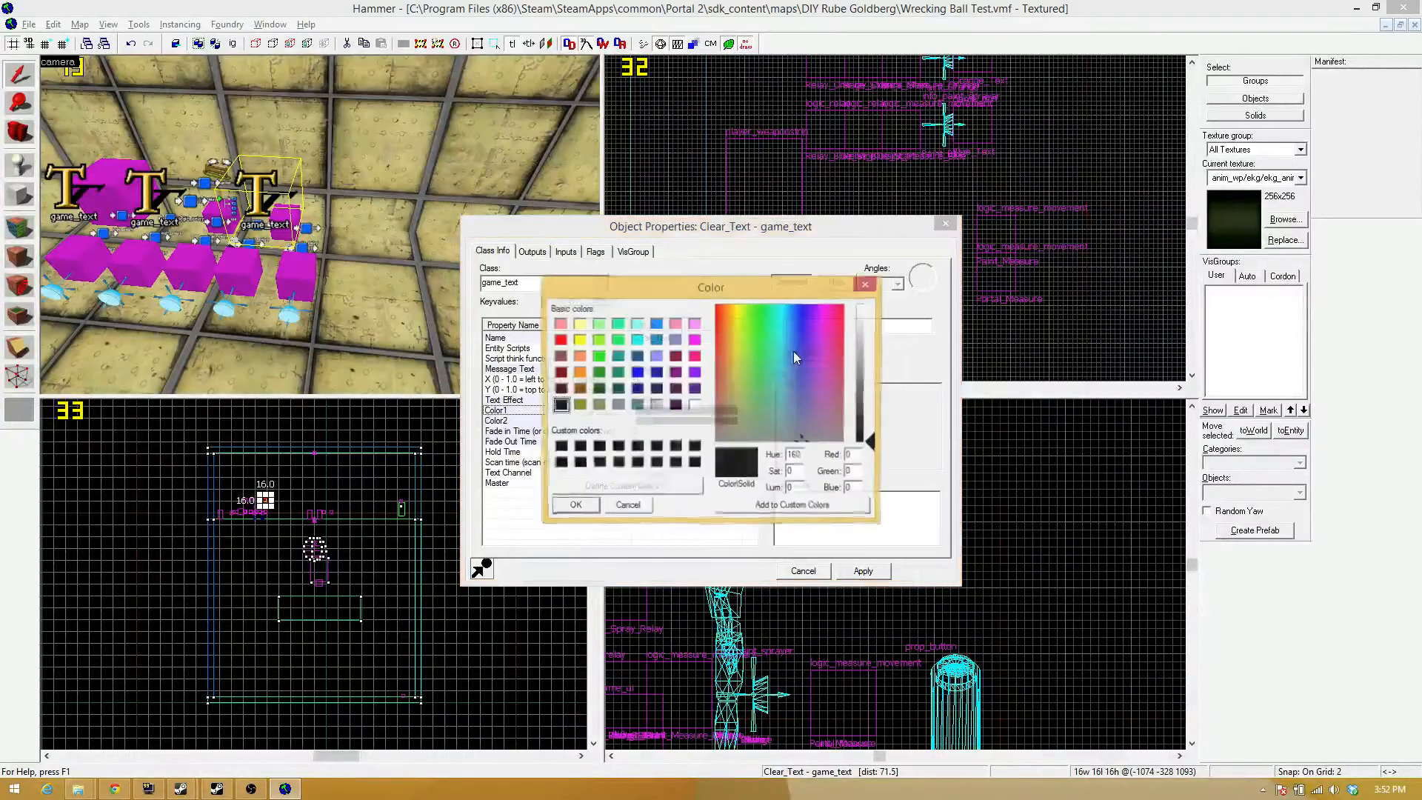
pyautogui.moveTo(876, 431); pyautogui.dragTo(874, 402)
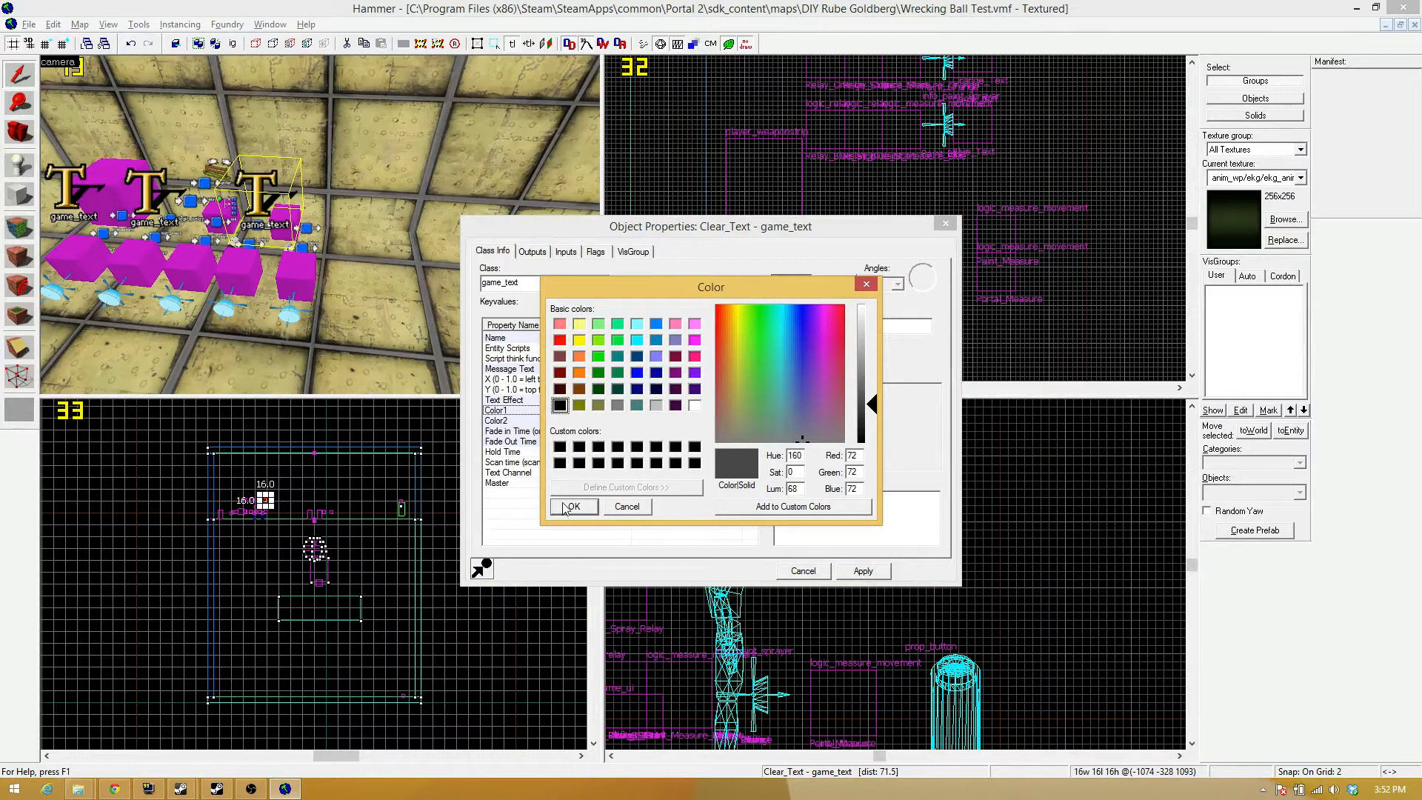
pyautogui.click(573, 505)
# Copy Clear_Text's Color1 value into Color2, apply the change, and close the properties.
pyautogui.moveTo(825, 328); pyautogui.dragTo(769, 330)
pyautogui.hotkey('ctrl', 'c')
pyautogui.click(681, 421)
pyautogui.moveTo(785, 330); pyautogui.dragTo(769, 326)
pyautogui.hotkey('ctrl', 'v')
pyautogui.click(862, 570)
pyautogui.click(802, 570)
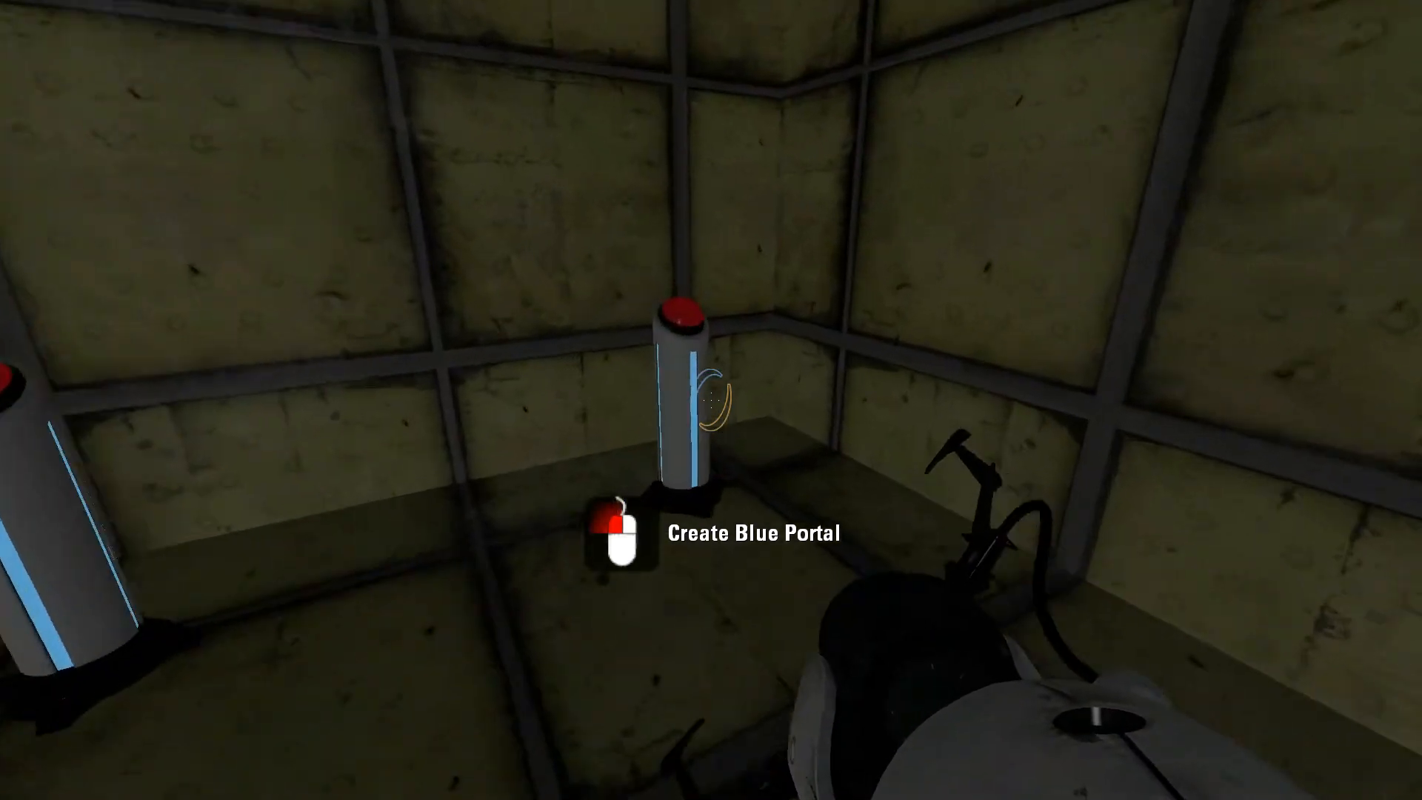
# In the relaunched Portal 2 map, activate the gun pedestal button and cycle through the gel types to check their name texts.
pyautogui.press('e')
pyautogui.press('s')
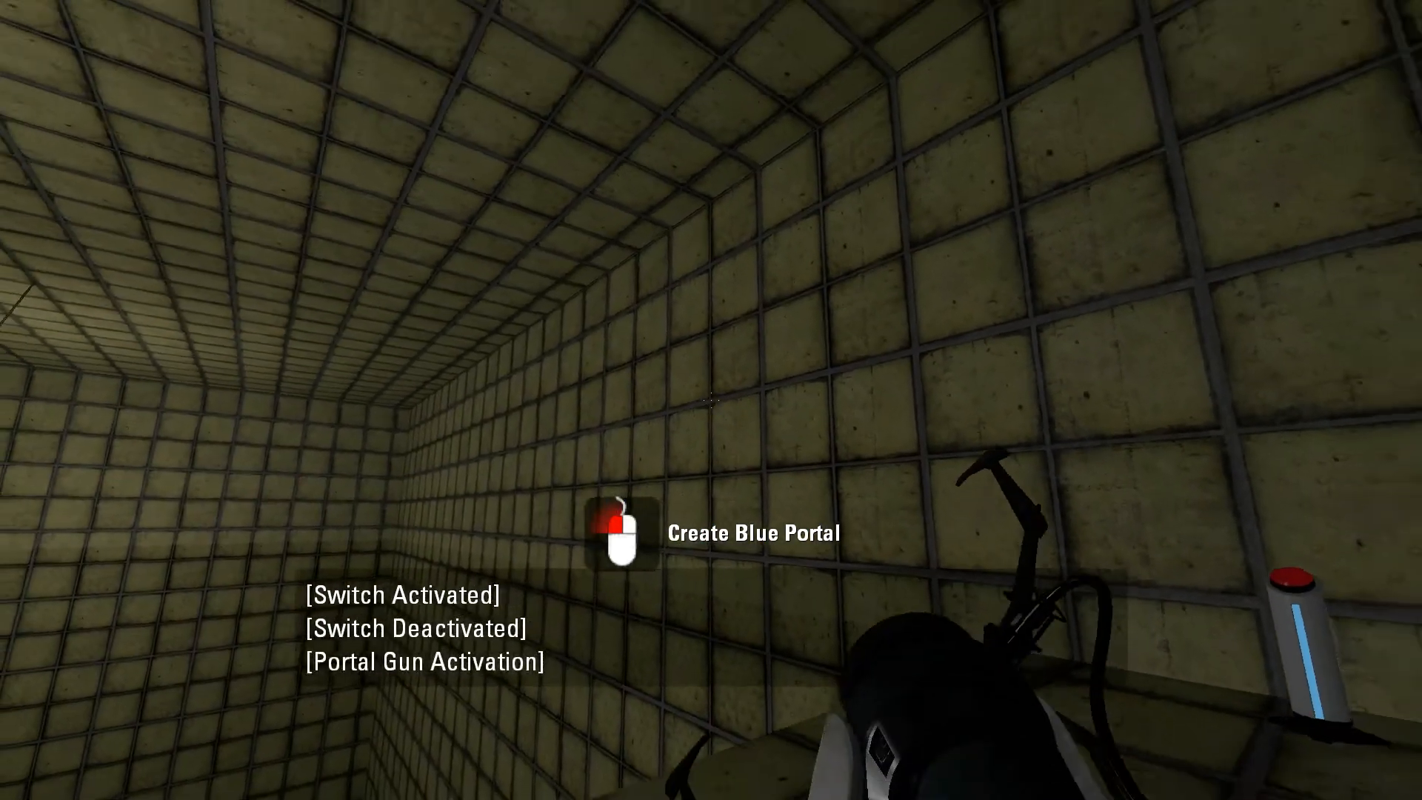
pyautogui.press('a')
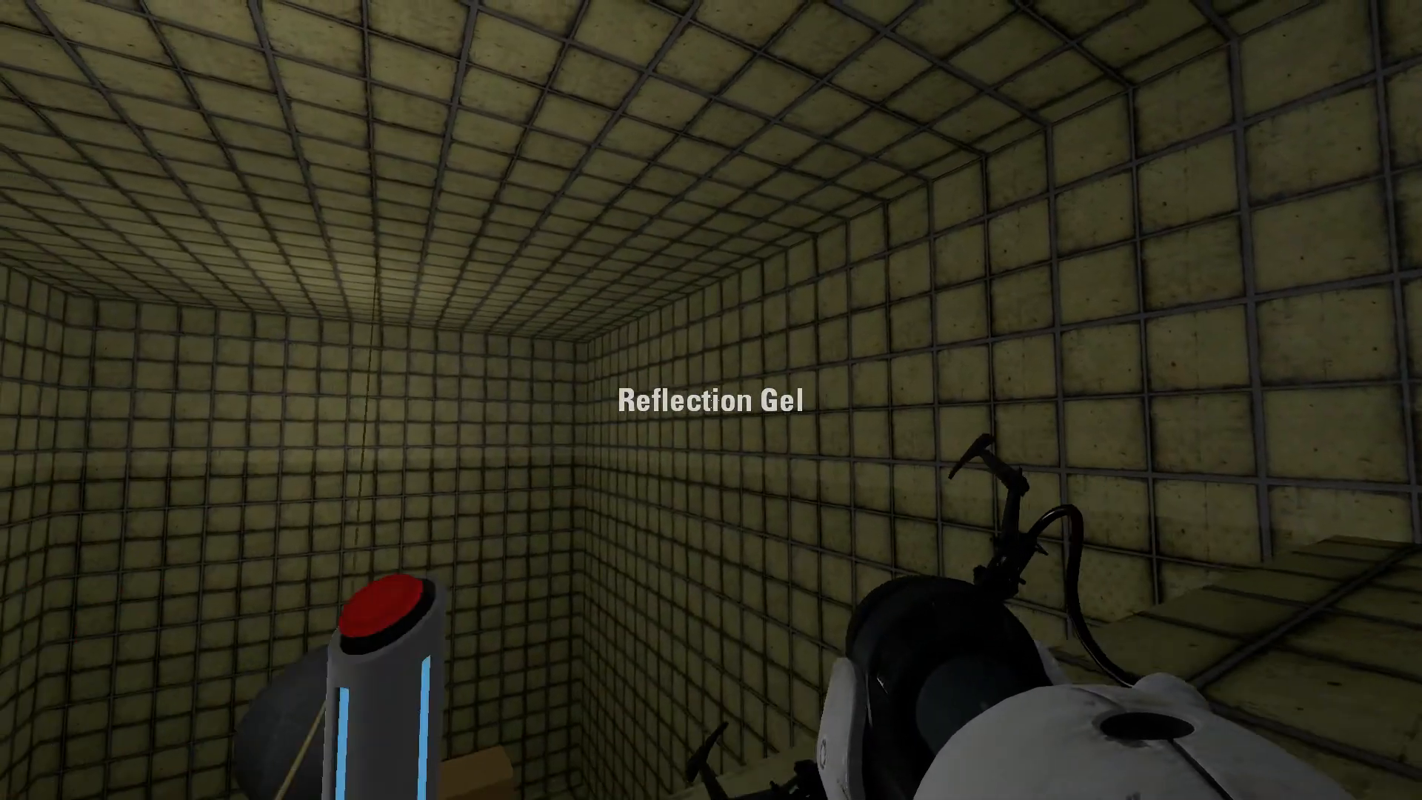
pyautogui.press('d')
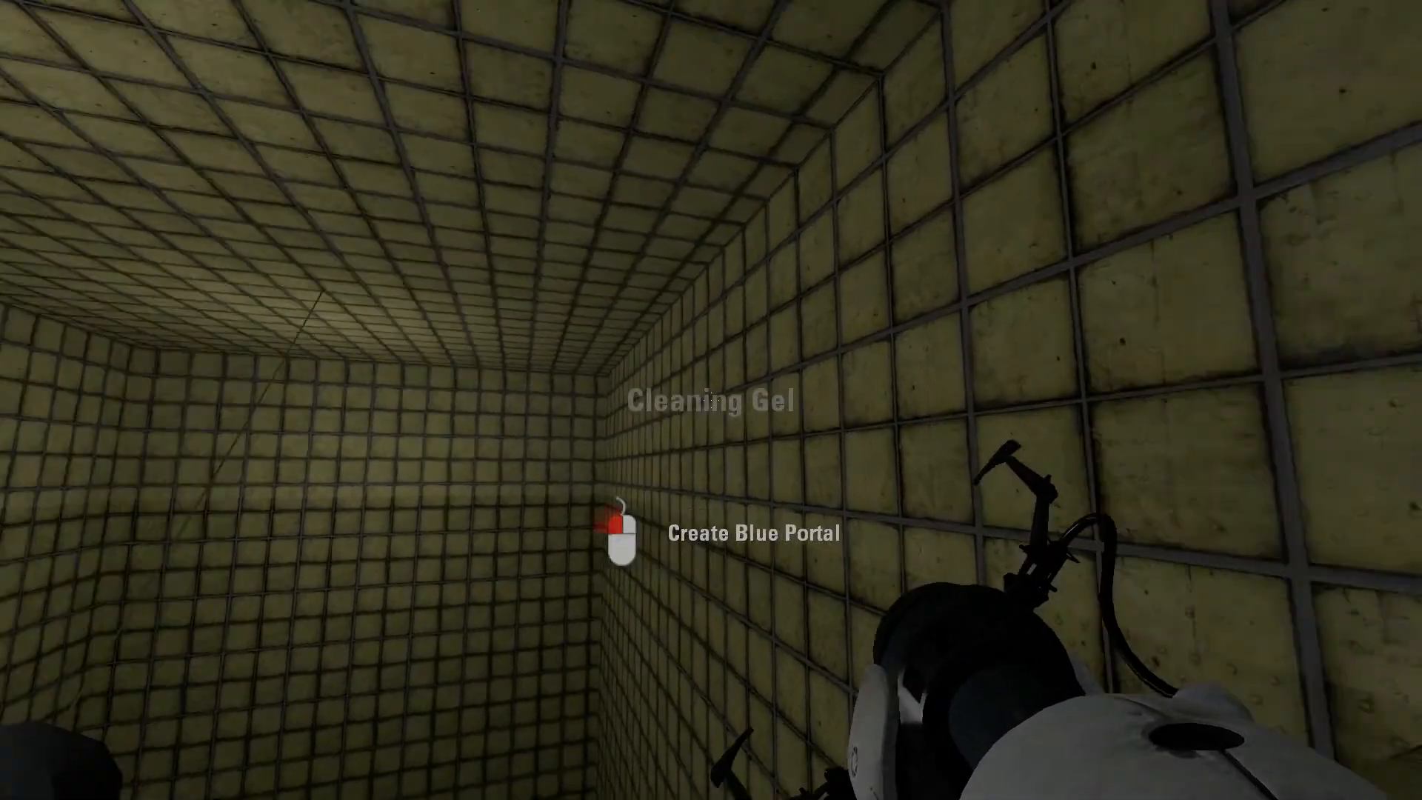
pyautogui.press('a')
pyautogui.press('a')
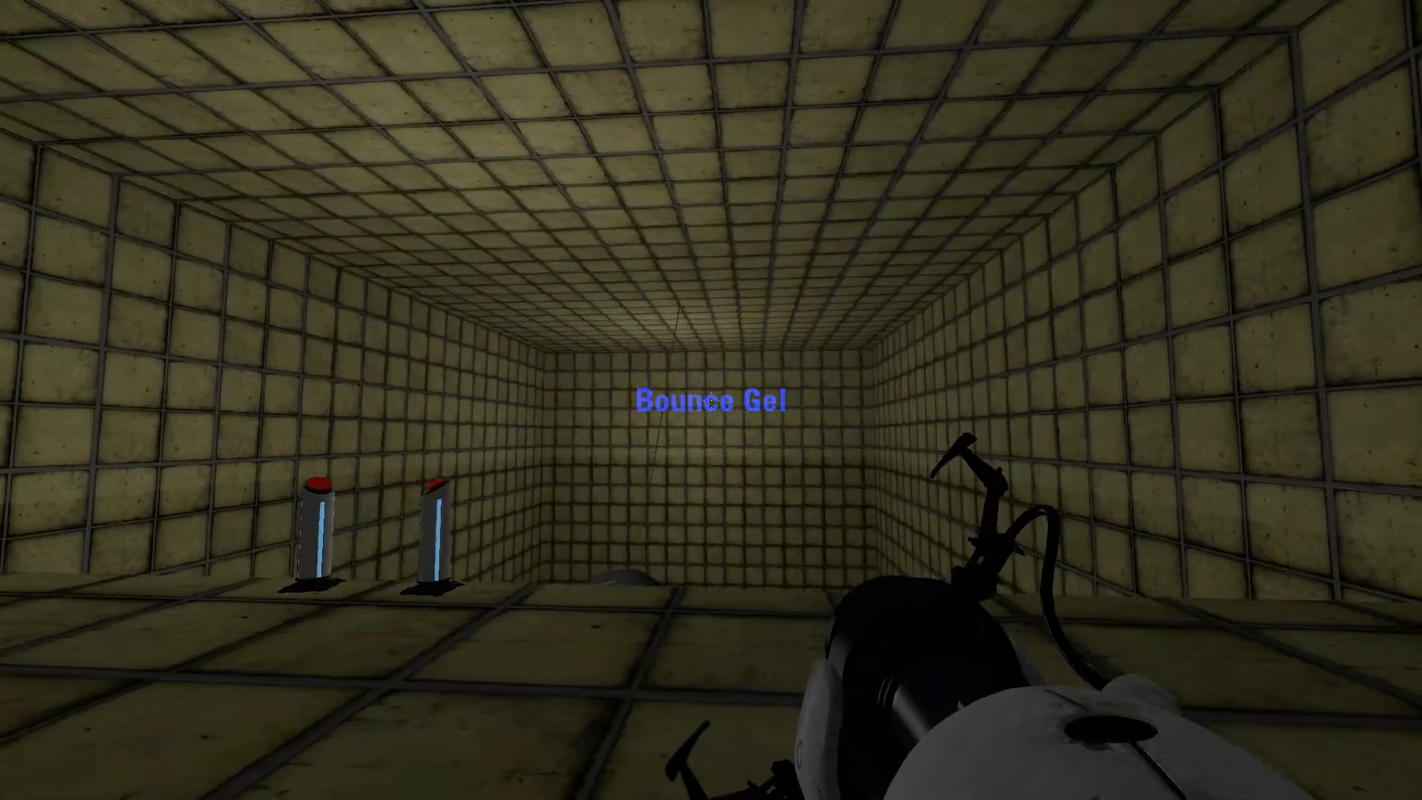
# Move along the ledge and spray gel on the chamber's end walls while switching between gel types.
pyautogui.press('w')
pyautogui.click(711, 400)
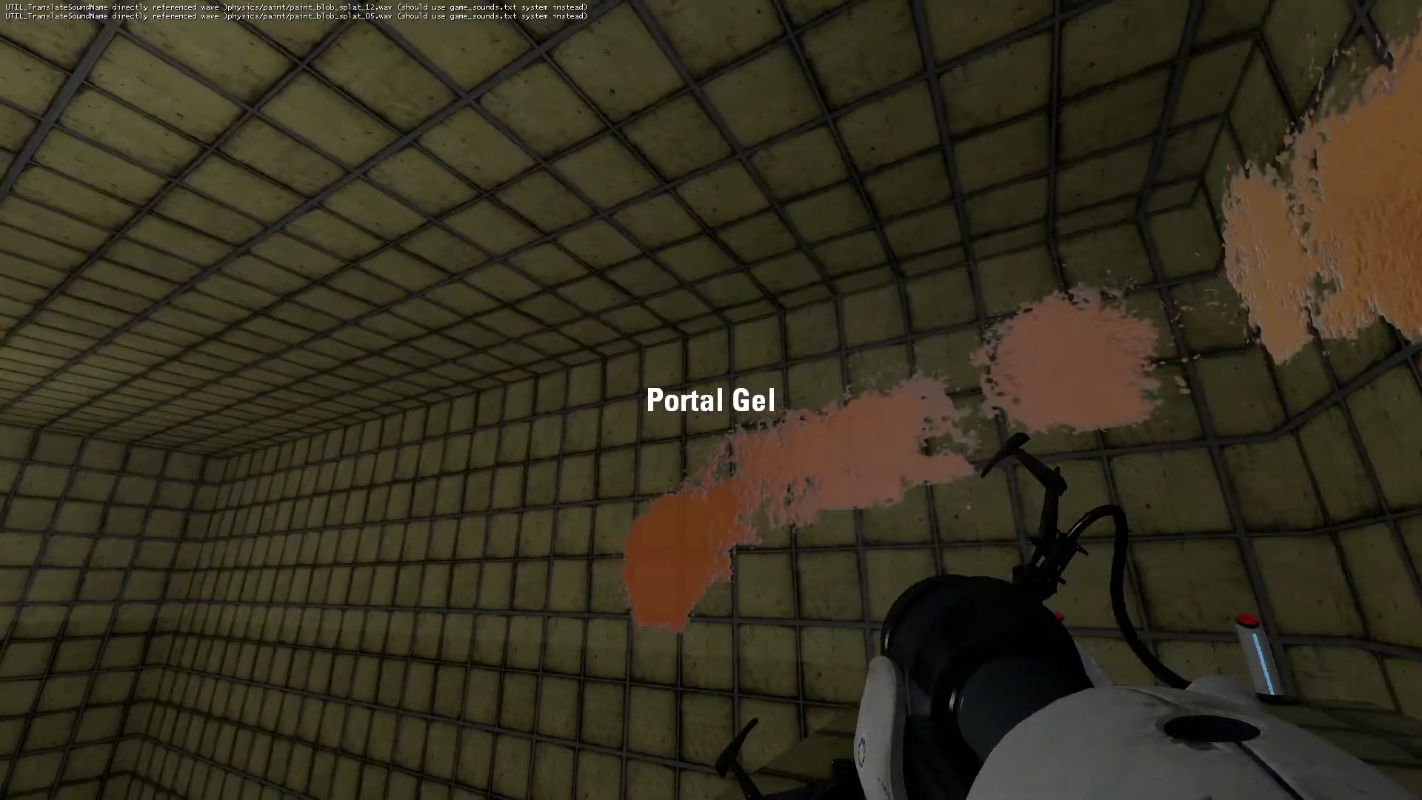
pyautogui.click(710, 399)
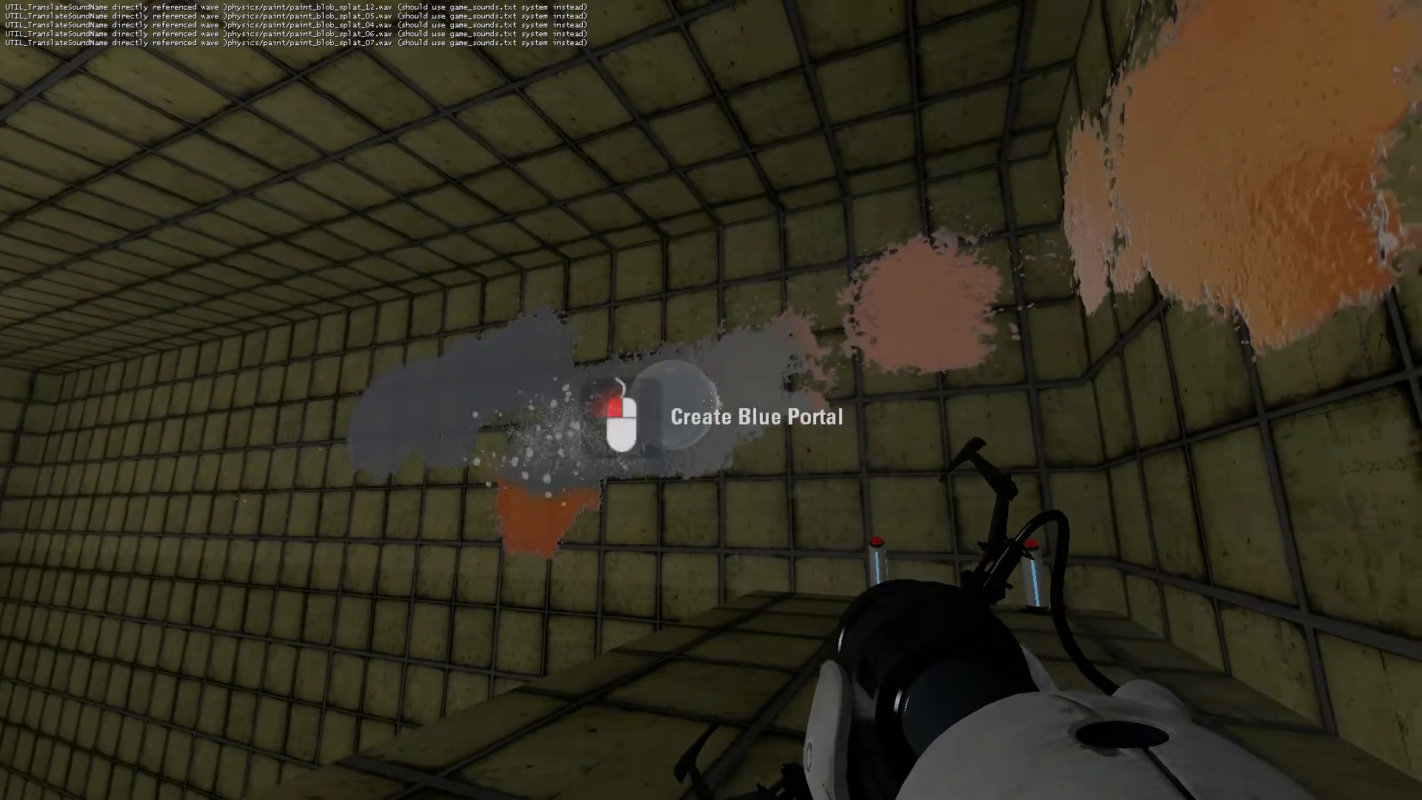
pyautogui.scroll(-1, 711, 400)
pyautogui.click(711, 400)
pyautogui.click(711, 400)
pyautogui.scroll(-1, 711, 400)
pyautogui.click(711, 399)
pyautogui.scroll(-1, 711, 400)
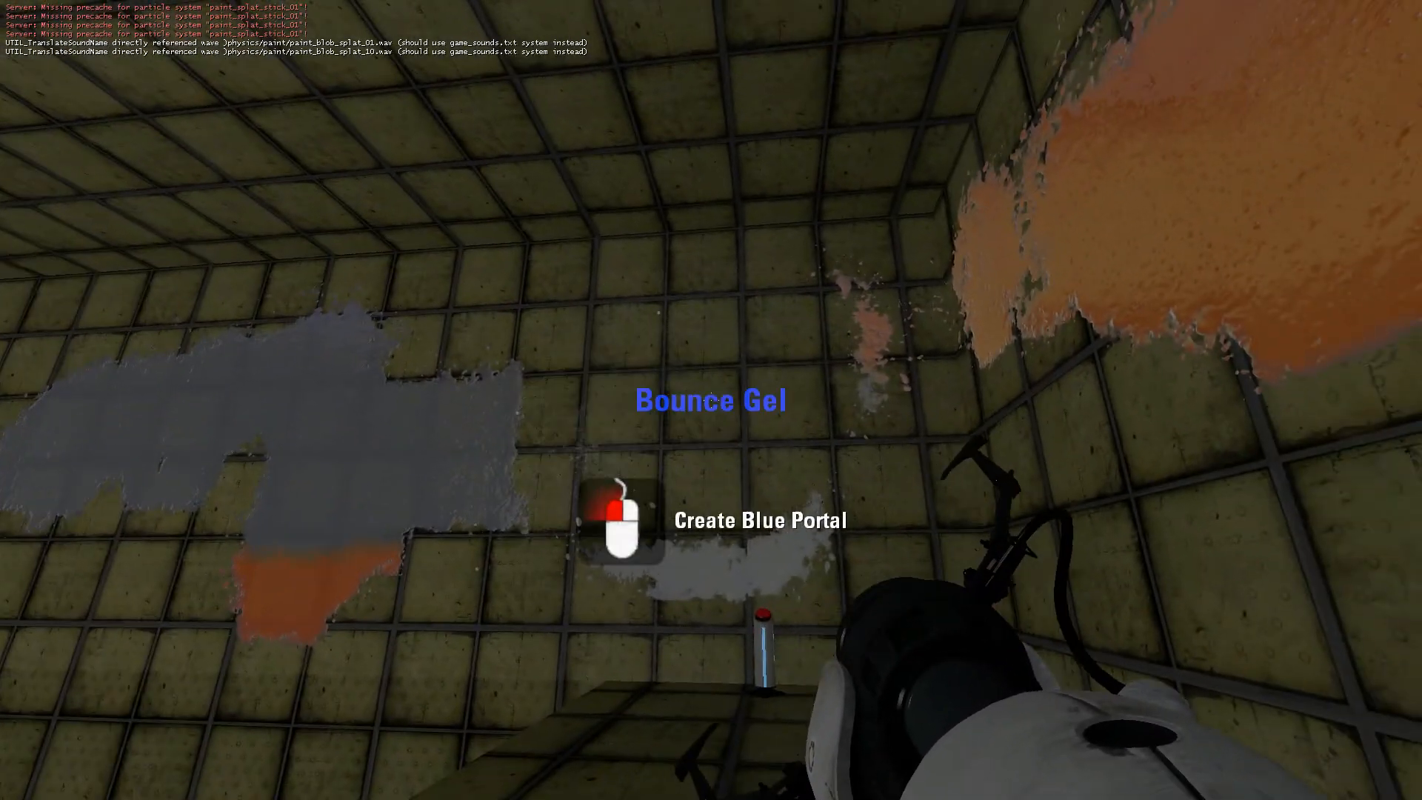
# Spray Bounce, Speed, Portal, Reflection and Cleaning Gel in turn on the walls to check each name text against its gel.
pyautogui.click(711, 400)
pyautogui.scroll(-1, 711, 399)
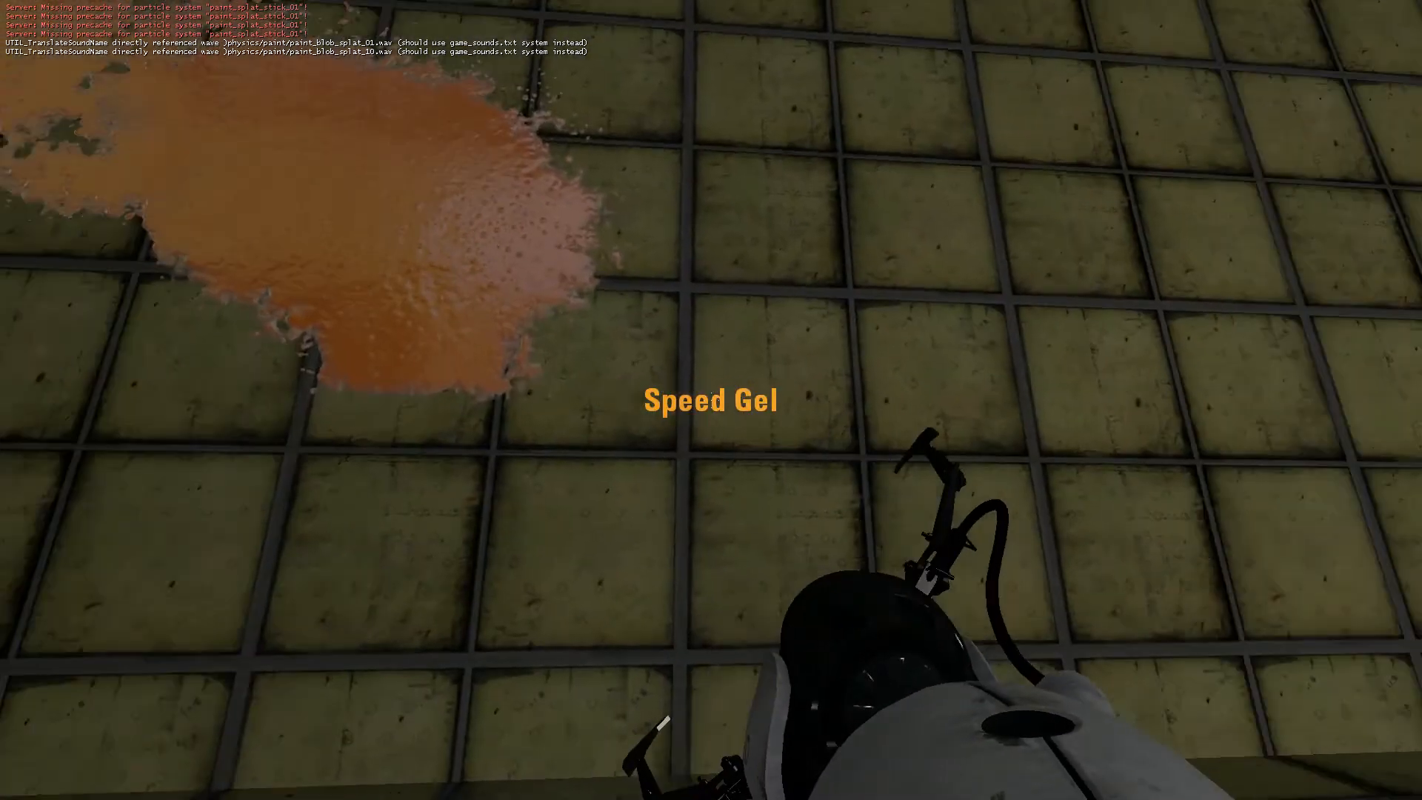
pyautogui.click(710, 399)
pyautogui.scroll(-1, 711, 400)
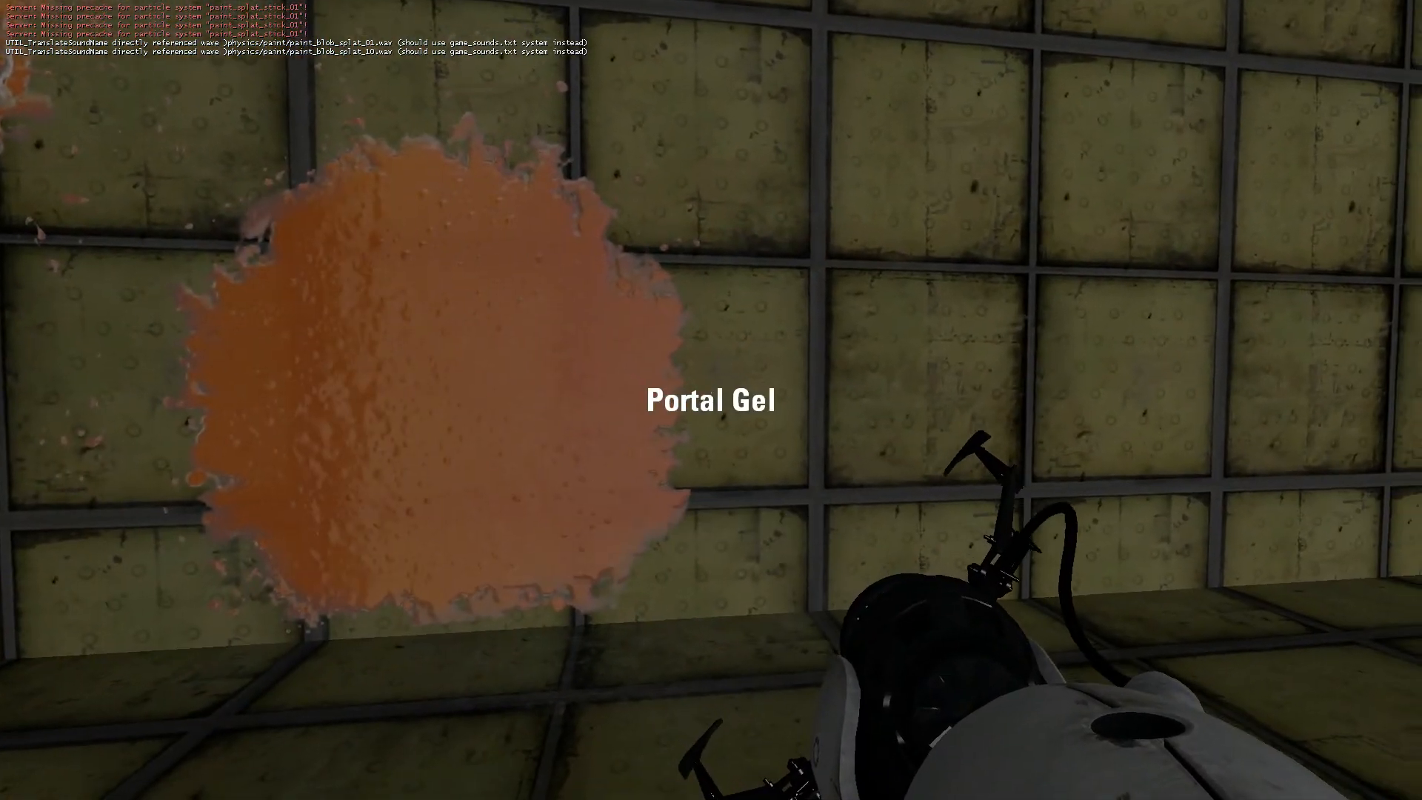
pyautogui.click(711, 400)
pyautogui.scroll(-1, 711, 400)
pyautogui.click(711, 400)
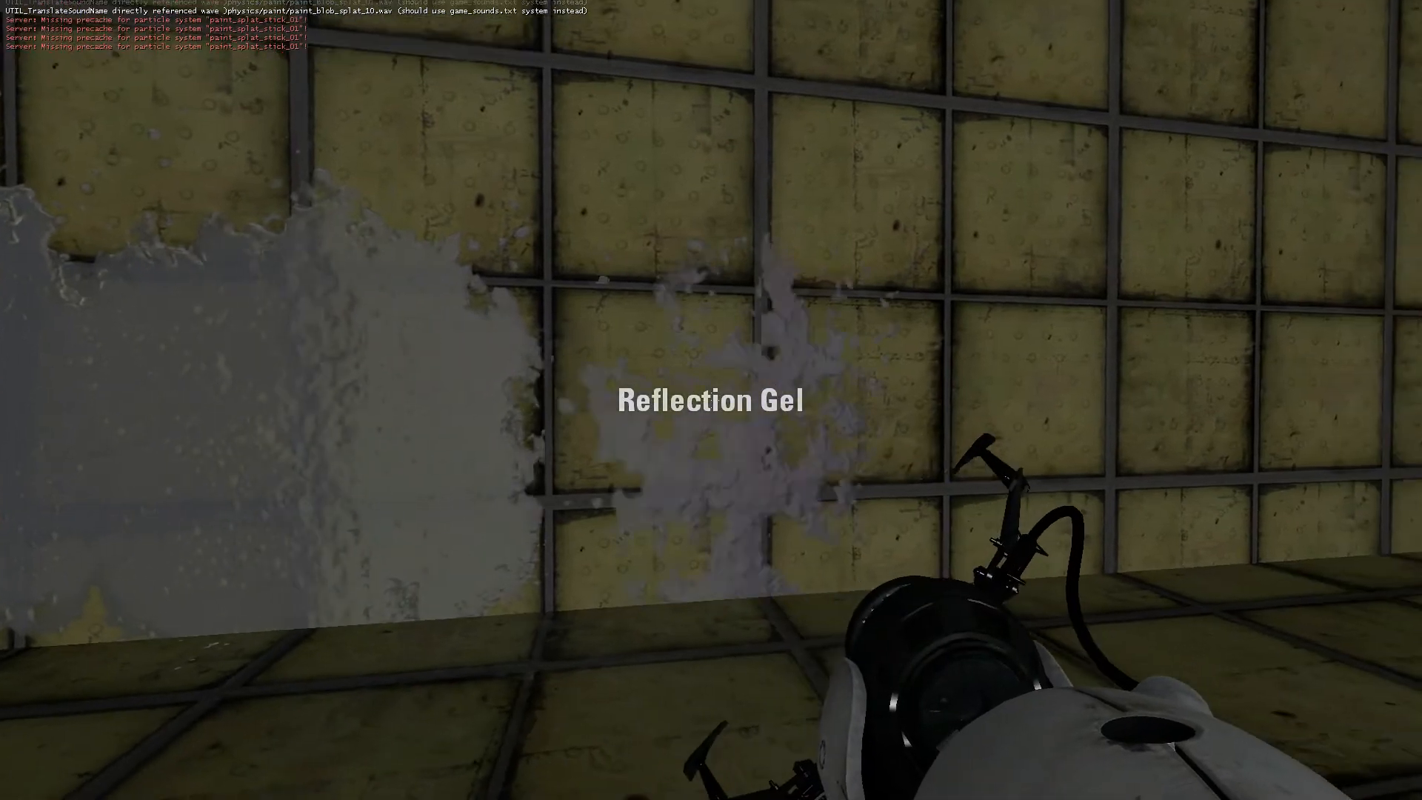
pyautogui.scroll(-1, 711, 400)
pyautogui.click(710, 400)
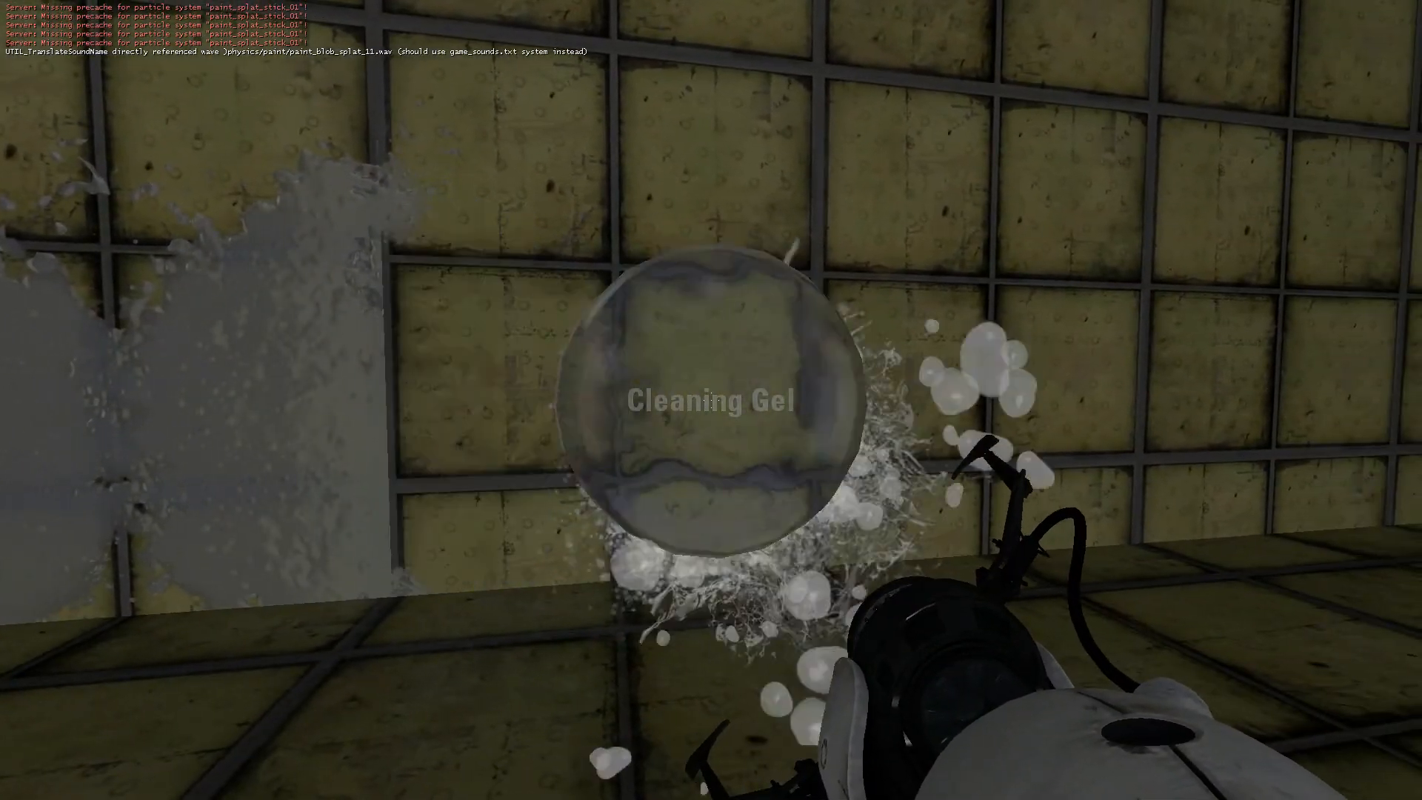
pyautogui.scroll(-1, 711, 400)
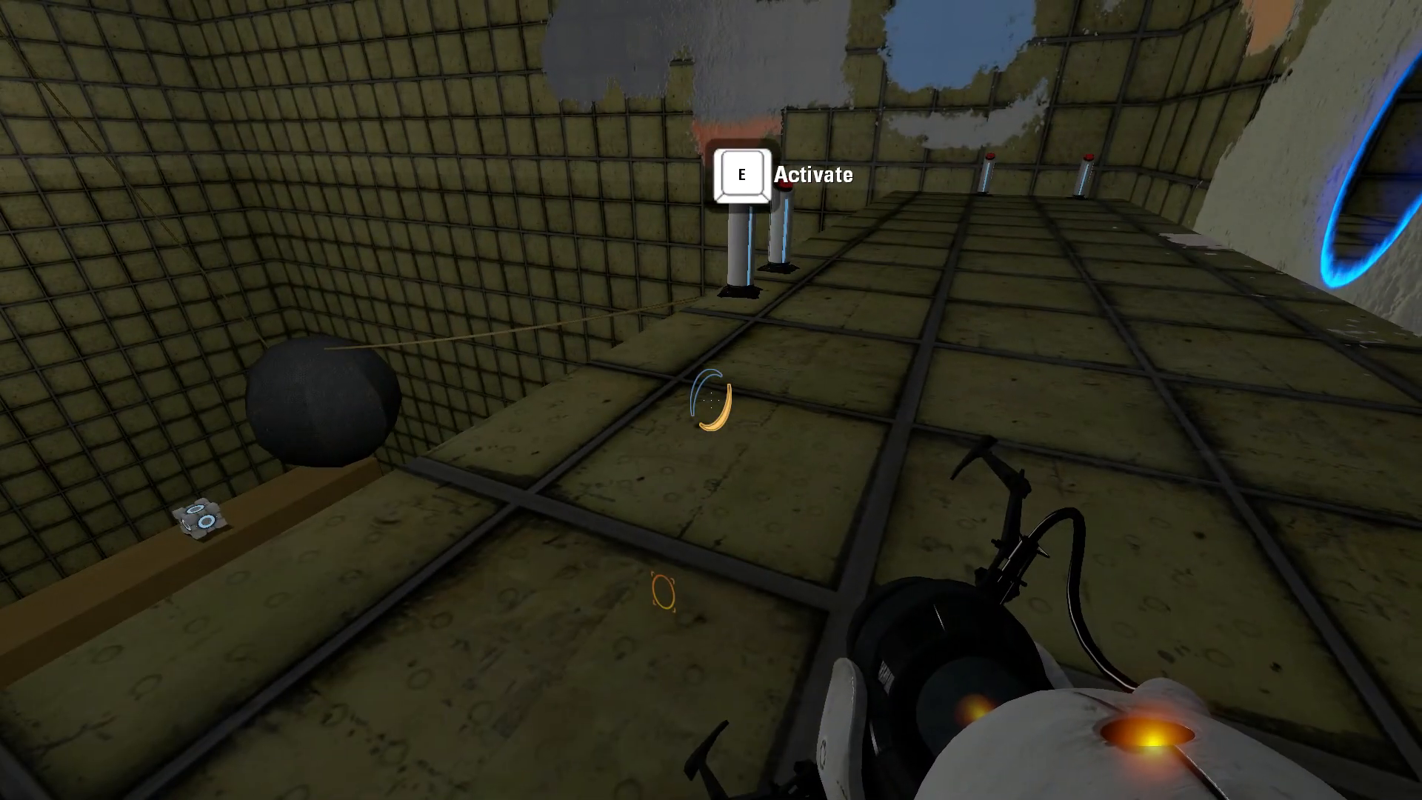
# Walk along the ledge past the pedestal buttons and inspect the painted walls and the blue portal.
pyautogui.press('w')
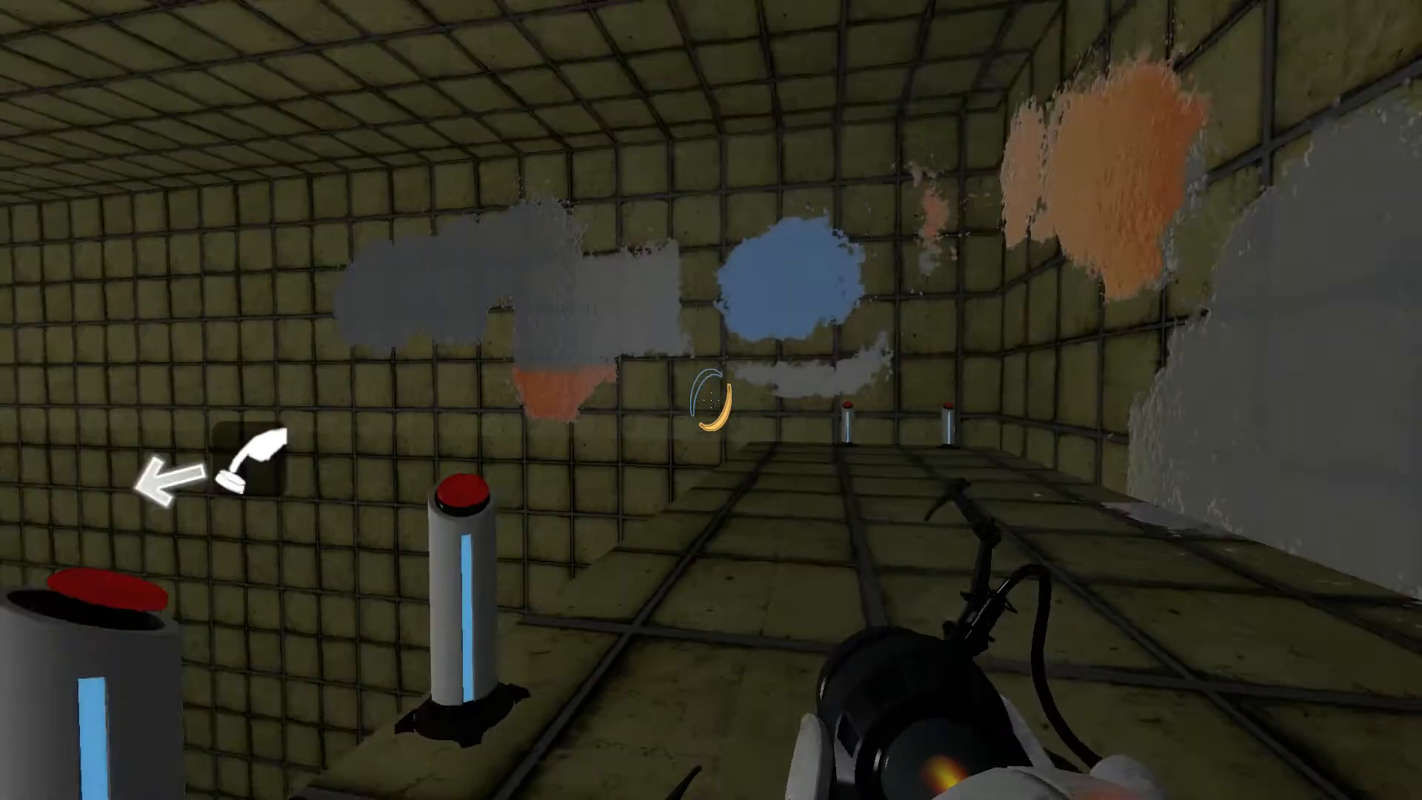
pyautogui.press('w')
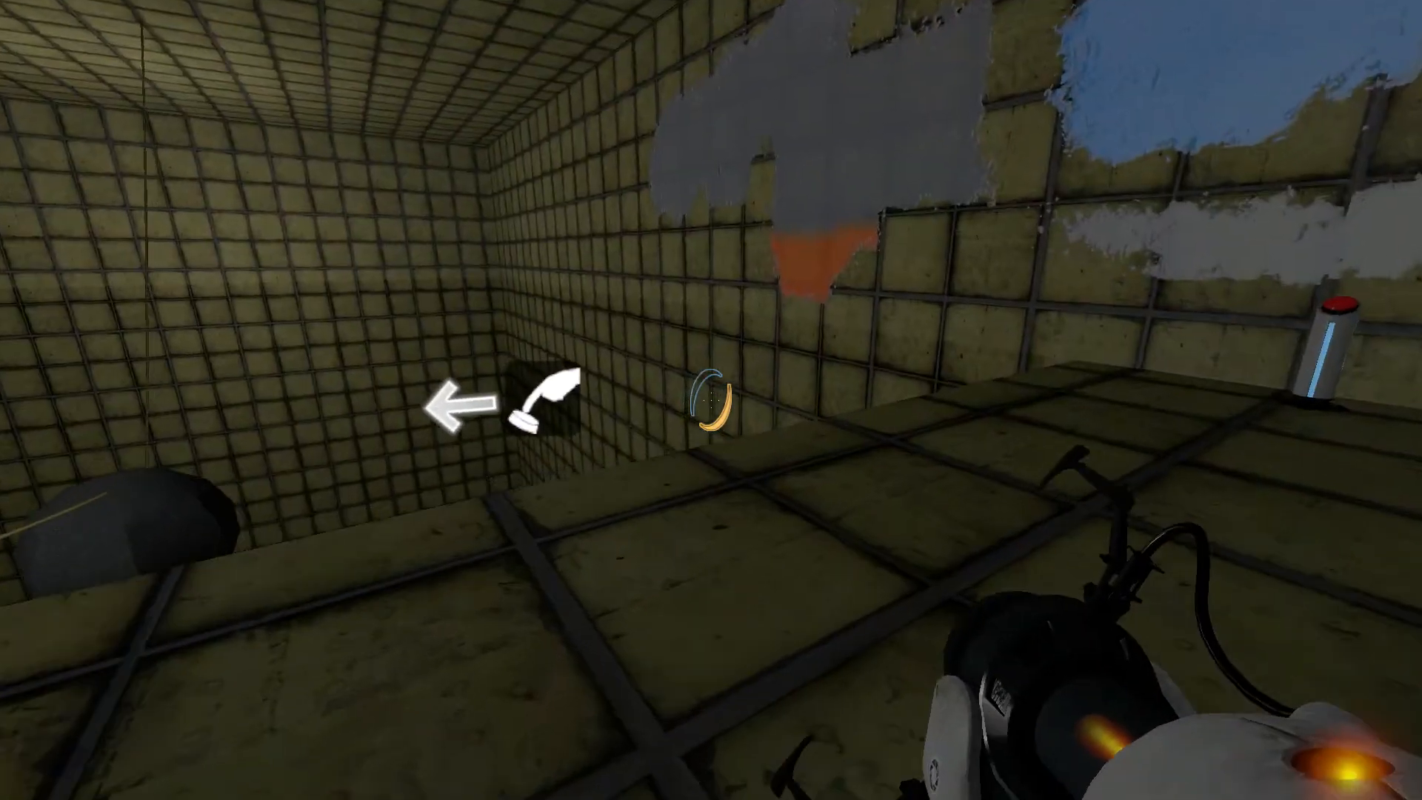
pyautogui.press('w')
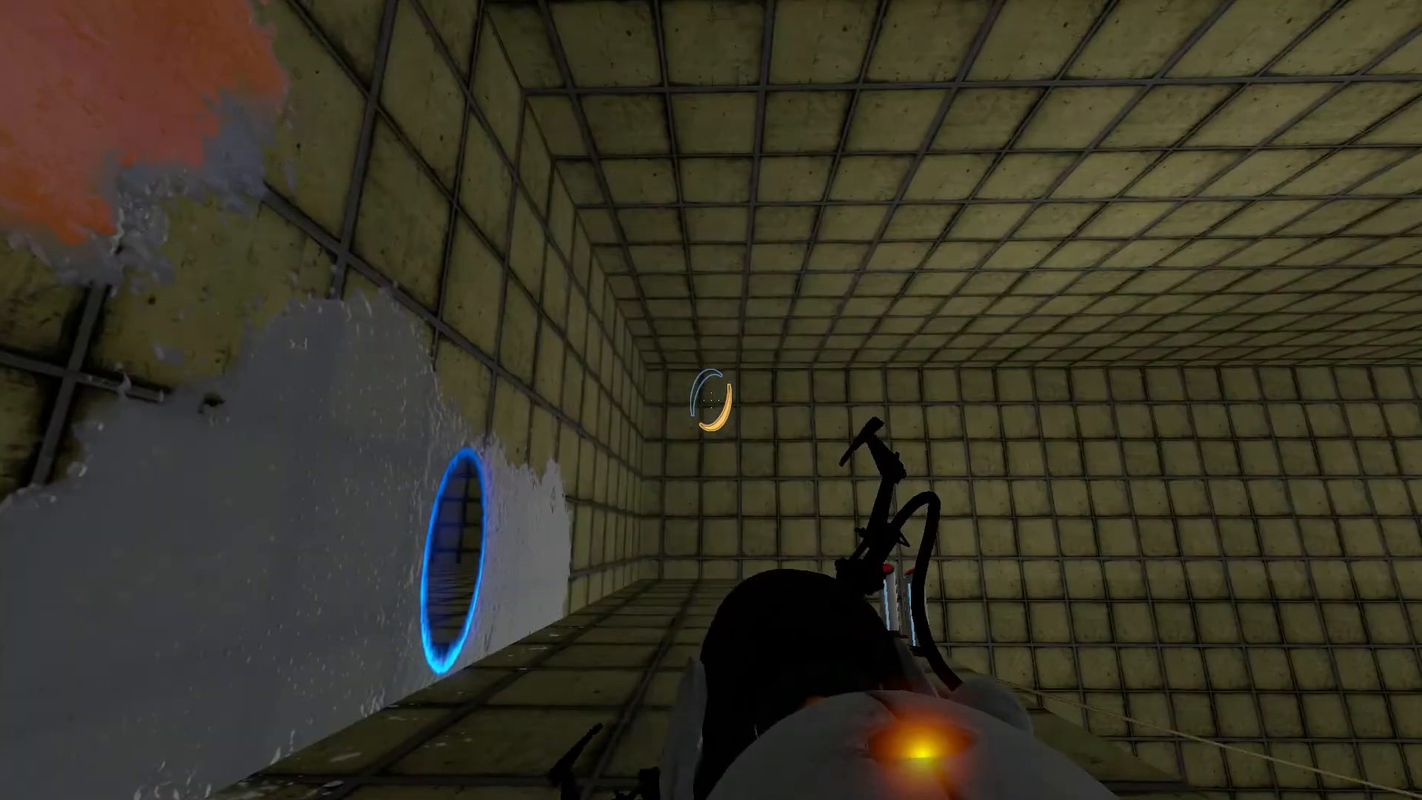
pyautogui.press('w')
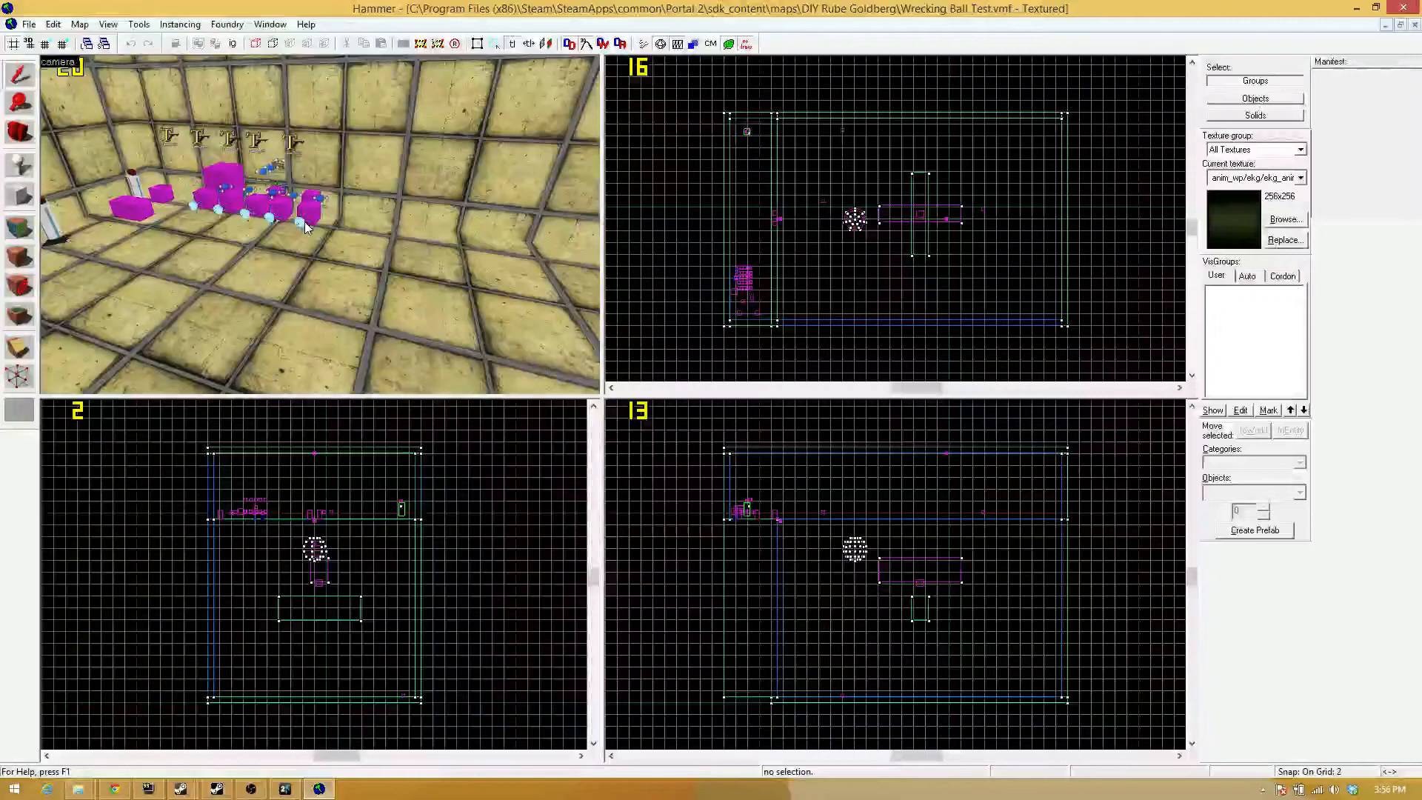
# Back in Hammer, examine the pedestal buttons and the group of gel text, relay and paint sprayer entities in the 3D view.
pyautogui.press('z')
pyautogui.press('w')
pyautogui.press('w')
pyautogui.press('a')
pyautogui.press('a')
pyautogui.press('s')
pyautogui.press('d')
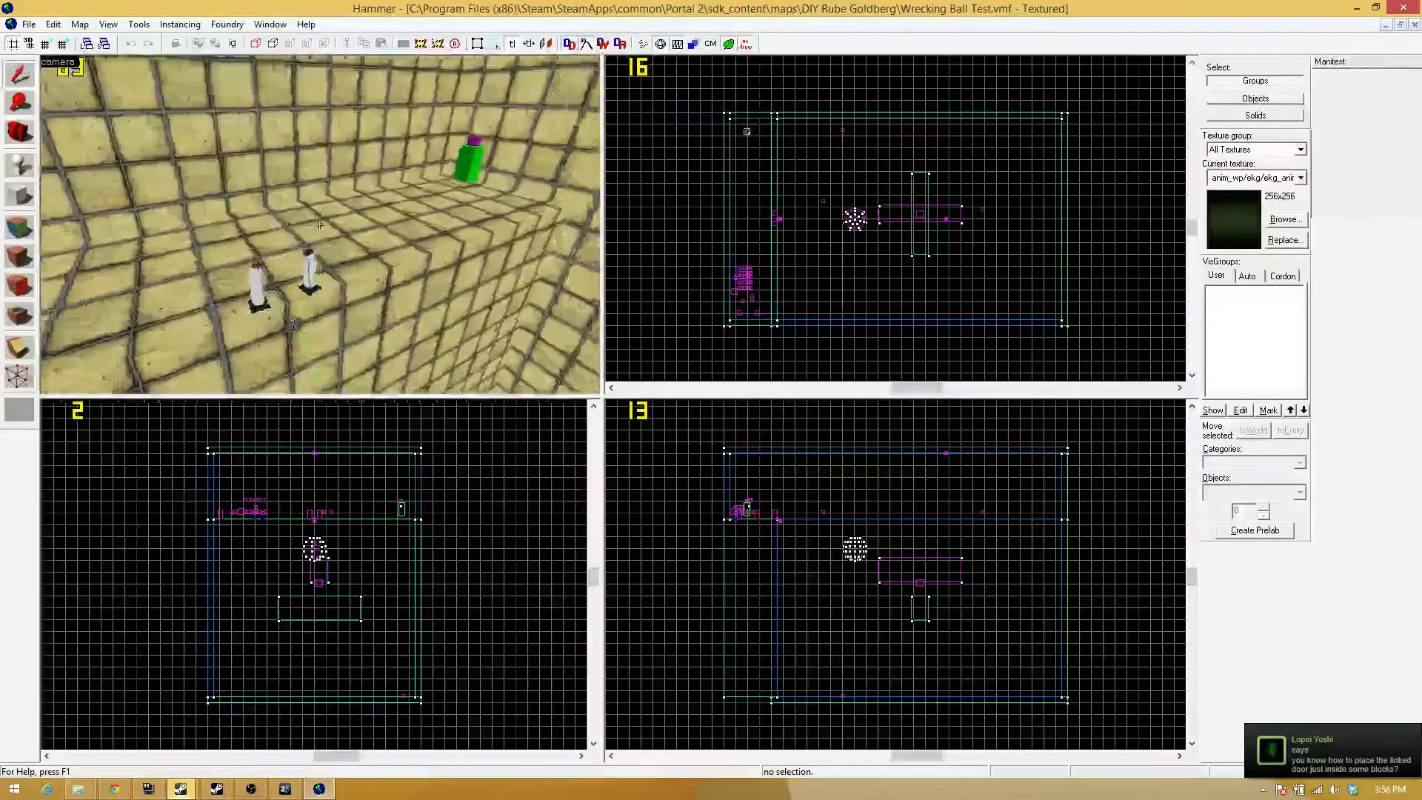
pyautogui.press('w')
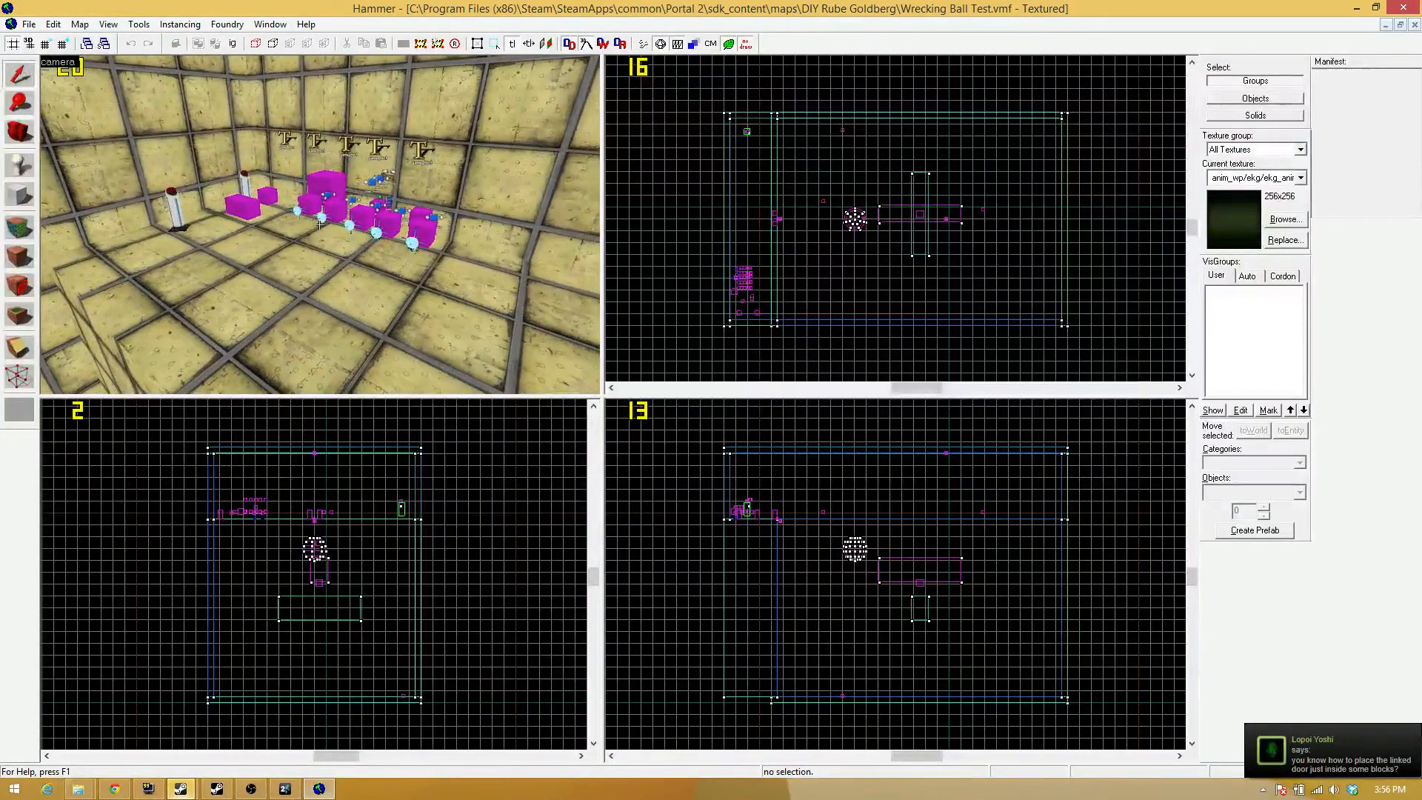
pyautogui.press('d')
pyautogui.press('s')
pyautogui.press('a')
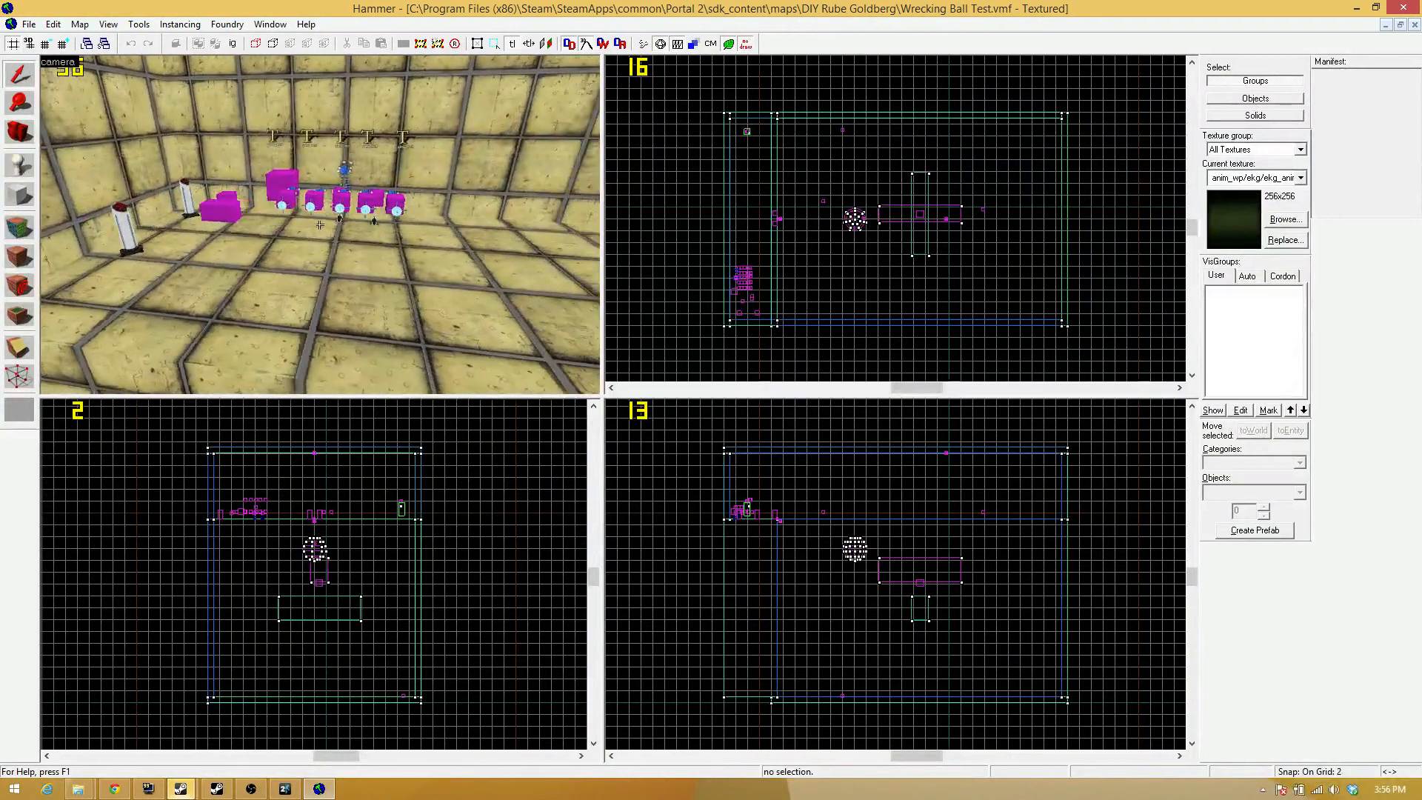